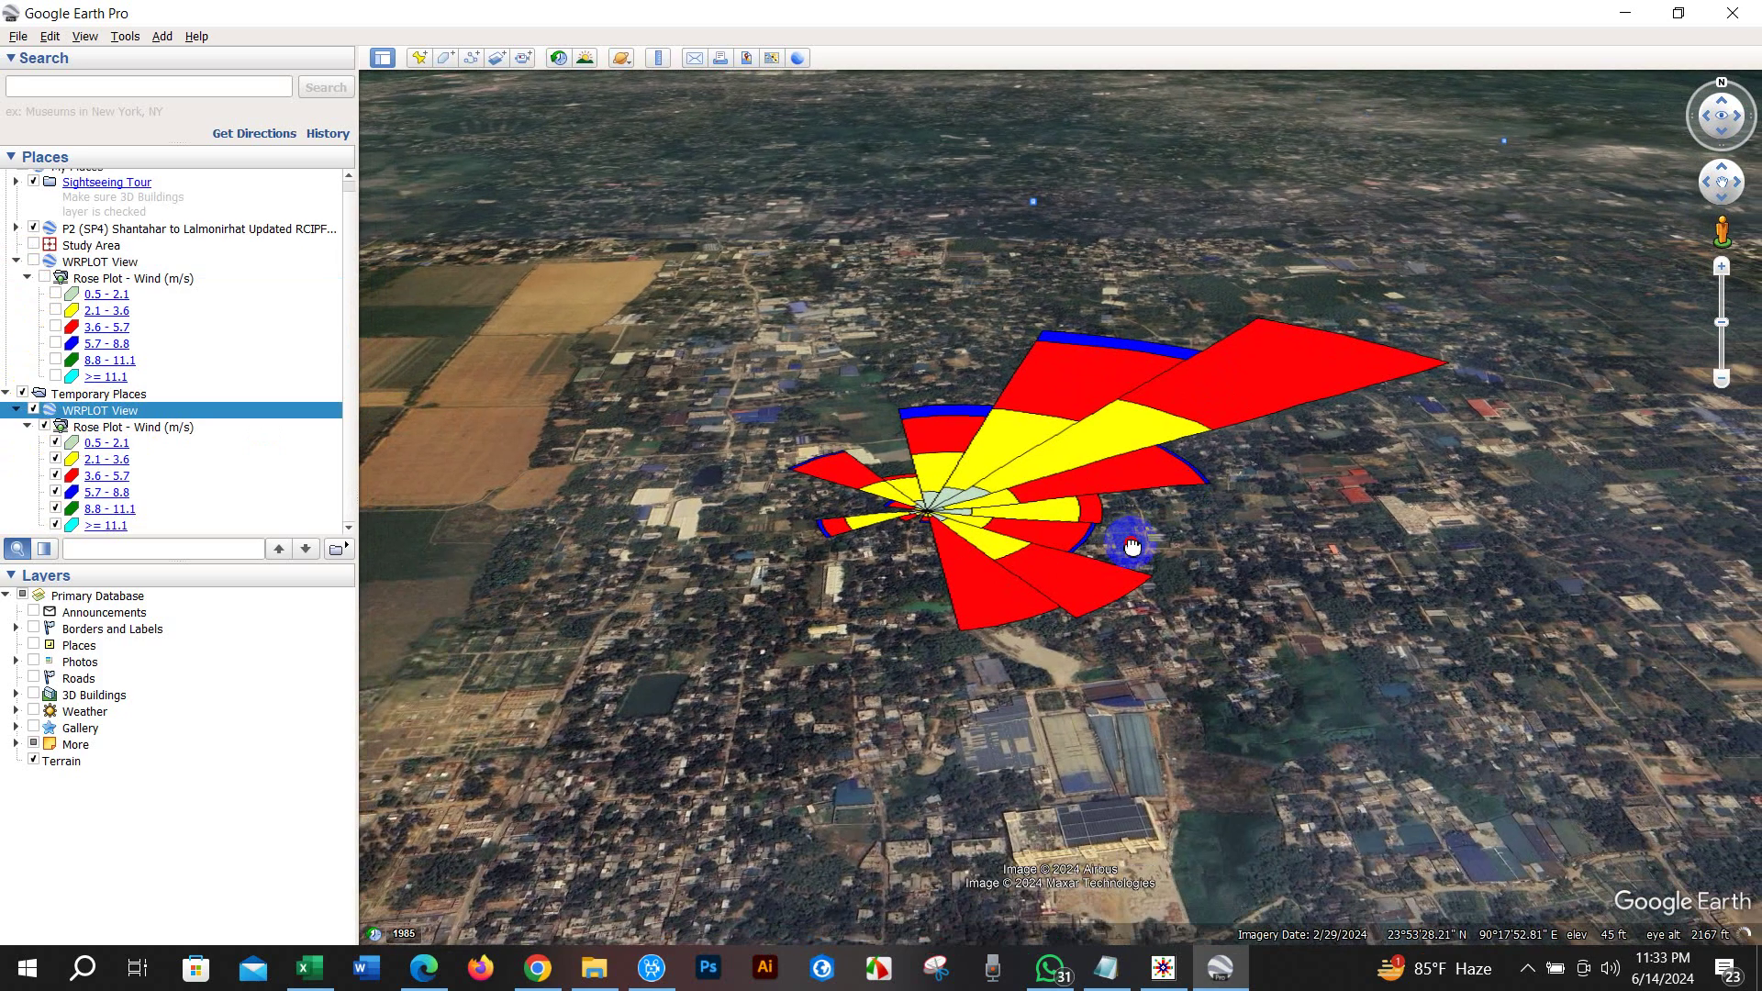
left_click(34, 645)
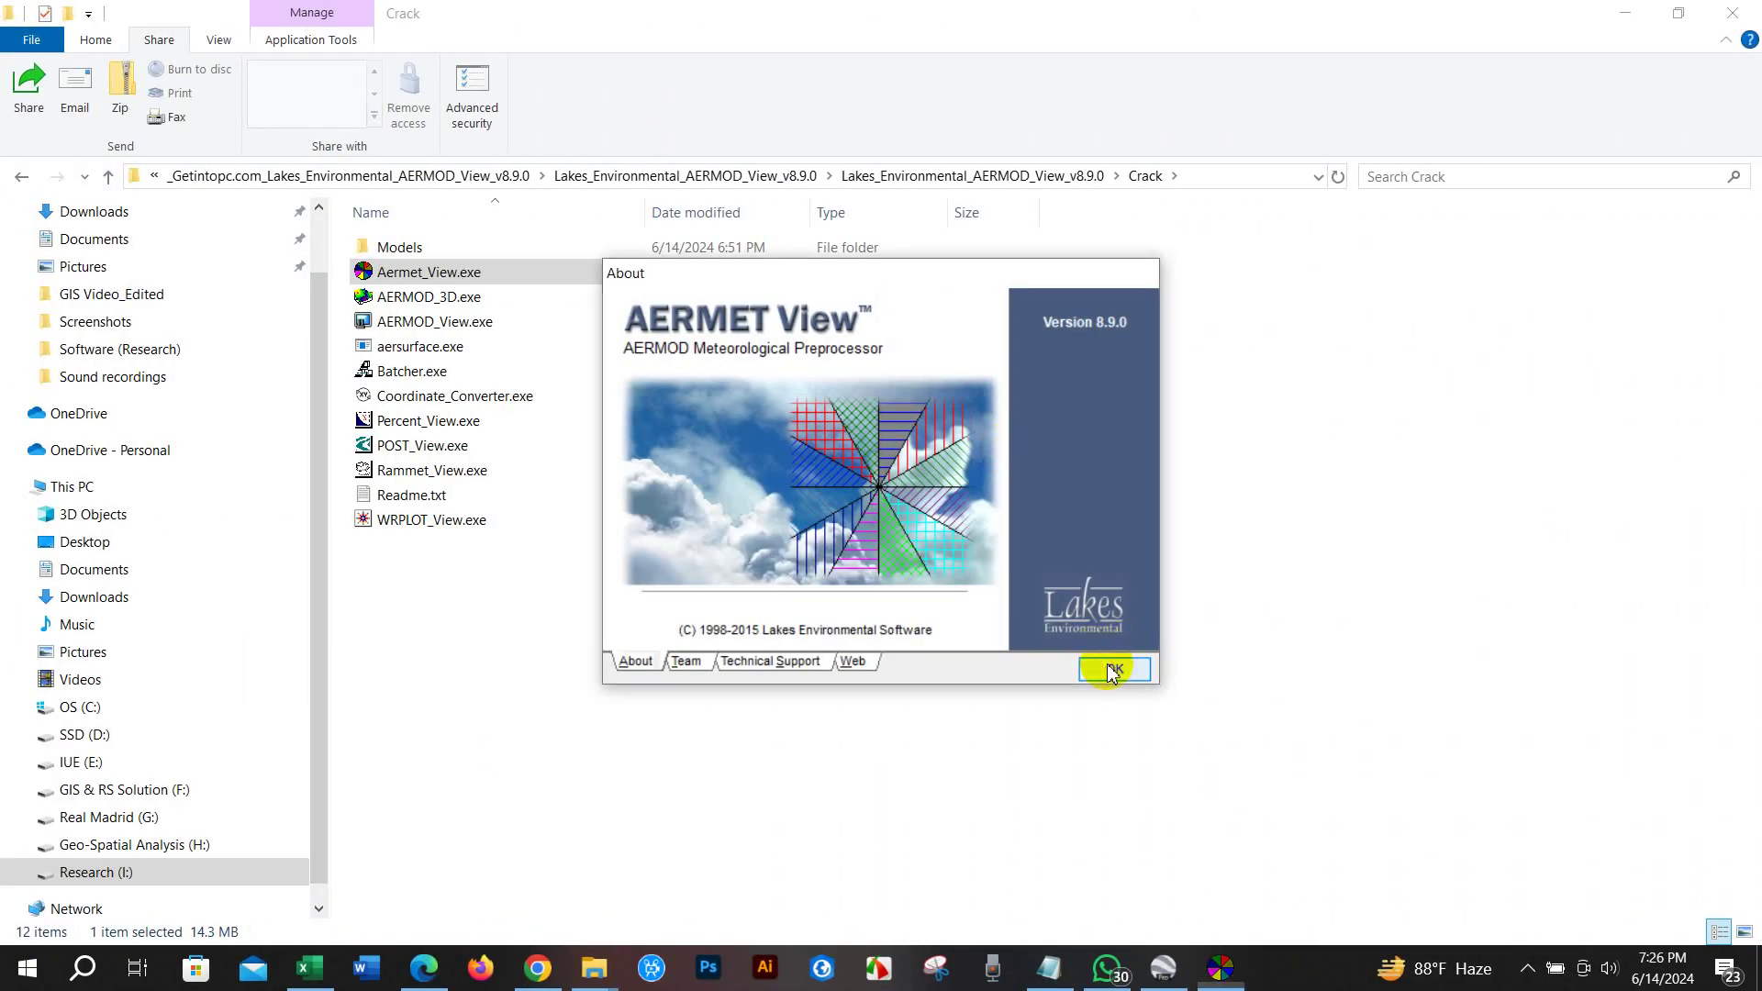
Dismiss the AERMET View start-up notice and create a new project named Aermet_practice
left_click(1110, 668)
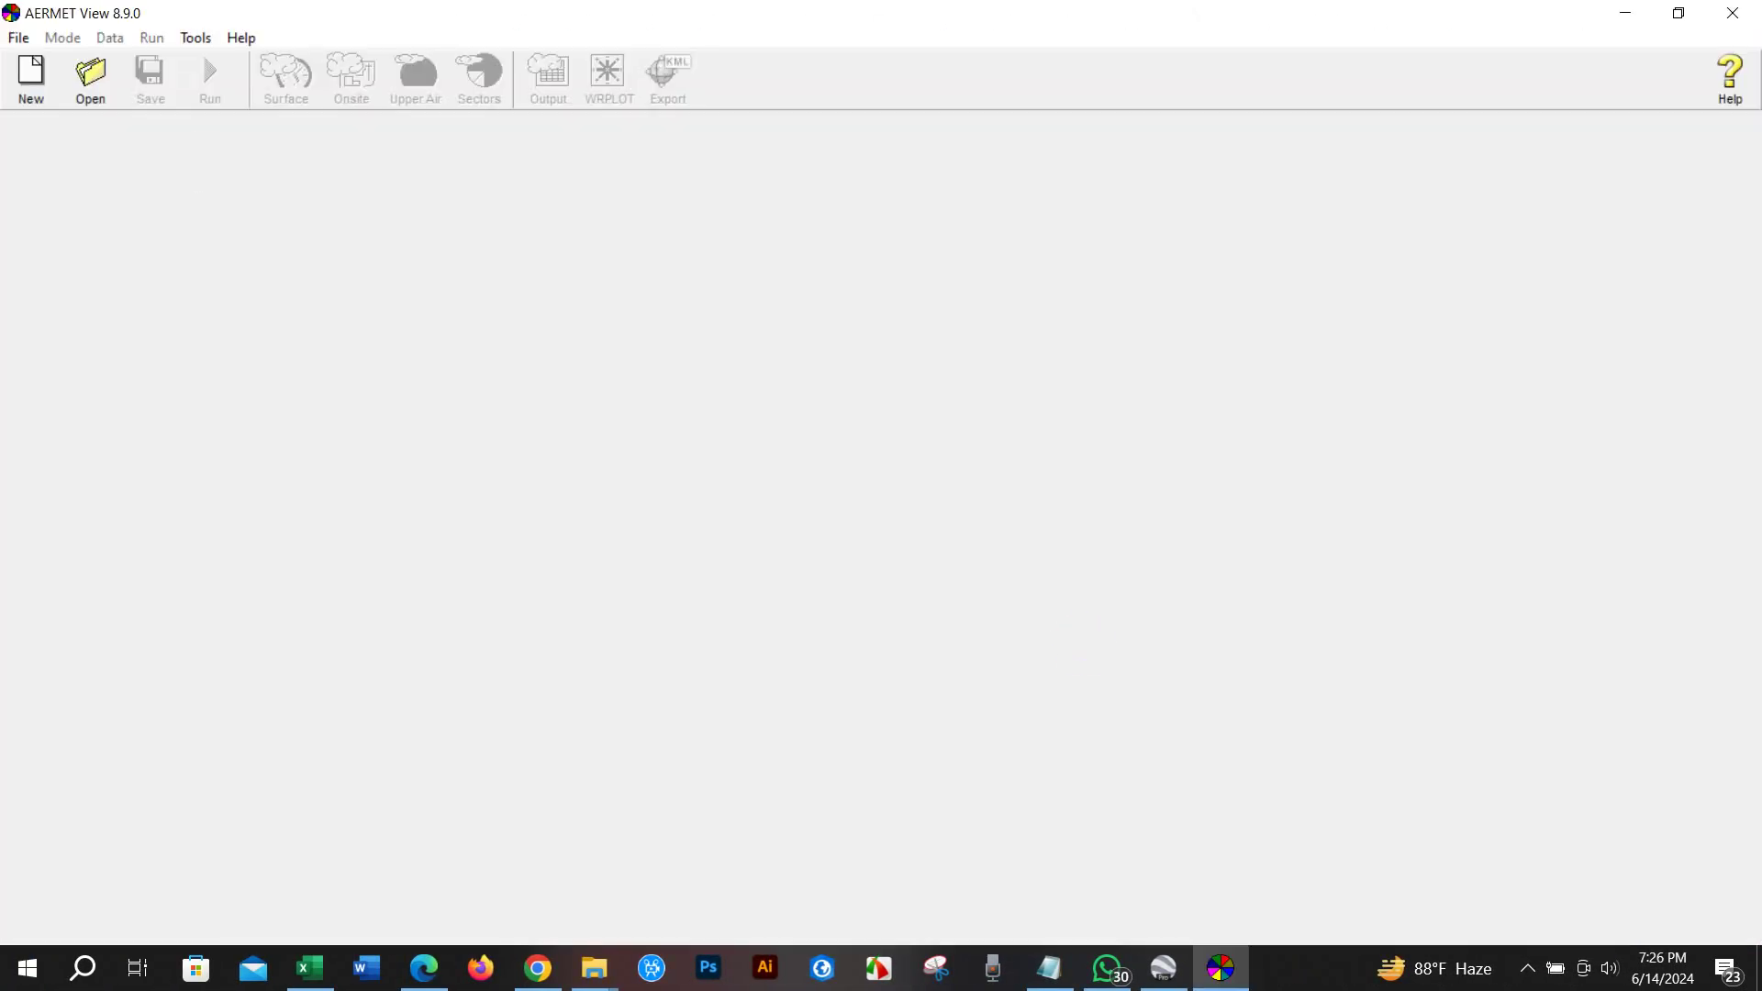
left_click(31, 77)
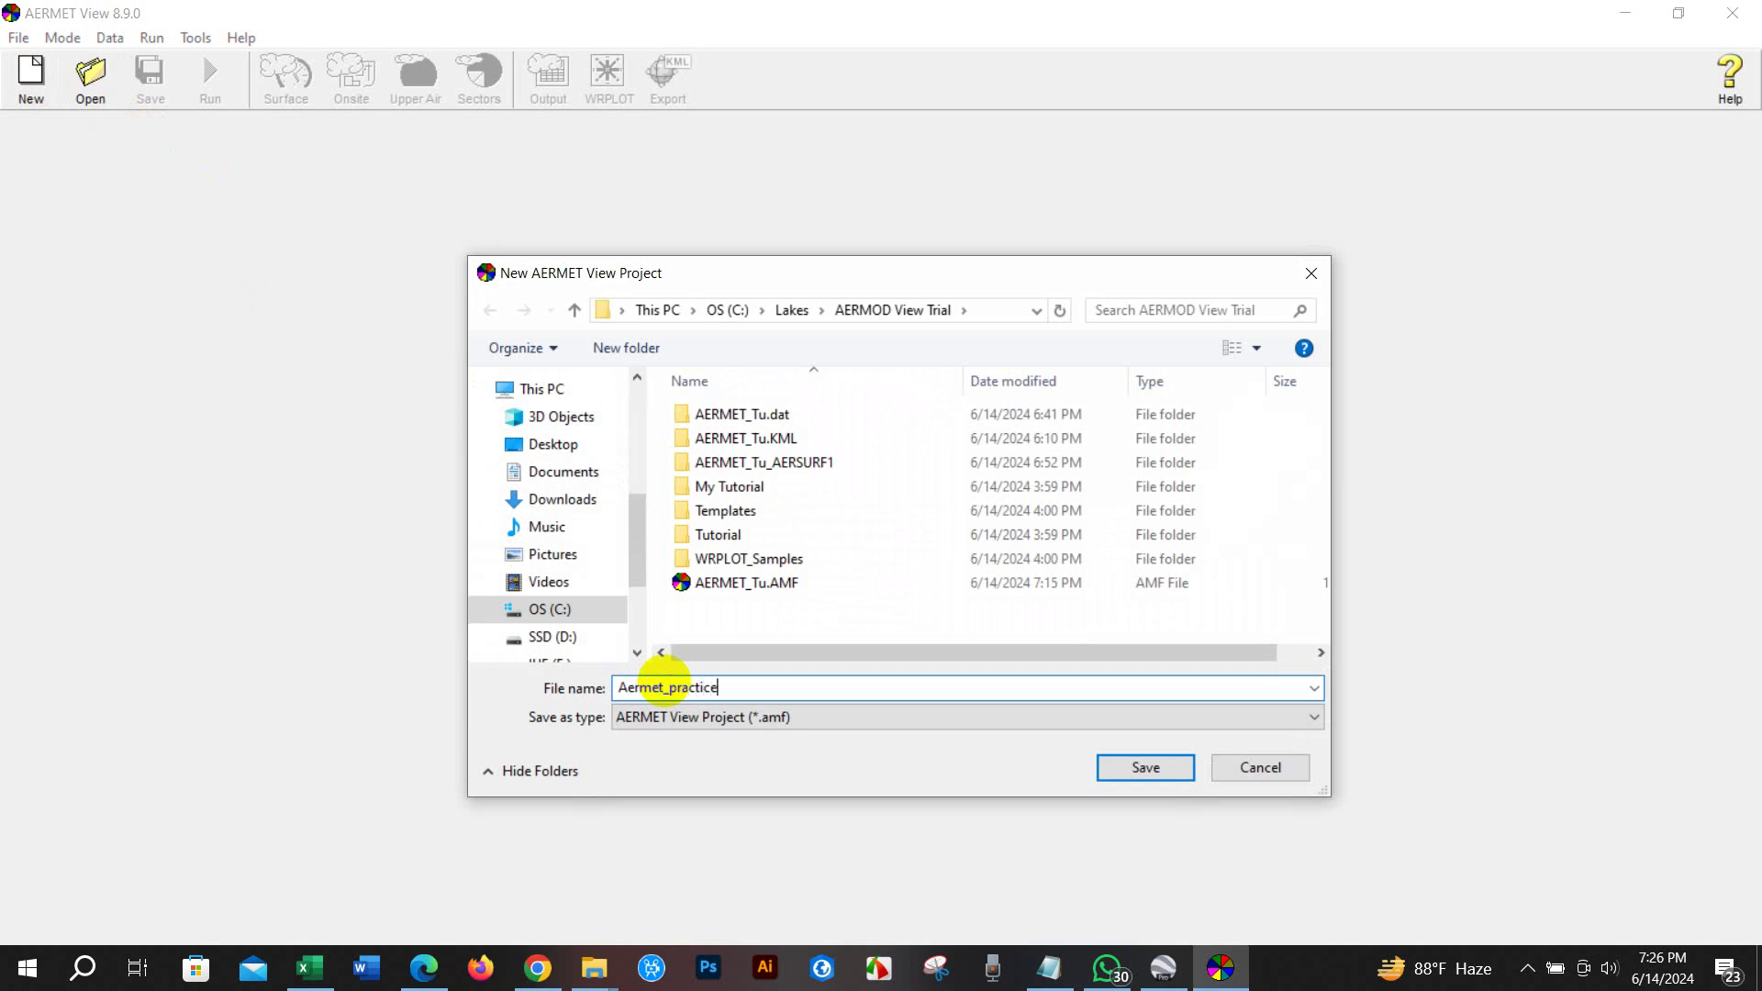
left_click(1164, 771)
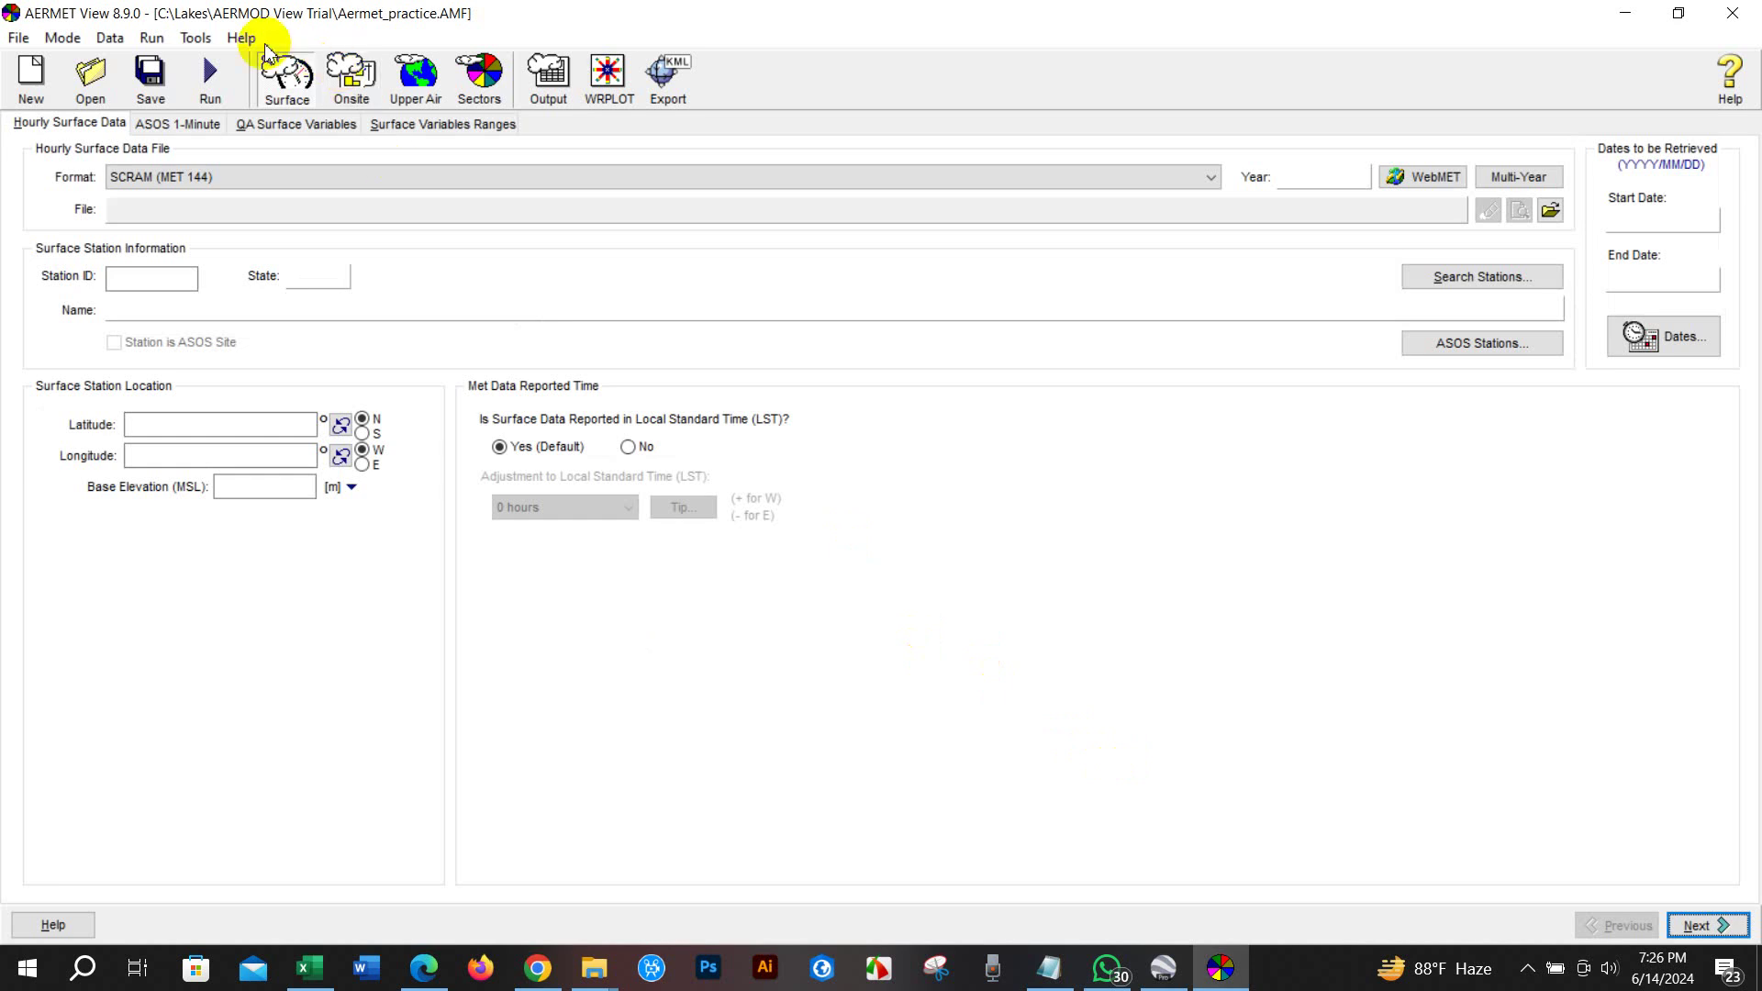
Load Met Data_December.xlsx as the source worksheet for importing hourly surface data from Excel
left_click(196, 39)
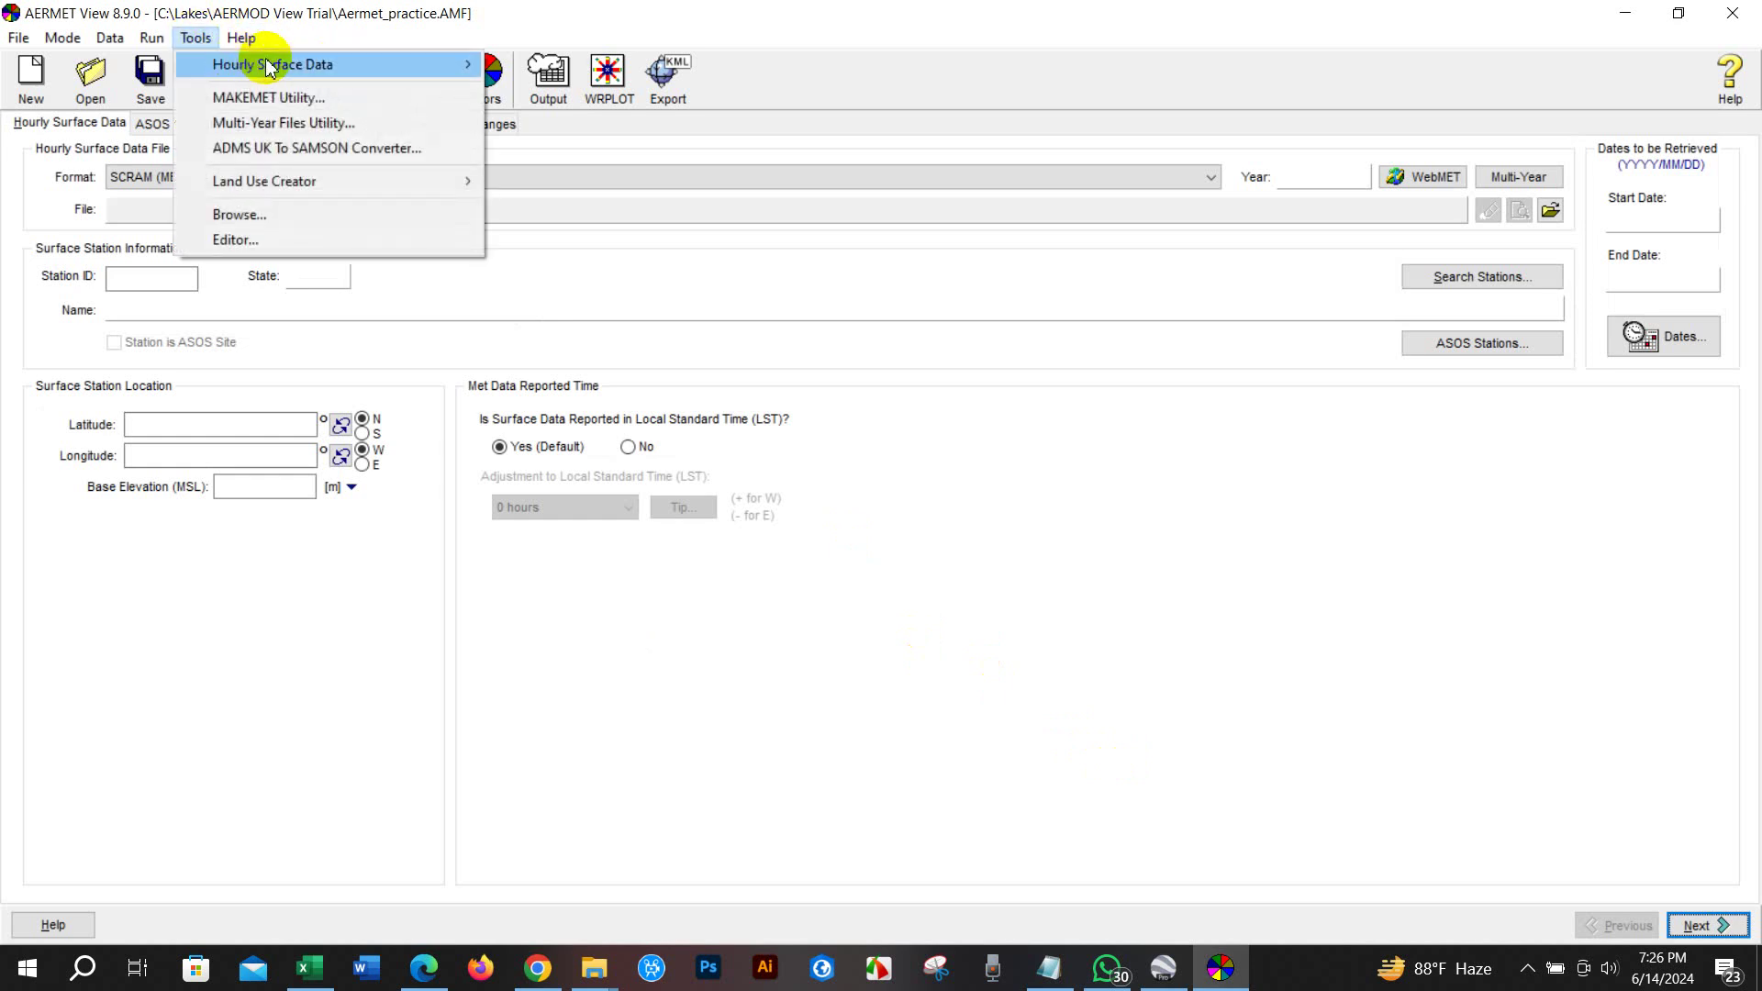
mouse_move(277, 65)
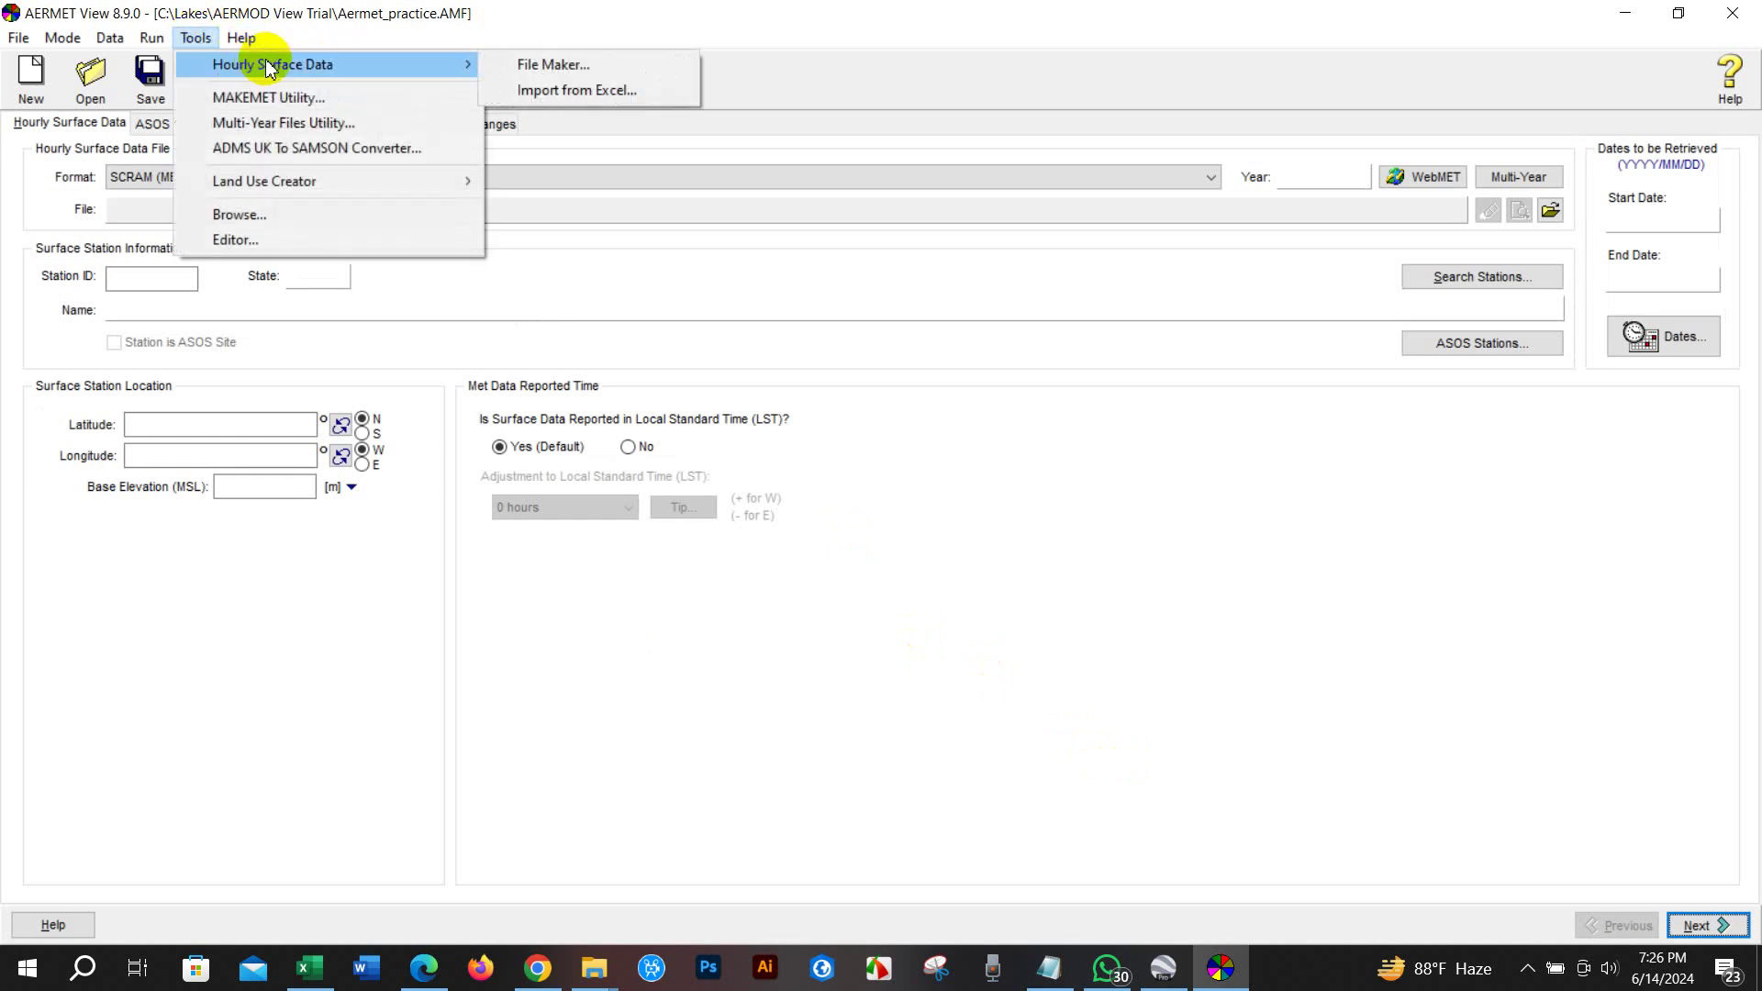
left_click(580, 89)
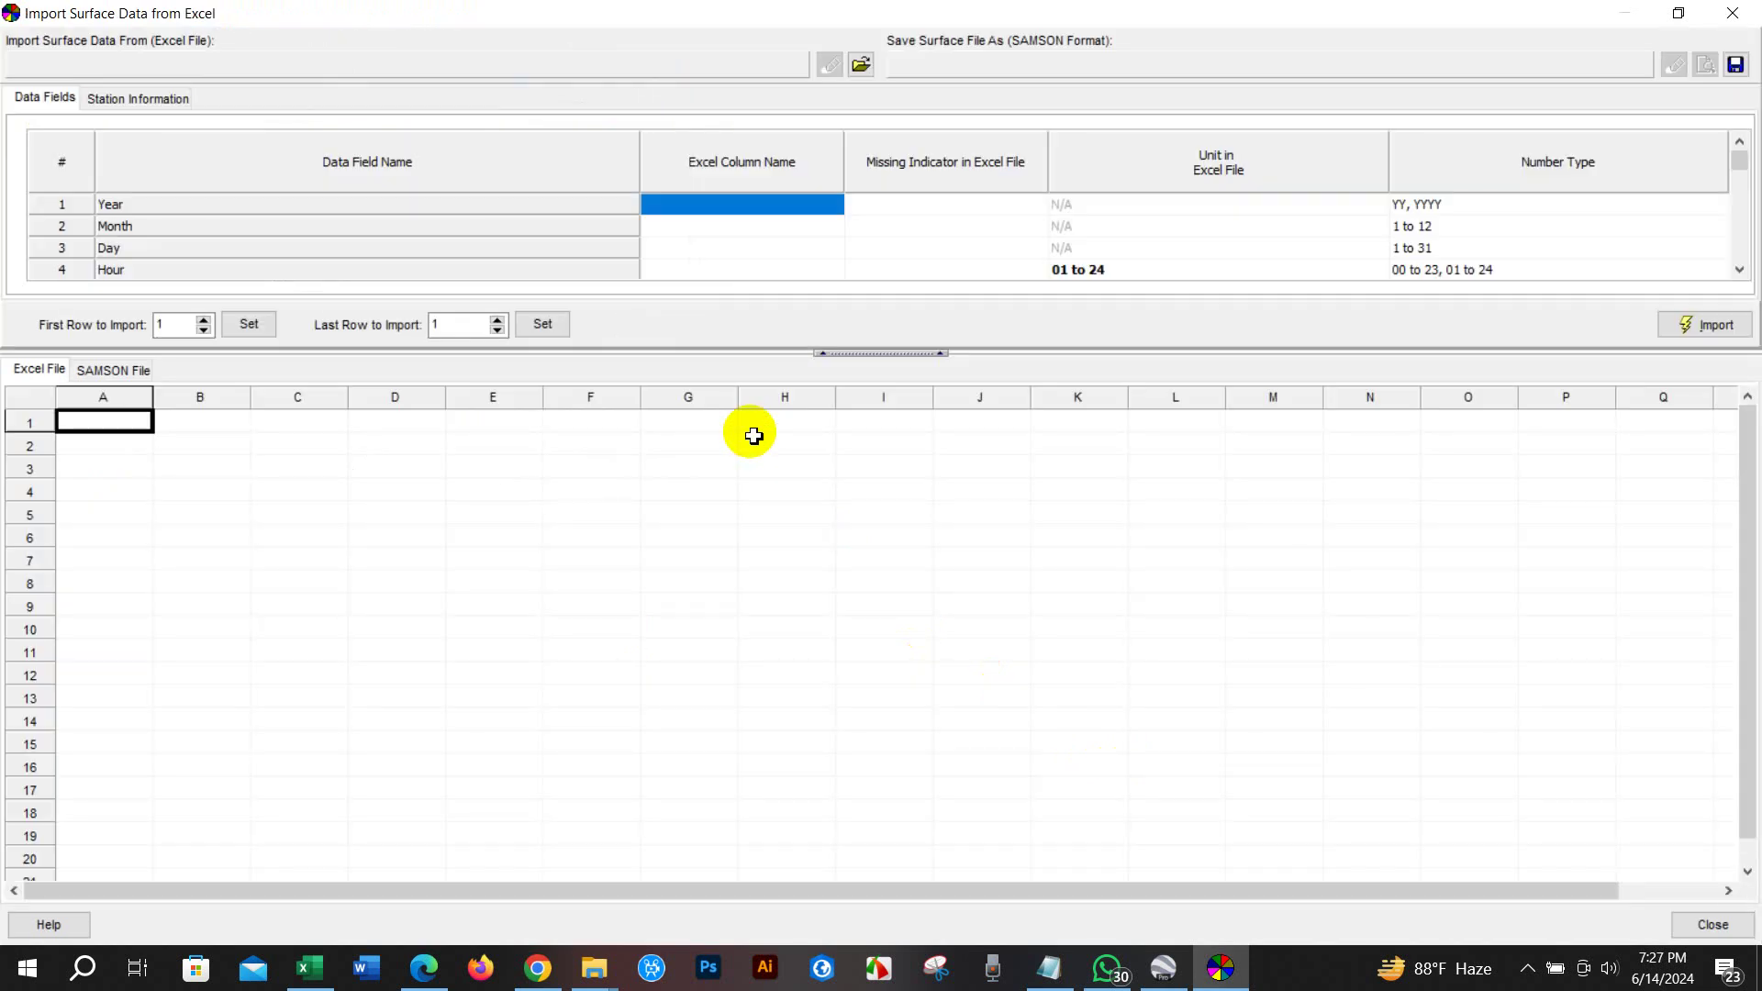
left_click(861, 67)
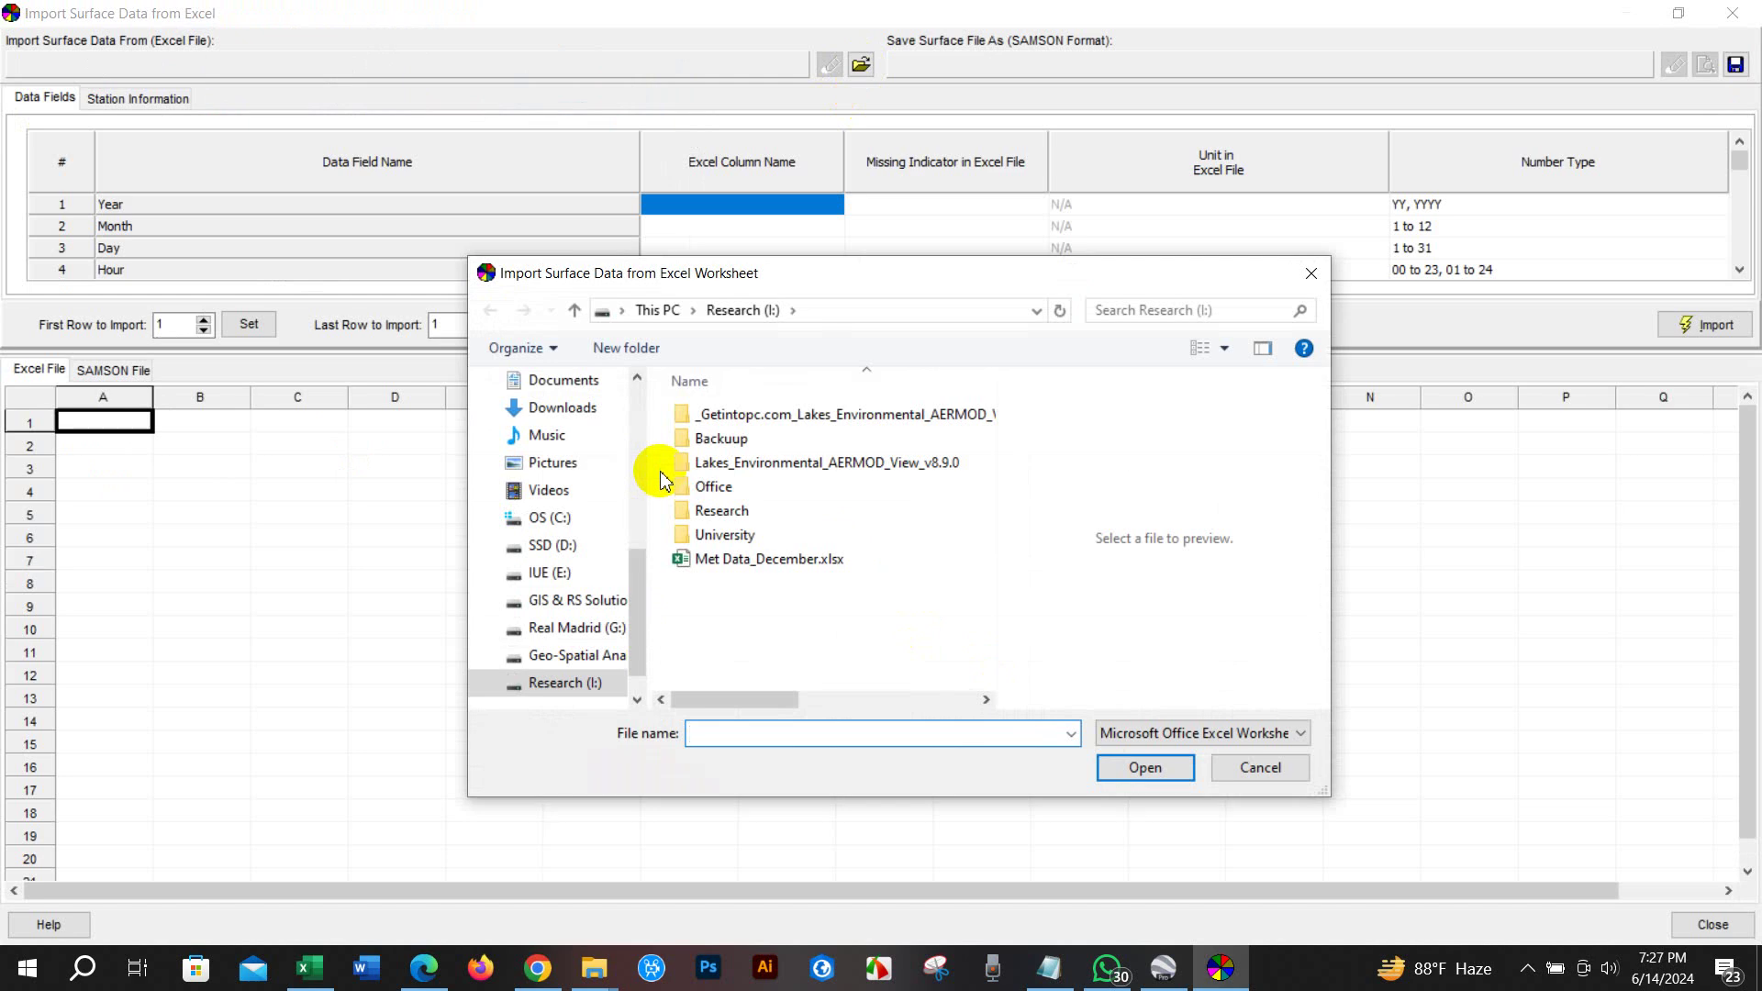
left_click(765, 561)
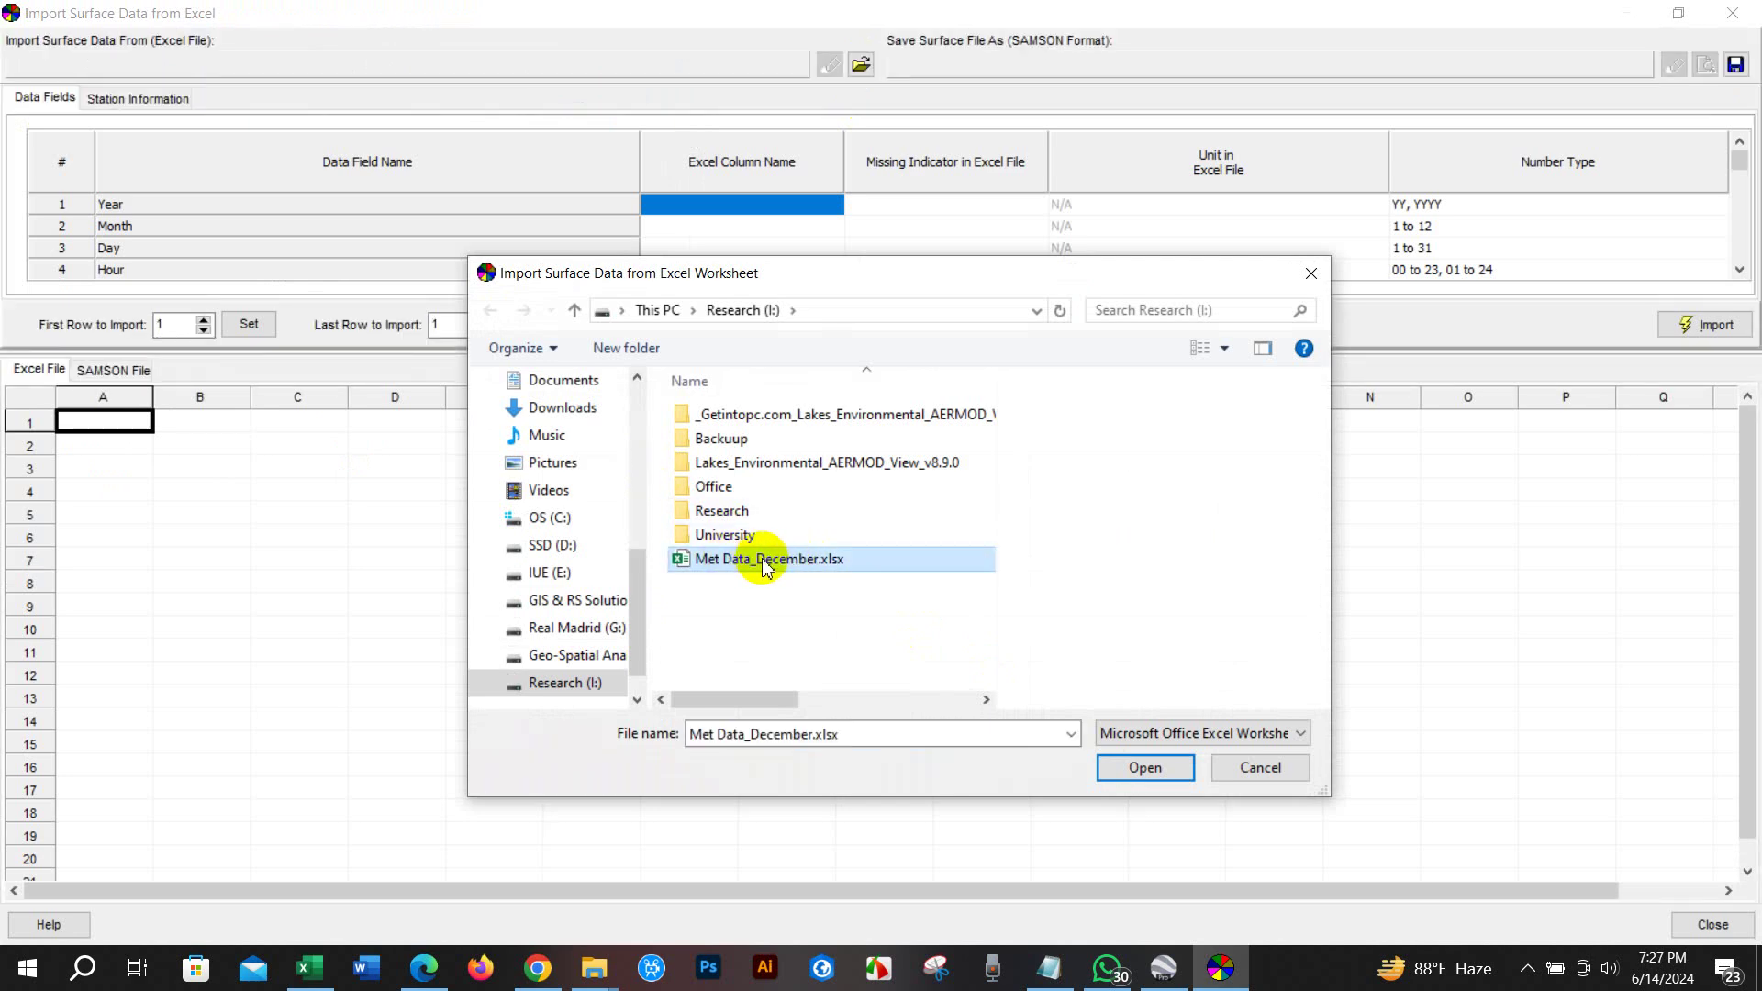
left_click(1147, 766)
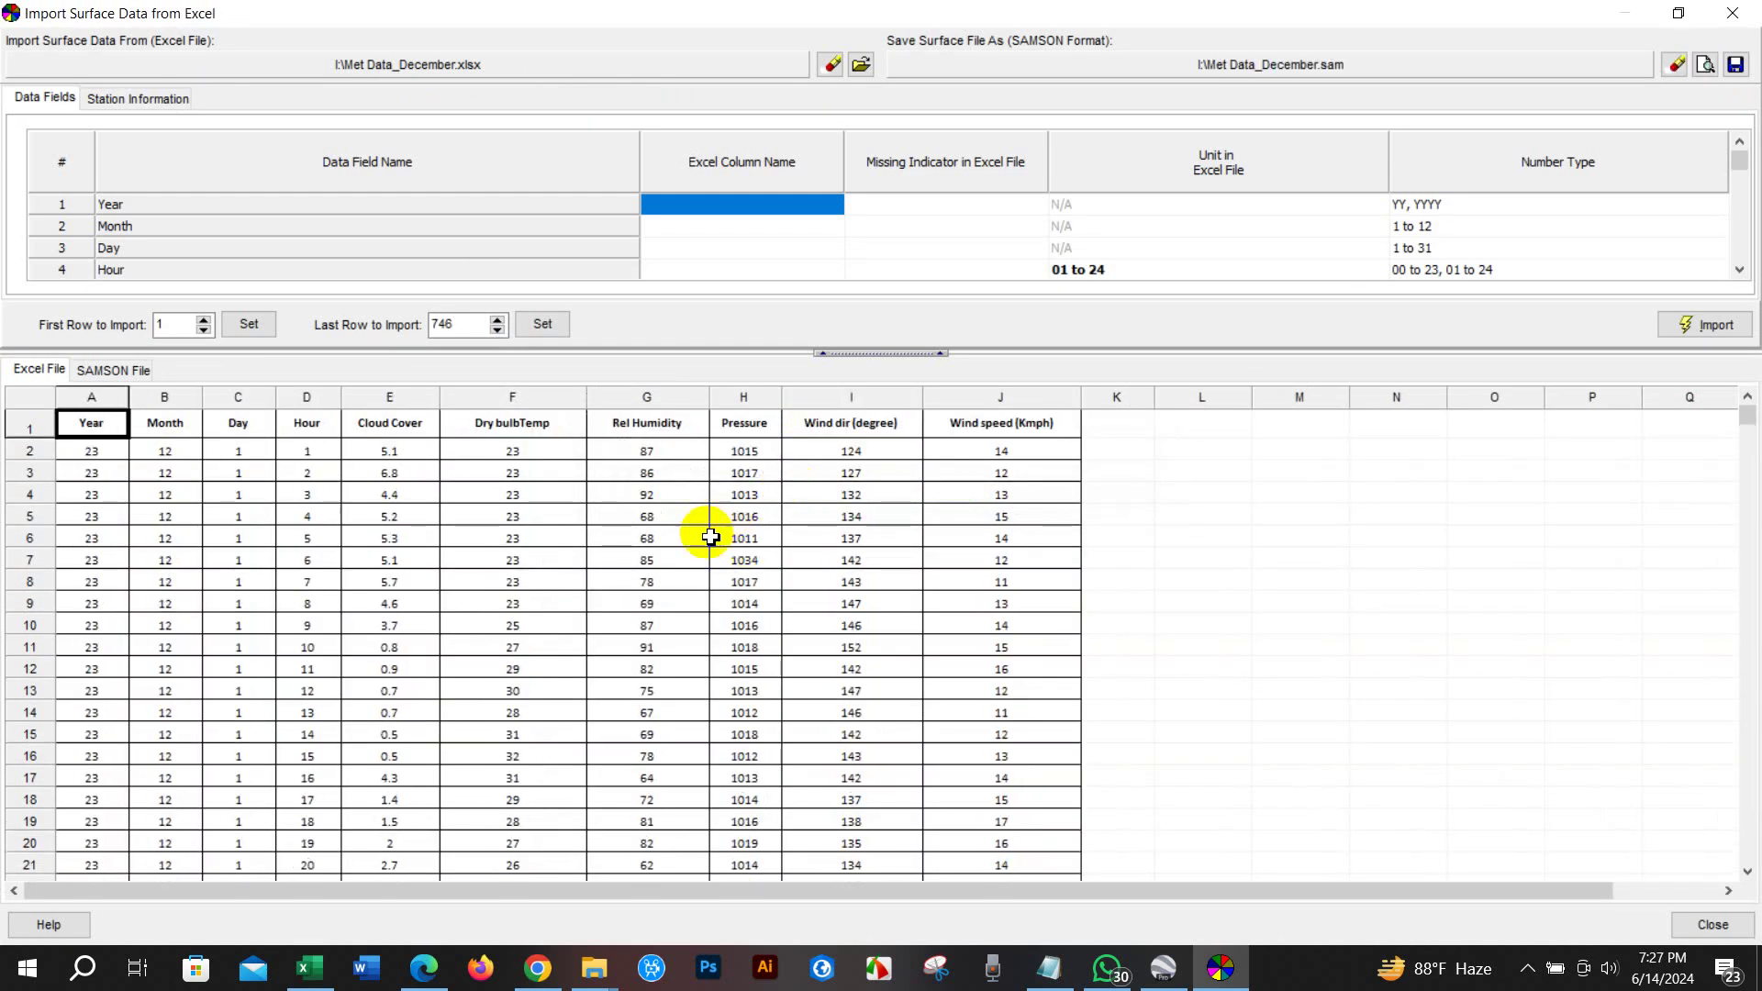
Examine the loaded worksheet's column headings and its hourly rows, ending back at the first row
left_click(66, 426)
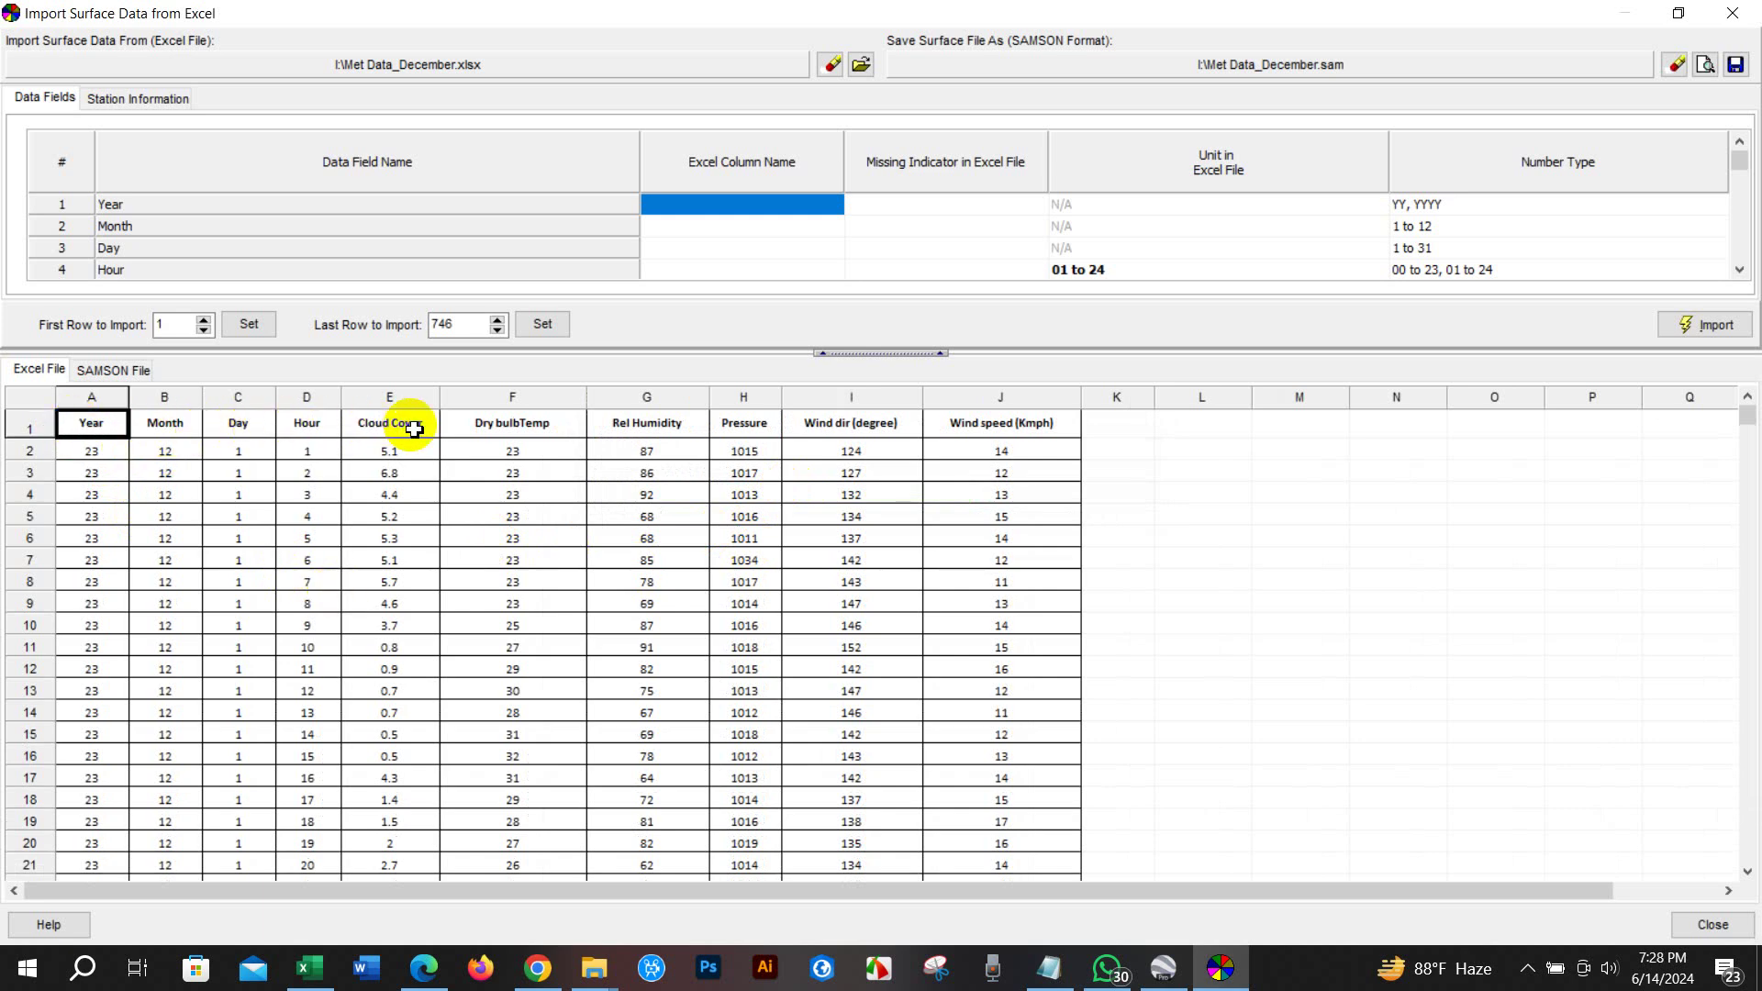
left_click(474, 427)
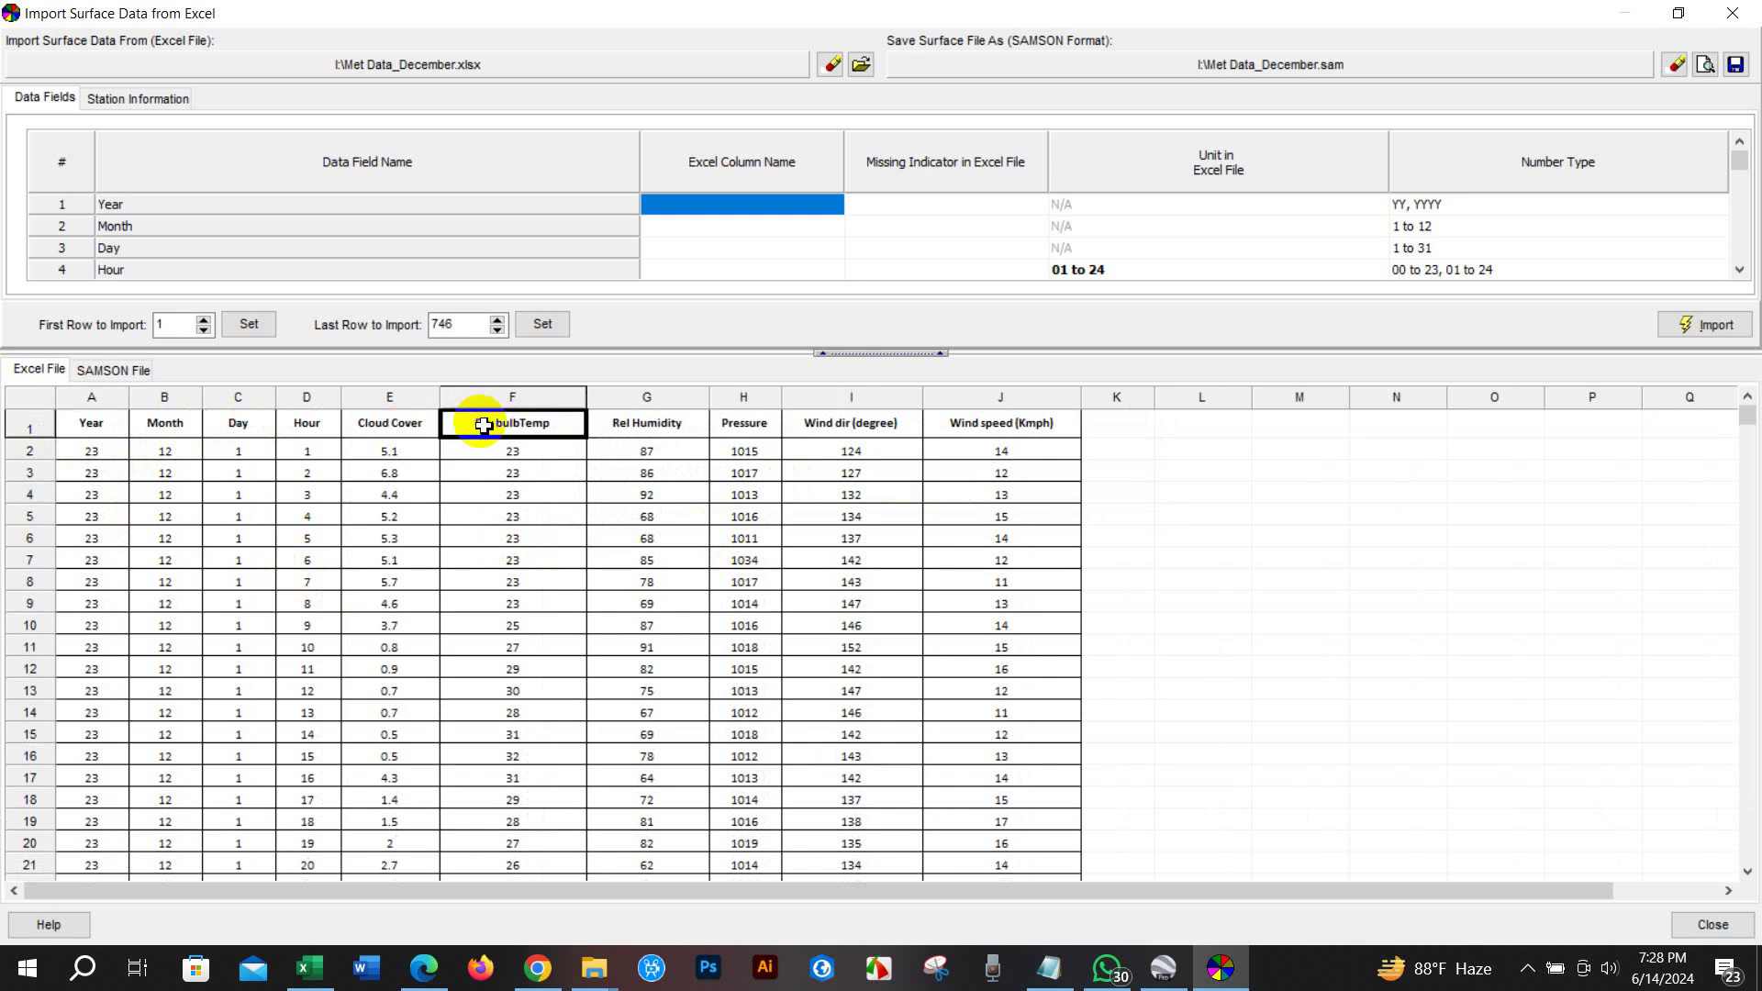
left_click(647, 428)
left_click(755, 436)
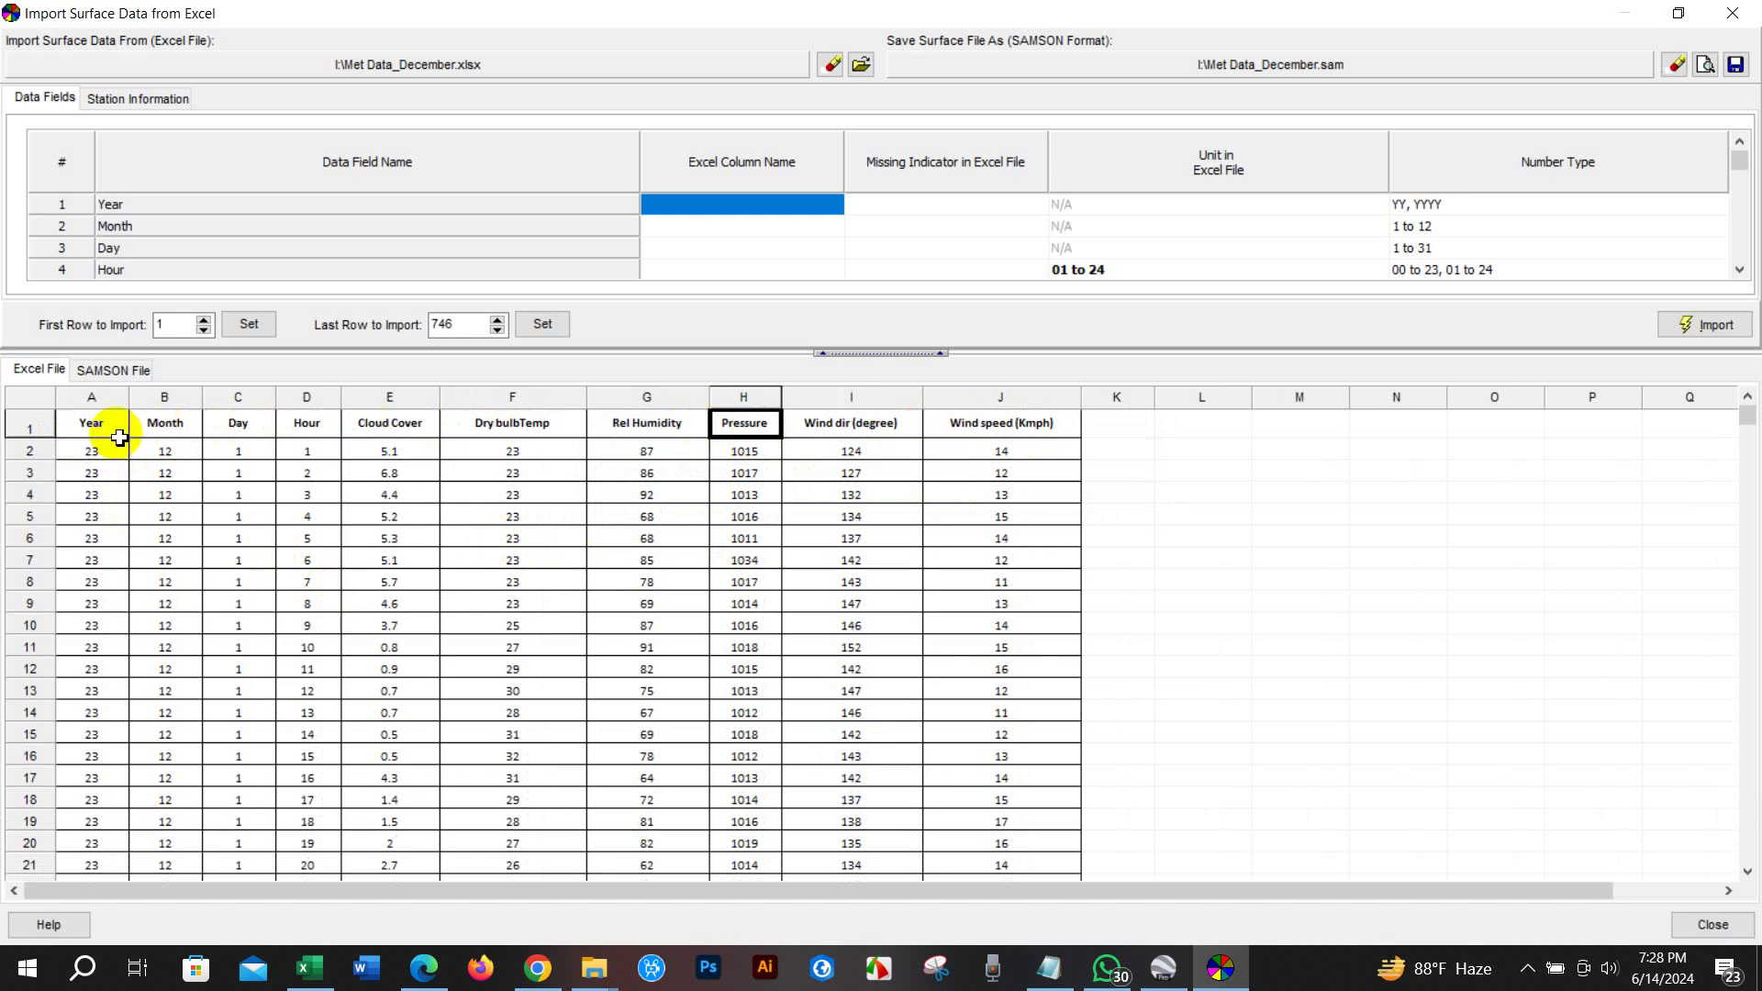
scroll(98, 454, "down", 4)
scroll(106, 500, "up", 4)
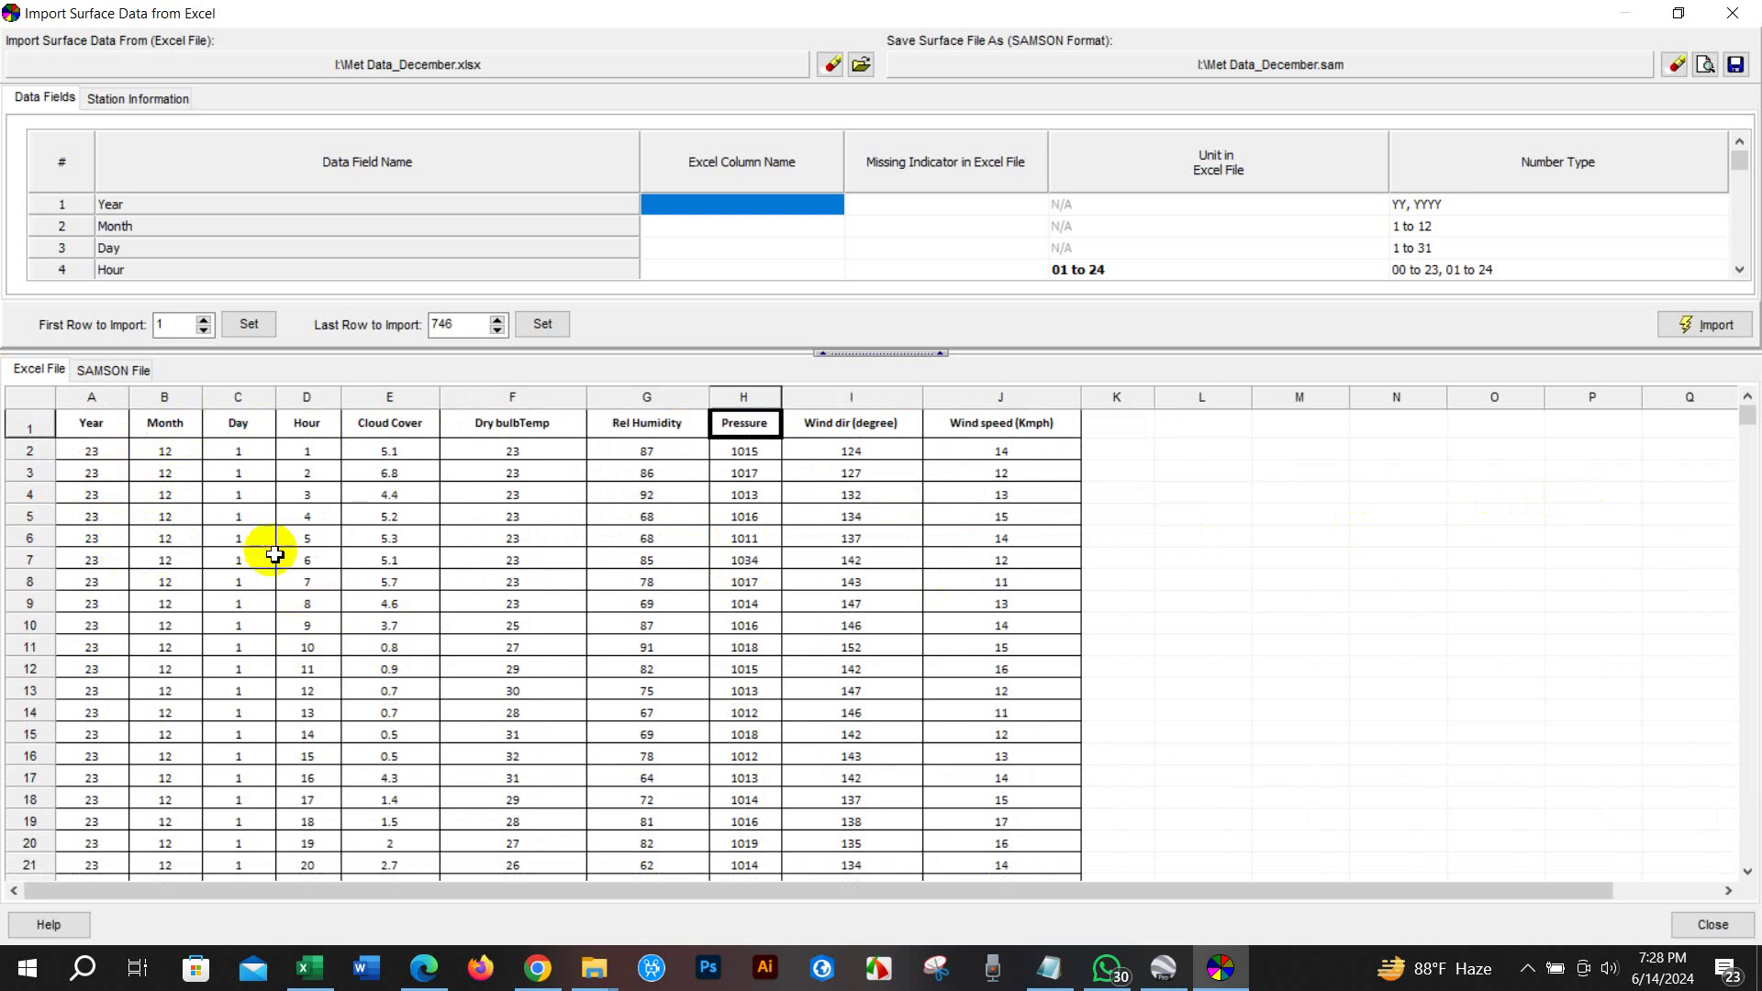
scroll(418, 566, "down", 20)
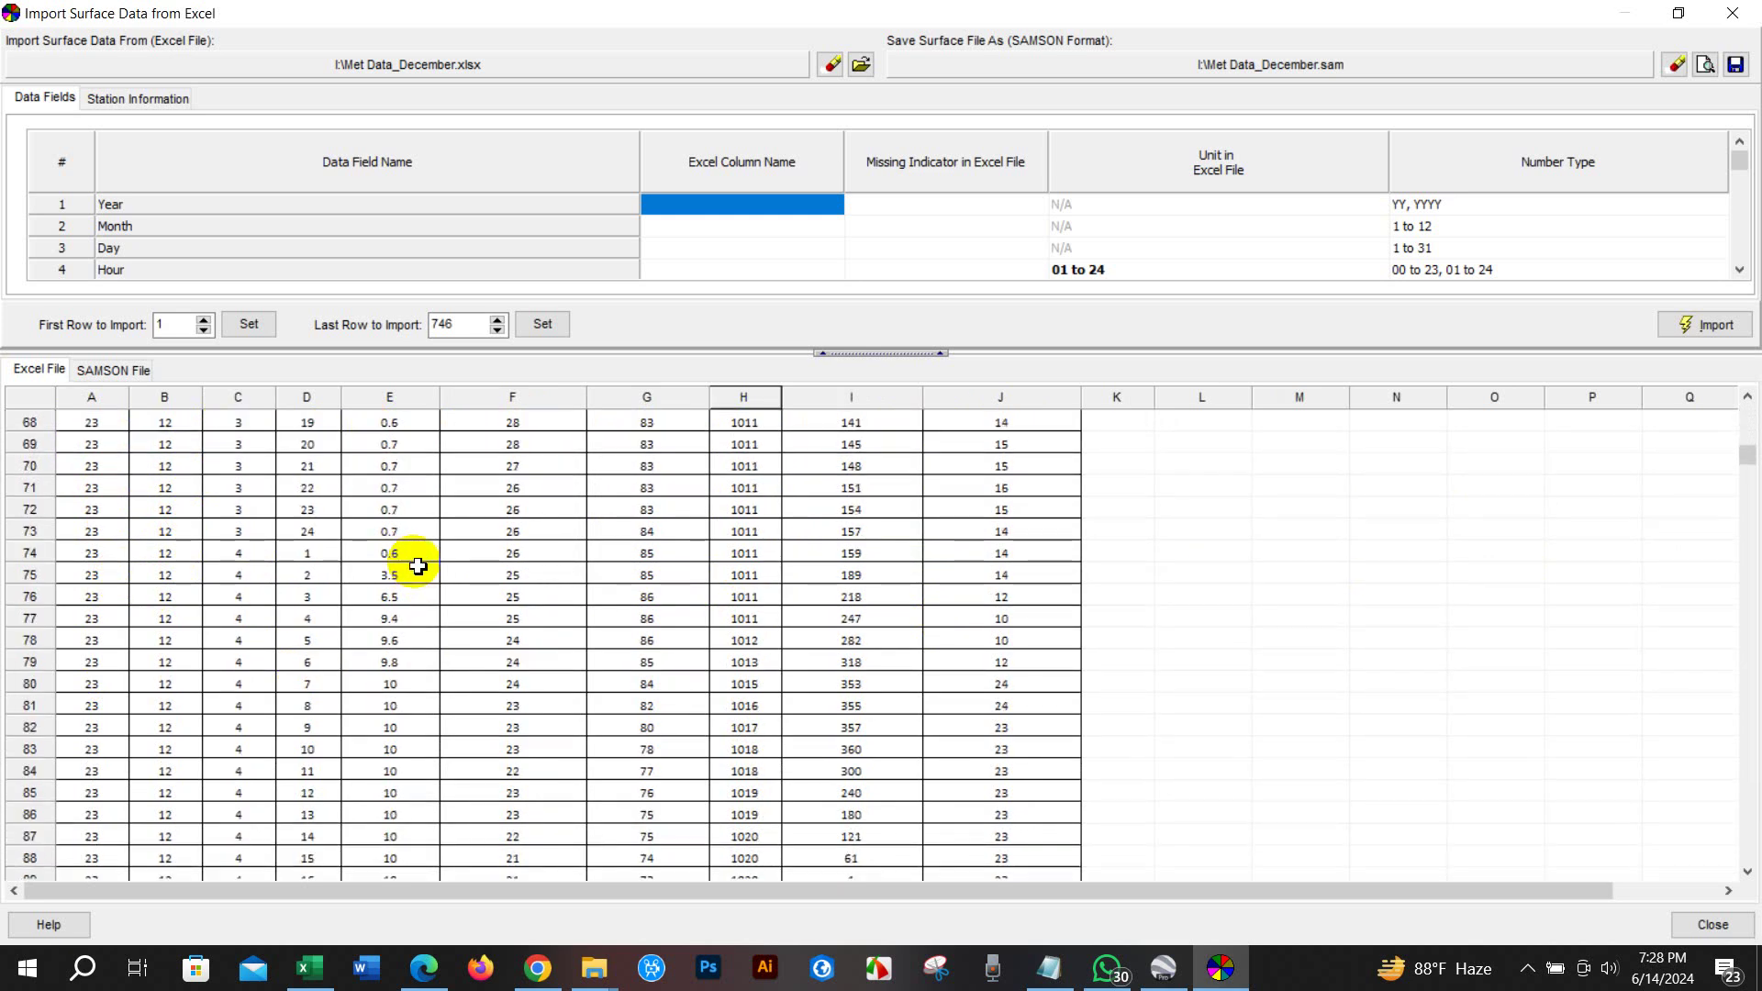
scroll(418, 566, "down", 20)
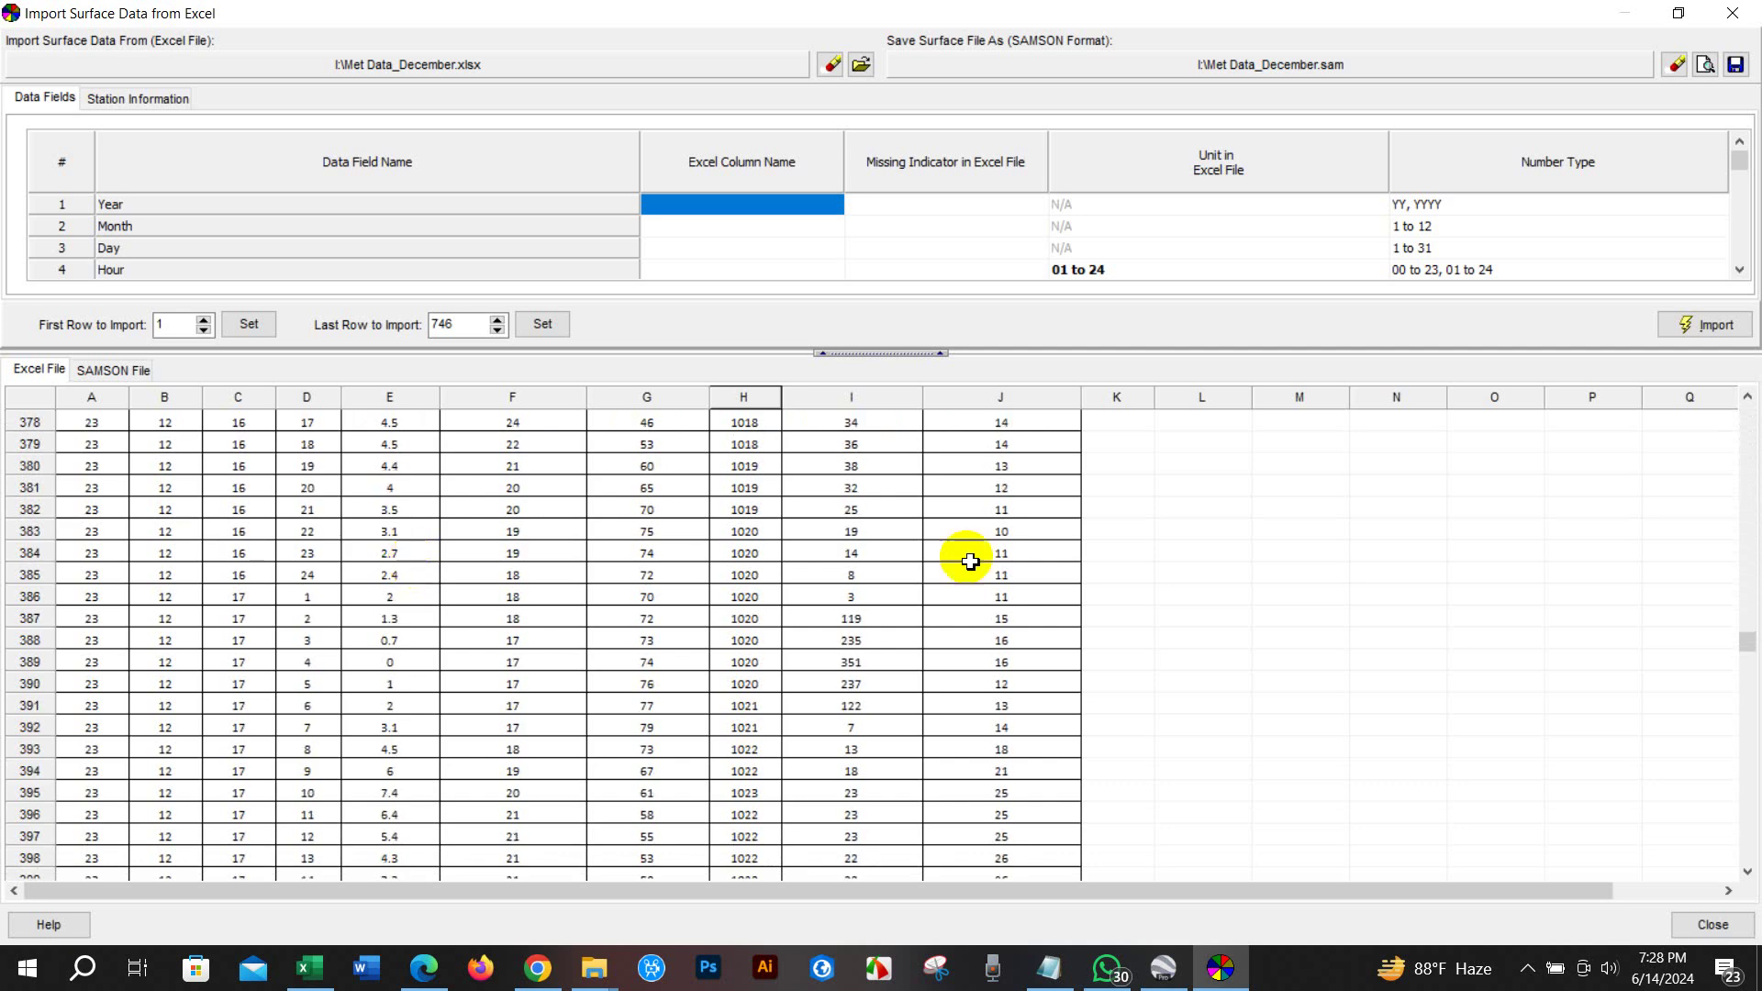
left_click_drag(1746, 659, 1692, 410)
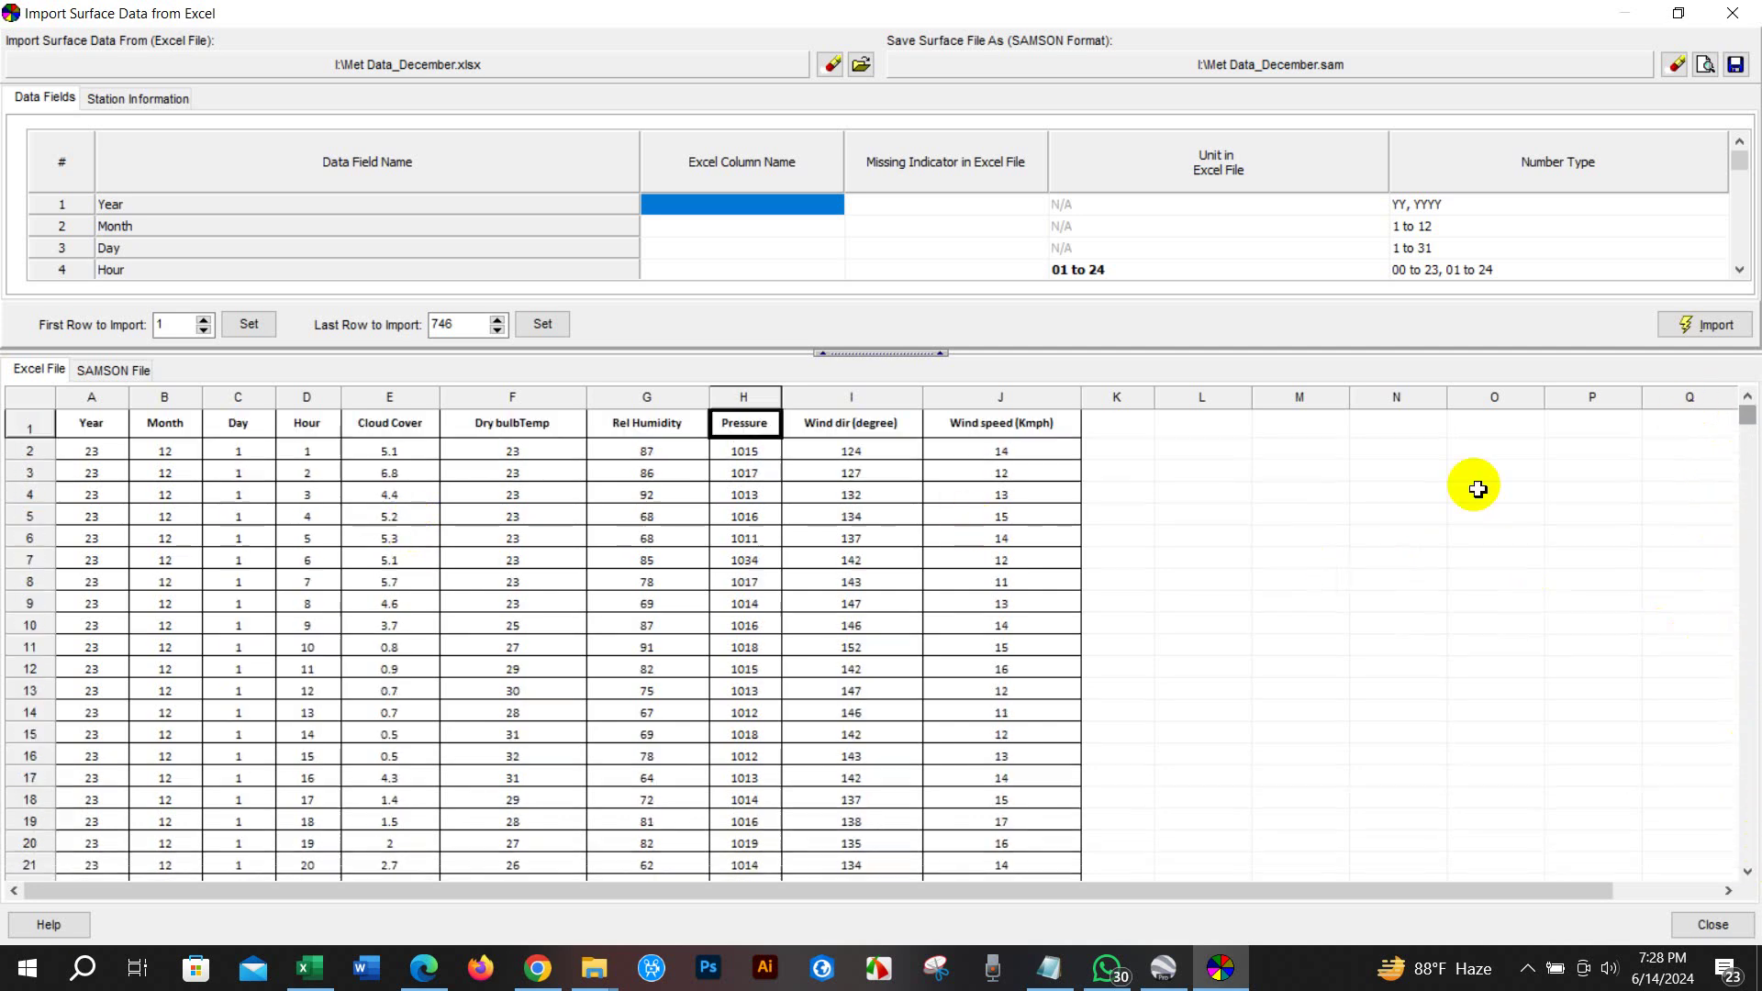
Switch to Excel to examine the Met Data_December.xlsx table from its headings to its last row, and return to AERMET View
left_click(318, 971)
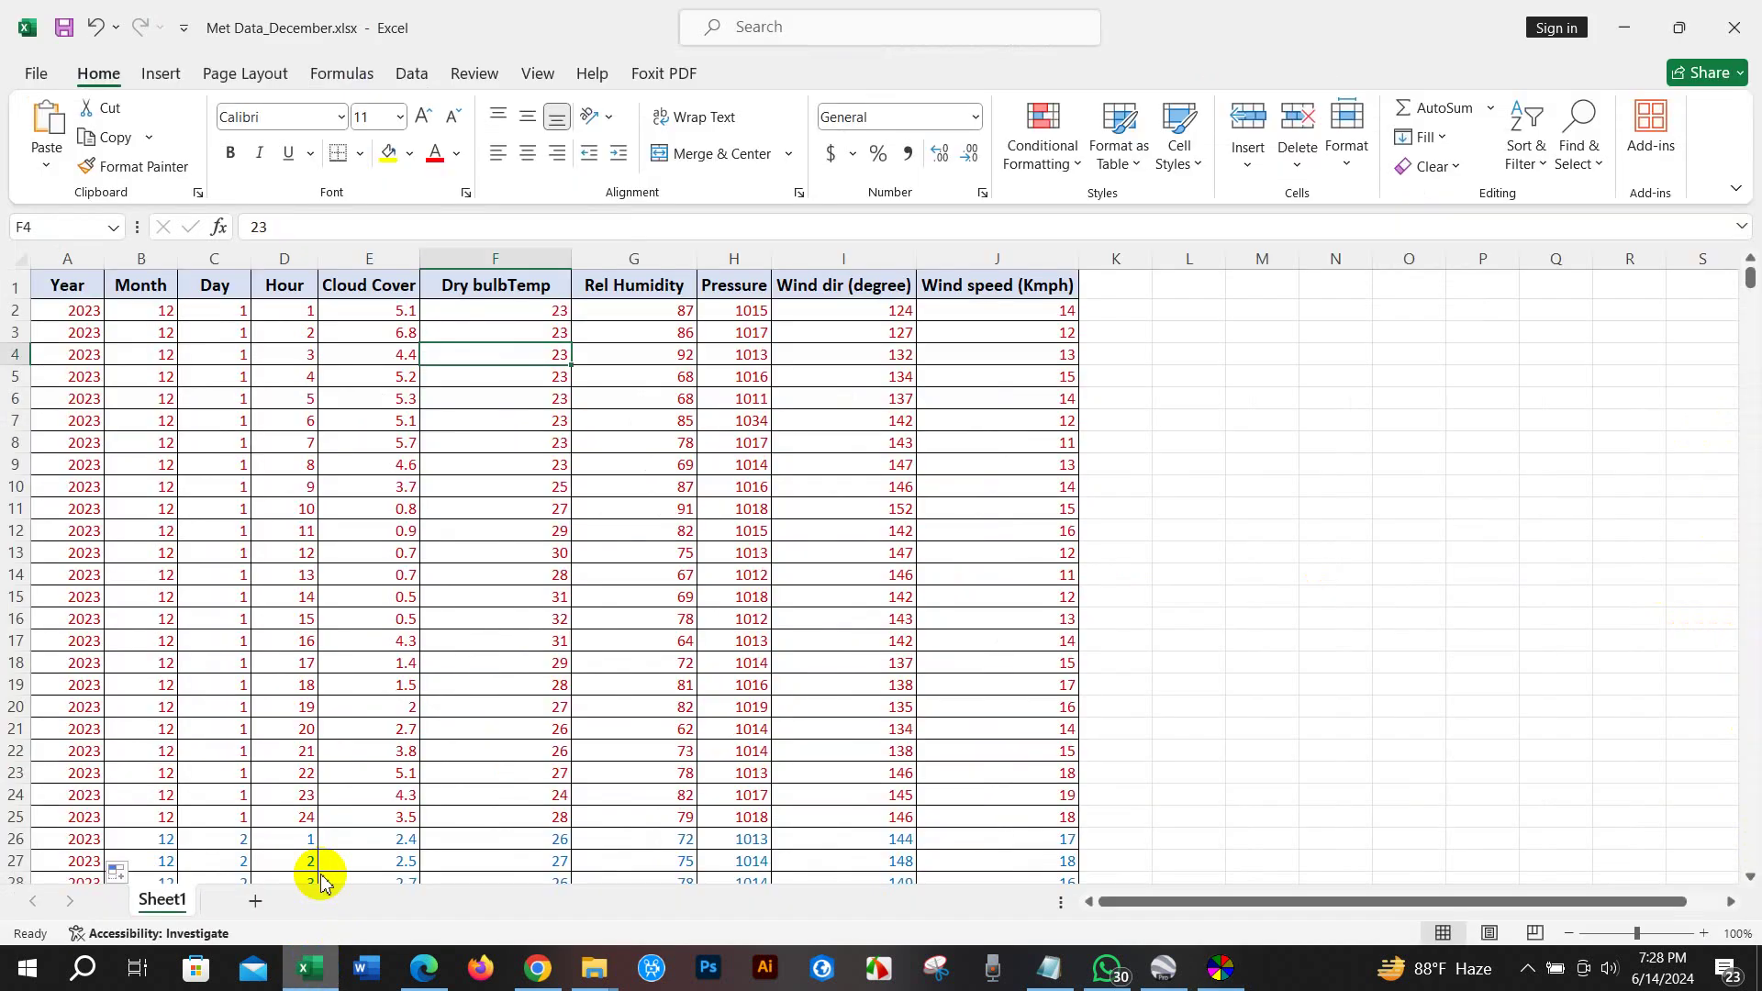
left_click(298, 398)
left_click_drag(71, 280, 1200, 830)
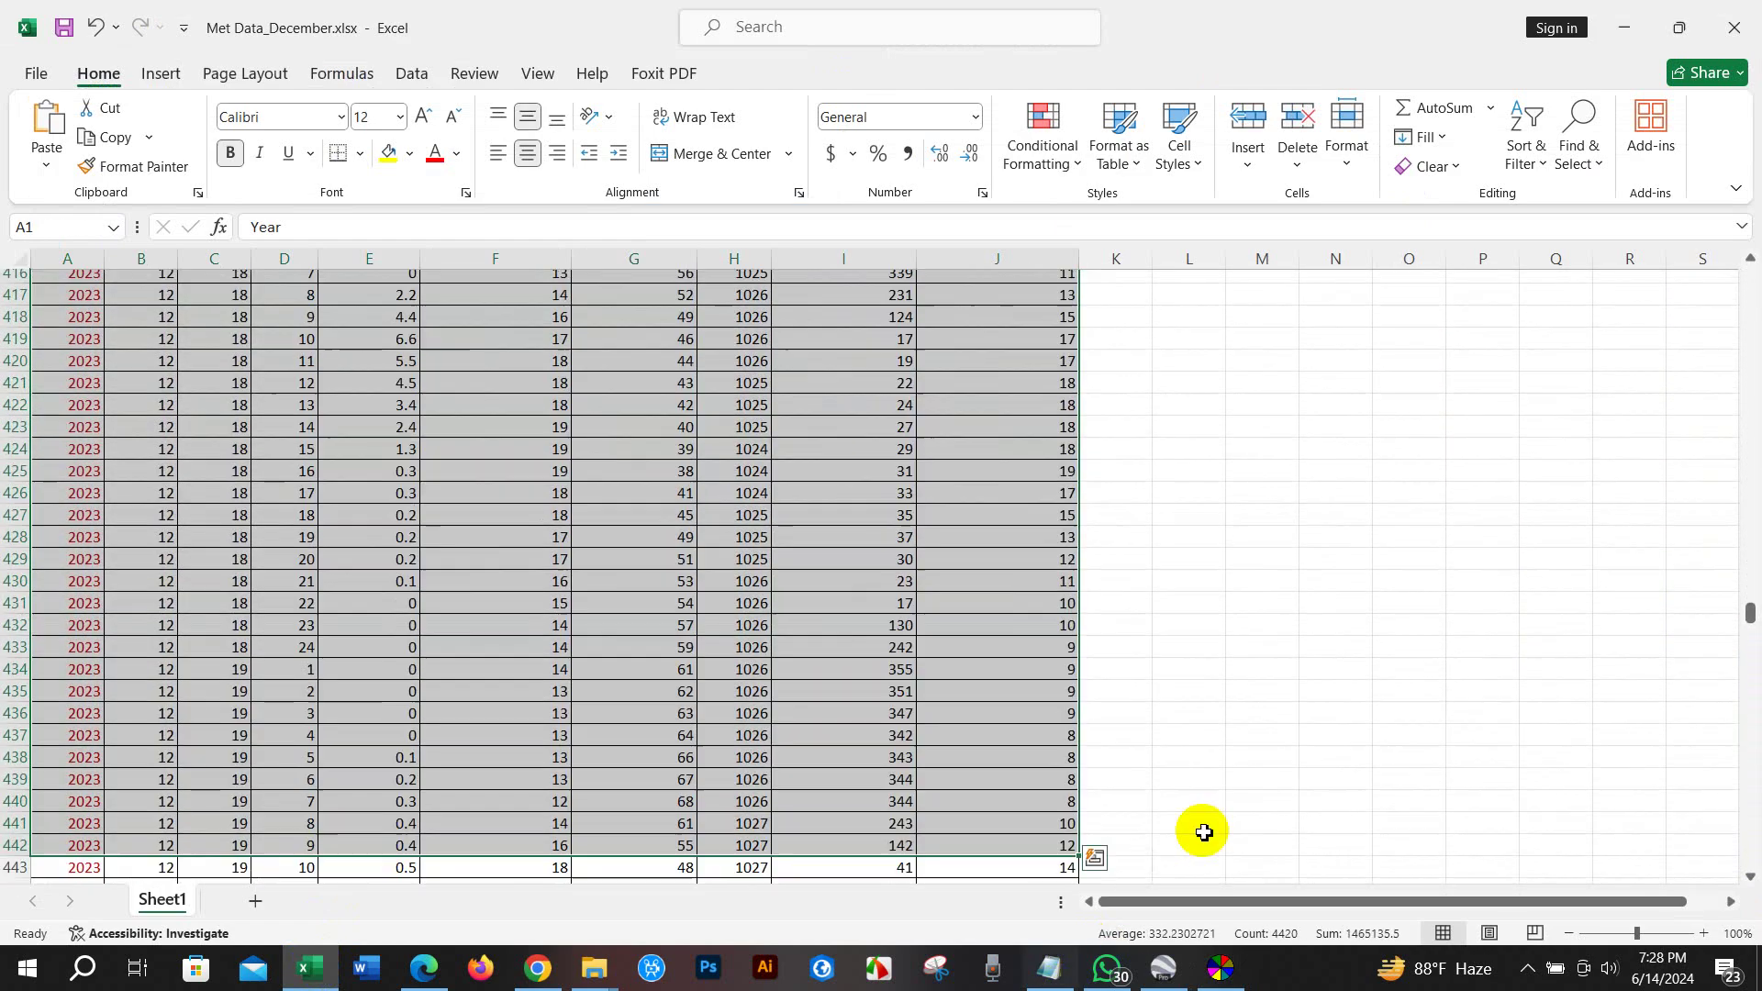
left_click(1408, 716)
left_click_drag(1750, 618, 1755, 852)
scroll(775, 610, "down", 6)
scroll(775, 614, "up", 2)
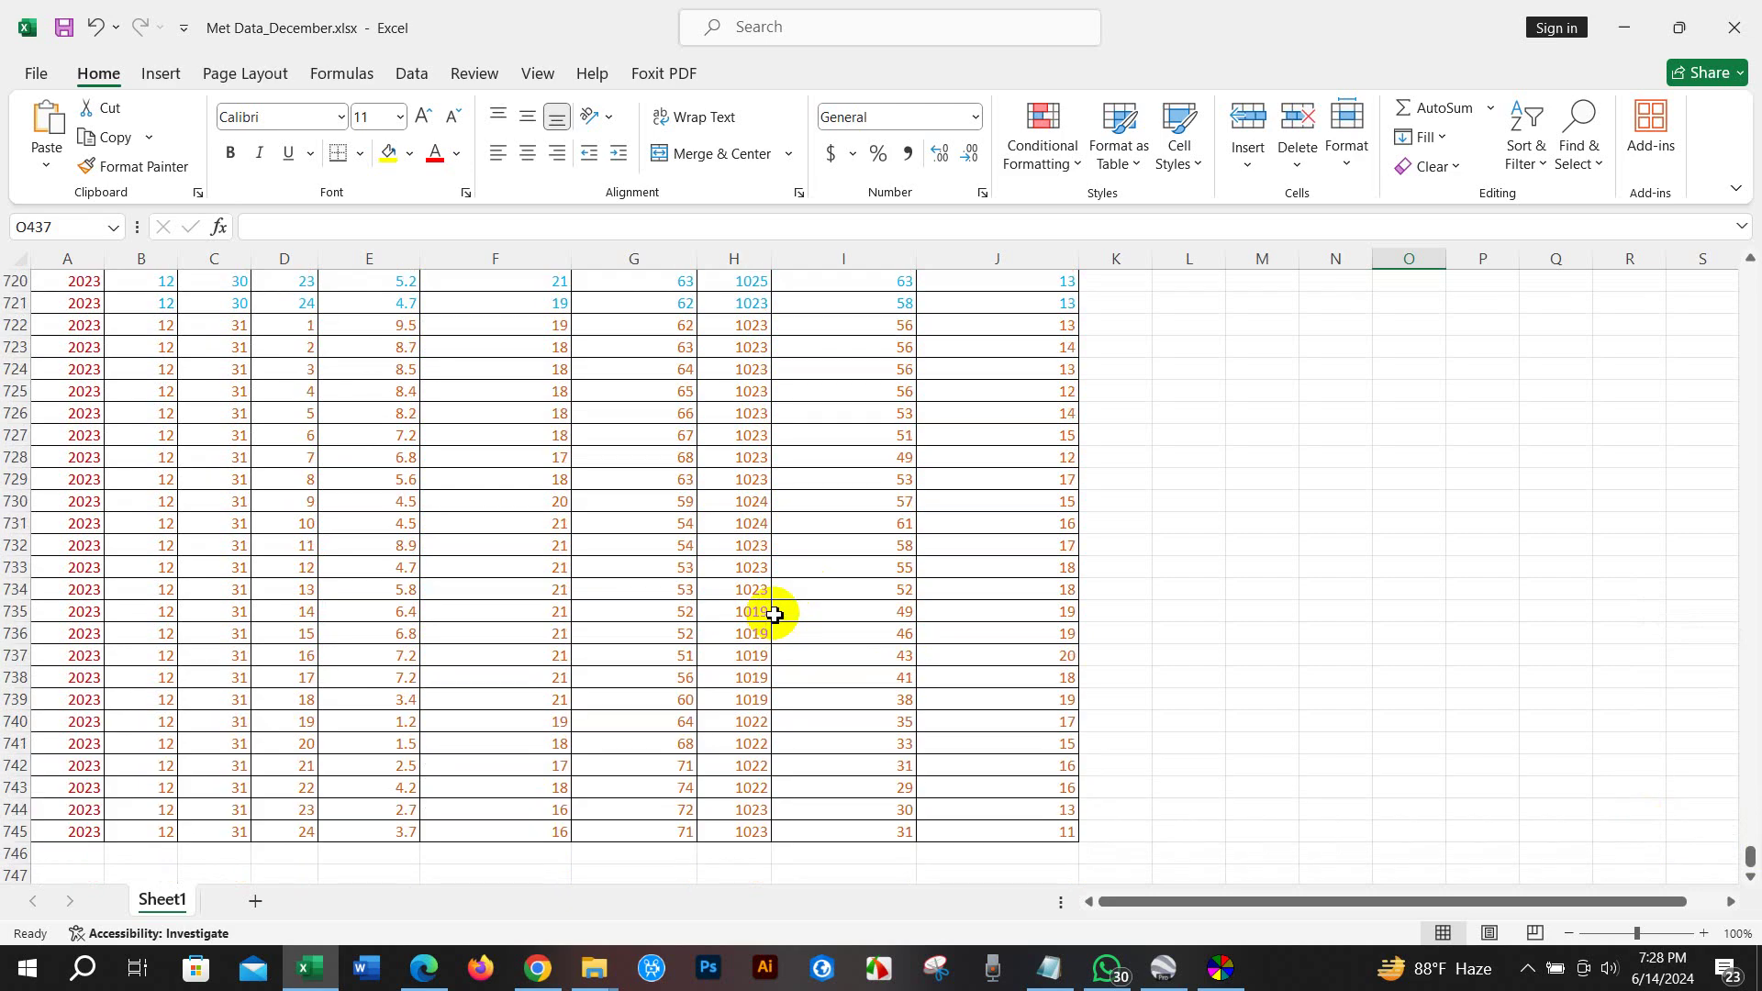
left_click_drag(1751, 858, 1671, 244)
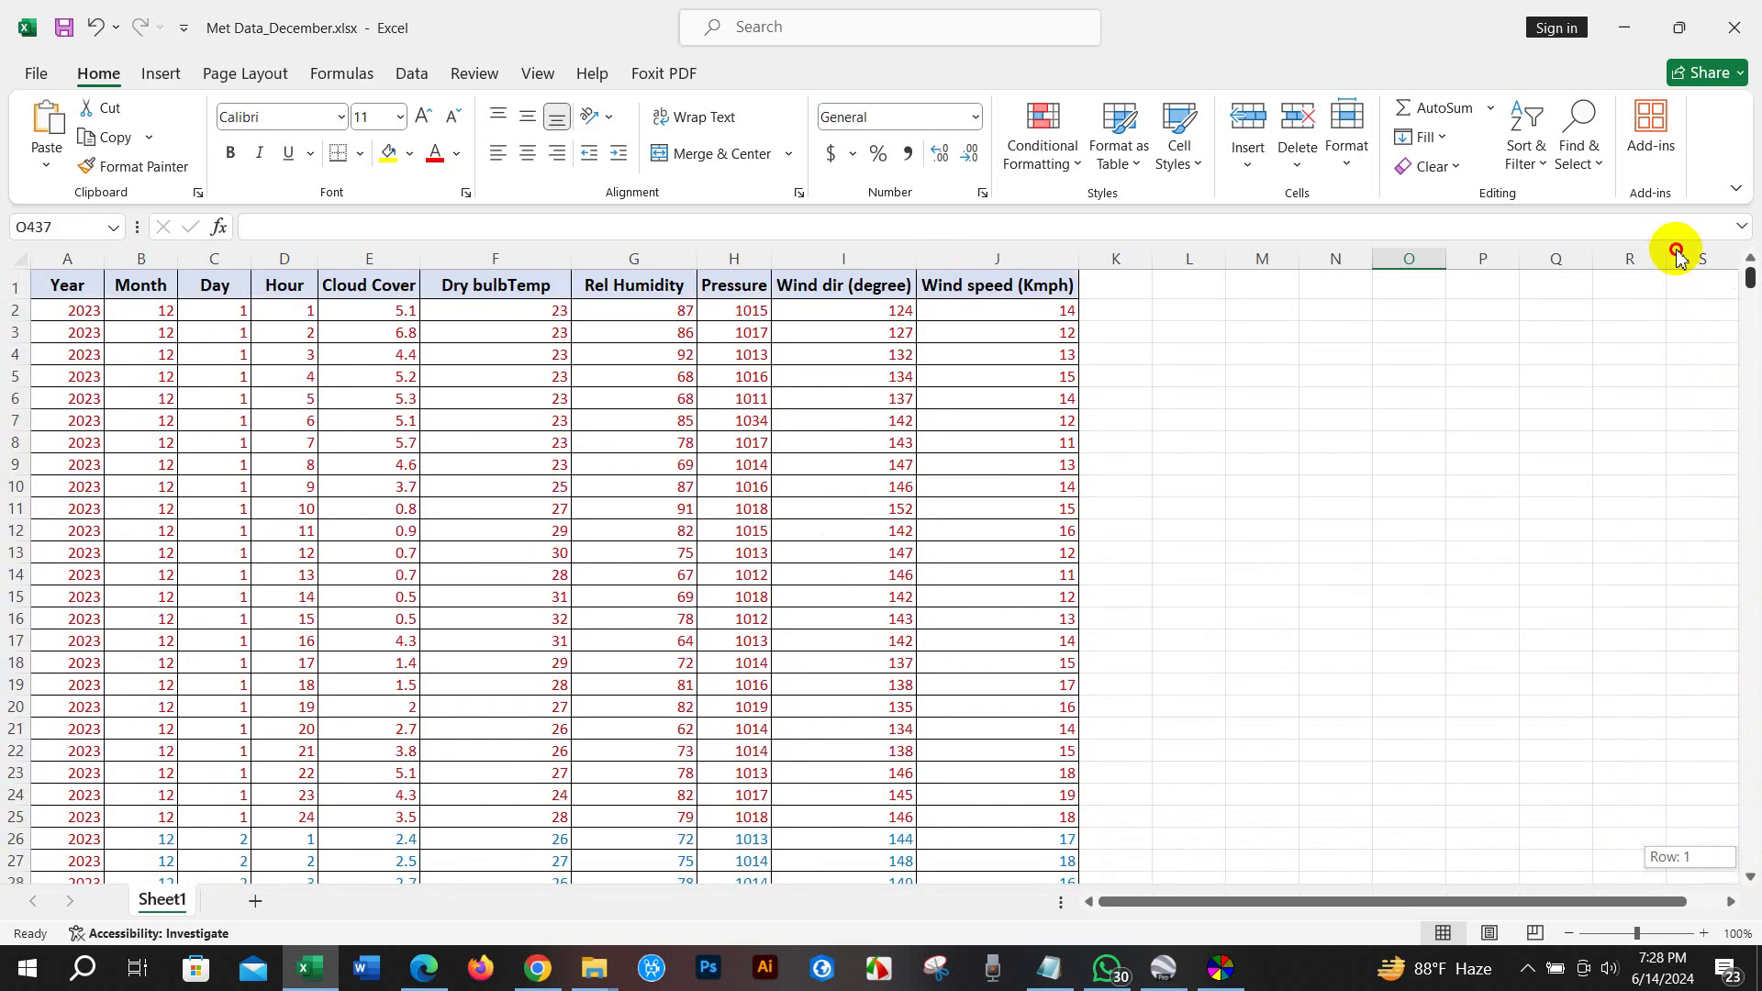
left_click(1220, 967)
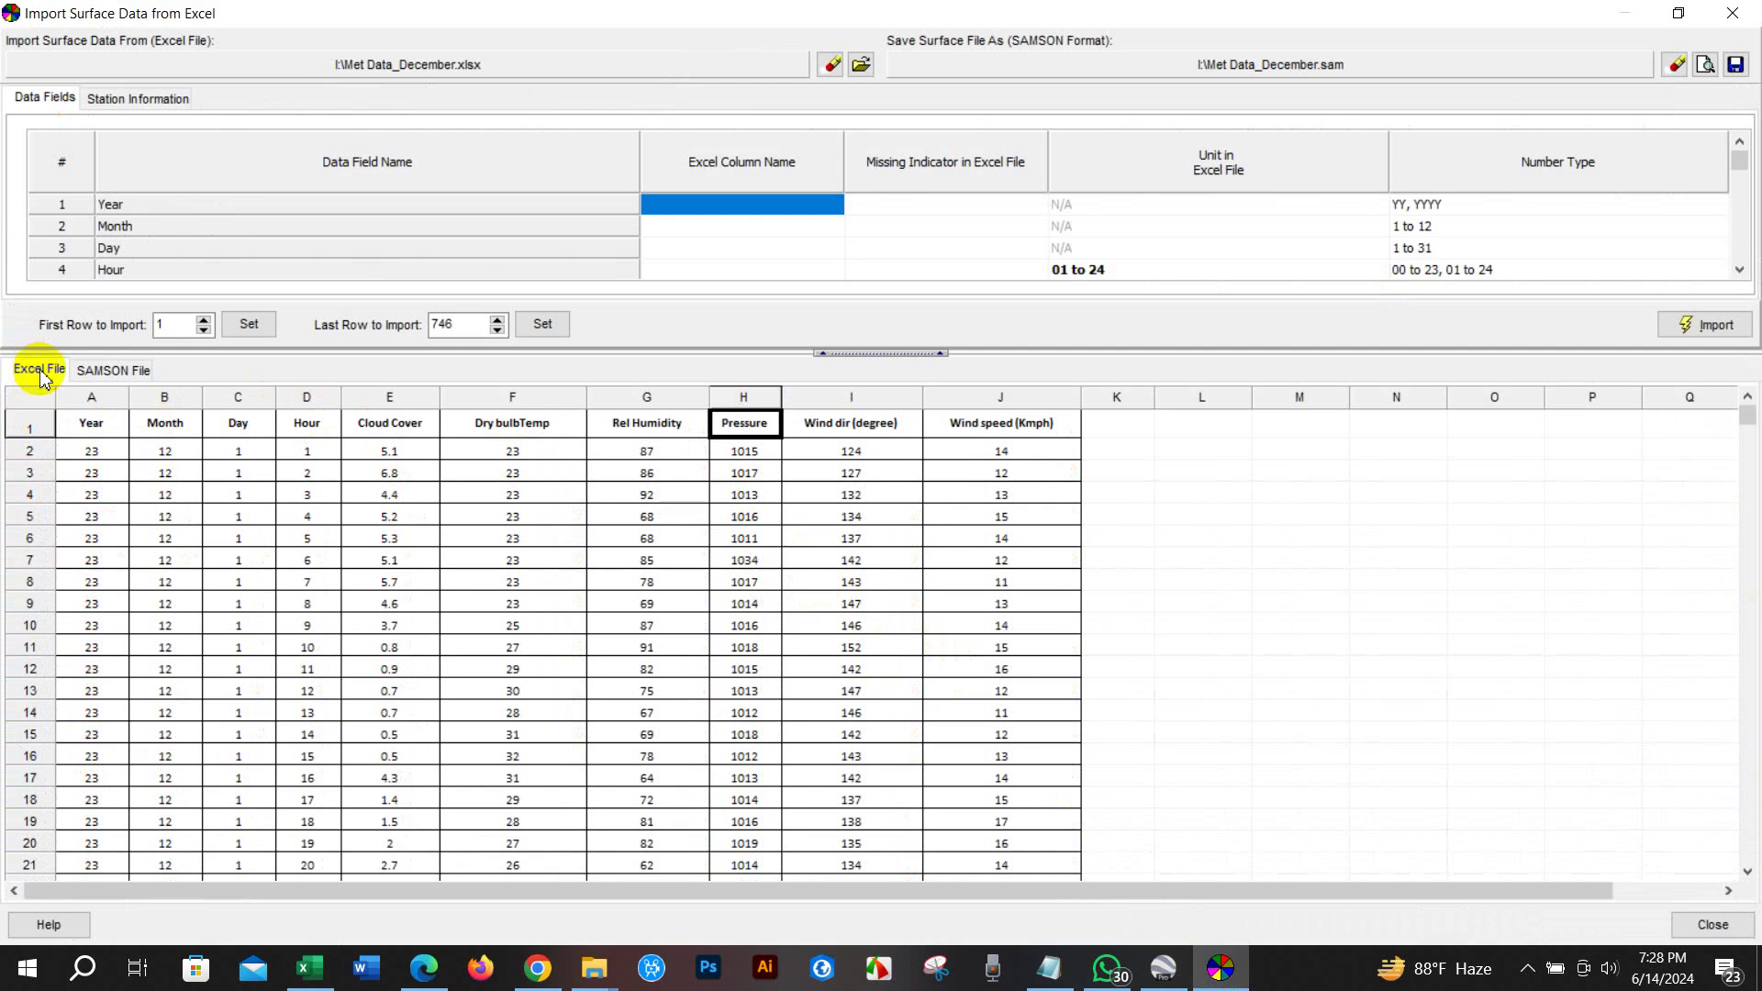
Limit the import range to worksheet rows 2 through 745
left_click(174, 327)
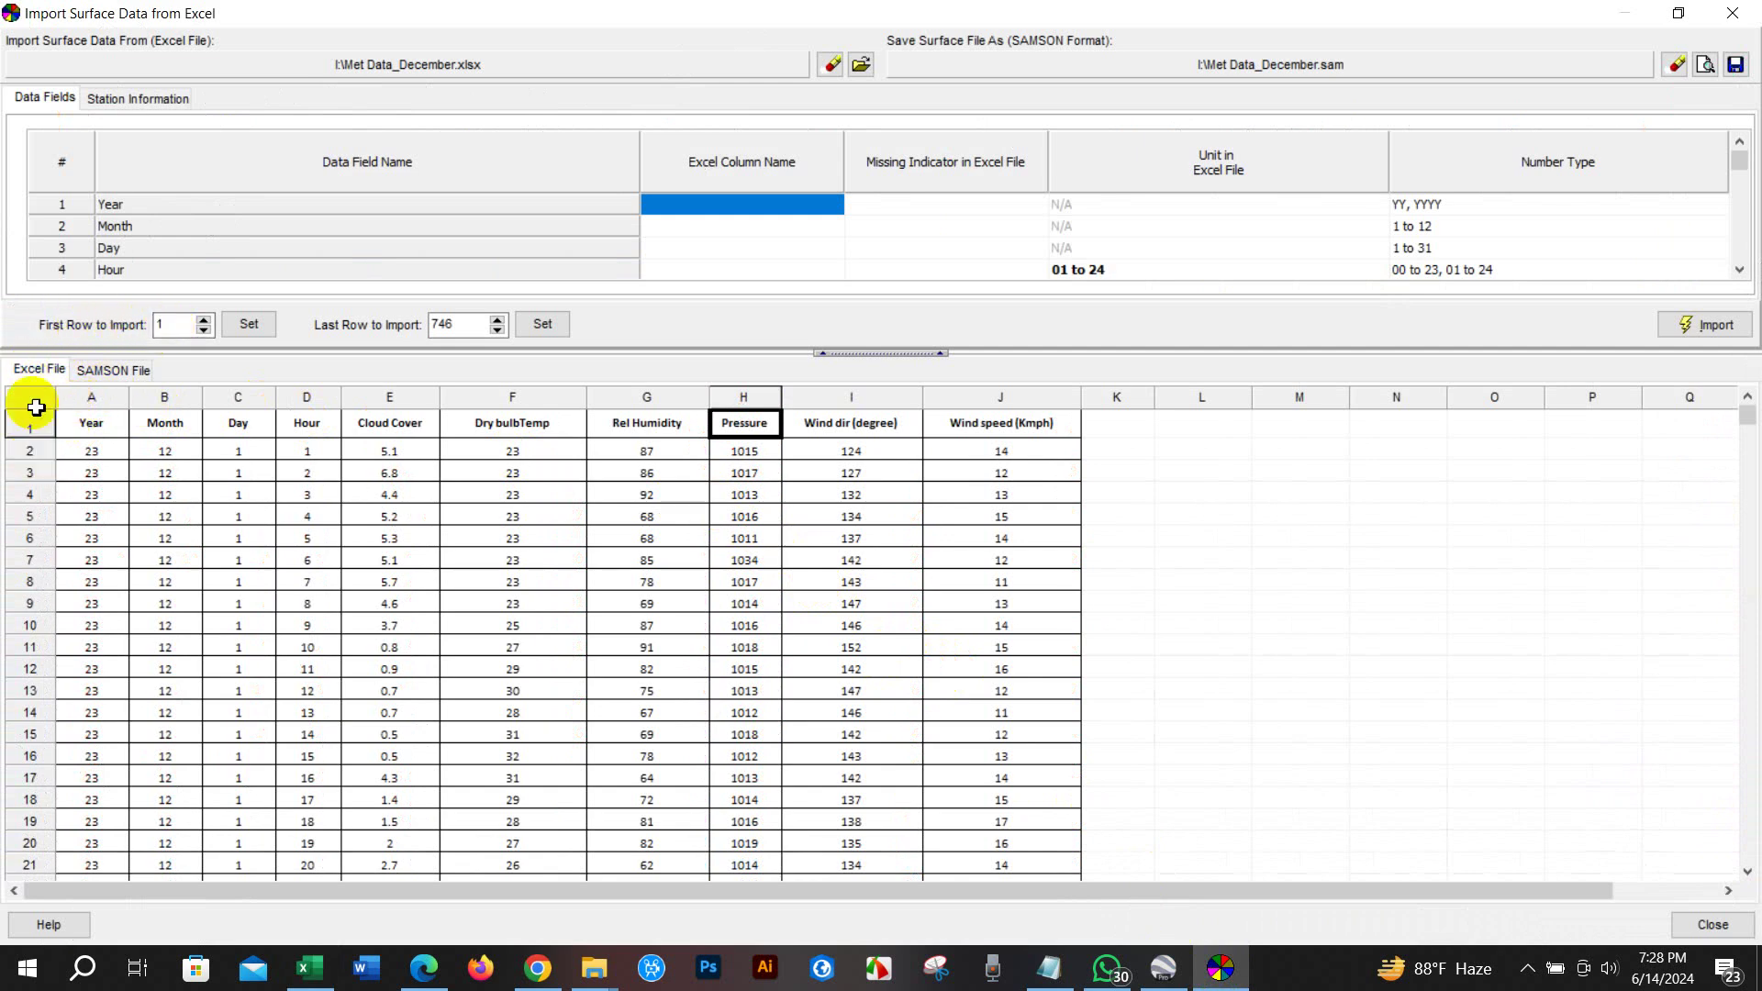
left_click(203, 319)
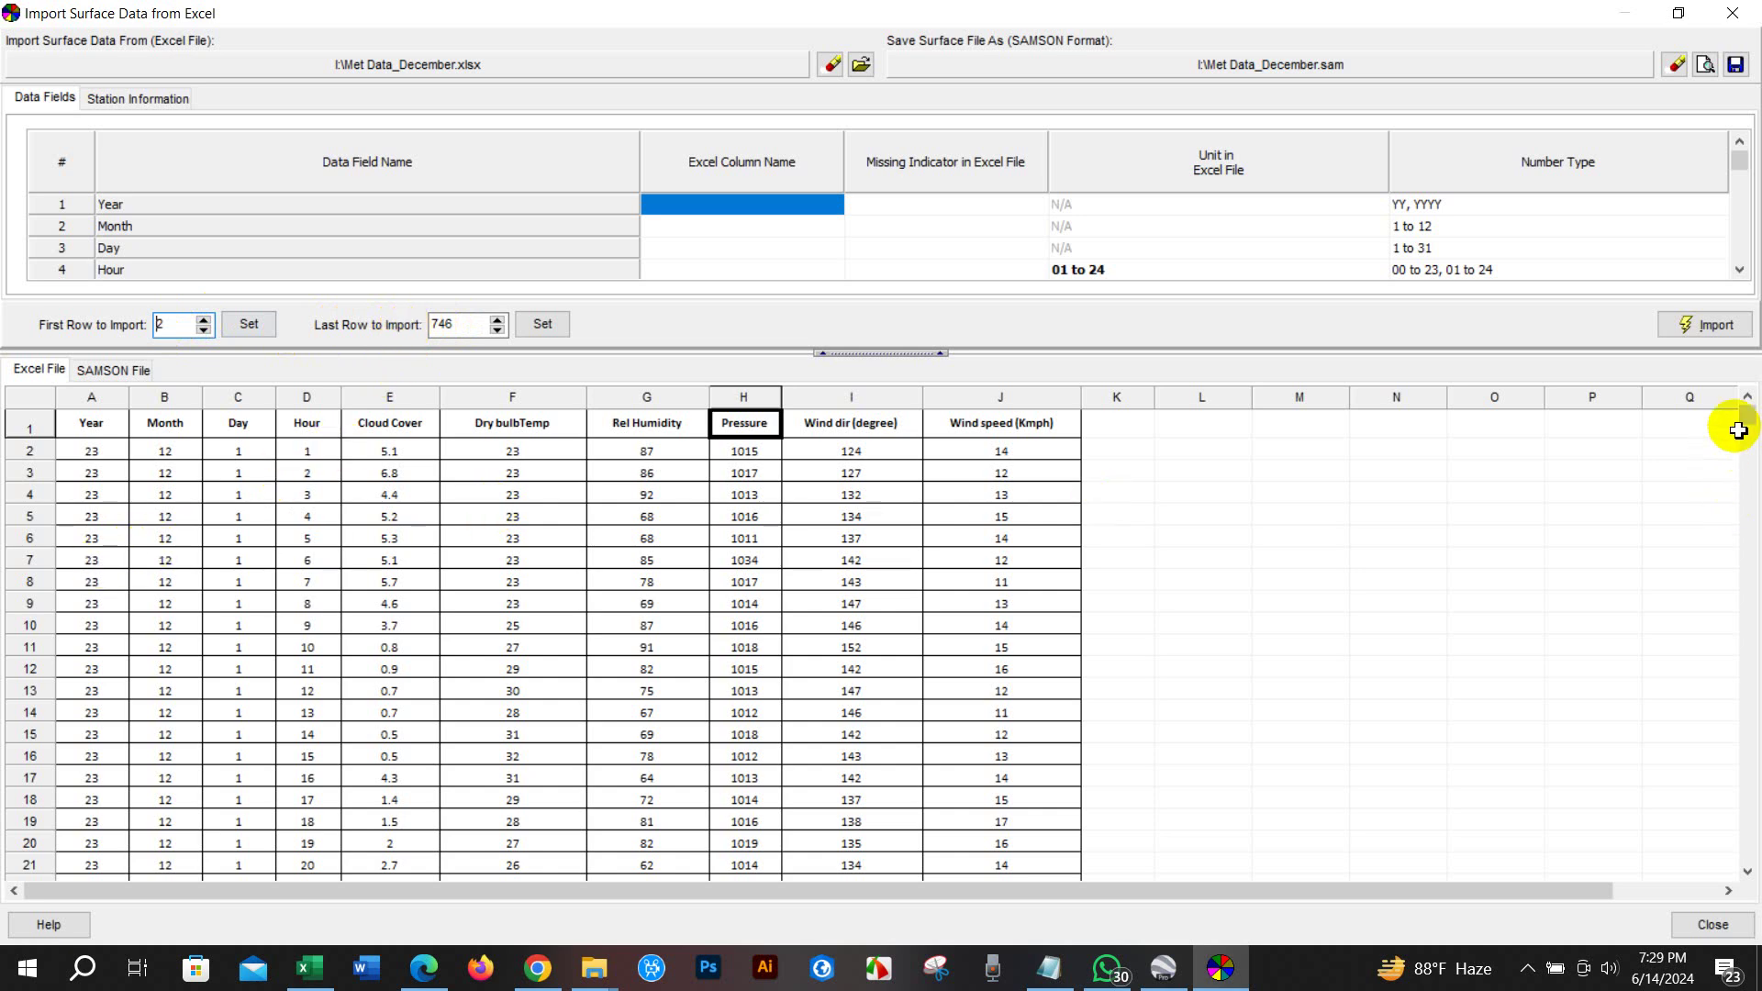
left_click_drag(1746, 427, 1746, 855)
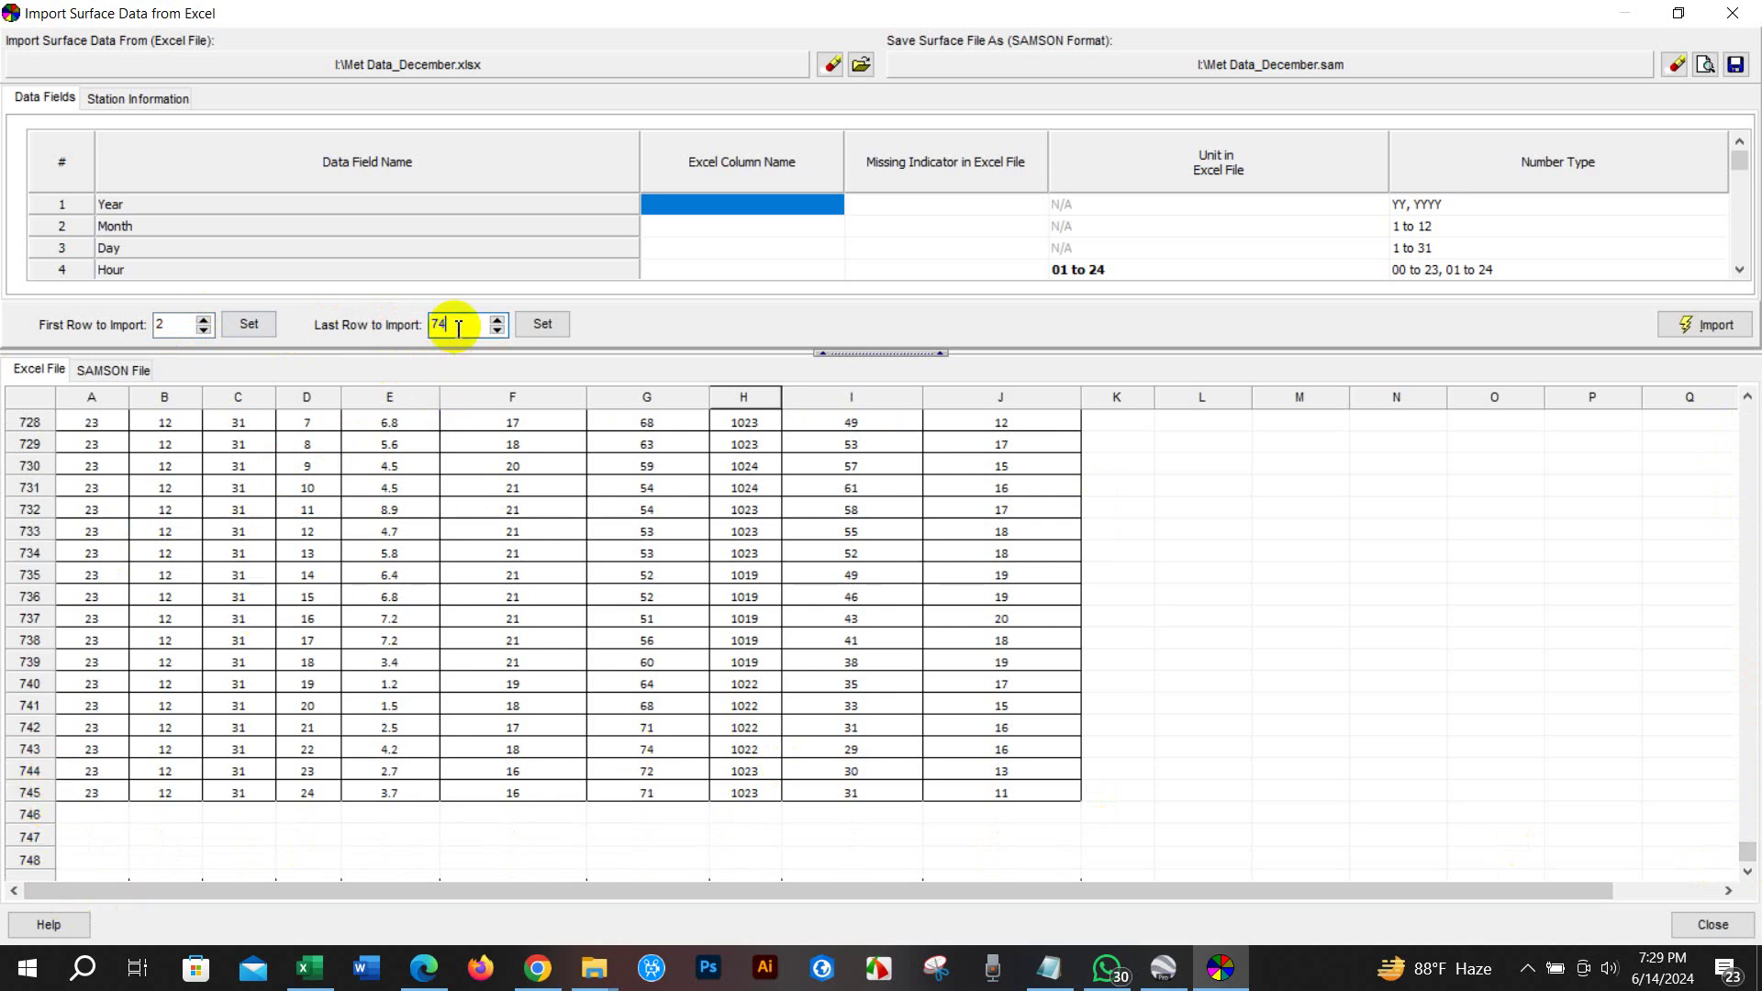
left_click_drag(1750, 866, 1693, 395)
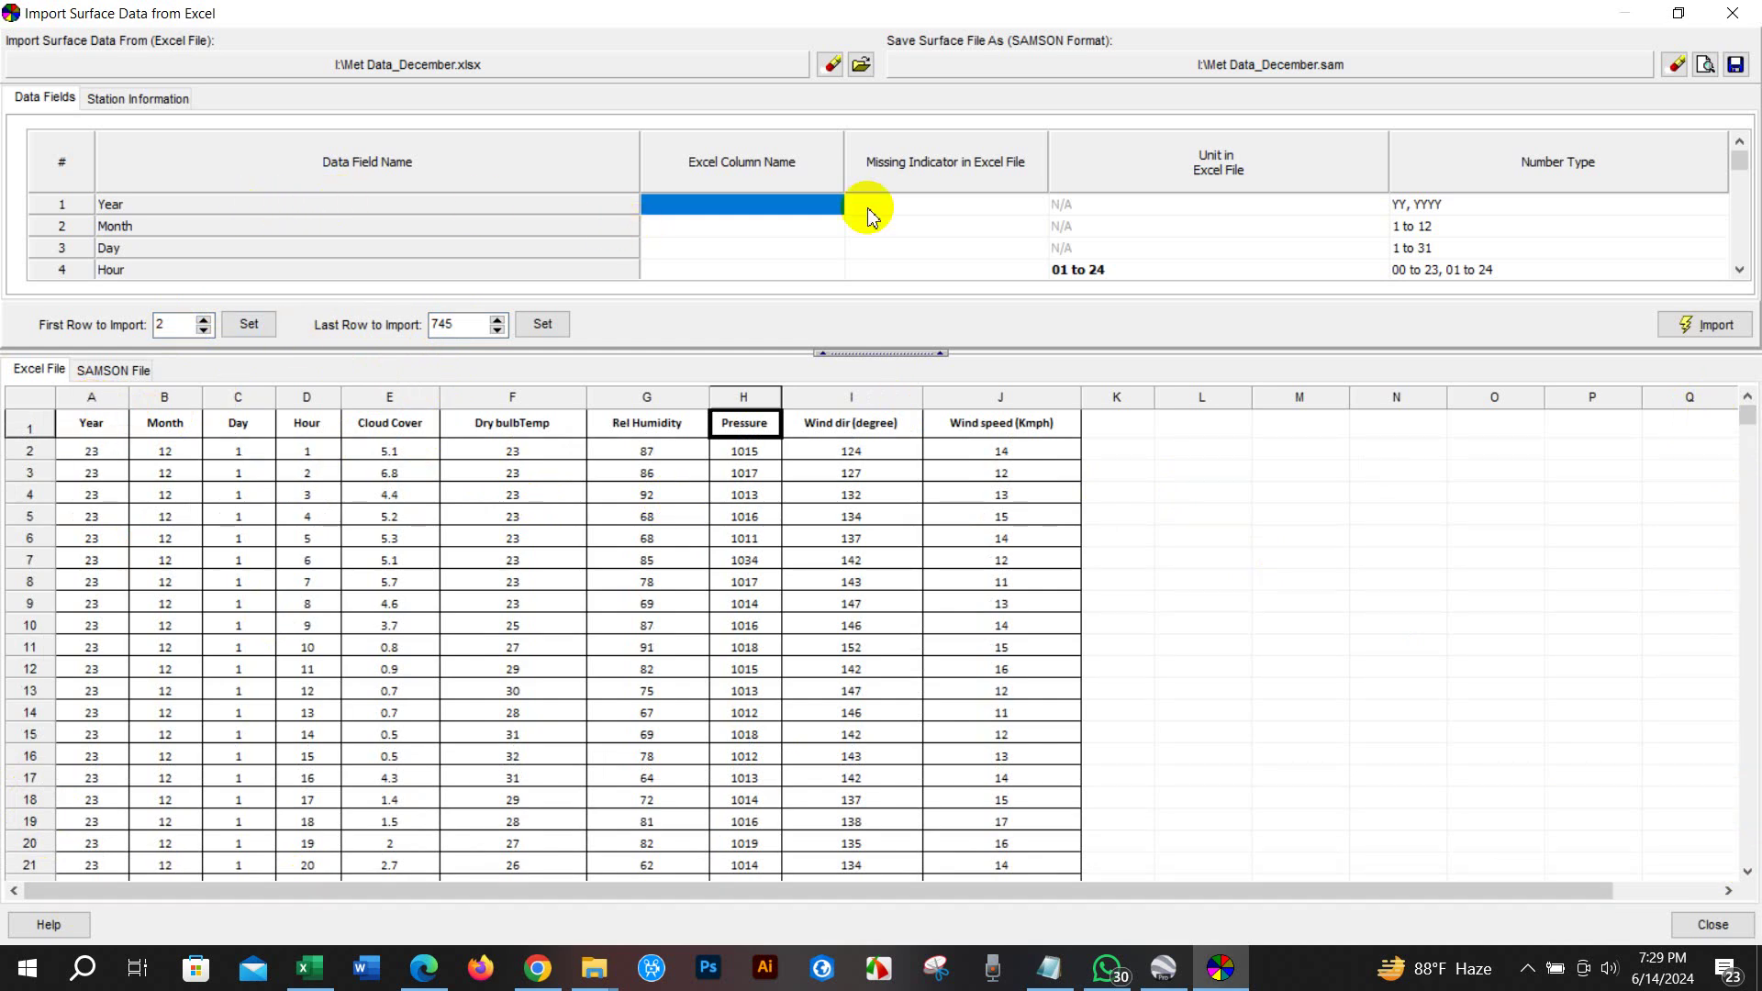
Map the Year, Month, Day and Hour data fields to Excel columns A, B, C and D
left_click(767, 211)
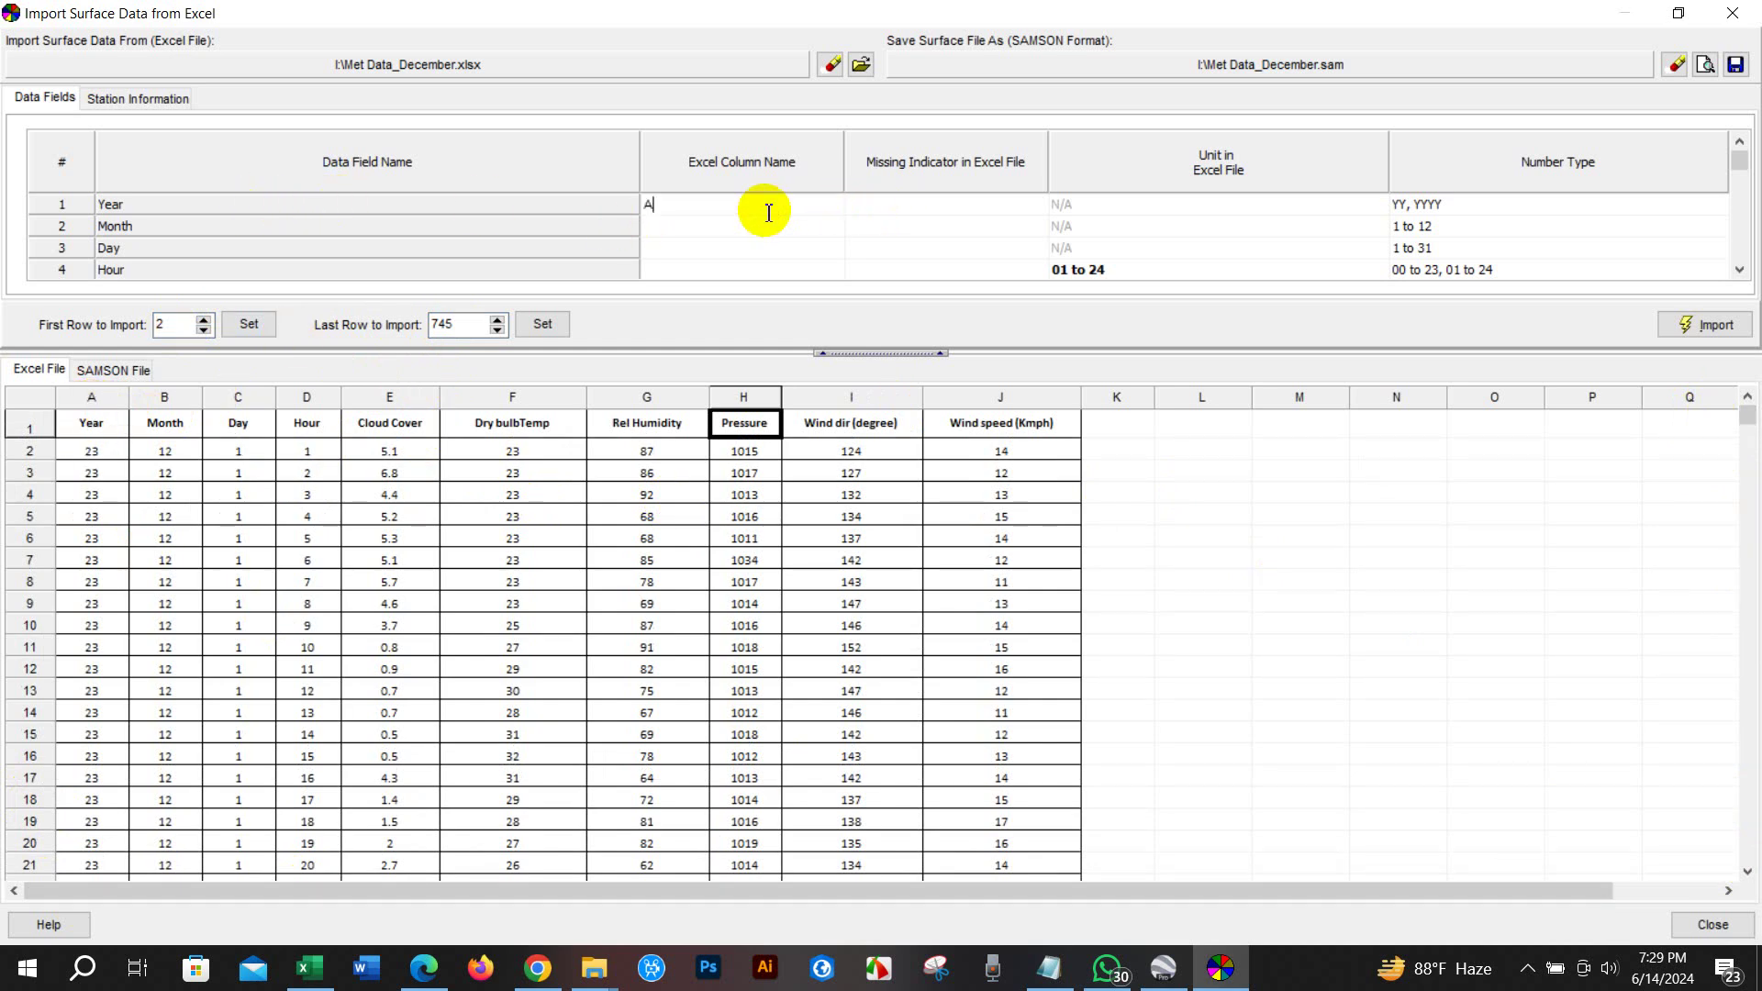
left_click(665, 225)
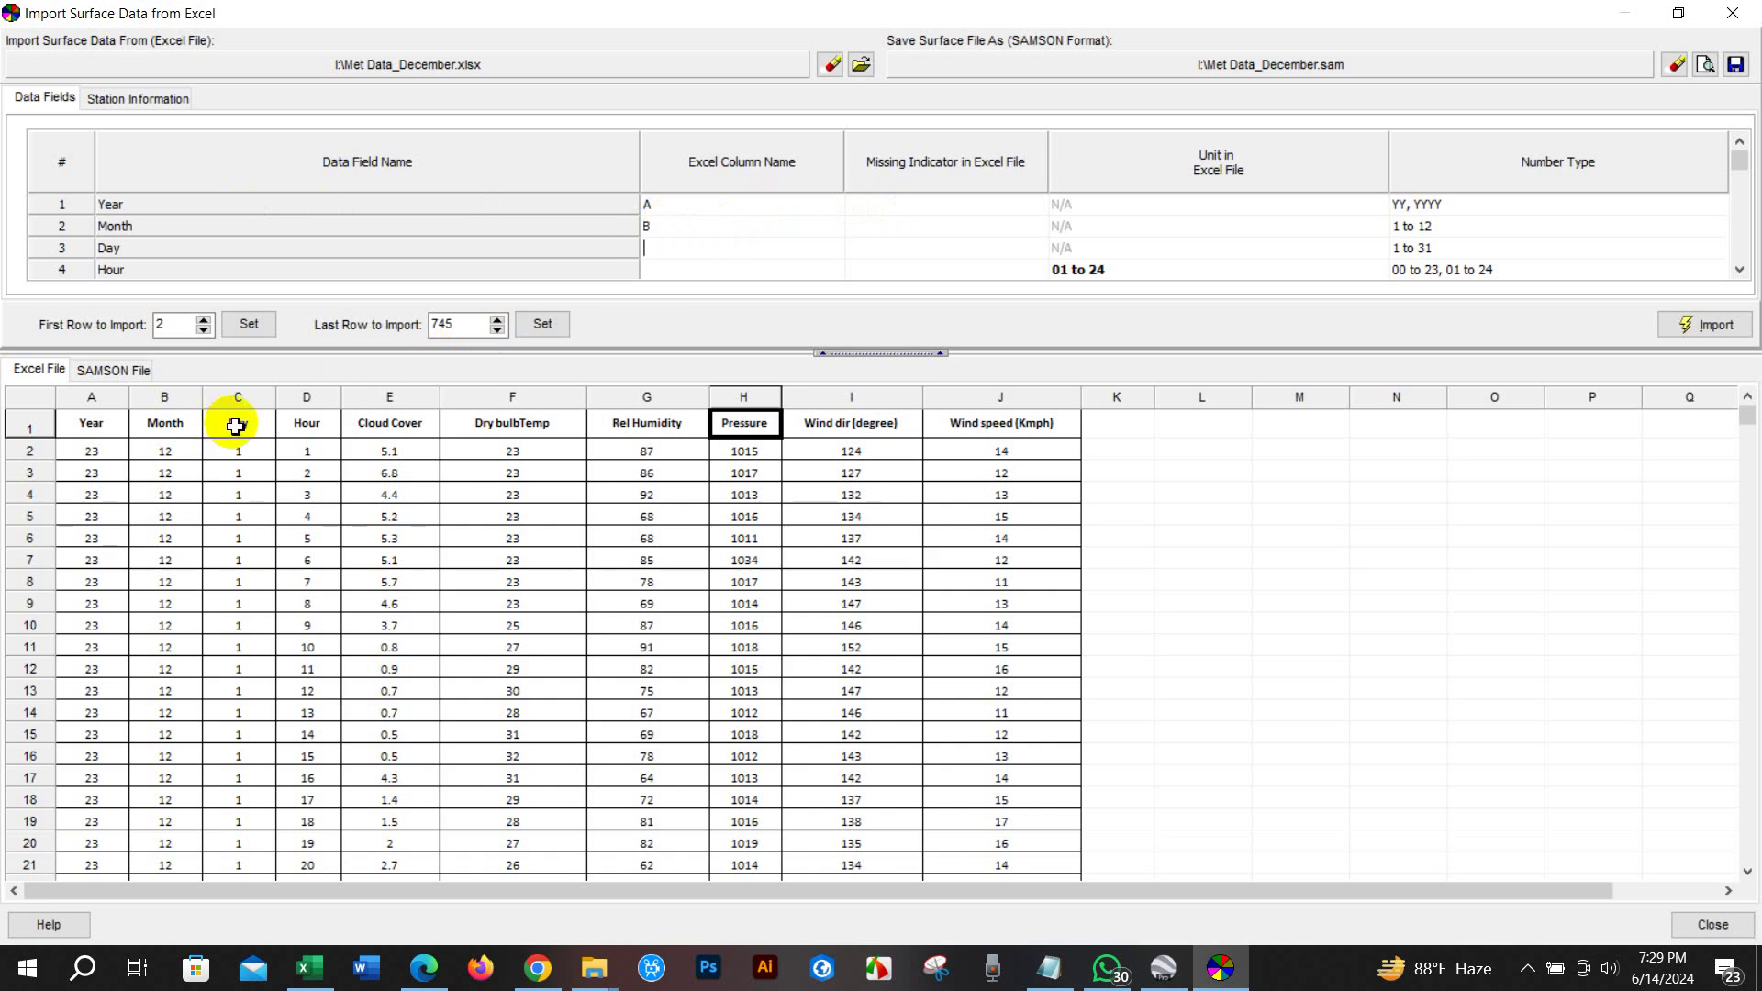
left_click(654, 227)
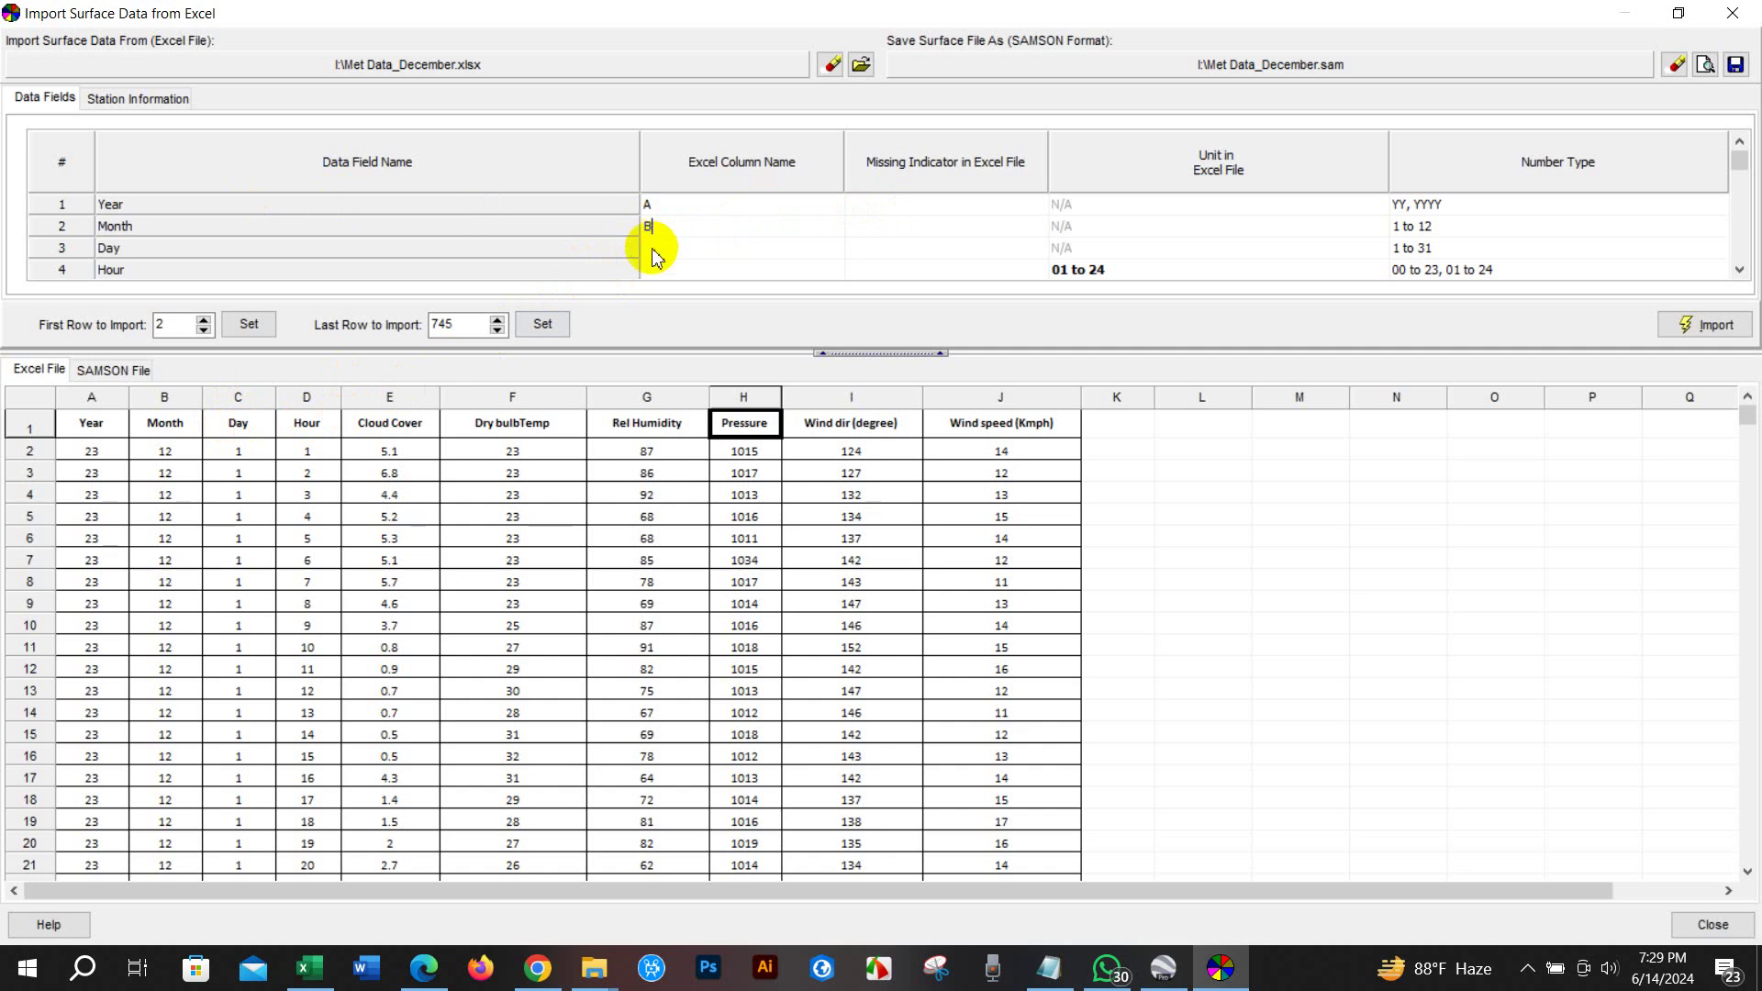
type("C")
key("Return")
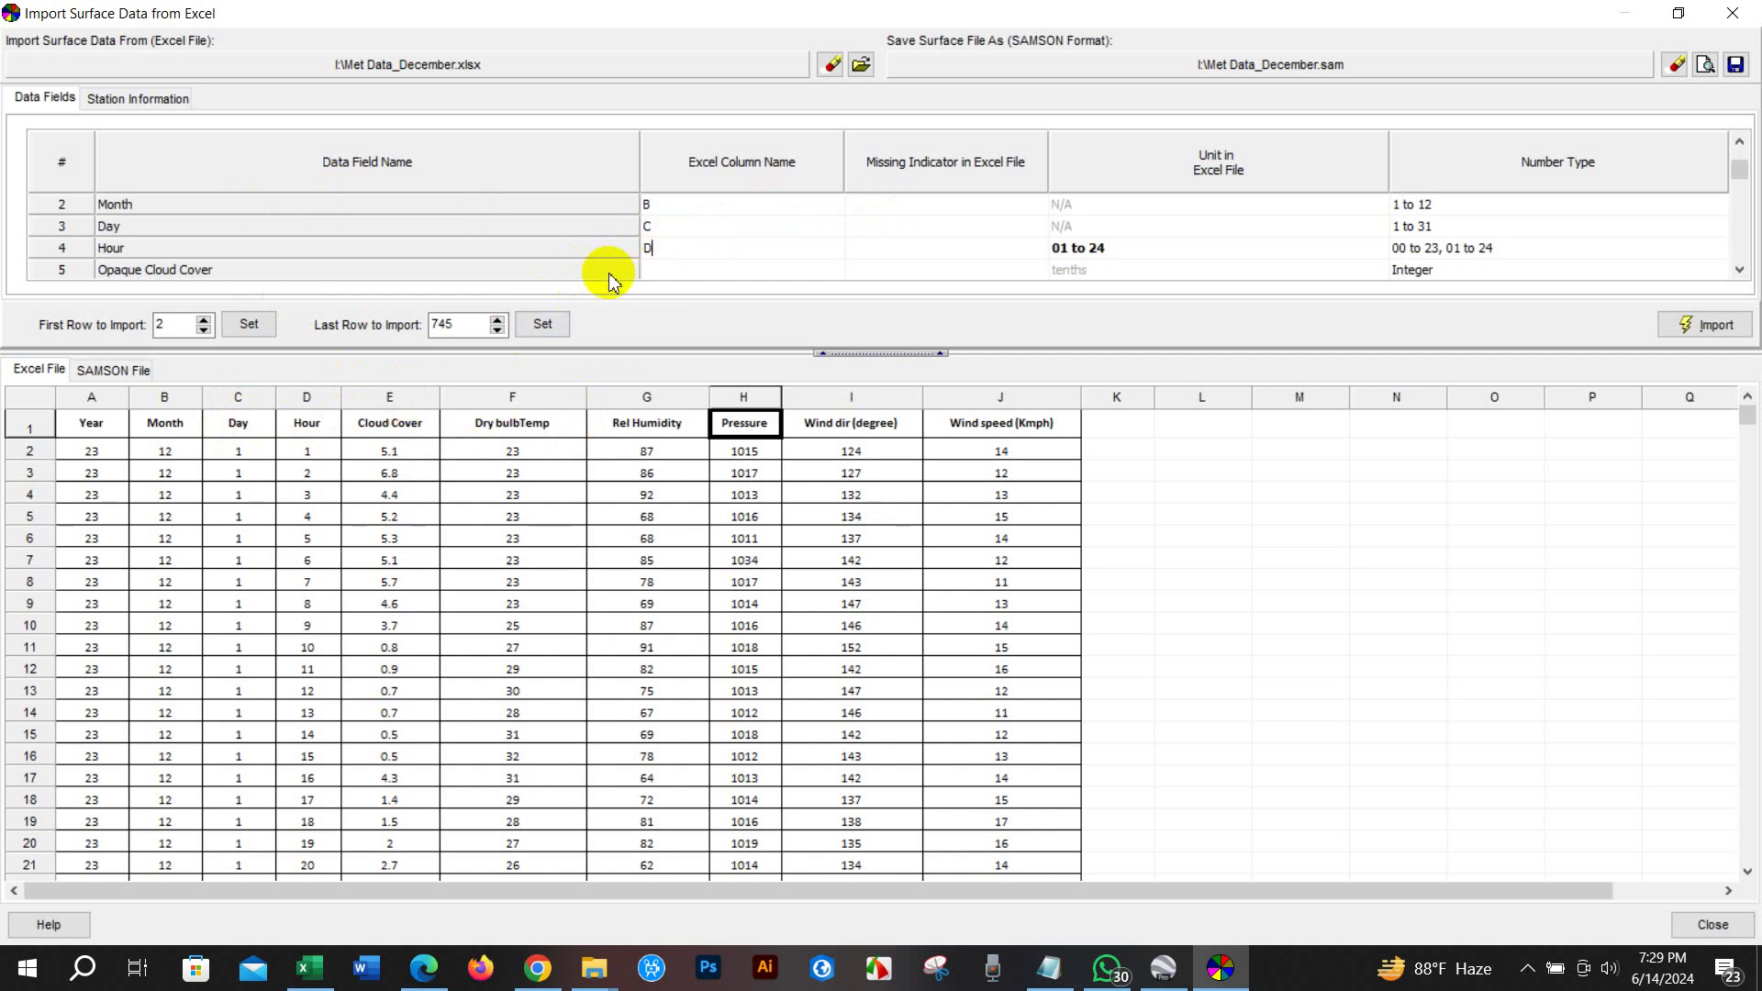
Map Opaque Cloud Cover, Dry Bulb Temperature and Relative Humidity to Excel columns E, F and G
left_click(646, 268)
type("E")
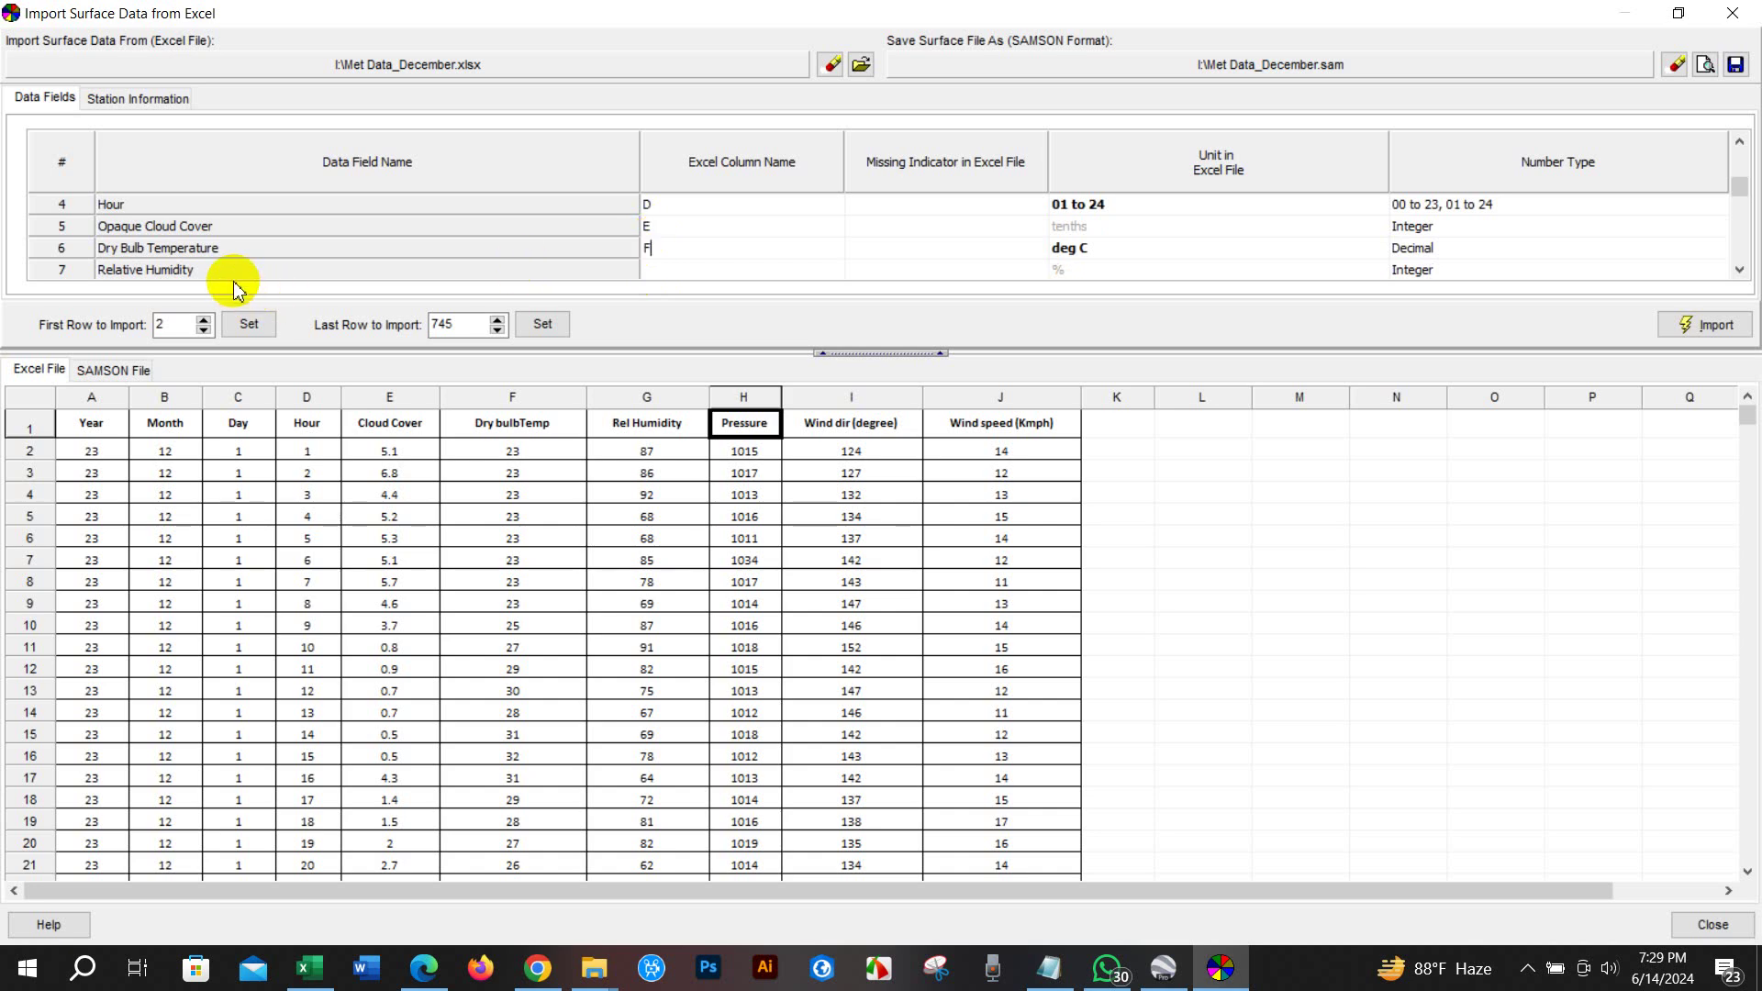
left_click(661, 270)
type("G")
Map Station Pressure, Wind Direction and Wind Speed to Excel columns H, I and J, and select the worksheet's wind speed column
left_click(649, 267)
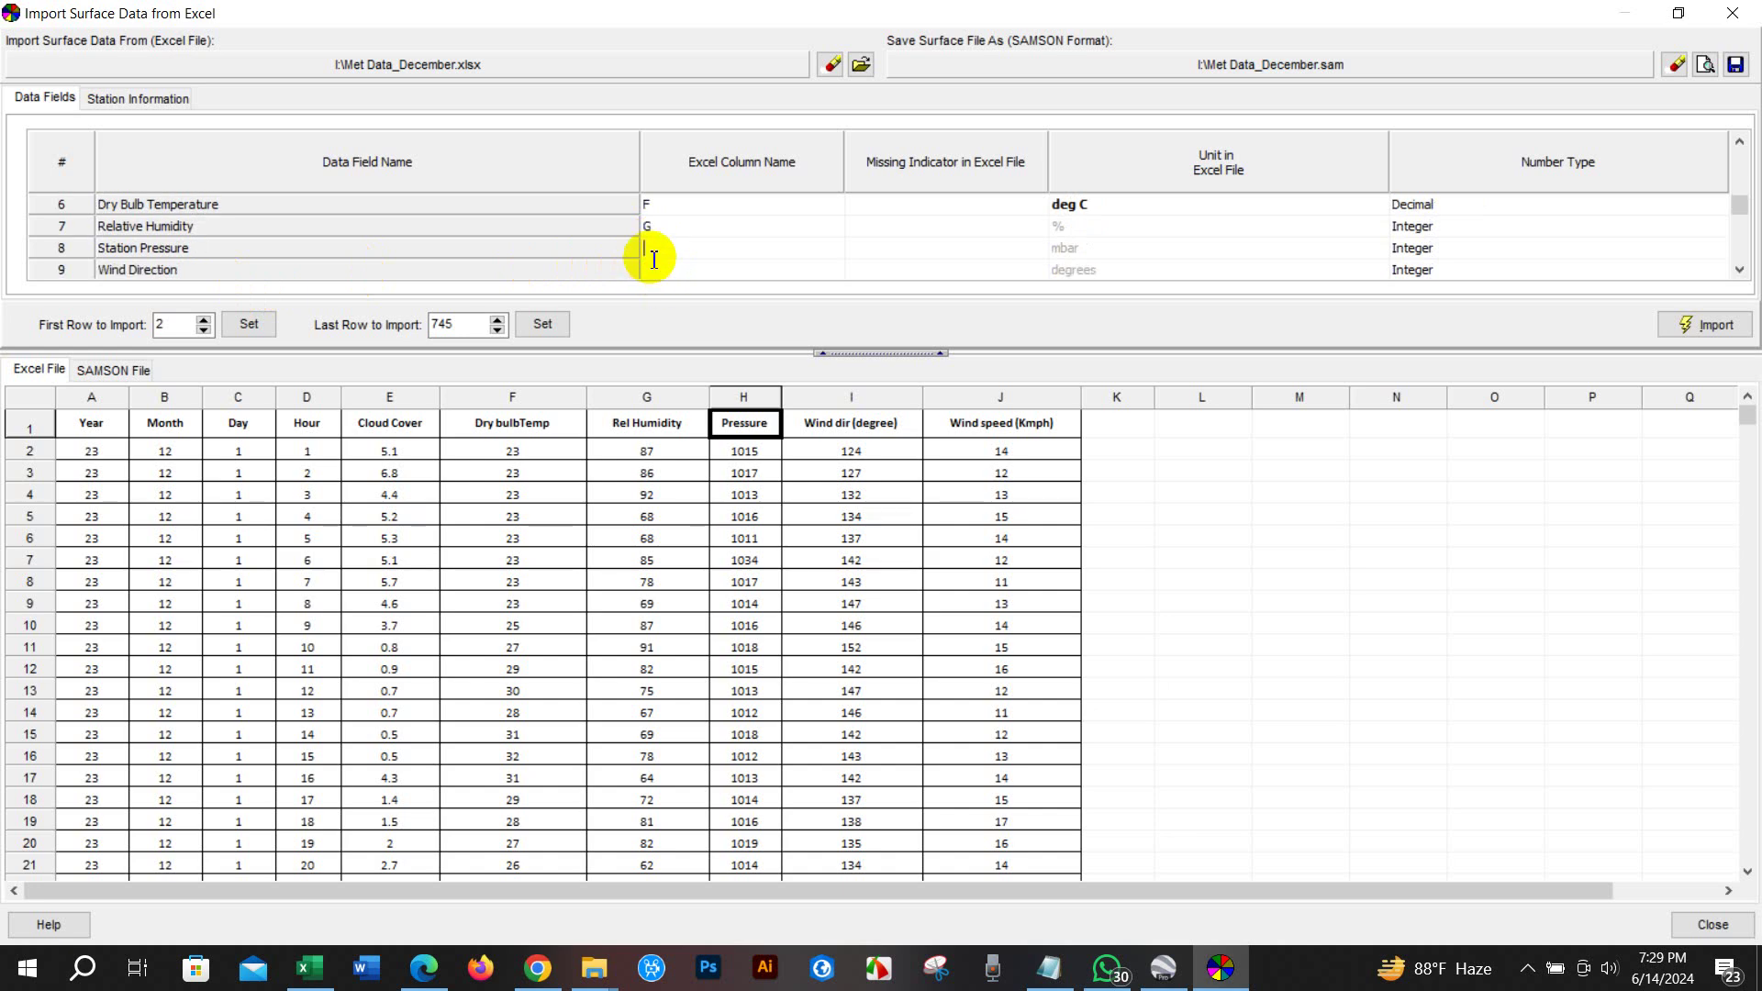
left_click(653, 267)
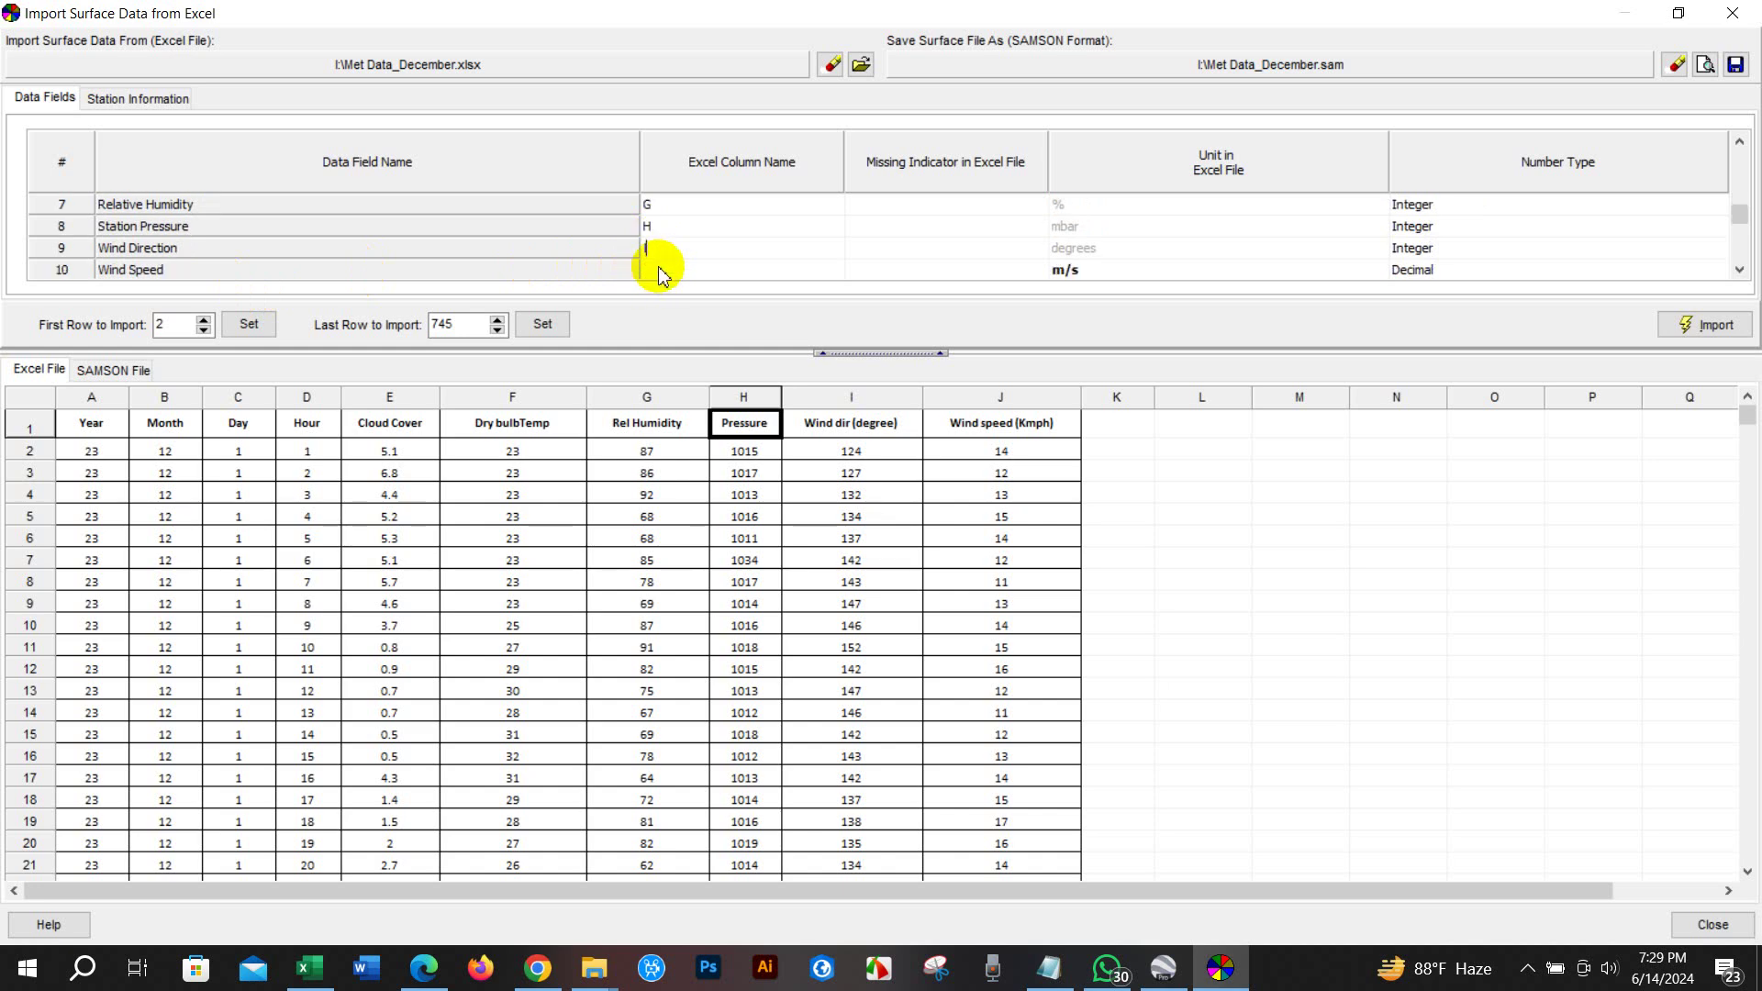
left_click(658, 268)
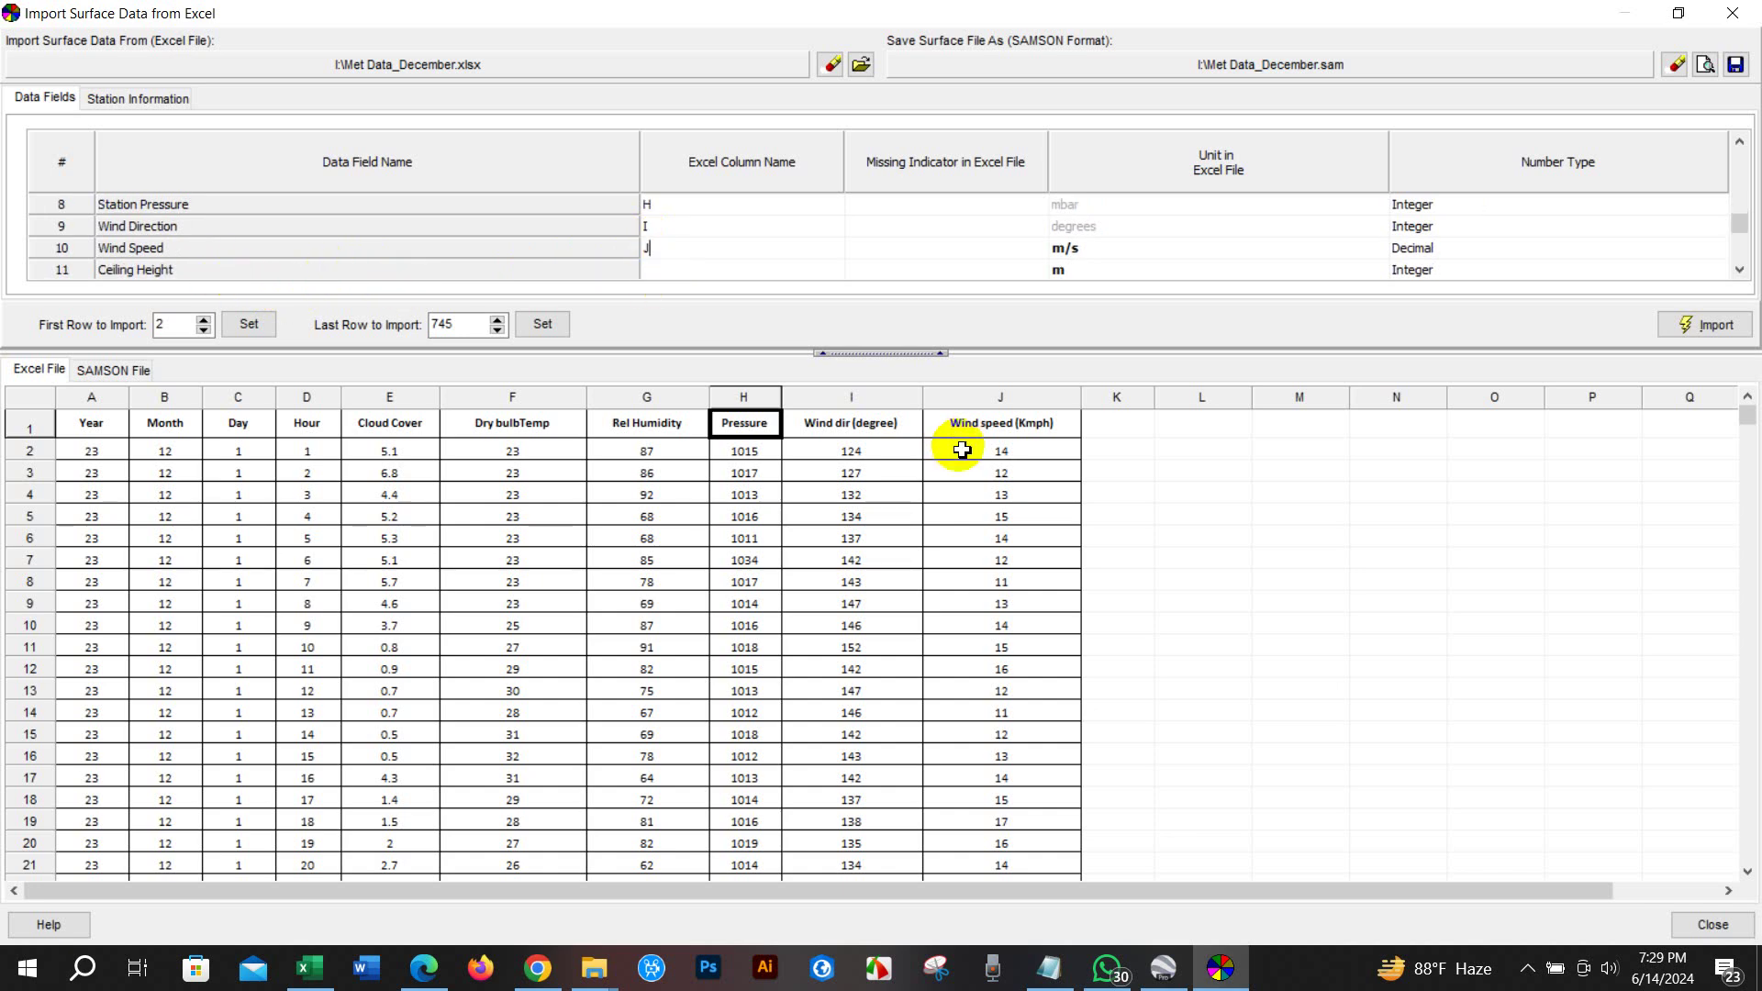
left_click(1012, 425)
left_click(1008, 397)
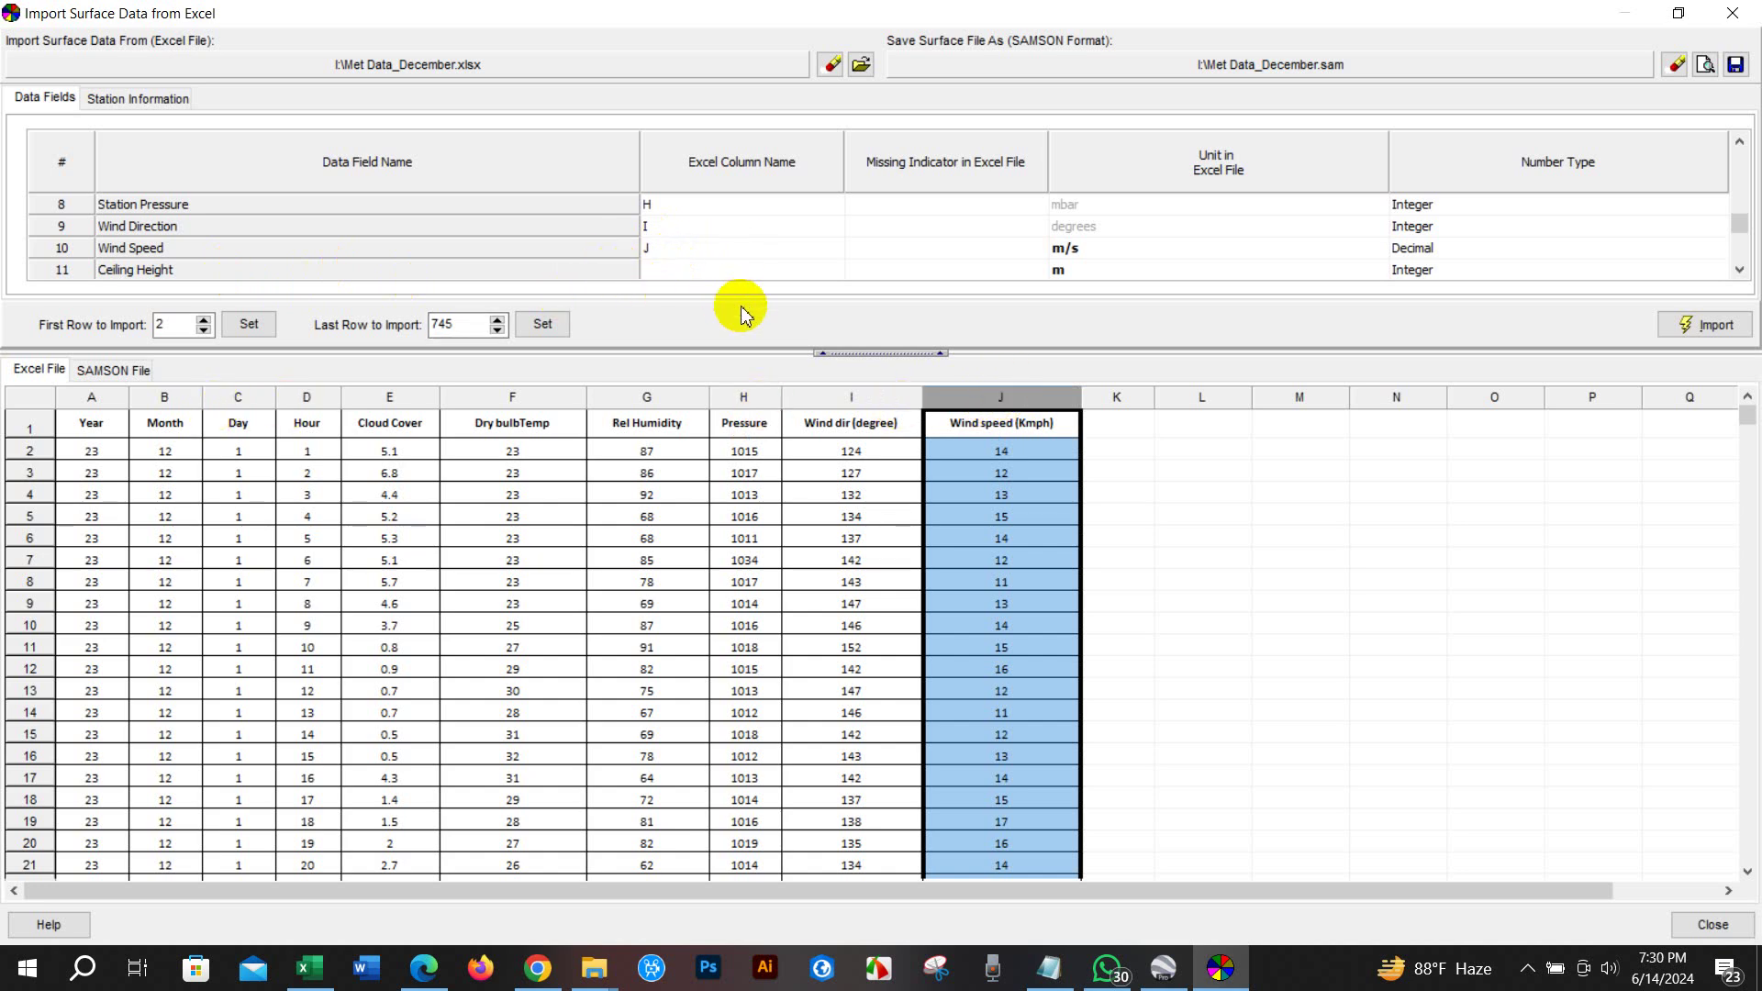
Set the Hour field's unit to 01 to 24 and check it against the worksheet's hour column
scroll(1702, 177, "up", 3)
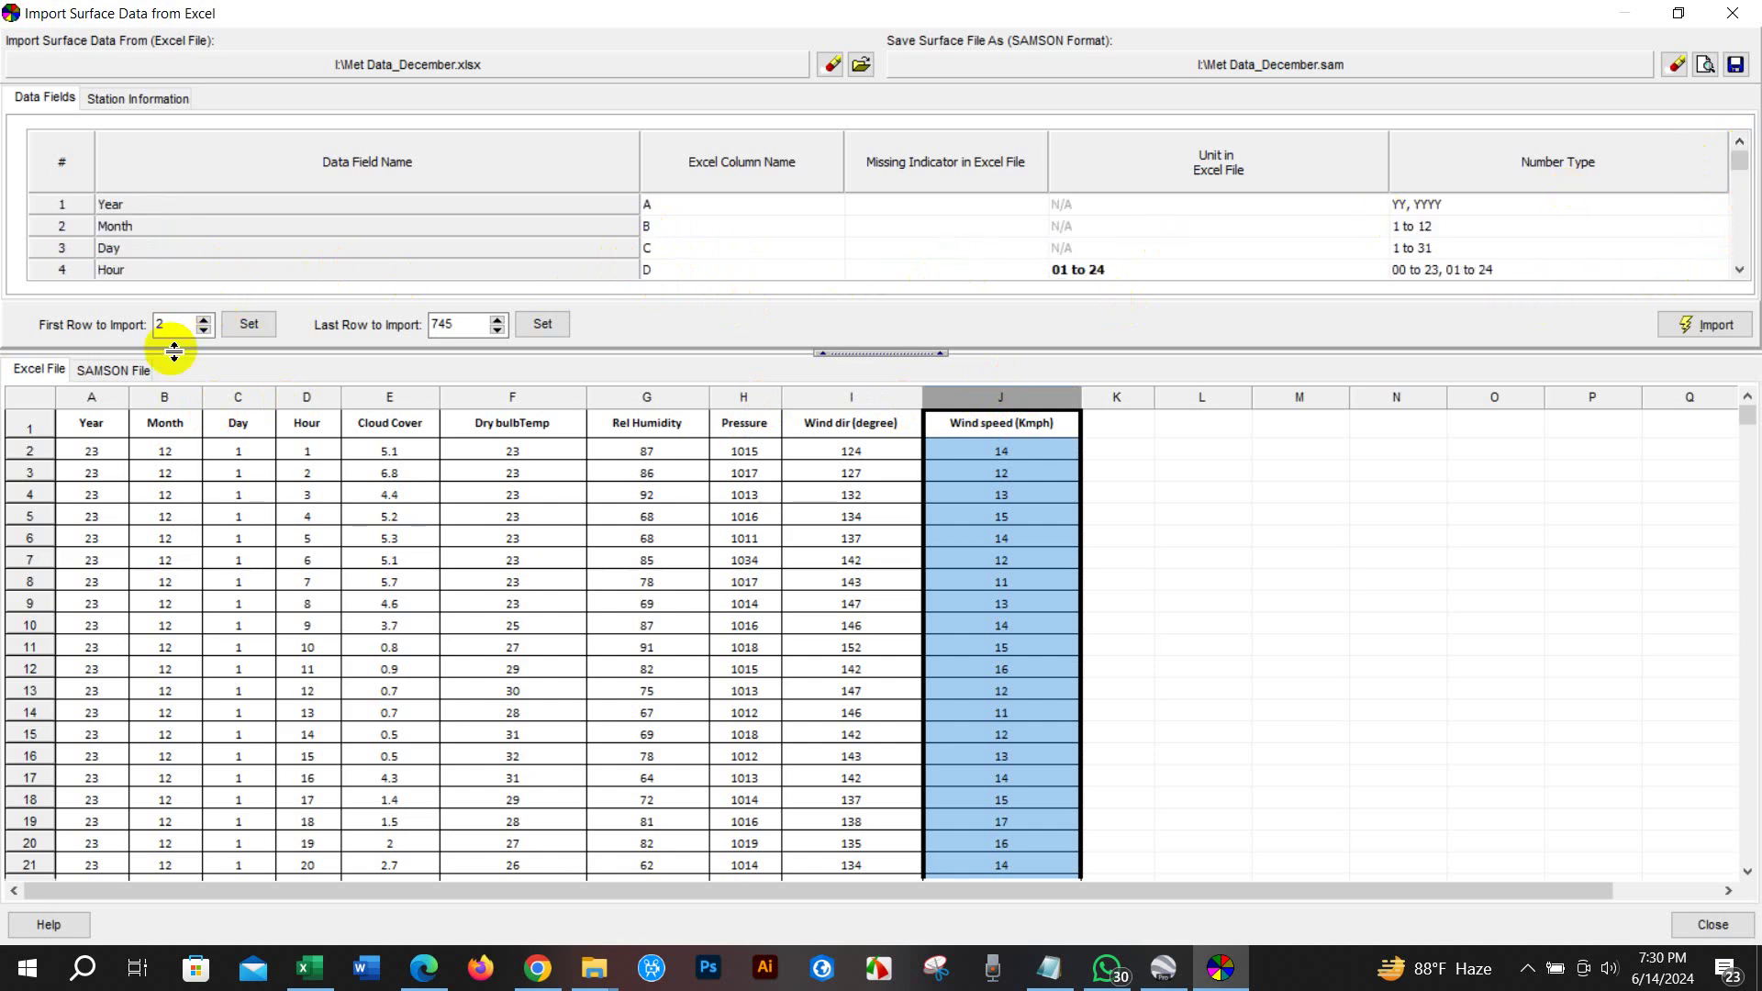
left_click(119, 398)
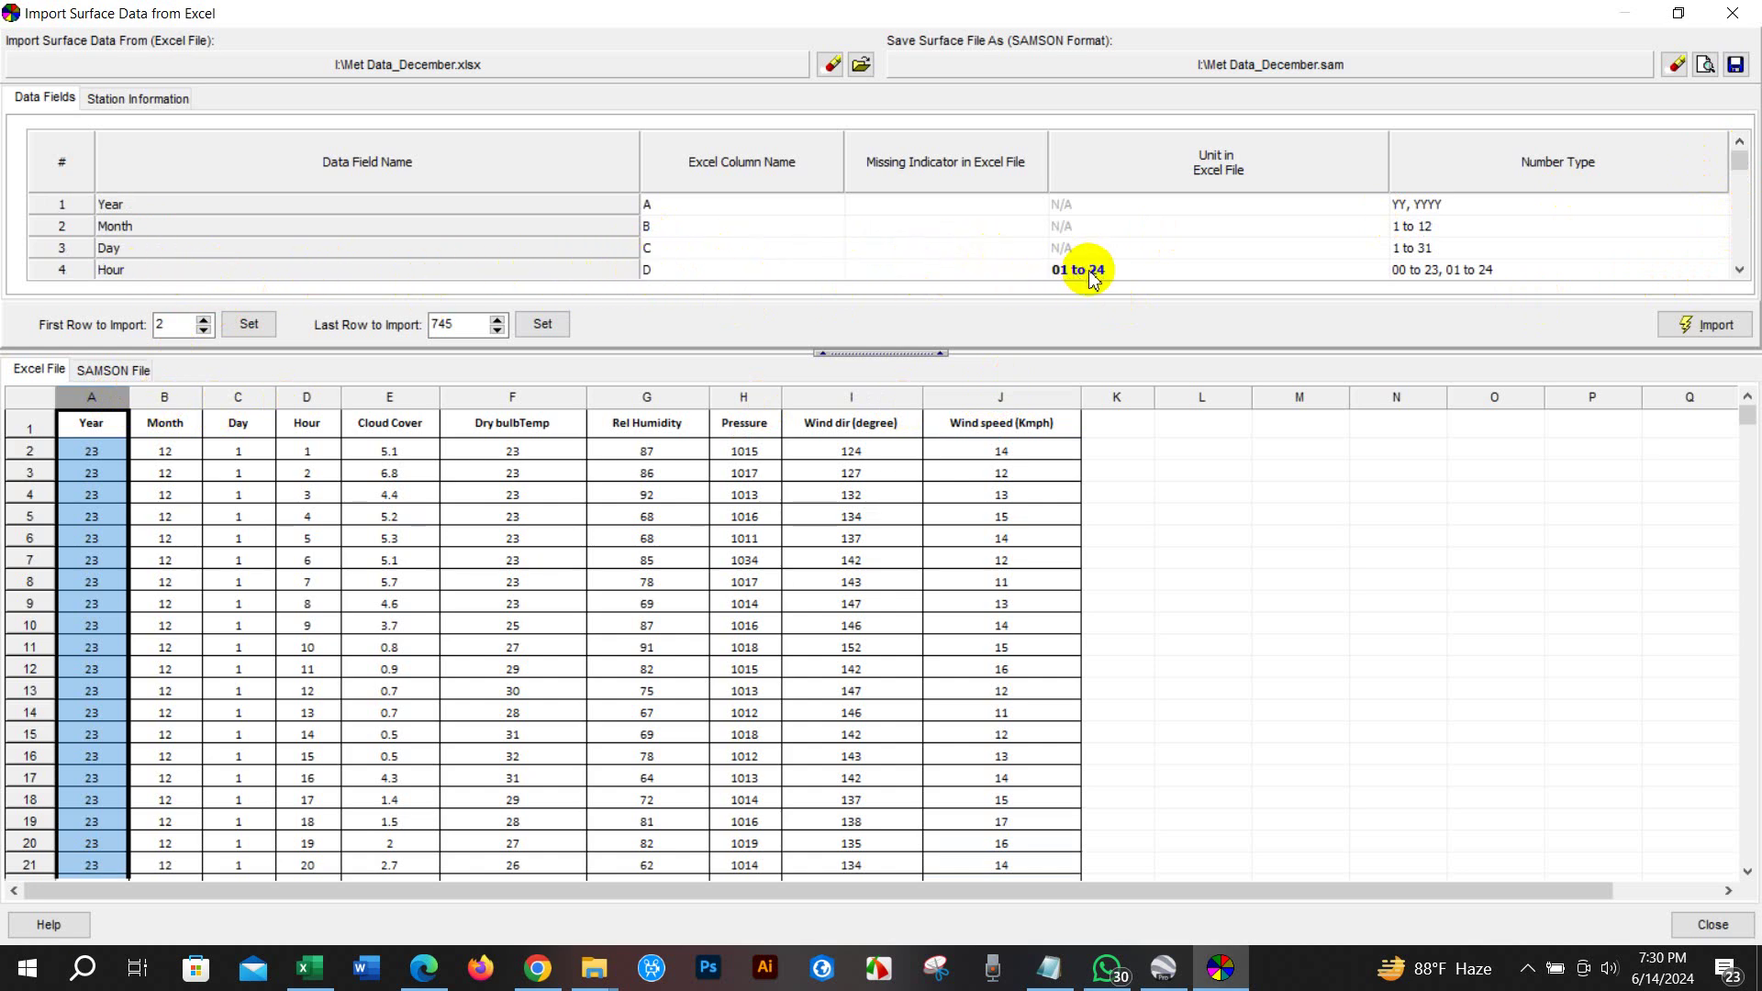
left_click(1269, 273)
left_click(1371, 247)
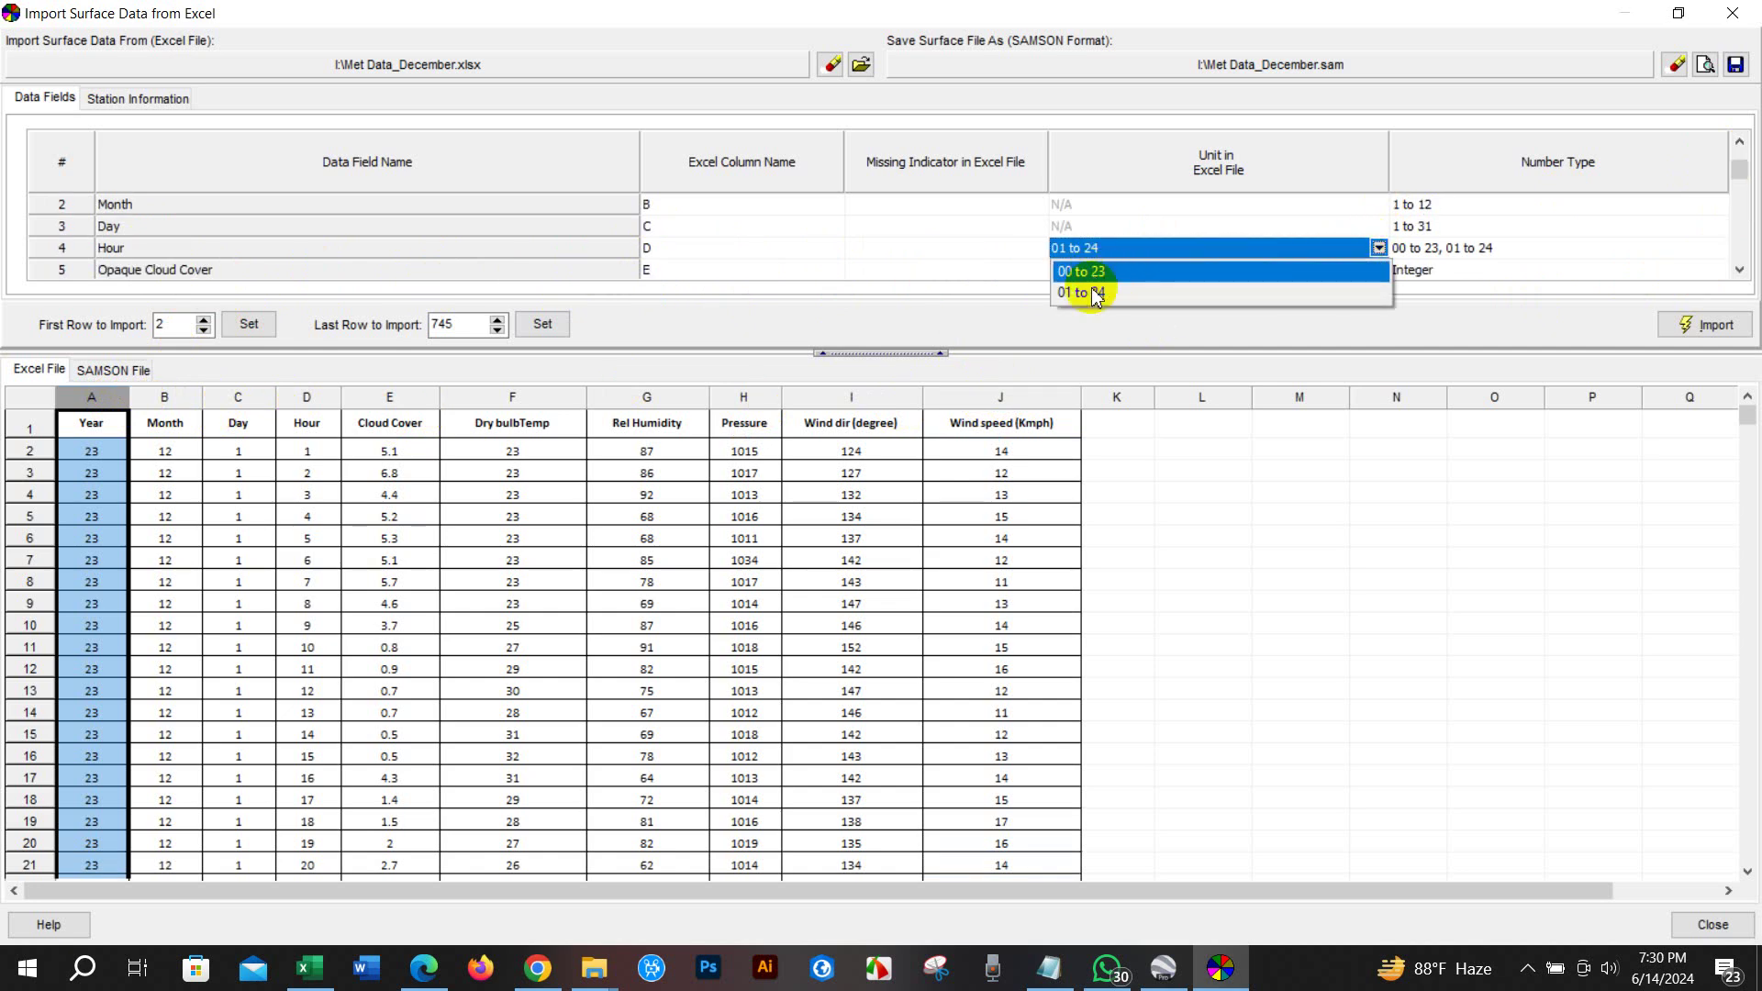
left_click(1091, 289)
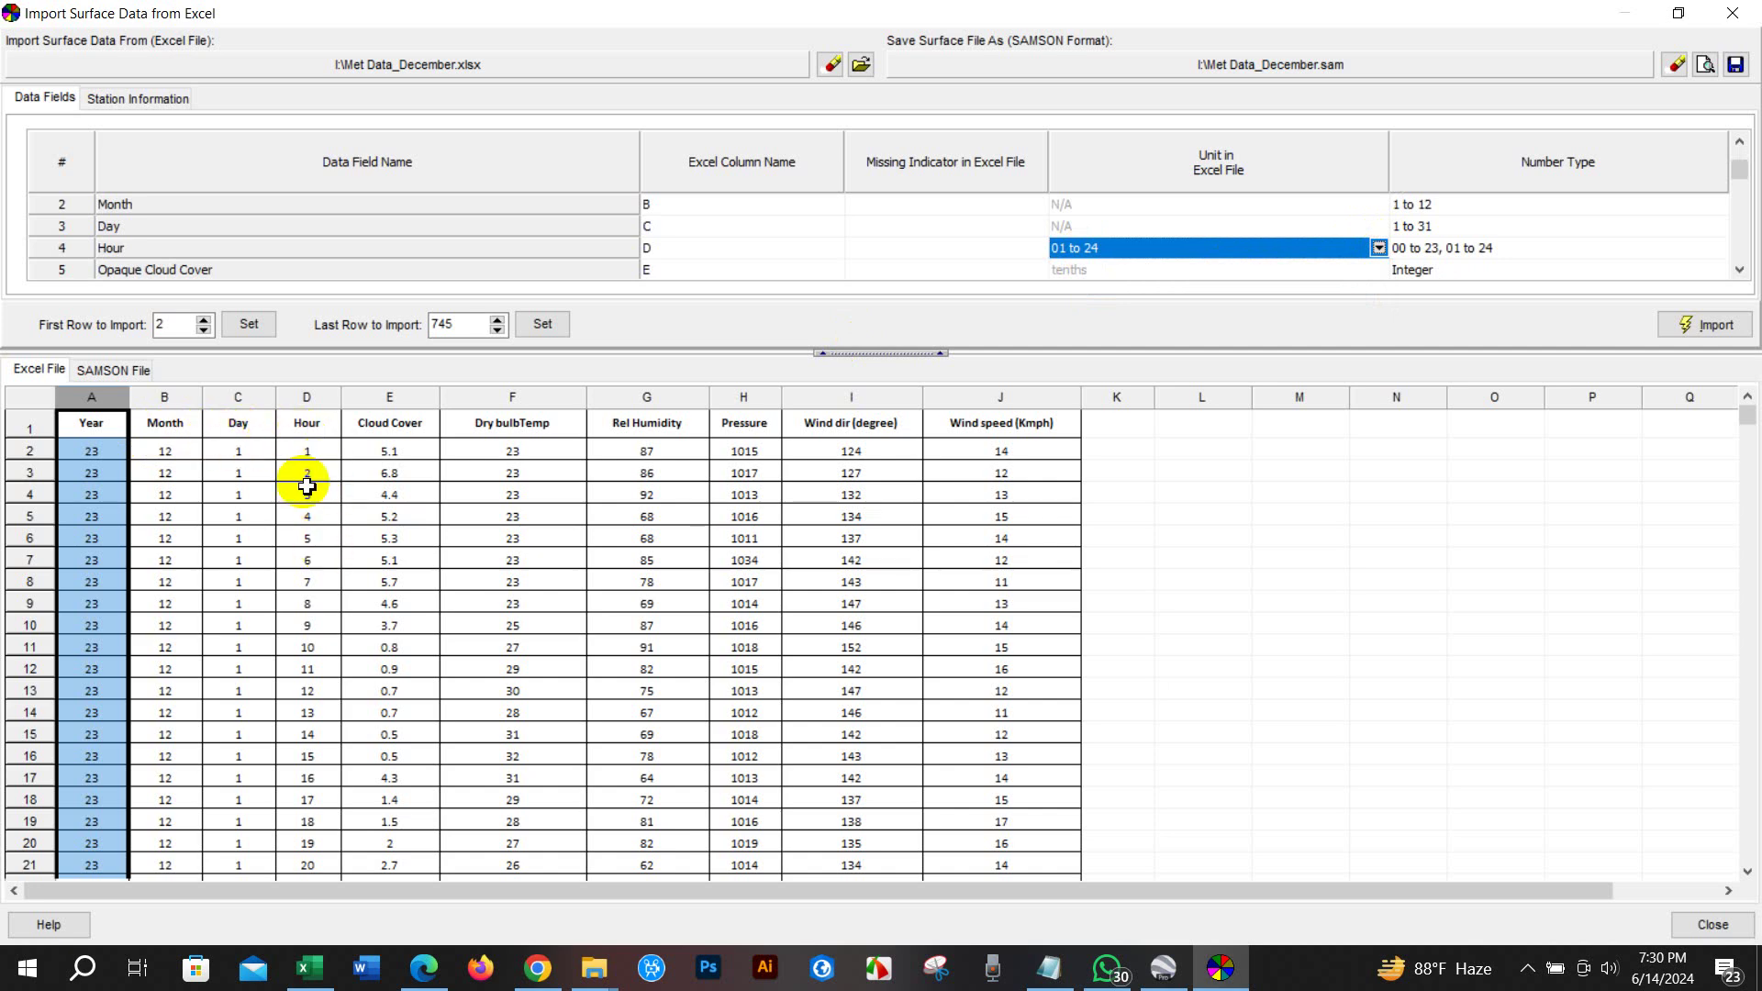
left_click(309, 447)
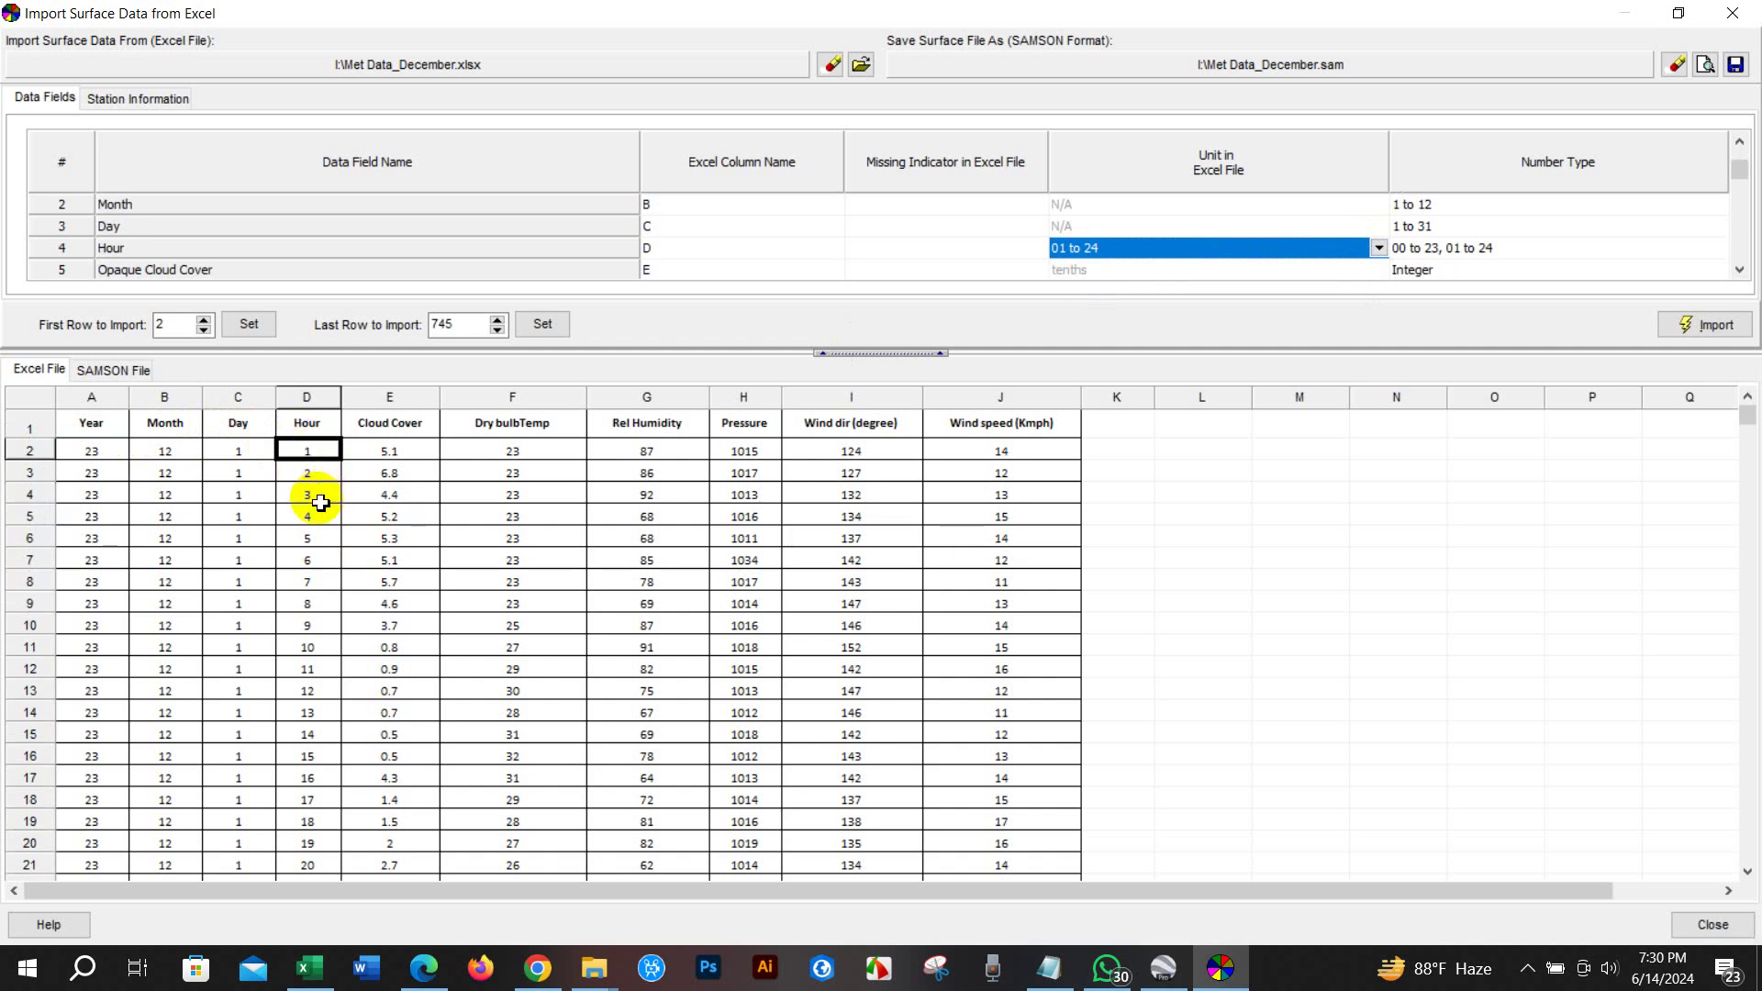
scroll(308, 477, "down", 6)
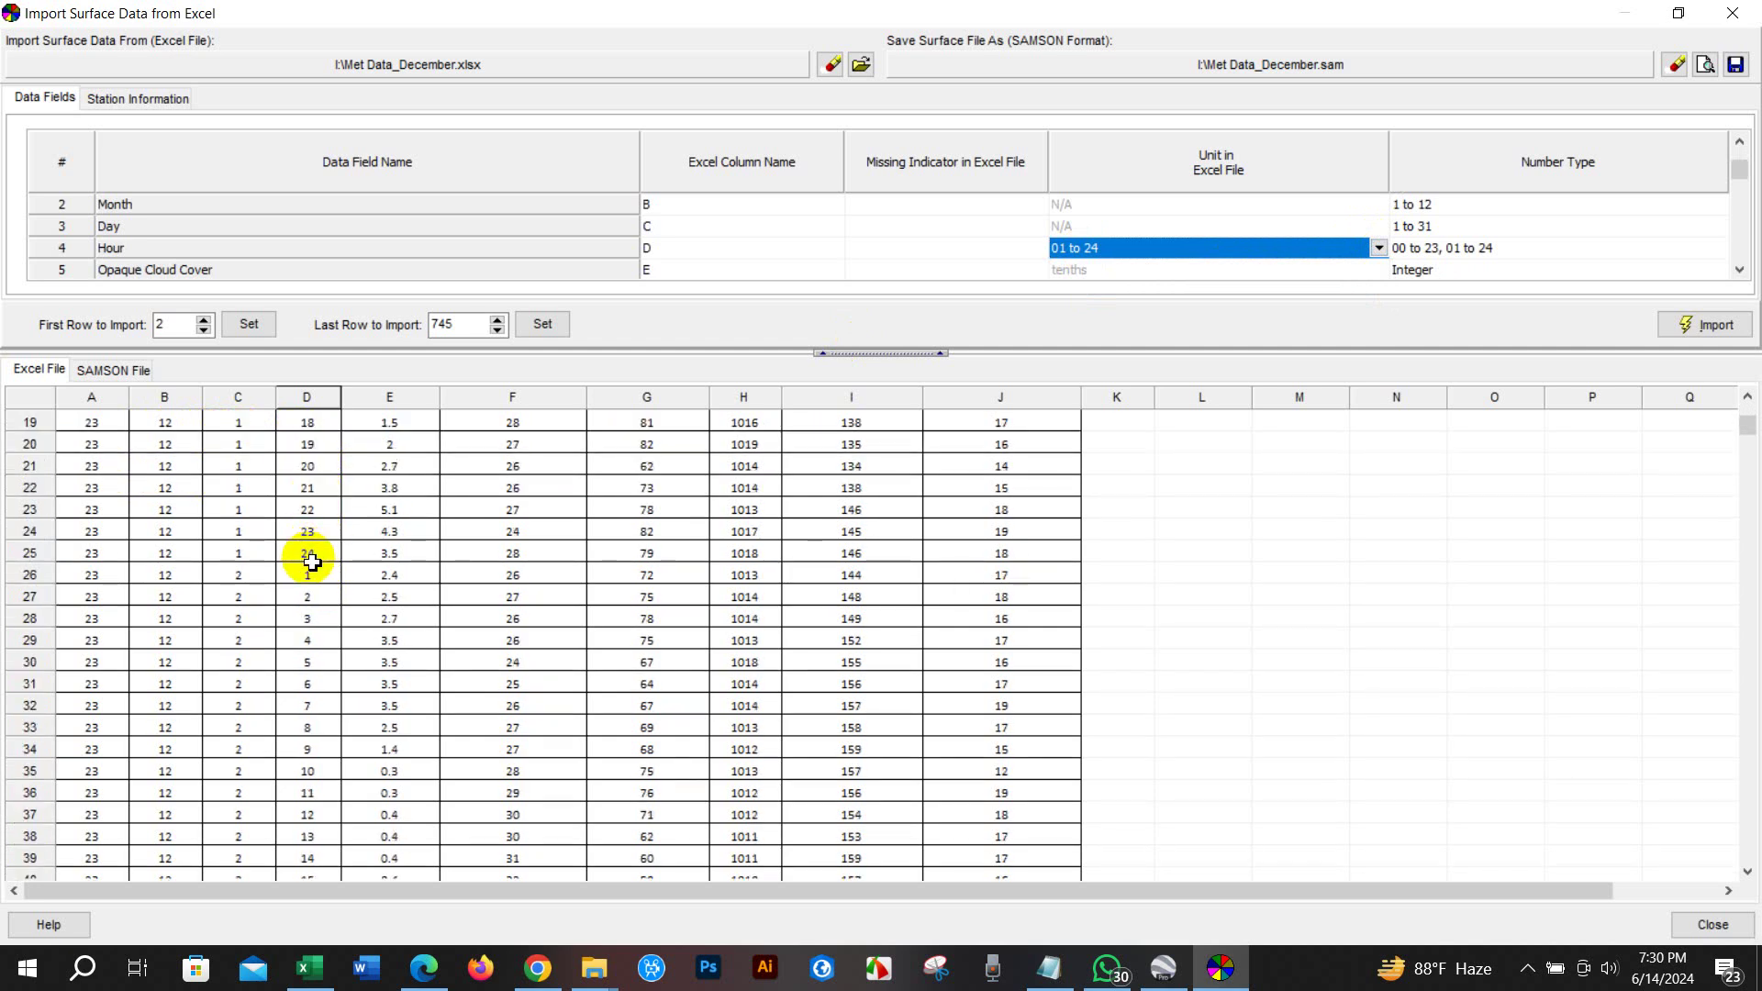
scroll(312, 563, "up", 6)
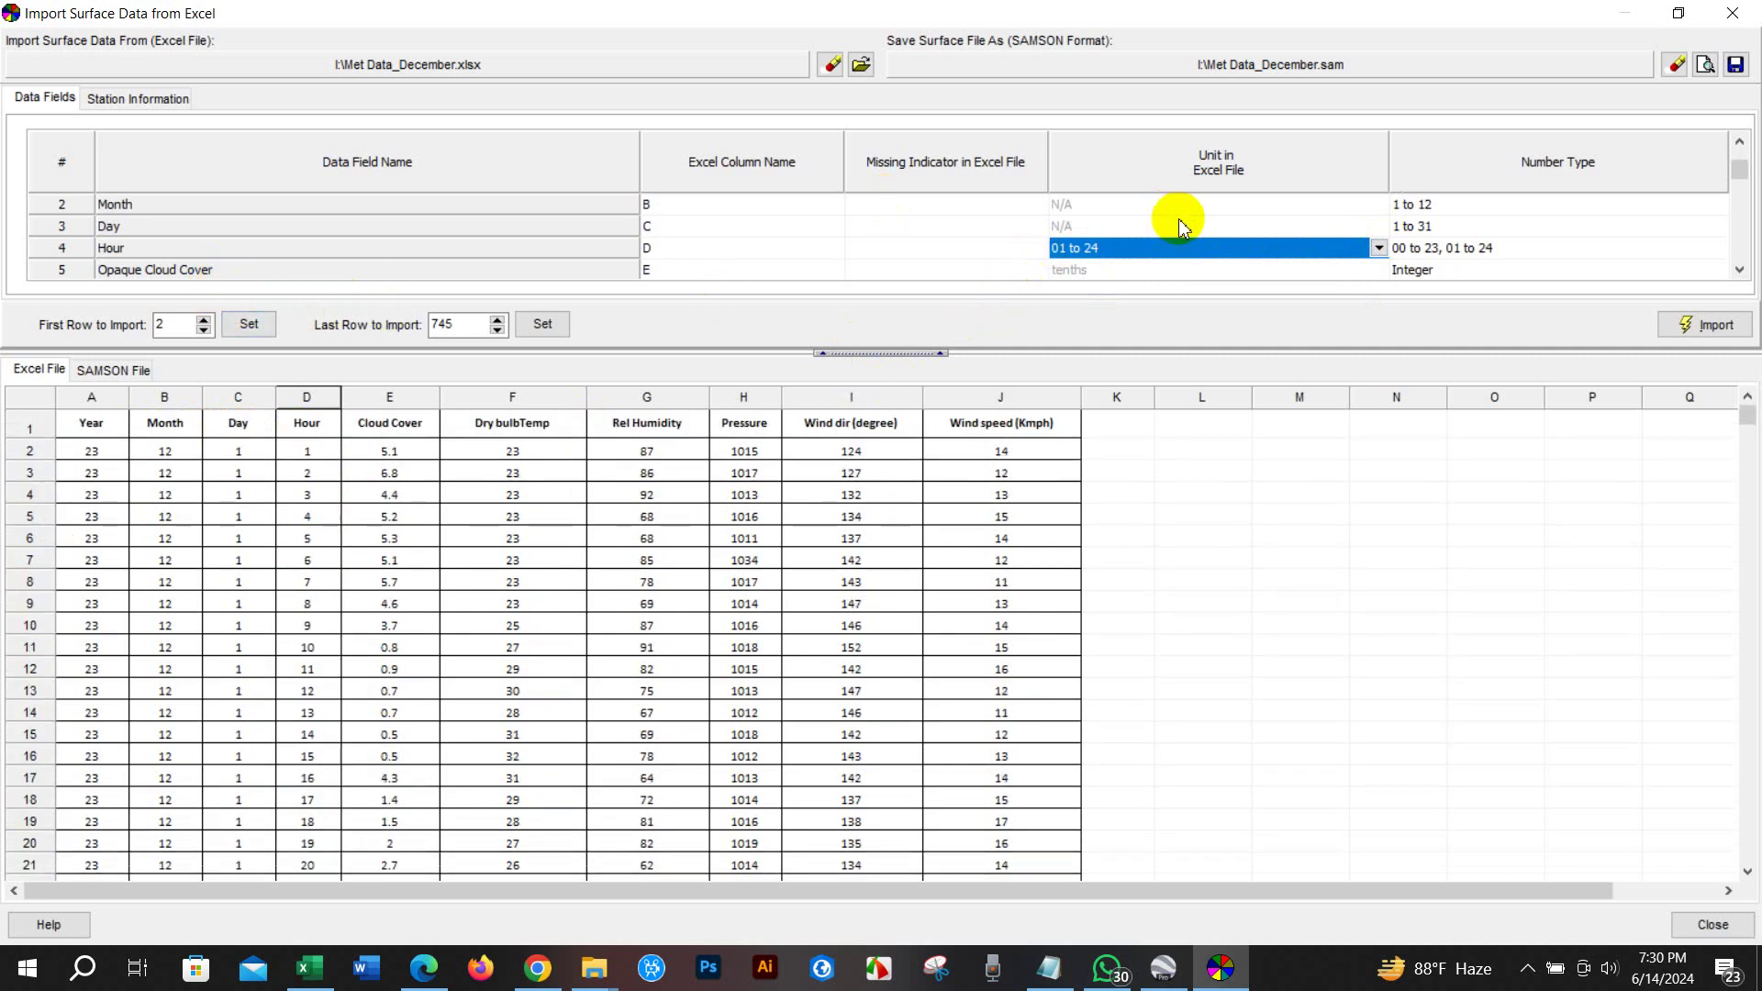
Set the Wind Speed field's unit to km/h to match the worksheet's wind speed column
left_click(236, 216)
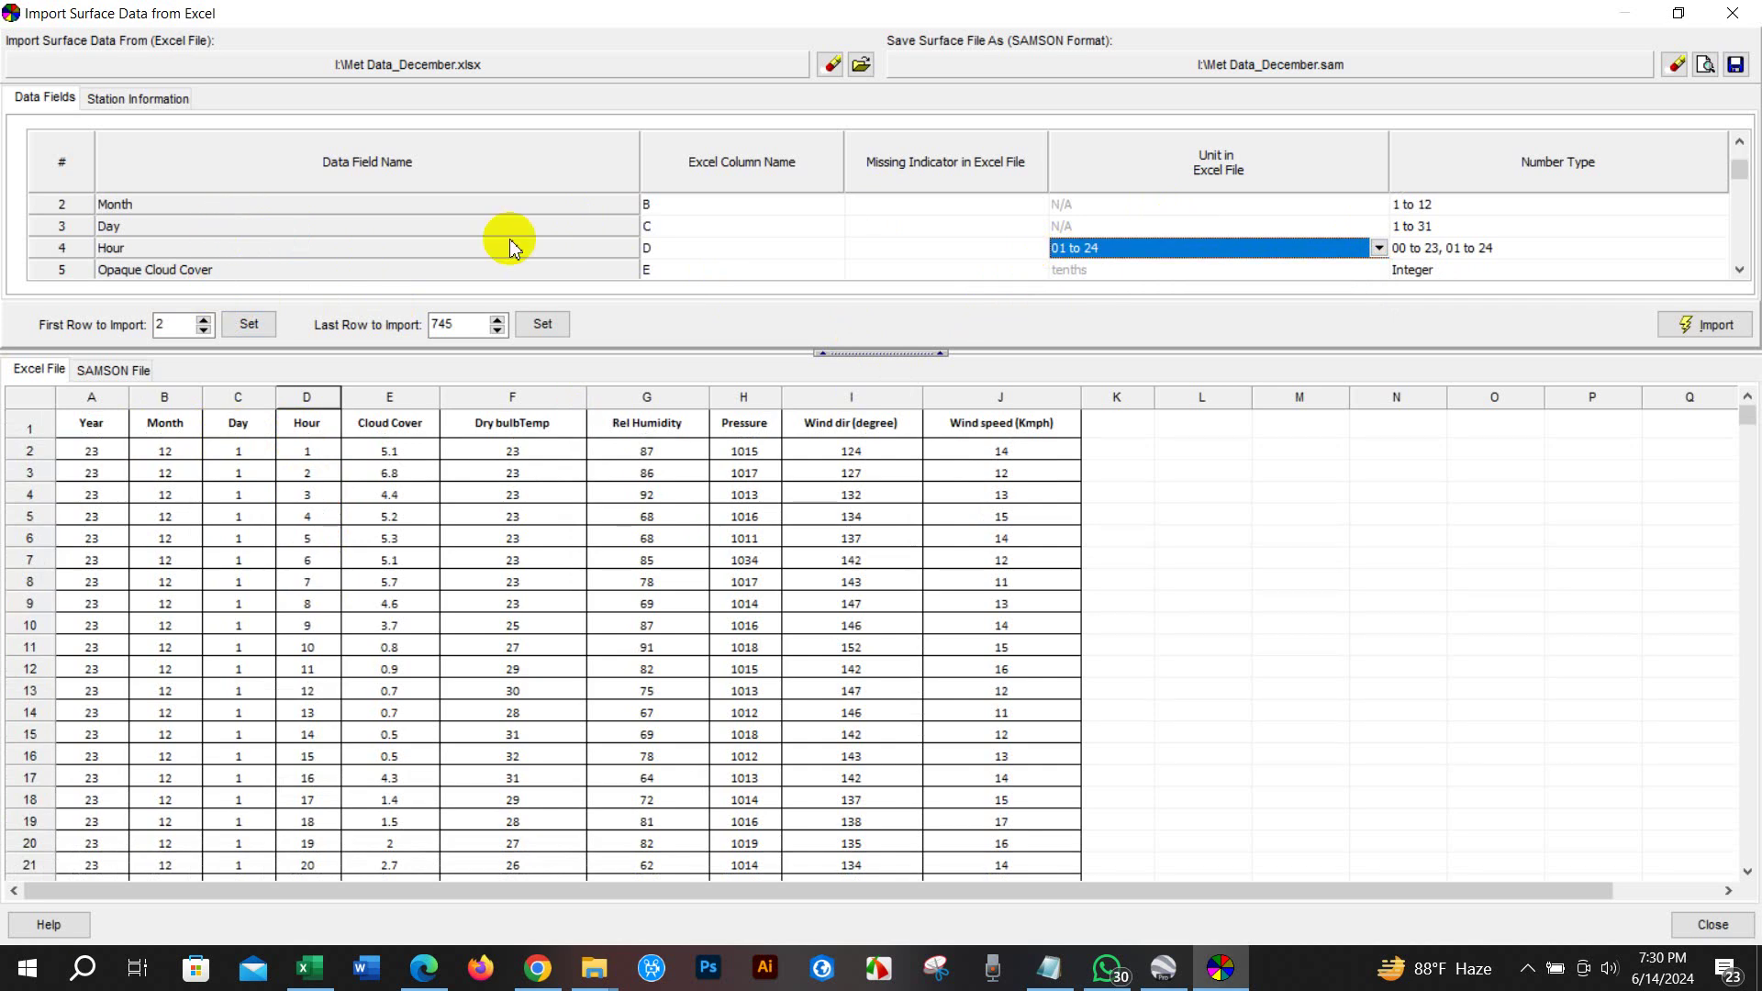
left_click(897, 224)
scroll(1147, 237, "up", 1)
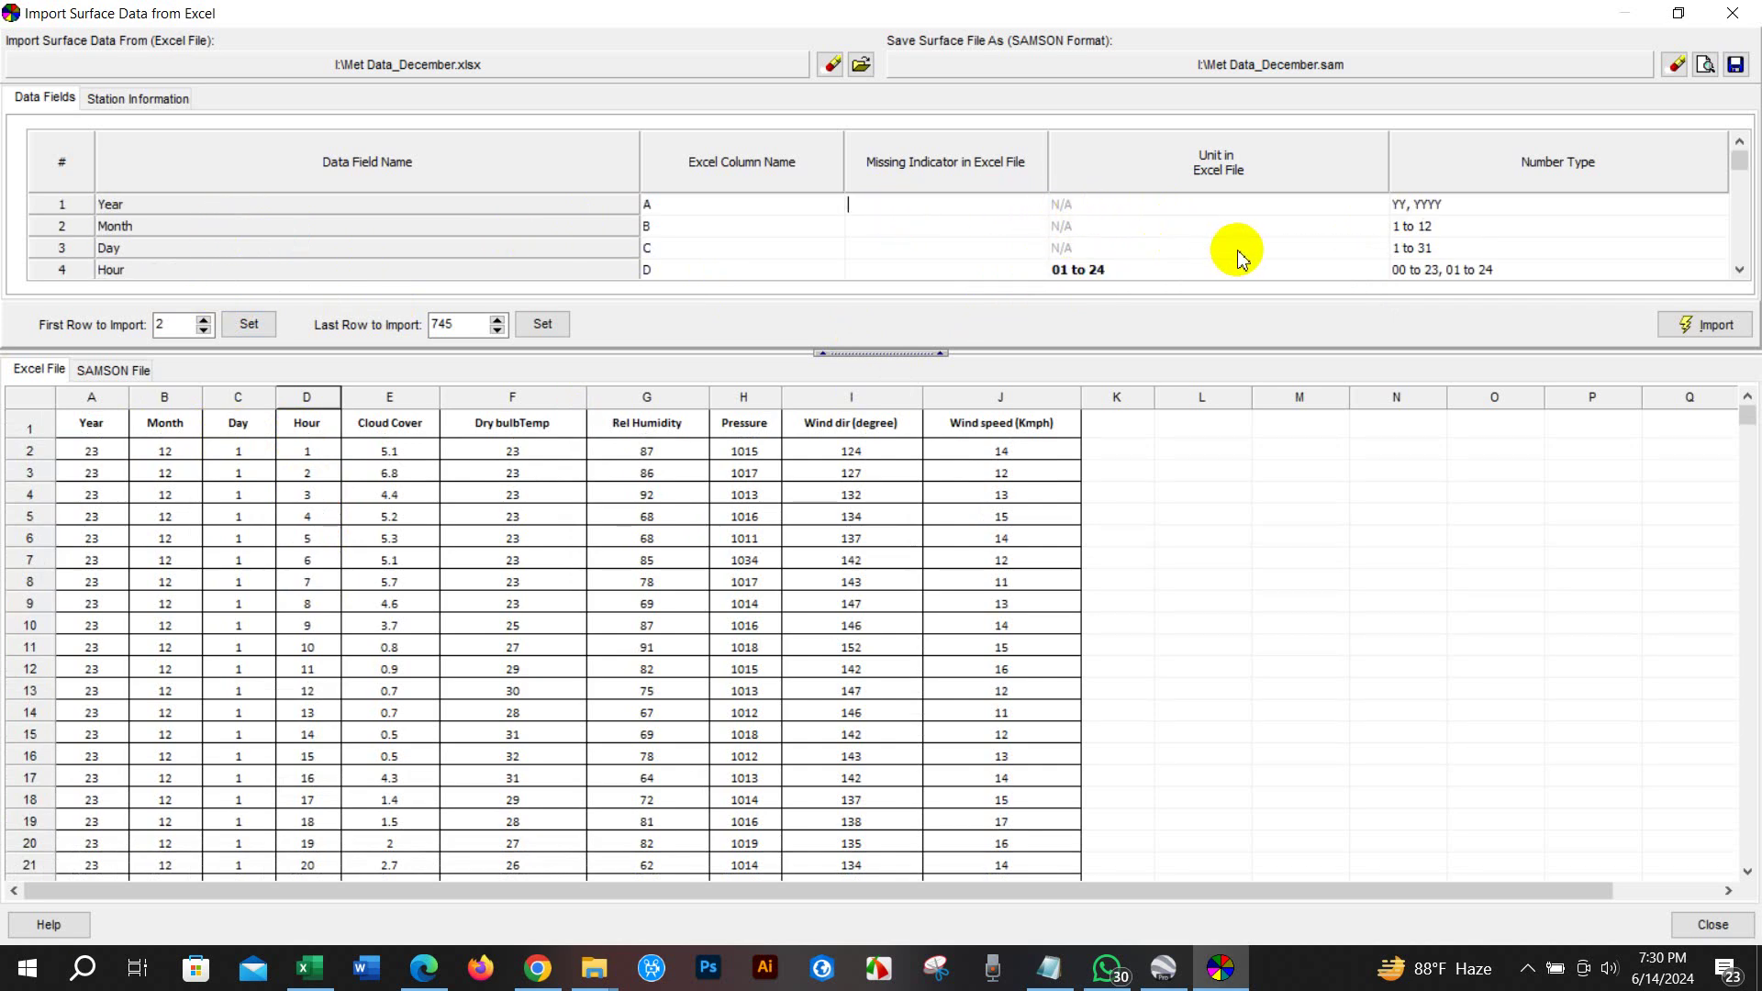
left_click(1739, 269)
left_click(1739, 269)
left_click(1739, 269)
left_click(1739, 269)
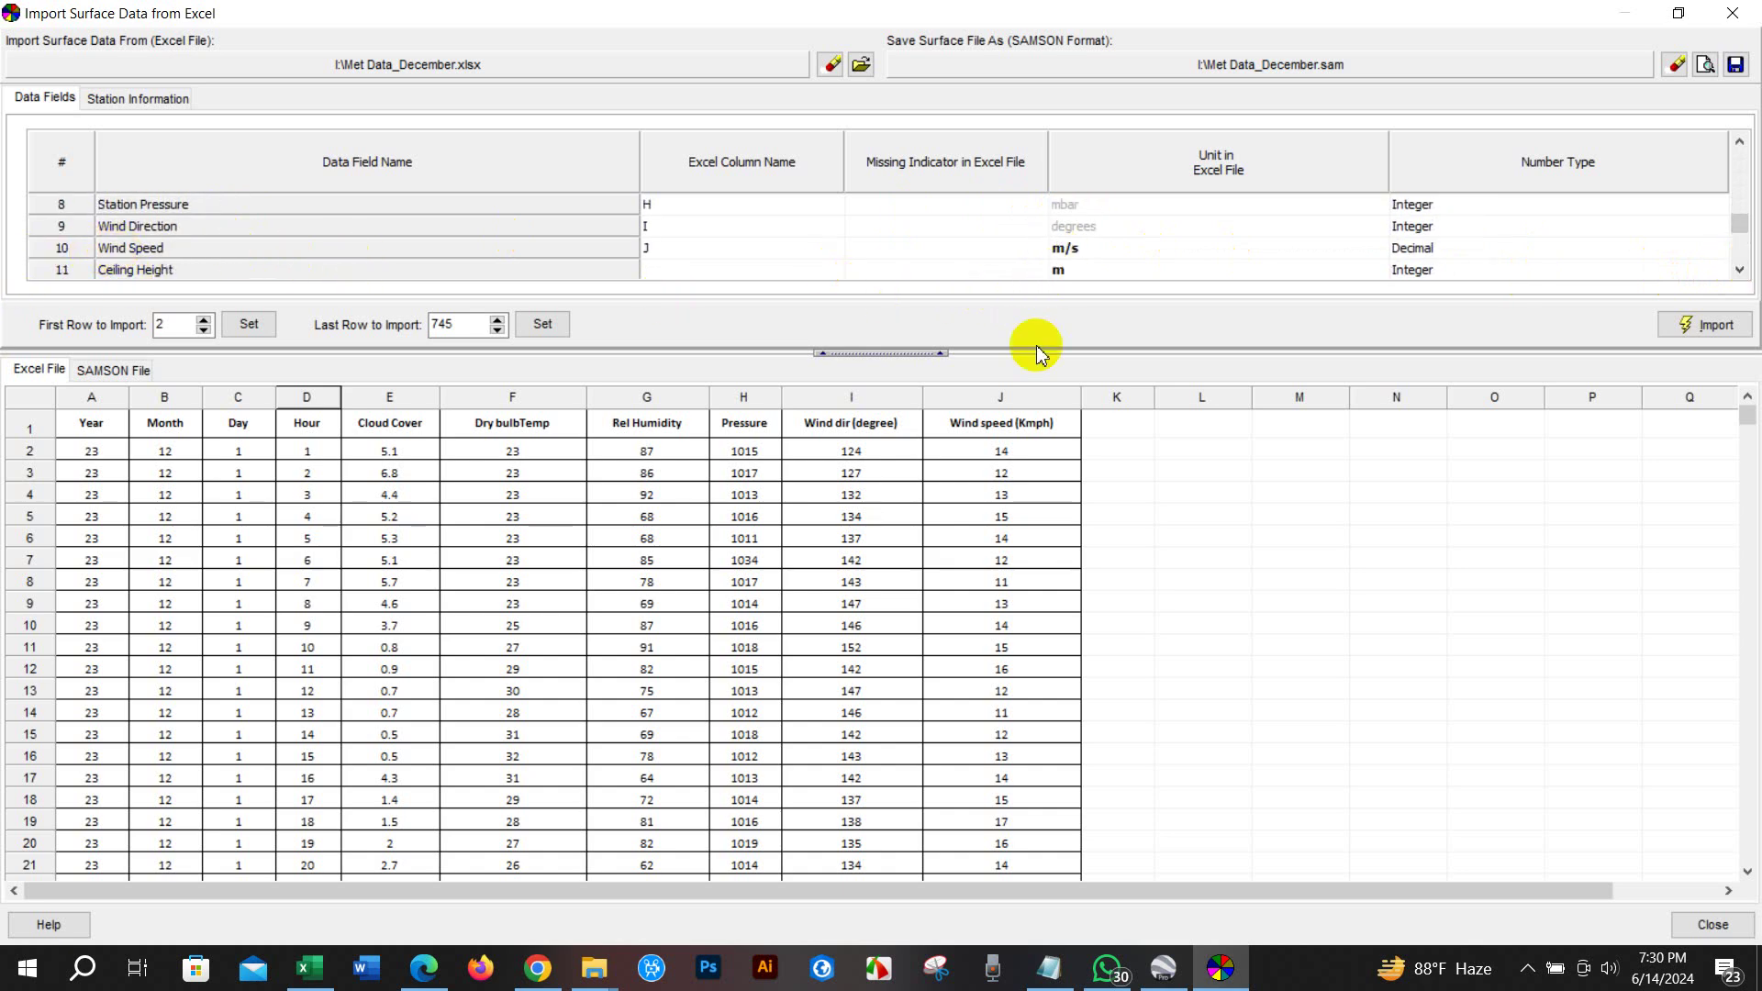
left_click(1106, 254)
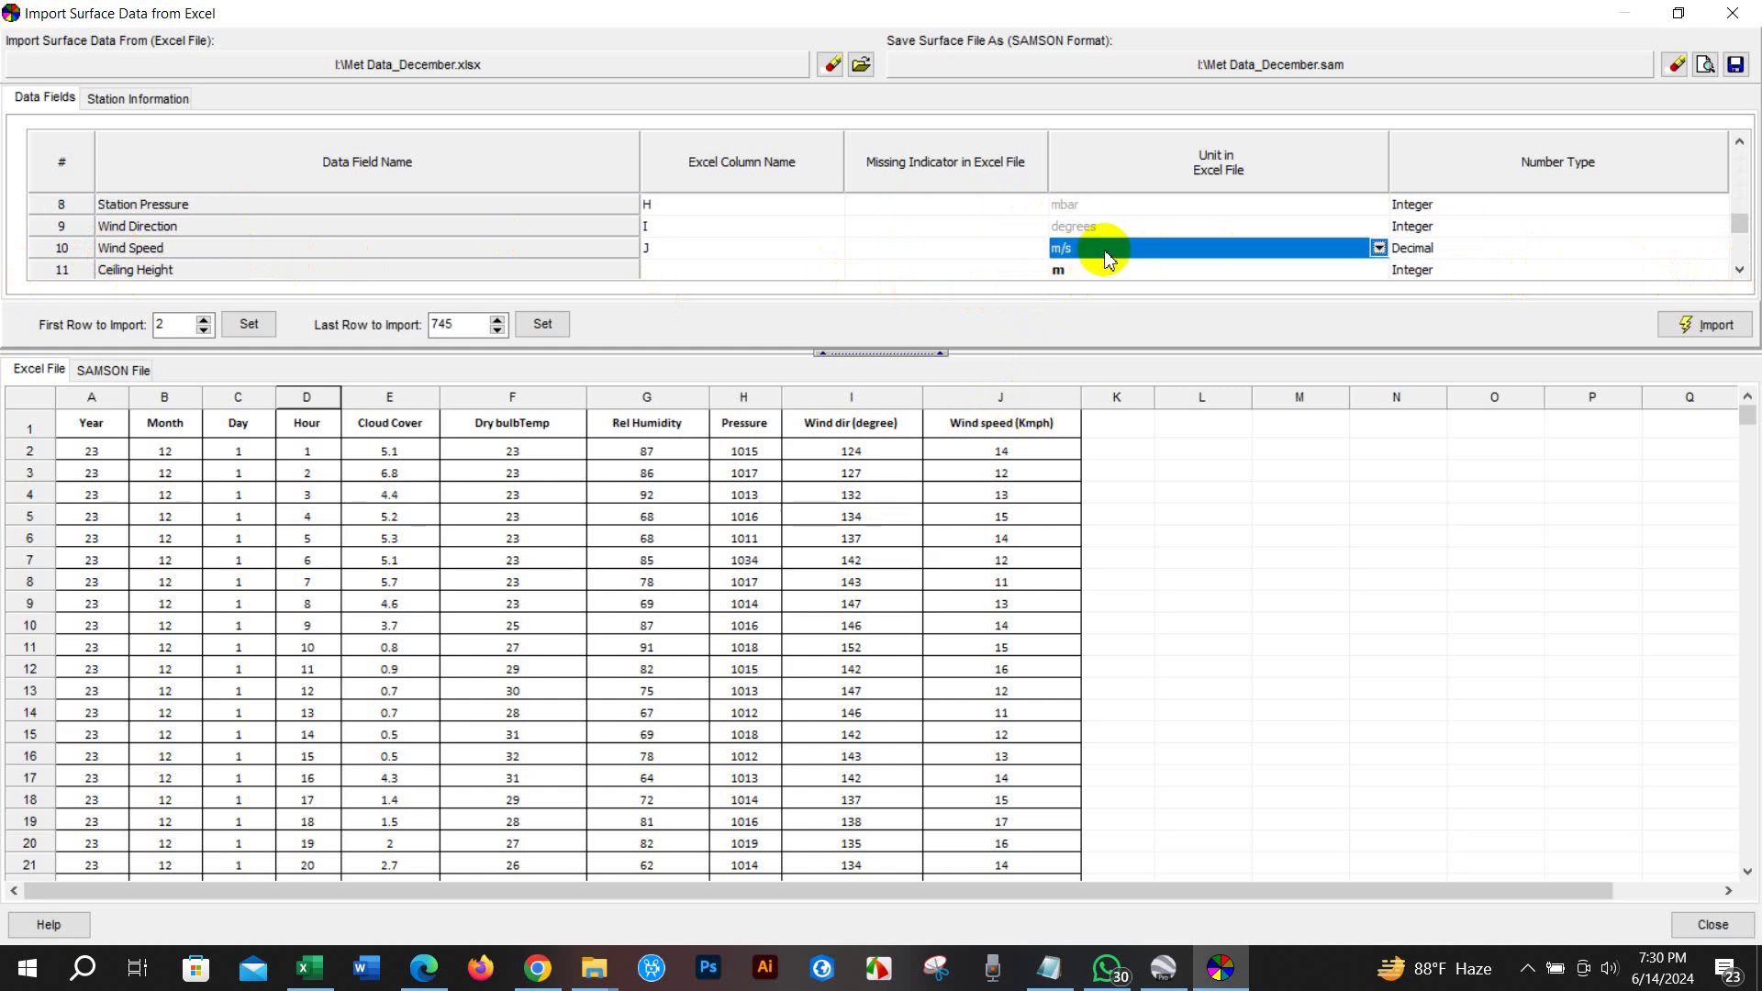
left_click(1379, 249)
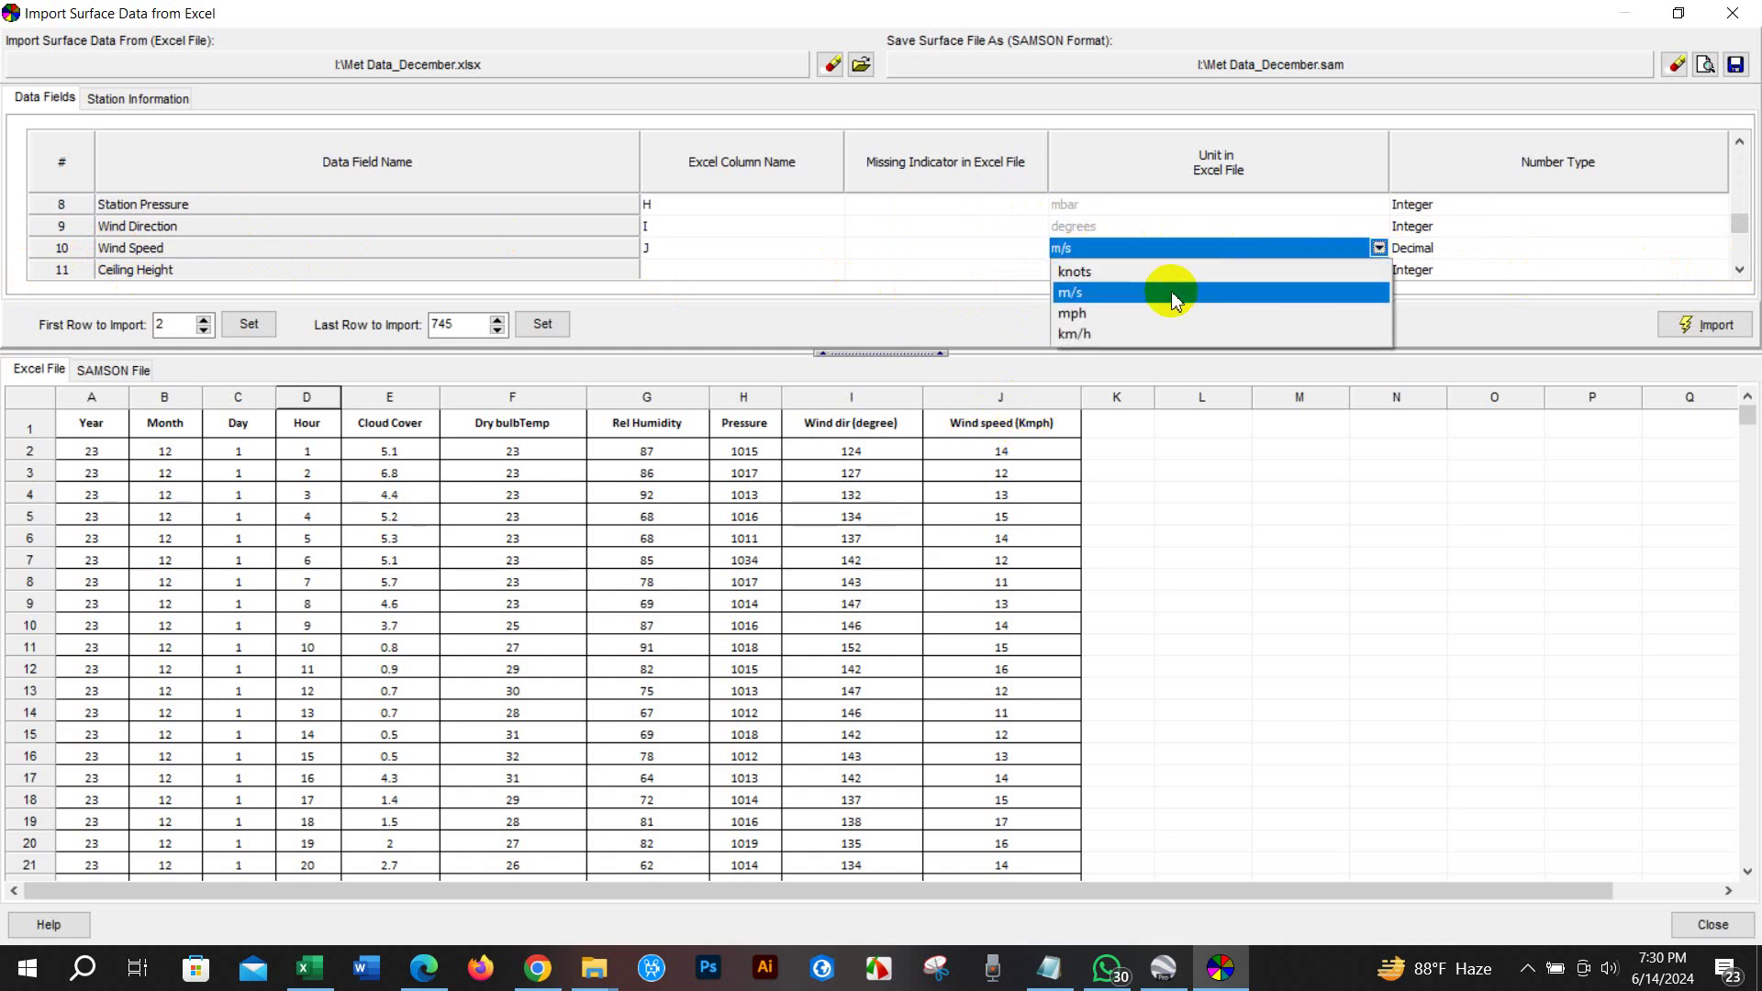
left_click(1092, 335)
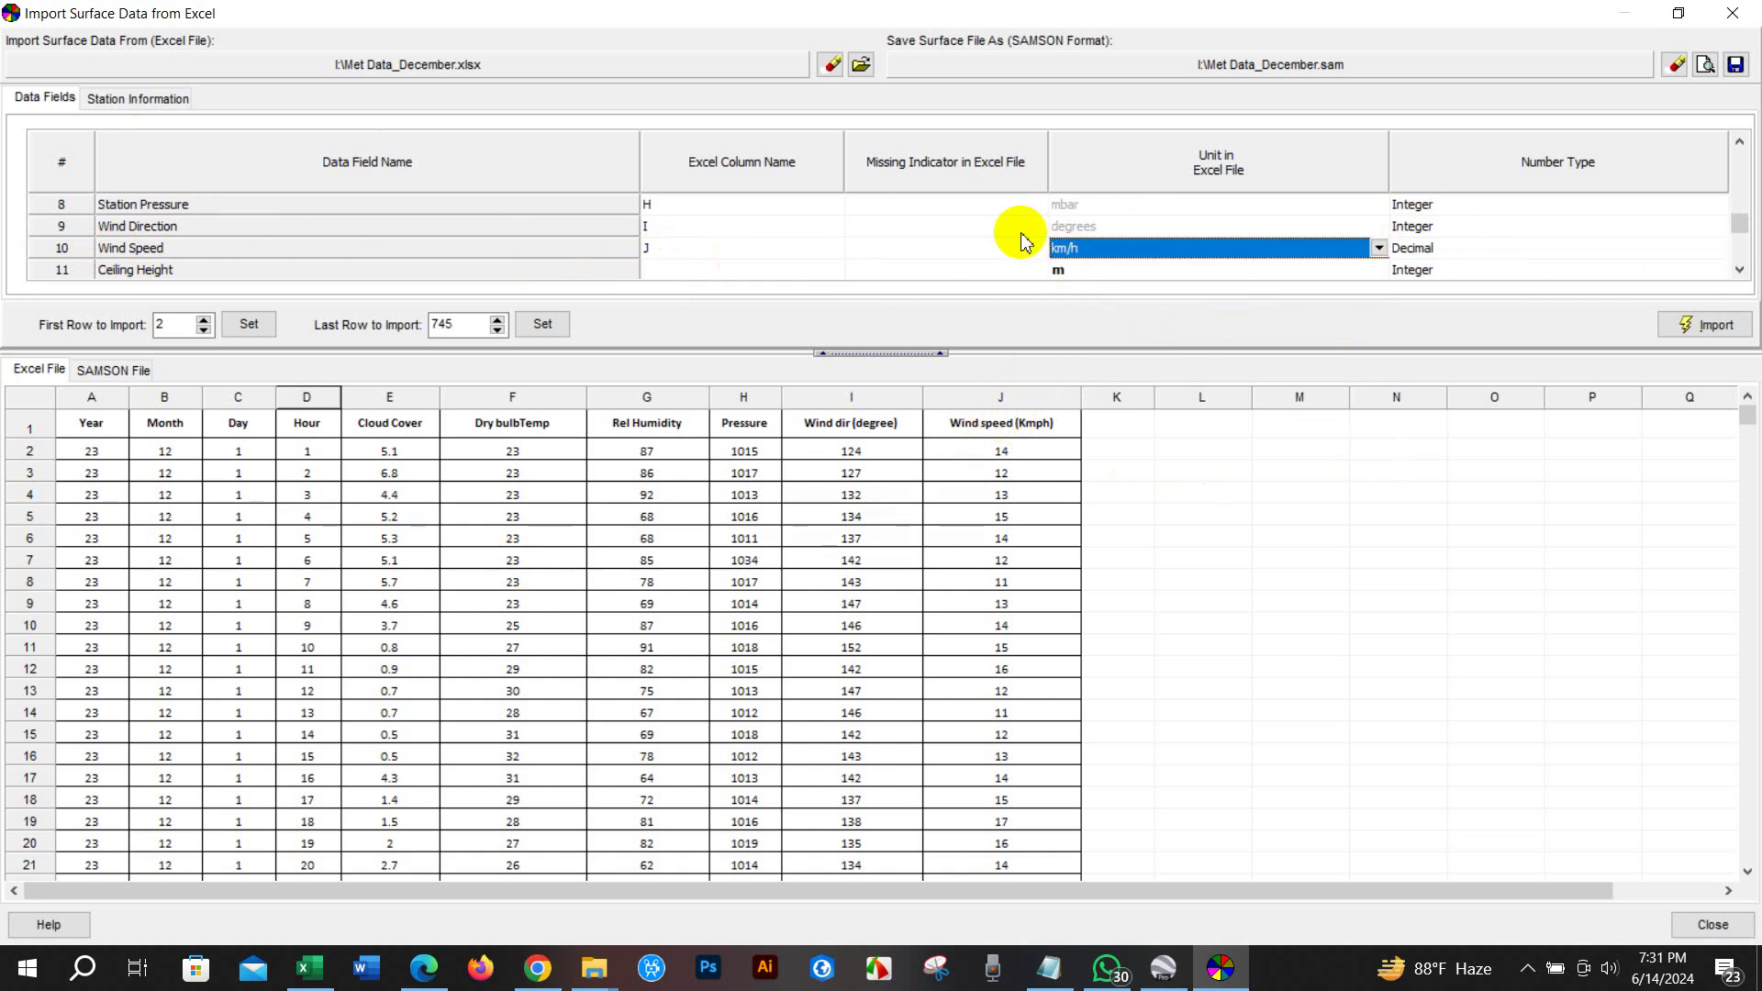
In the station information, enter station ID 123, city DHAKA and state BD, and switch the coordinates to degrees, minutes and seconds
left_click(145, 98)
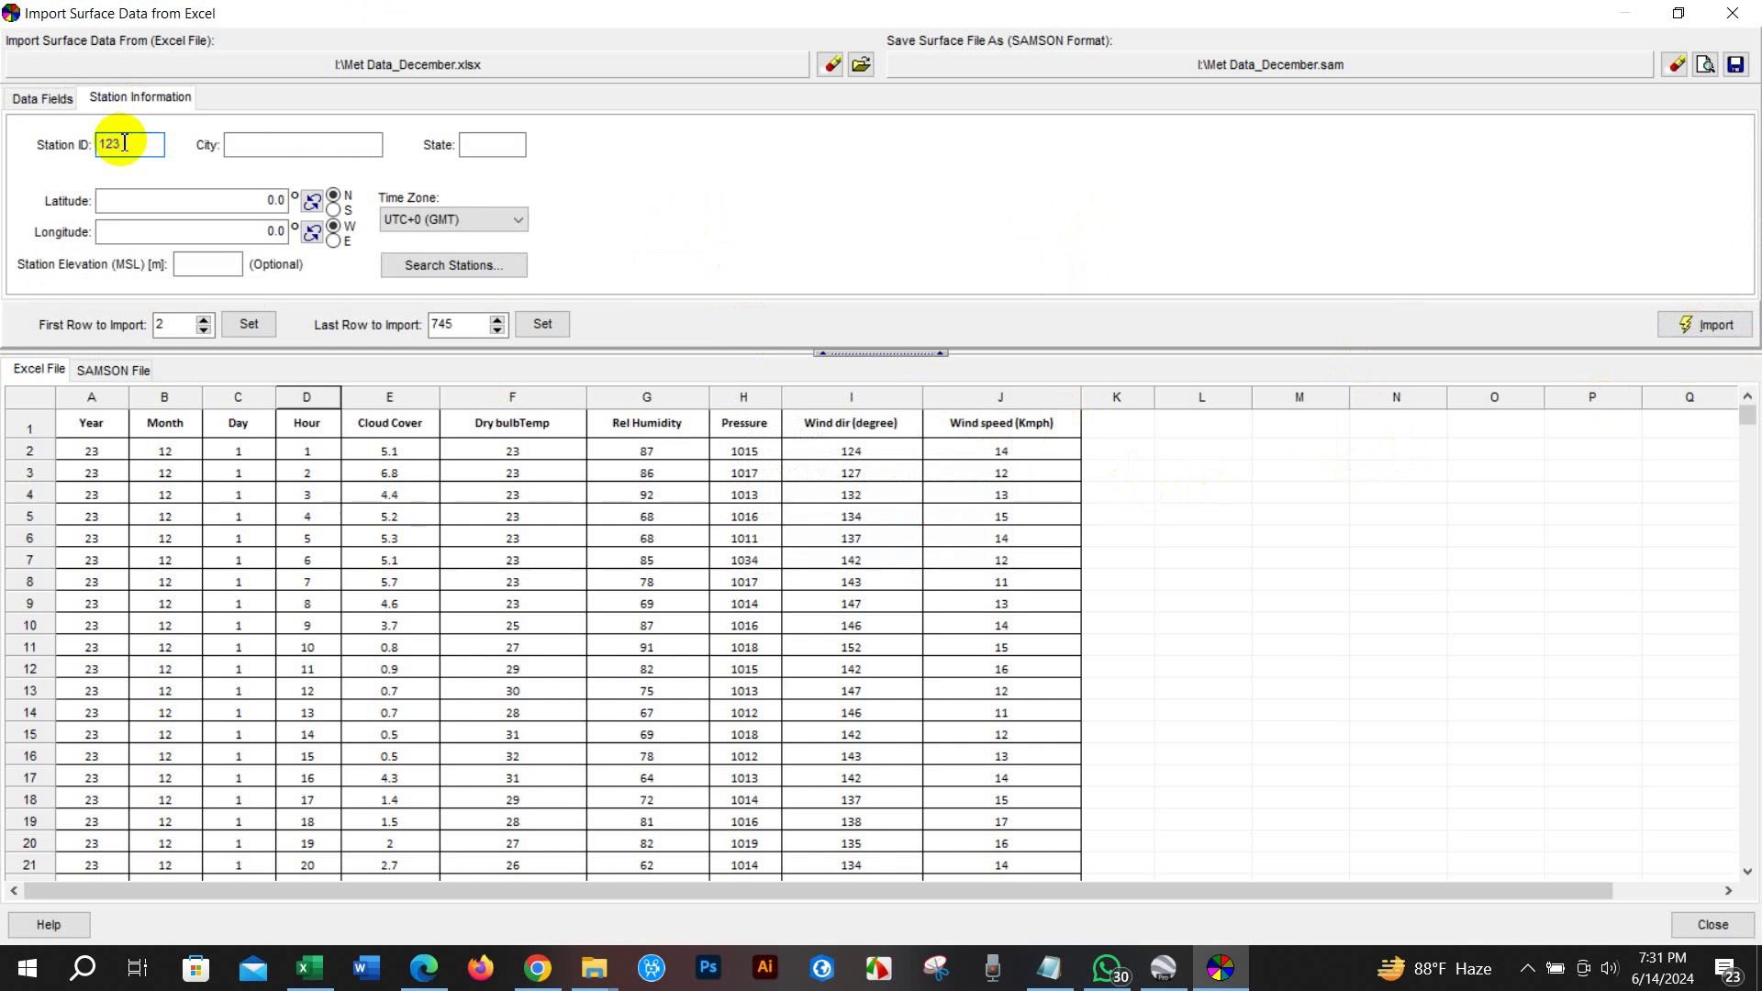
left_click(247, 144)
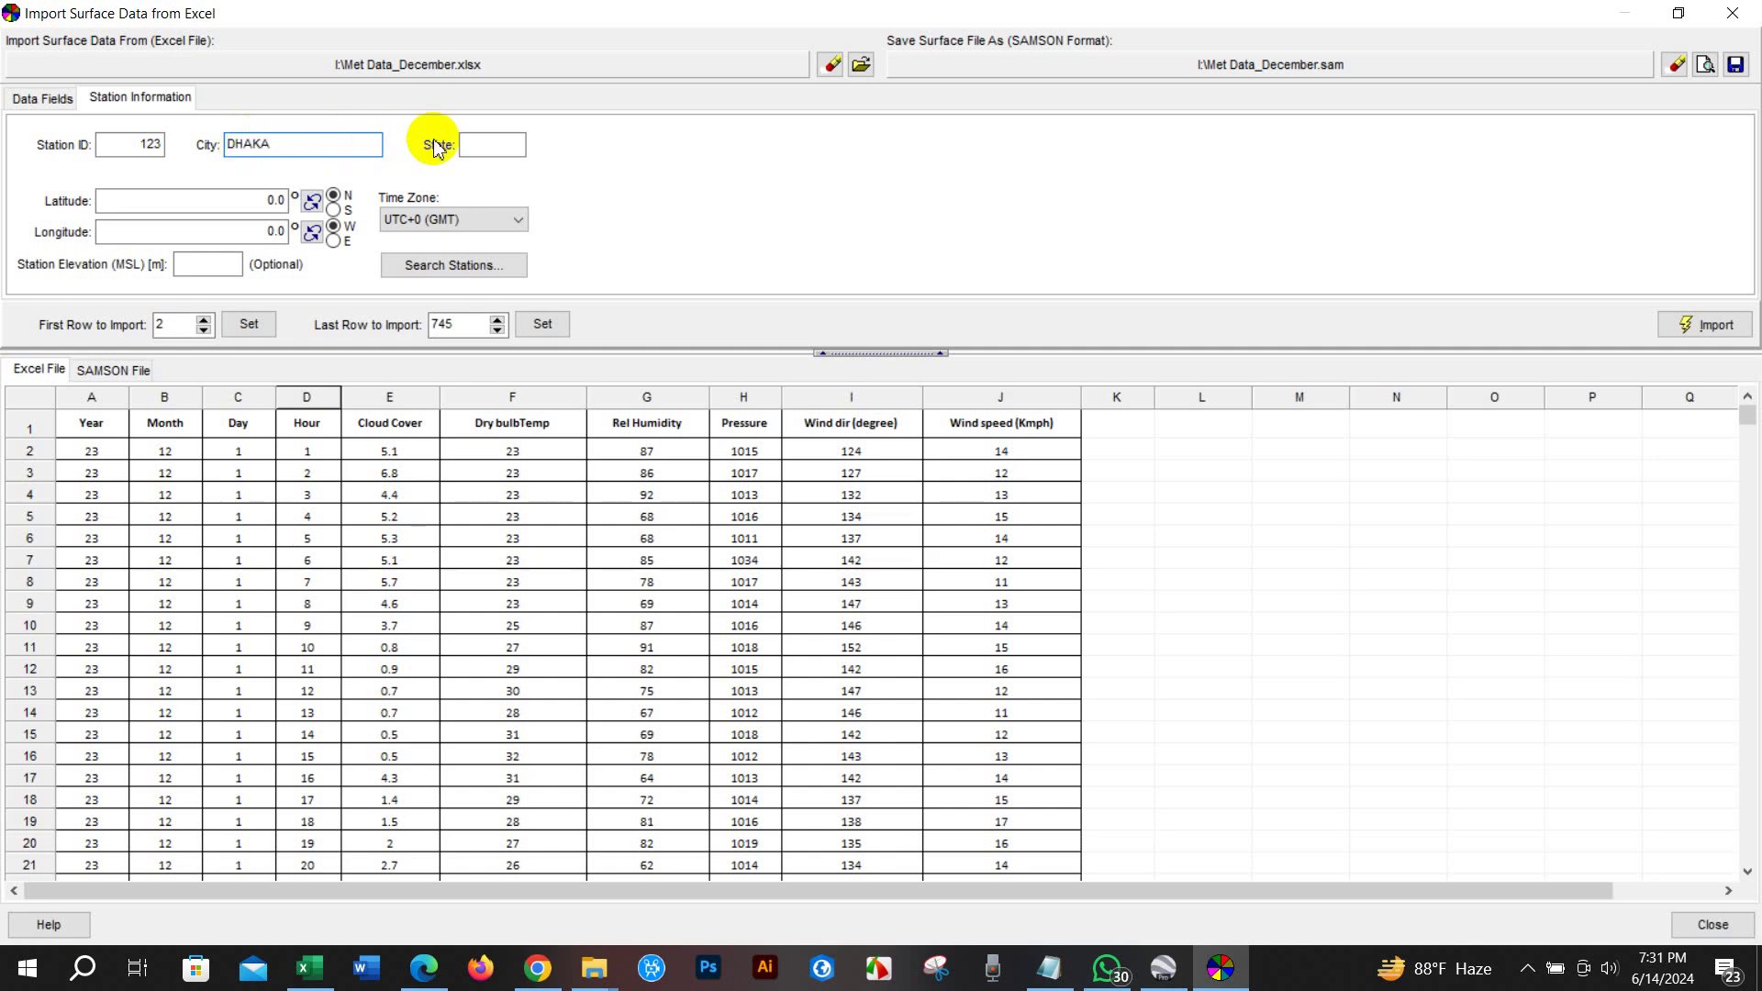
left_click(496, 140)
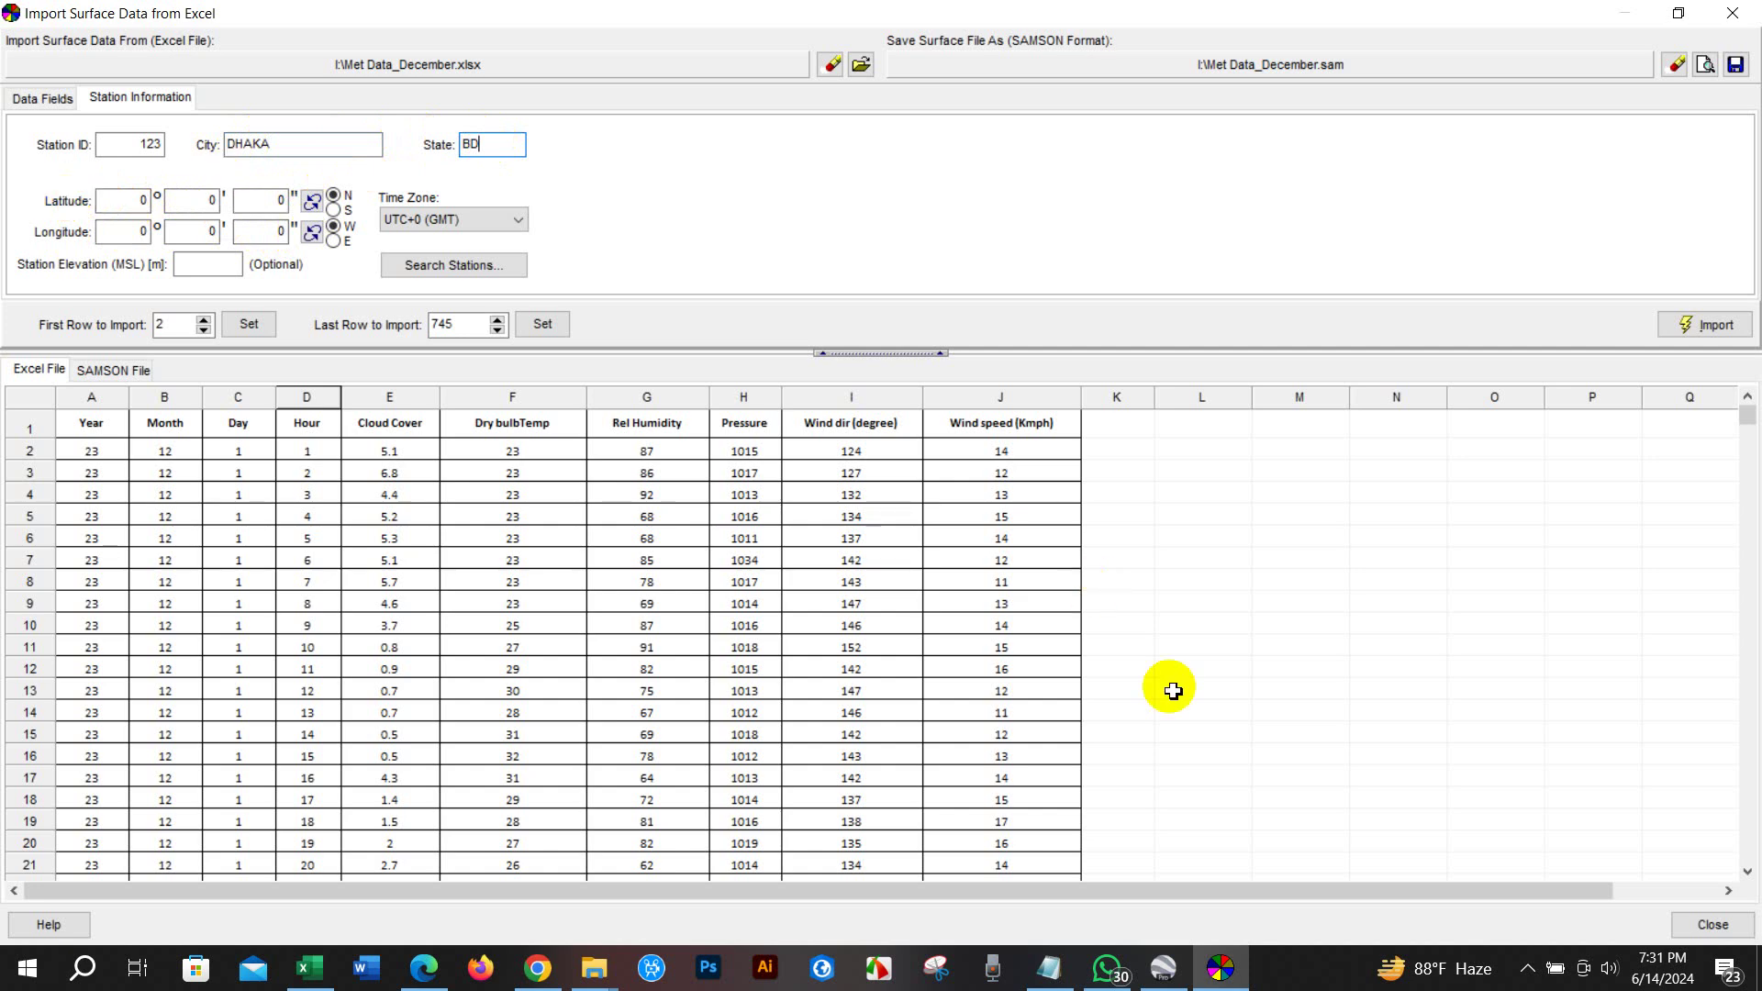
Using the coordinates noted in Notepad, set the station latitude to 23° 53' 31.61" N and the longitude's hemisphere to East
left_click(1062, 910)
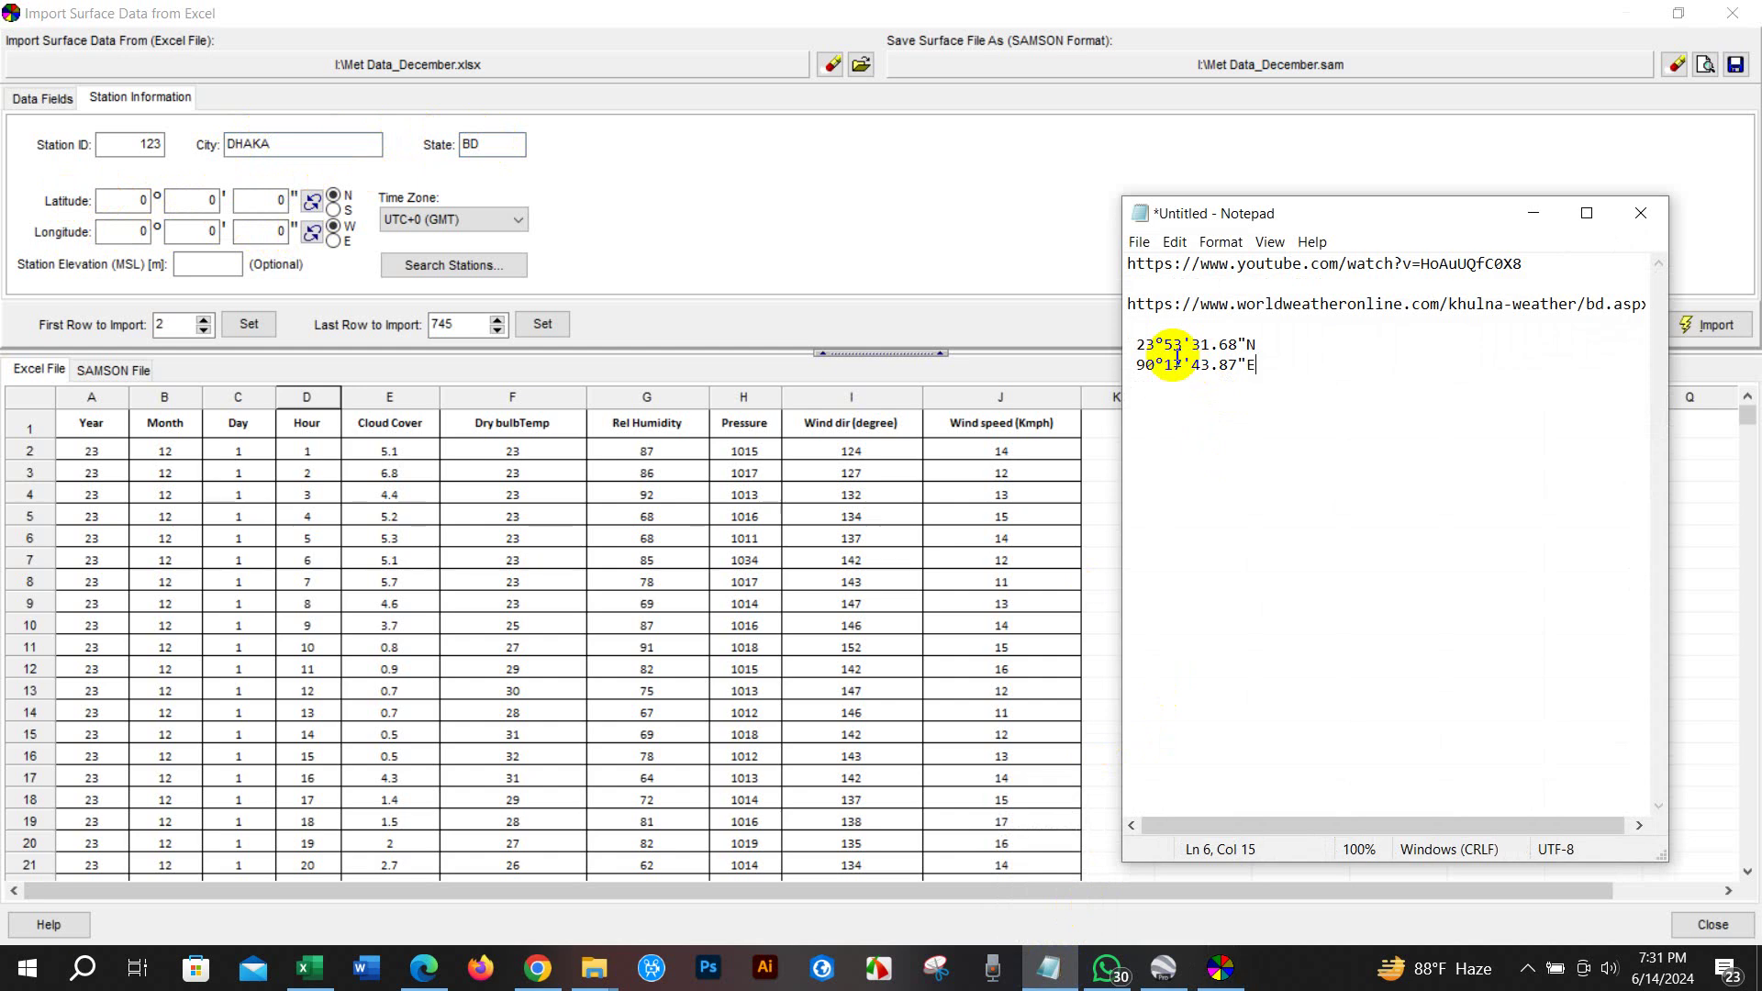
left_click(144, 202)
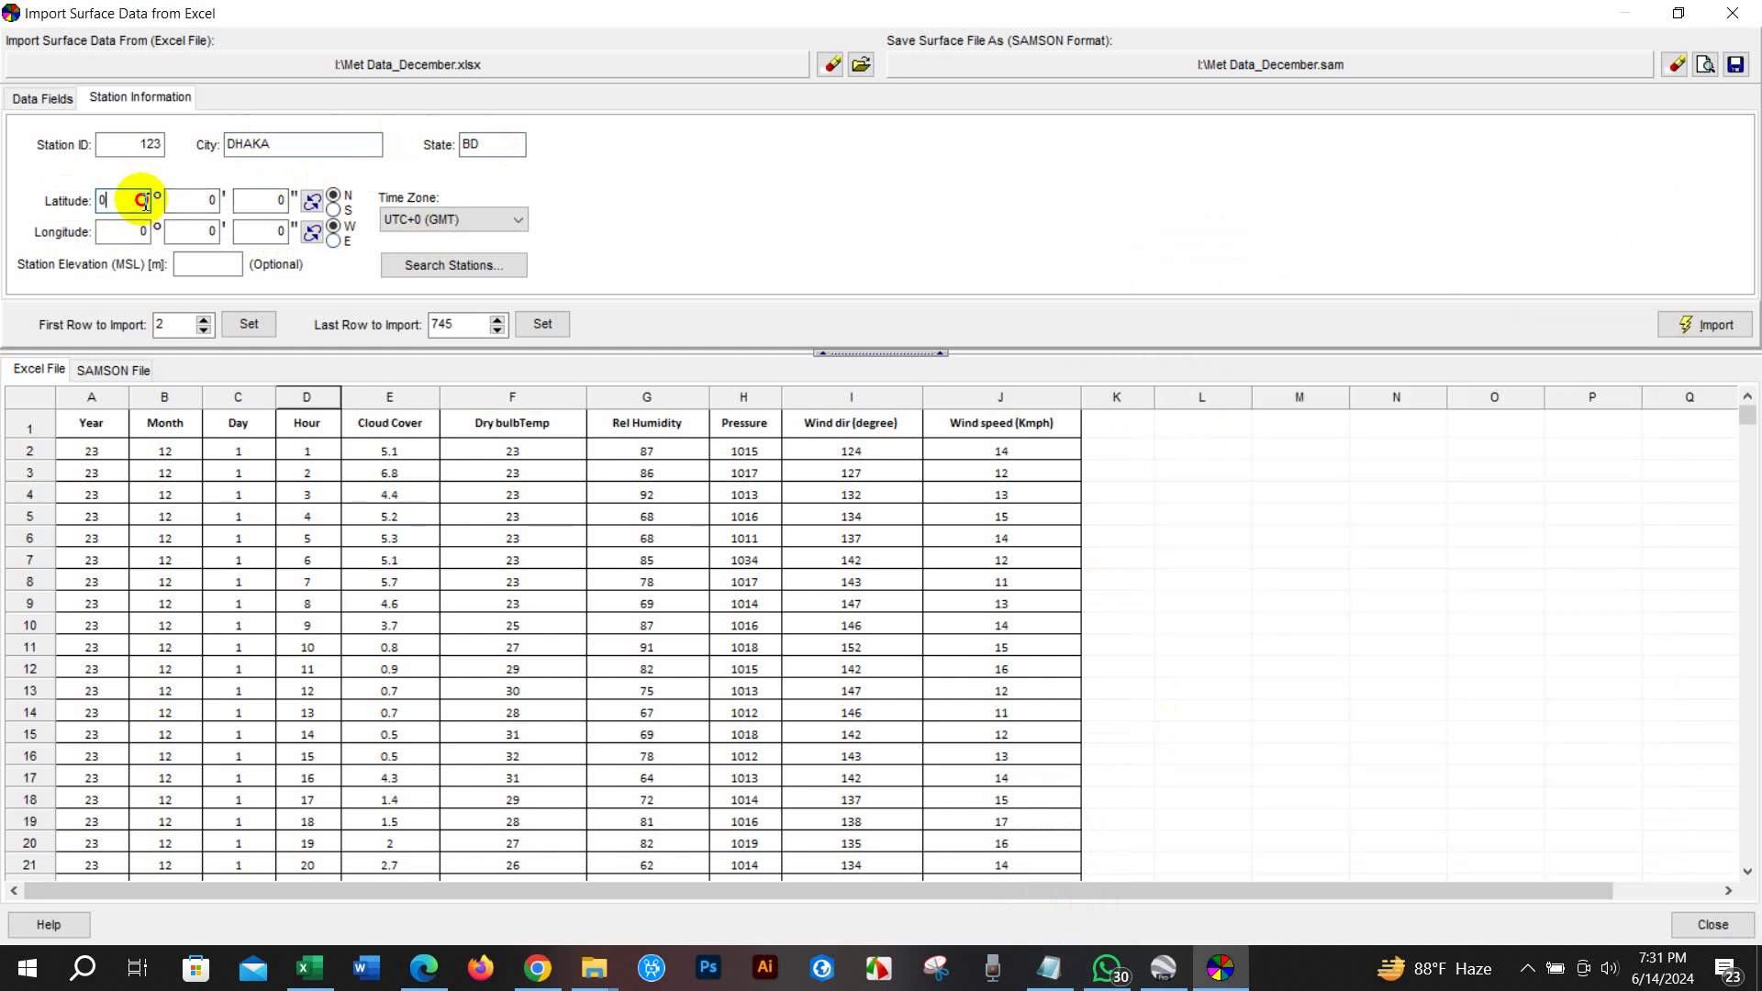
left_click_drag(144, 202, 87, 202)
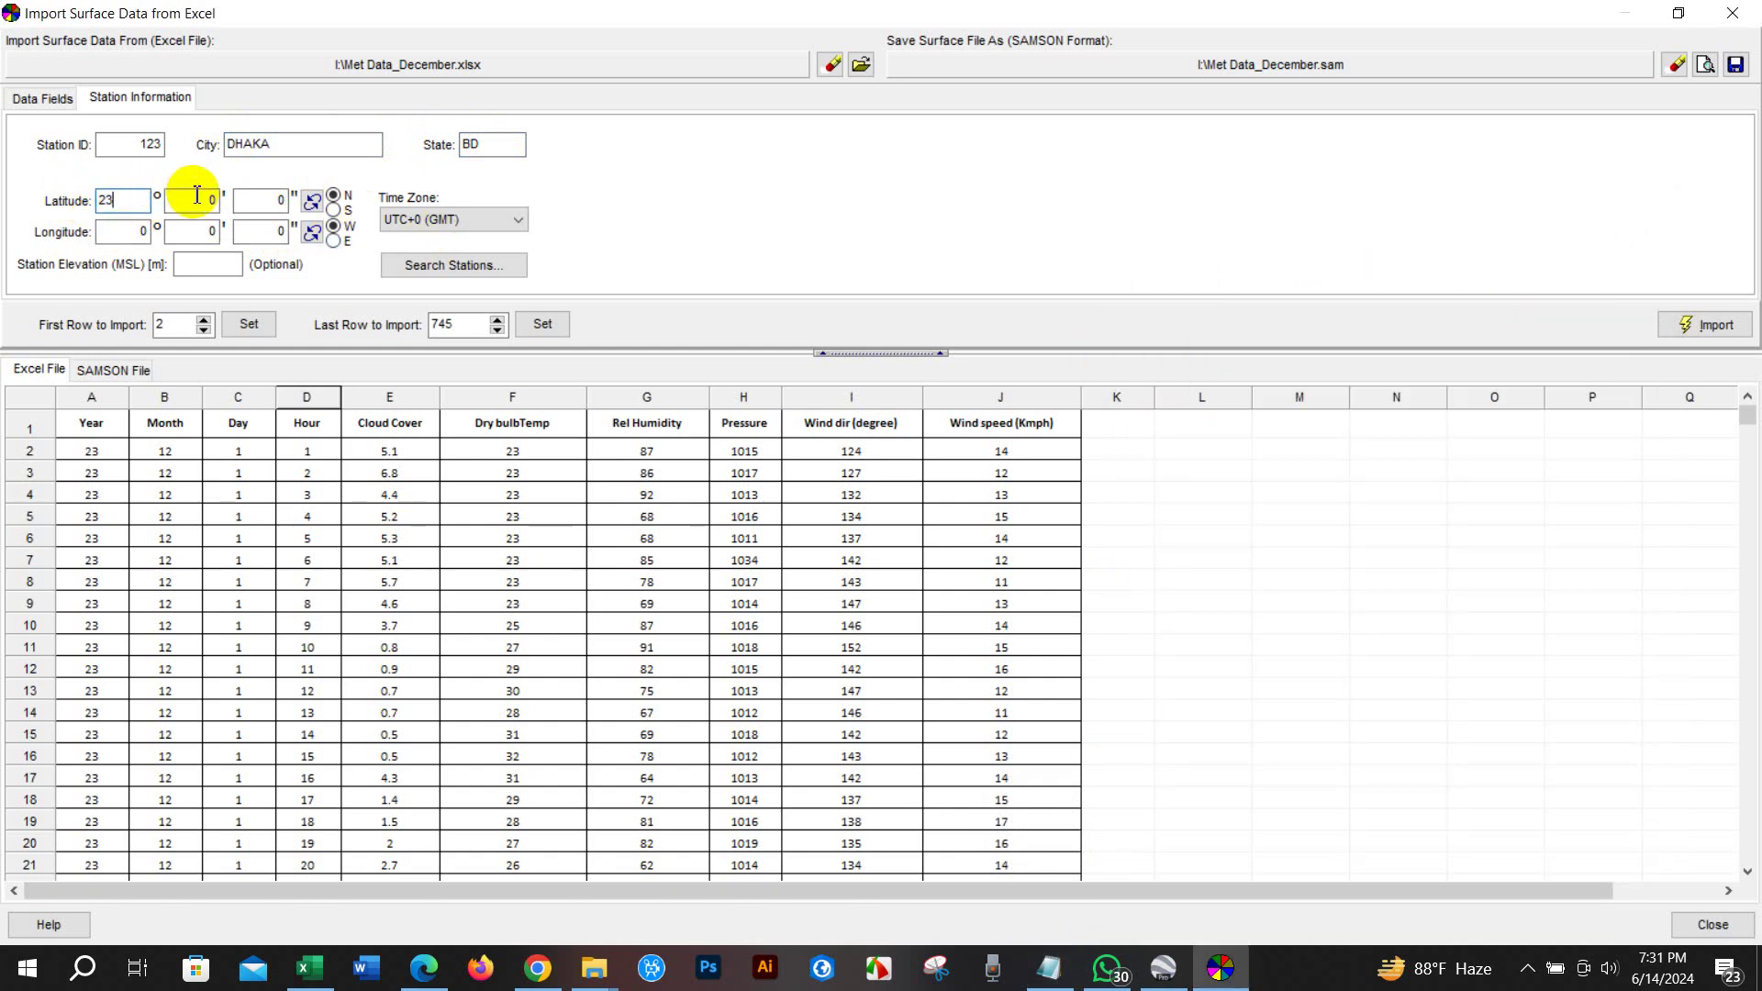
left_click_drag(195, 195, 152, 197)
type("5")
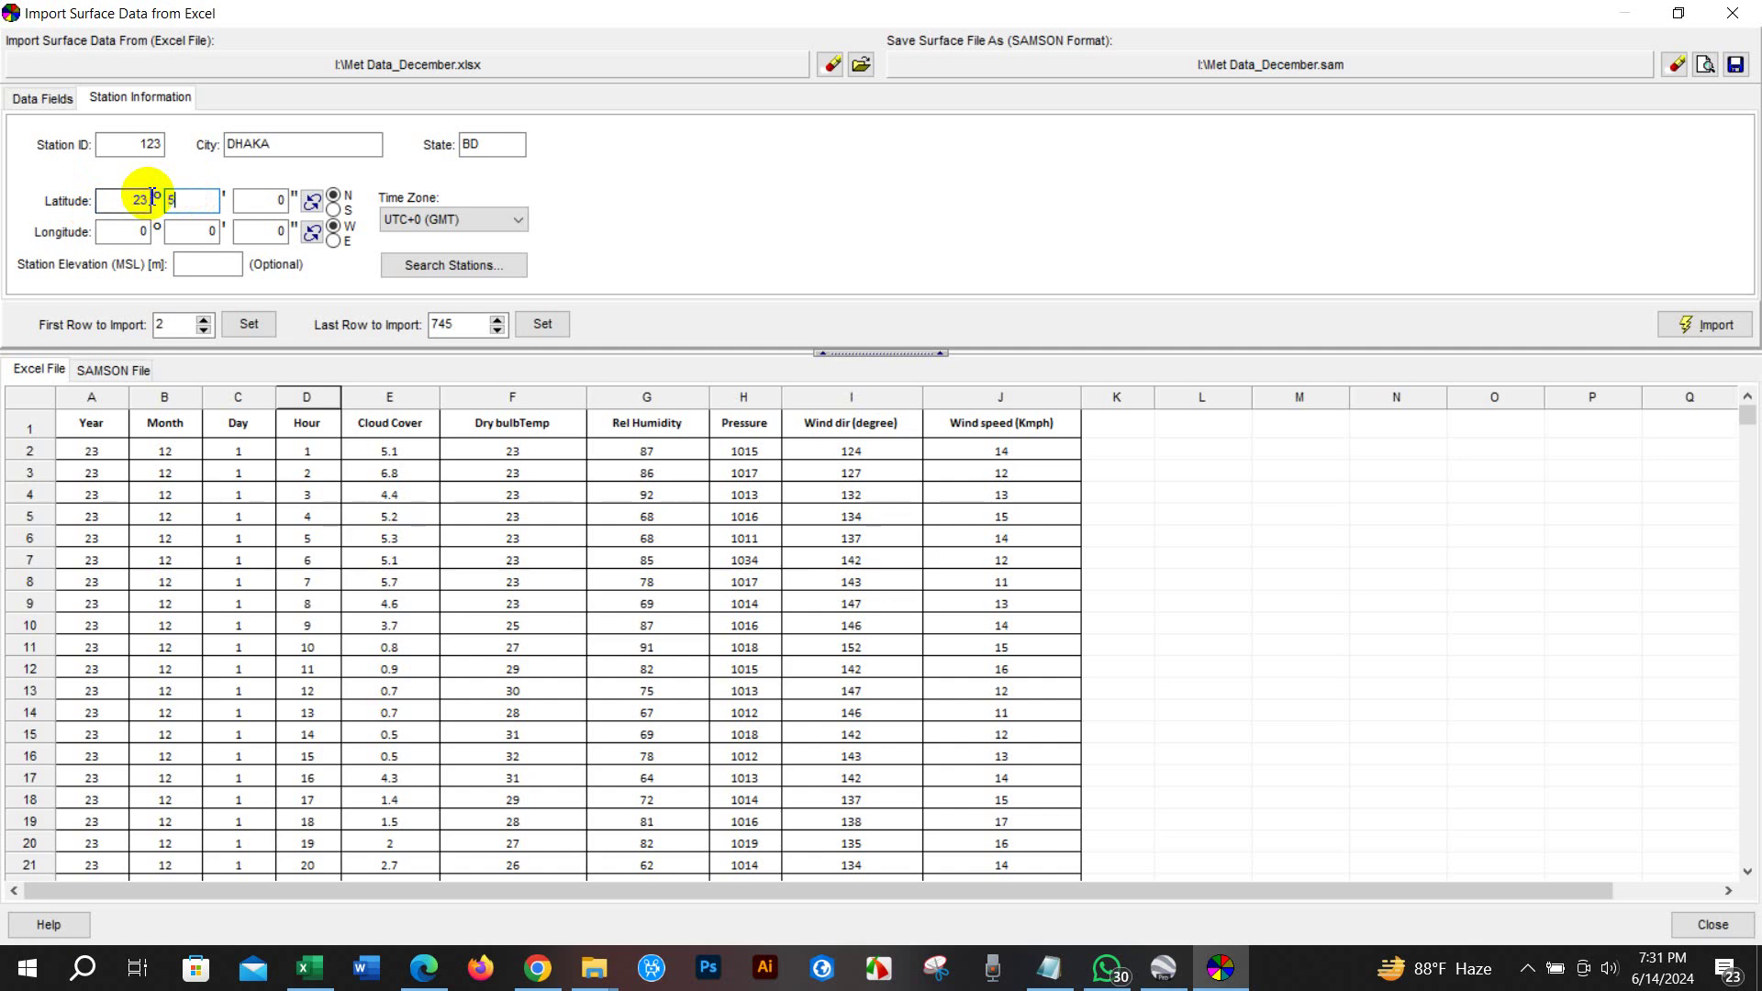
type("3")
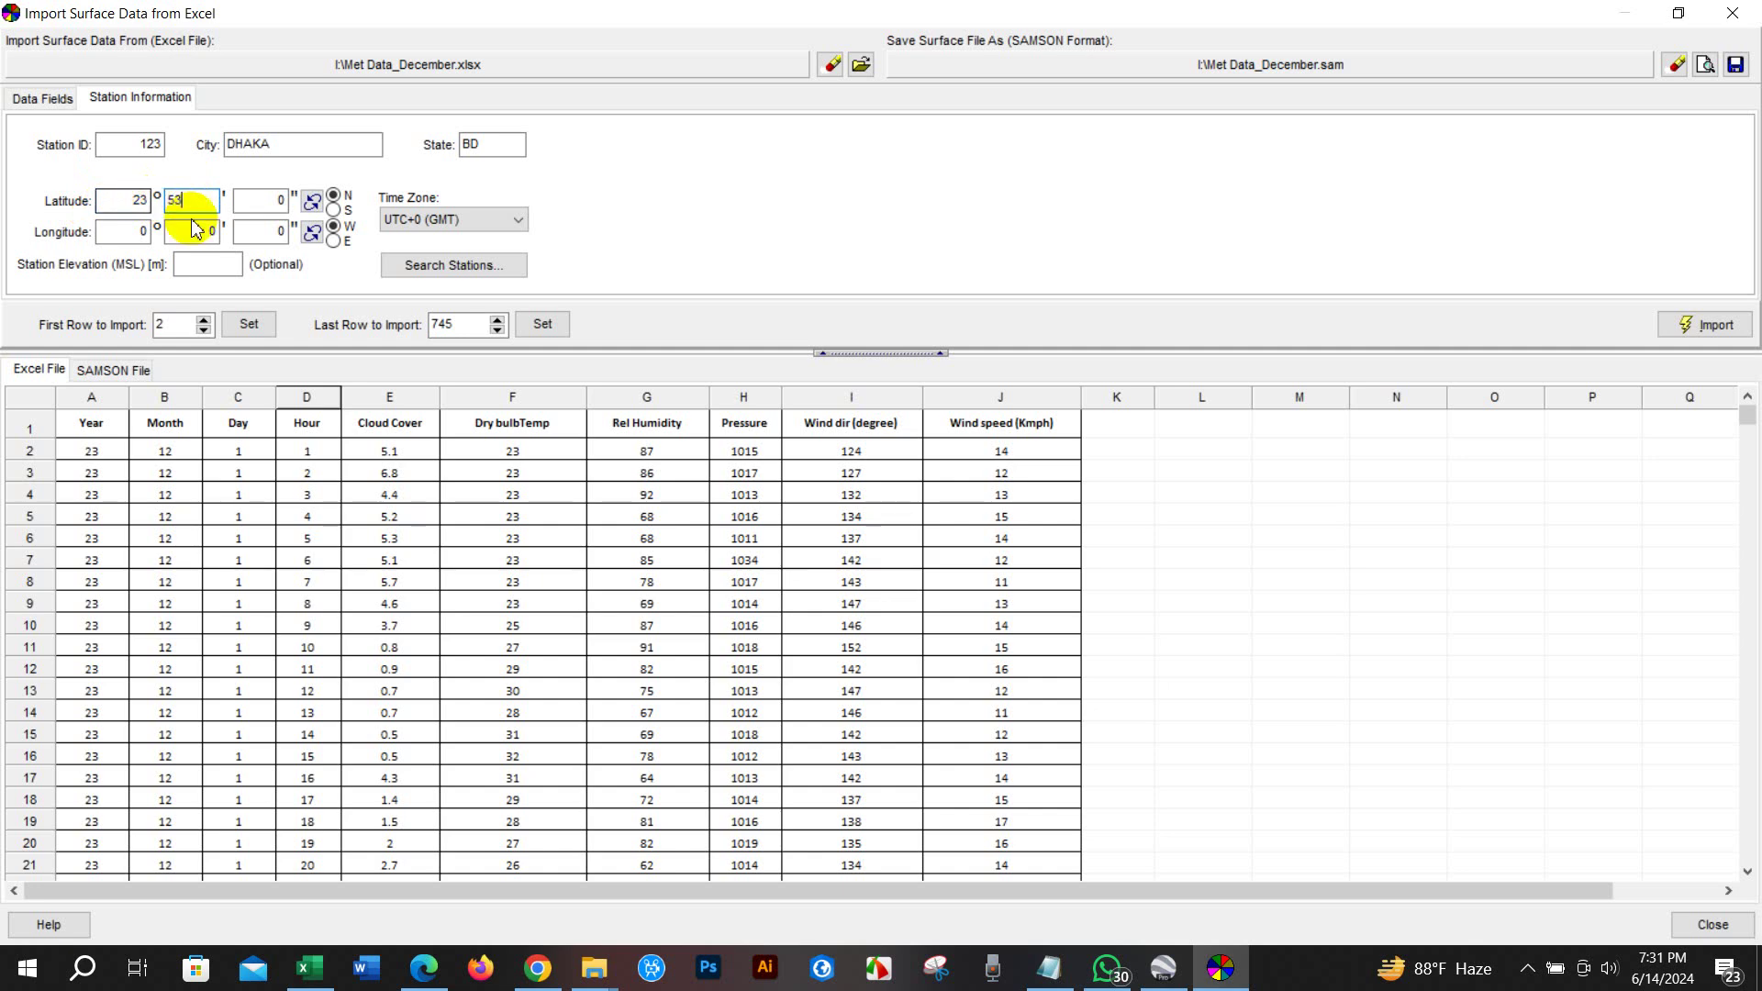
left_click(1043, 982)
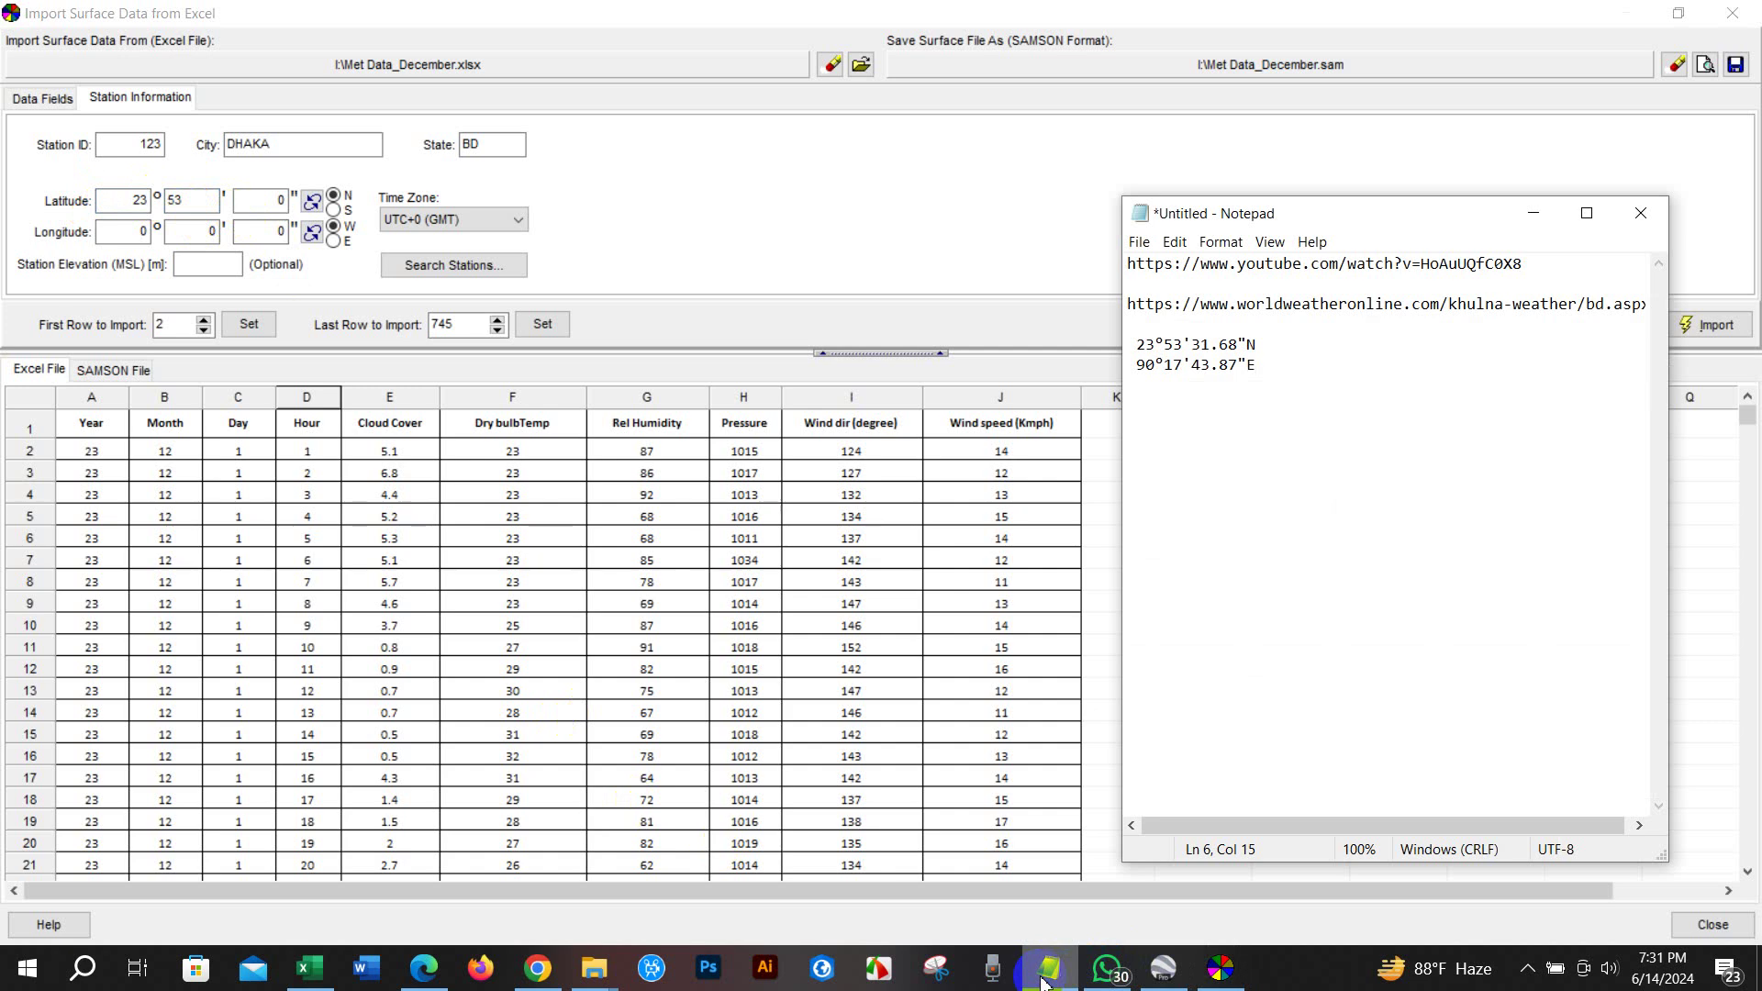
left_click(261, 201)
key("Tab")
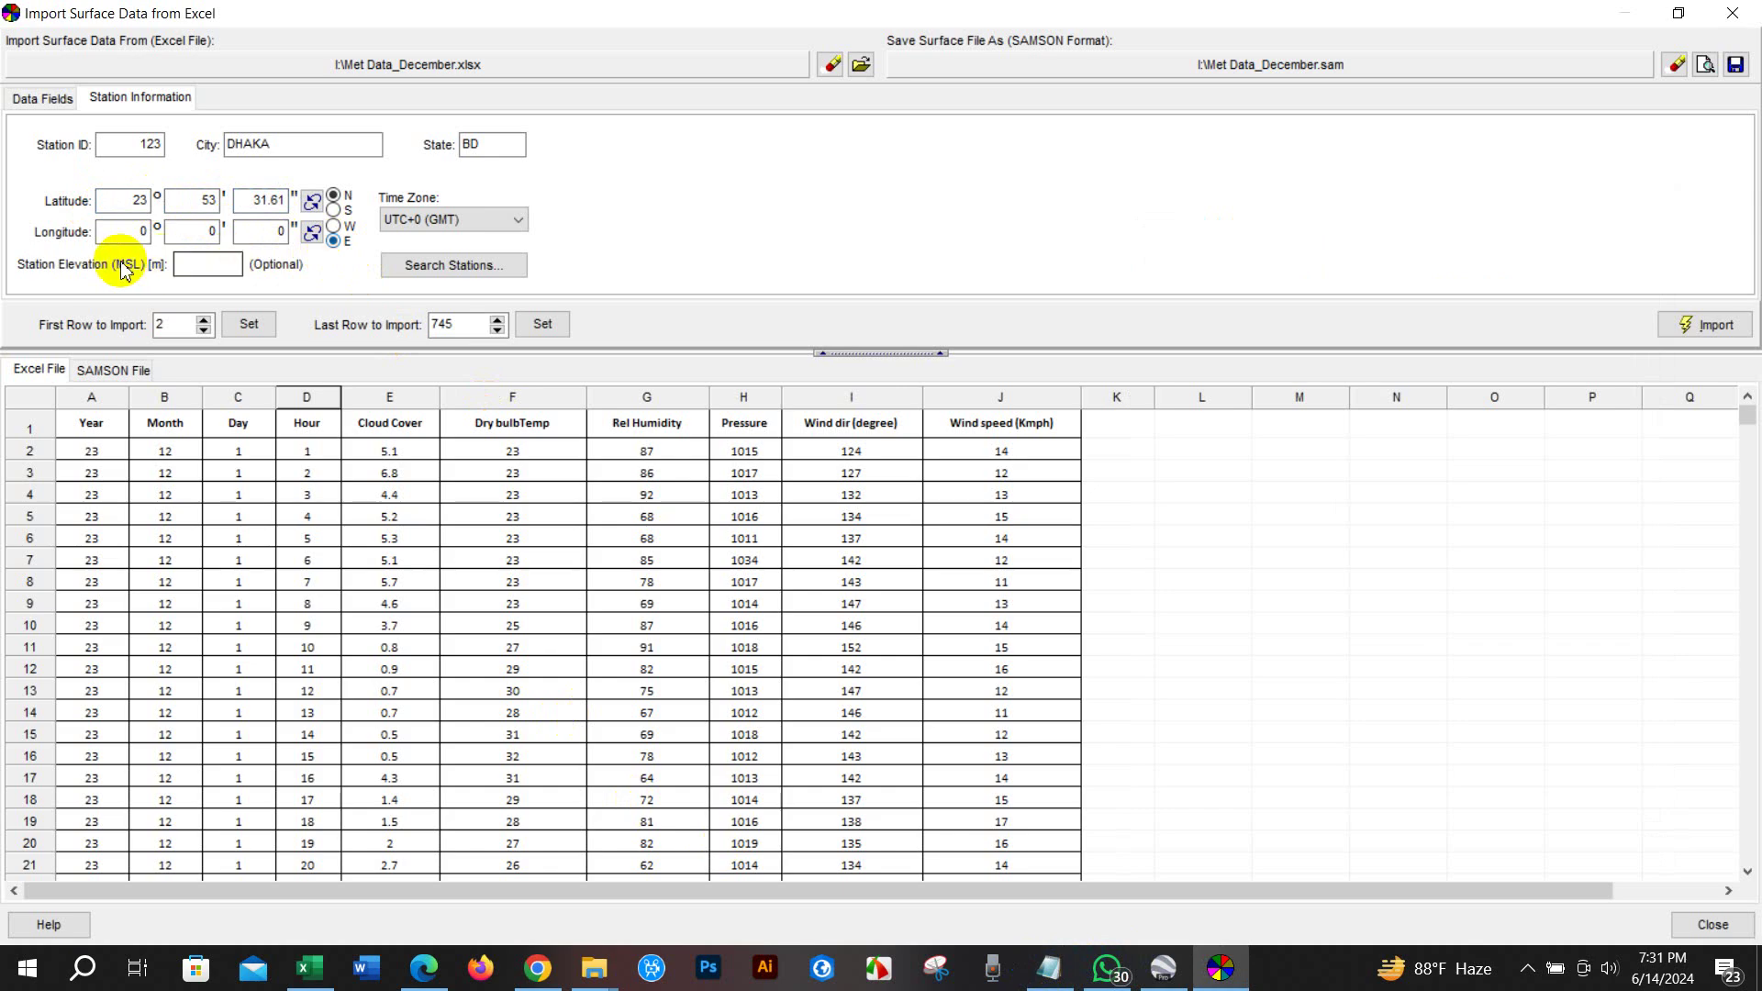
Check the station's longitude in the Notepad note and in the Google Earth placemark
left_click(1163, 968)
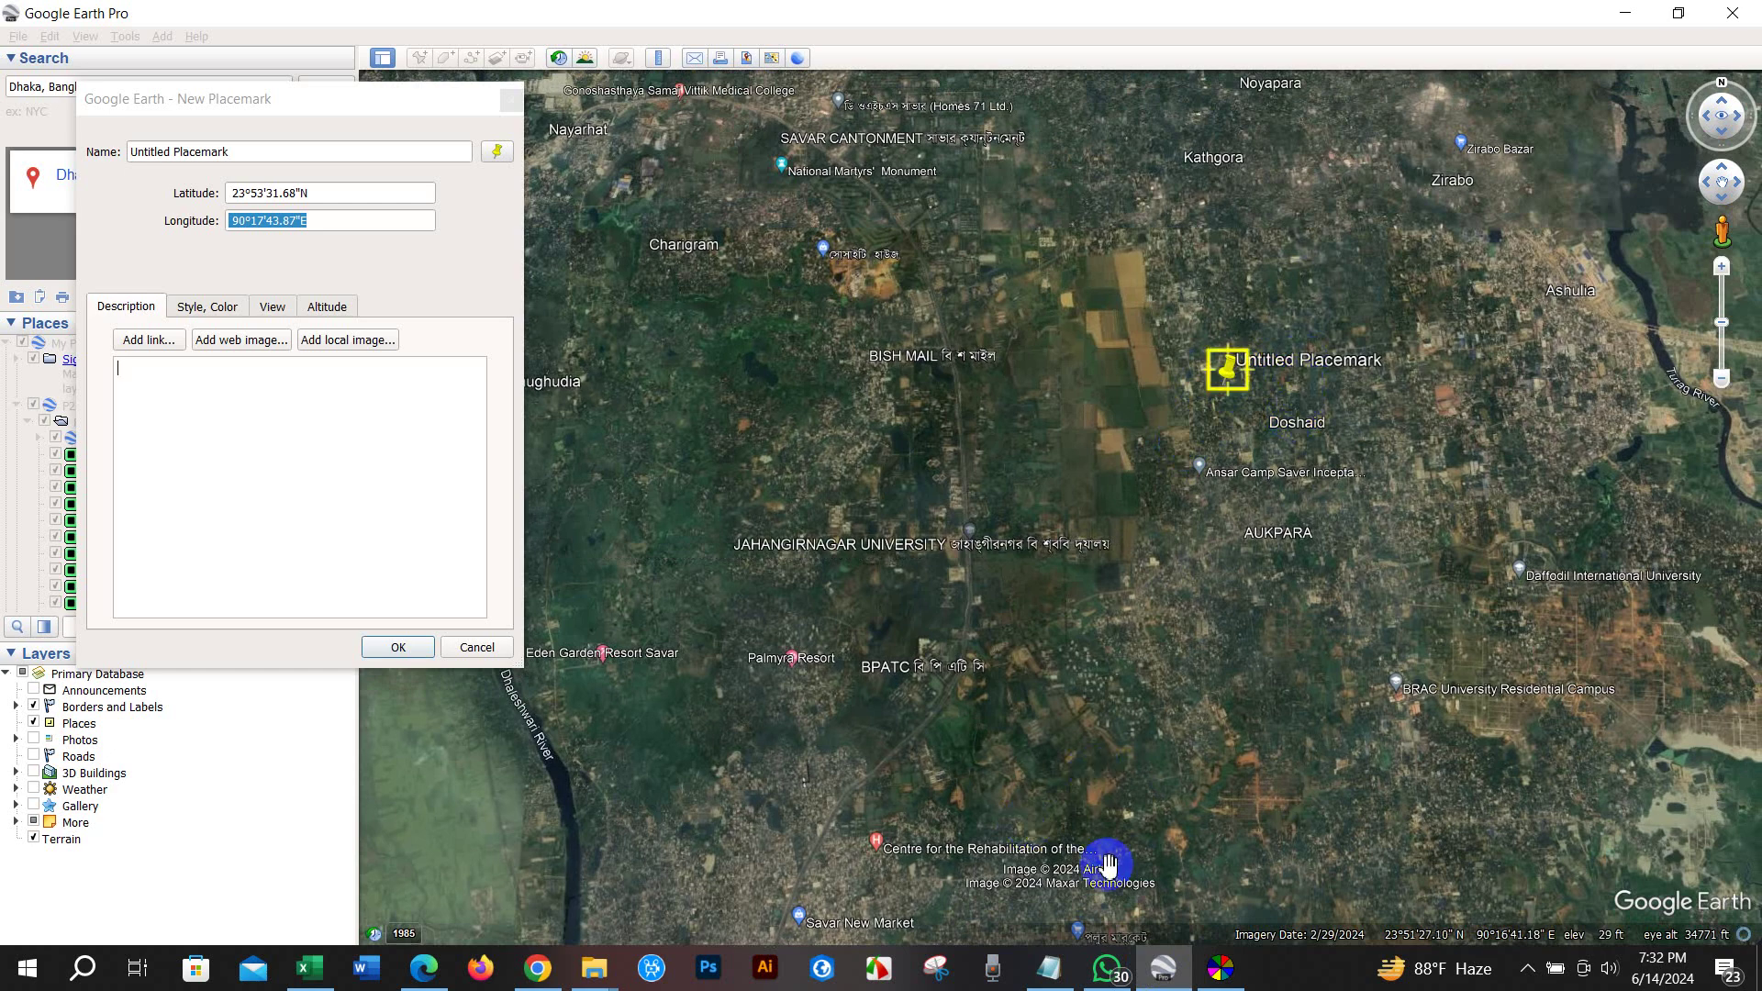
left_click(1180, 963)
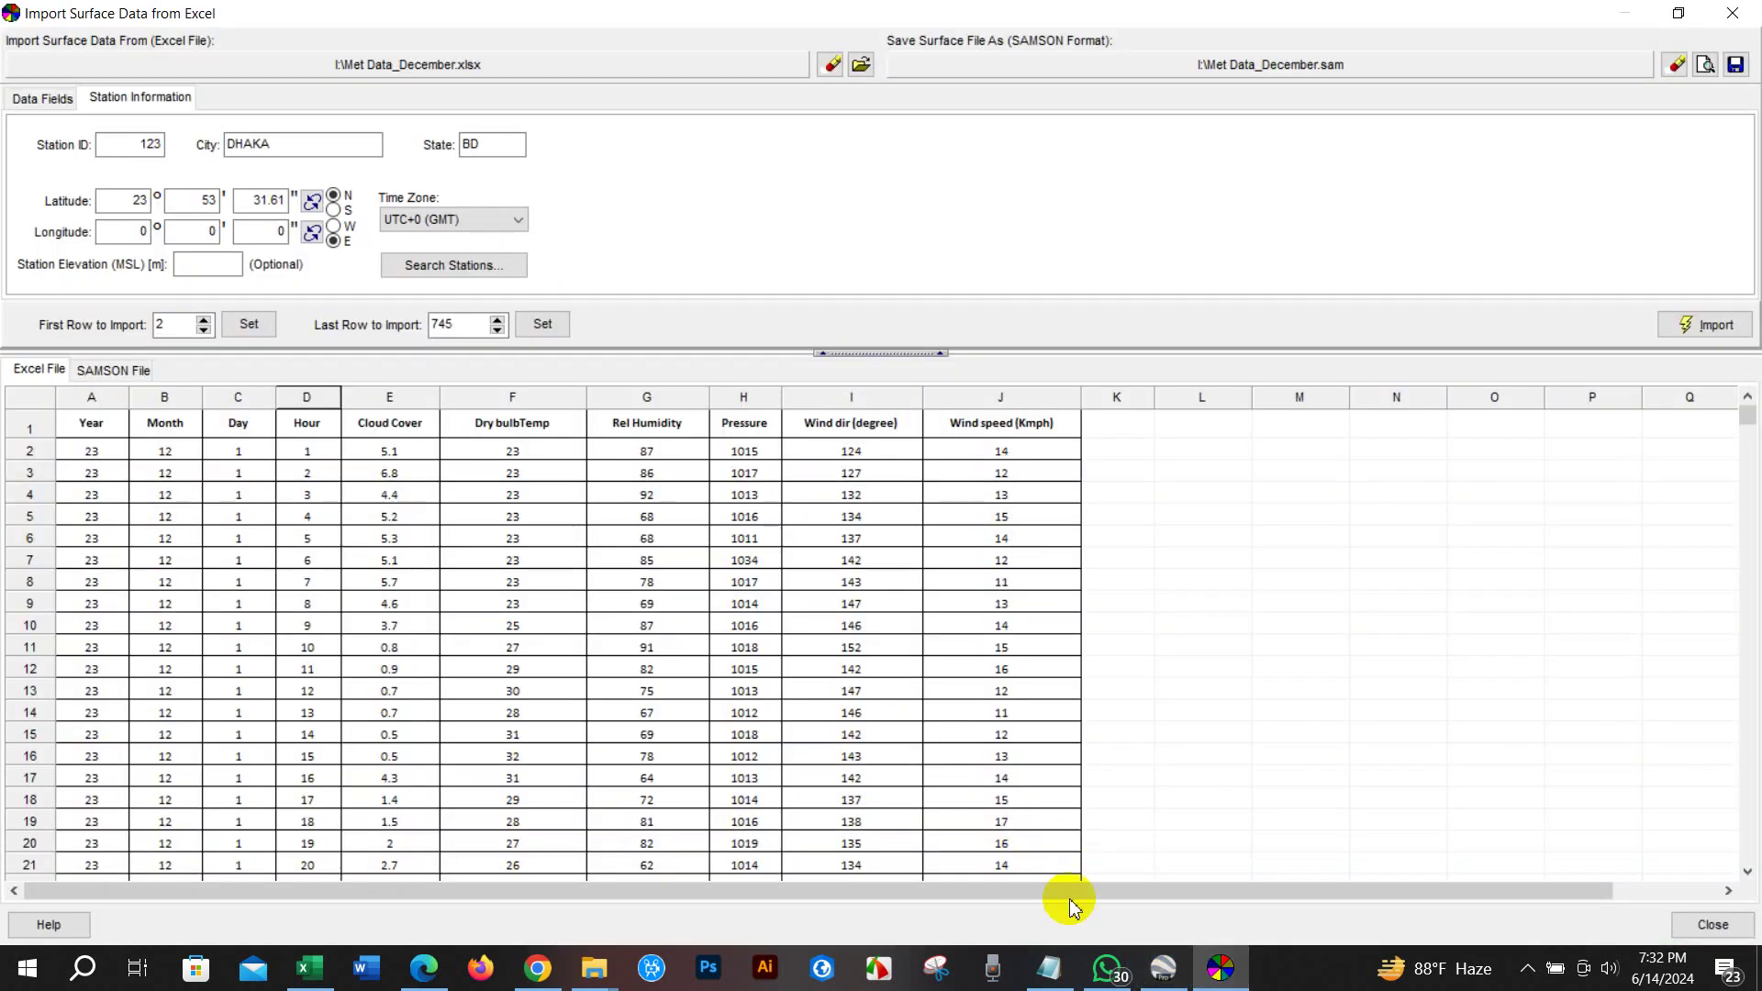
left_click(1049, 968)
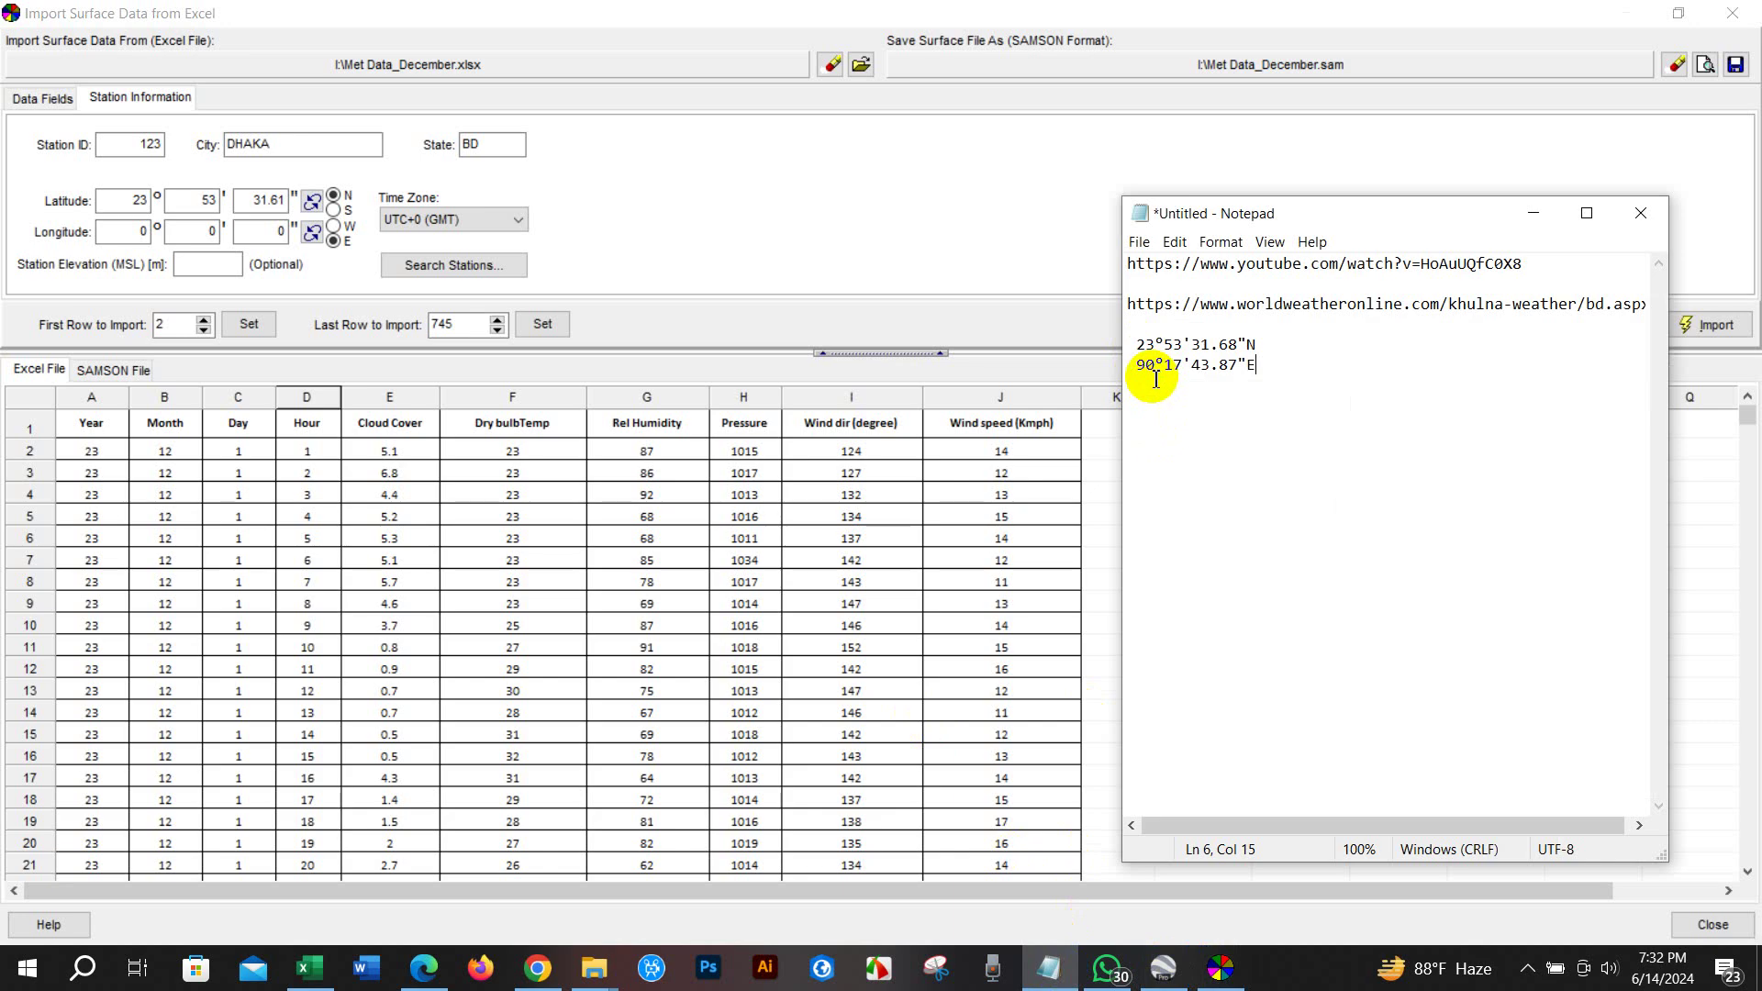
left_click(1163, 968)
left_click(260, 227)
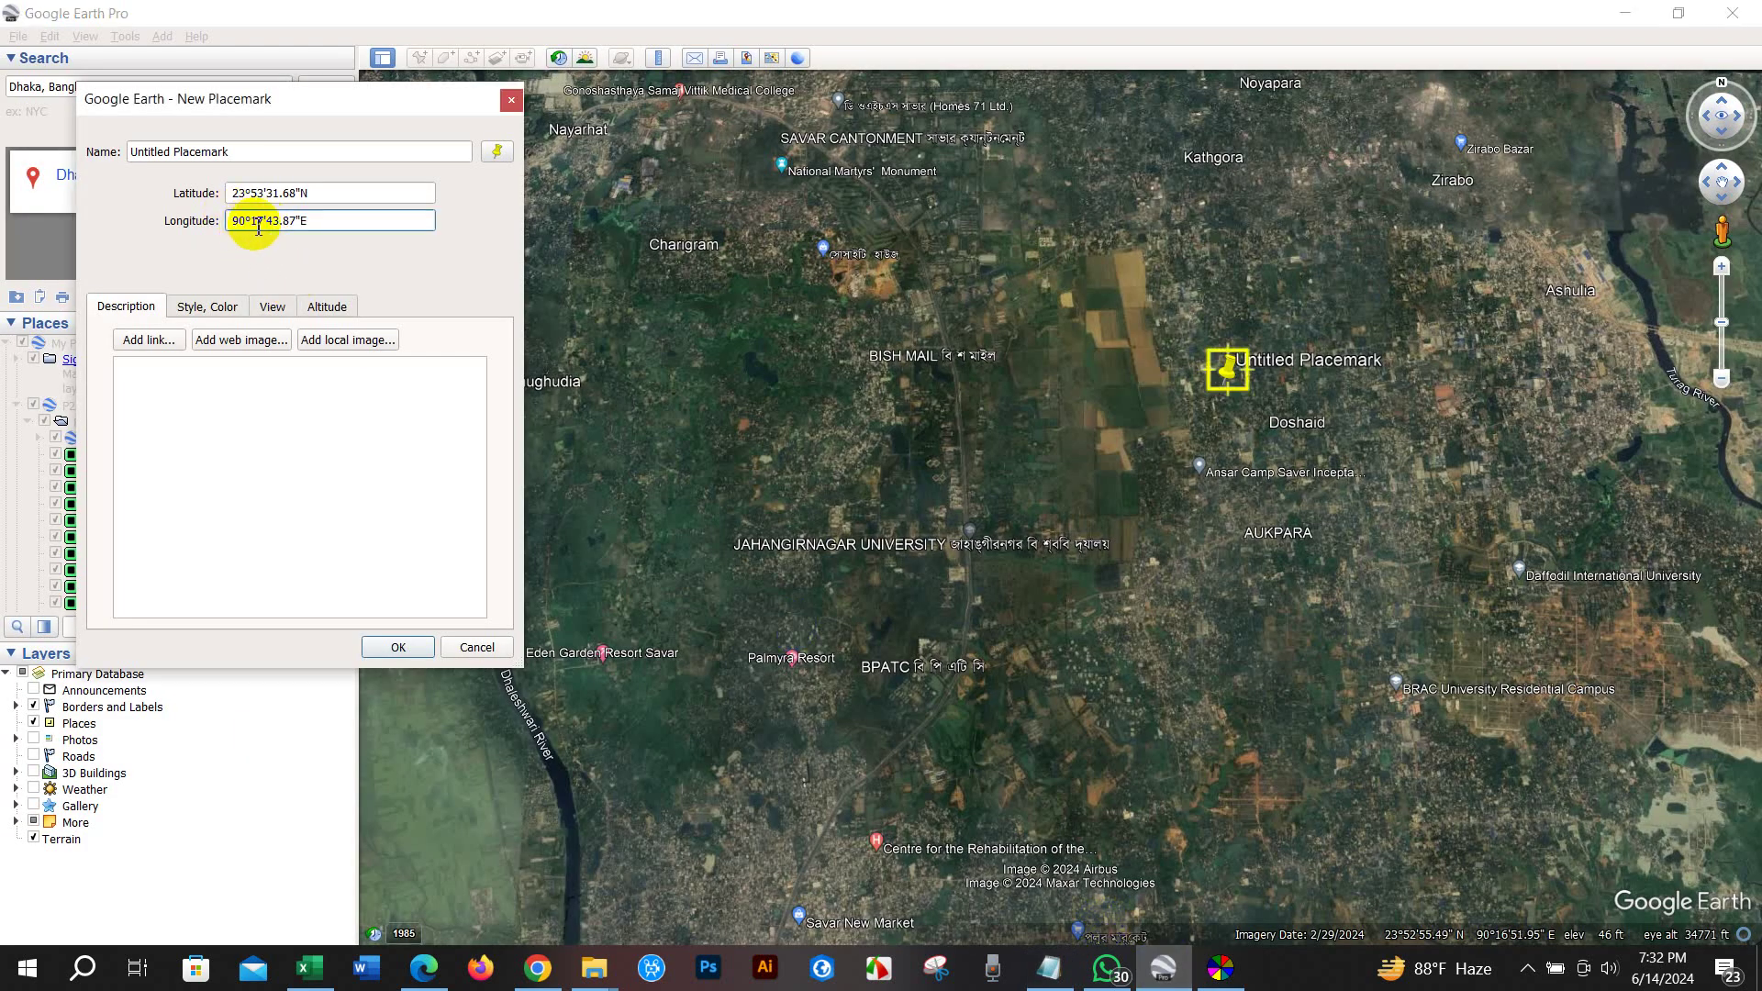
left_click_drag(264, 228, 293, 229)
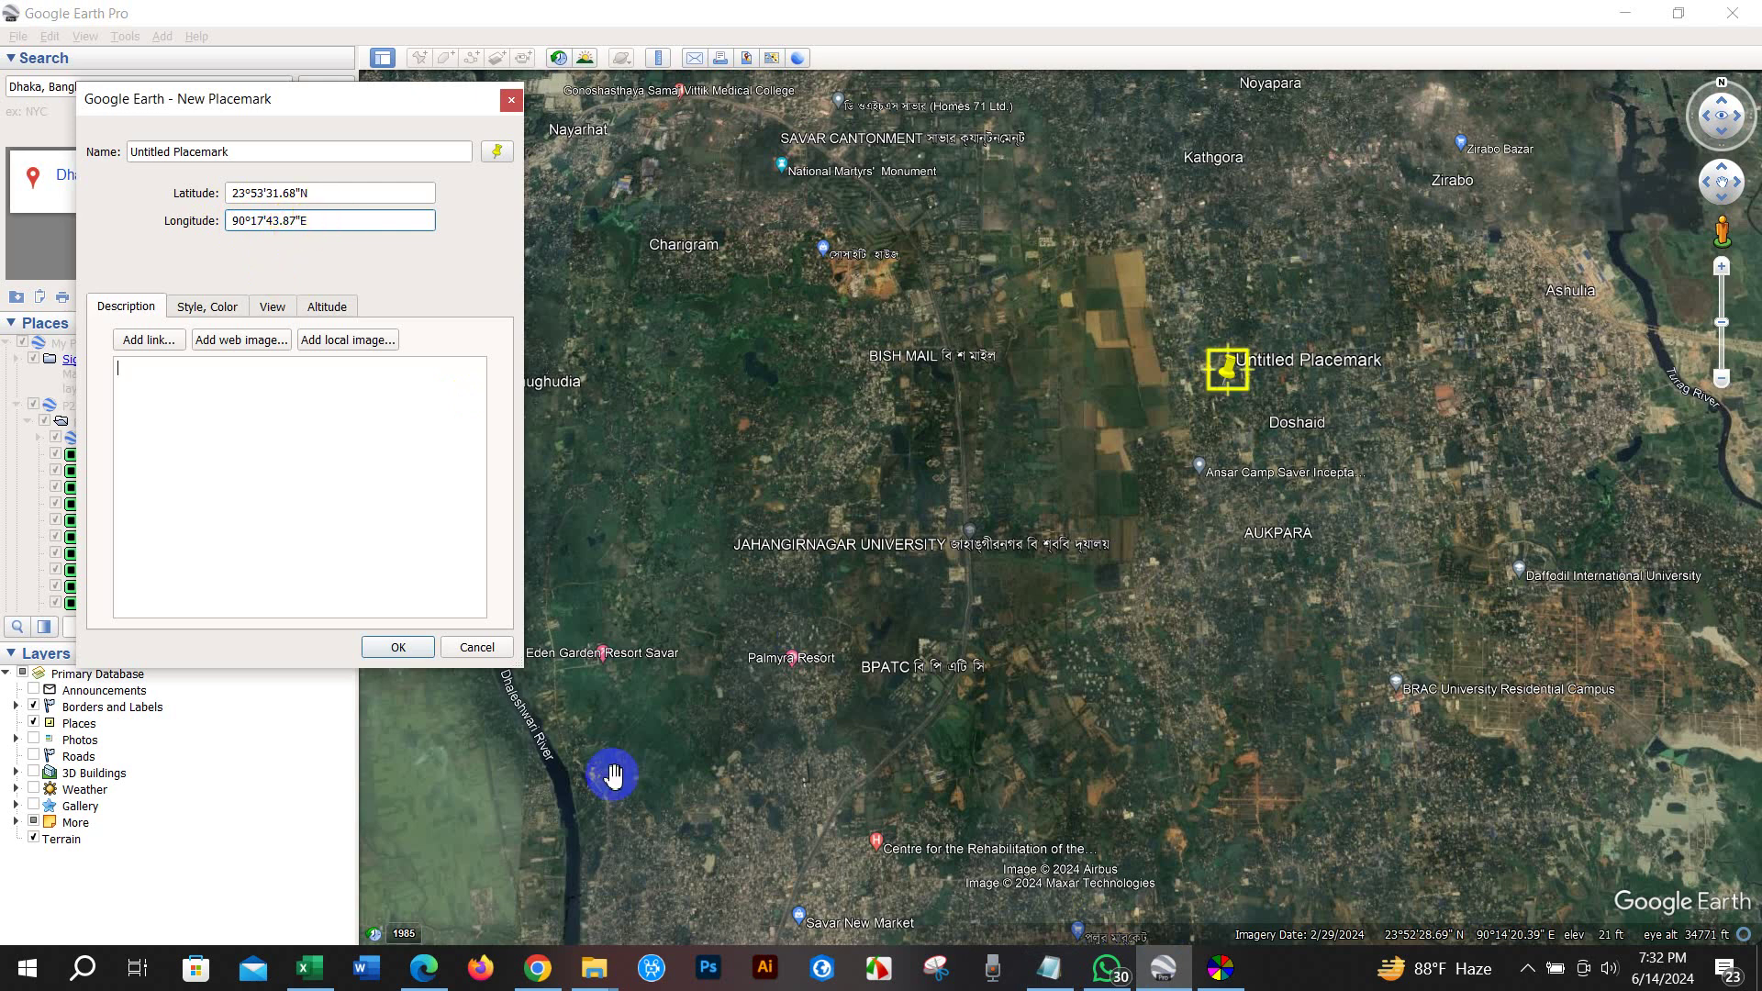
Return to AERMET View and set the station longitude to 90 degrees and 17 minutes
left_click(1213, 983)
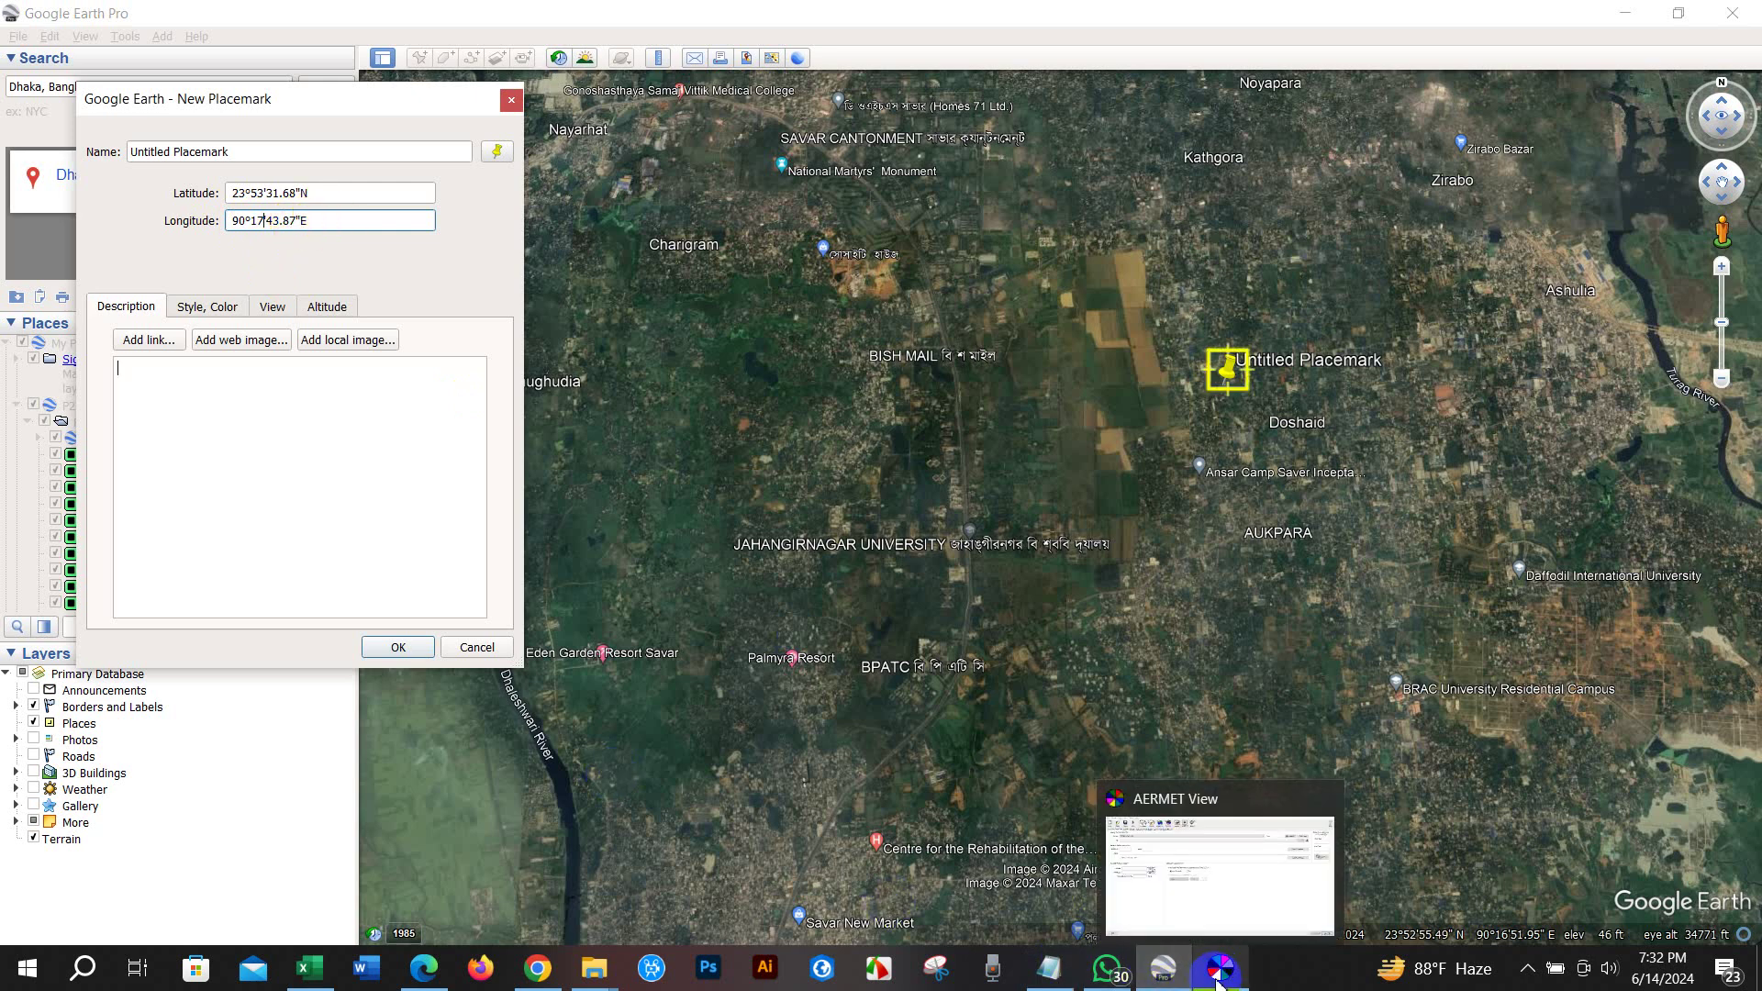
left_click(1168, 922)
left_click(205, 329)
left_click(131, 235)
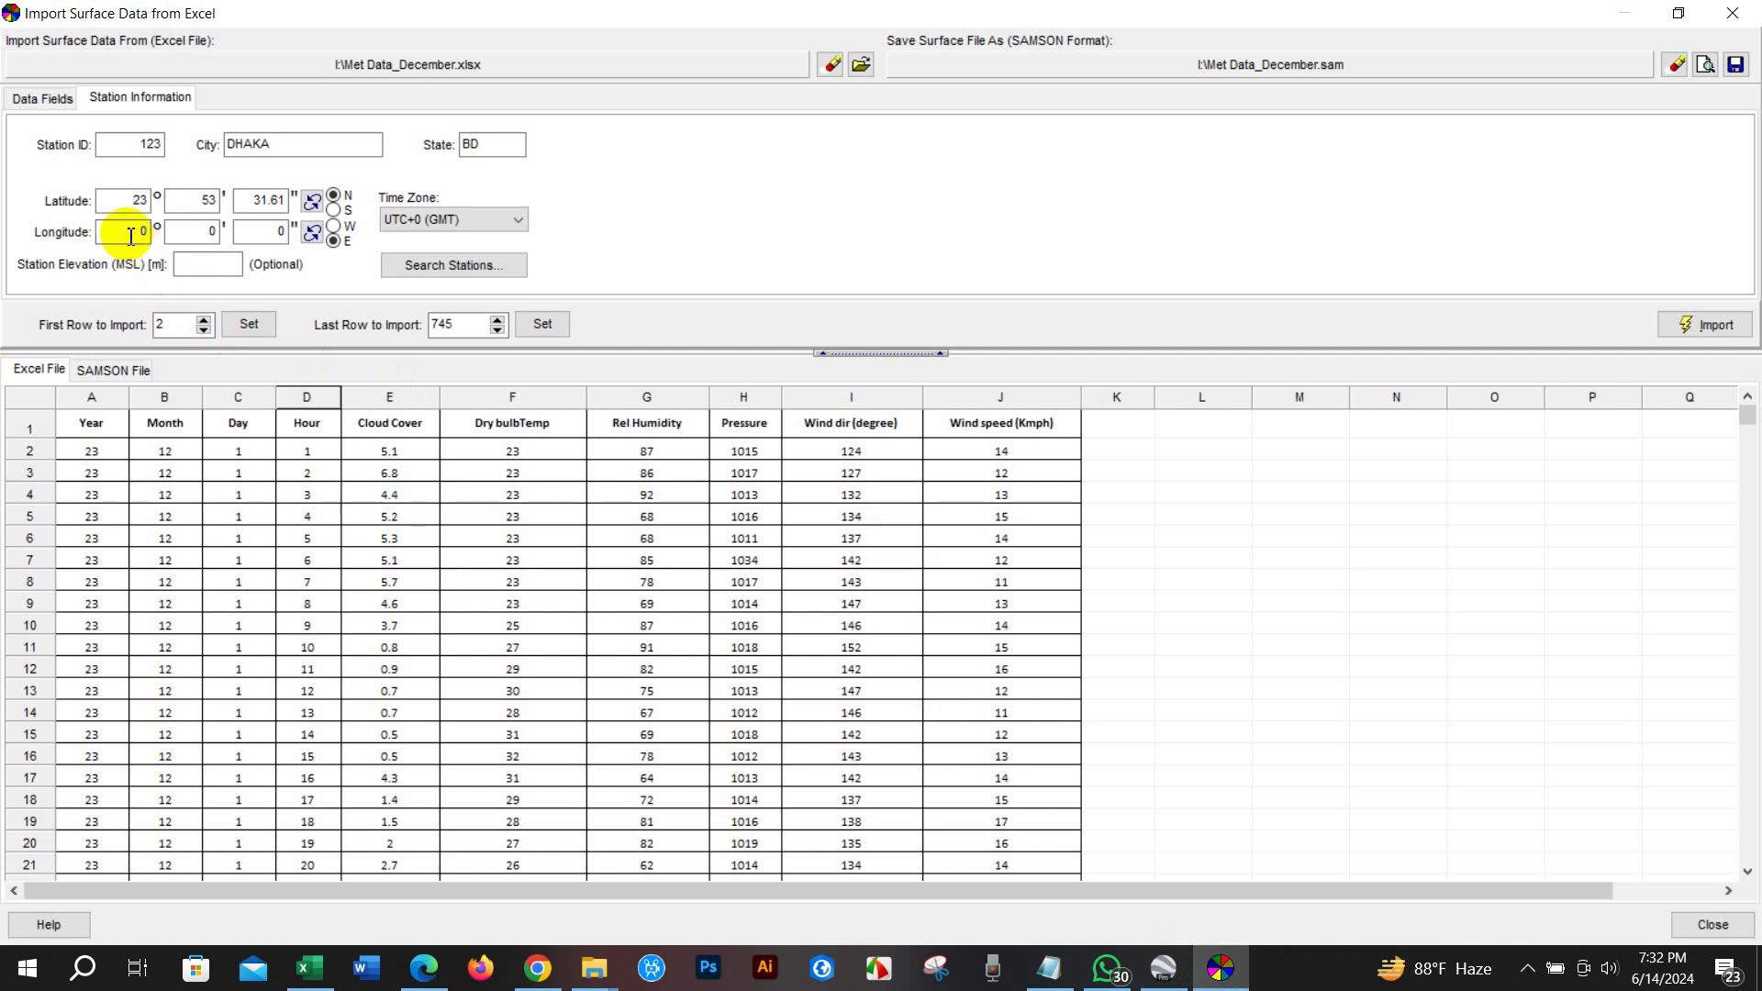
left_click_drag(143, 242, 92, 226)
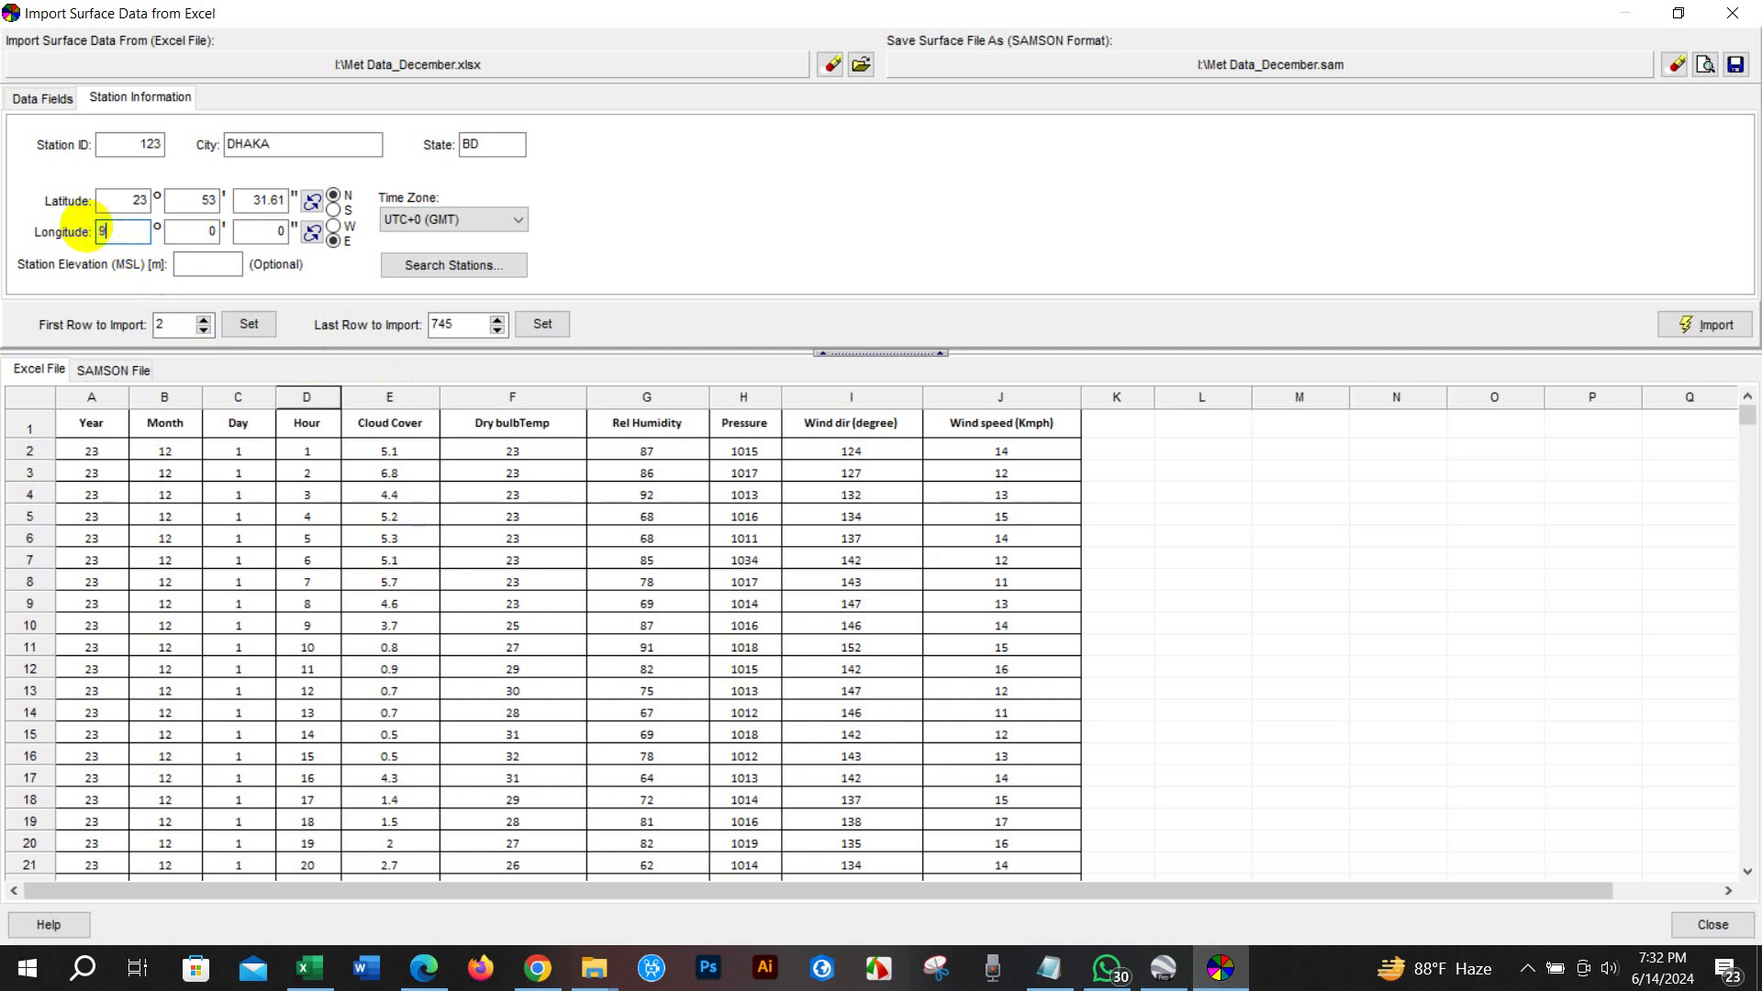
left_click(190, 231)
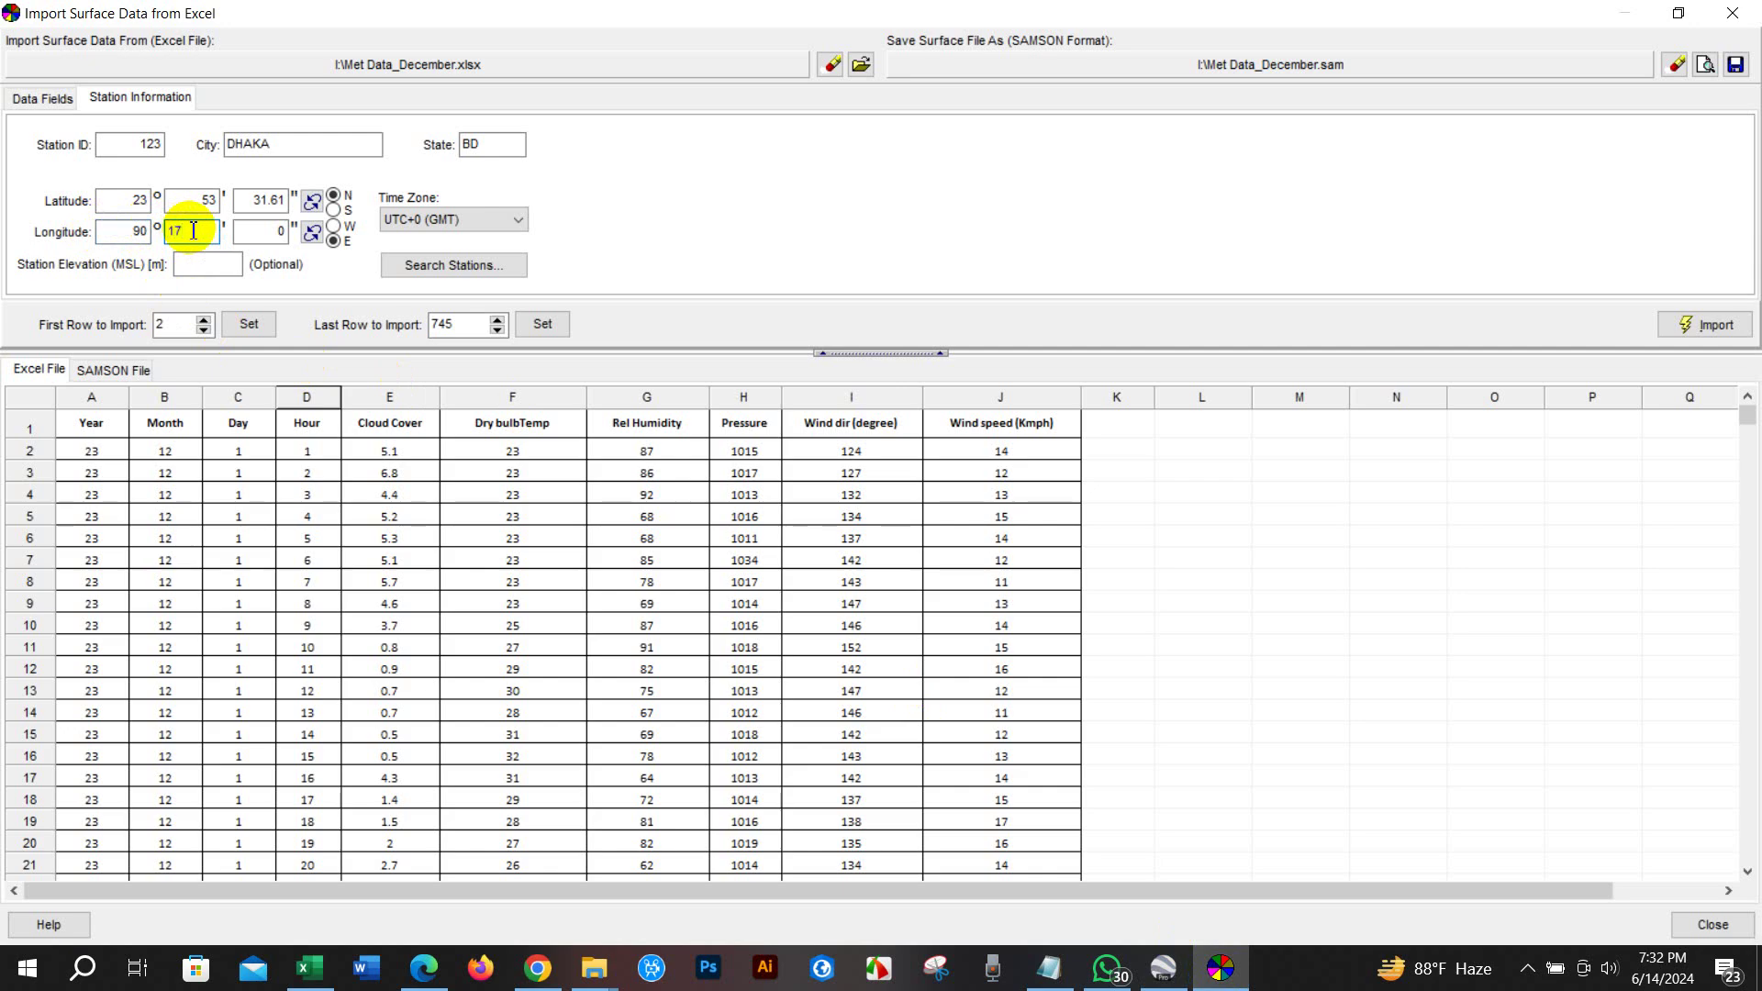
Check the placemark's longitude in Google Earth, then return to AERMET View and set the station longitude's seconds to 43.87
left_click(254, 230)
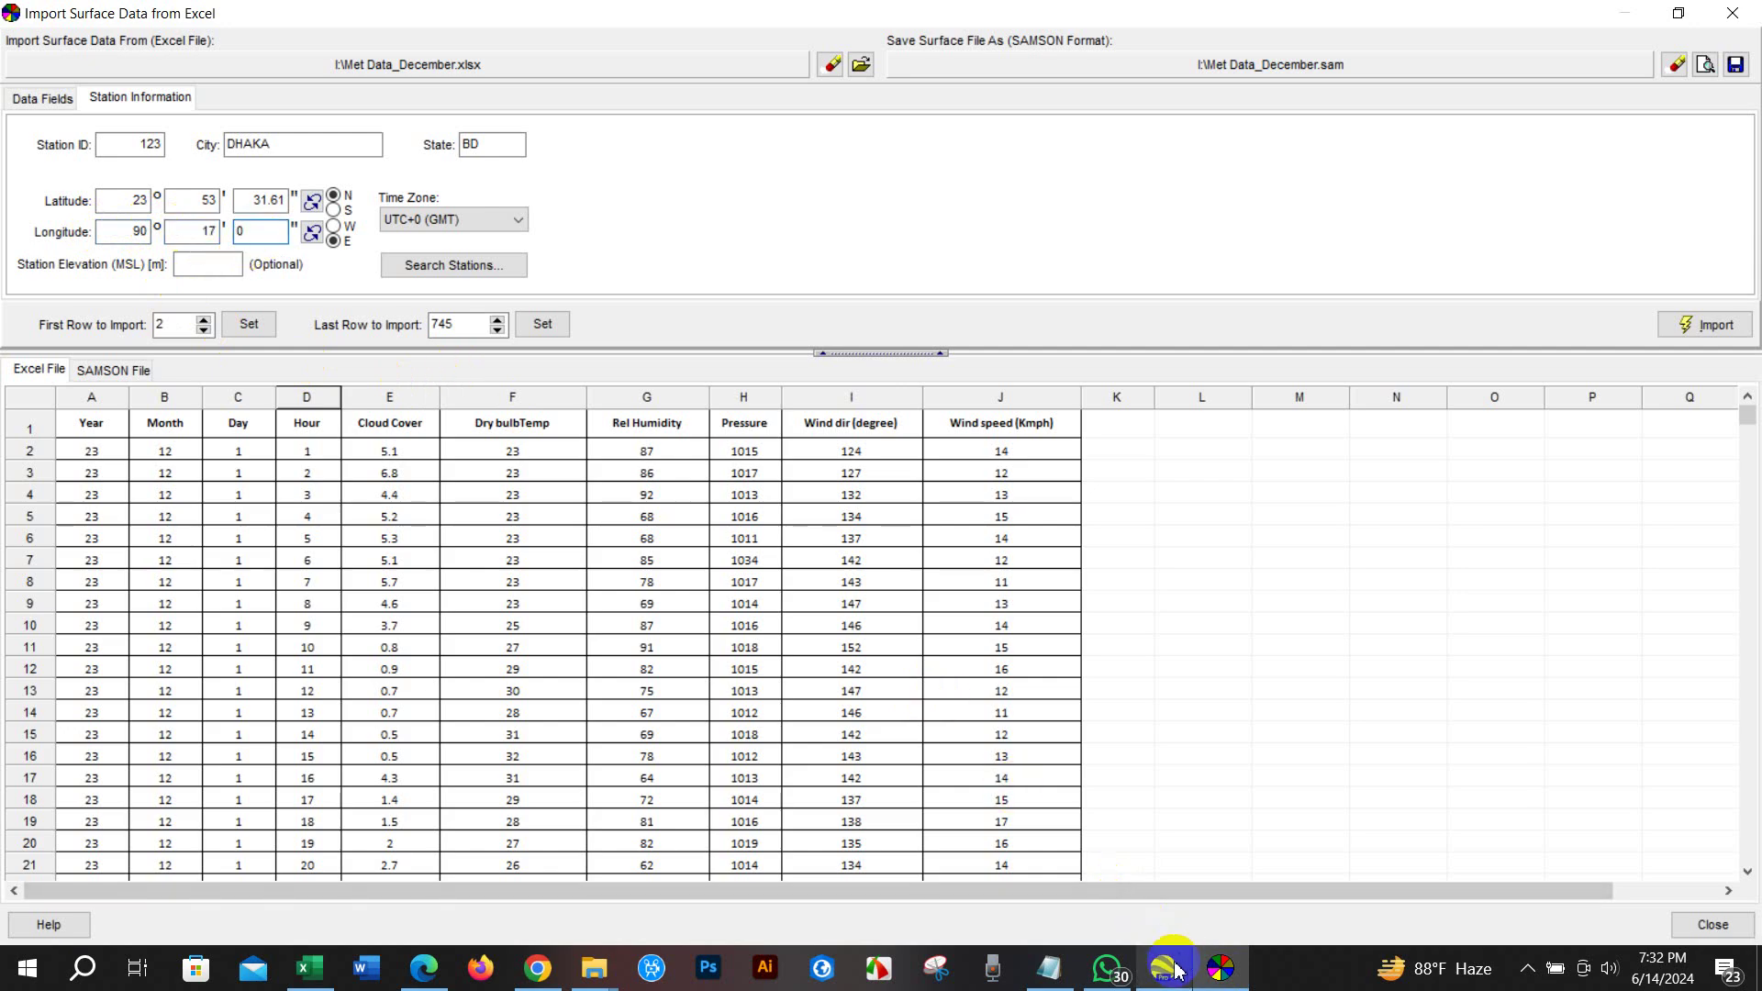
left_click(1166, 968)
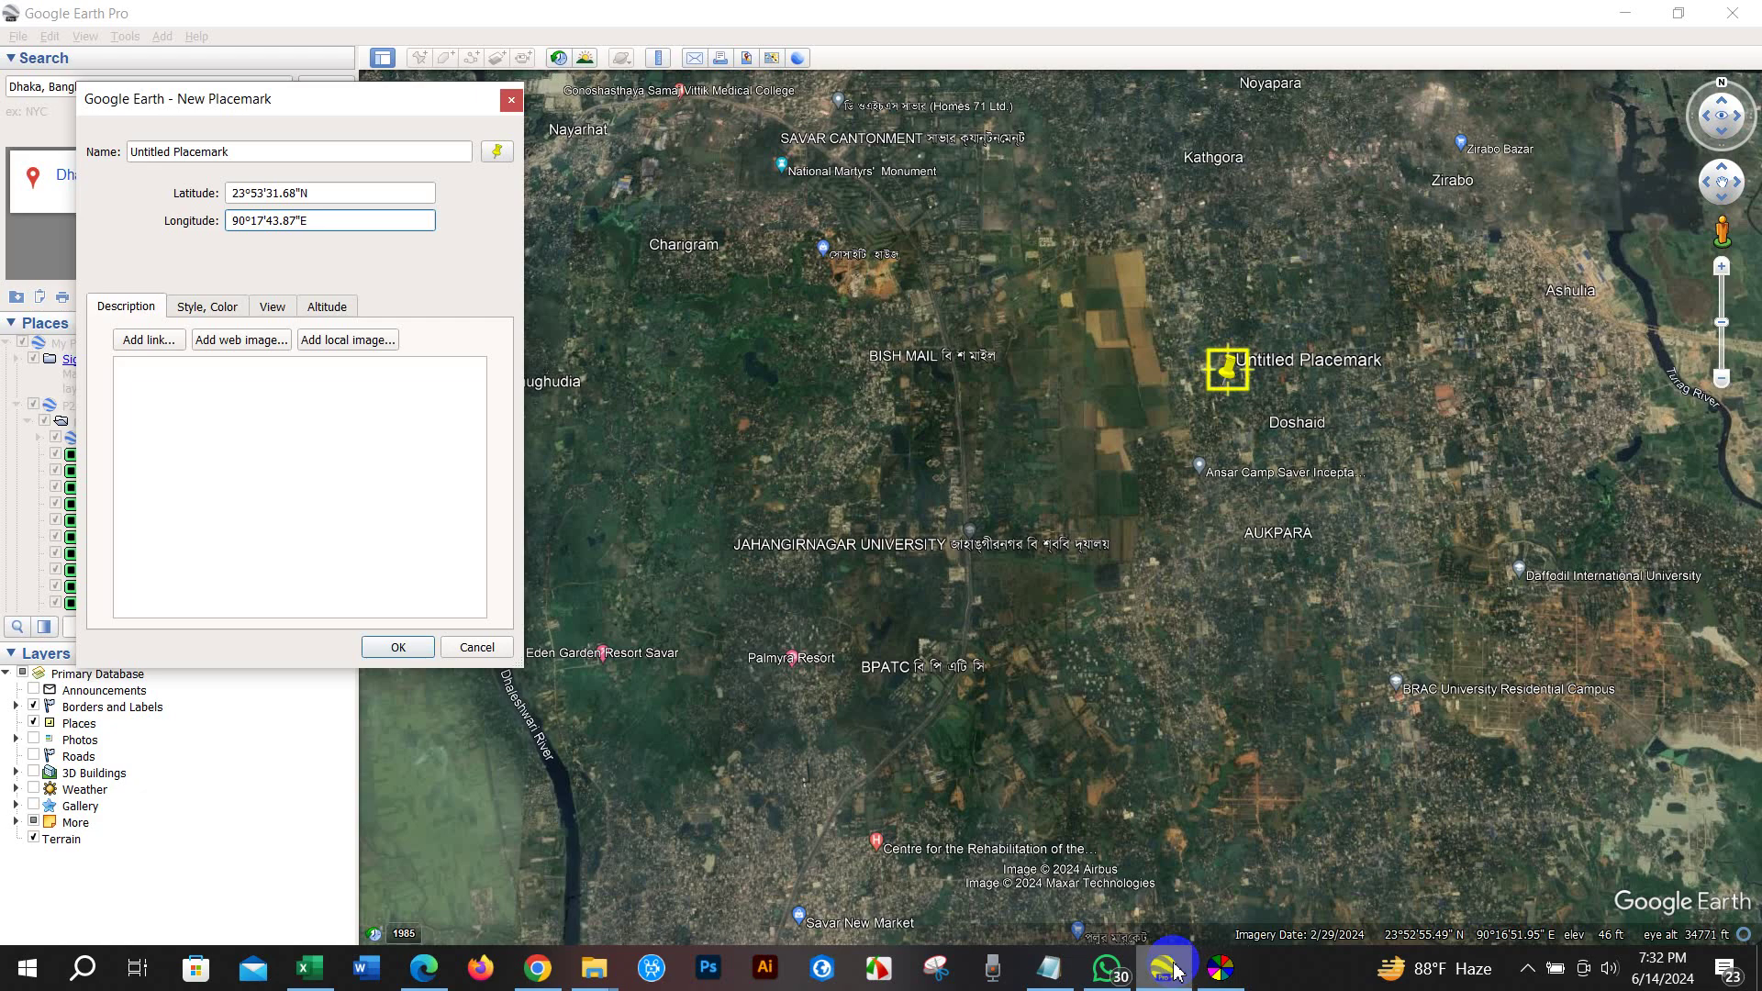
left_click(1174, 970)
left_click(1174, 970)
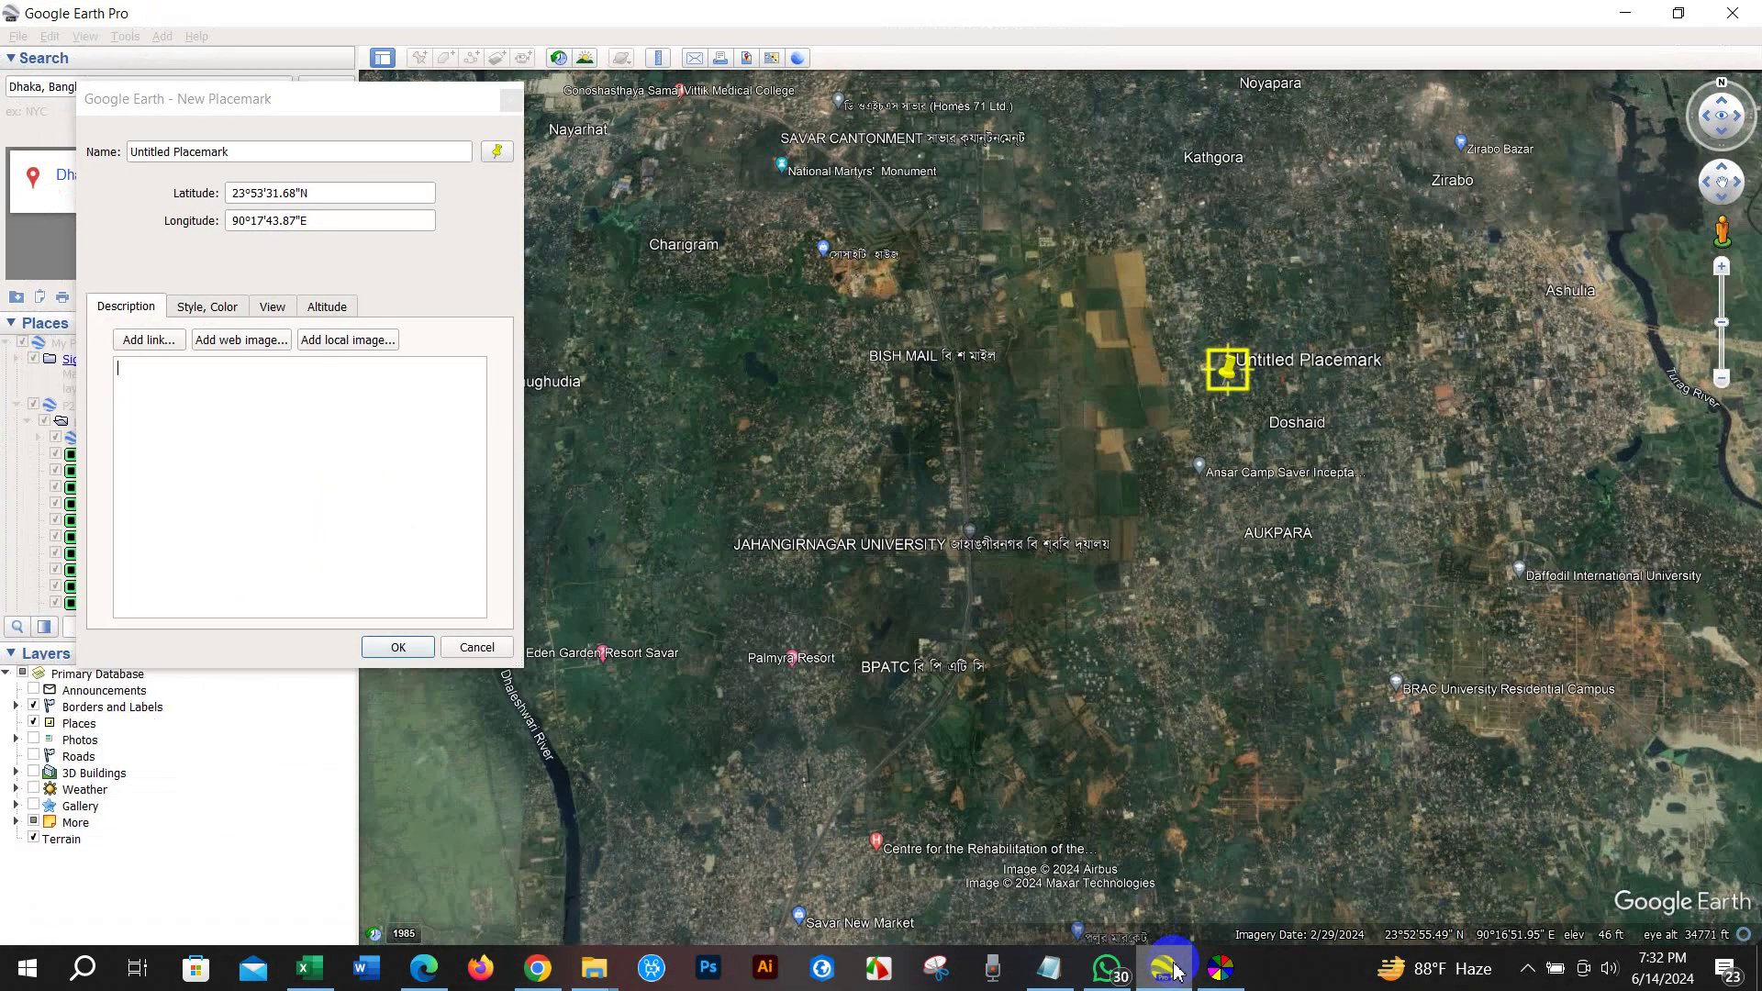
left_click(1174, 970)
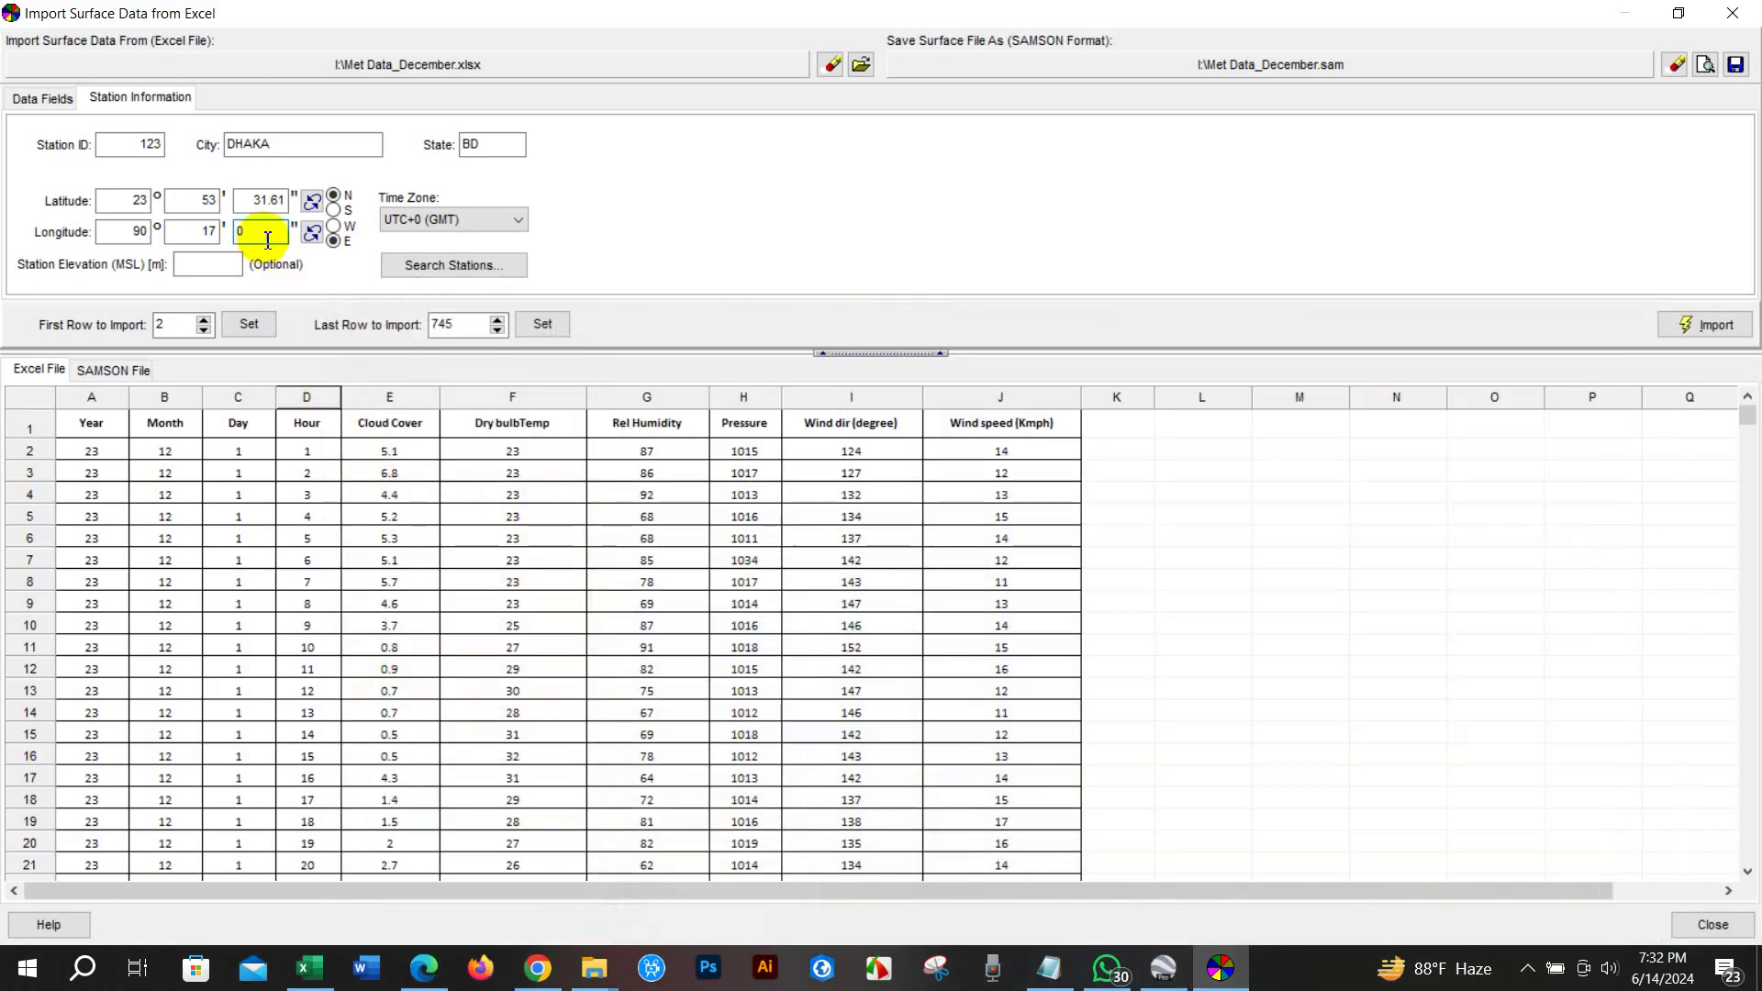
left_click(230, 231)
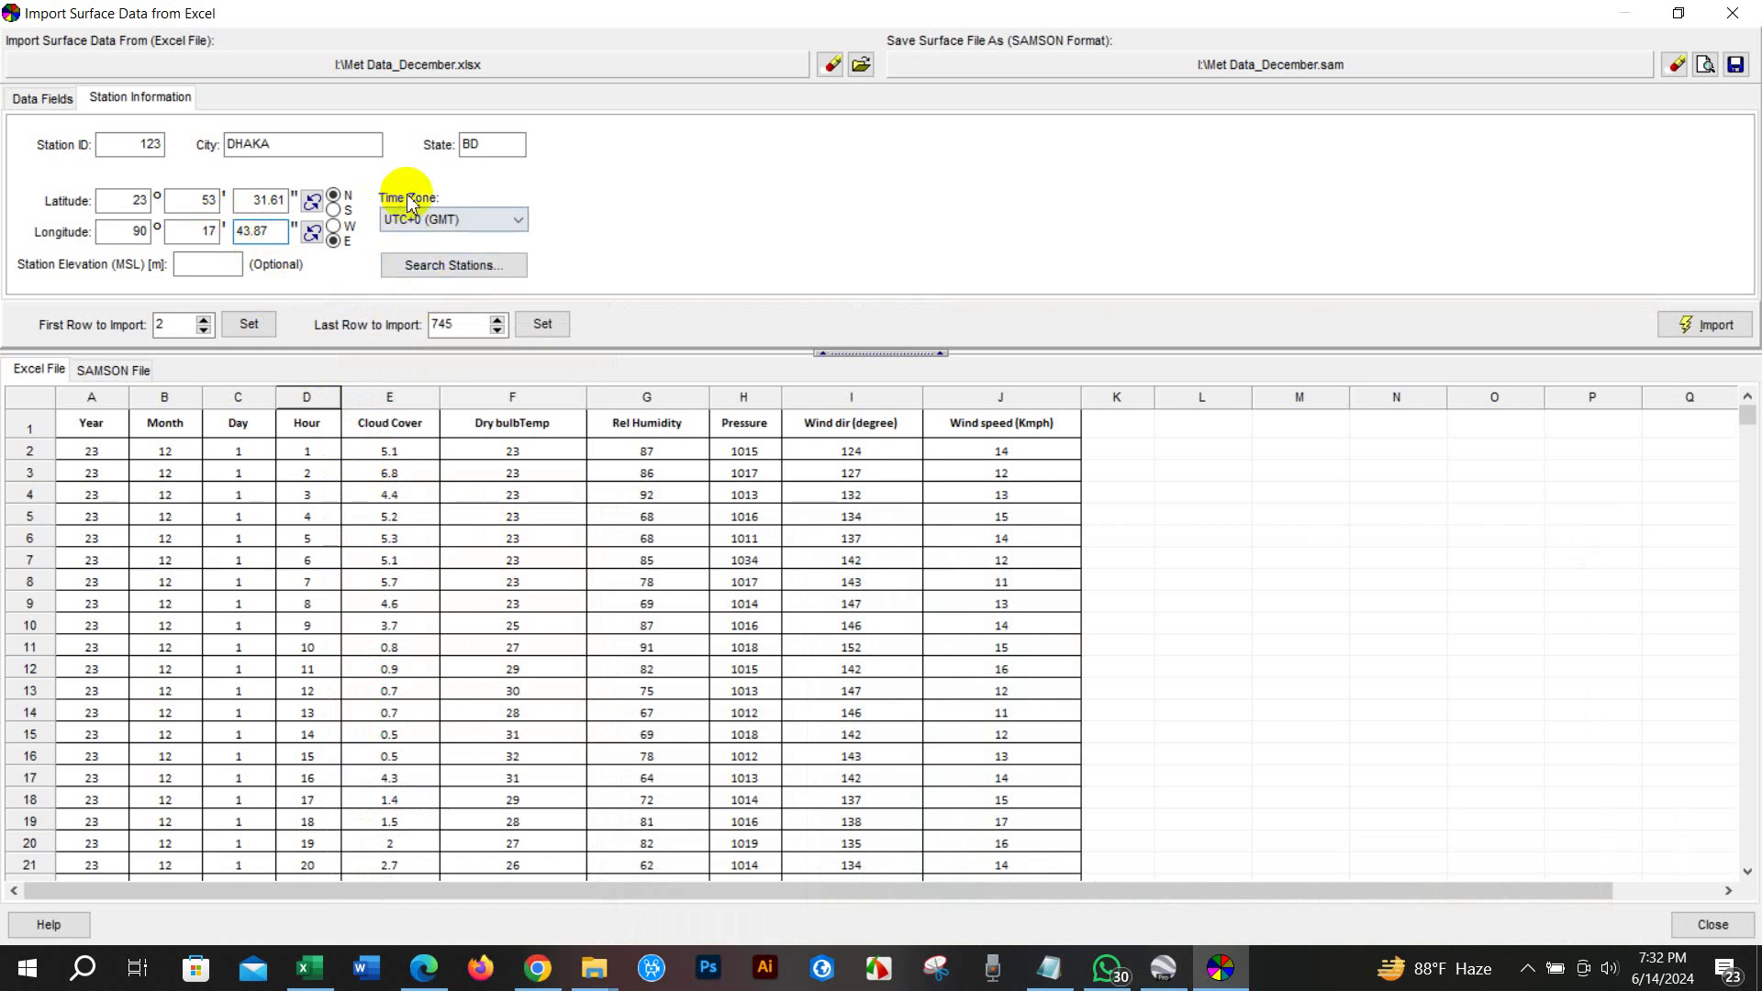
Set the station's time zone to UTC+6 (Almaty)
left_click(459, 221)
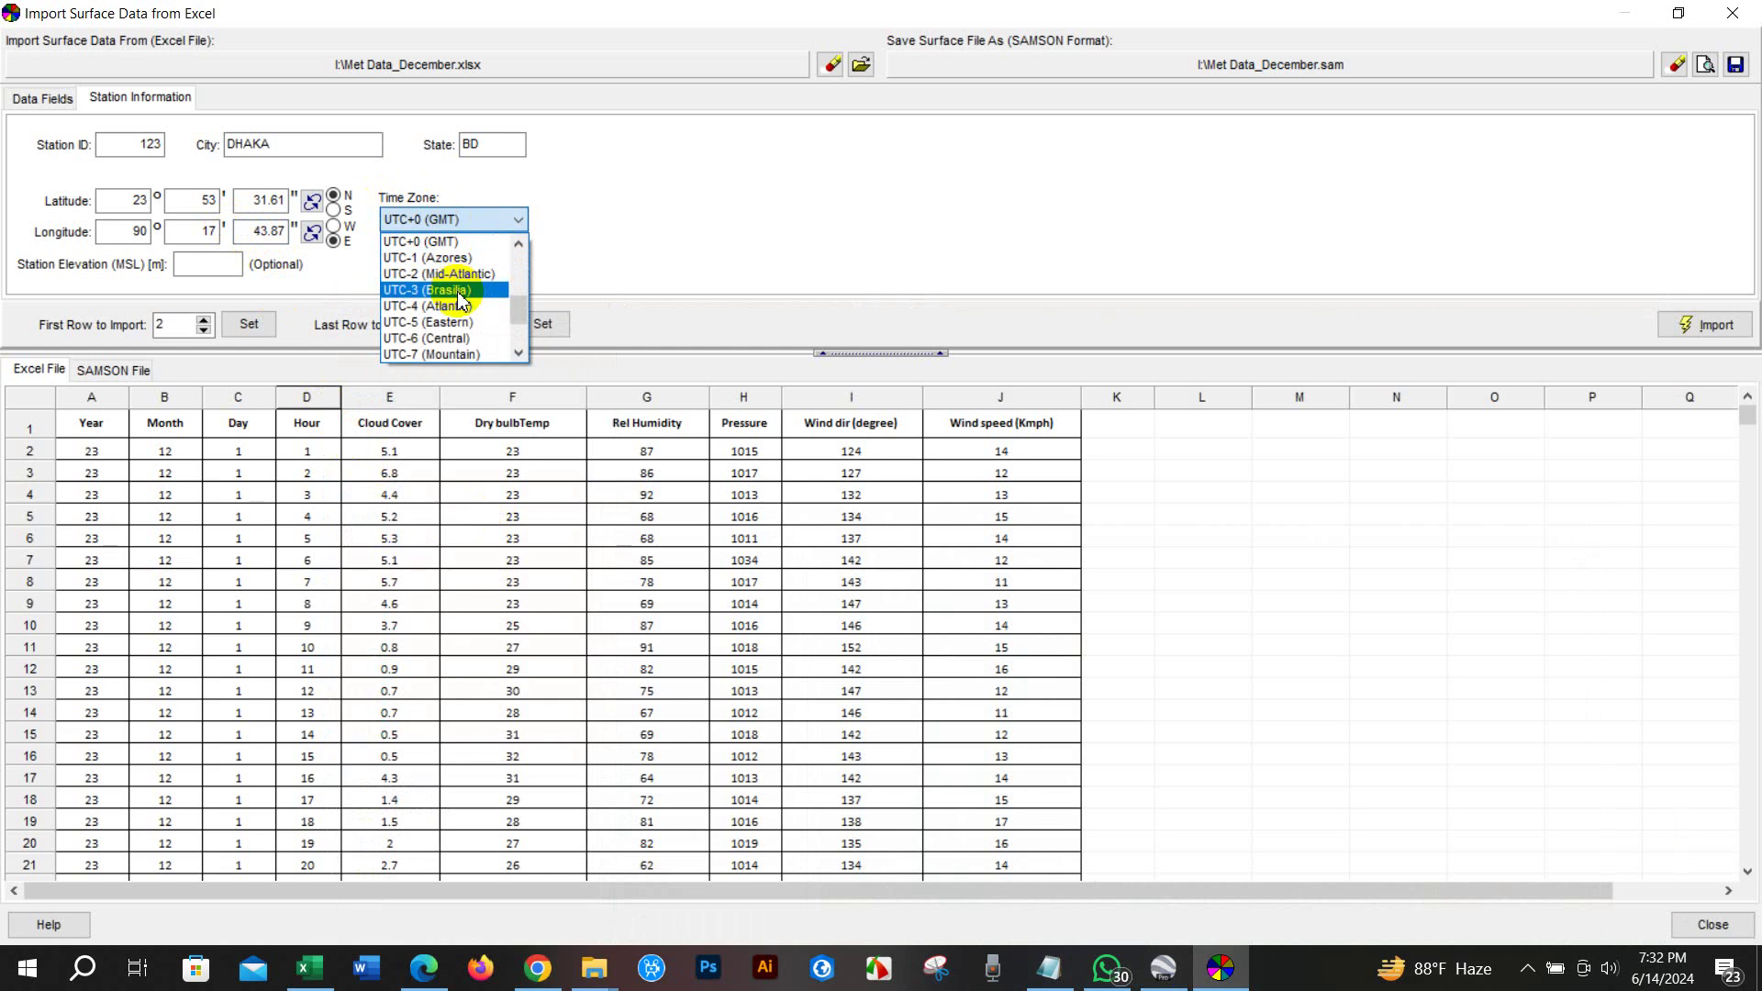
scroll(463, 328, "down", 1)
scroll(463, 328, "up", 5)
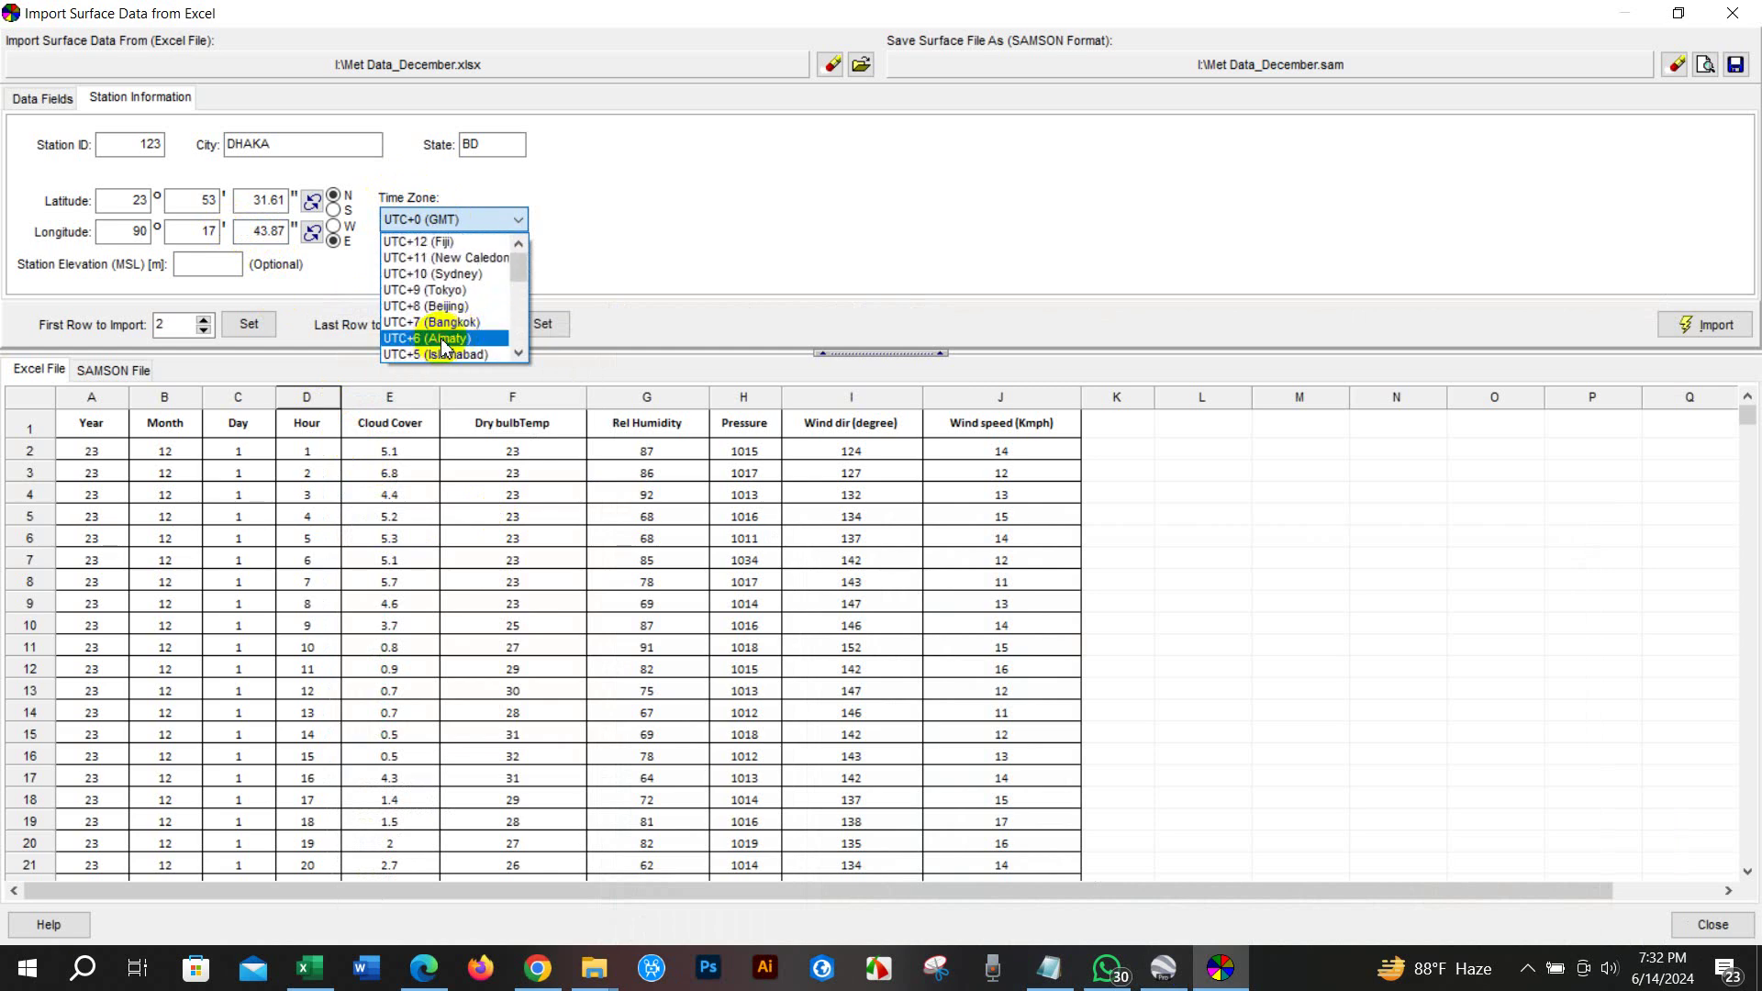
left_click(443, 340)
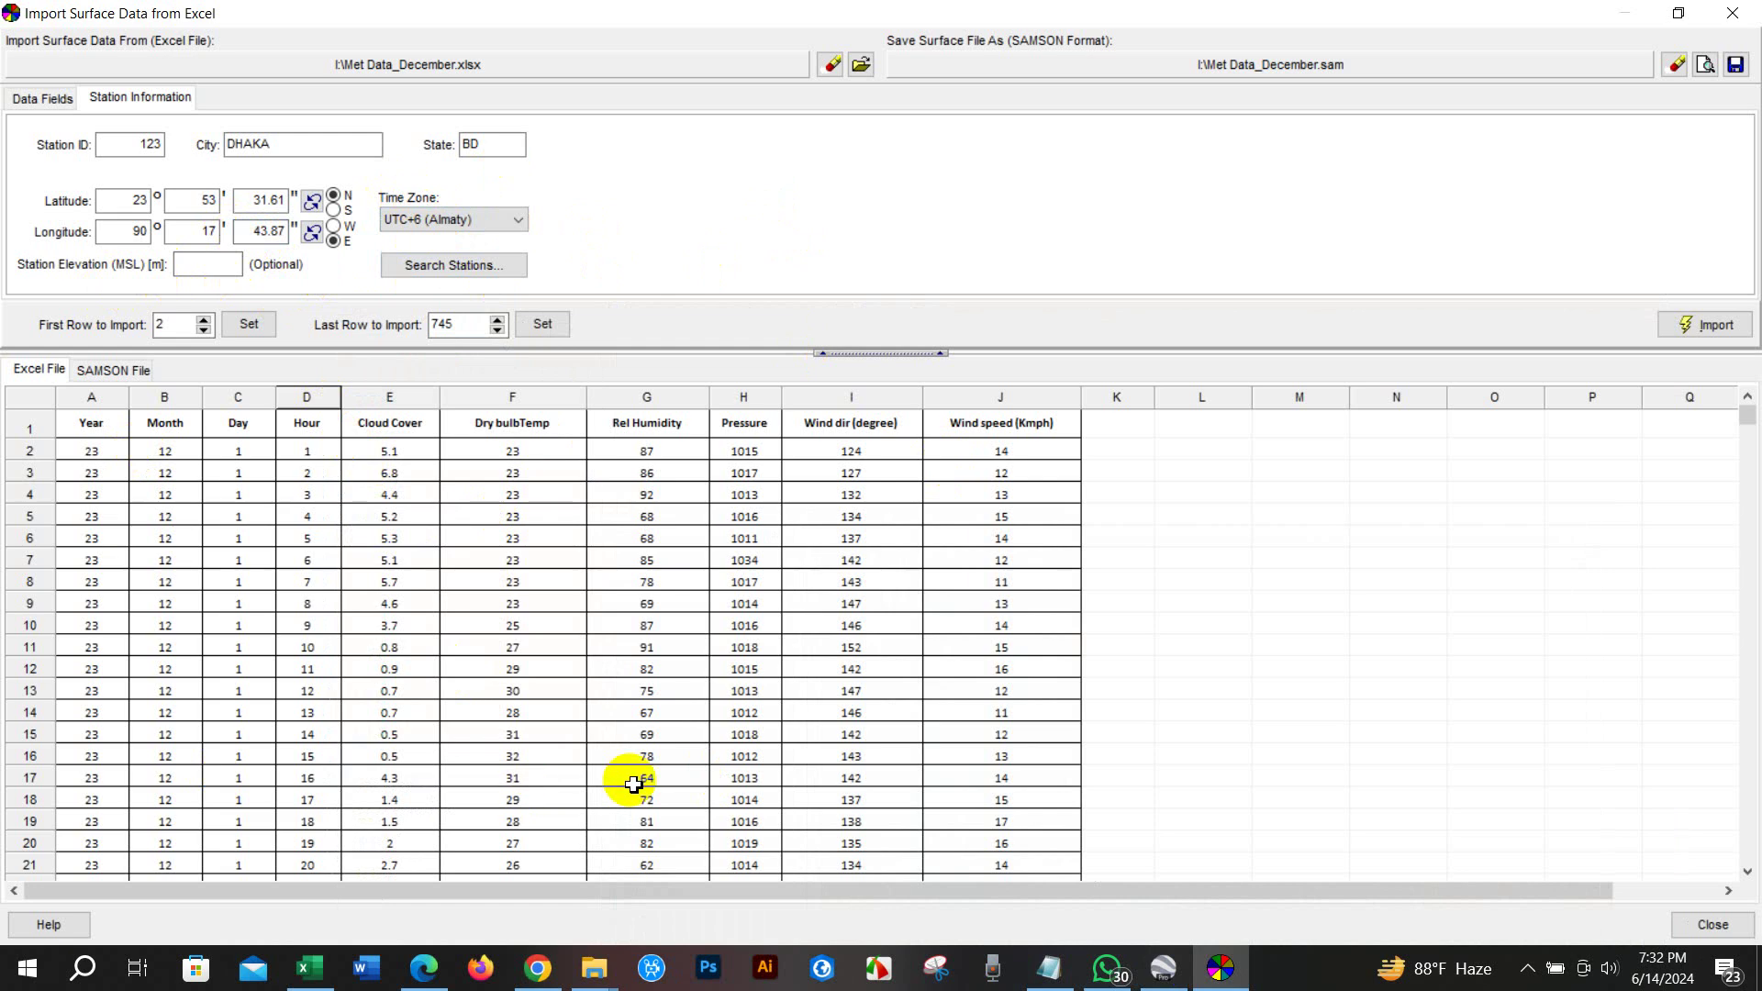
Import the Excel data into the SAMSON file Met Data_December.sam, look through the generated file in WordPad and close it
left_click(1716, 326)
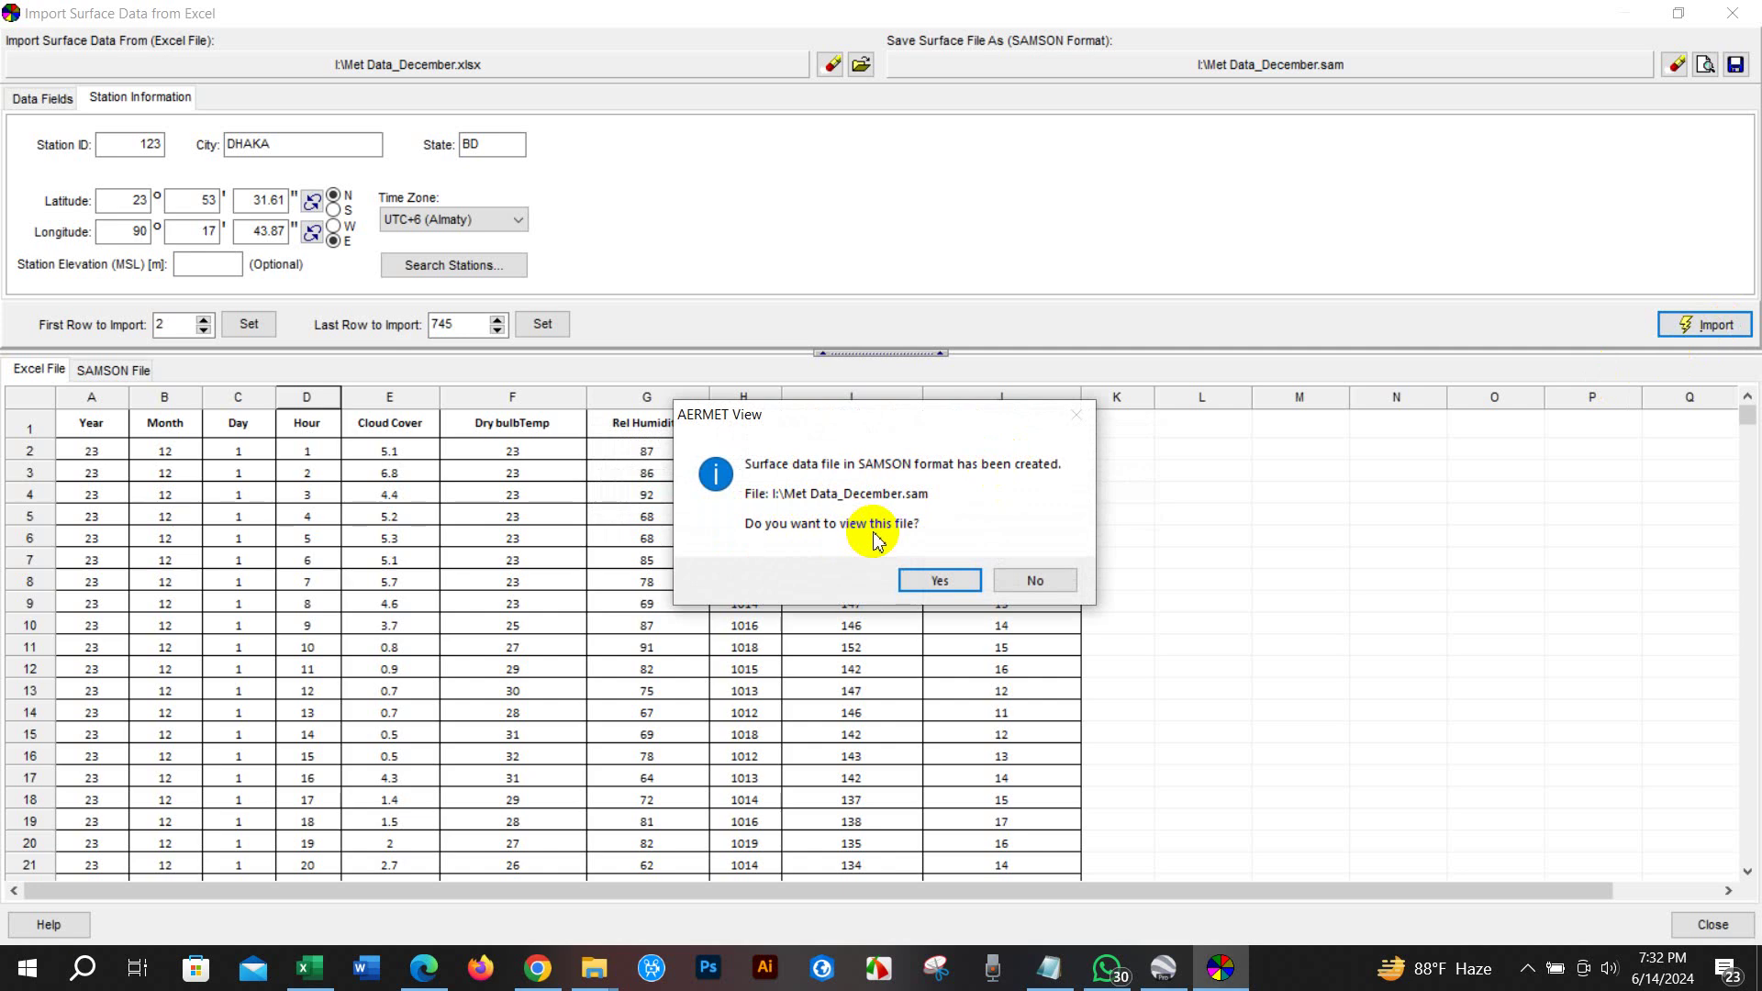
left_click(938, 584)
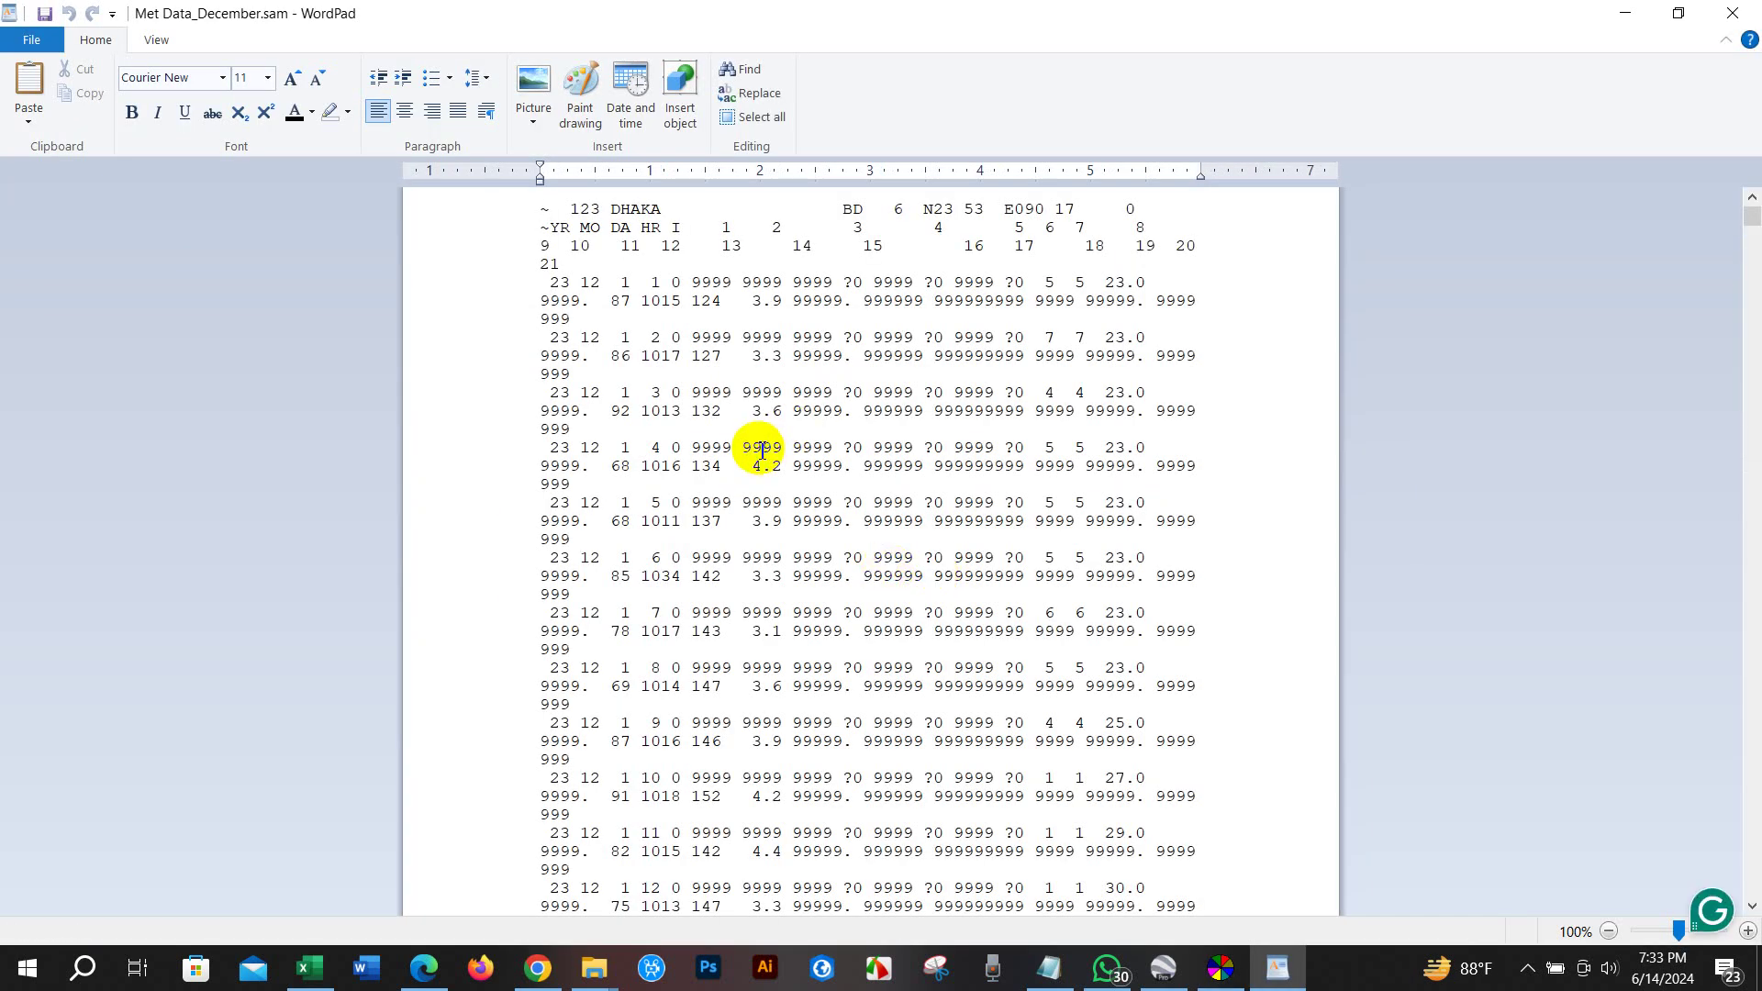
scroll(762, 450, "down", 20)
scroll(850, 452, "down", 20)
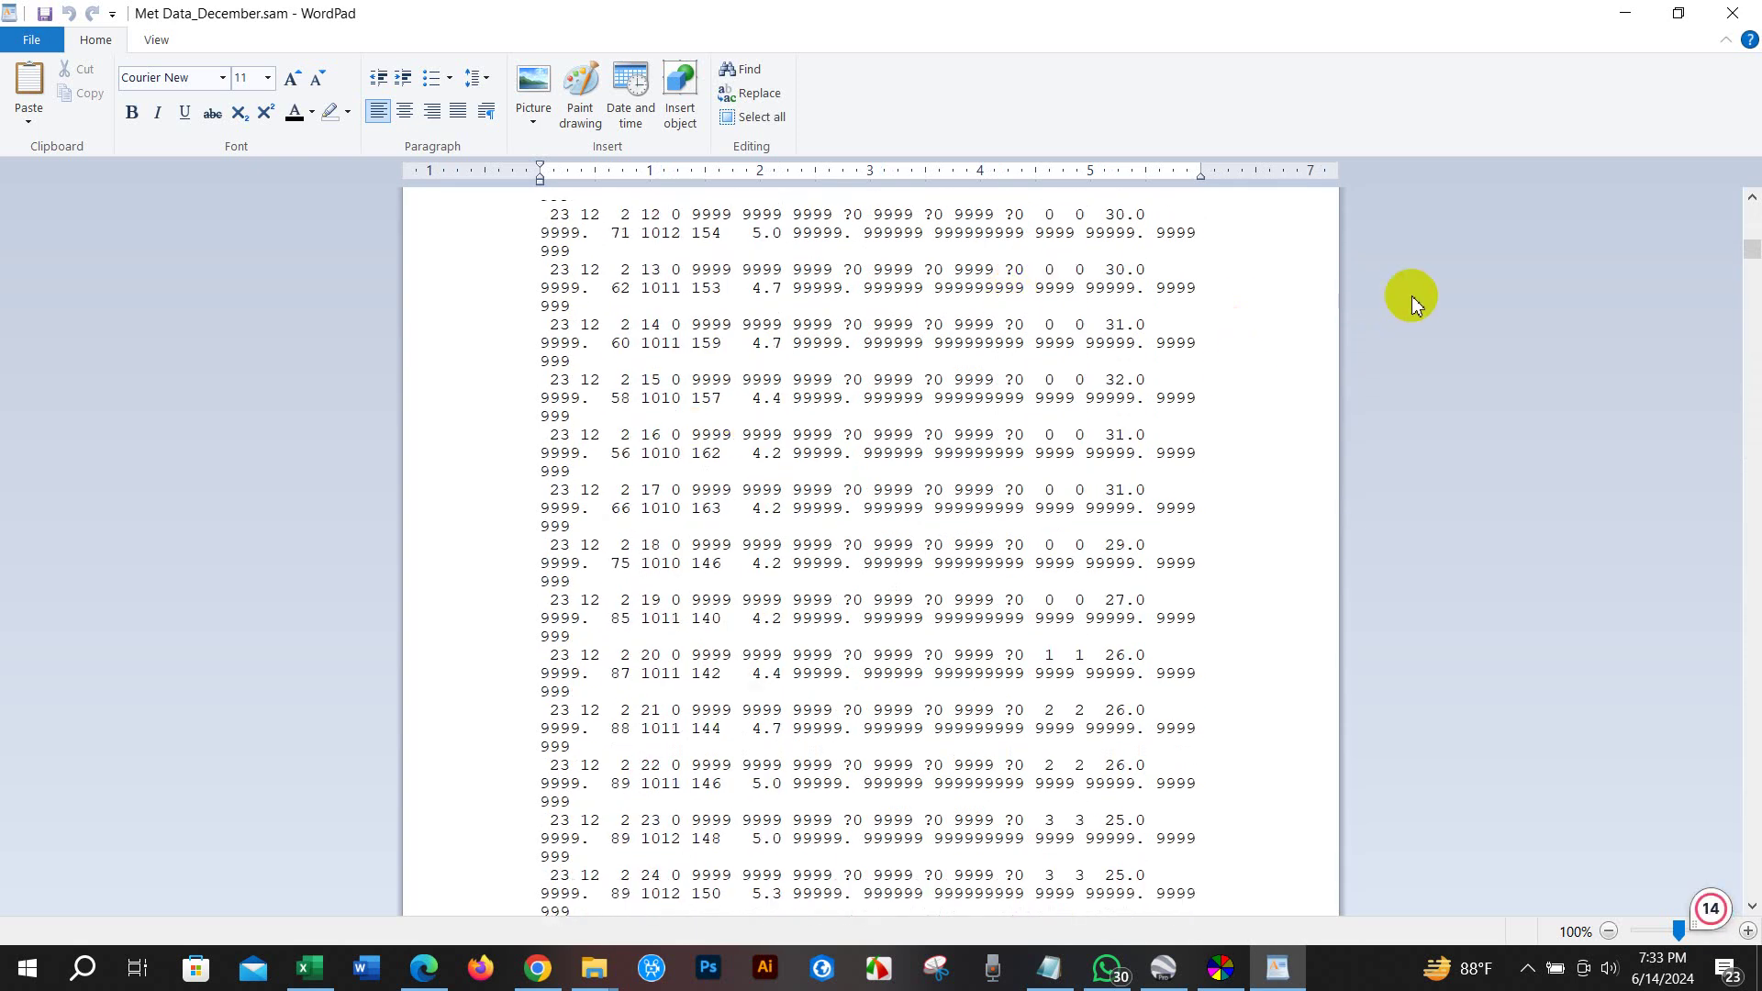
scroll(897, 453, "down", 20)
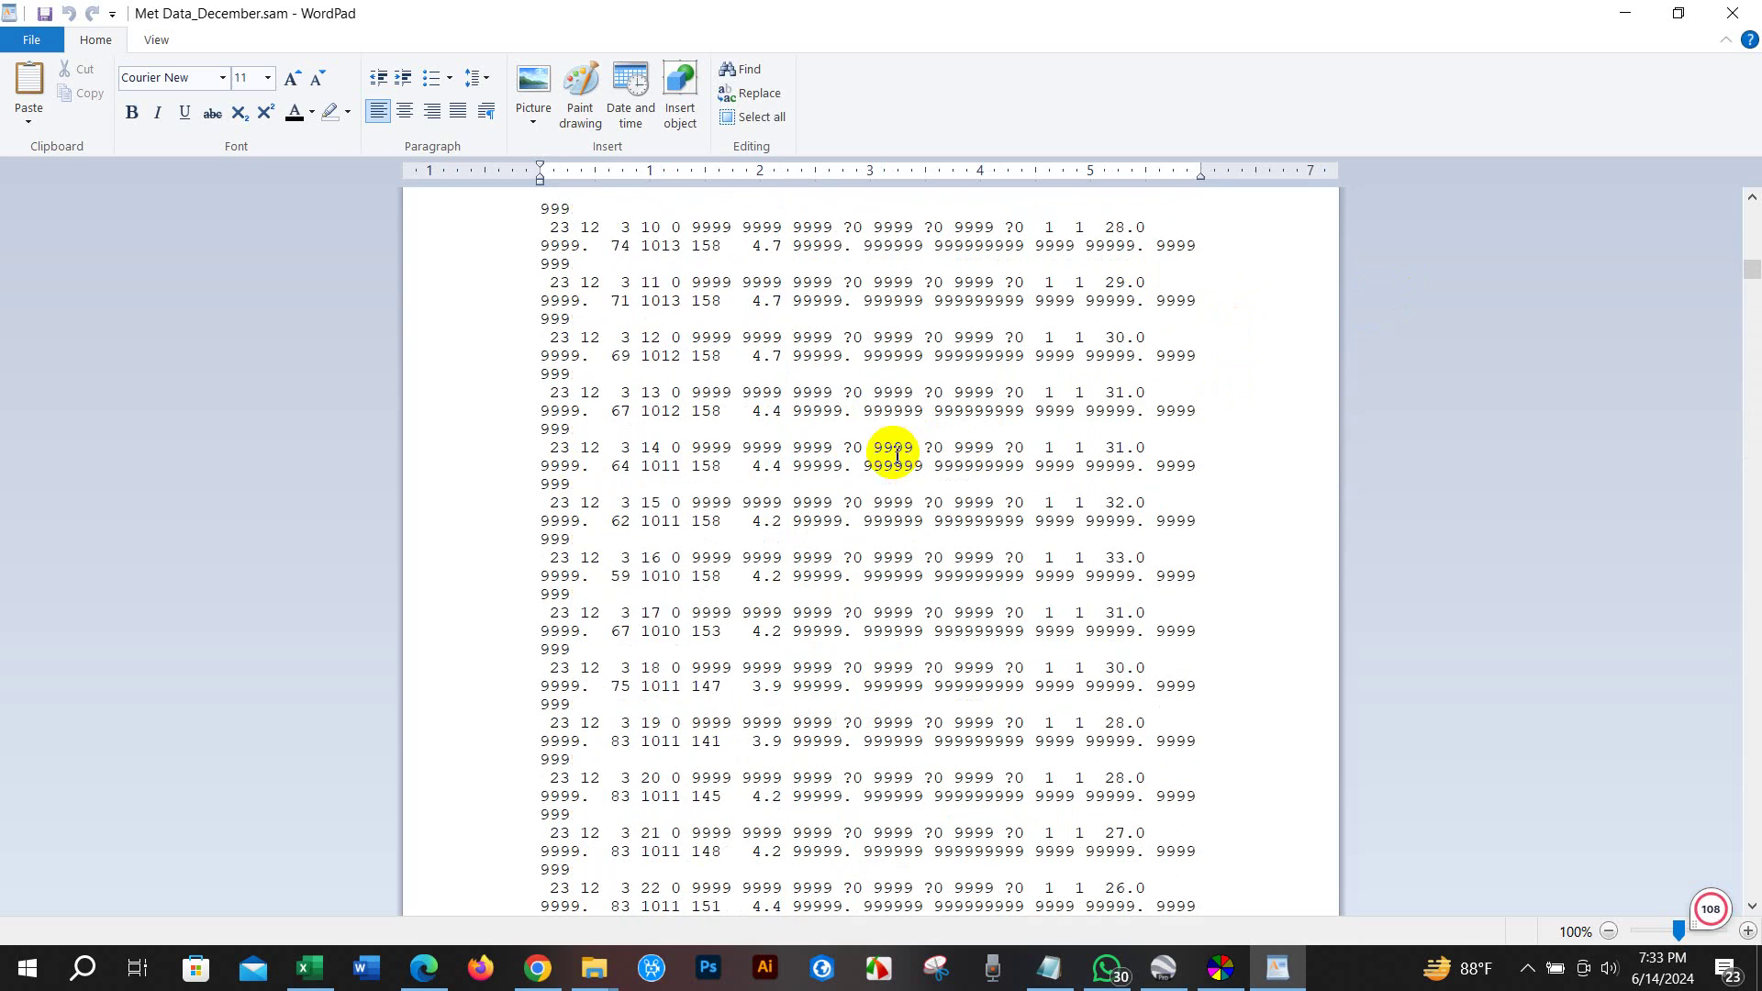
left_click_drag(1737, 287, 1714, 181)
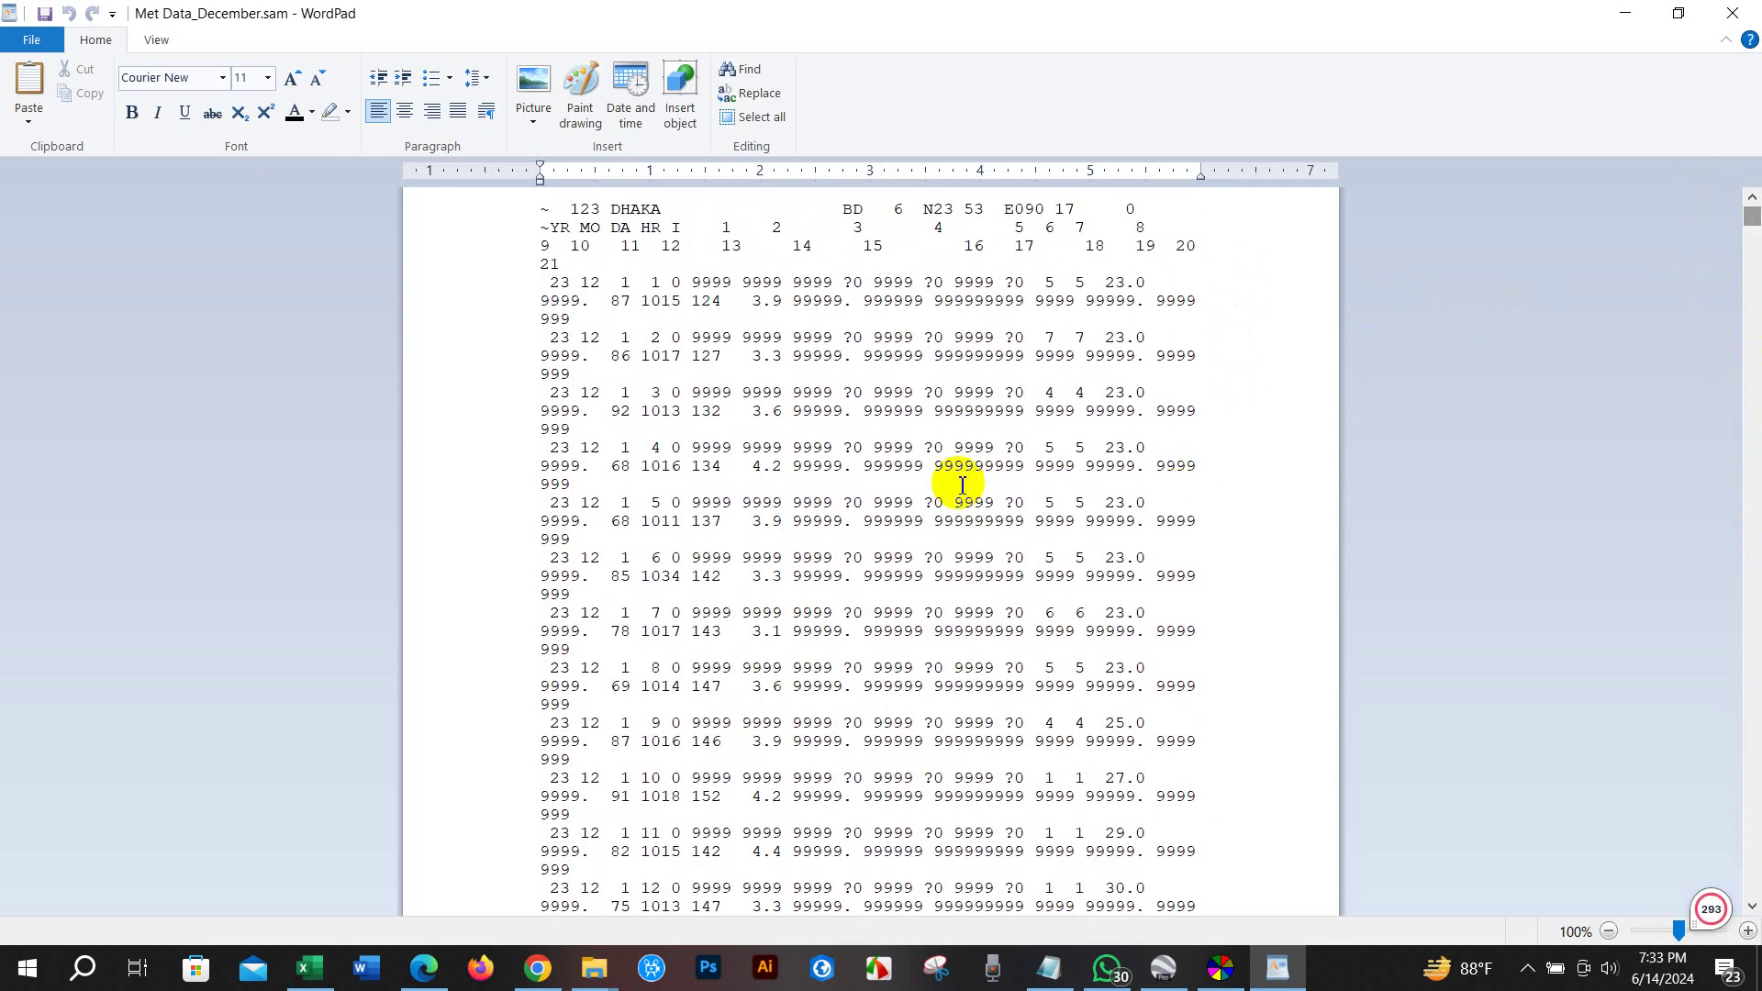
left_click(1732, 13)
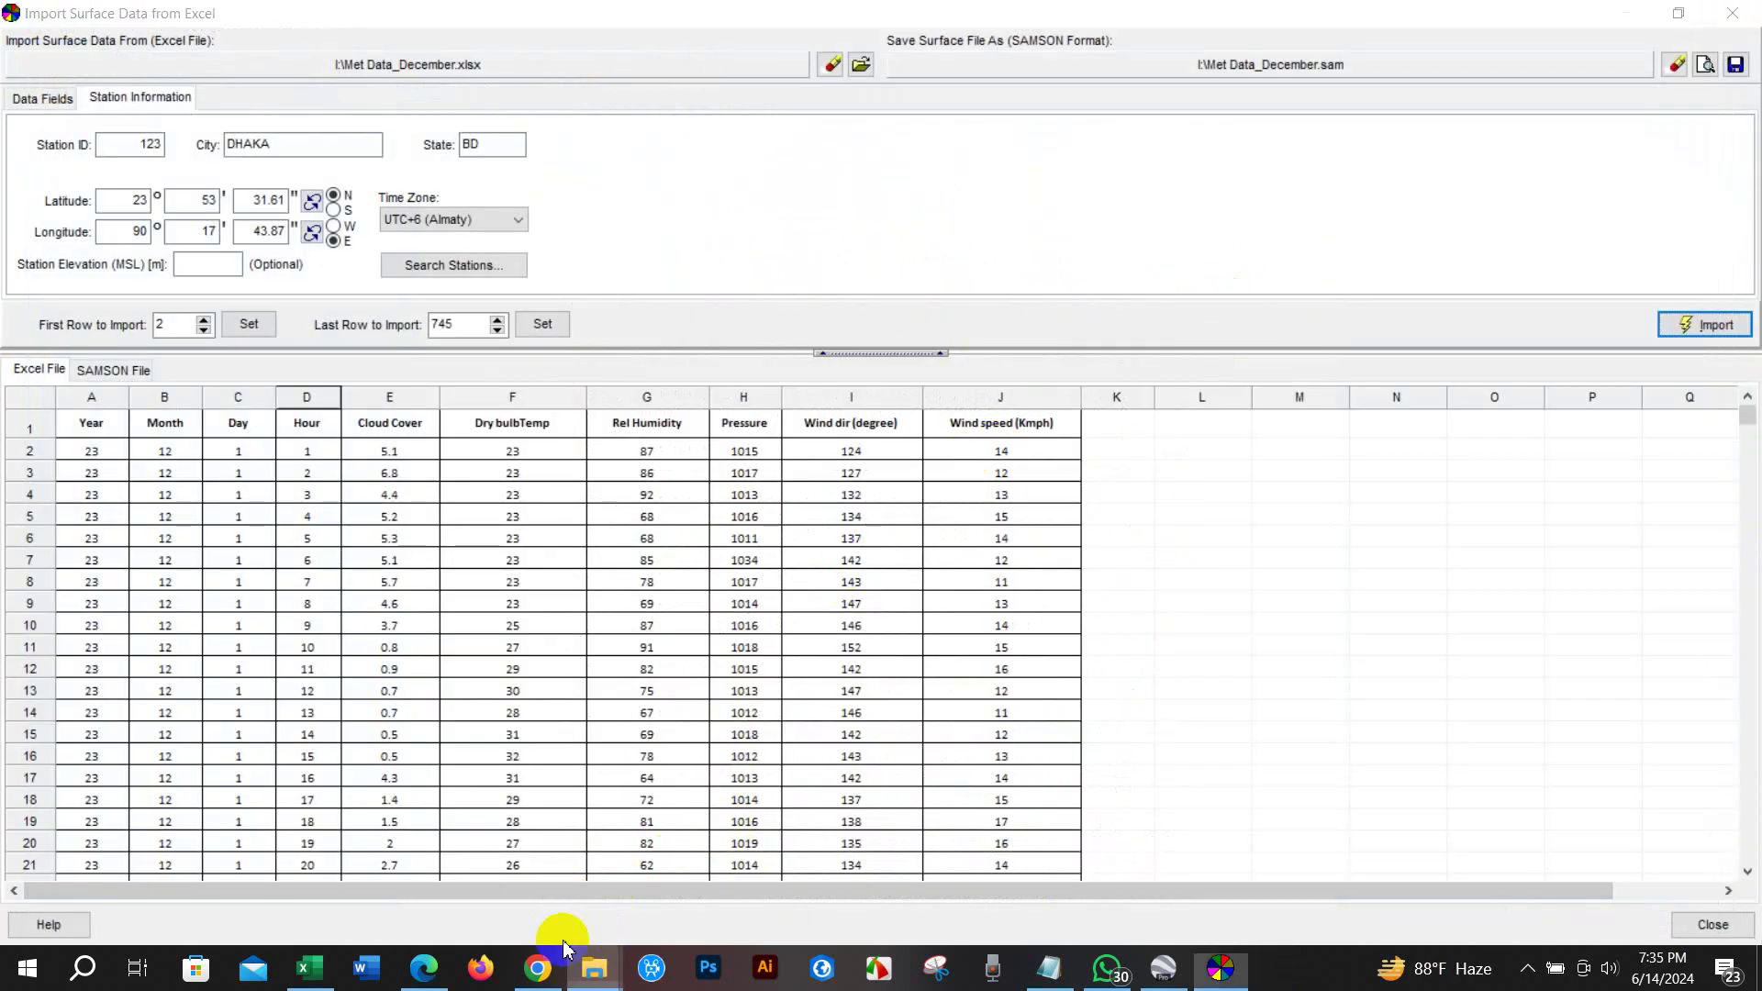
Switch to File Explorer, locate Met Data_December.sam on the Research (I:) drive, and return to AERMET View
left_click(595, 968)
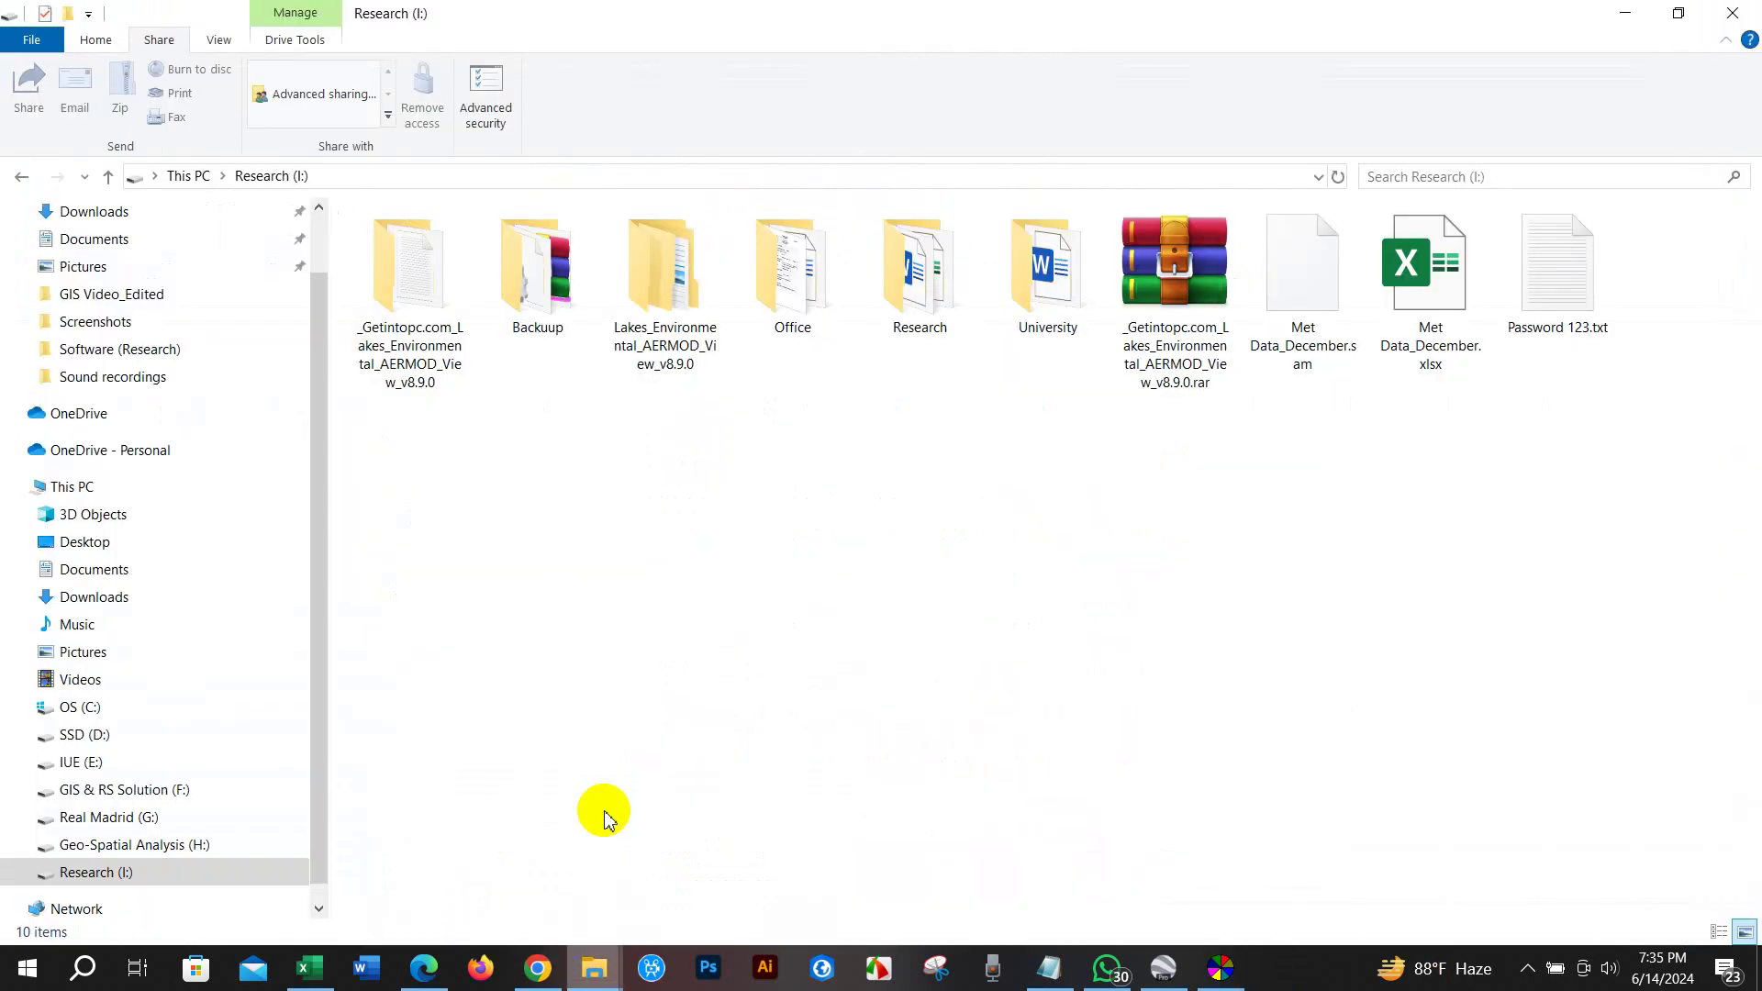
left_click(1307, 349)
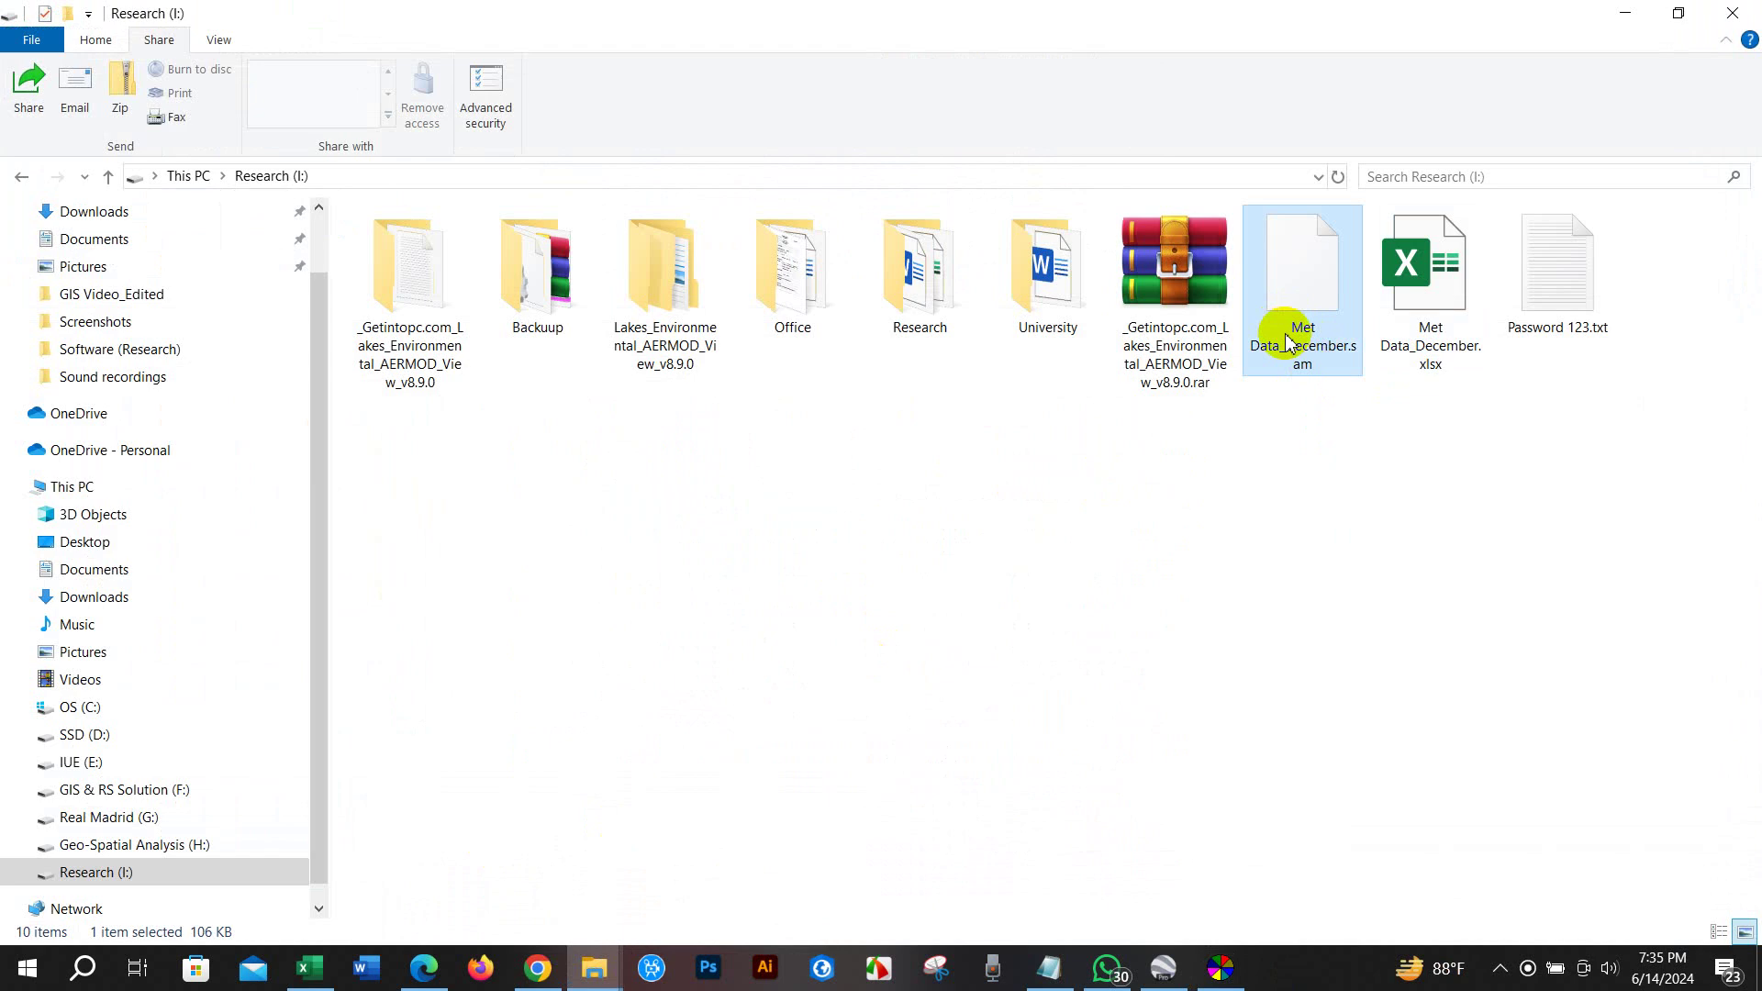
left_click(1220, 968)
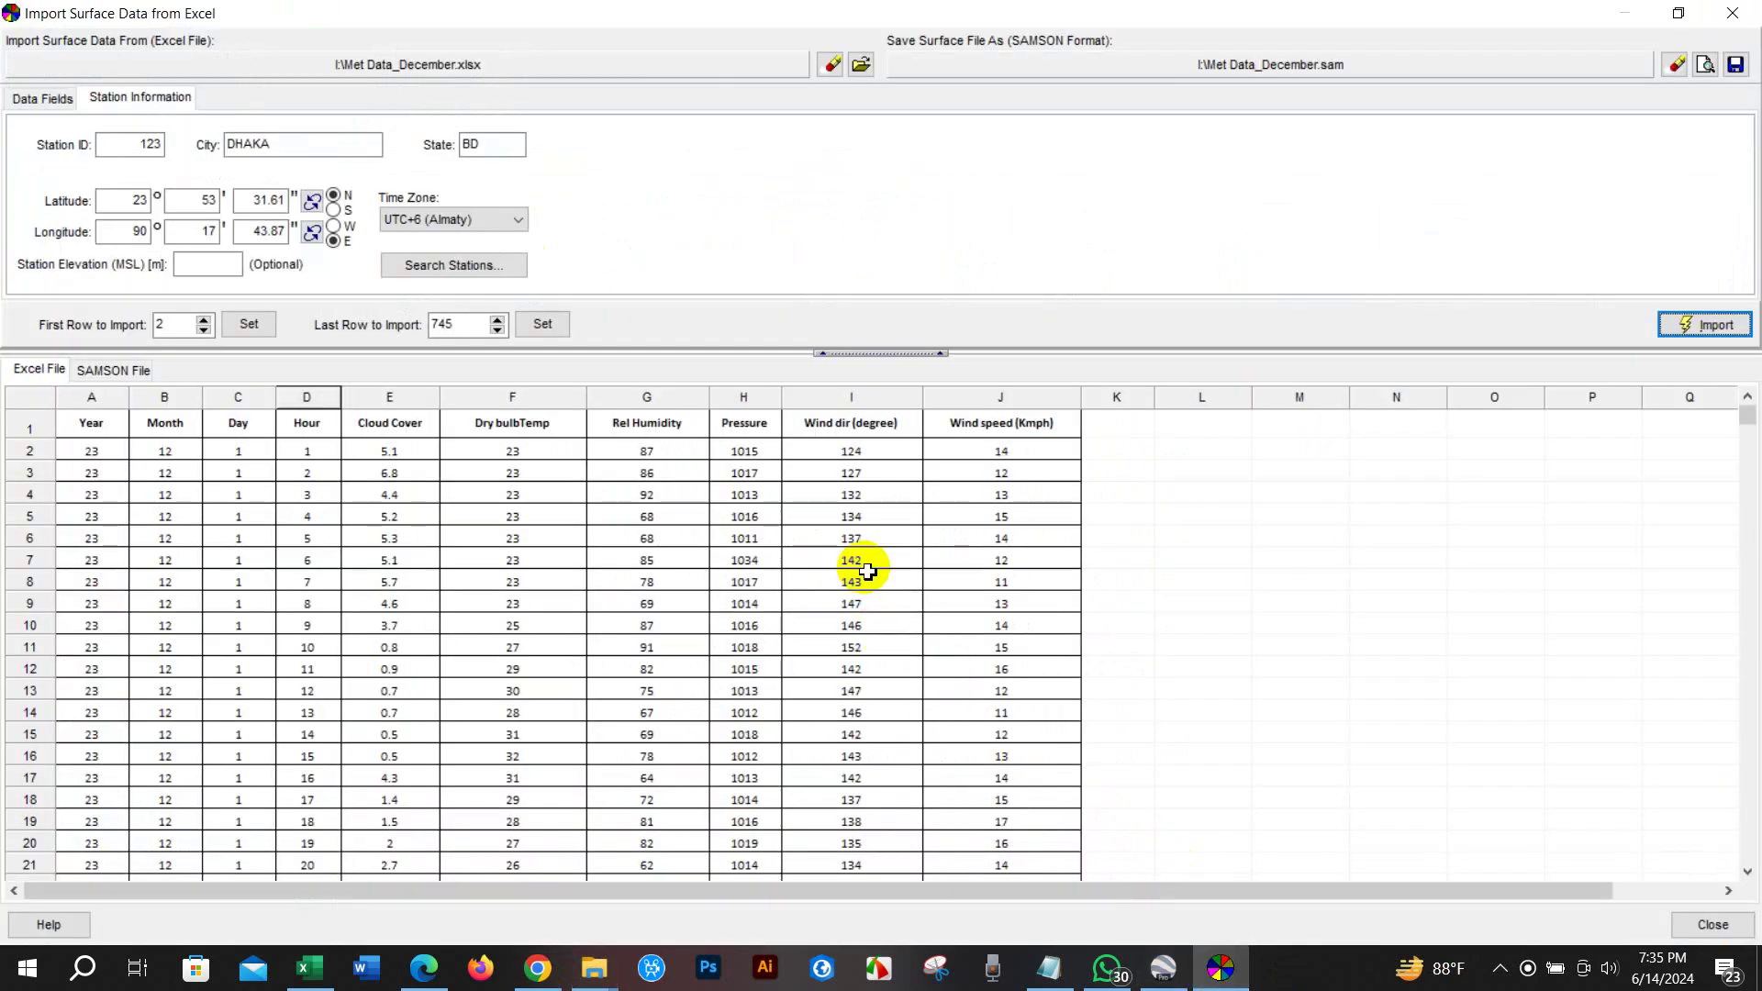
Close the Excel import window and set the hourly surface data file format to SAMSON
left_click(1676, 924)
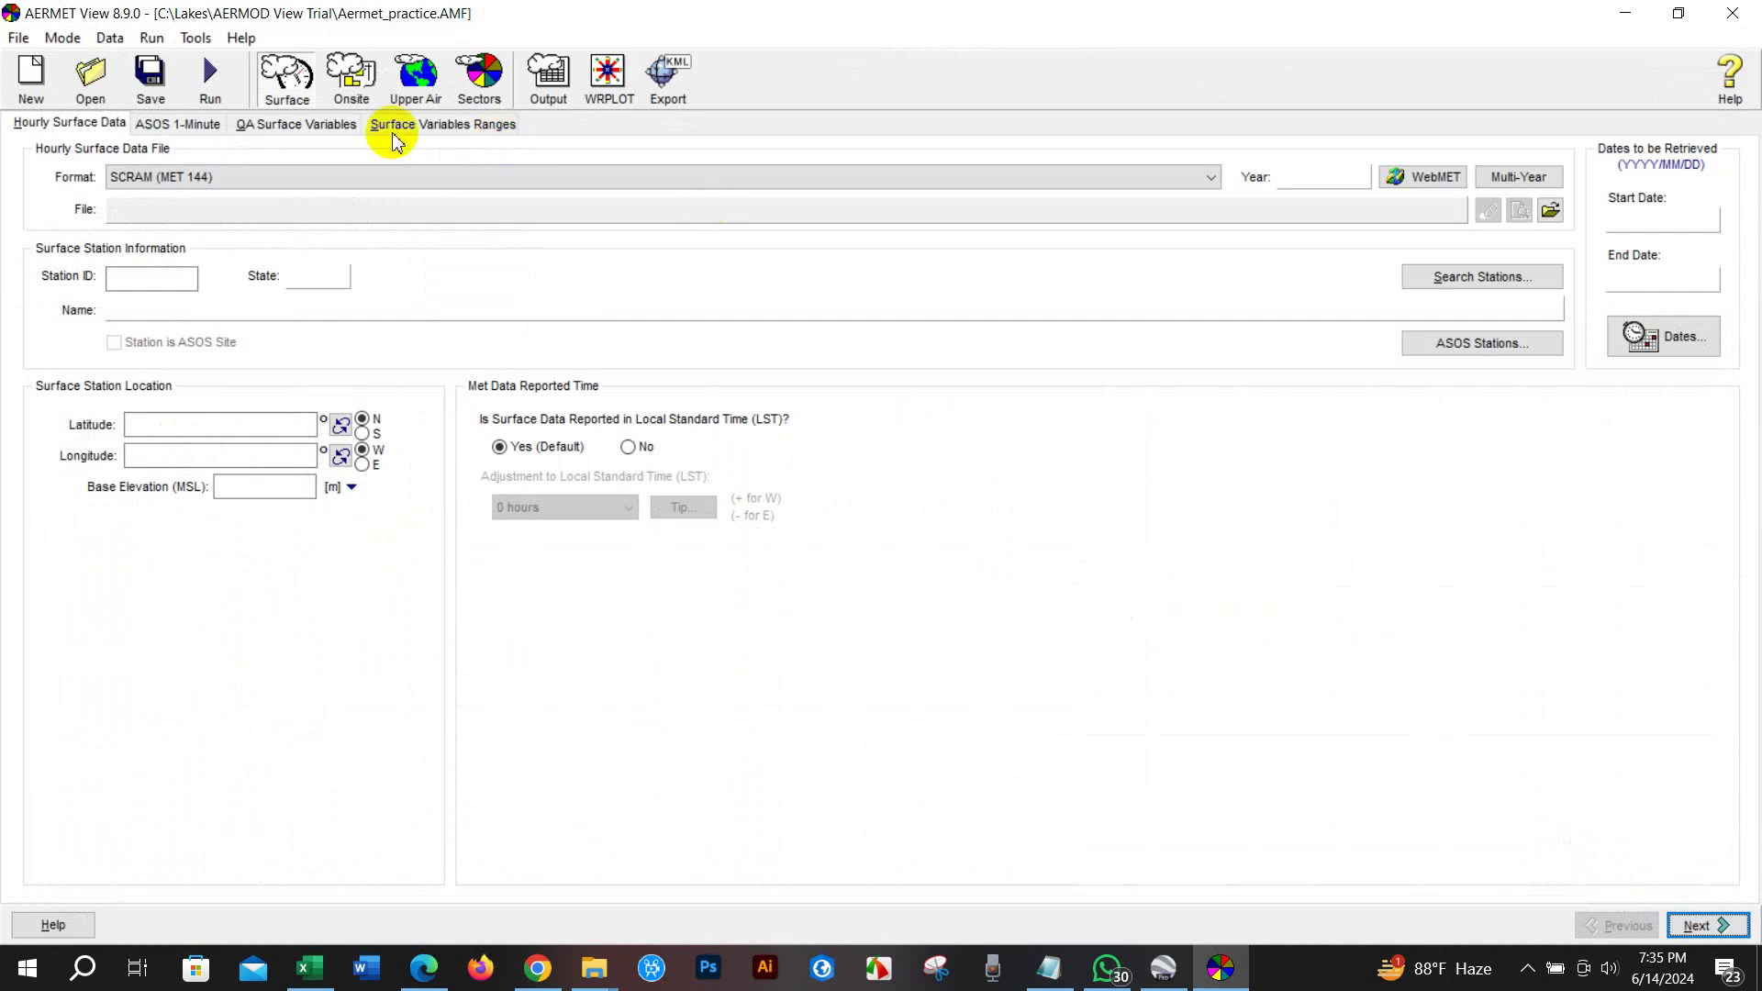
left_click(260, 176)
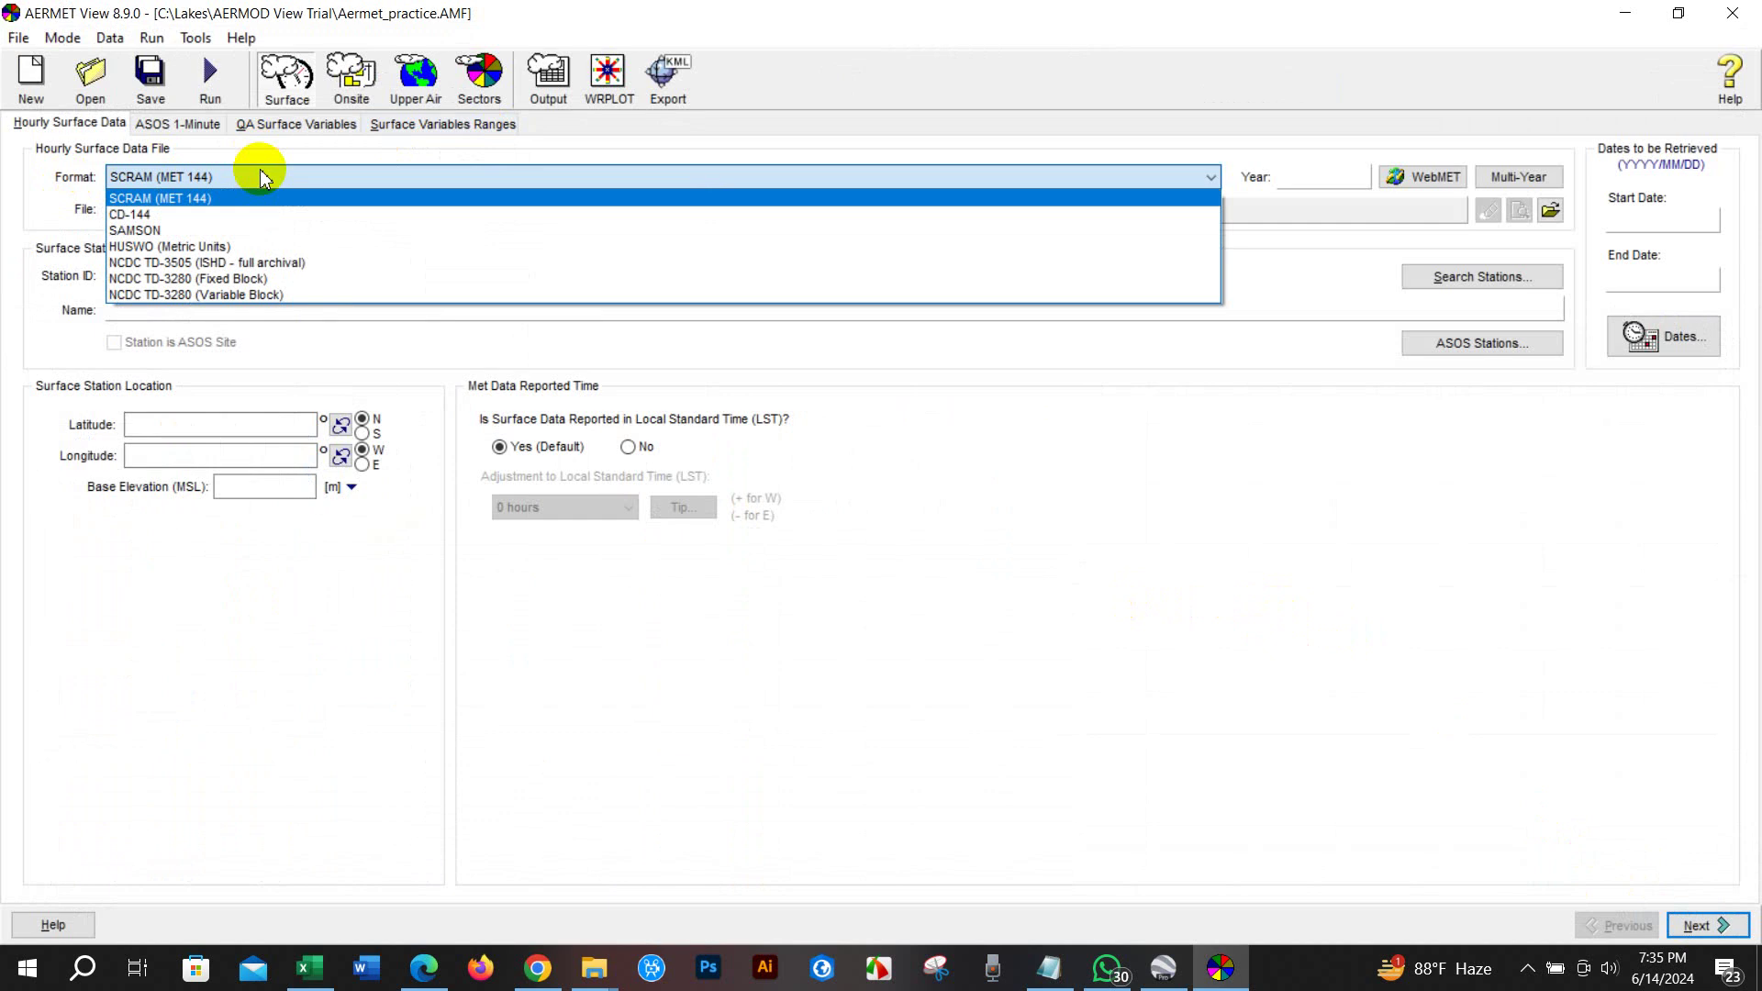
left_click(152, 225)
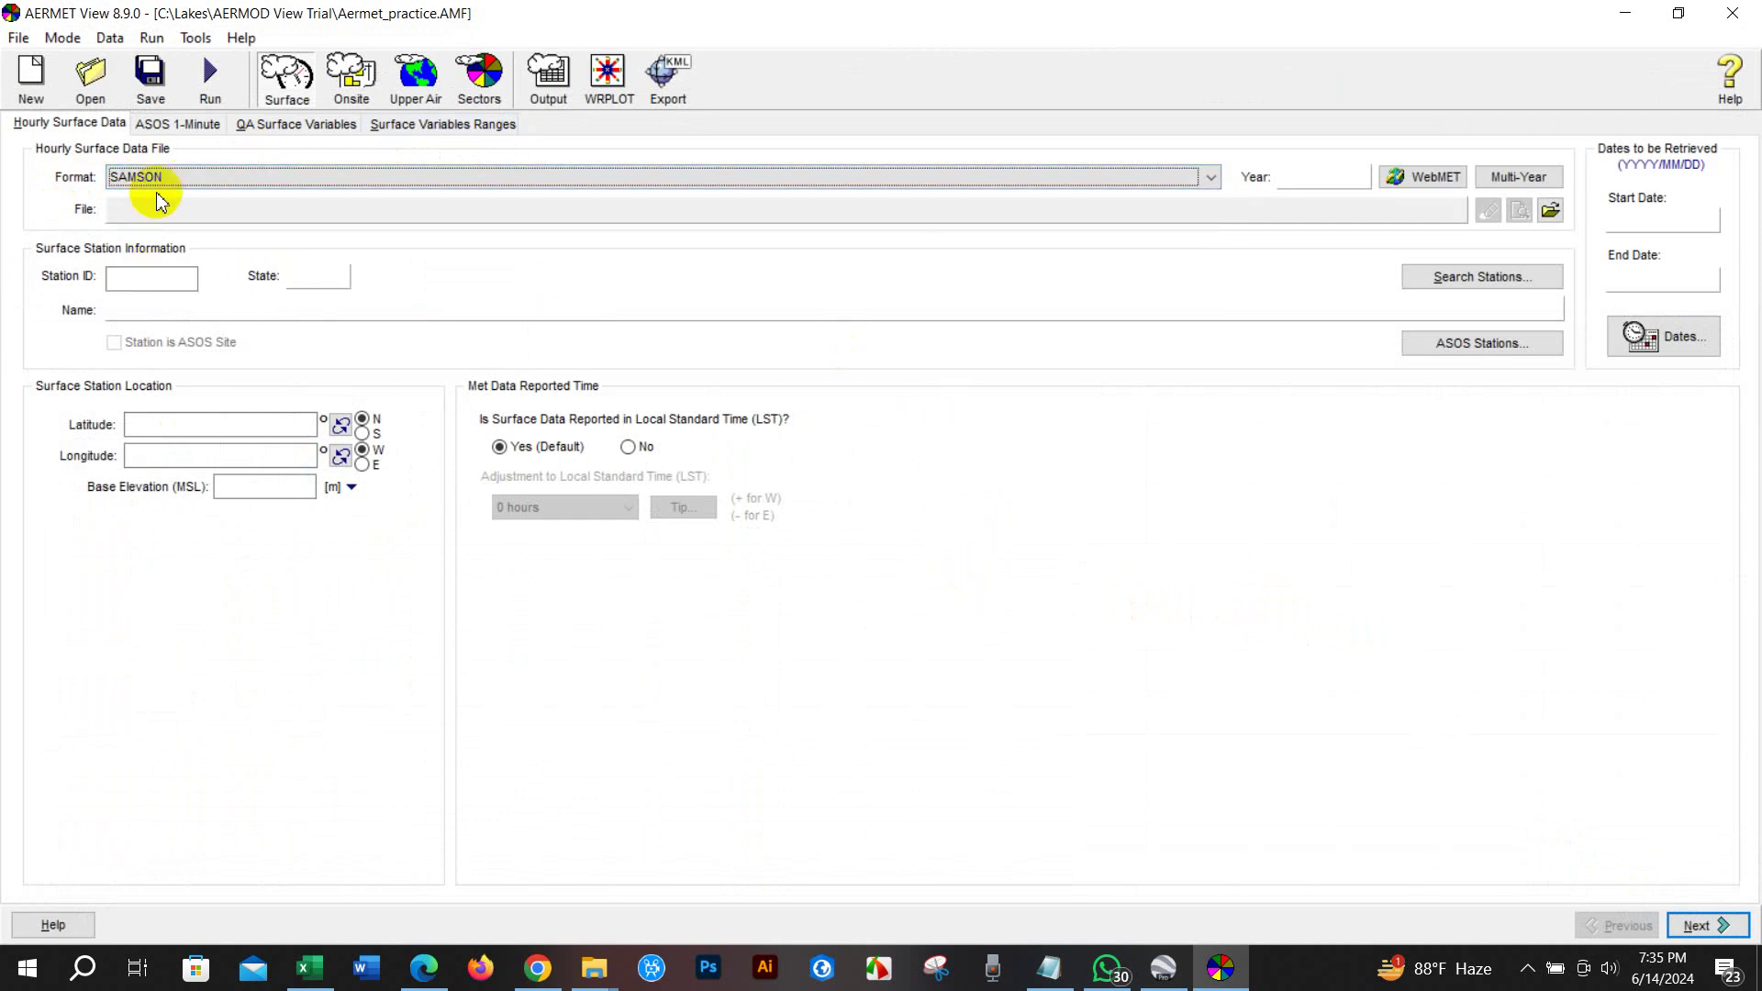
Load Met Data_December.sam from the Research (I:) drive as the hourly surface data file
left_click(1550, 211)
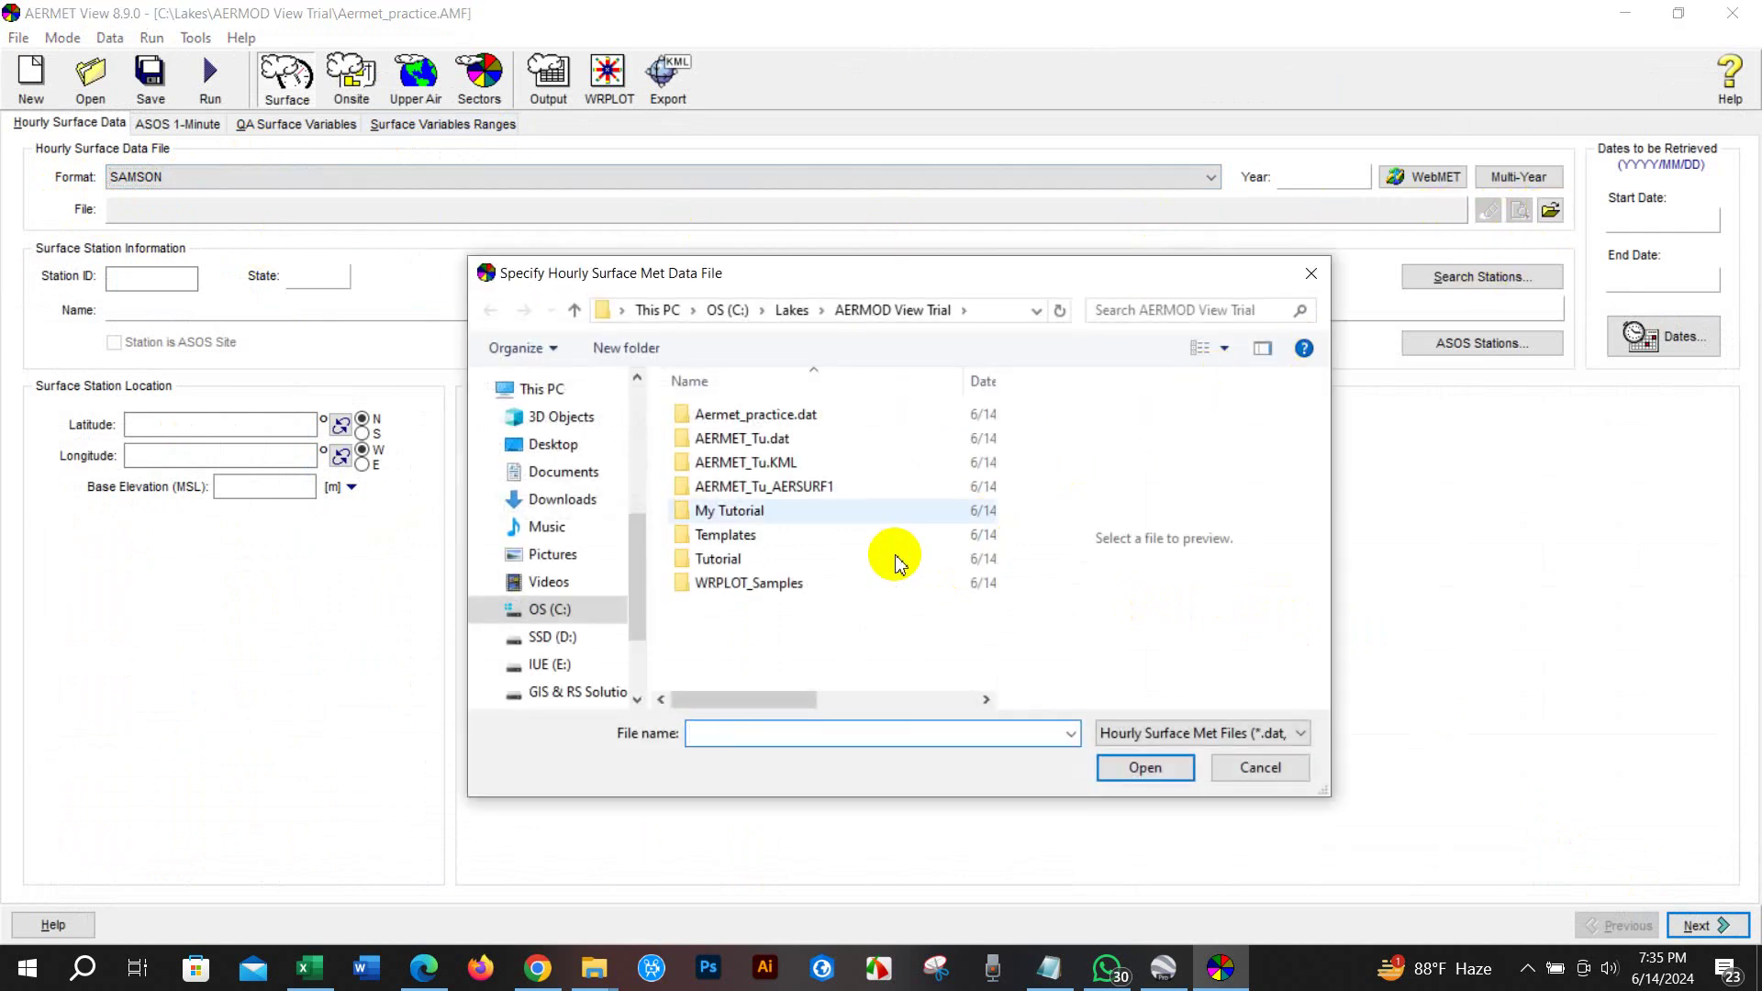
scroll(561, 668, "down", 1)
scroll(563, 668, "down", 1)
left_click(555, 682)
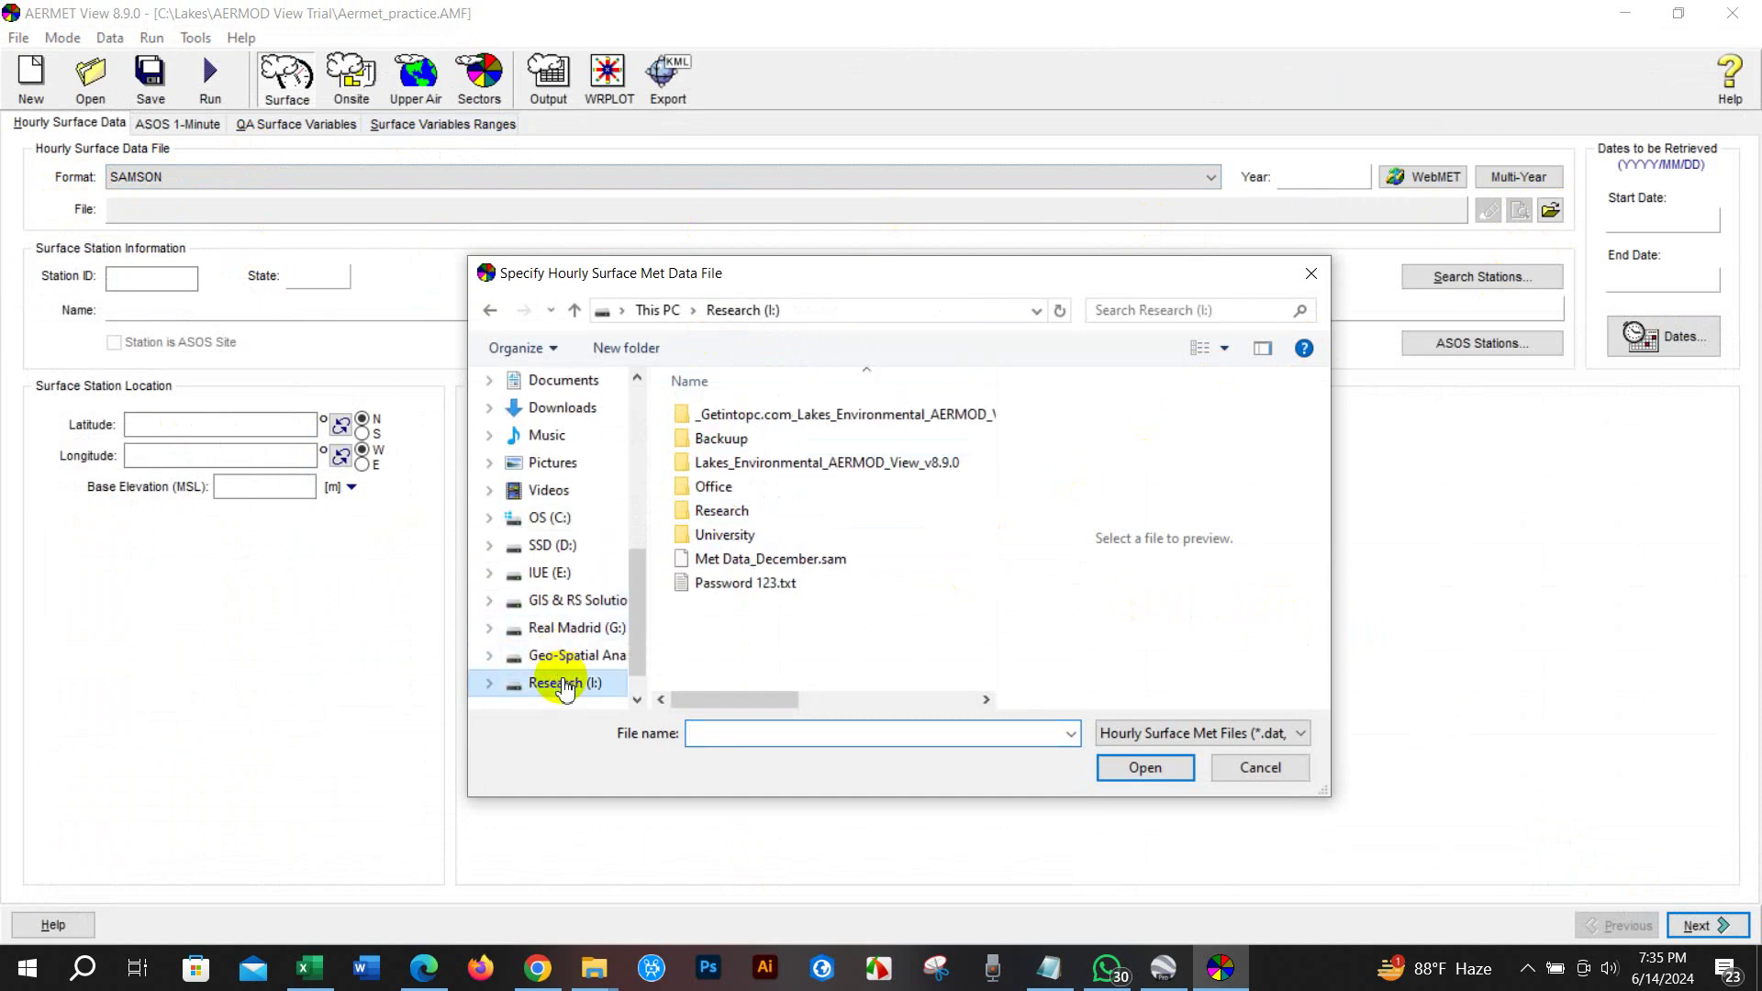
left_click(739, 559)
left_click(1131, 767)
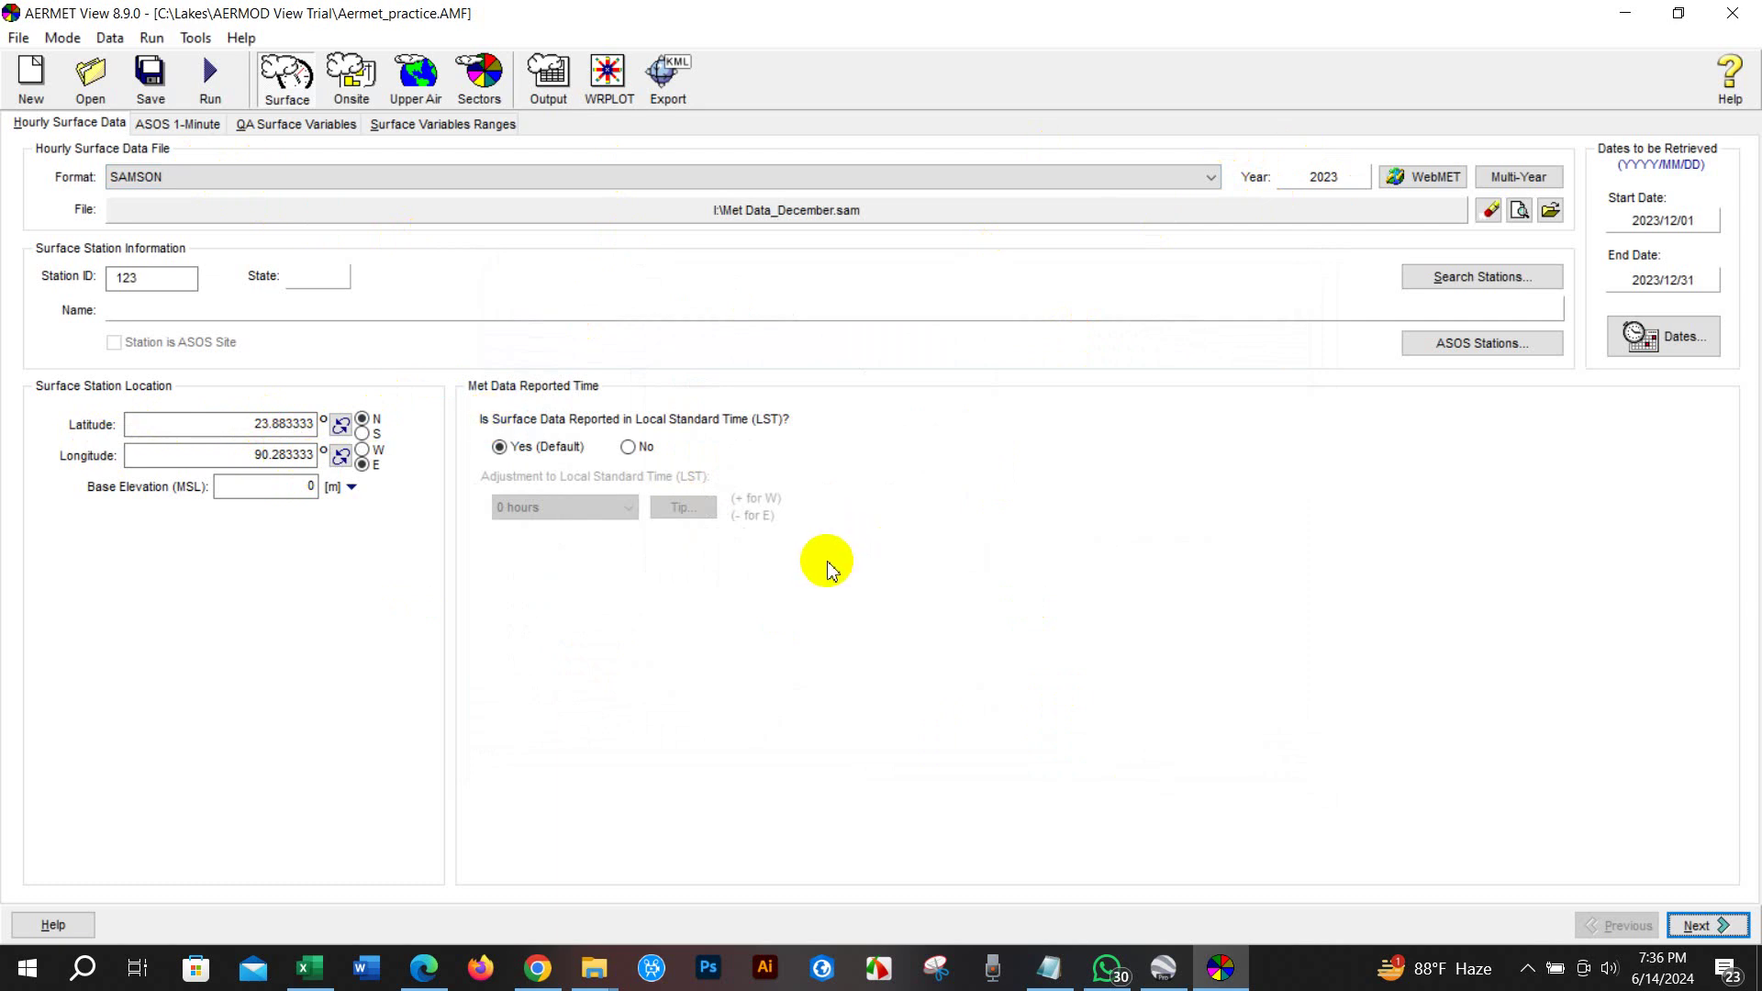
Go on to the QA surface variables and include wind speed, wind direction, total/opaque sky cover, relative humidity and station pressure
left_click(1701, 928)
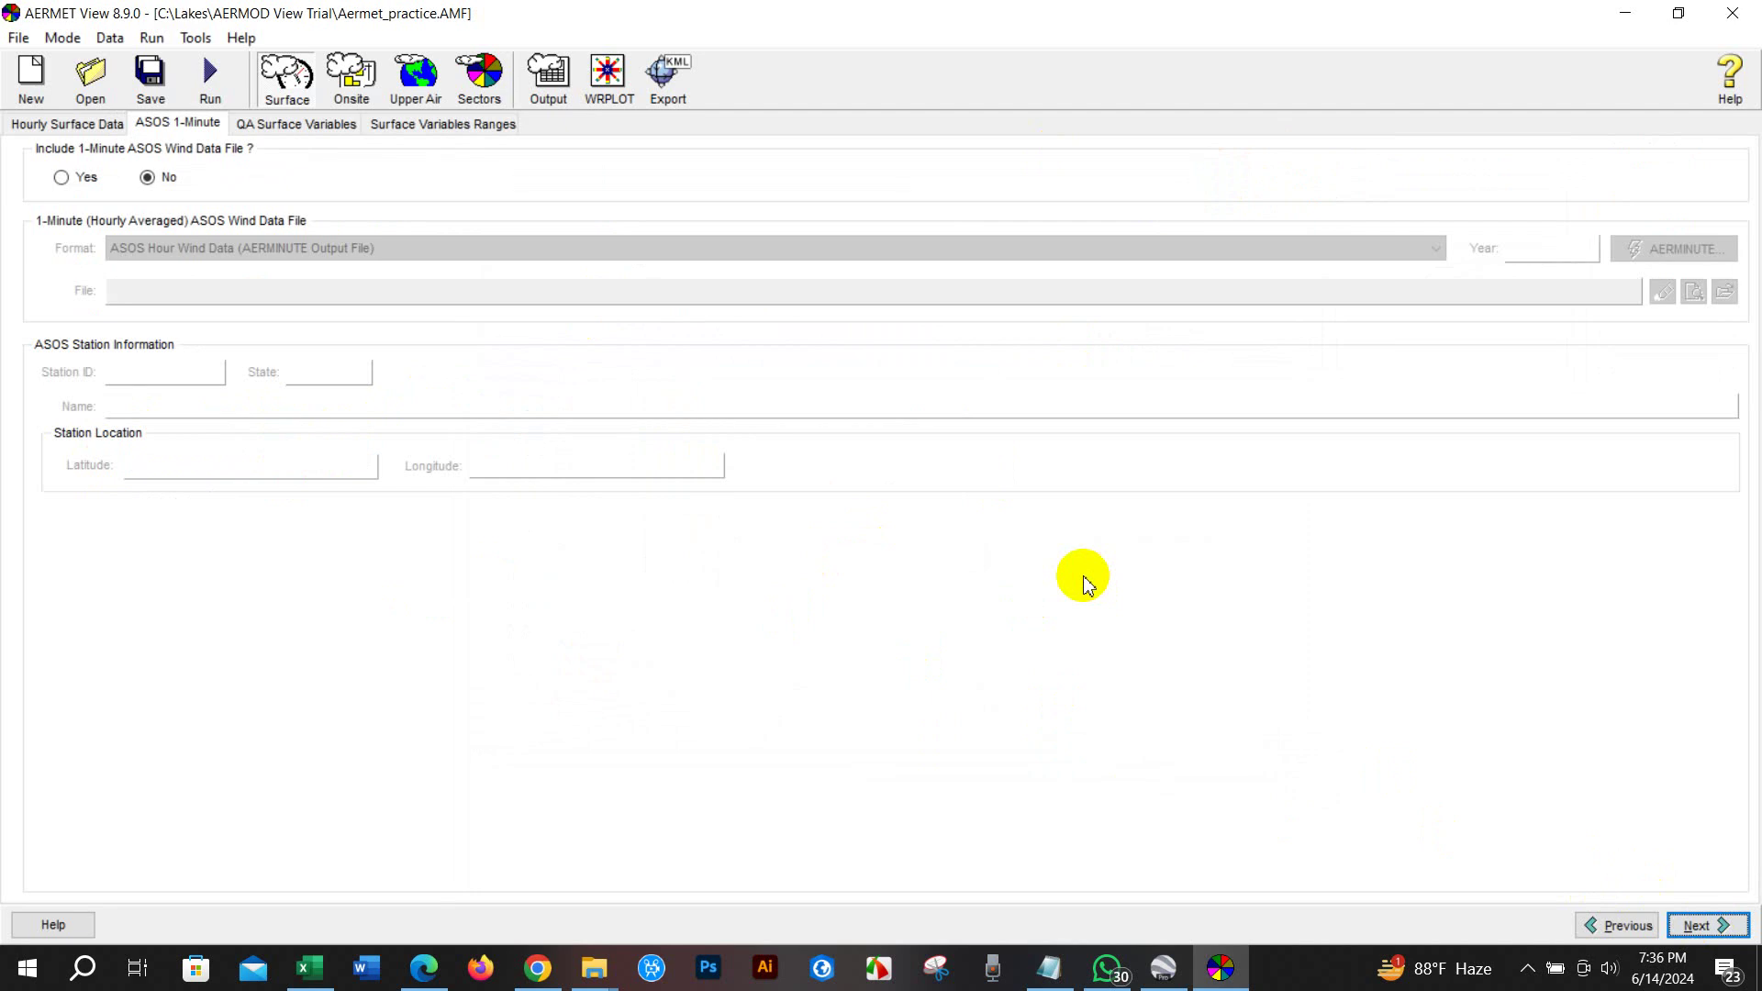
left_click(1697, 927)
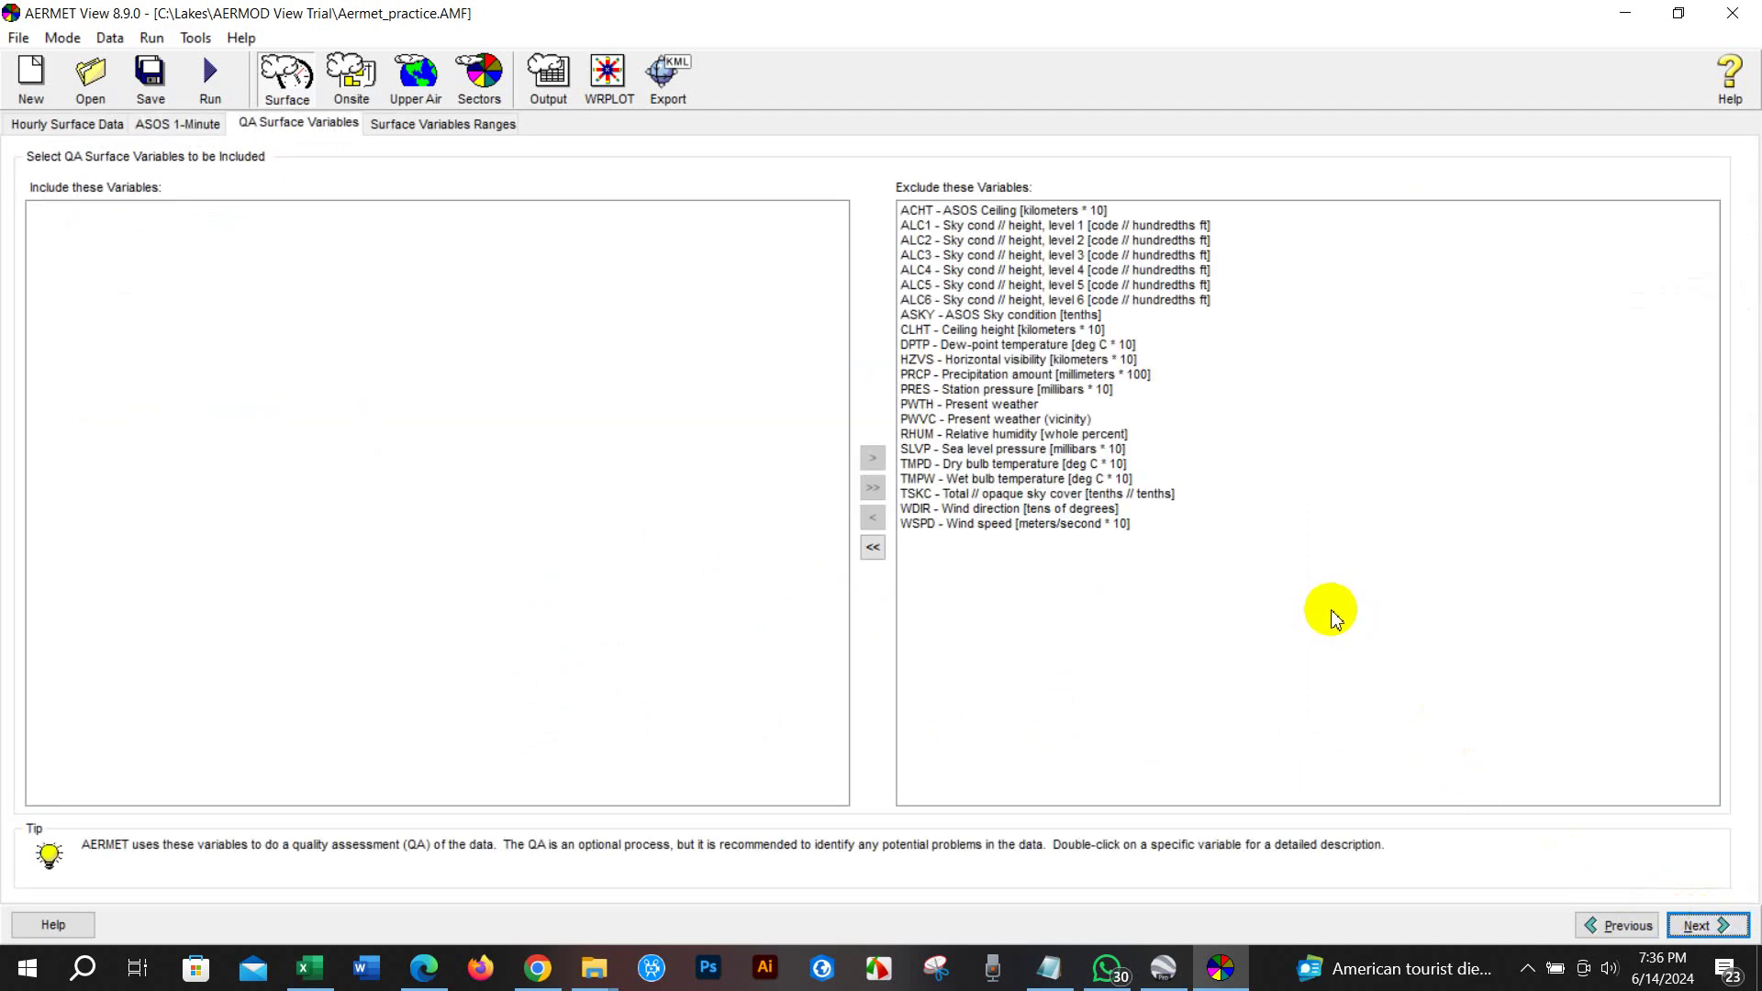
left_click(979, 525)
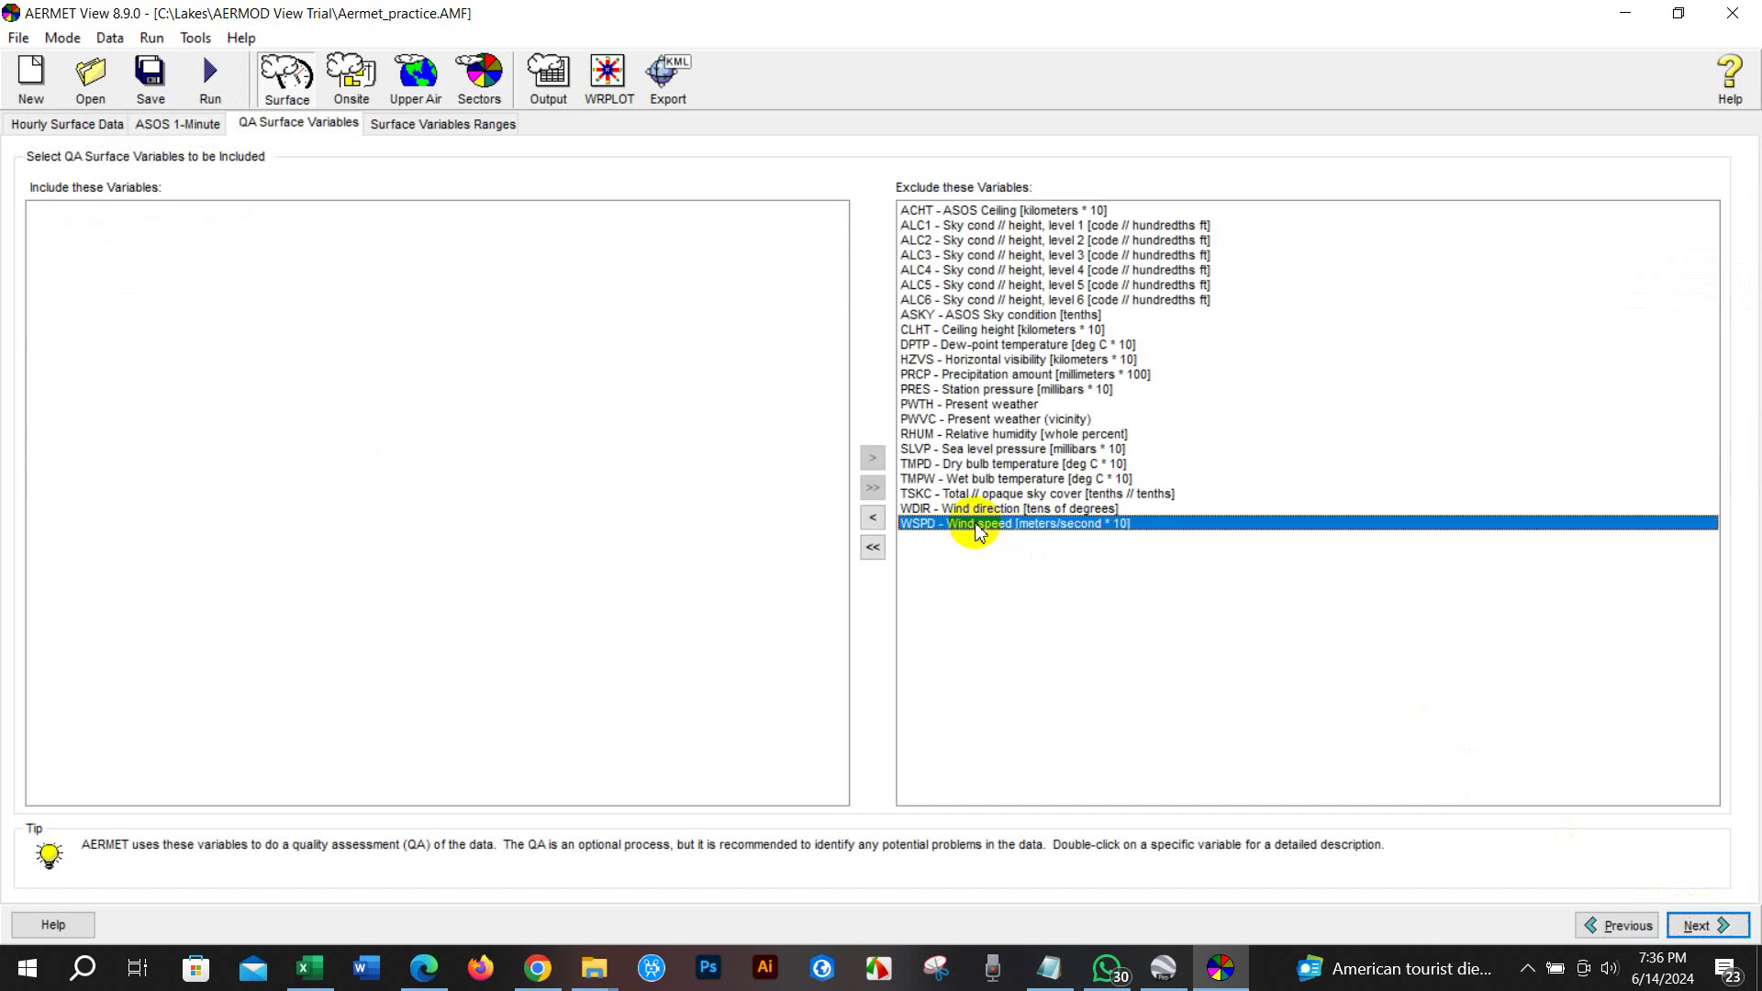
left_click(872, 518)
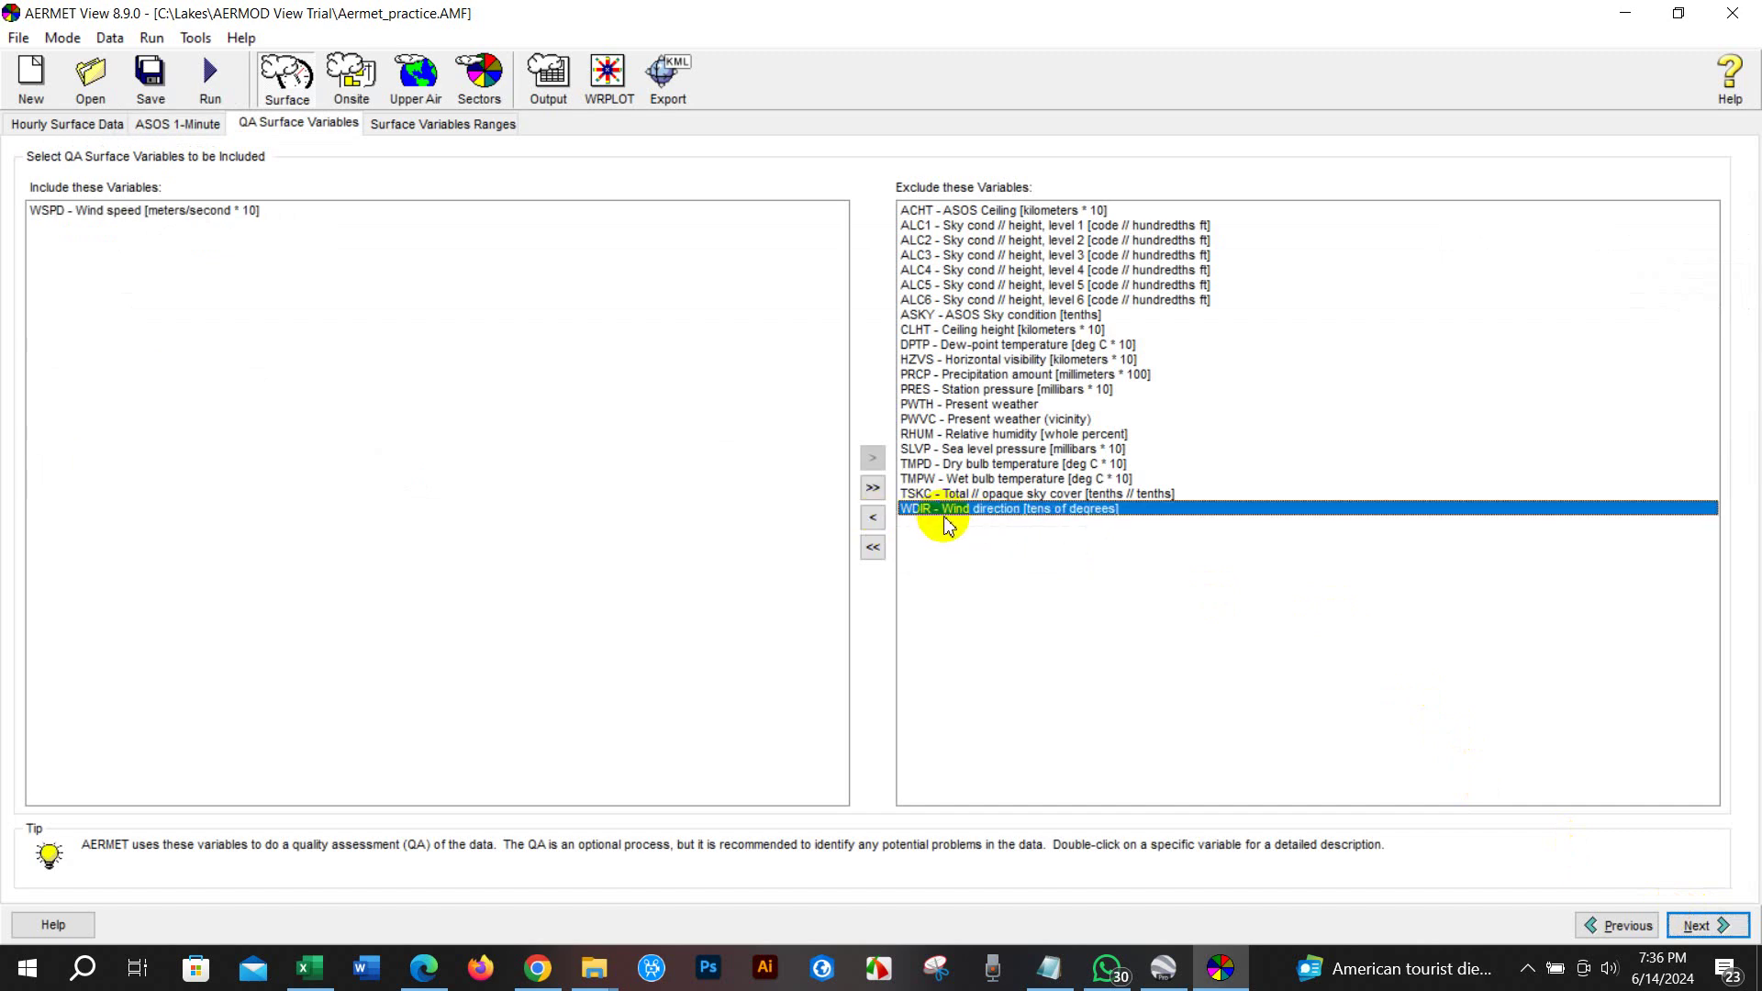
left_click(872, 520)
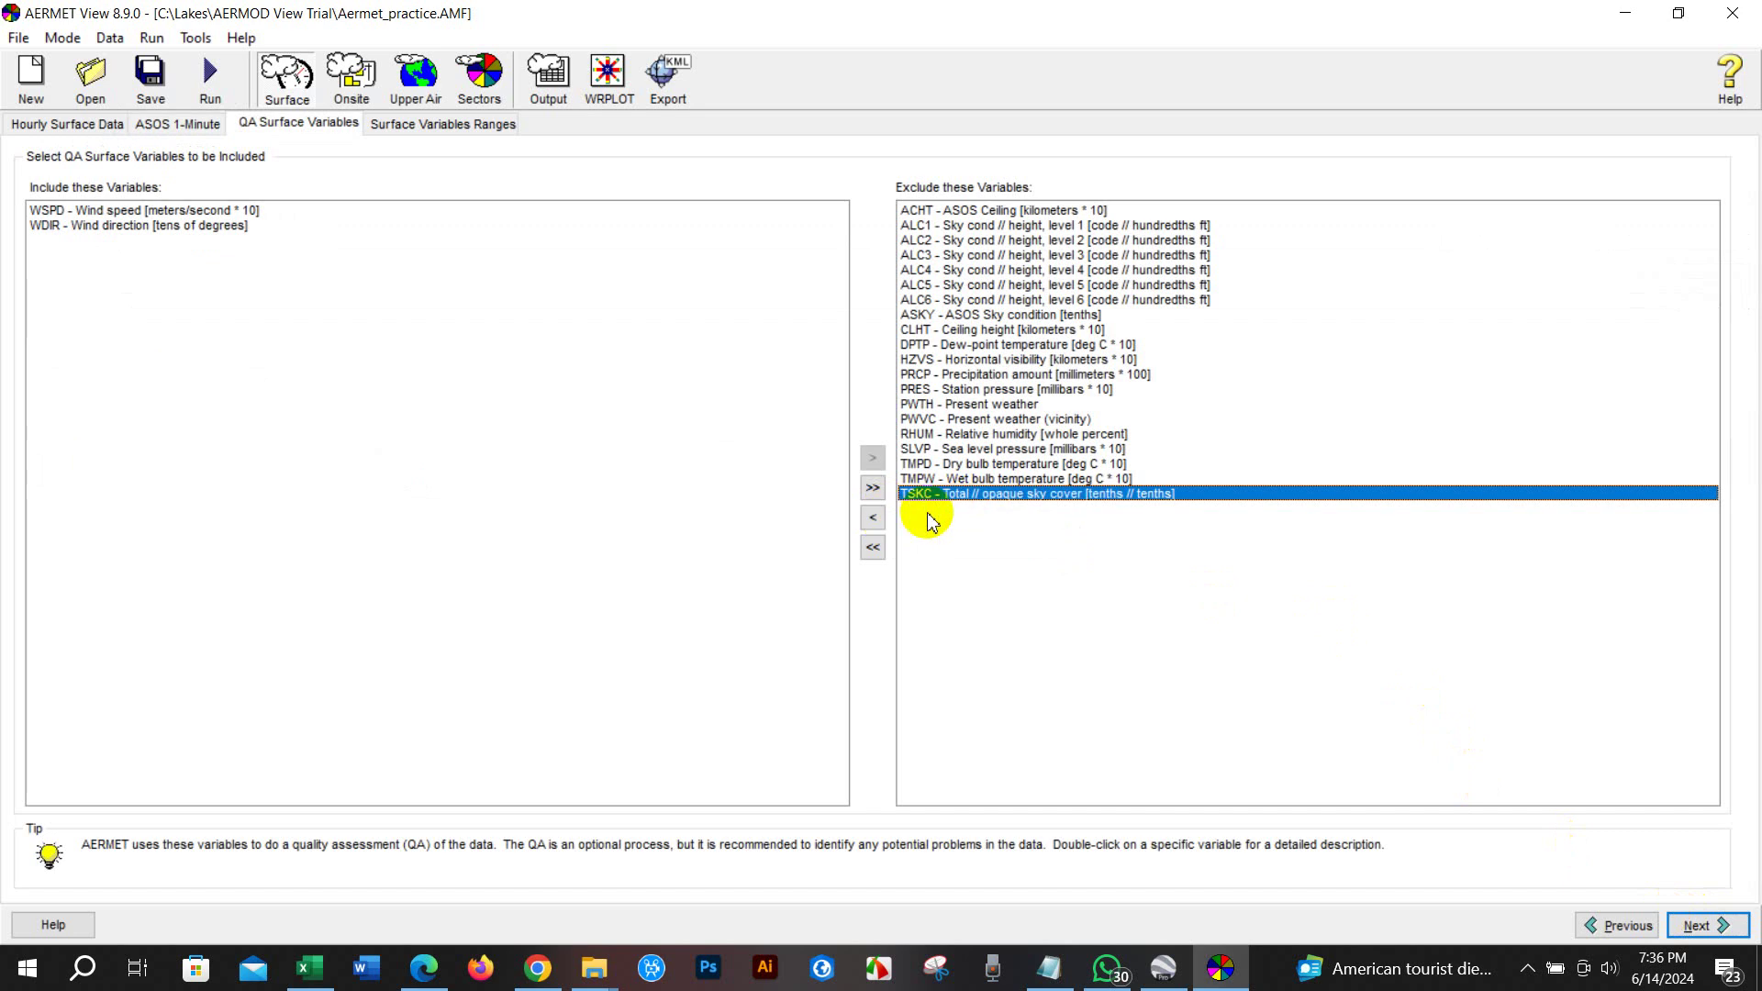
left_click(873, 518)
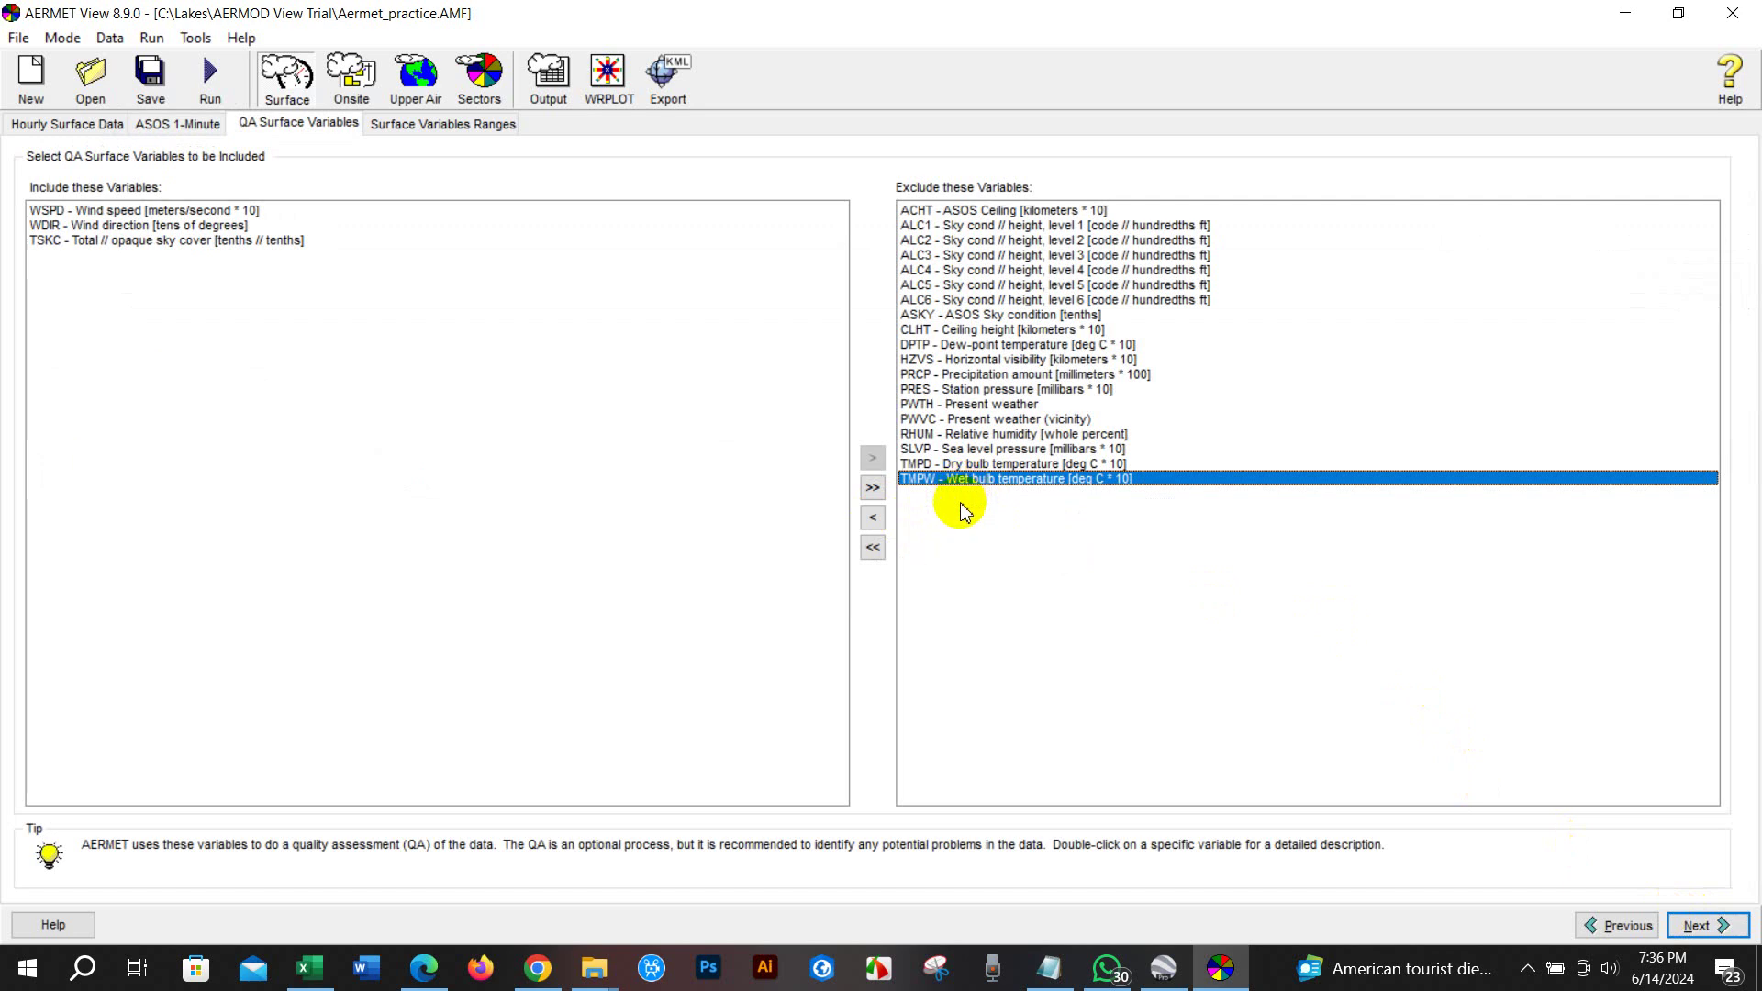
left_click(968, 435)
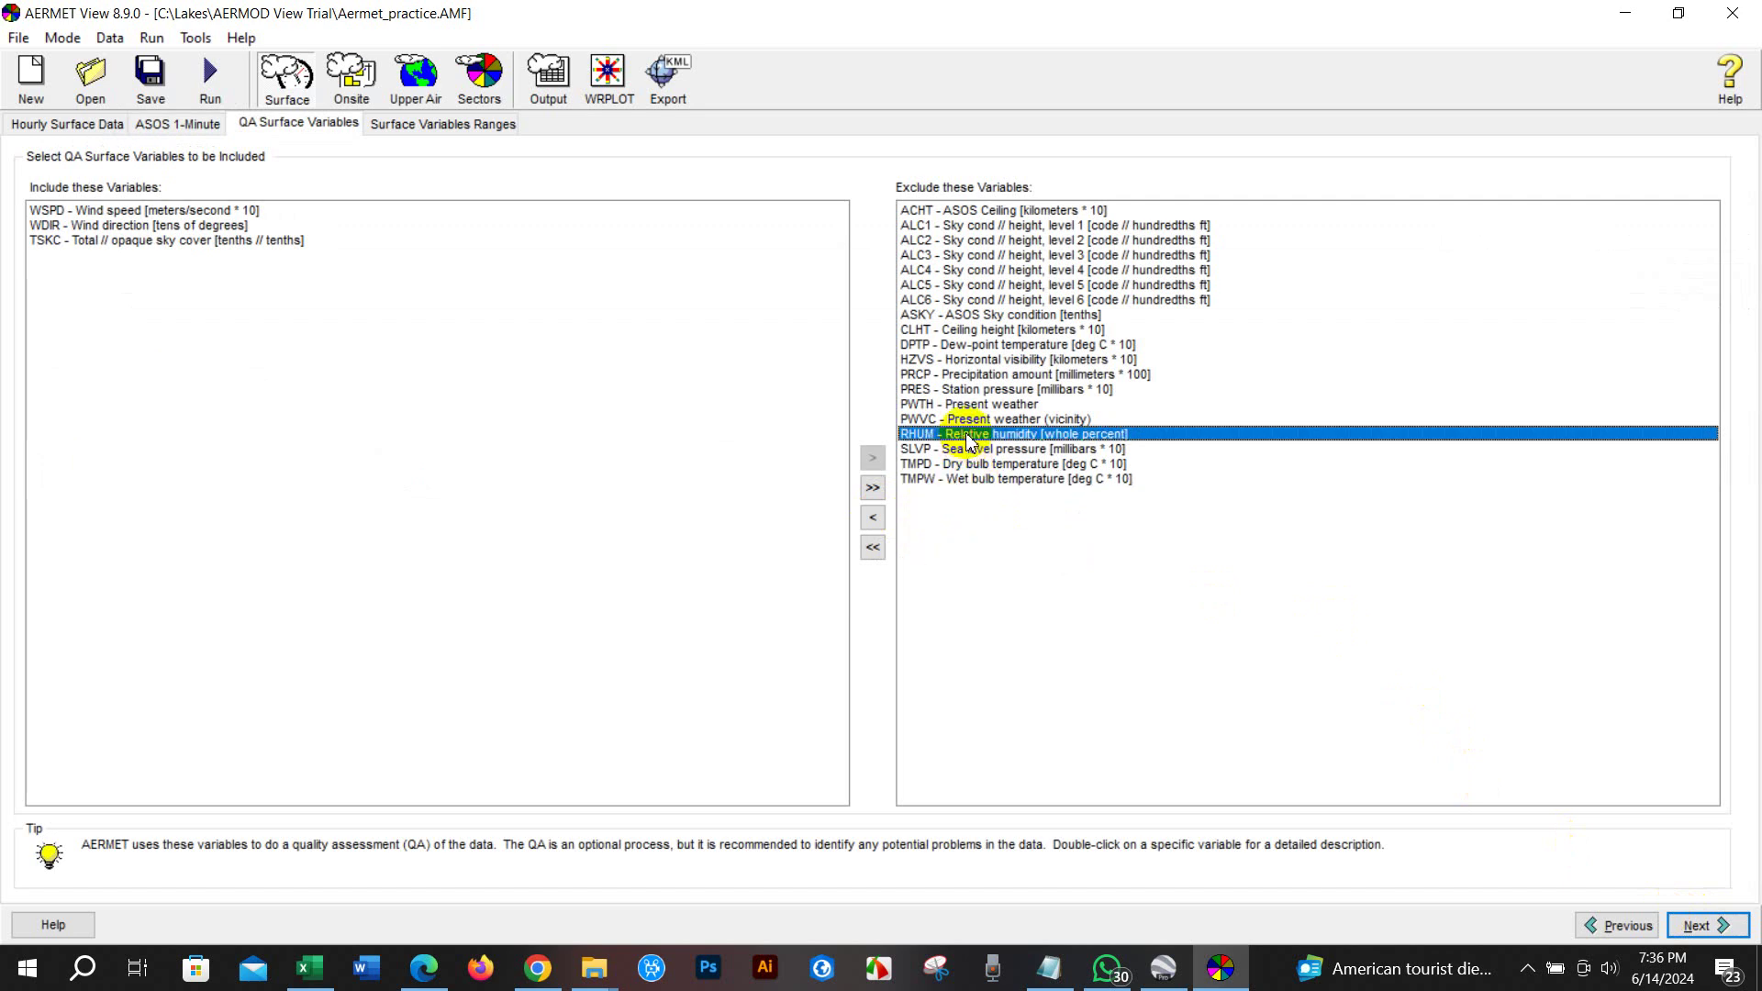
left_click(871, 519)
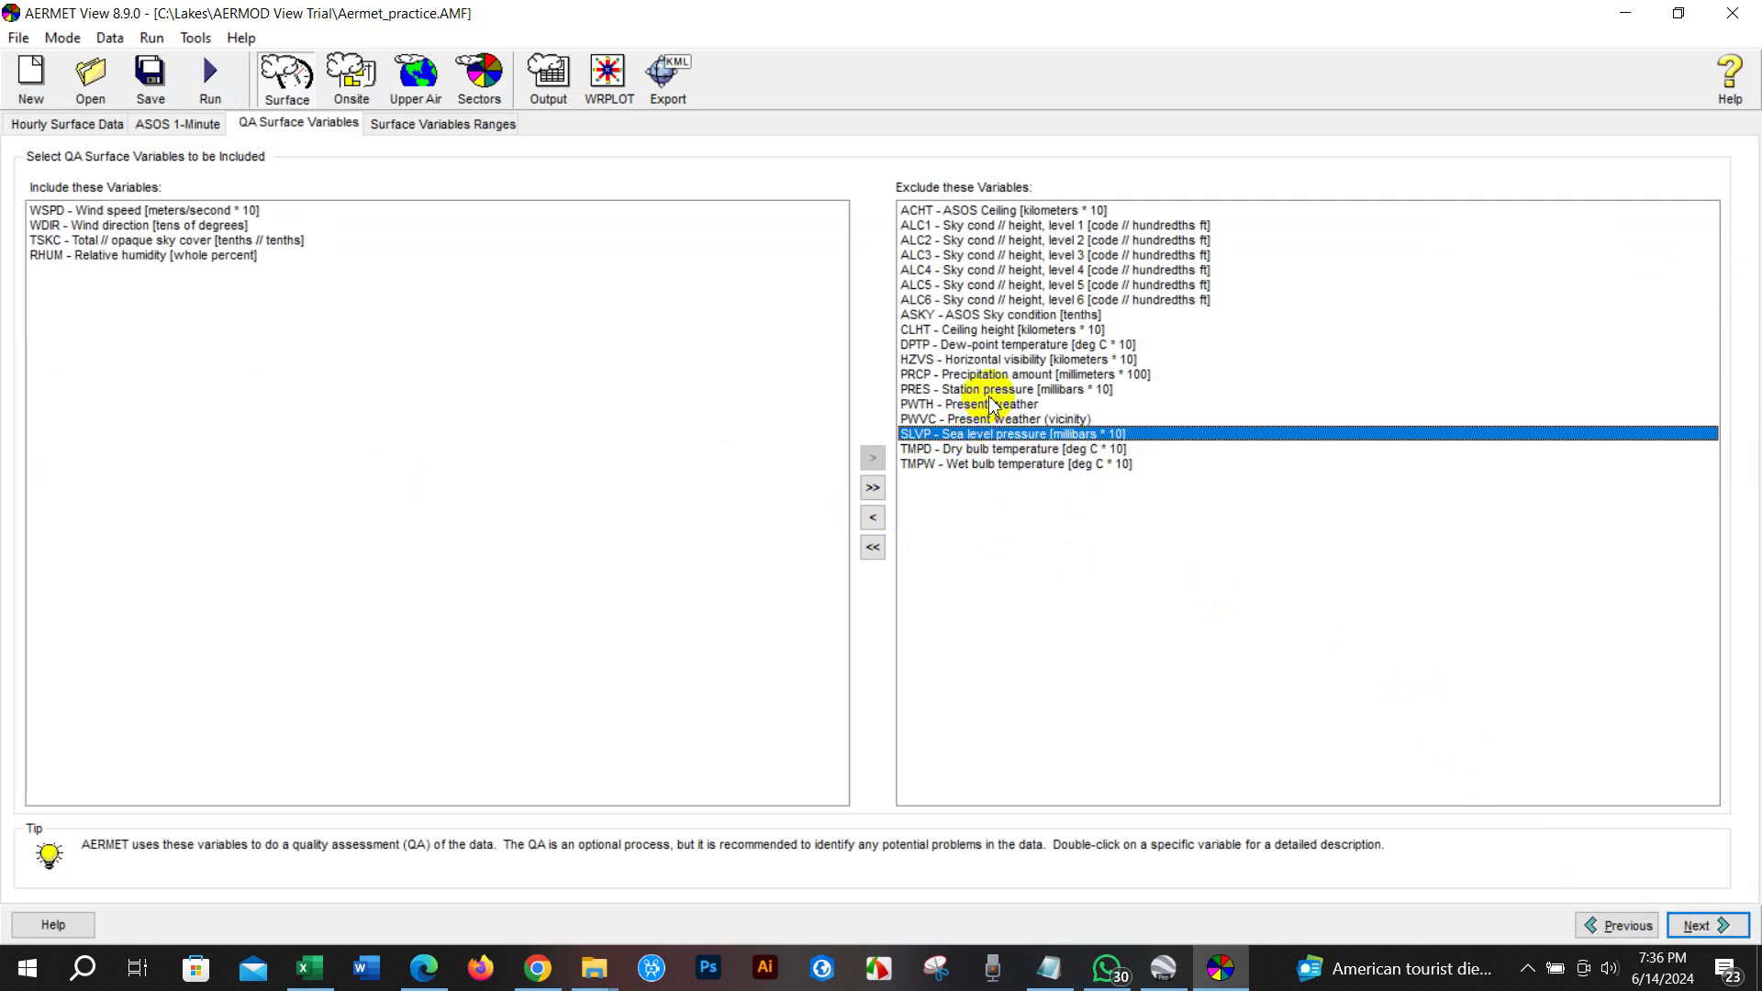
left_click(988, 392)
left_click(873, 518)
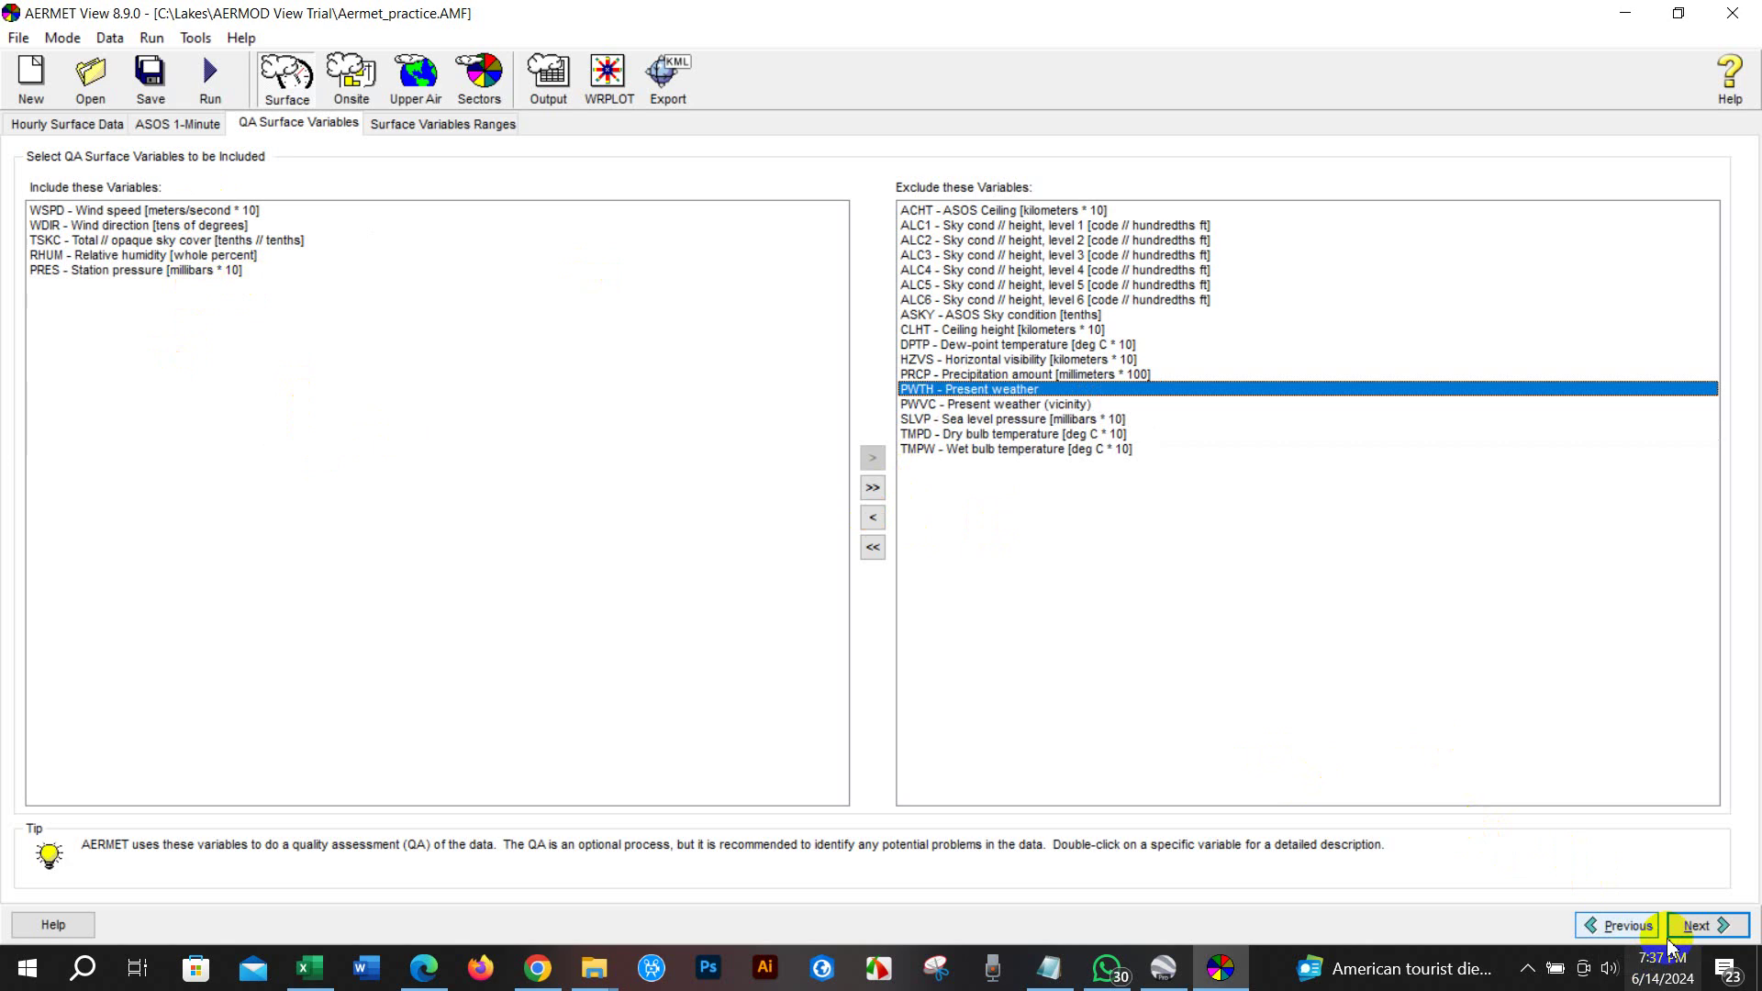
Go on to the surface variable ranges and set the missing indicator of all five variables to 9999, then lock the ranges again
left_click(1699, 929)
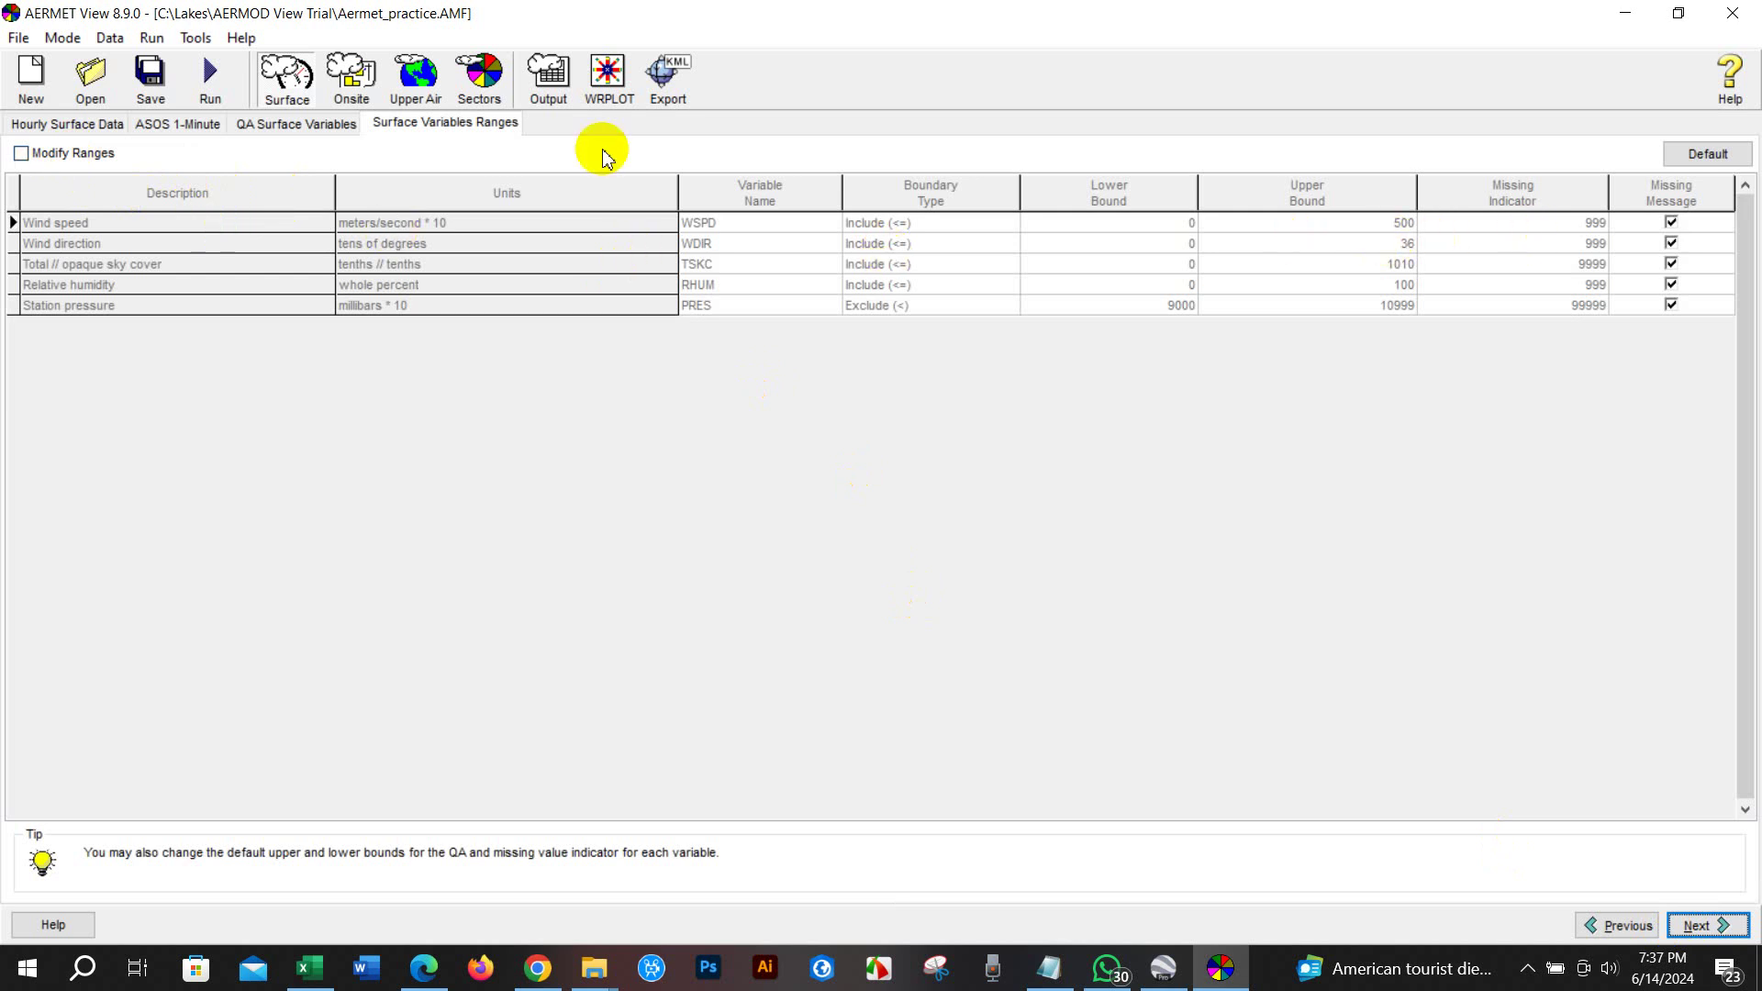
left_click(22, 155)
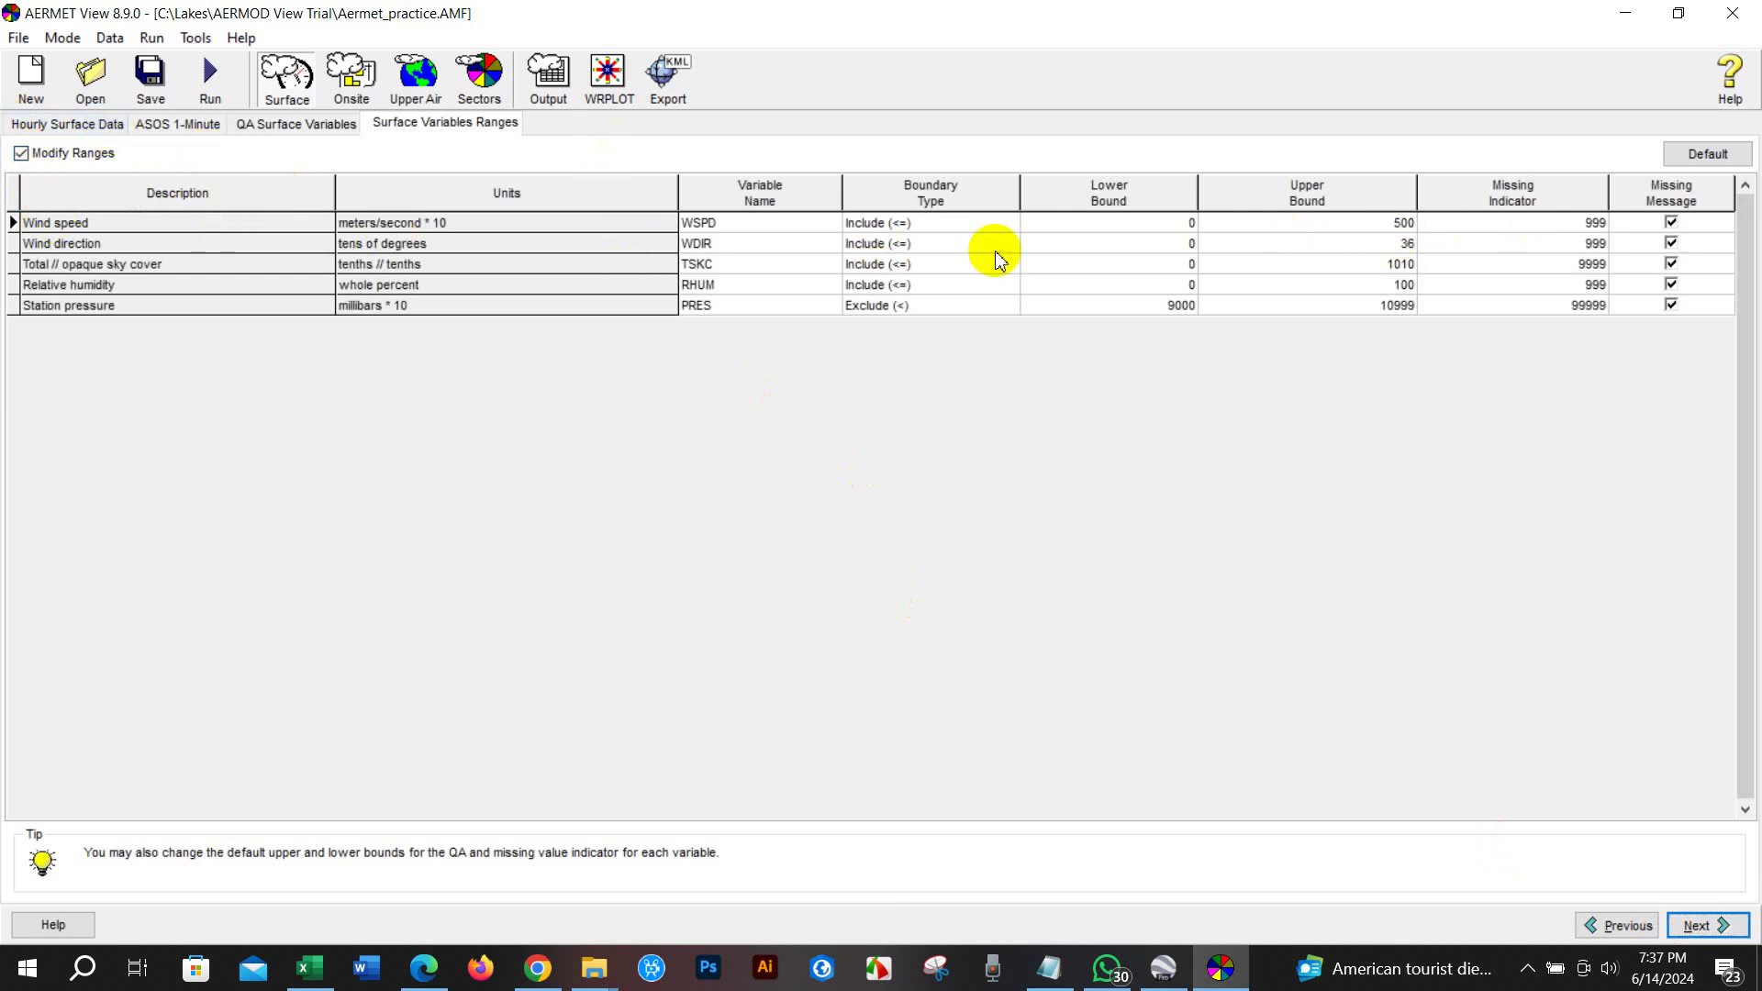
left_click(1586, 225)
type("9")
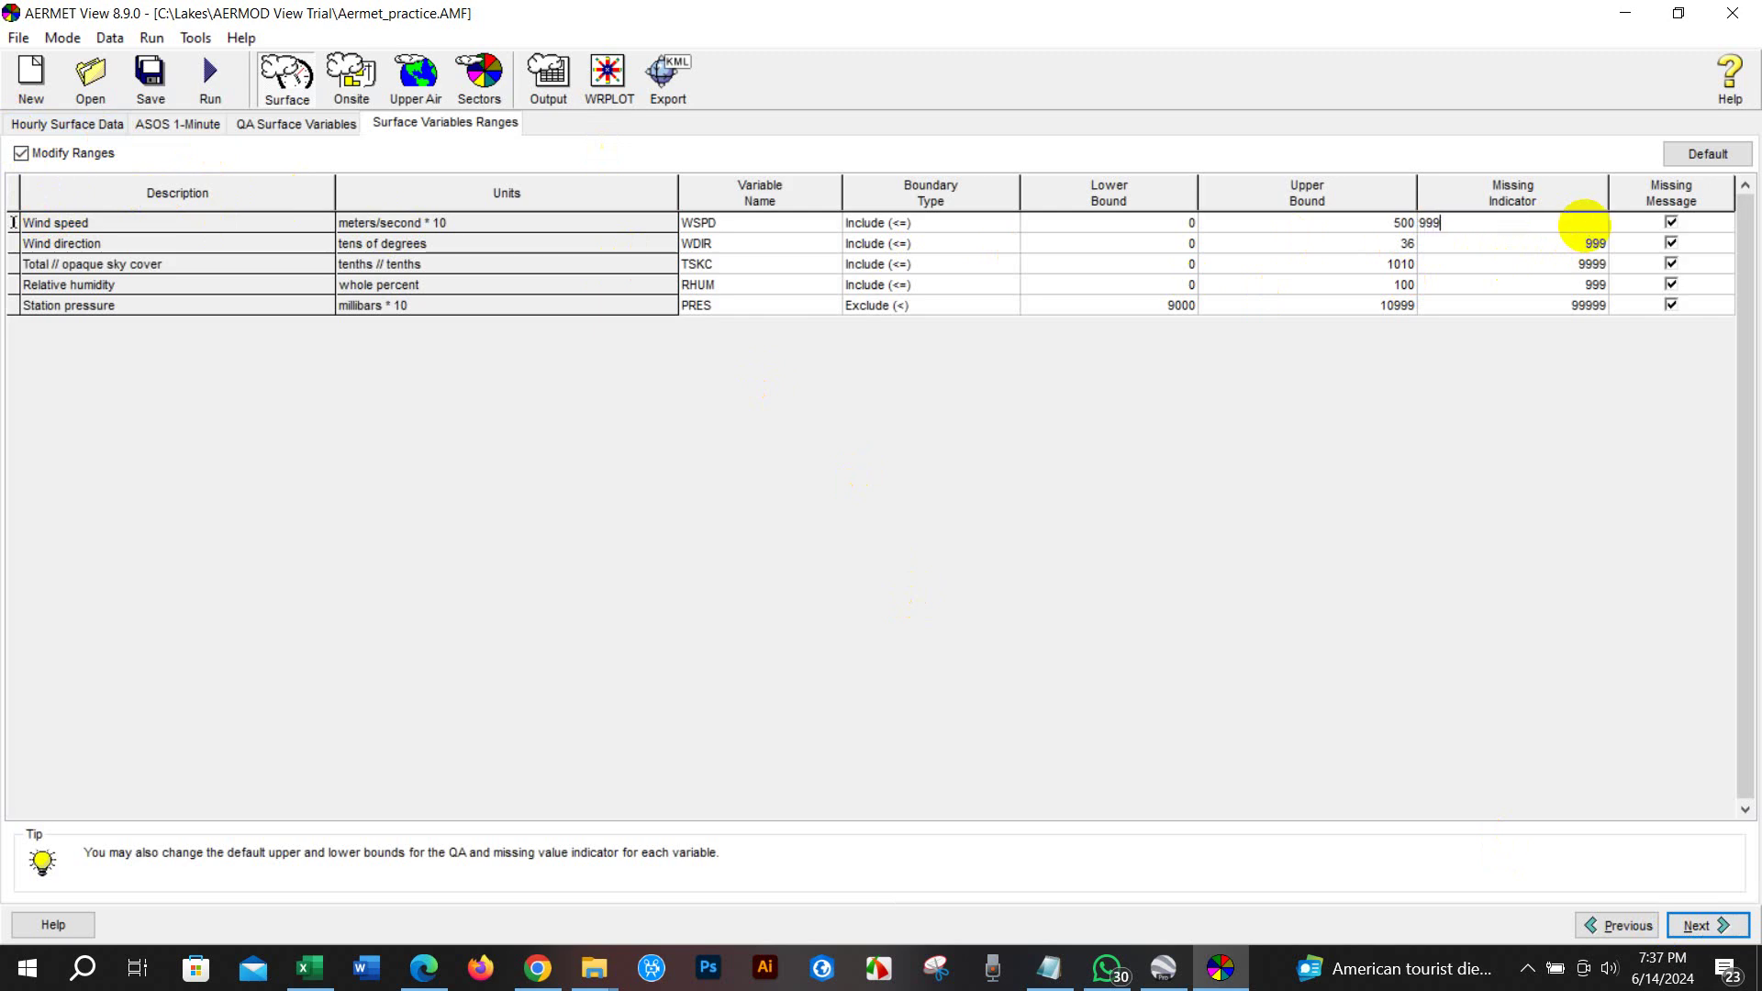
left_click(1583, 246)
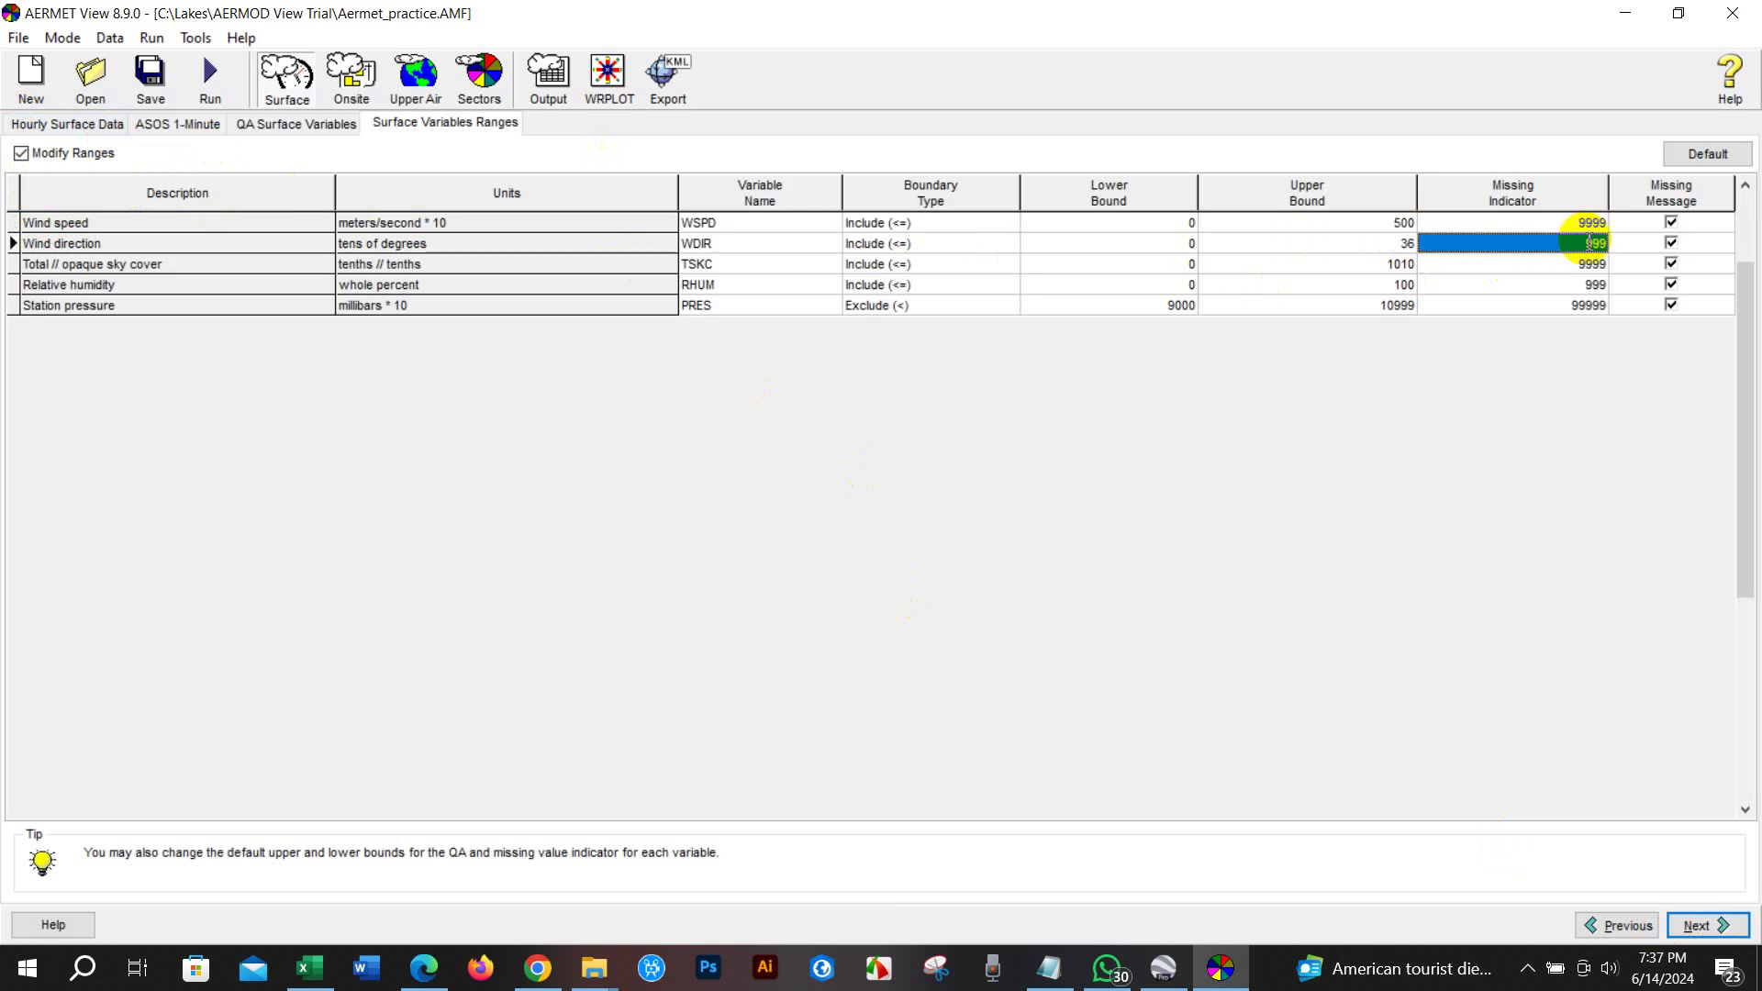
type("99")
left_click(1587, 266)
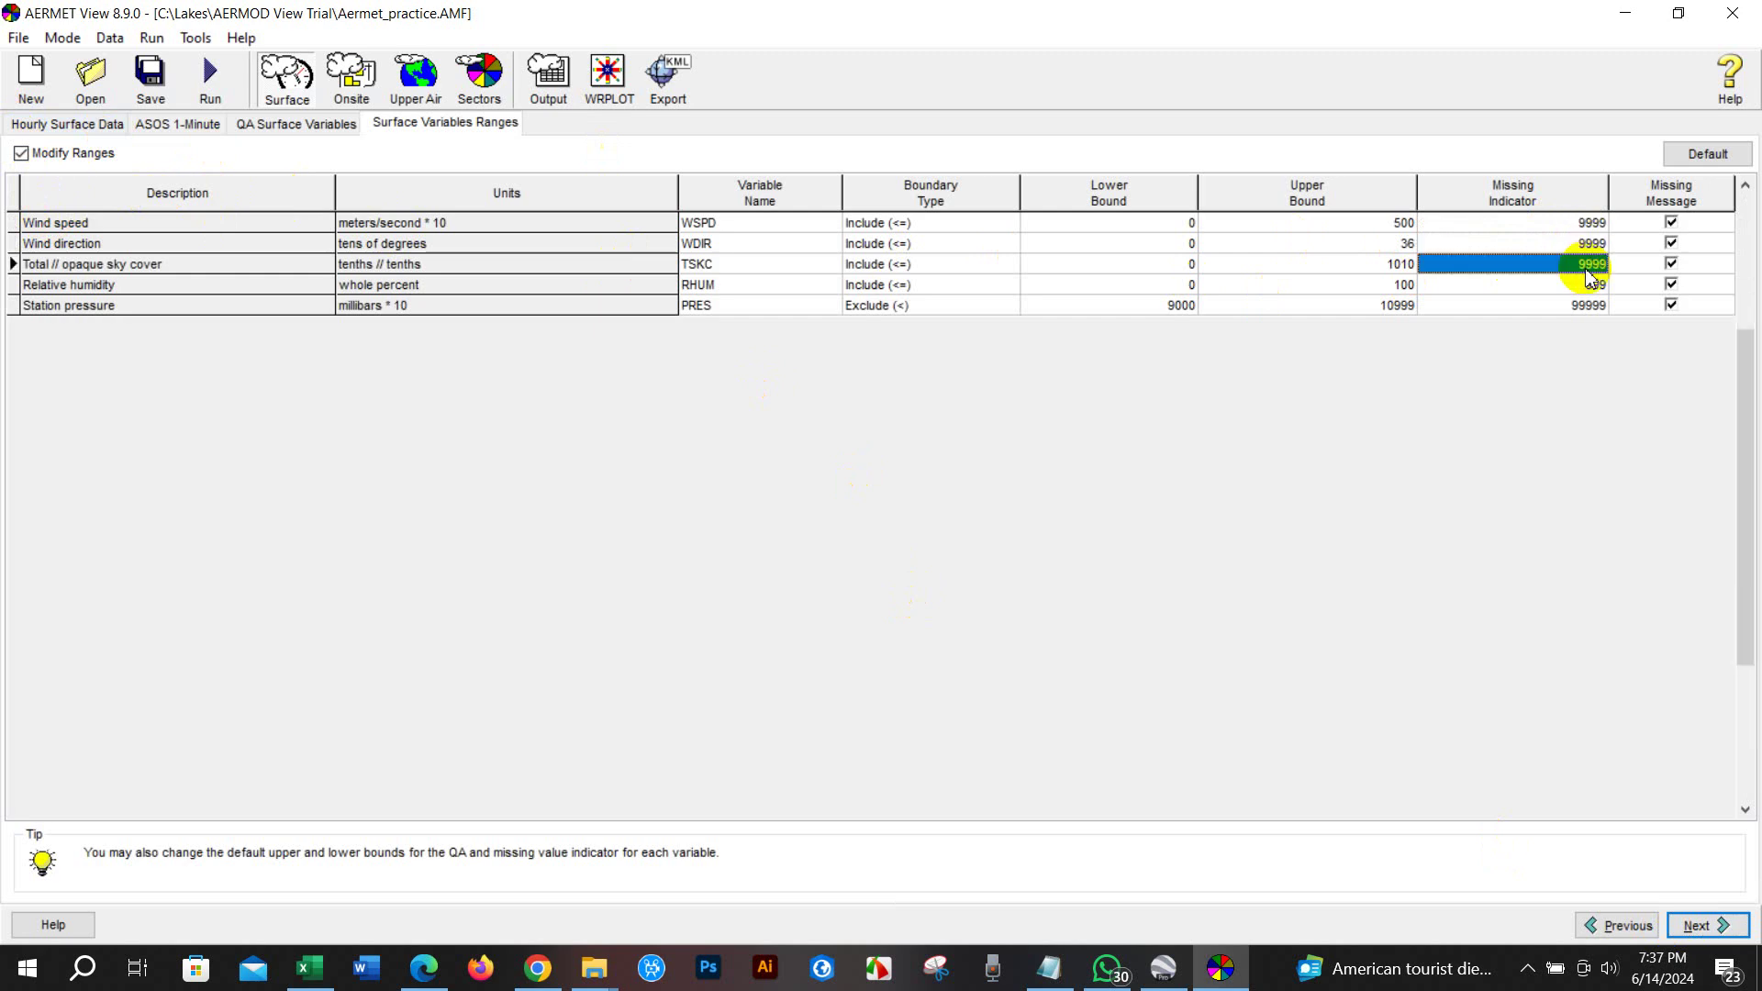
left_click(1590, 286)
type("99")
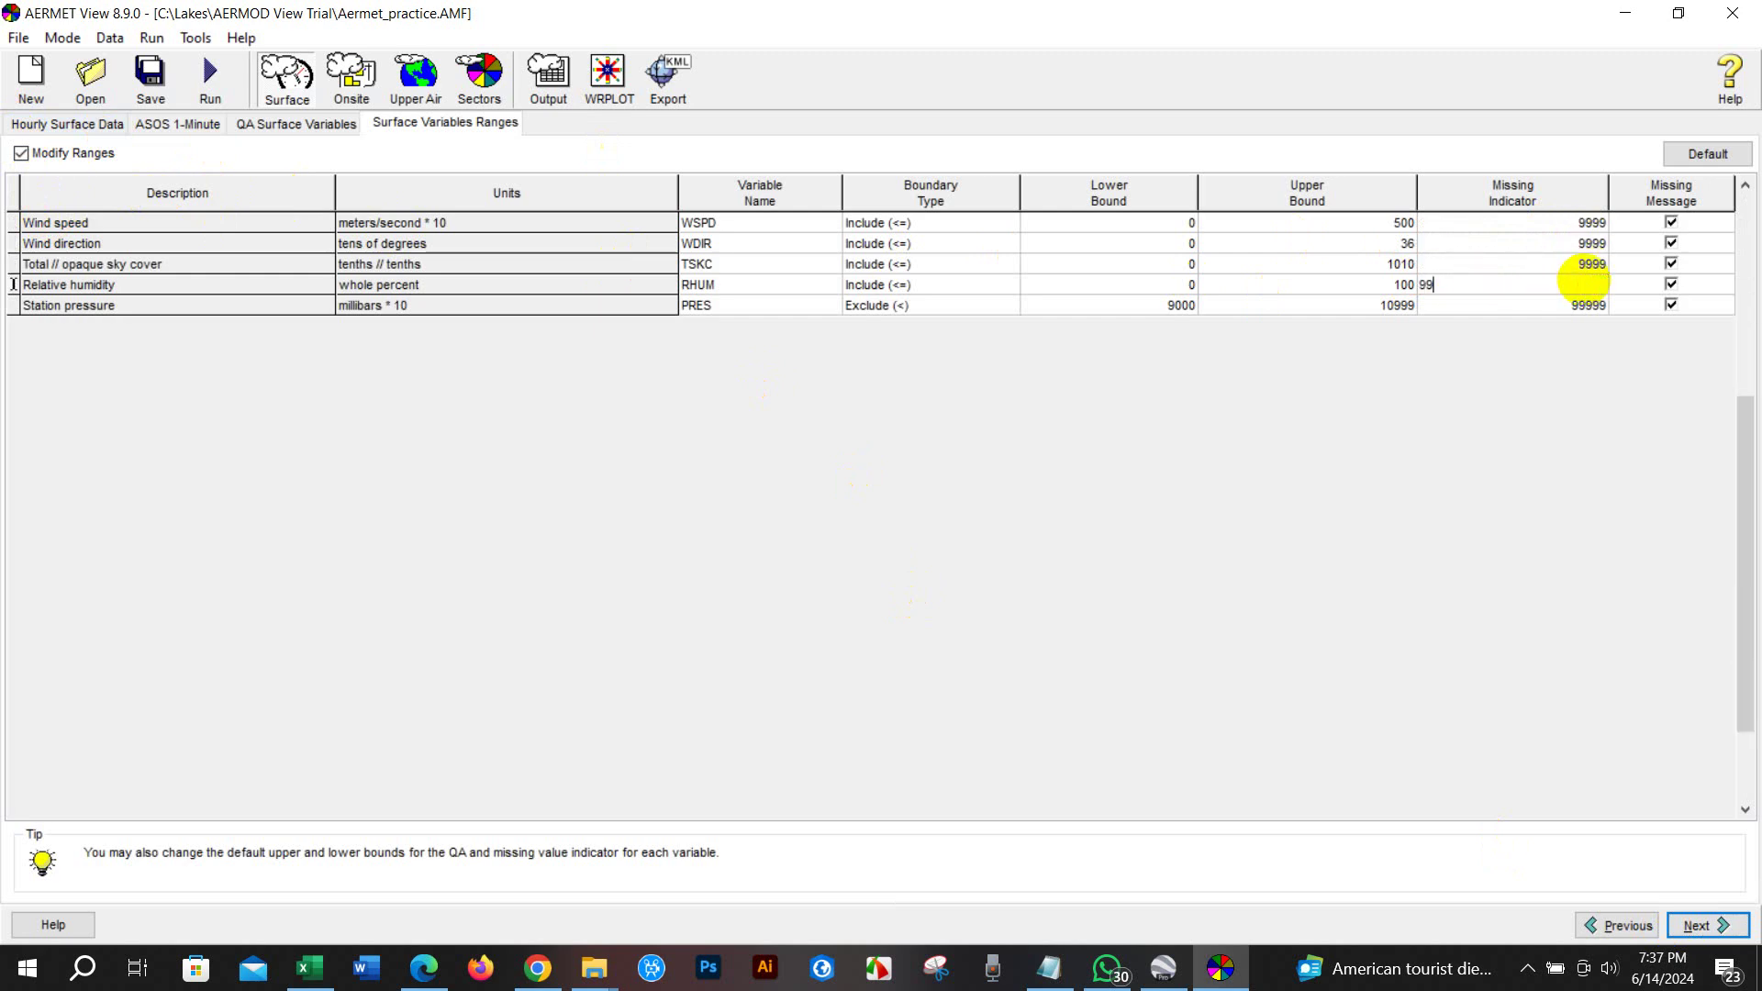
left_click(1592, 307)
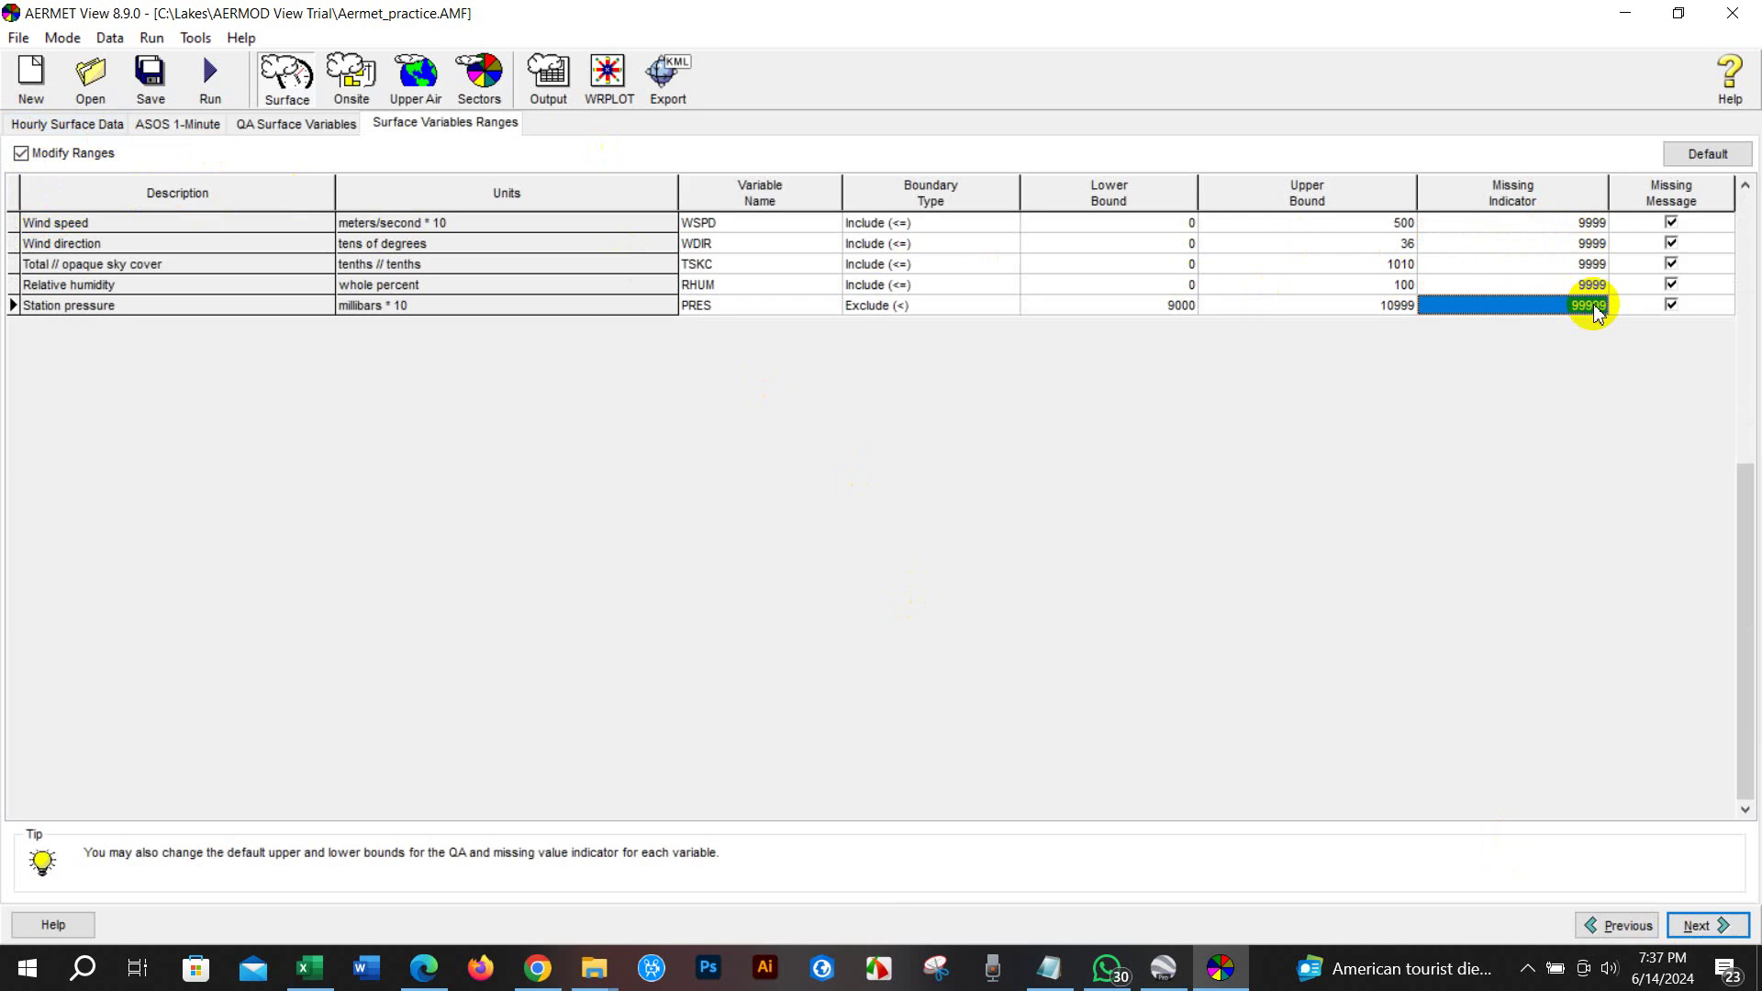
type("9")
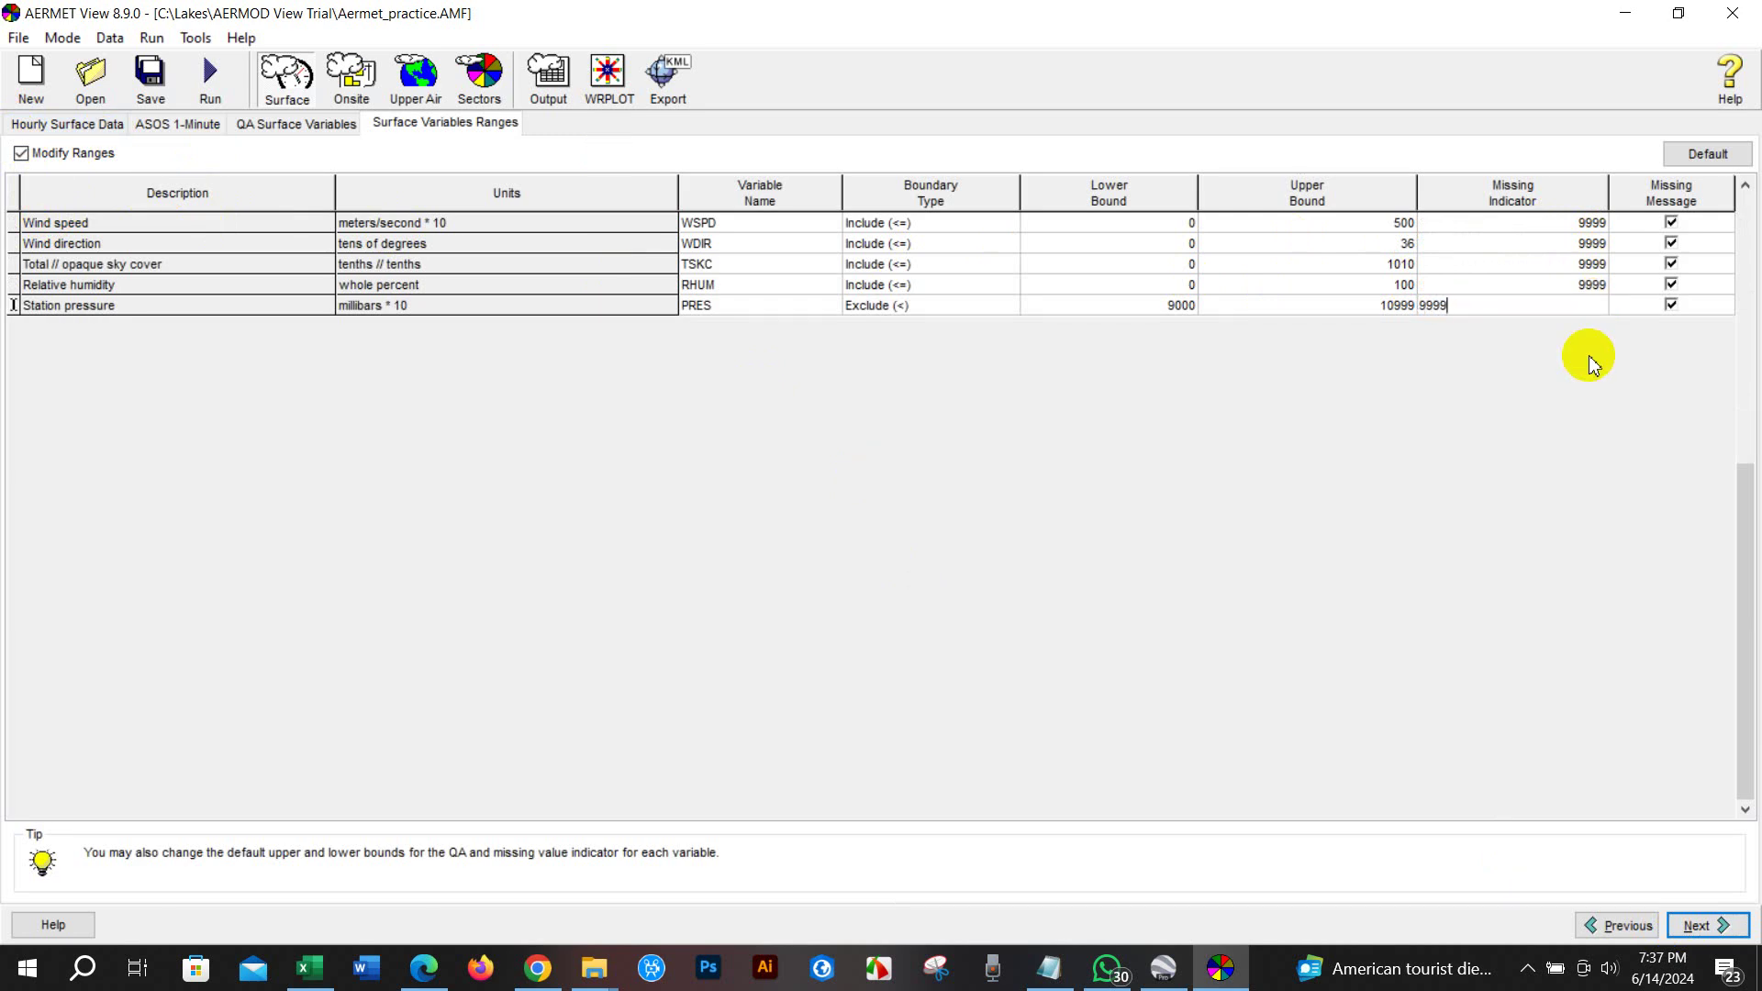
left_click(22, 154)
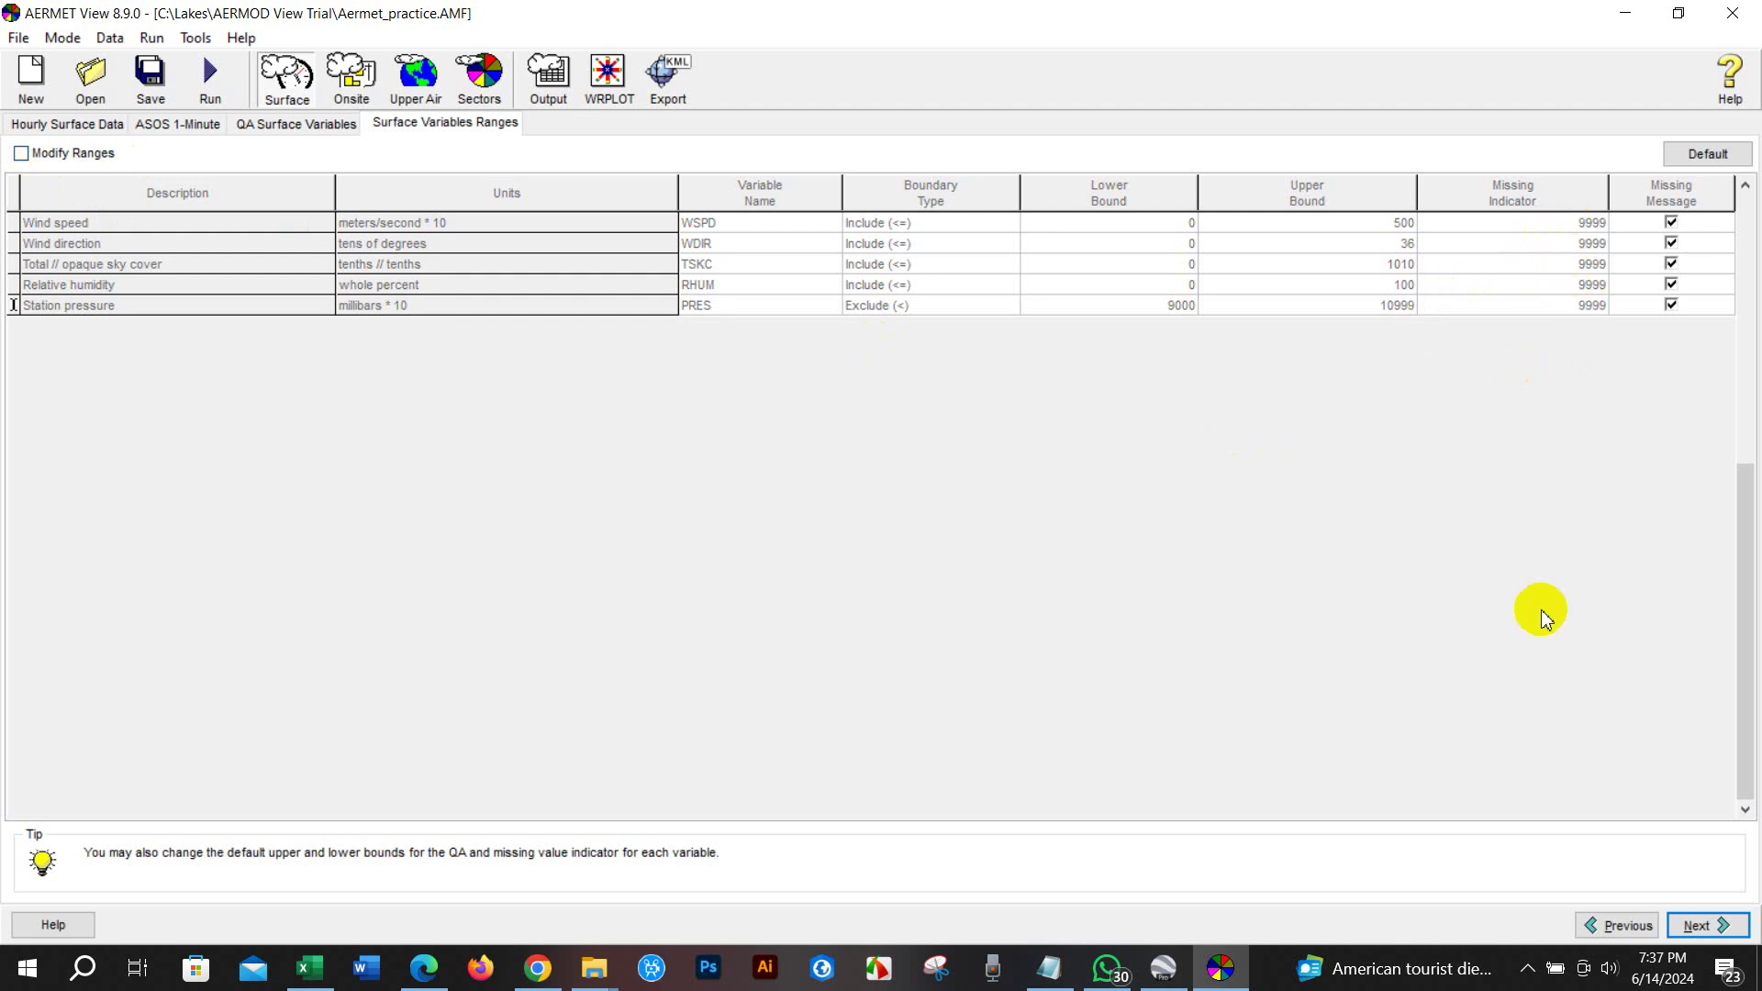
Proceed past the onsite data without including any, and set the upper air mode to Upper Air Estimator with site time zone UTC+6 (Almaty)
left_click(1707, 926)
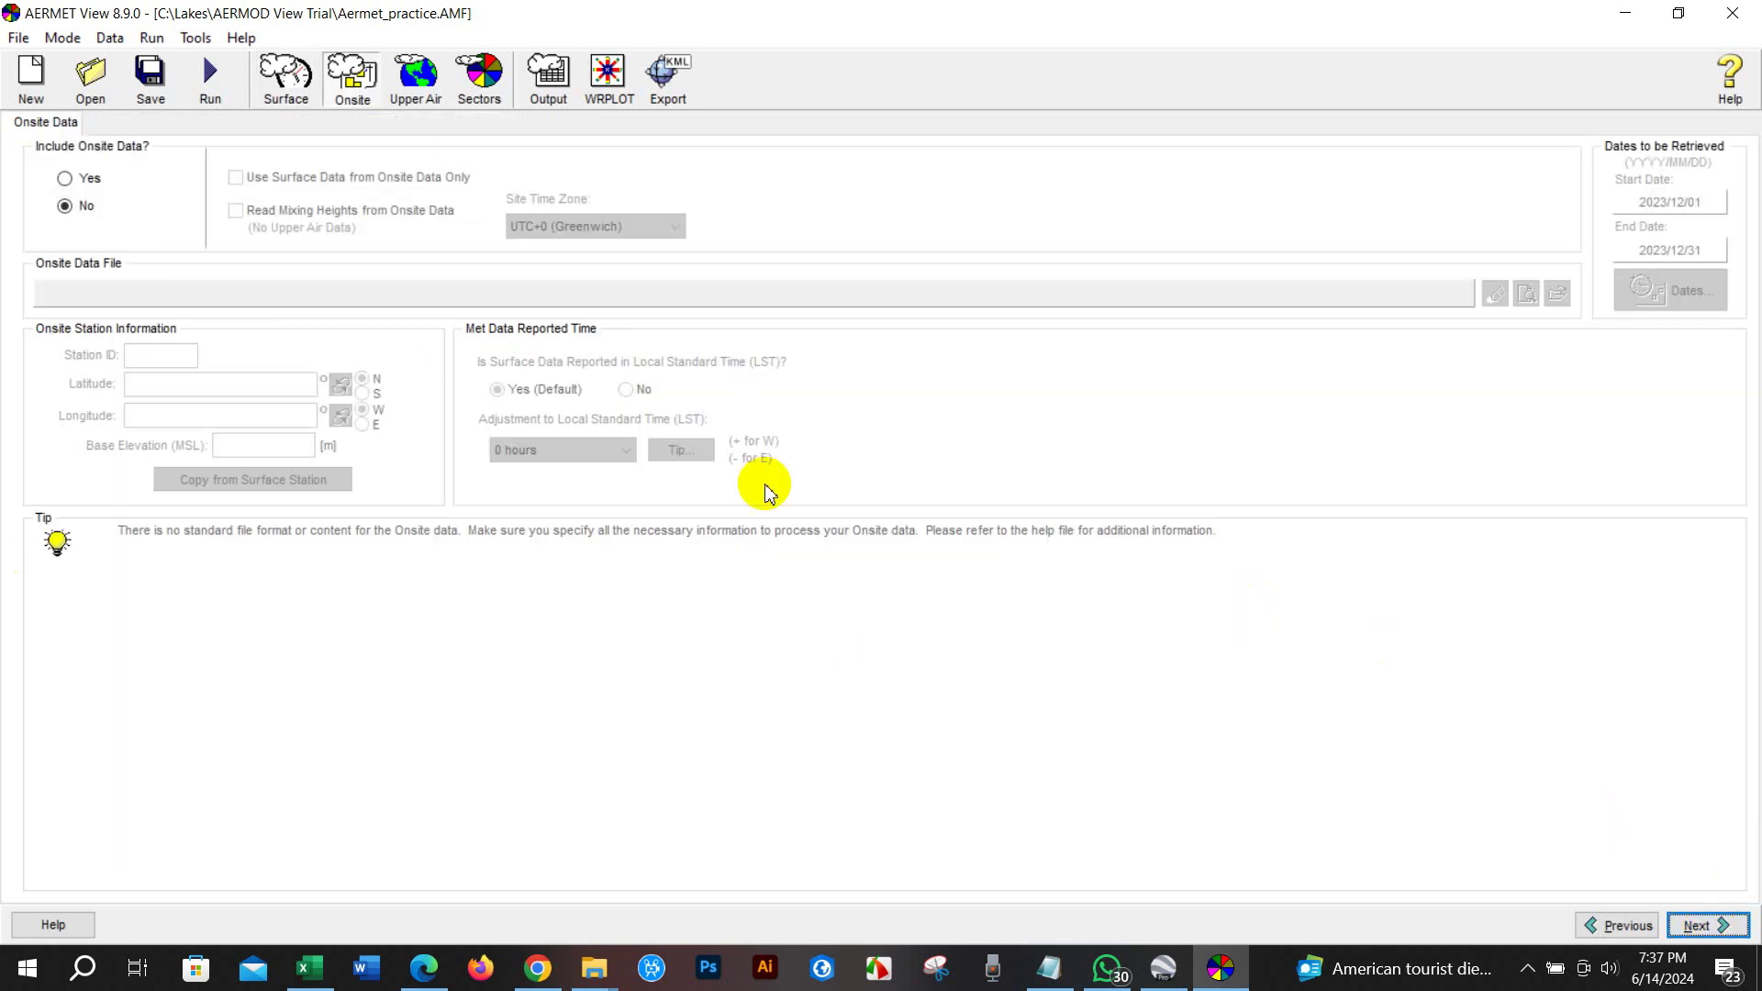
left_click(1719, 914)
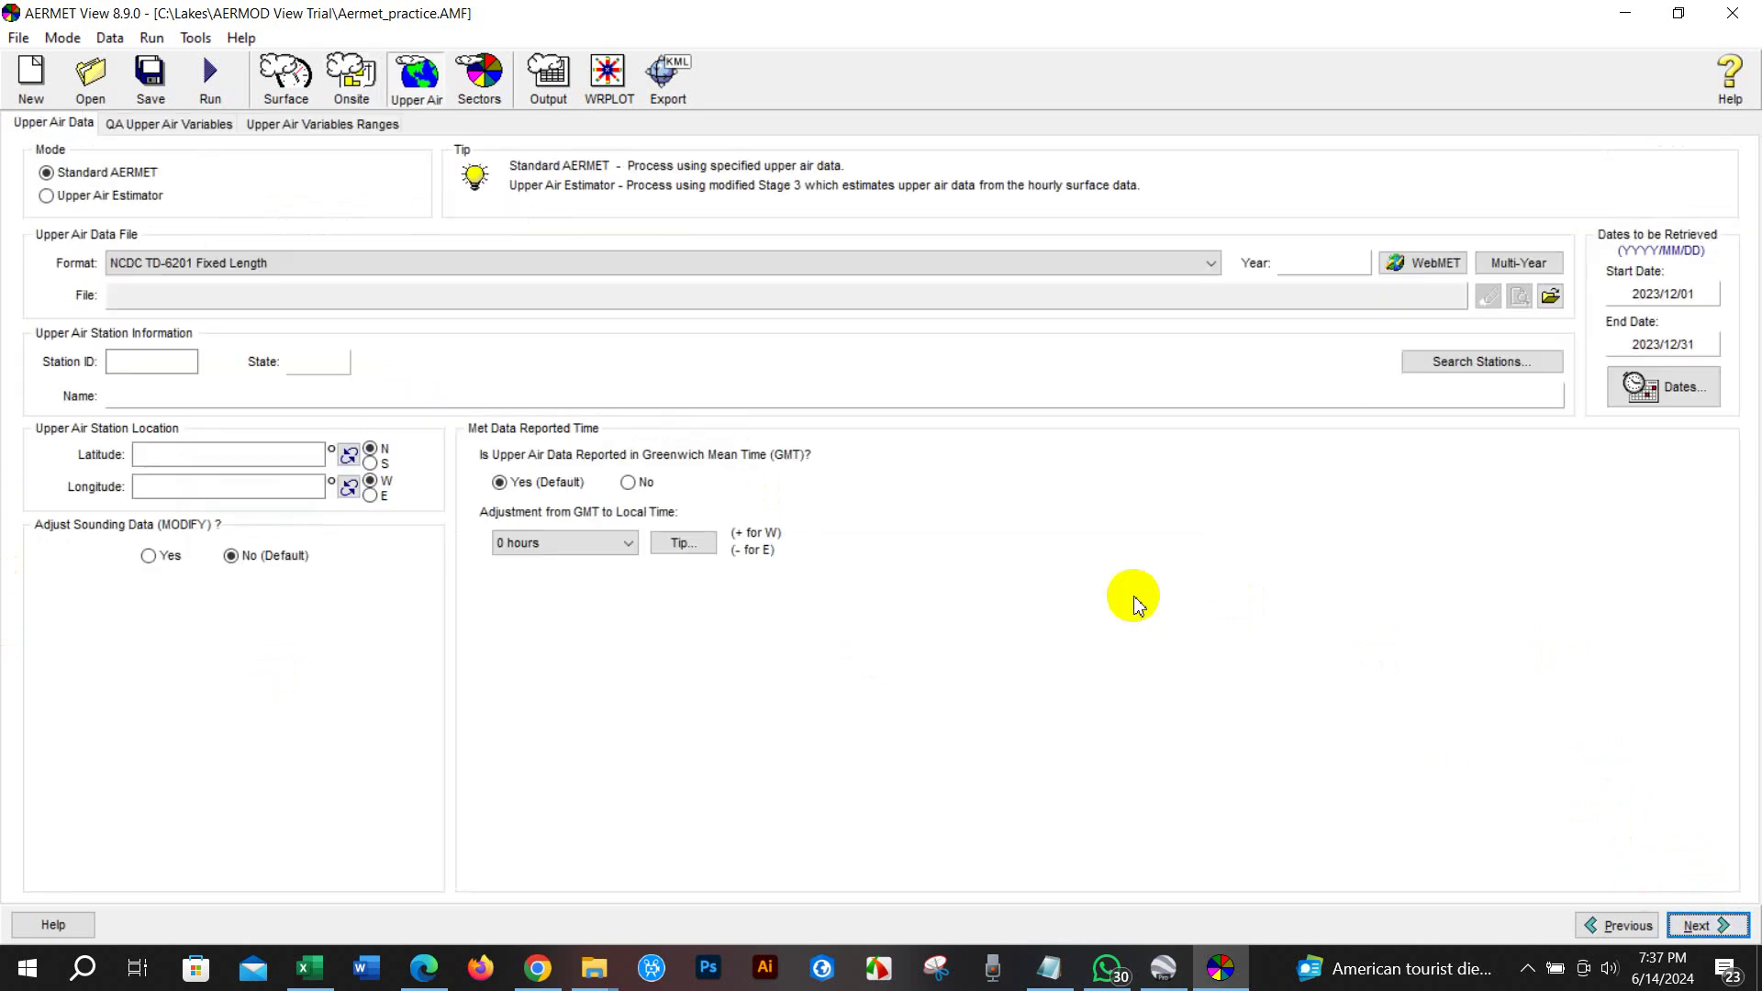
left_click(79, 198)
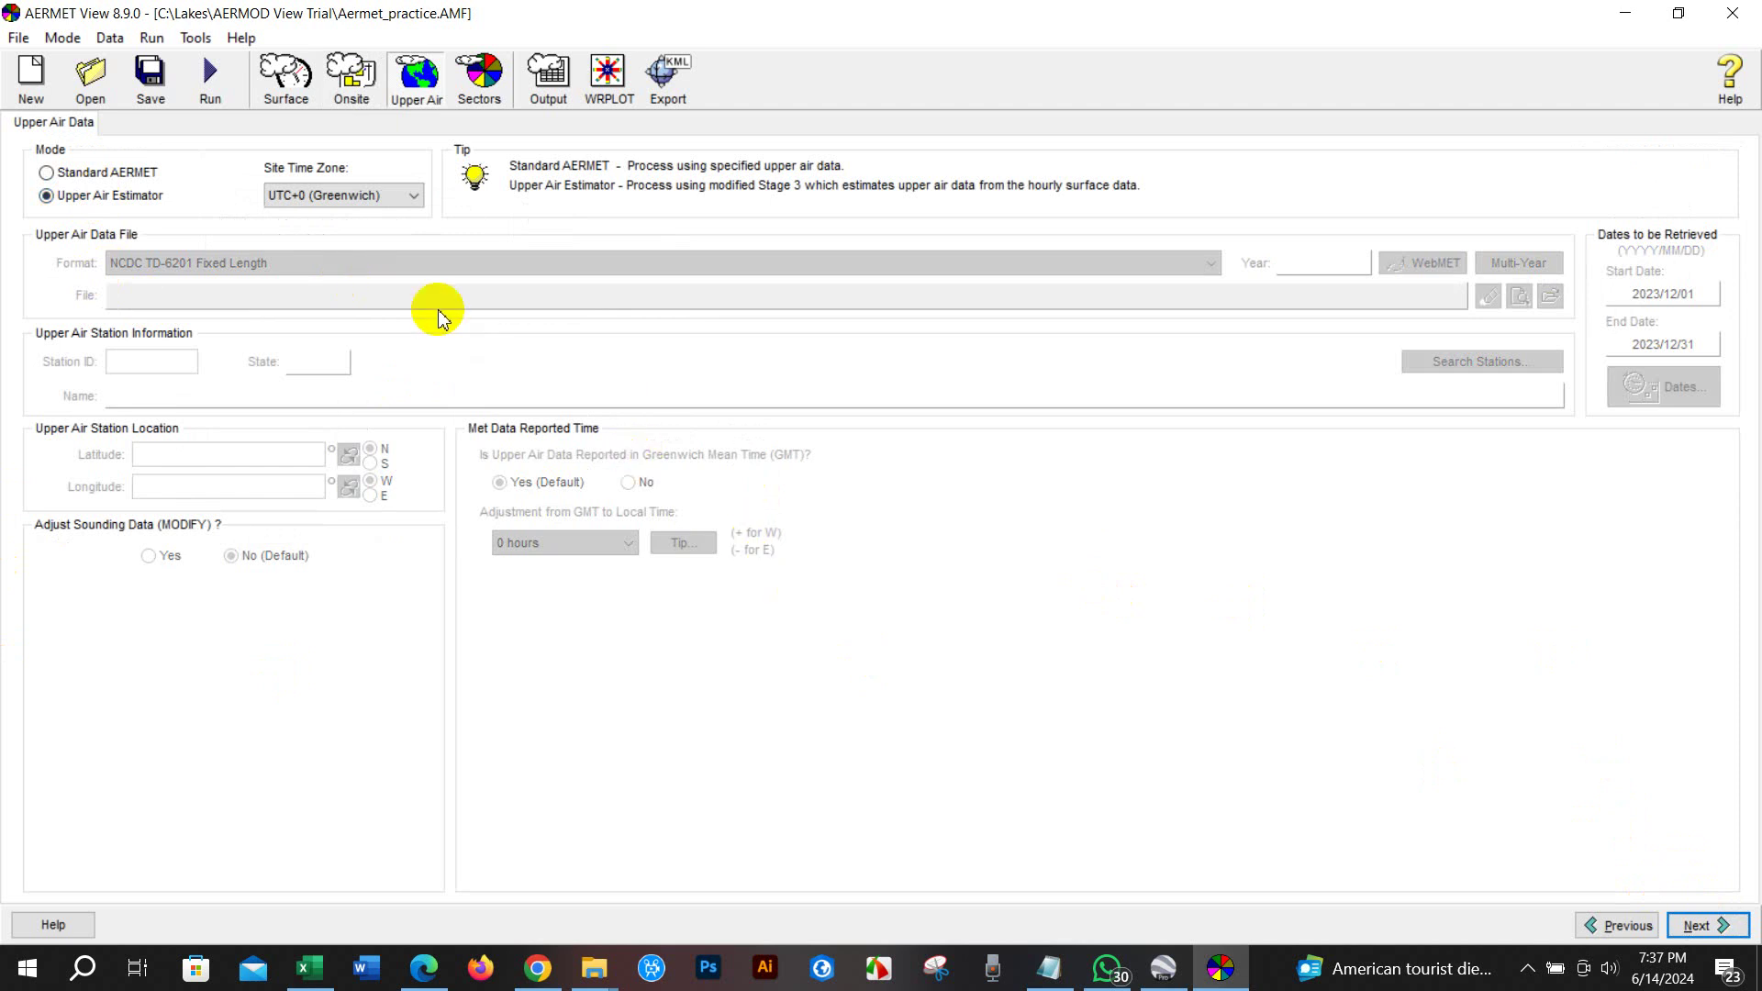
left_click(315, 194)
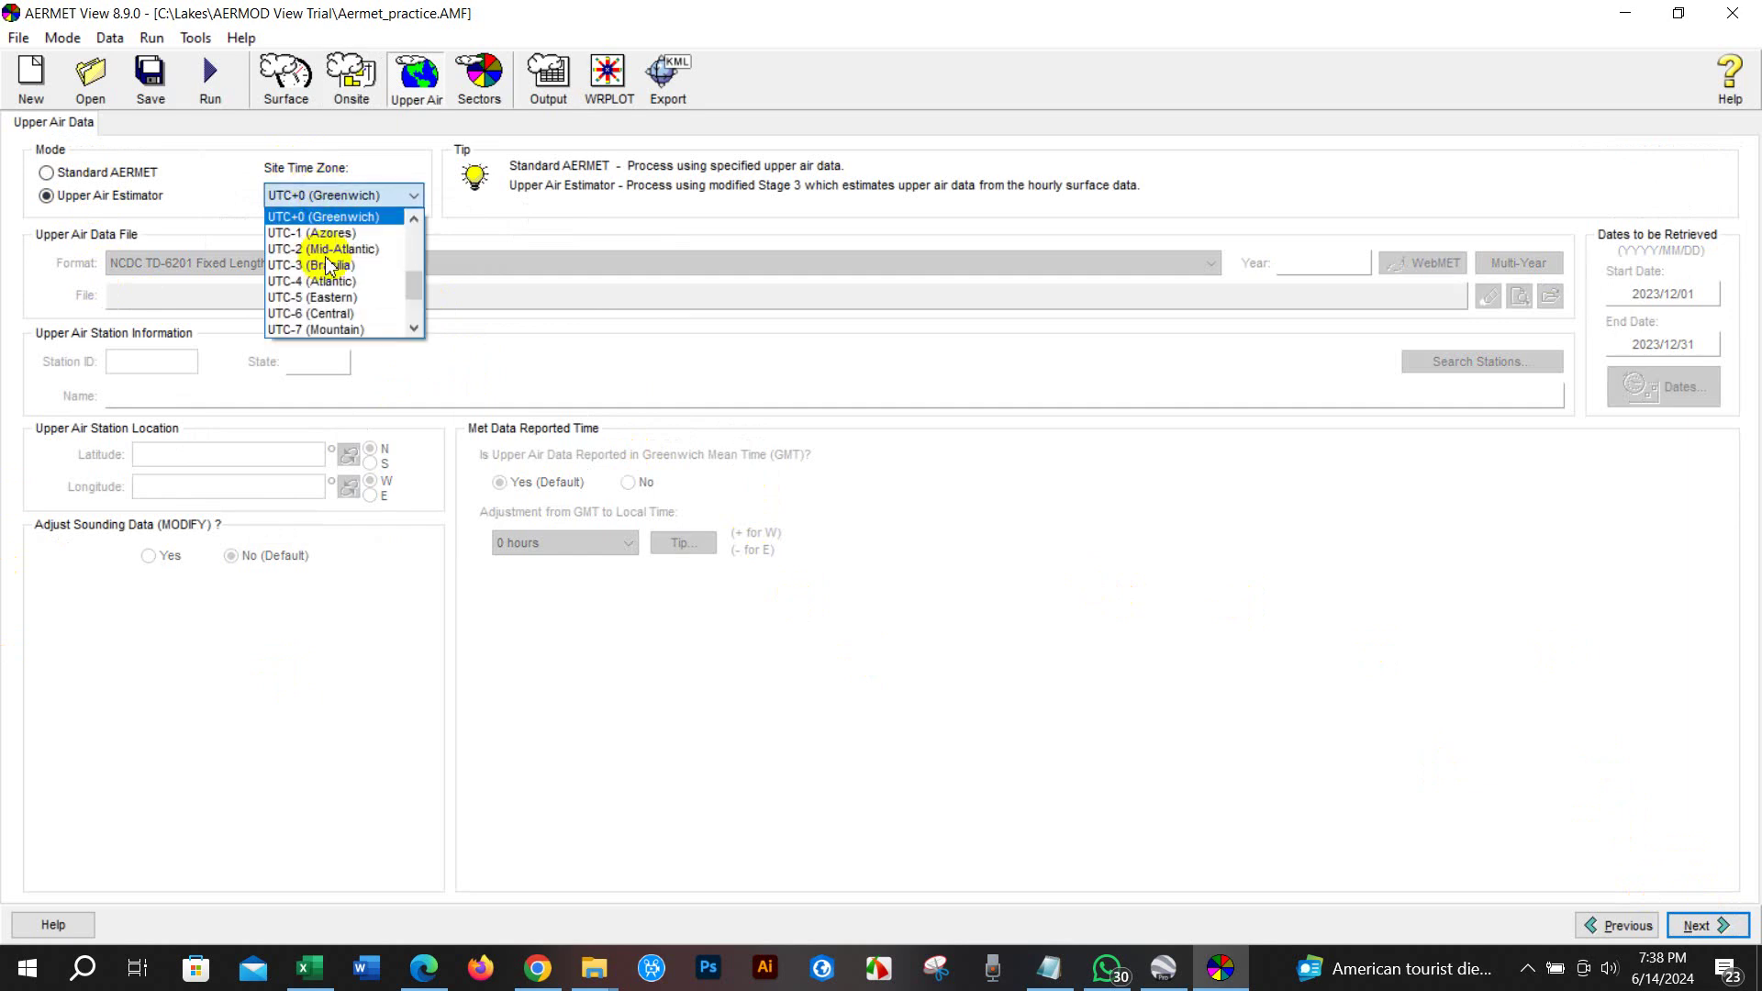
scroll(326, 266, "up", 2)
scroll(326, 266, "up", 1)
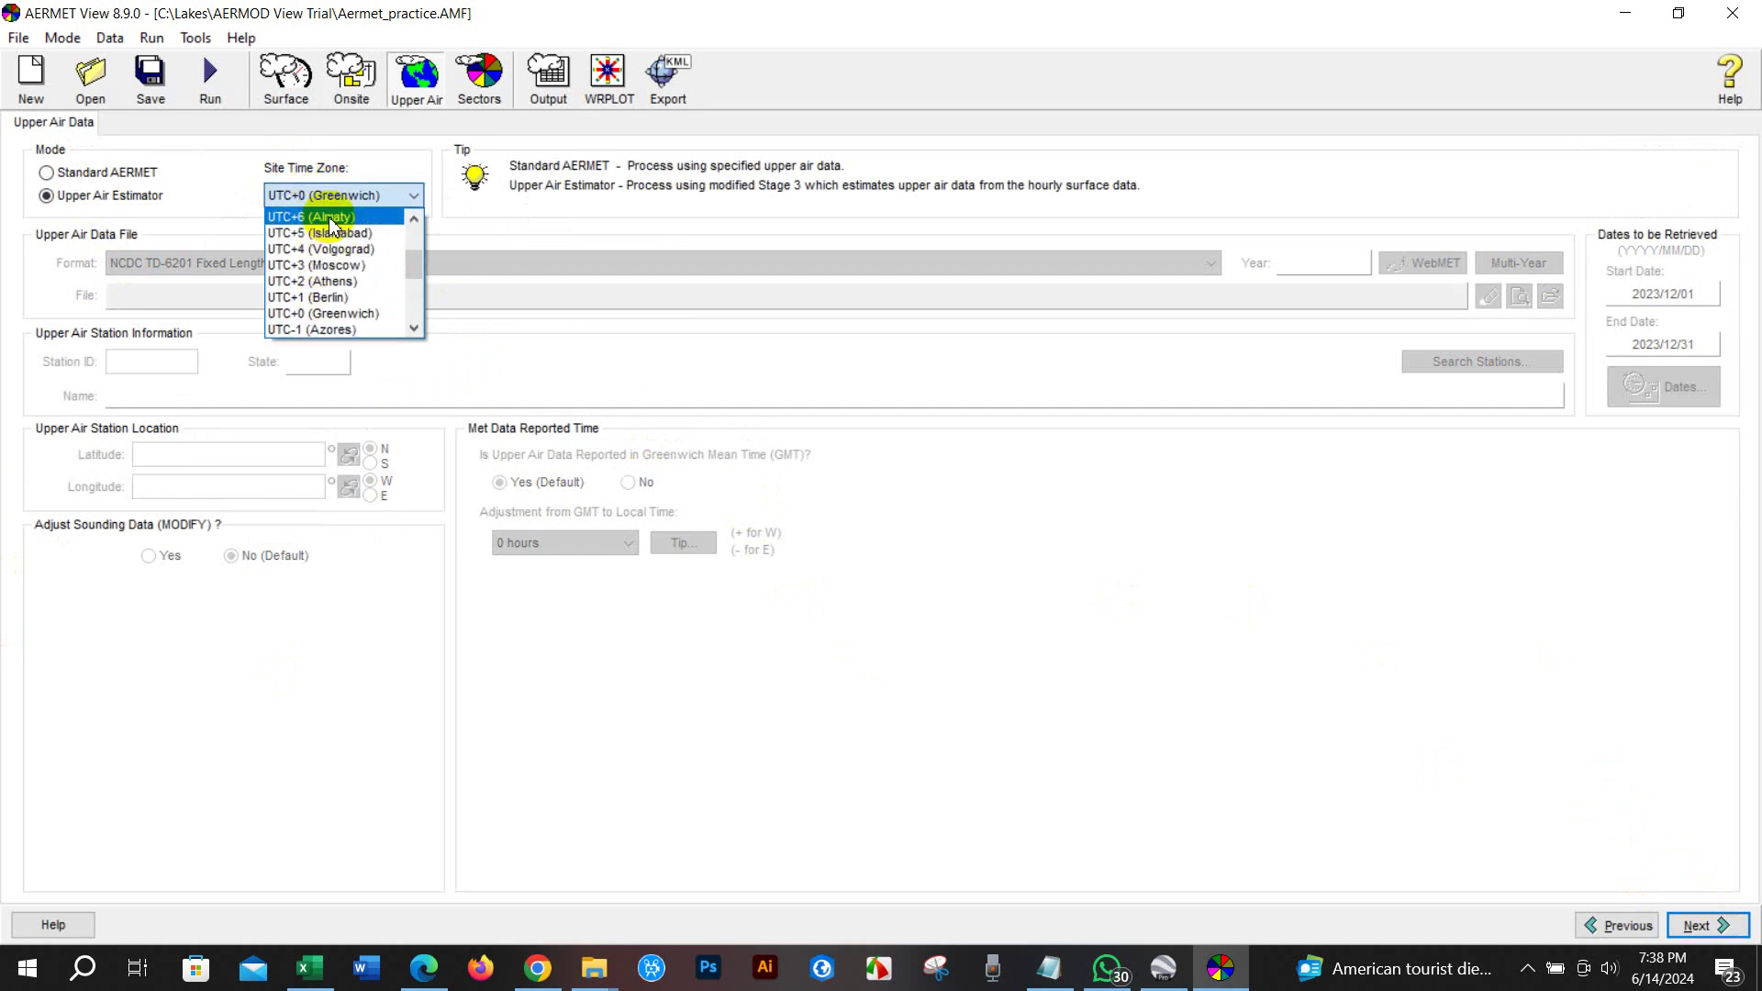
left_click(326, 216)
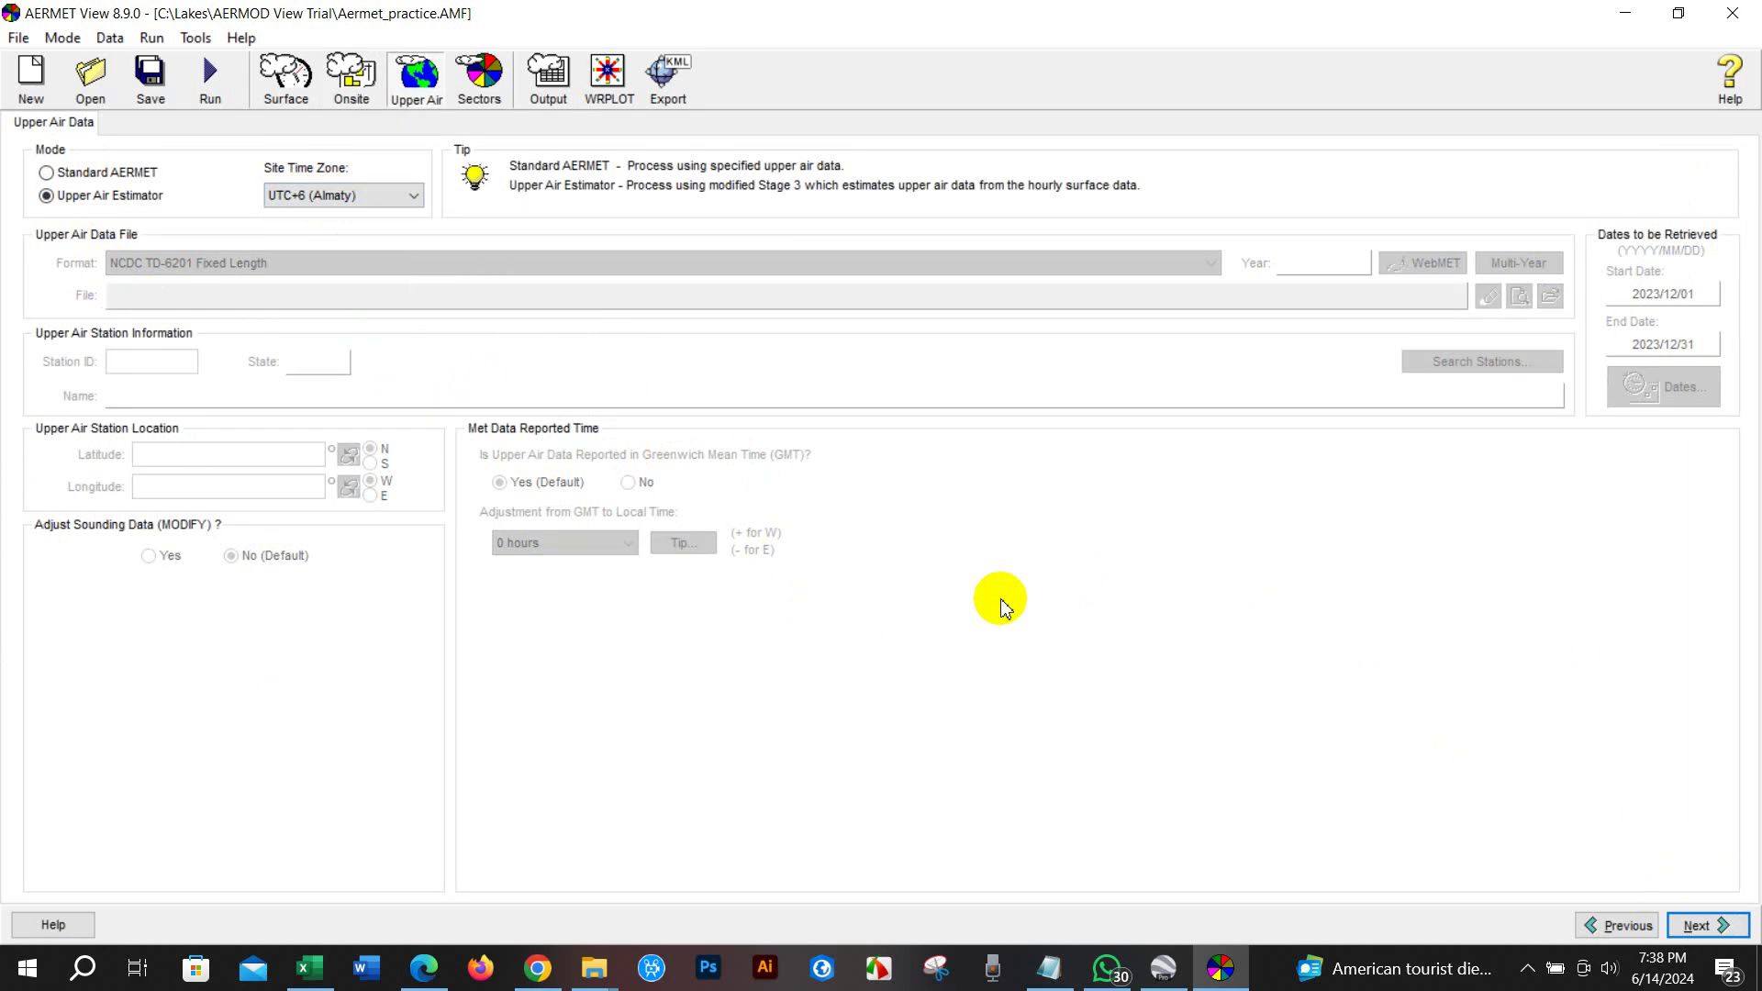
Go on to the sector processing options and set the anemometer height to 10 m
left_click(1701, 927)
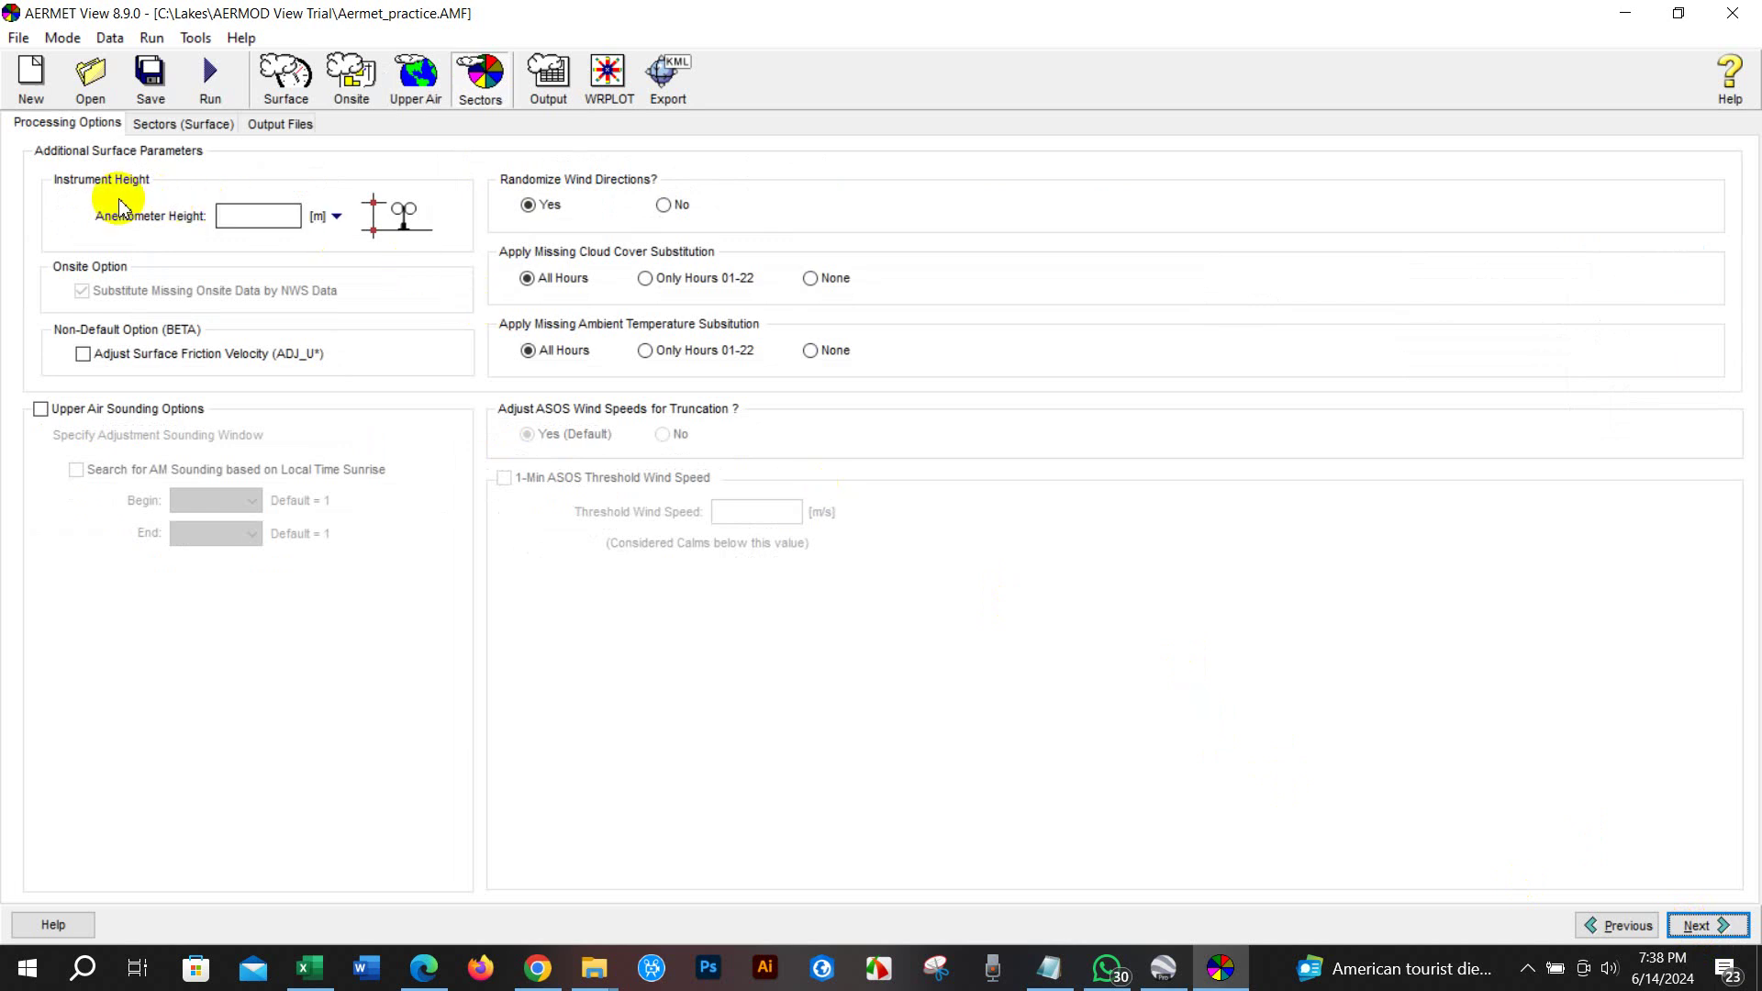
left_click(225, 216)
type("10")
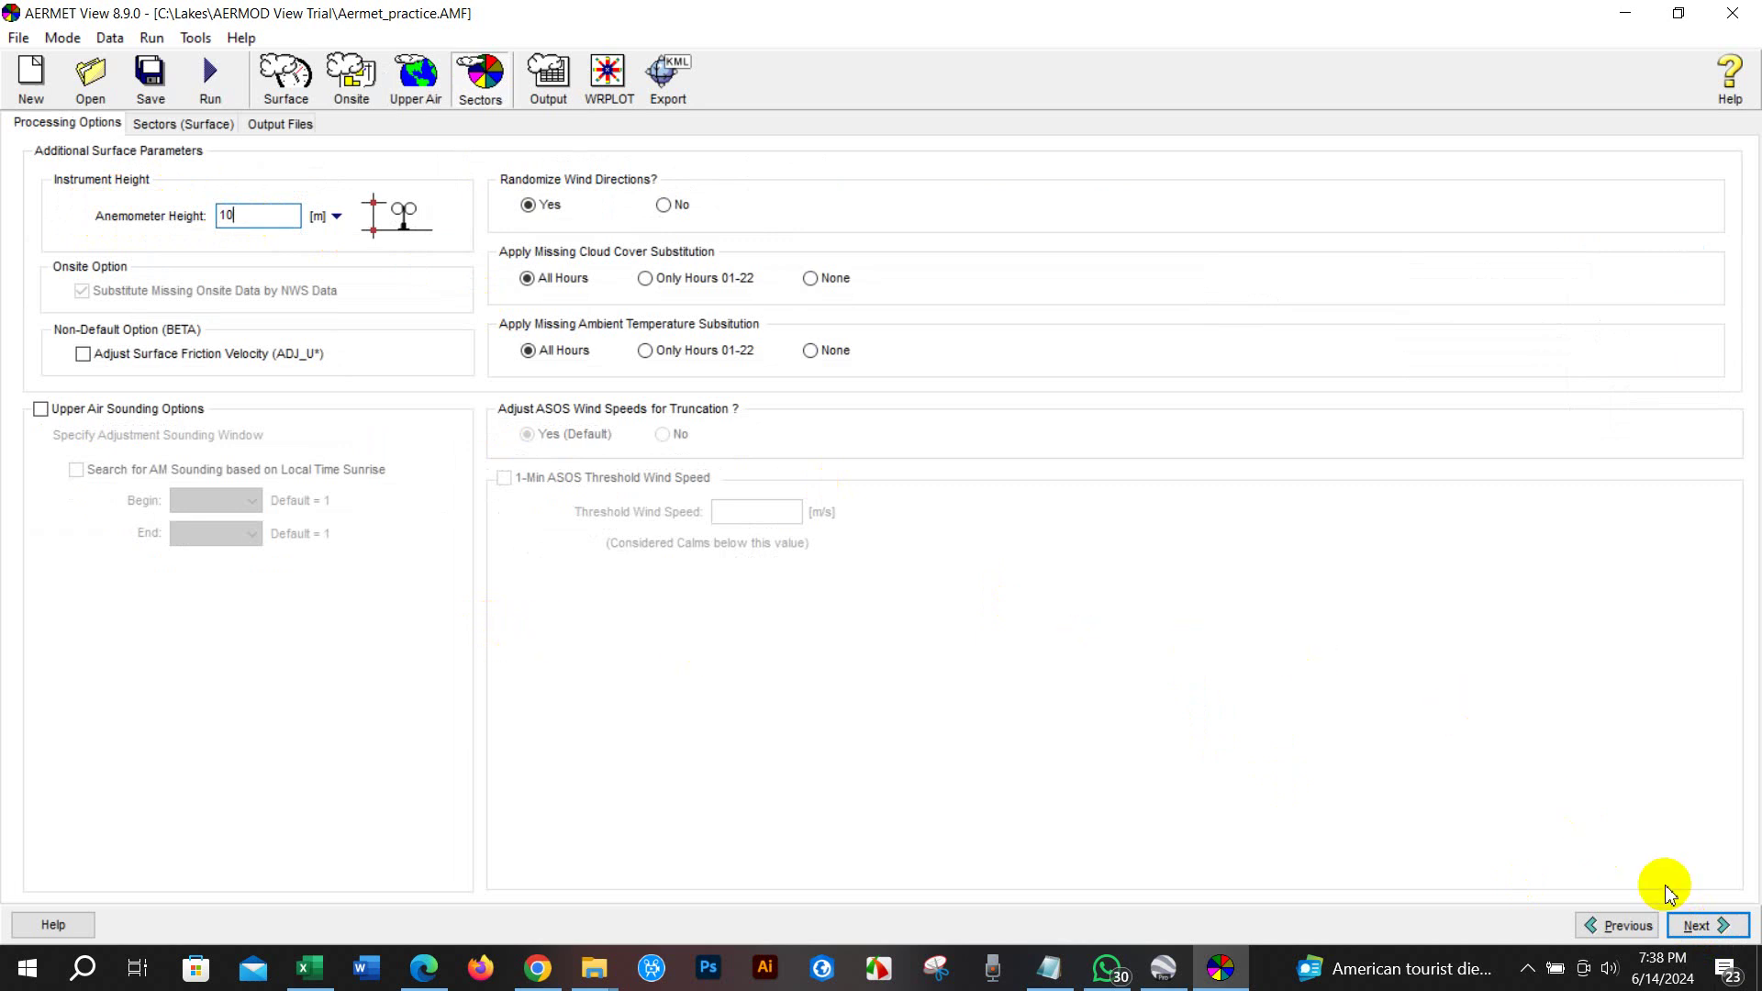
Go on to the surface sectors and open the Land Use Creator for the surface station
left_click(1693, 925)
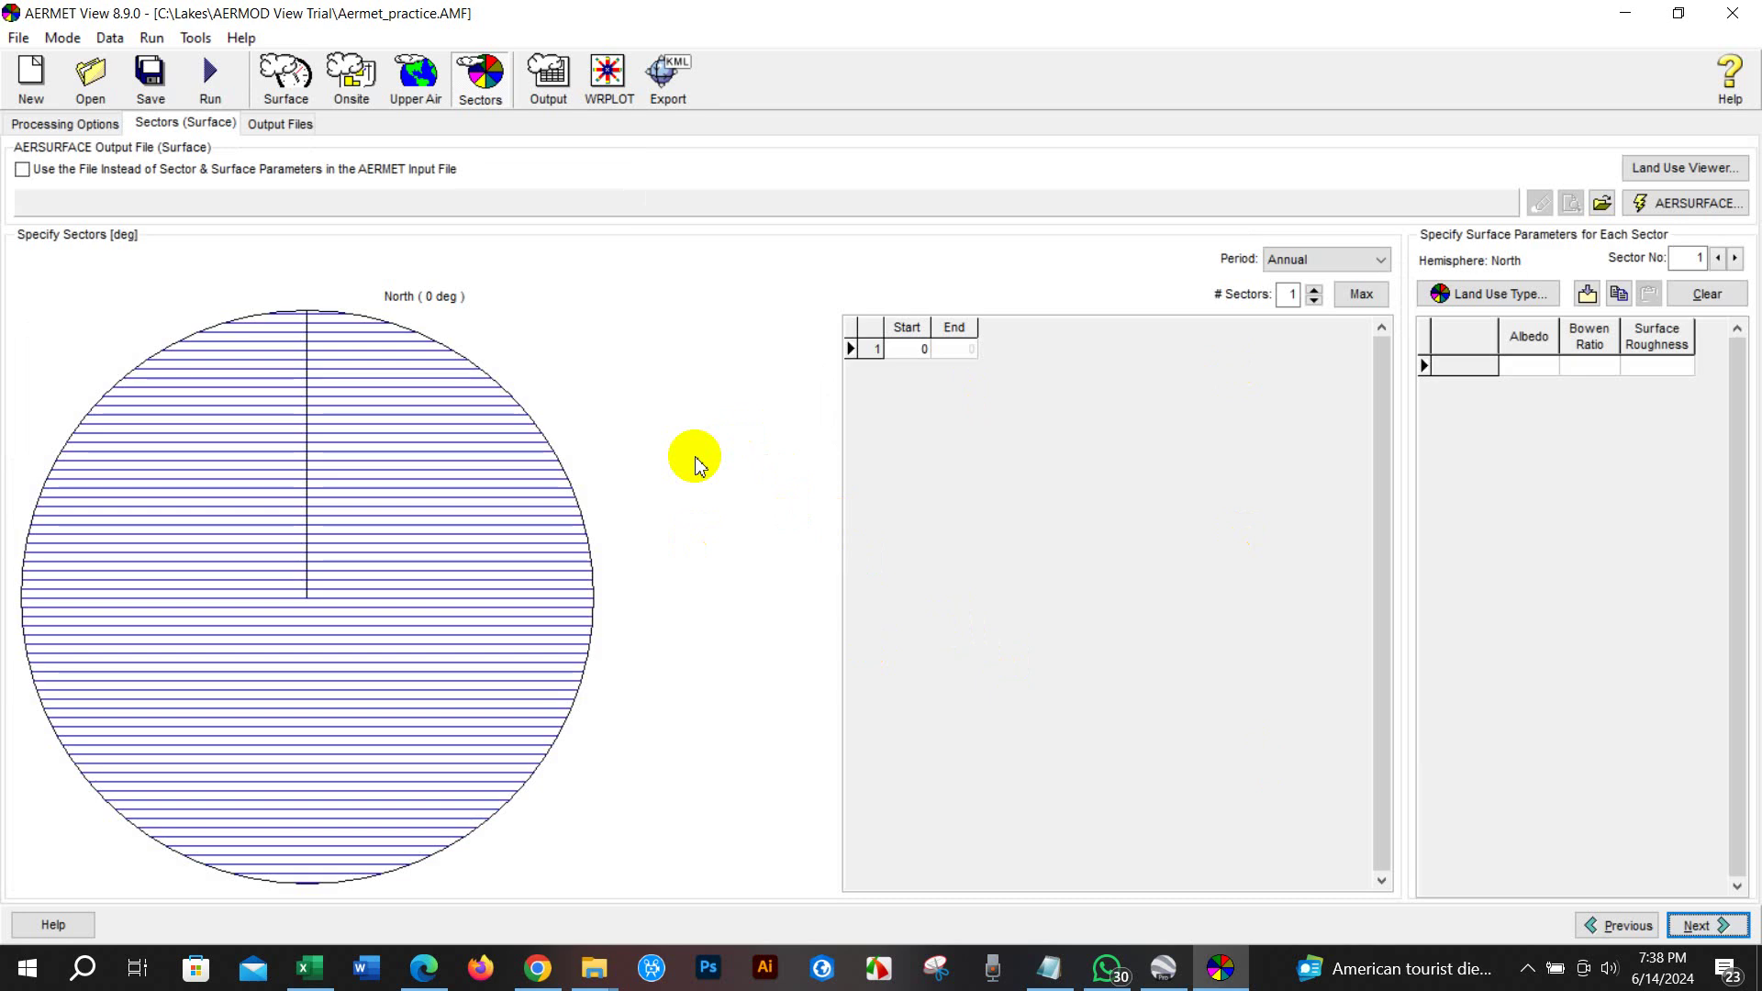
left_click(196, 40)
mouse_move(261, 181)
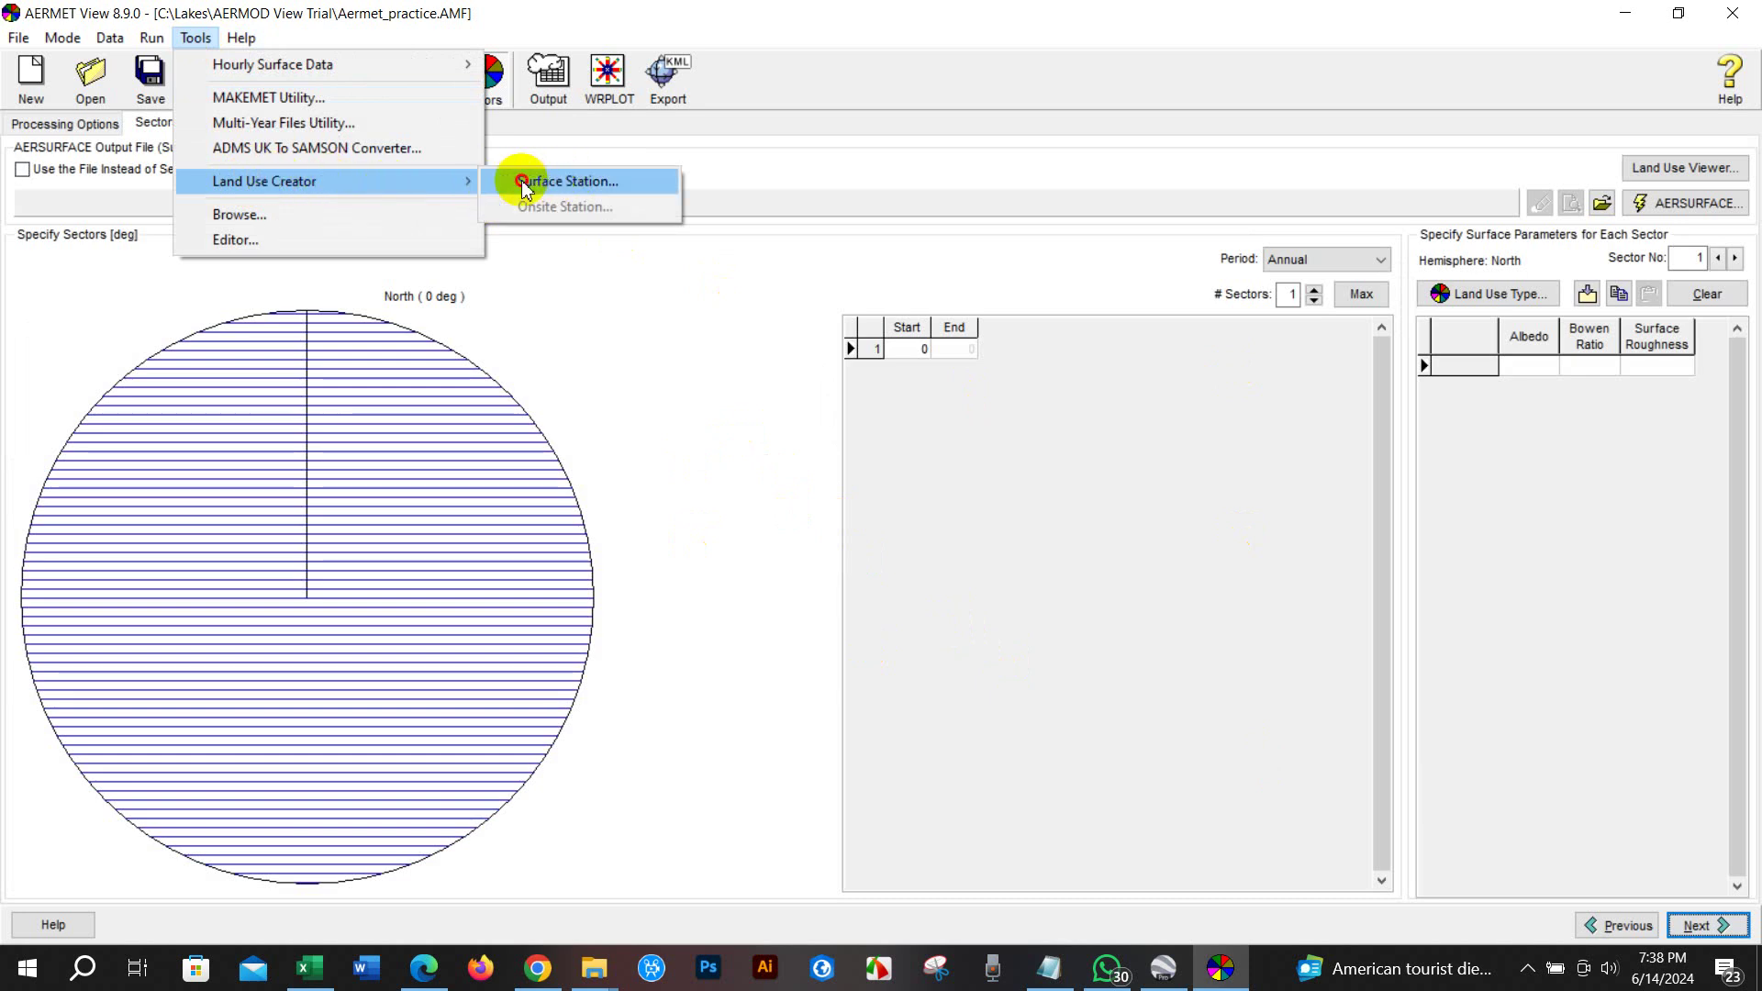
left_click(558, 180)
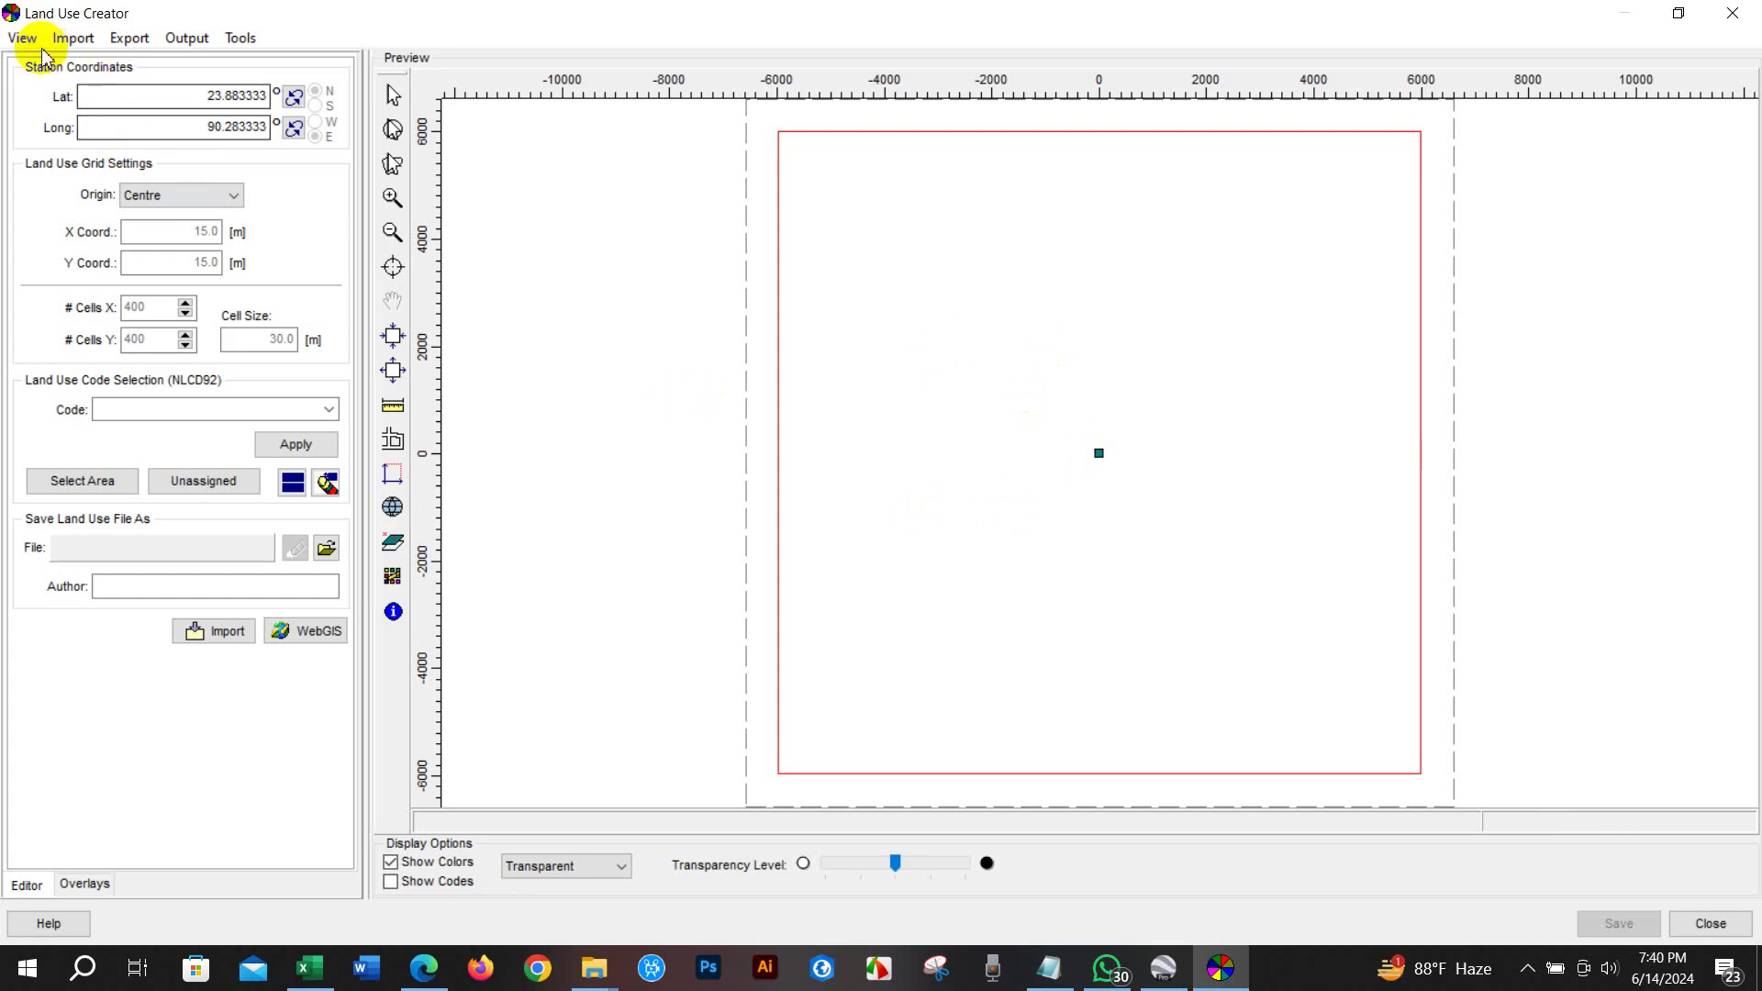
Set the land use site domain to its minimum extents and accept it
left_click(26, 37)
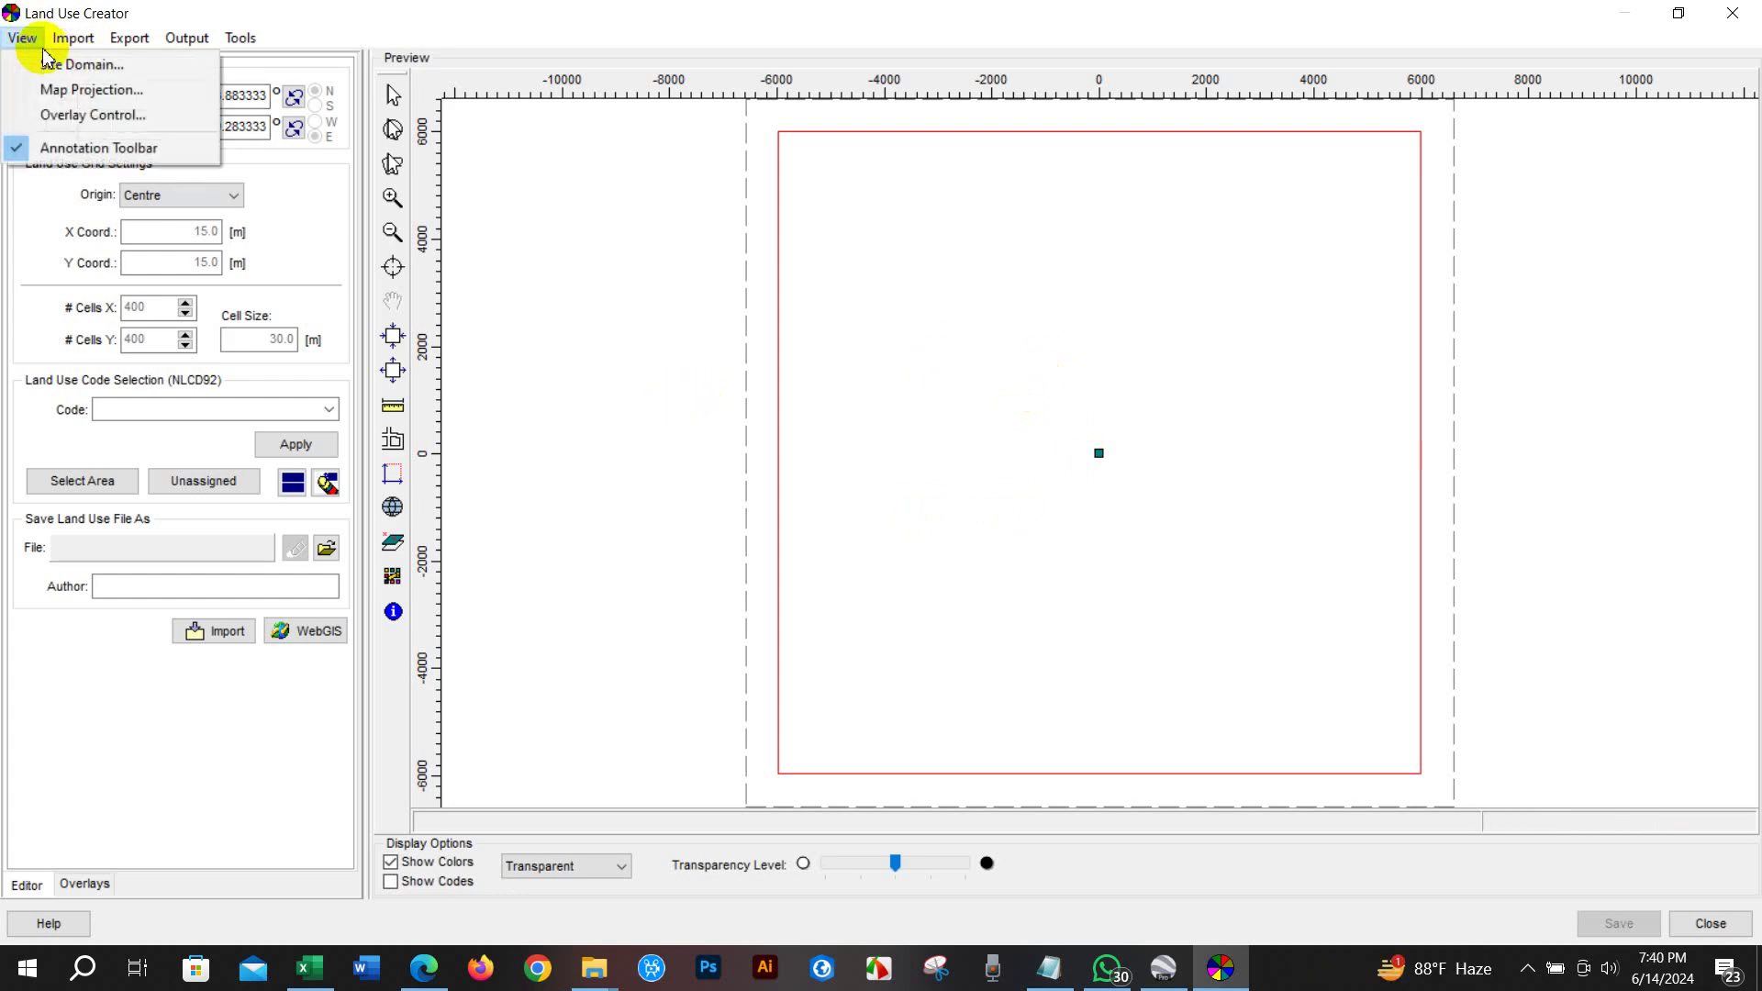
left_click(69, 64)
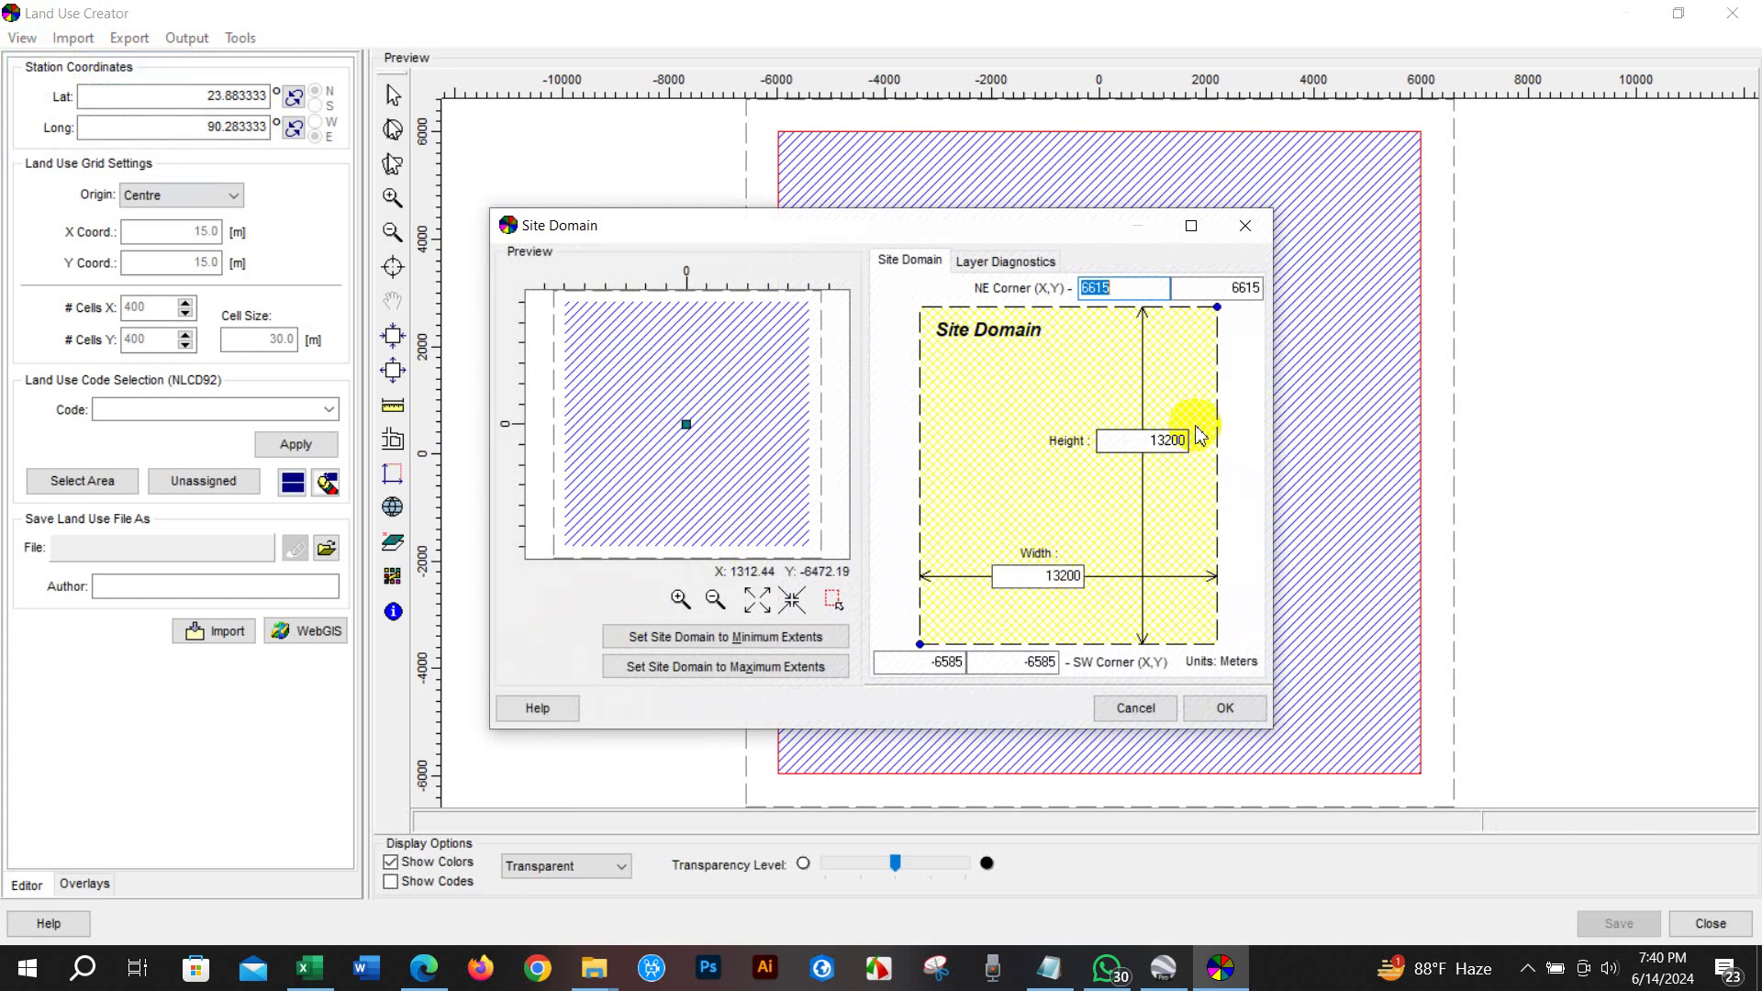
left_click(725, 637)
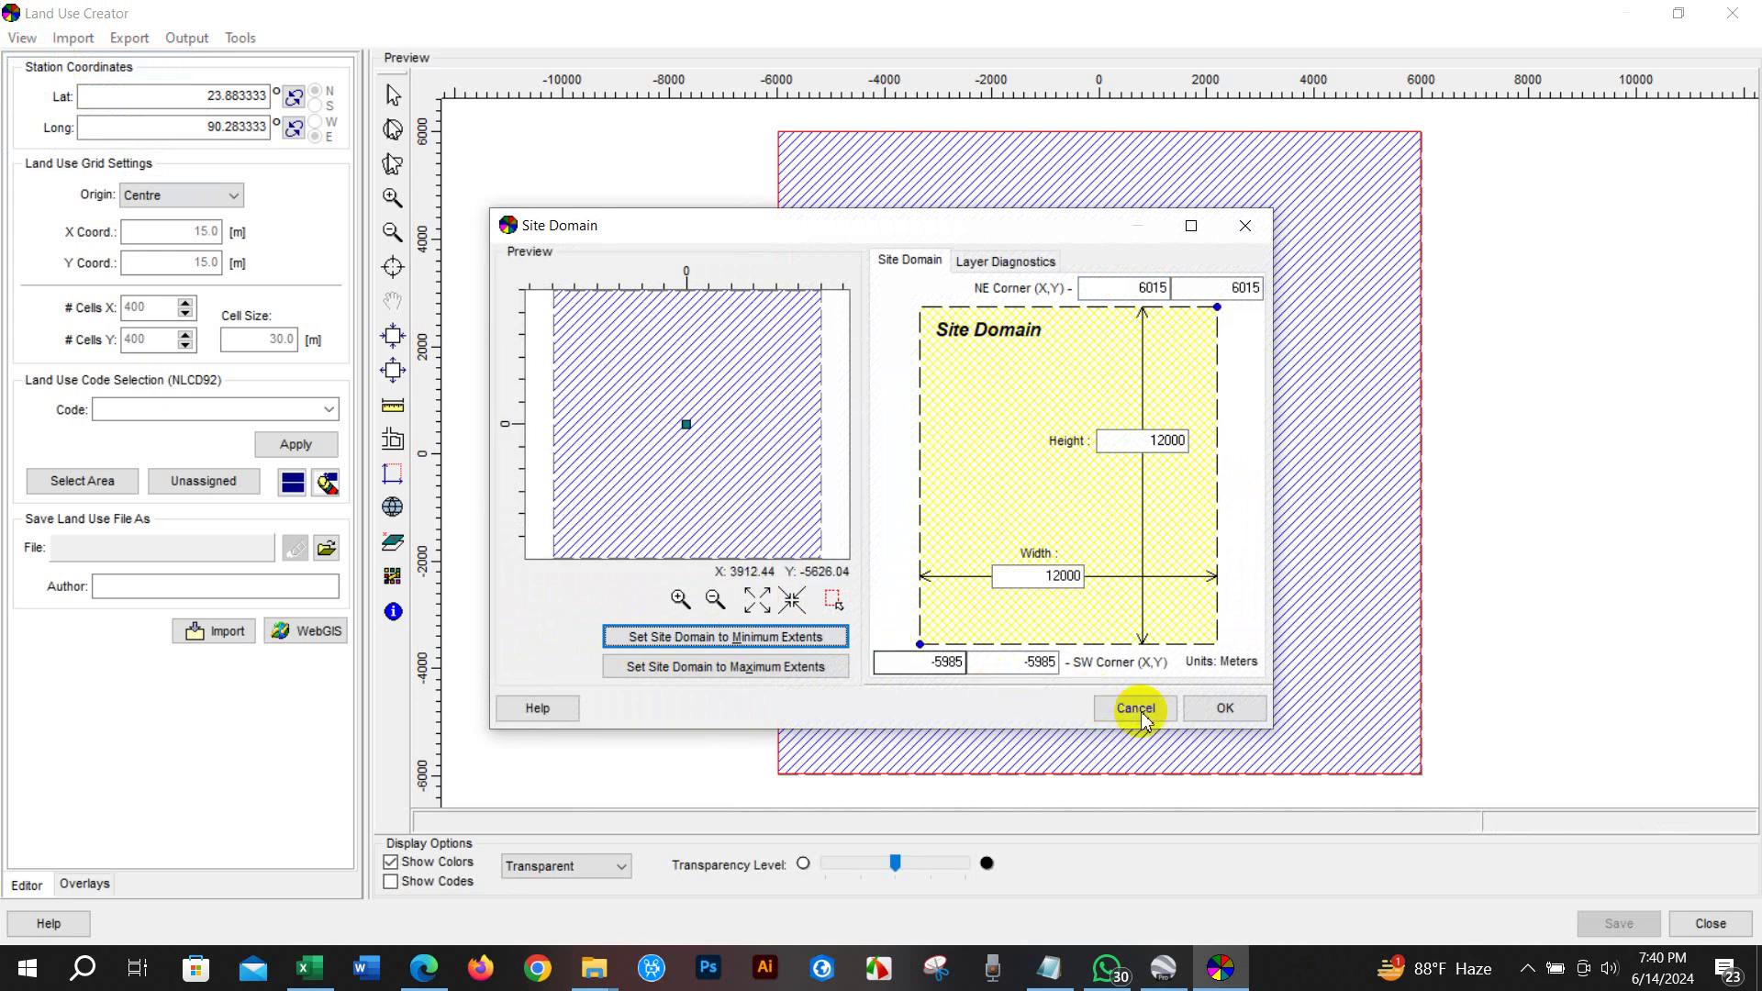
left_click(1220, 711)
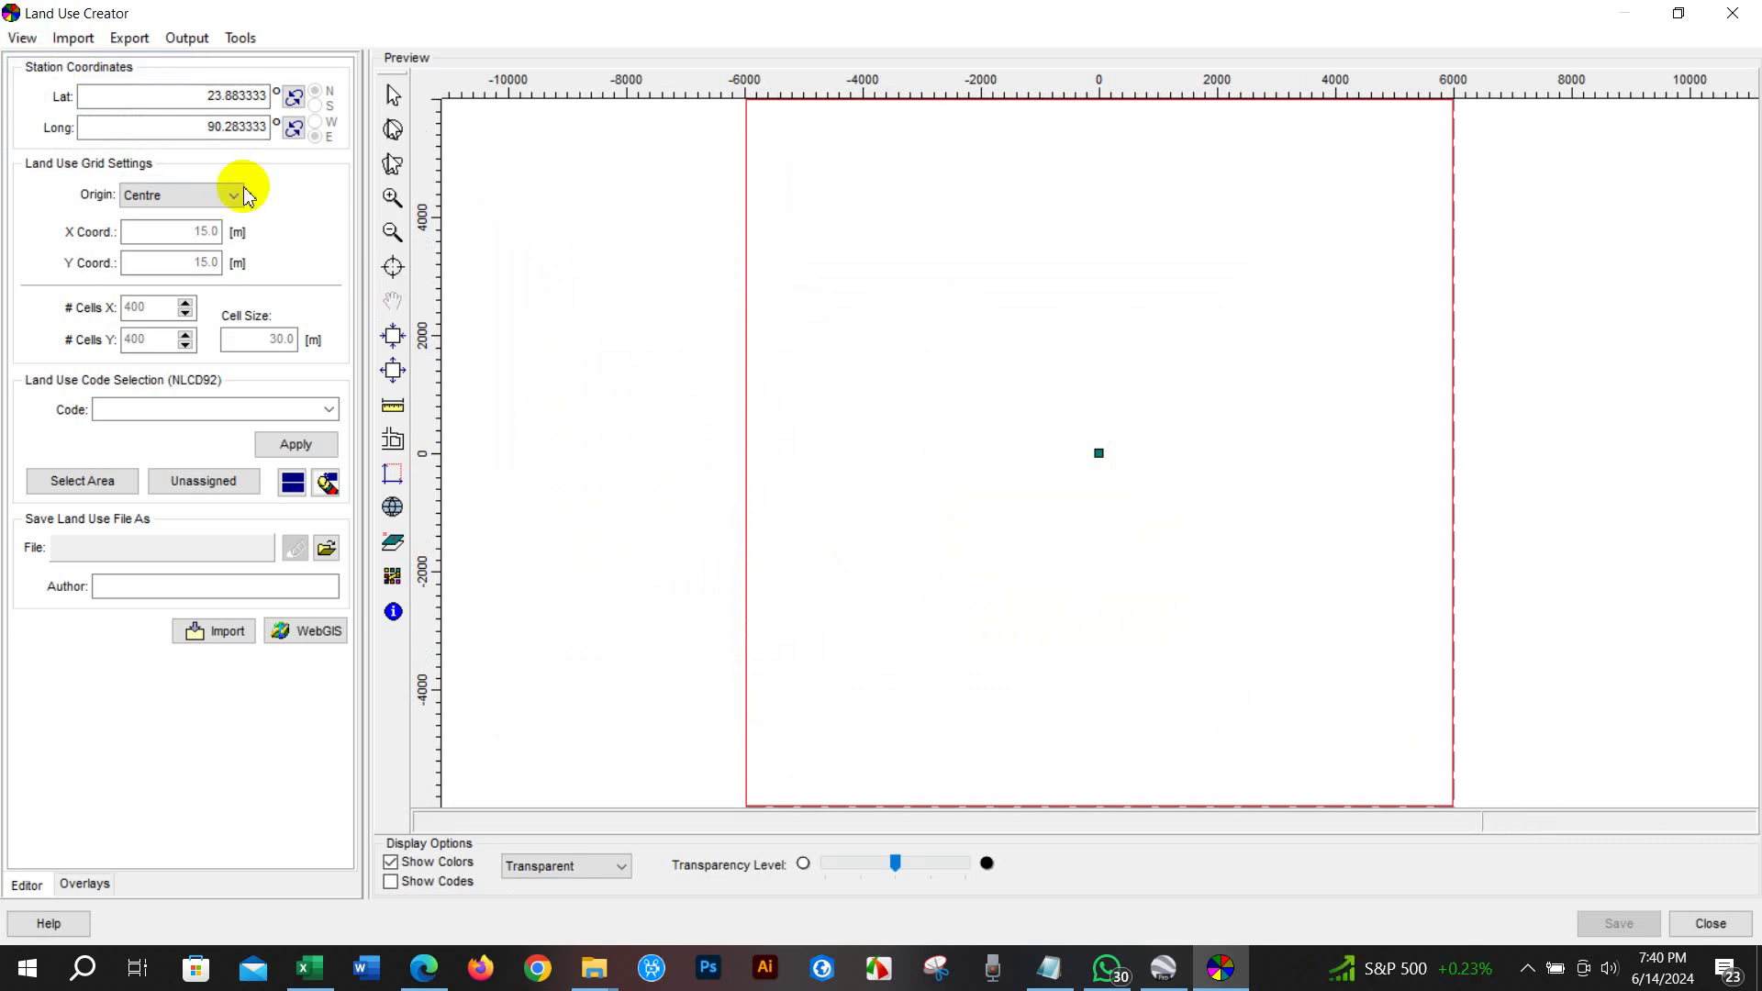
Set the map projection to UTM: Universal Transverse Mercator with datum WGS84, zone 46, northern hemisphere
left_click(22, 43)
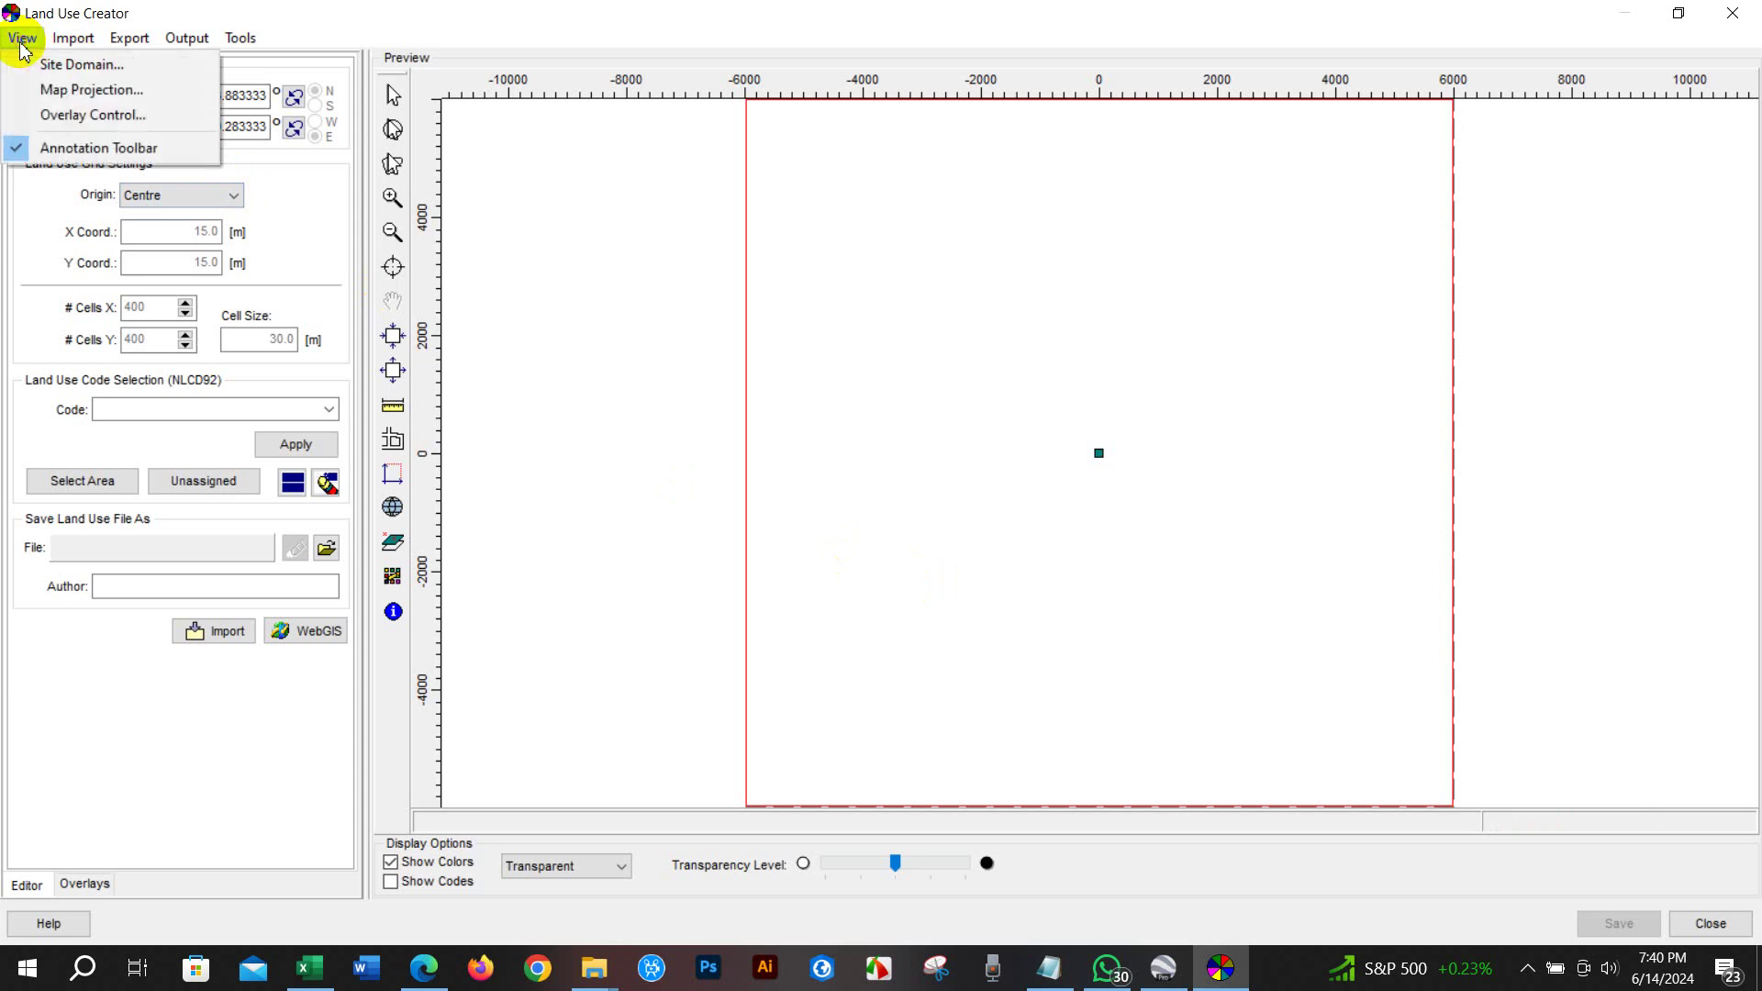
left_click(72, 92)
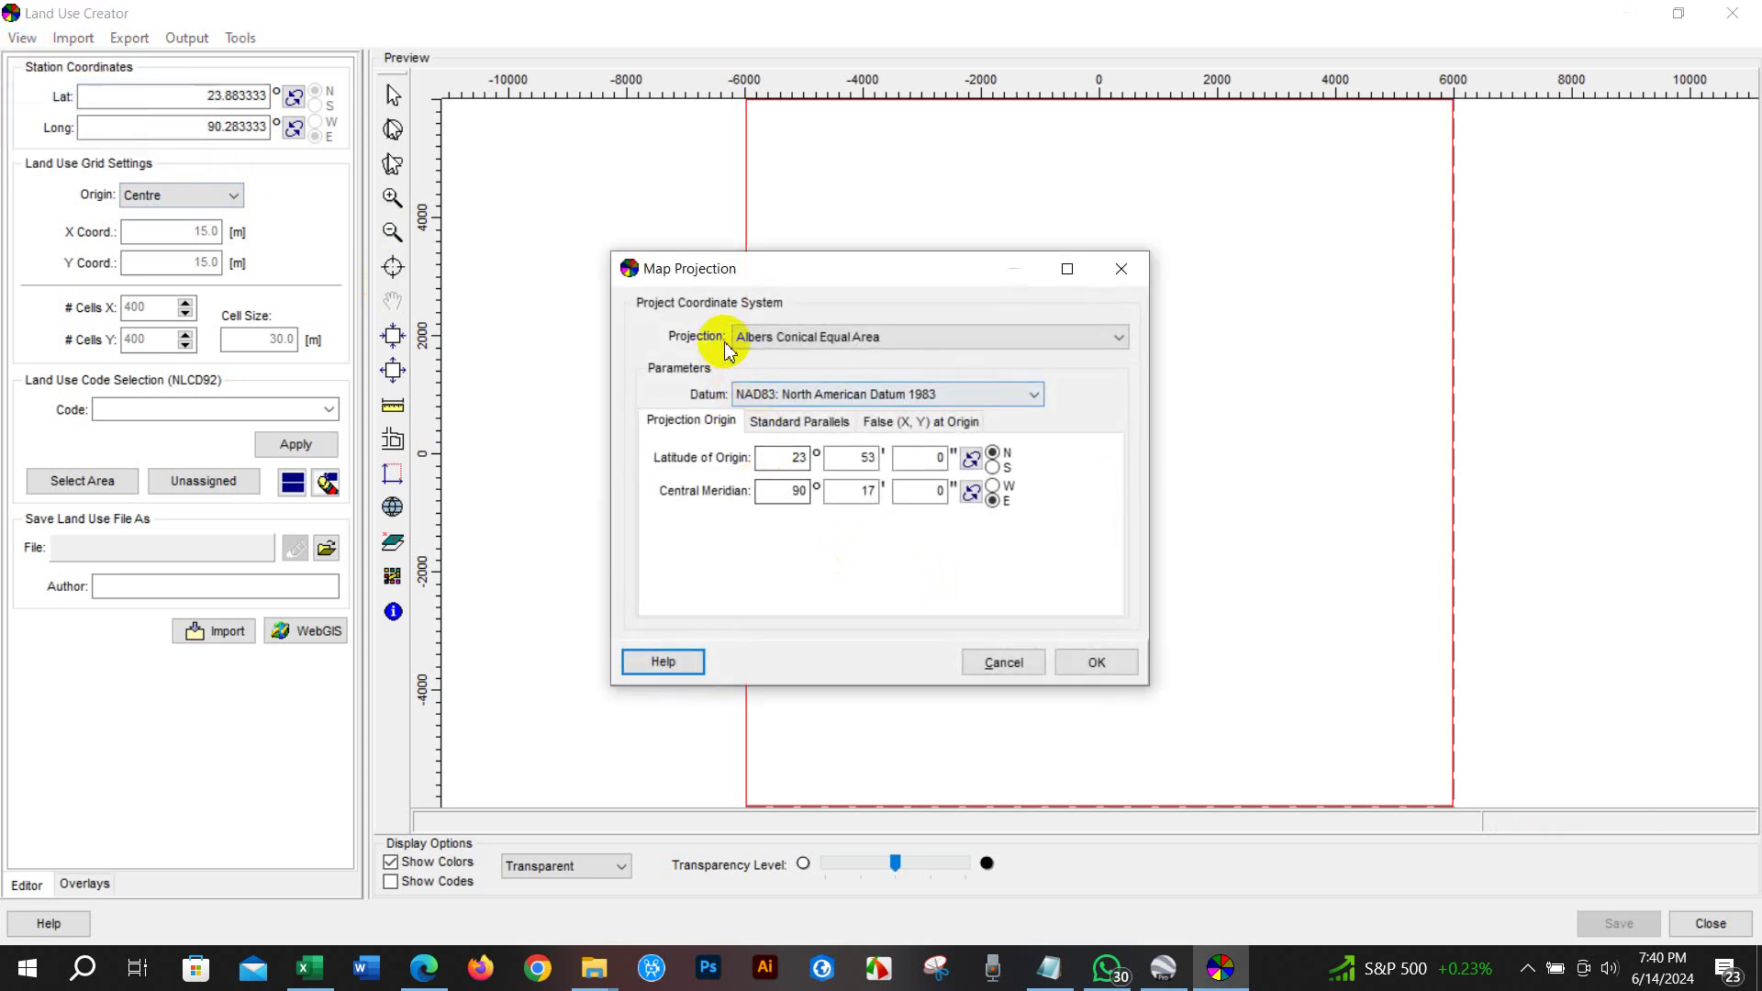
left_click(824, 342)
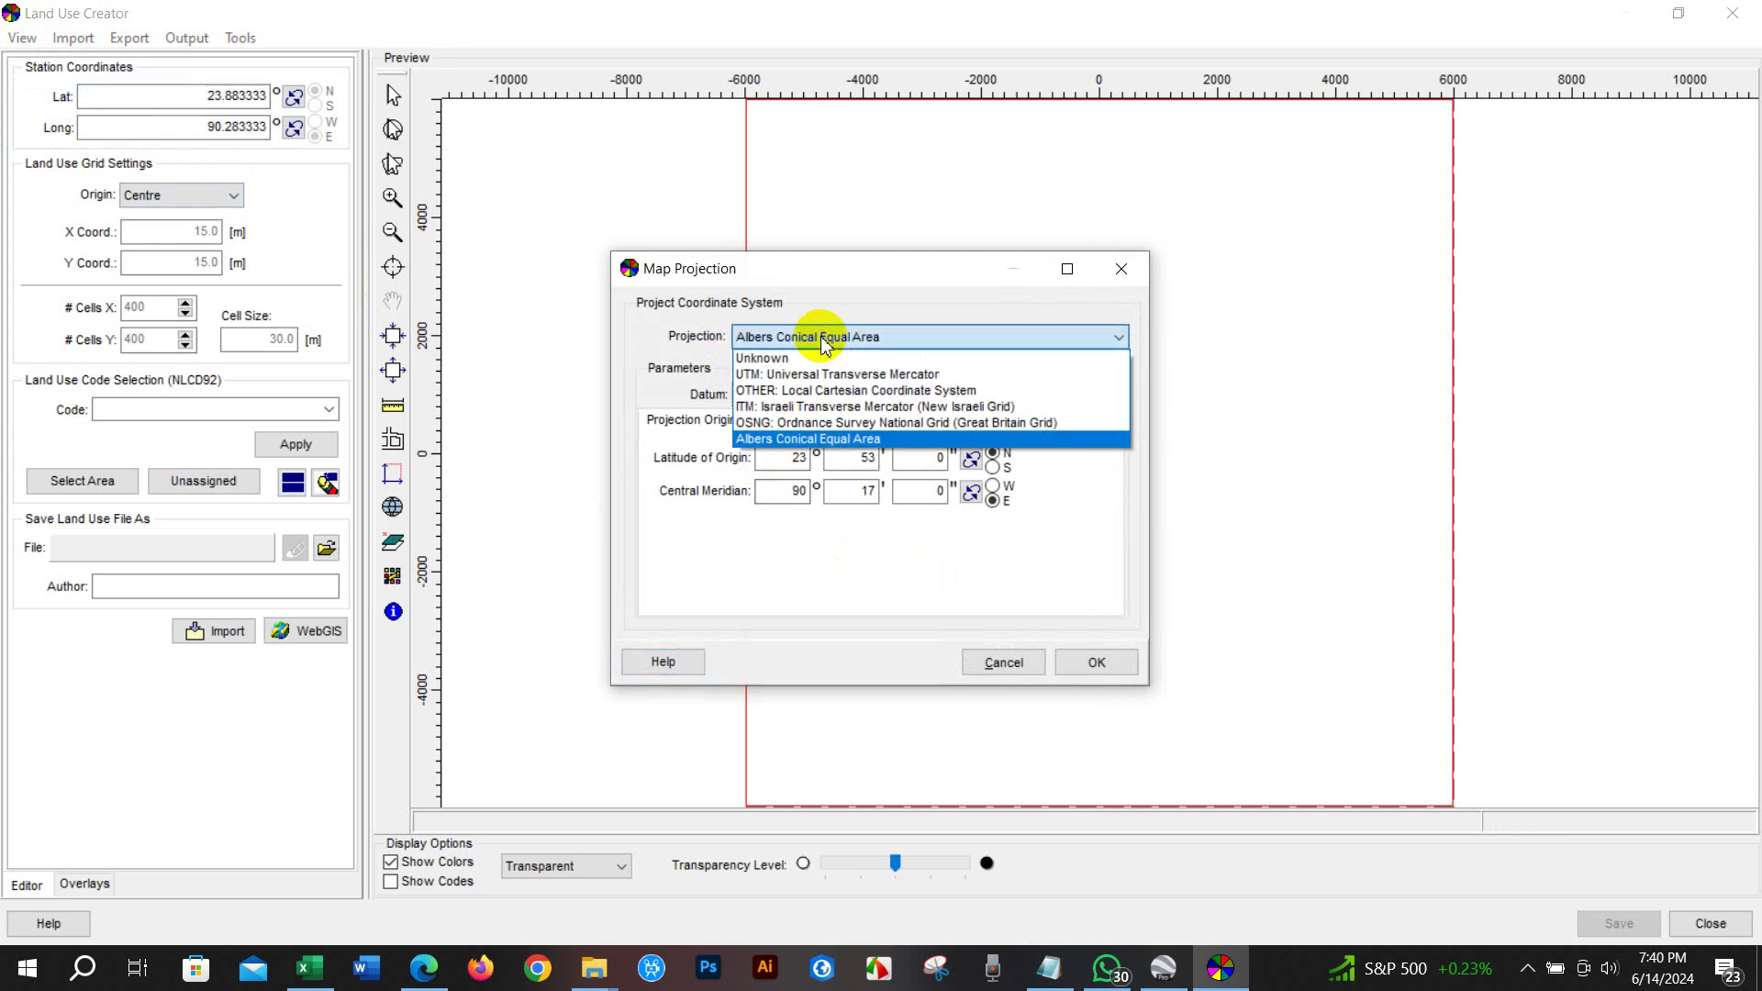
left_click(824, 374)
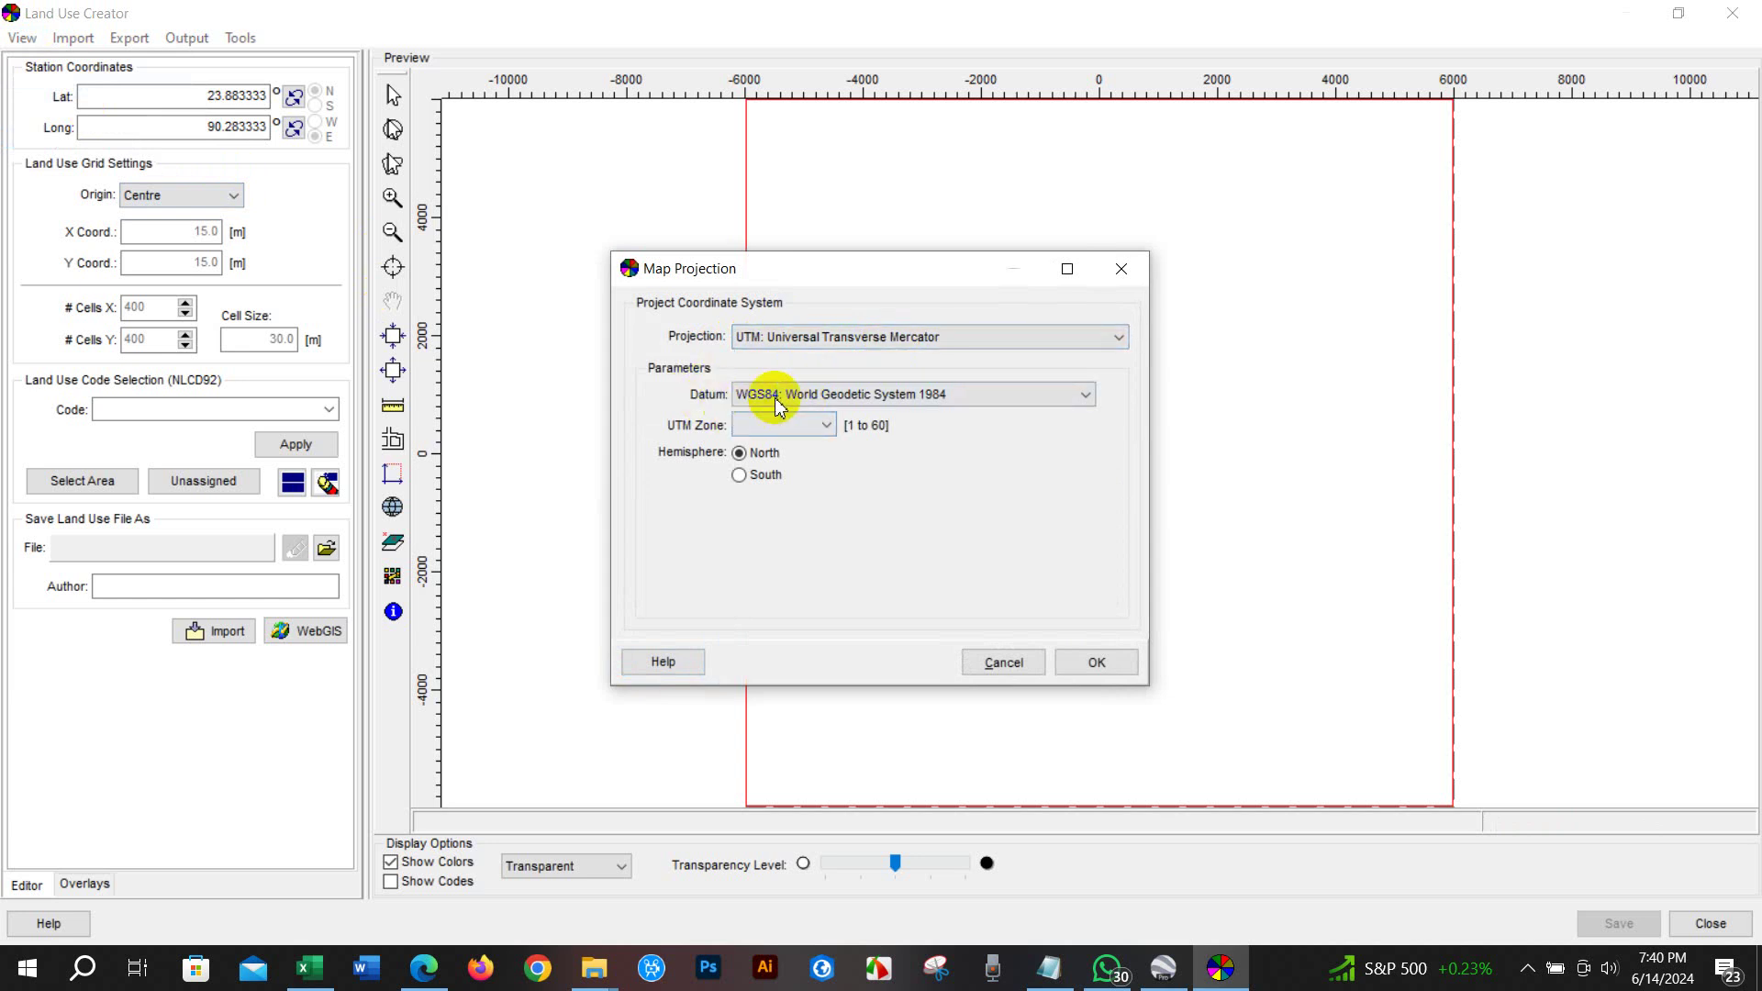
left_click(824, 426)
scroll(785, 634, "down", 5)
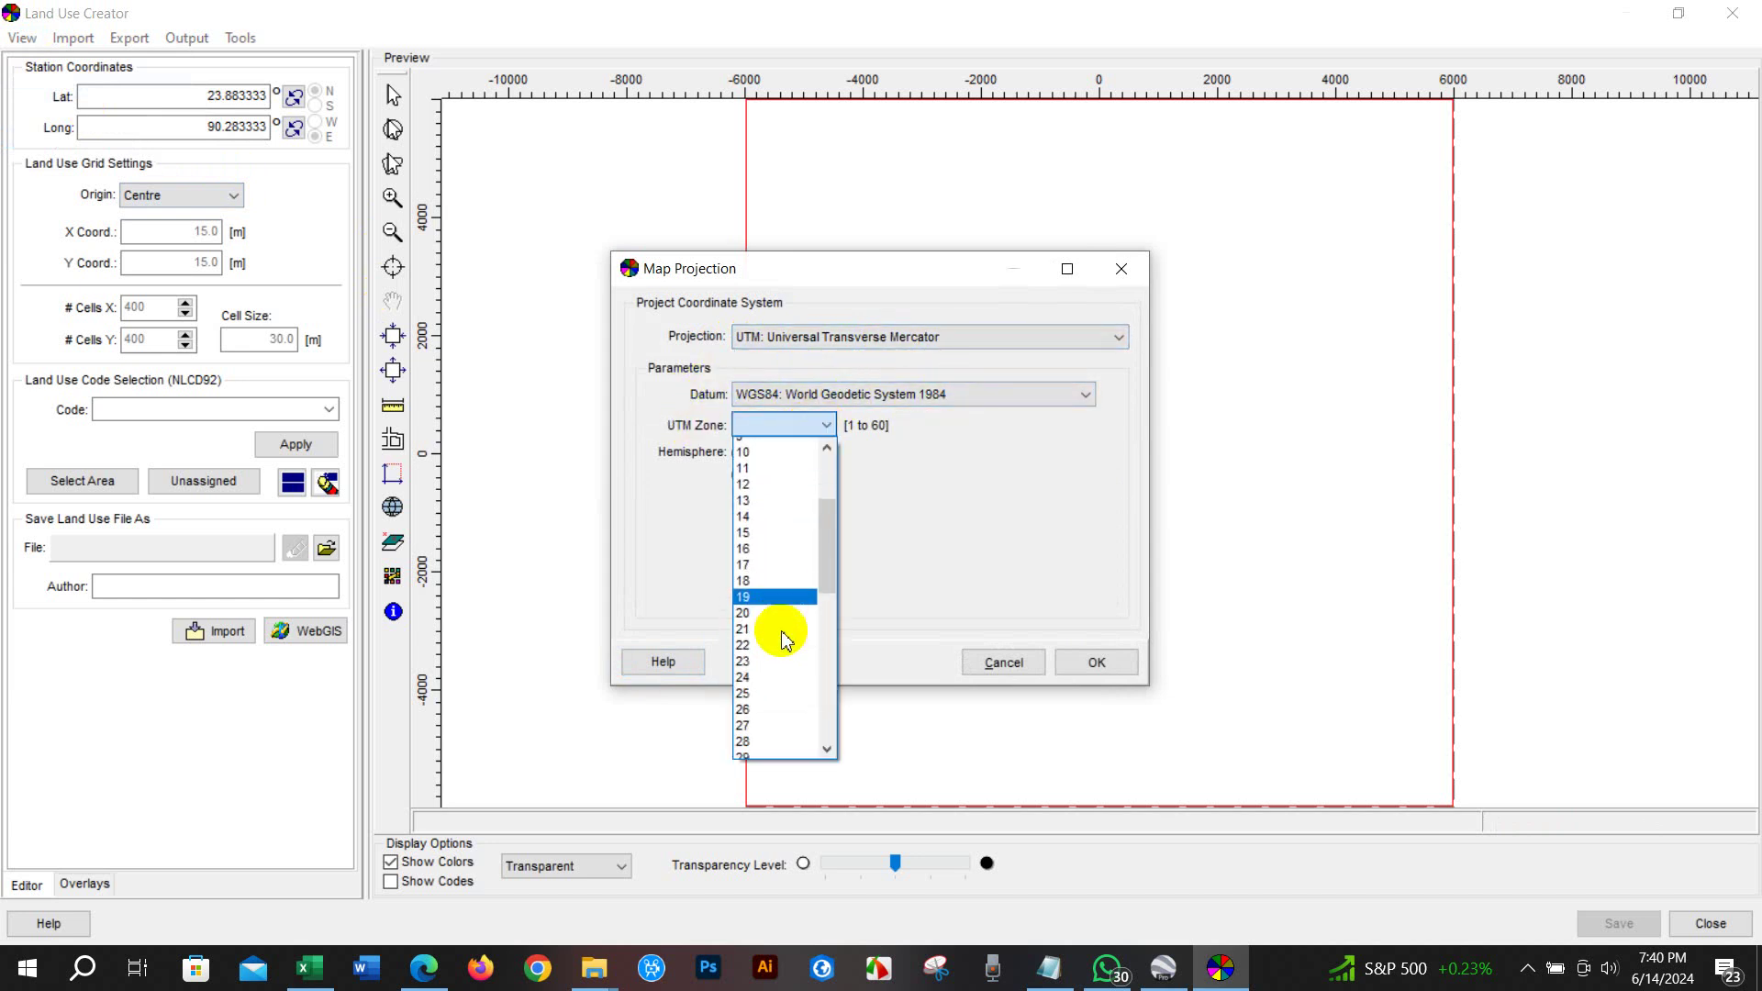
scroll(771, 647, "down", 3)
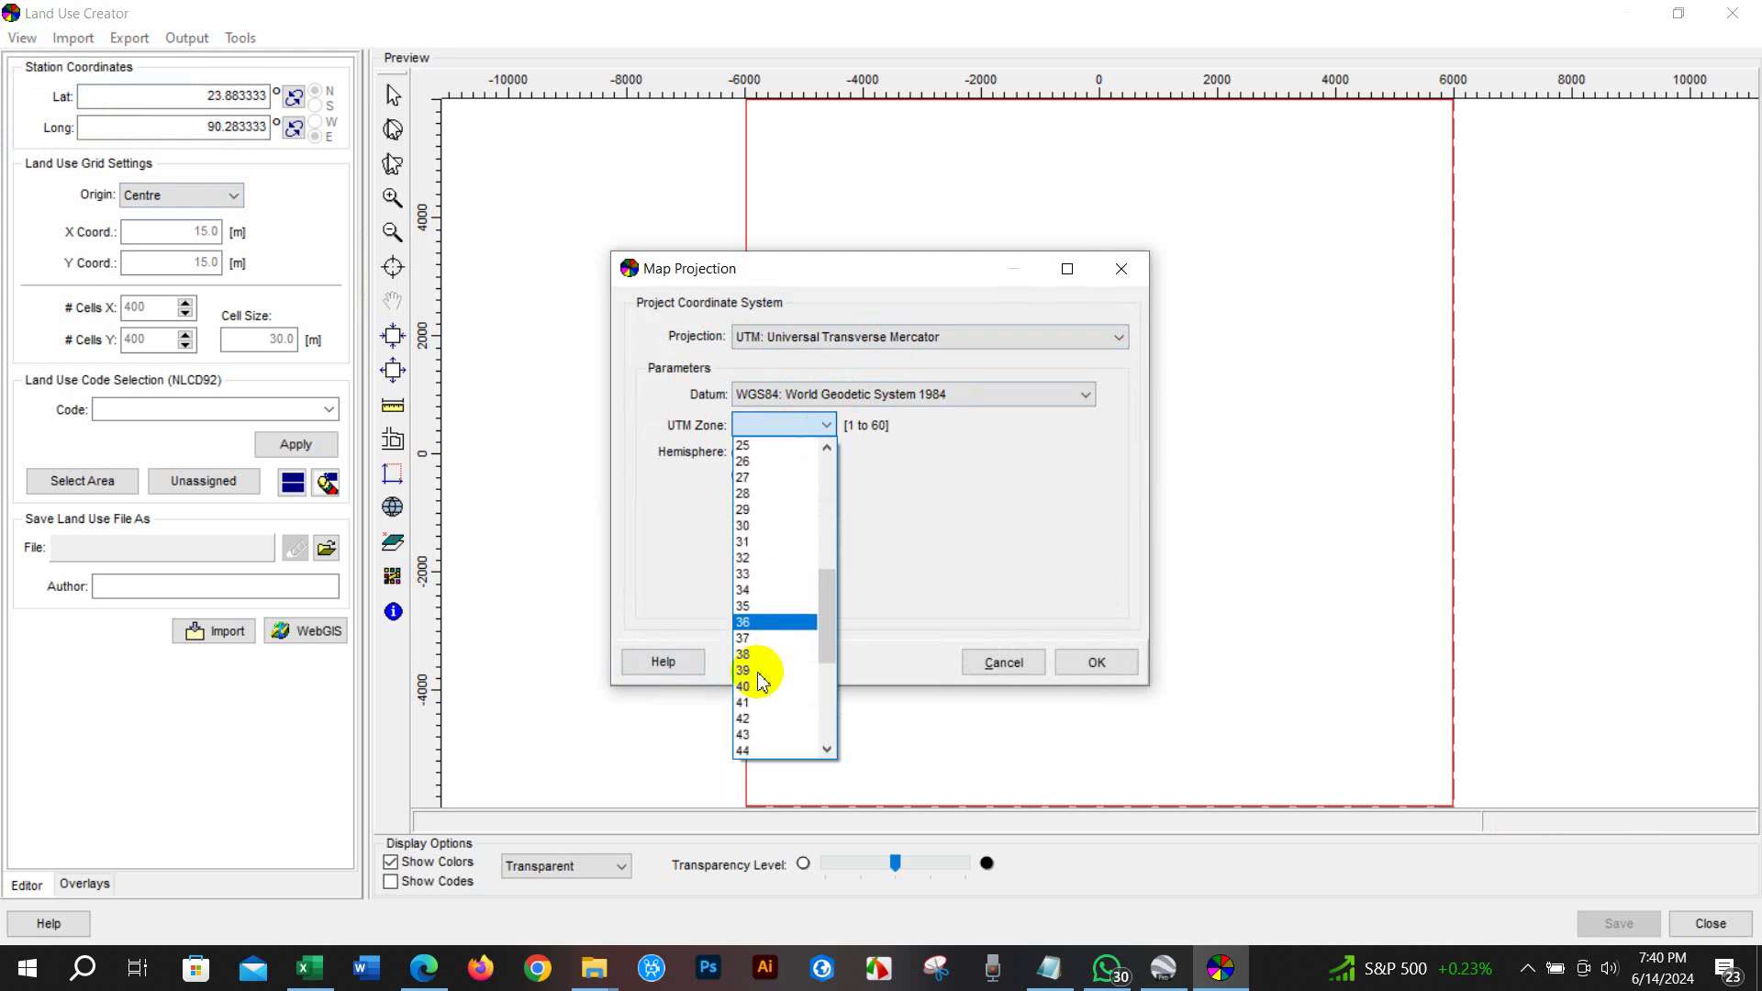
scroll(758, 654, "down", 1)
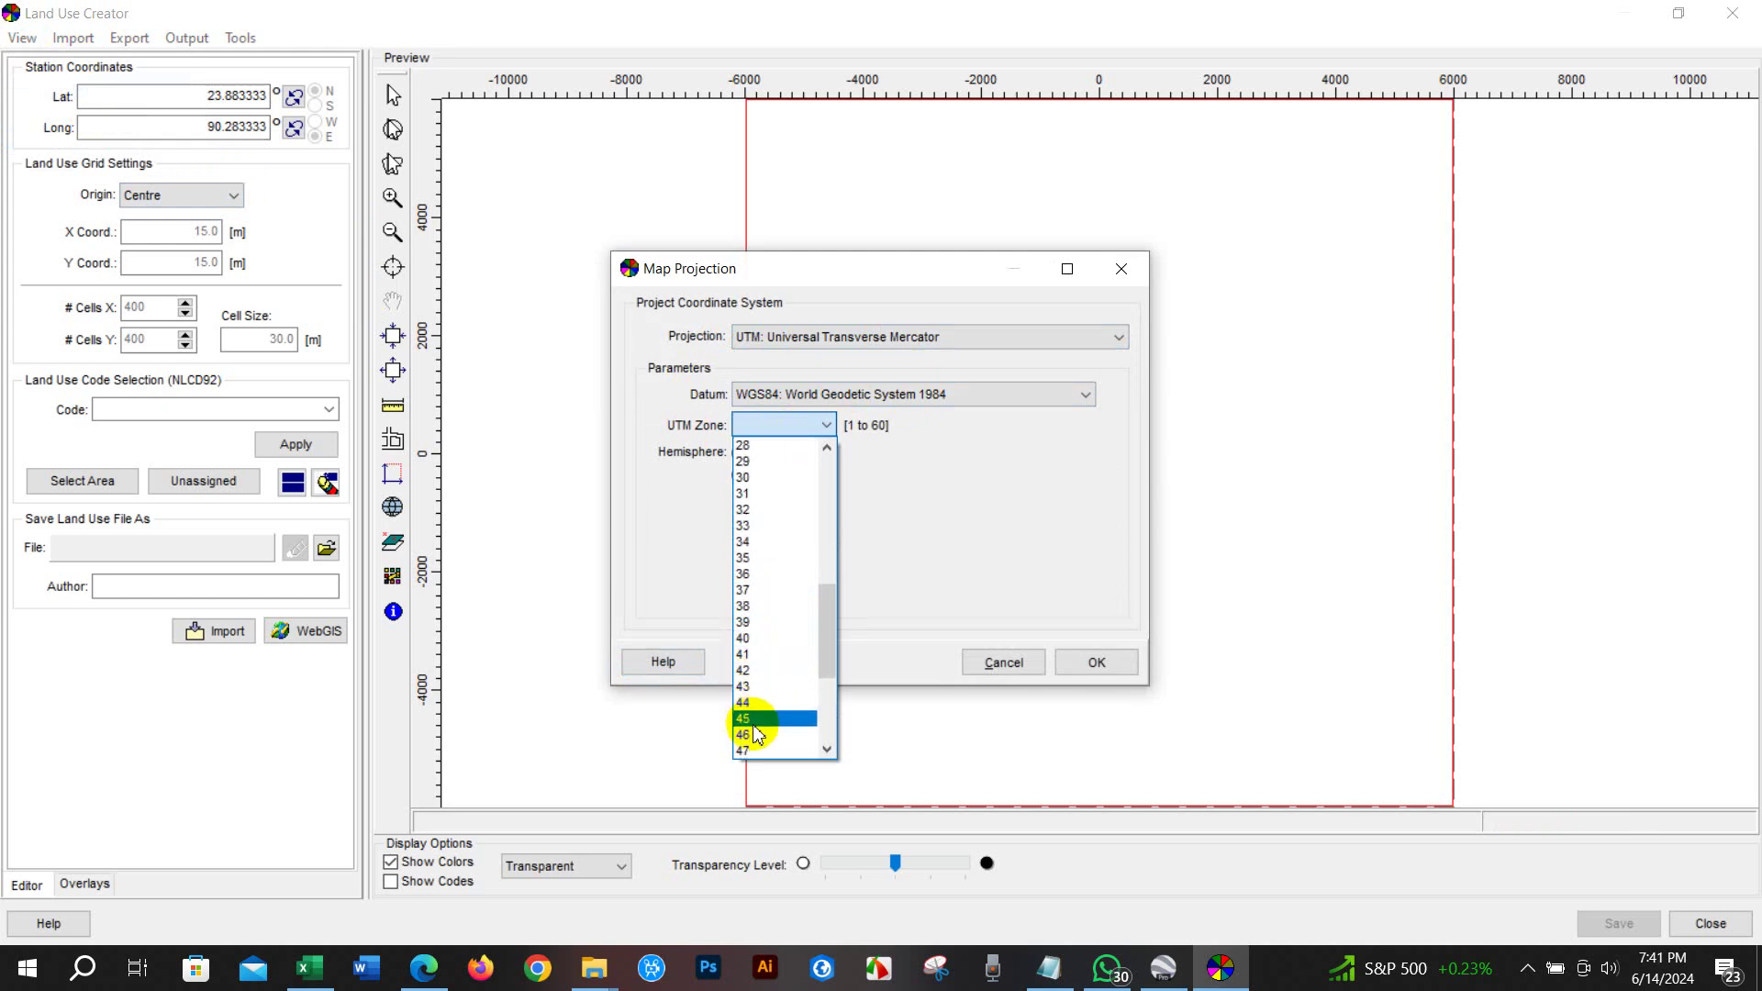
left_click(753, 736)
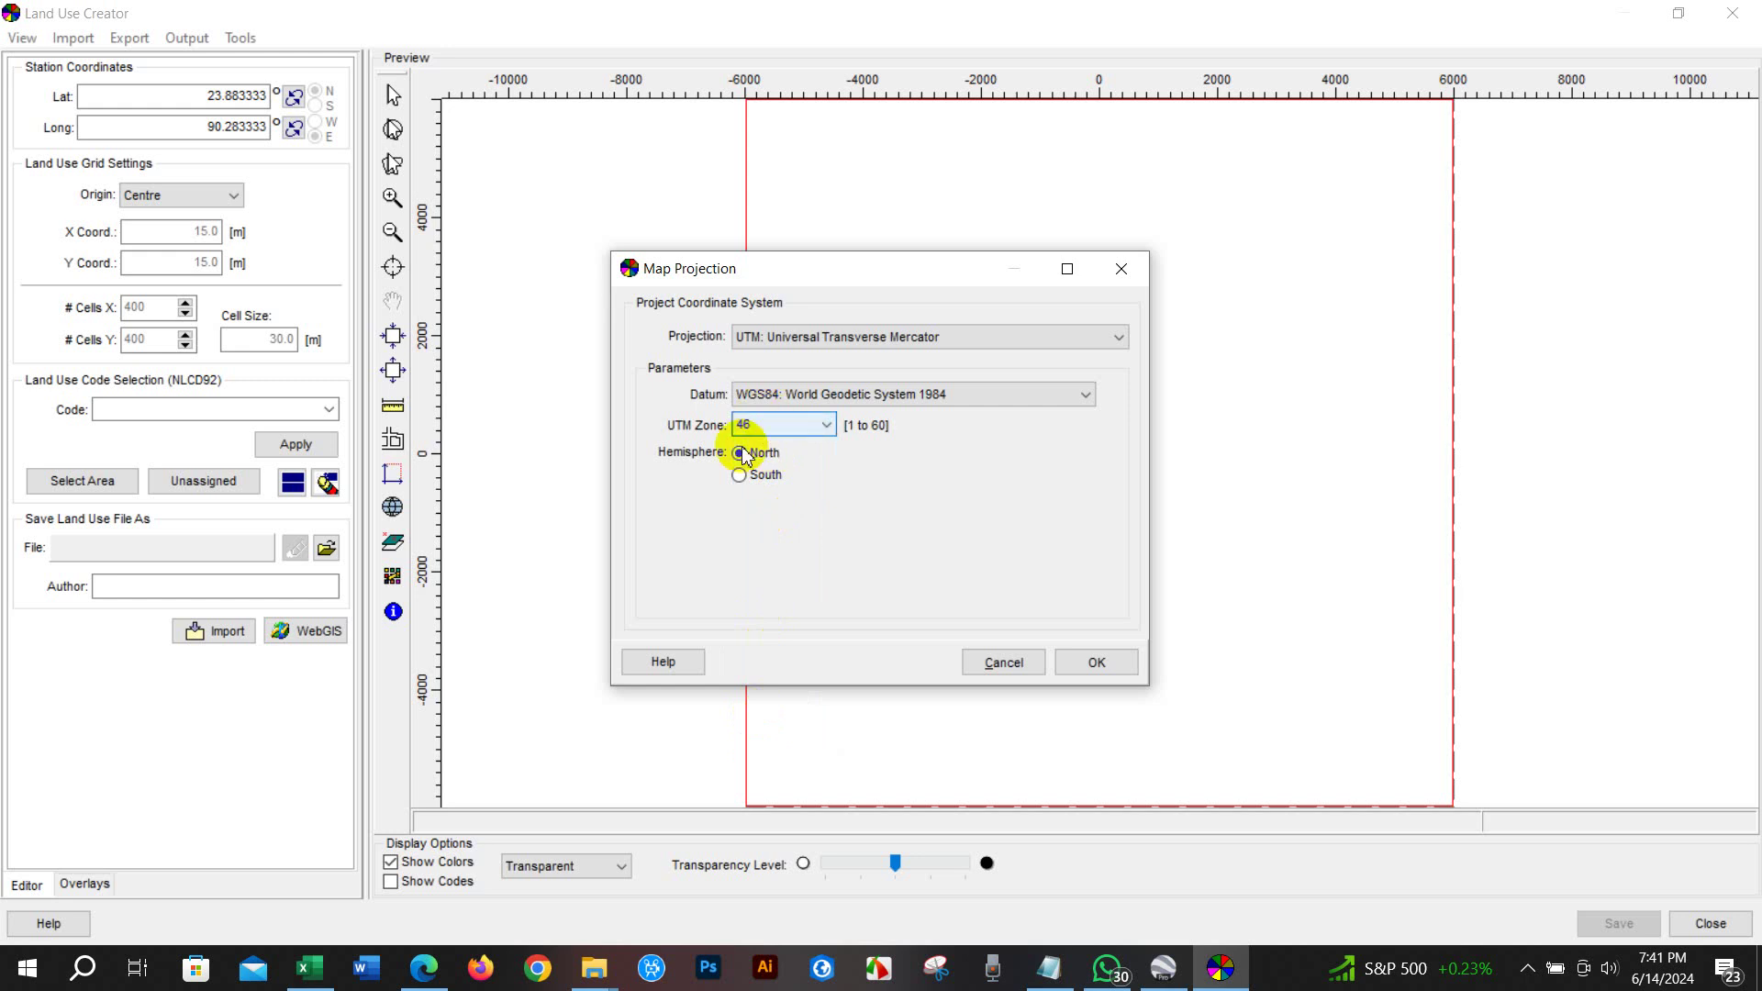
left_click(1097, 662)
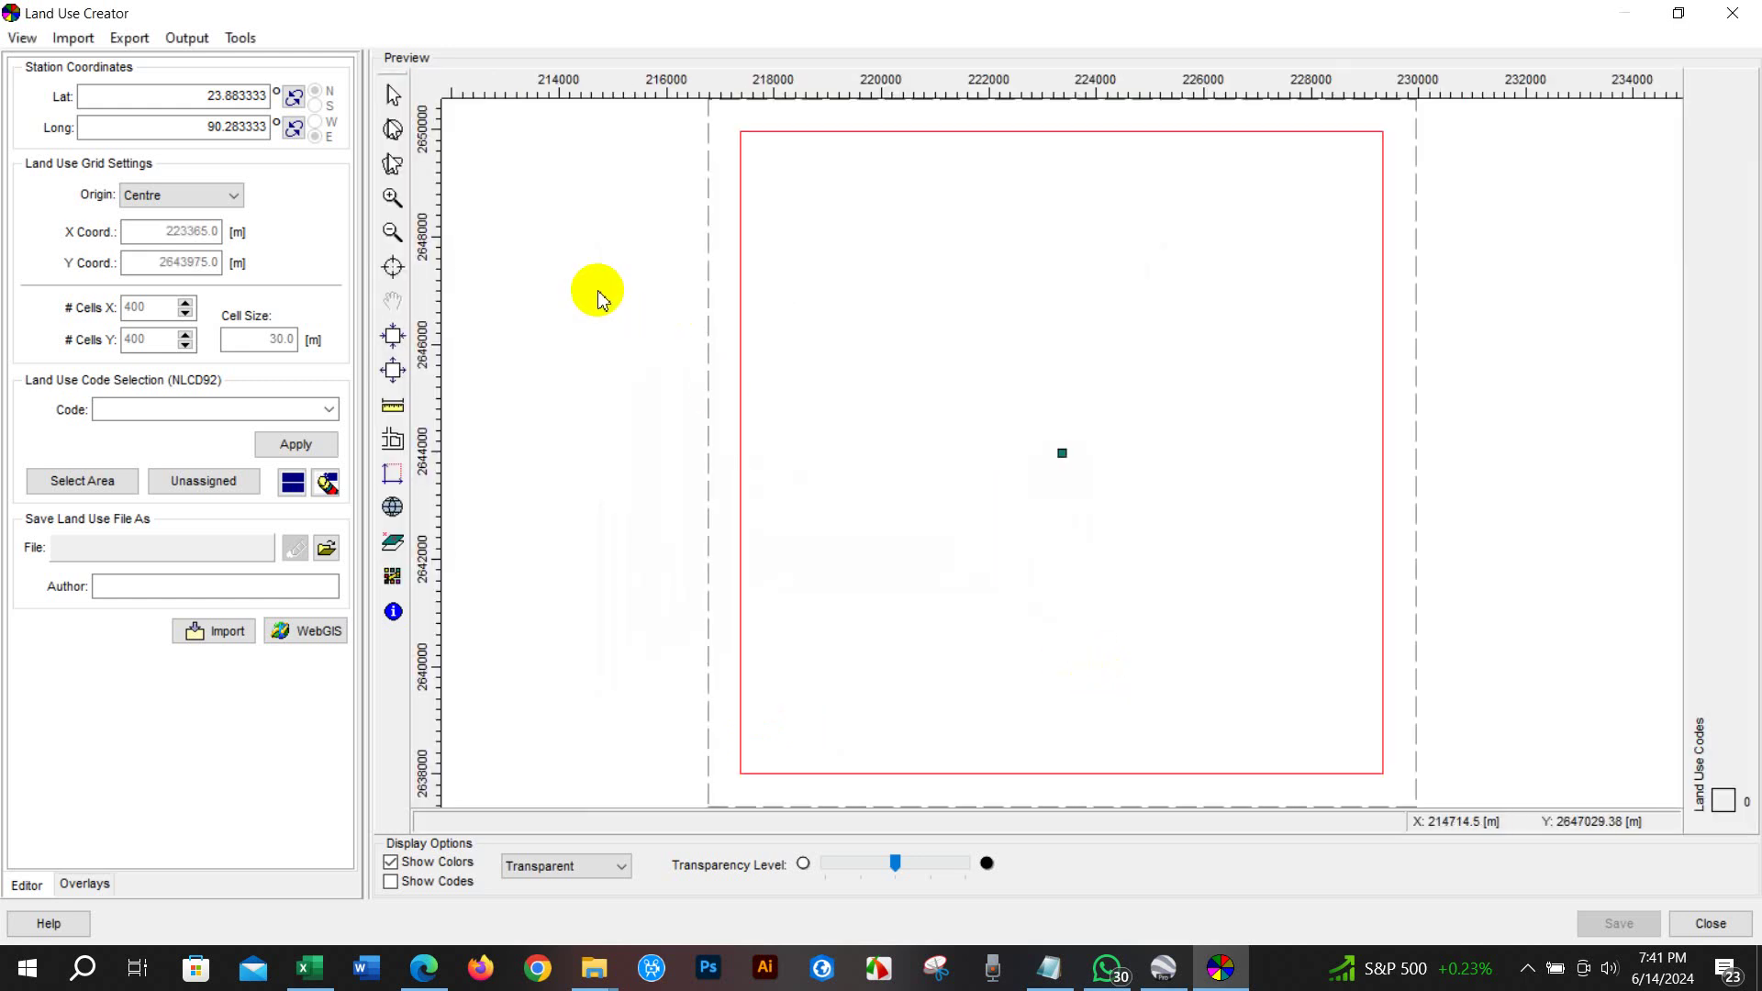
Import the OpenStreetMap tile map as the background and load the GLCC (Global ~1km) - Auto-Detection land use data
left_click(73, 38)
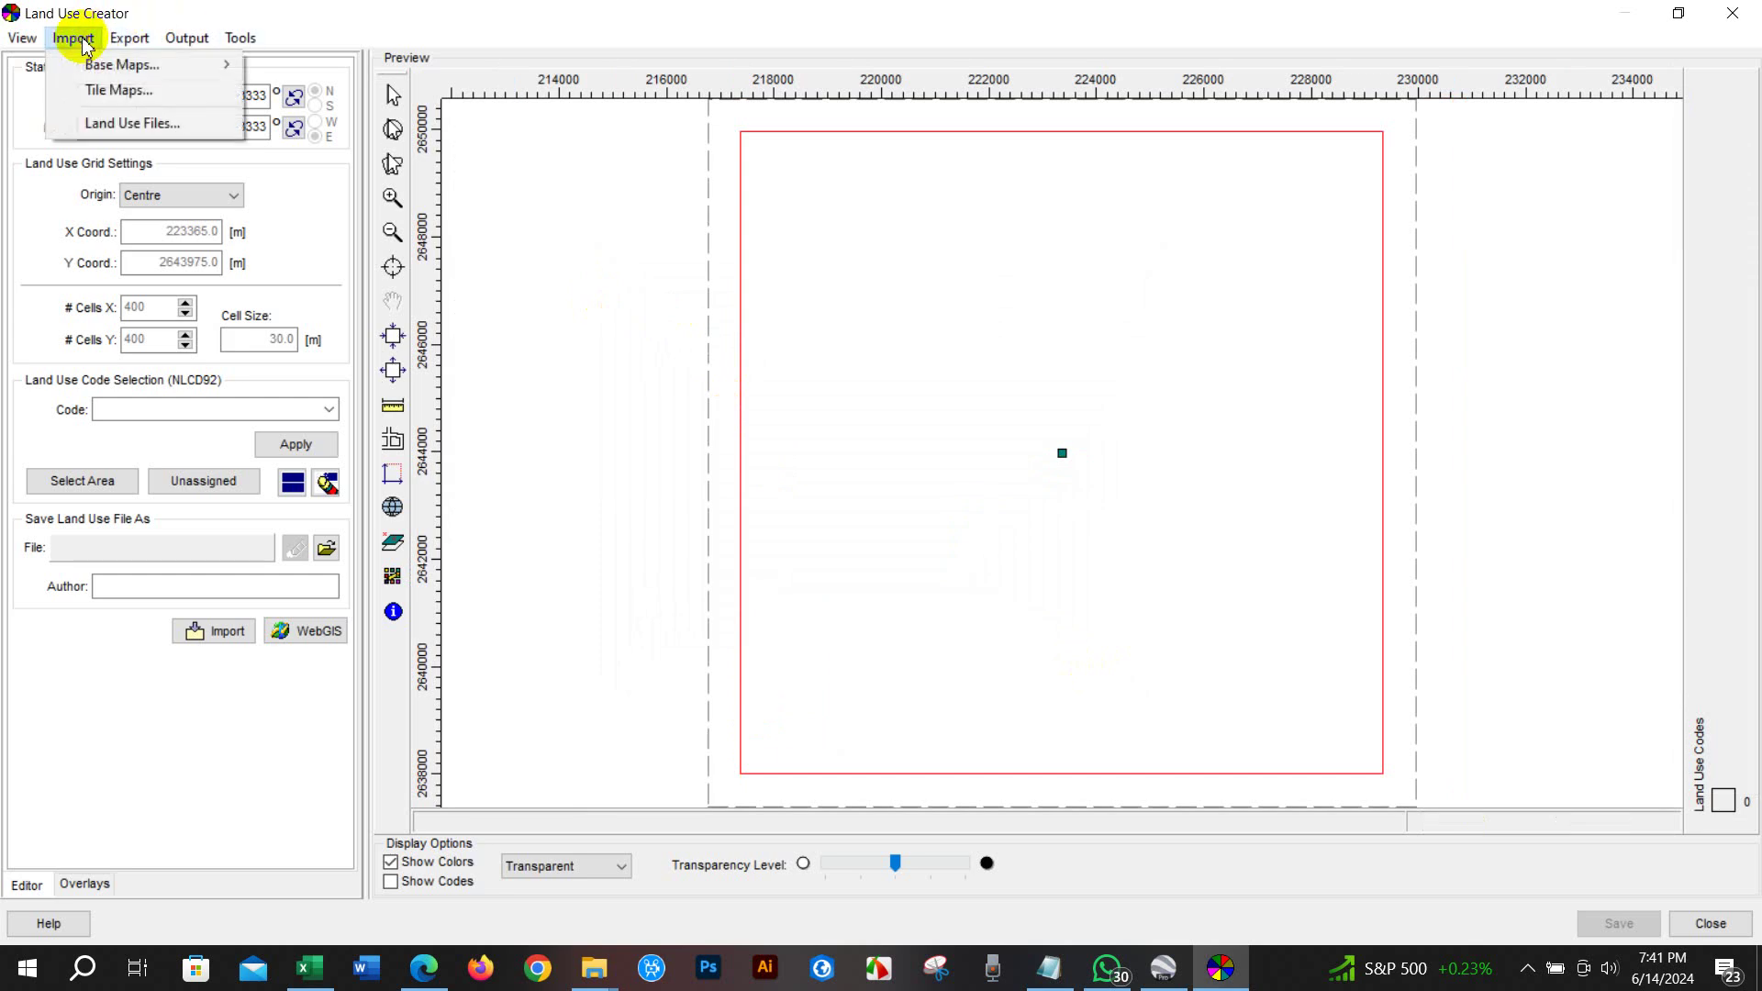
left_click(120, 92)
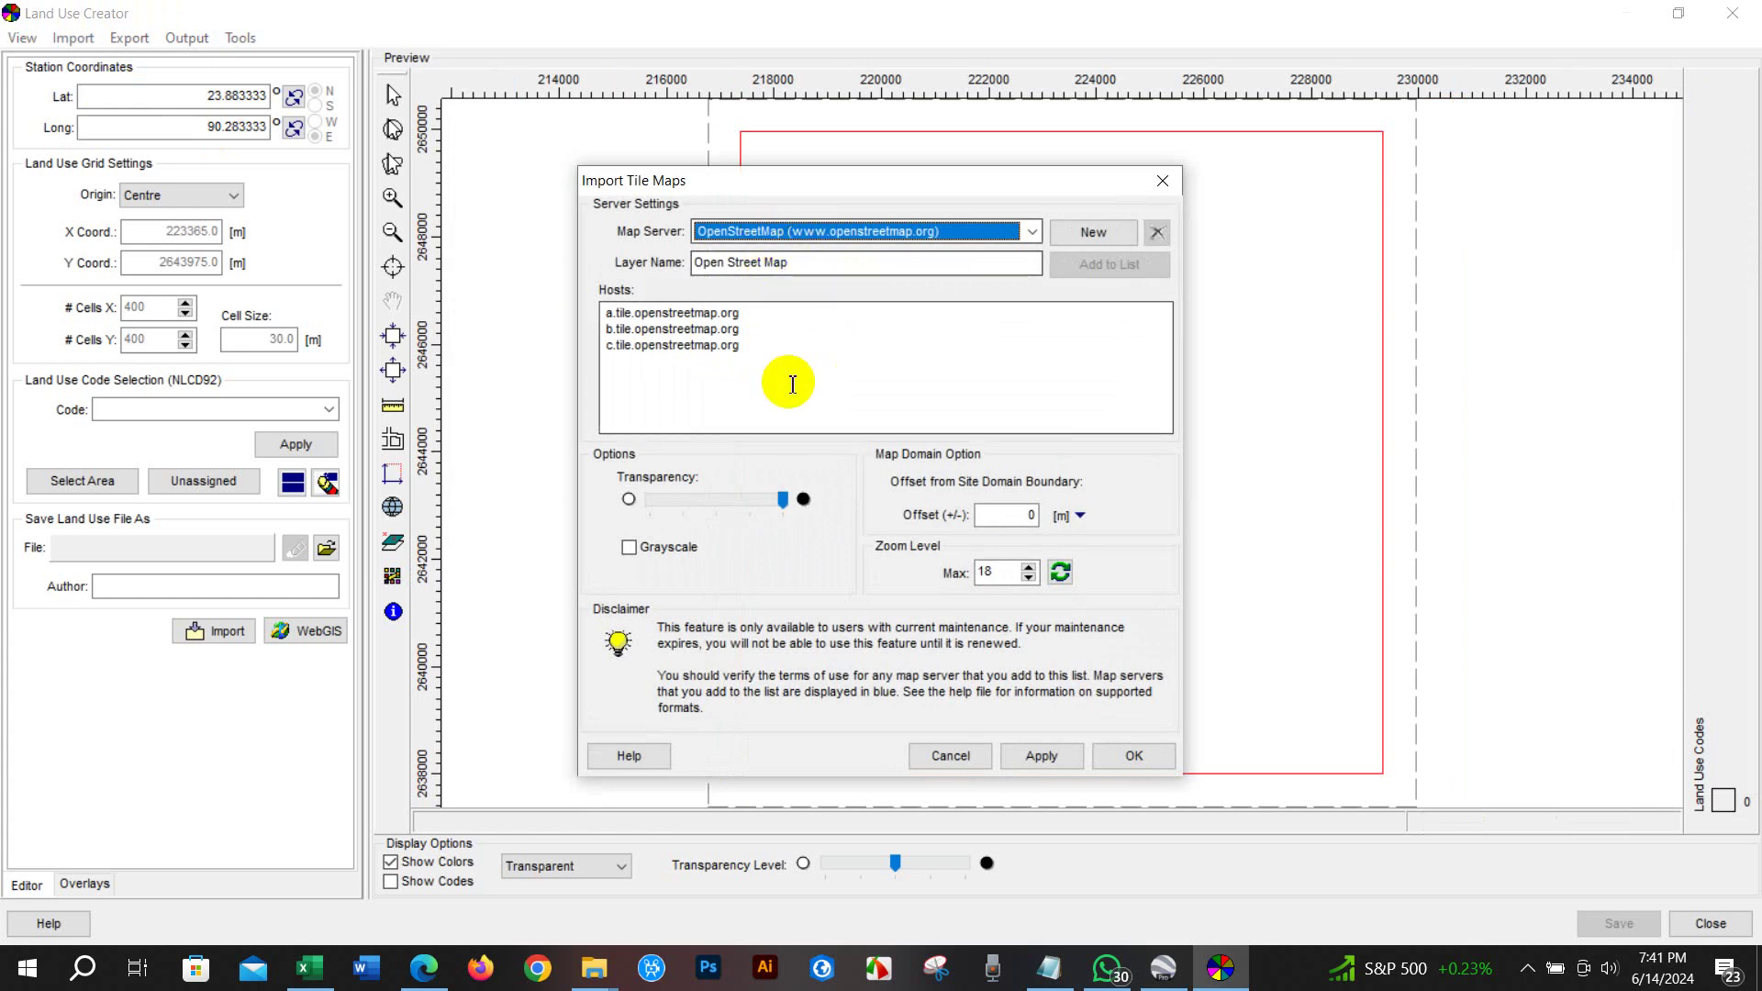
left_click(1042, 756)
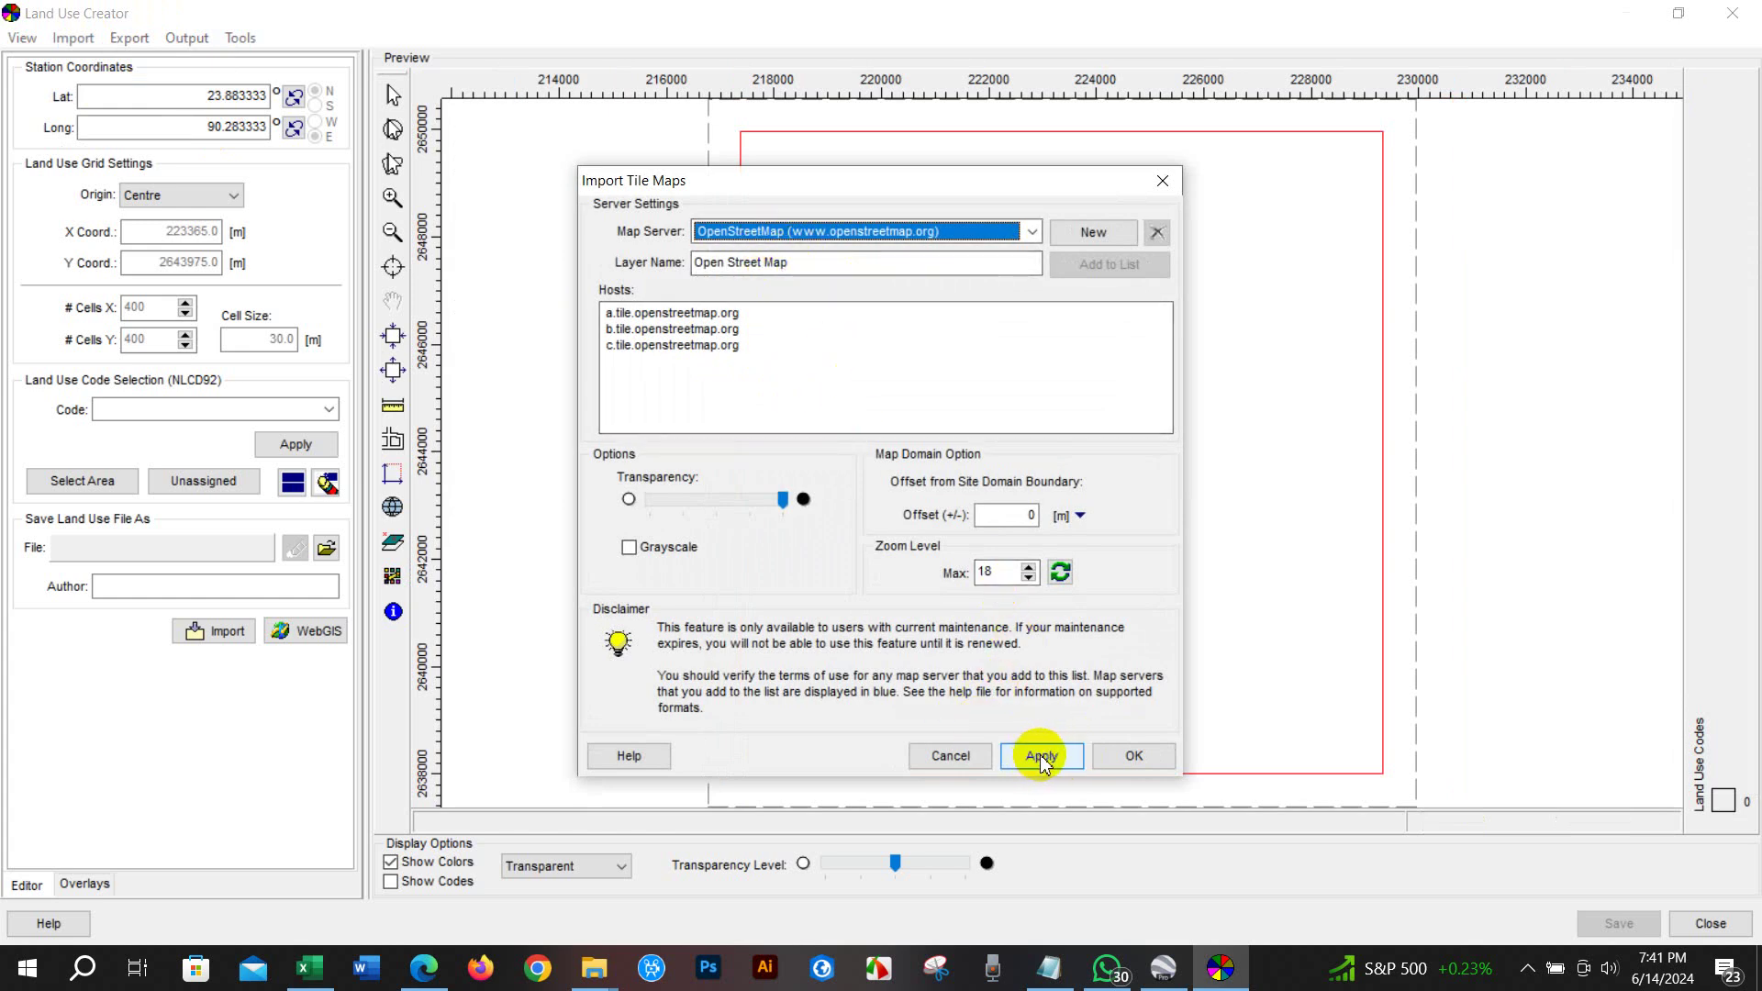
left_click(1041, 756)
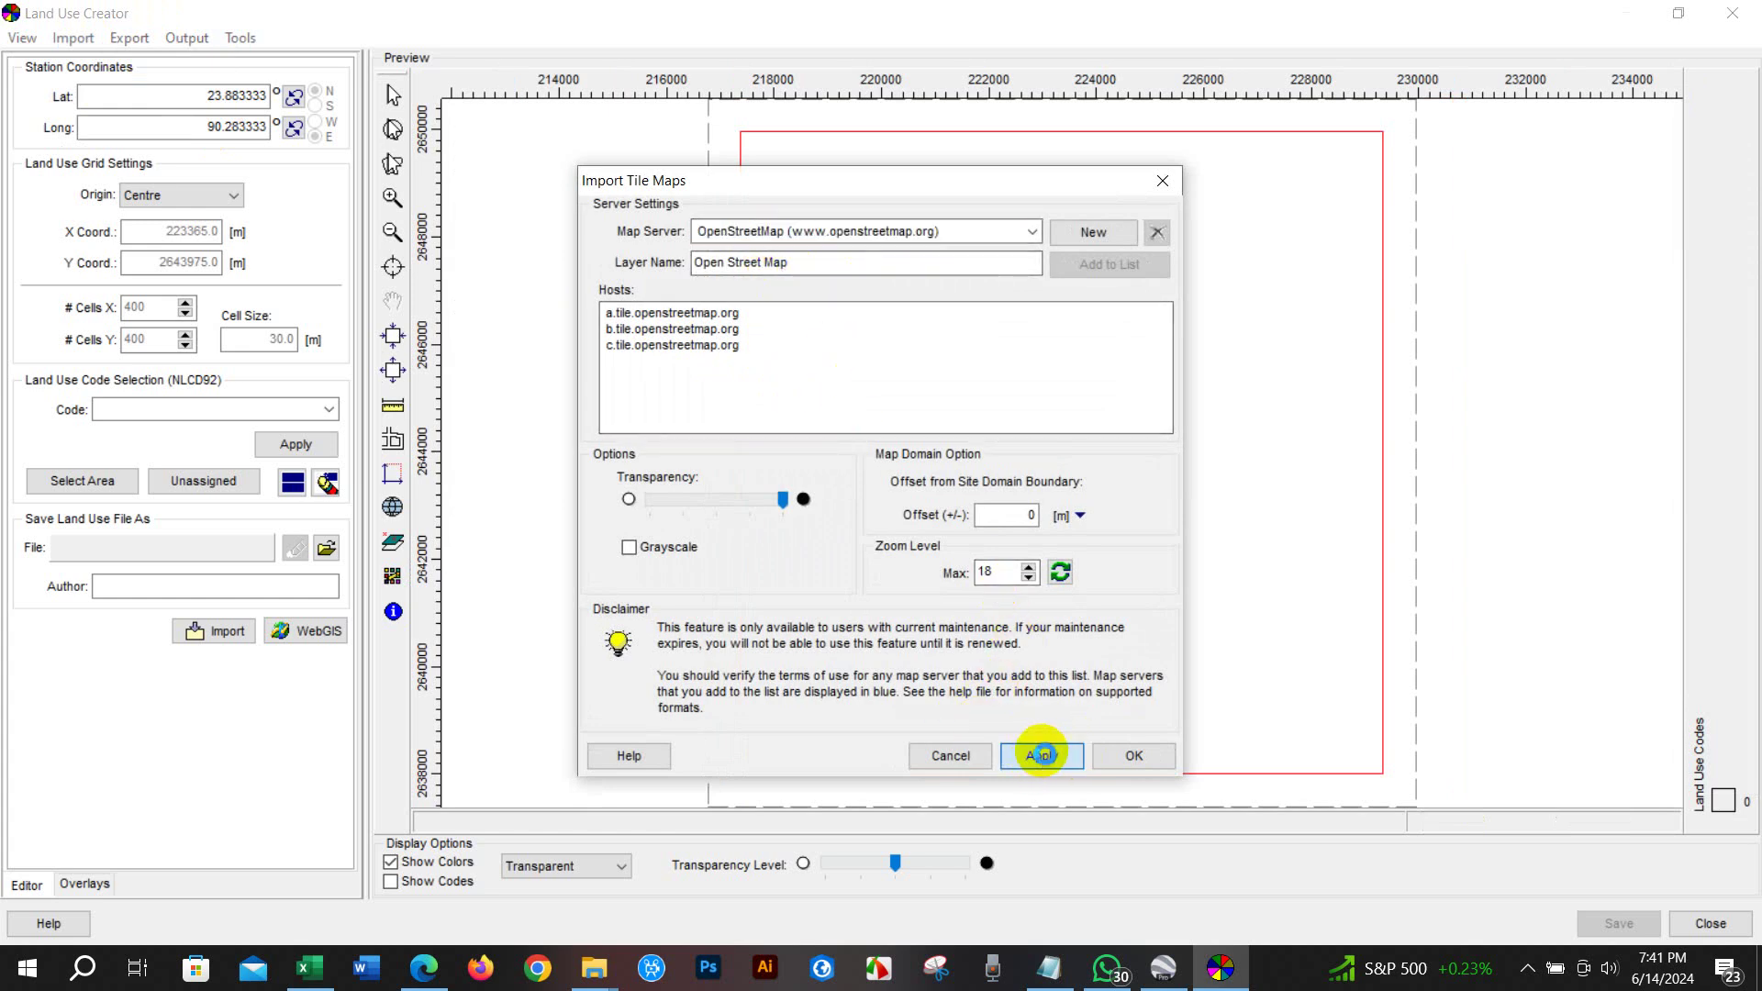
left_click(1131, 762)
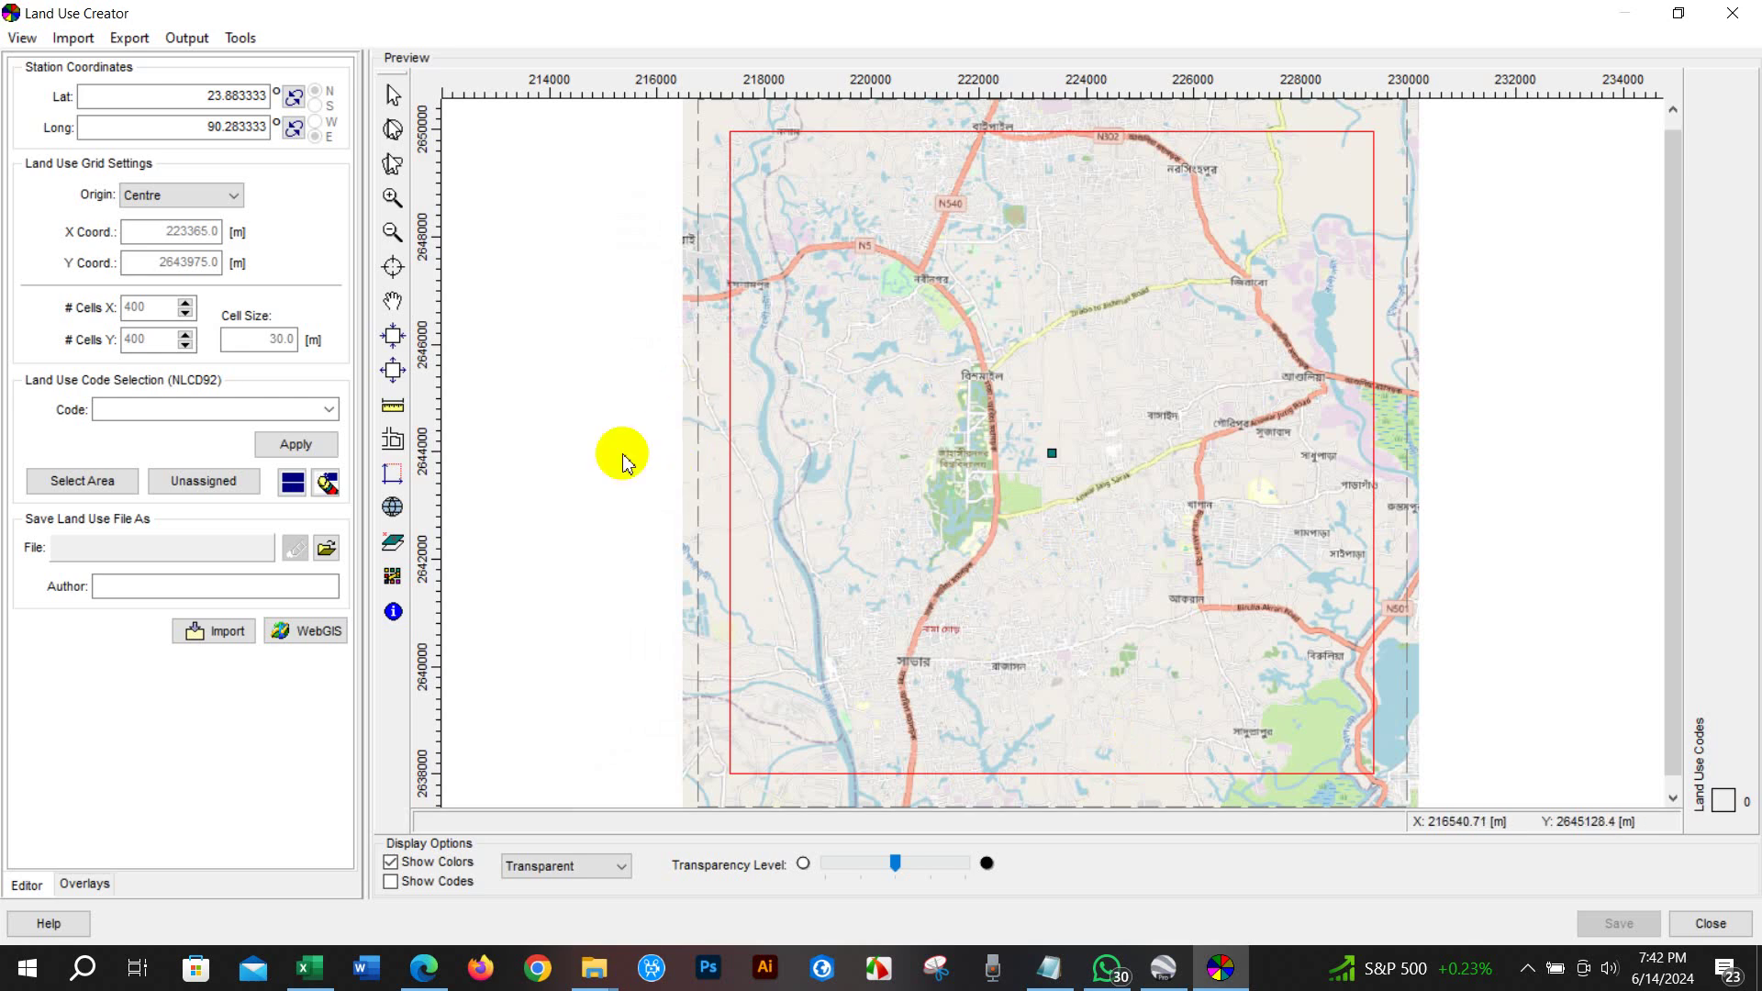
left_click(315, 631)
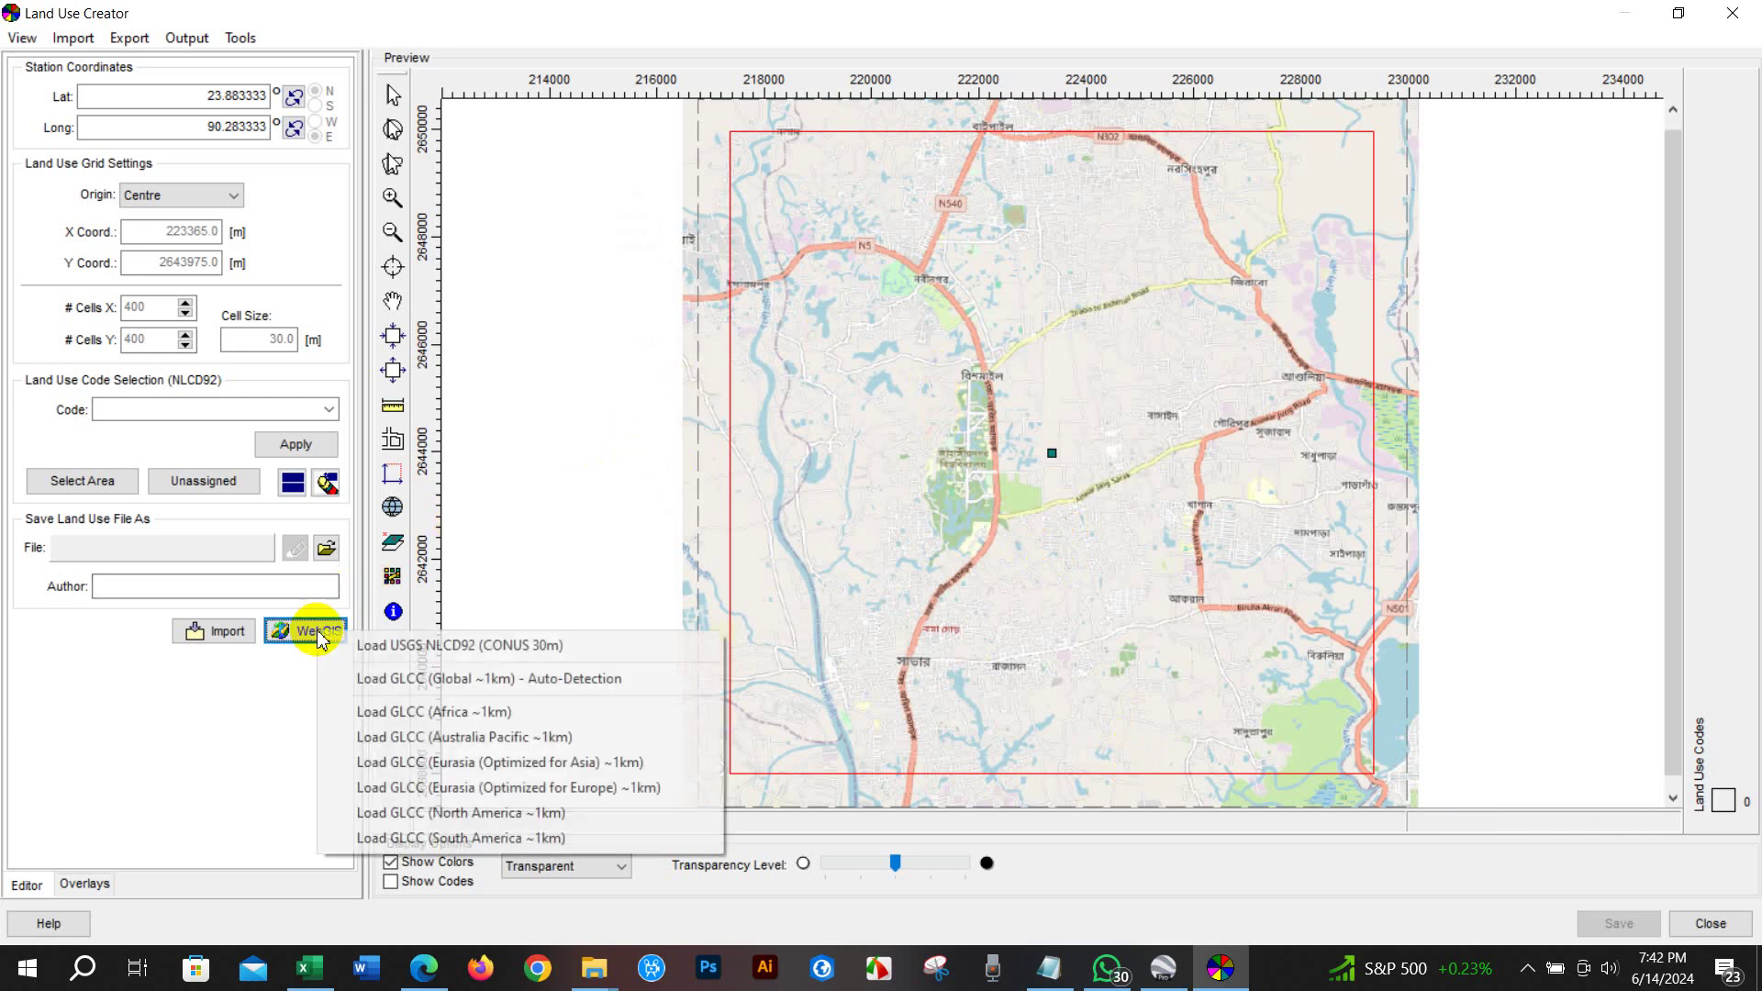
left_click(512, 681)
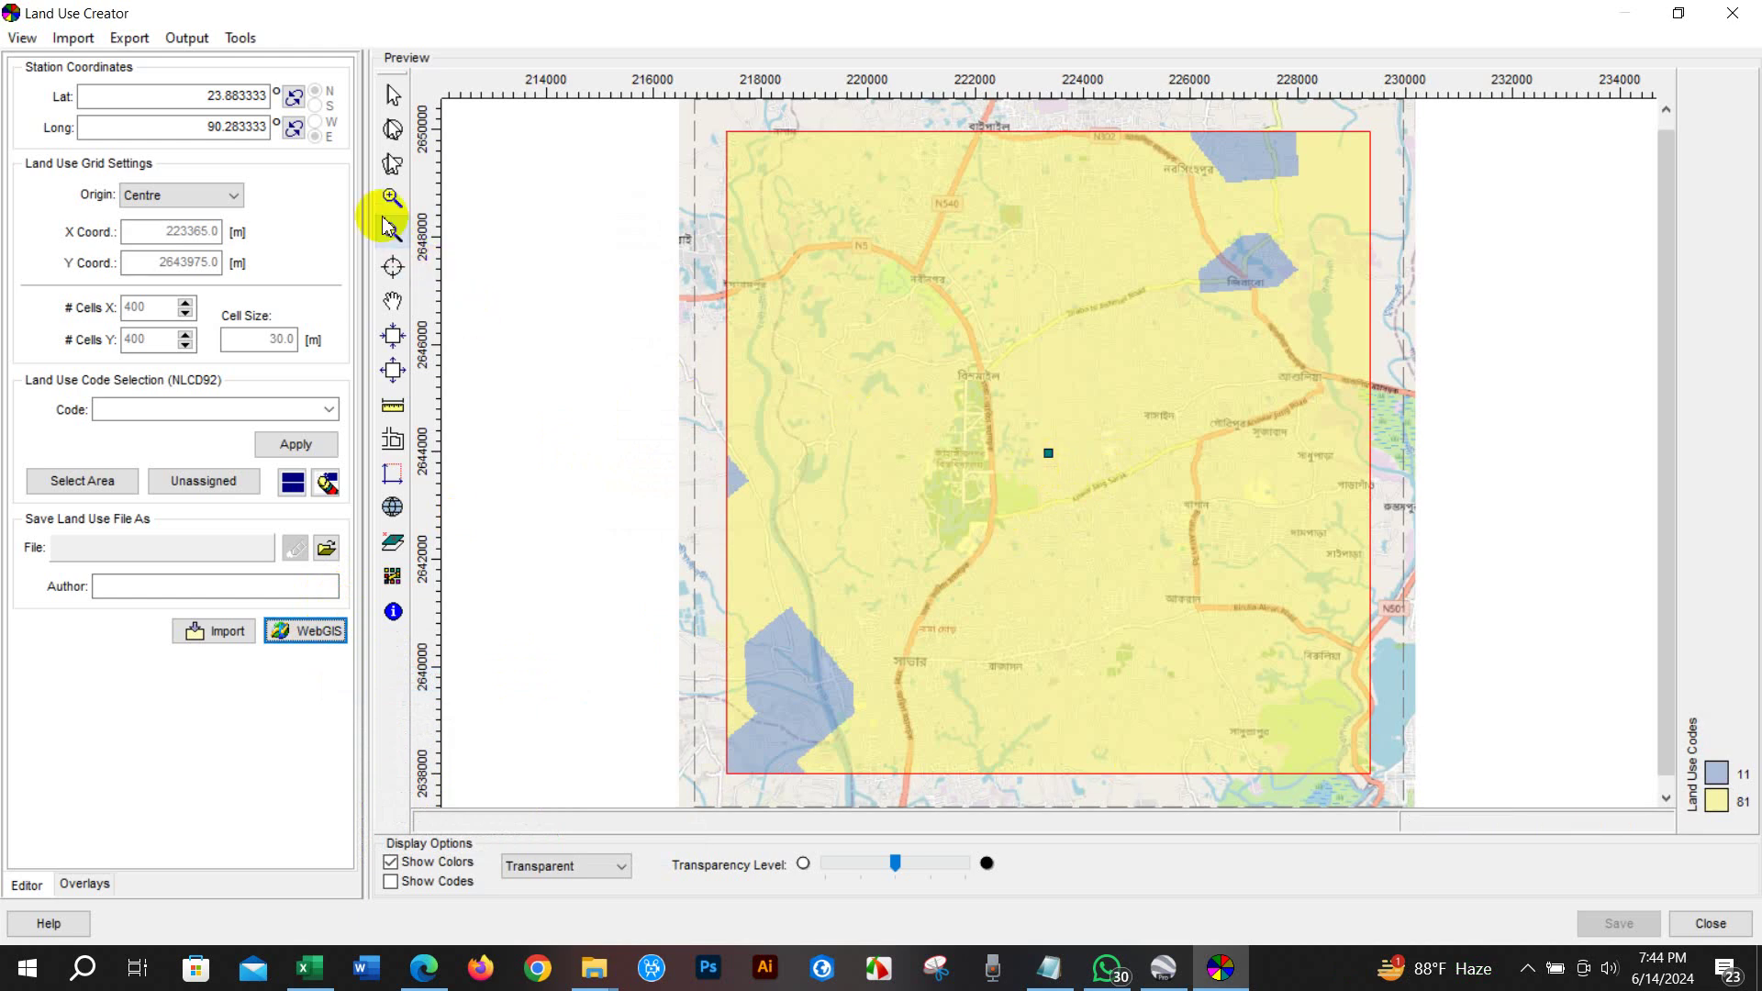
Try to select land use cells with a polygonal selection in the area just west of the station marker
left_click(390, 198)
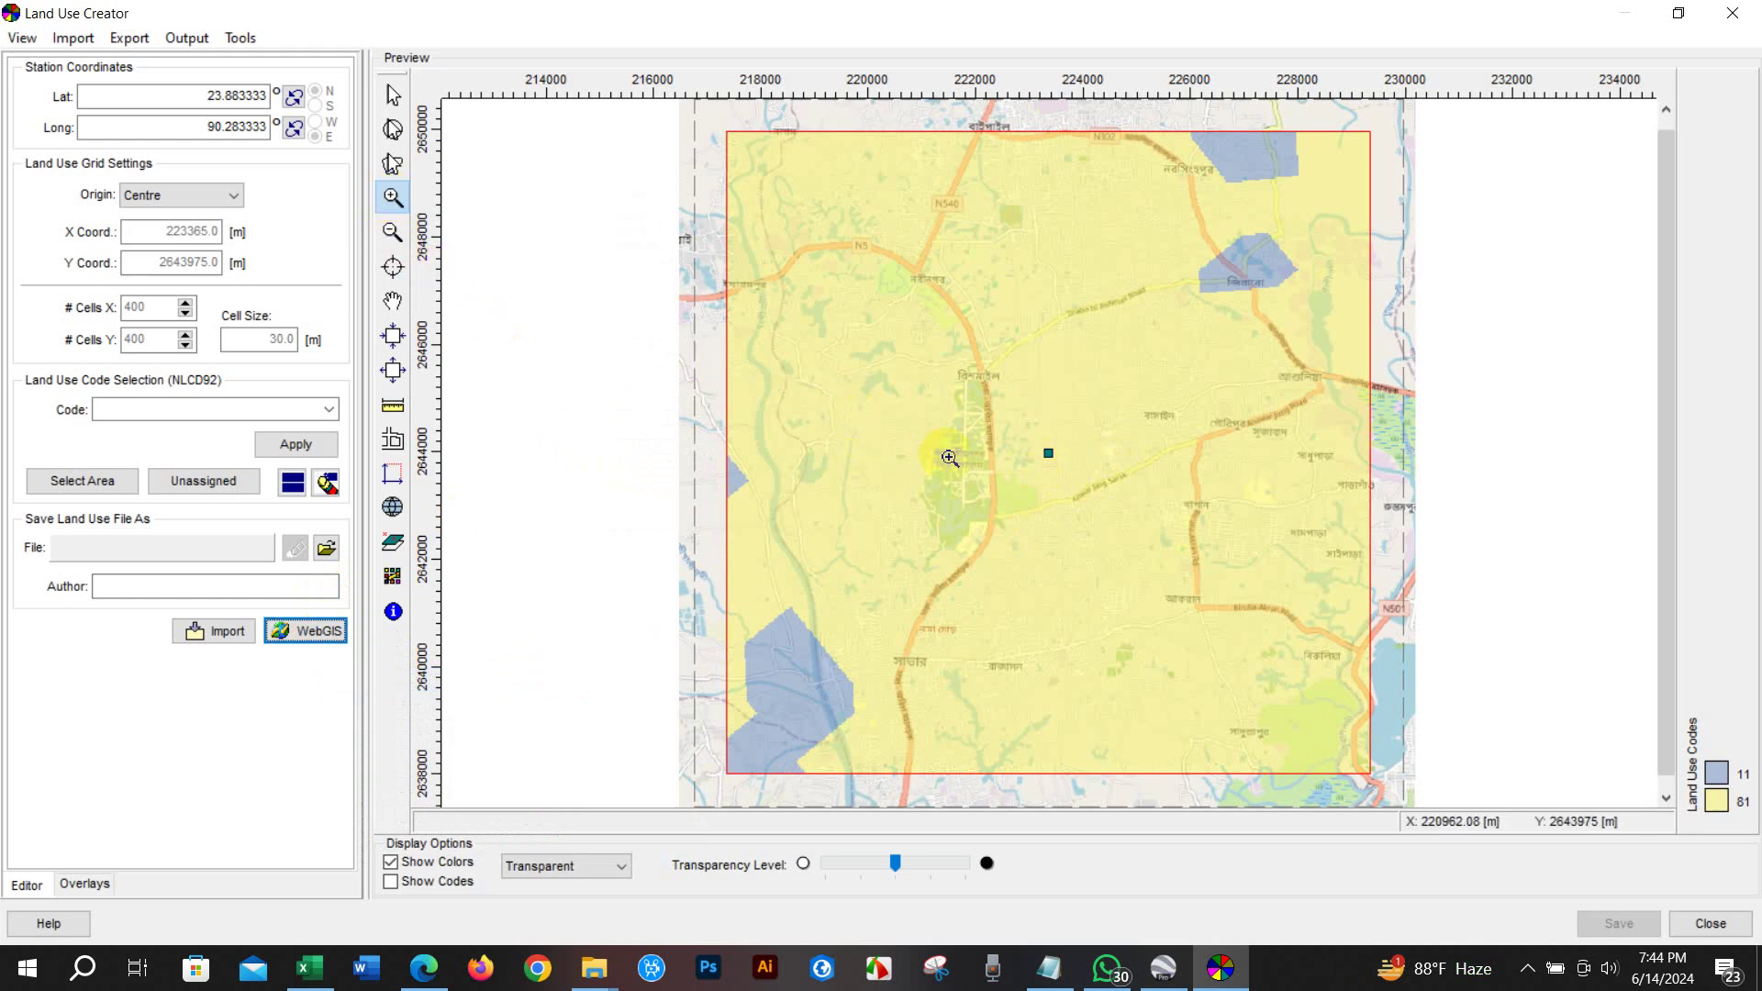
left_click_drag(1014, 440, 1046, 472)
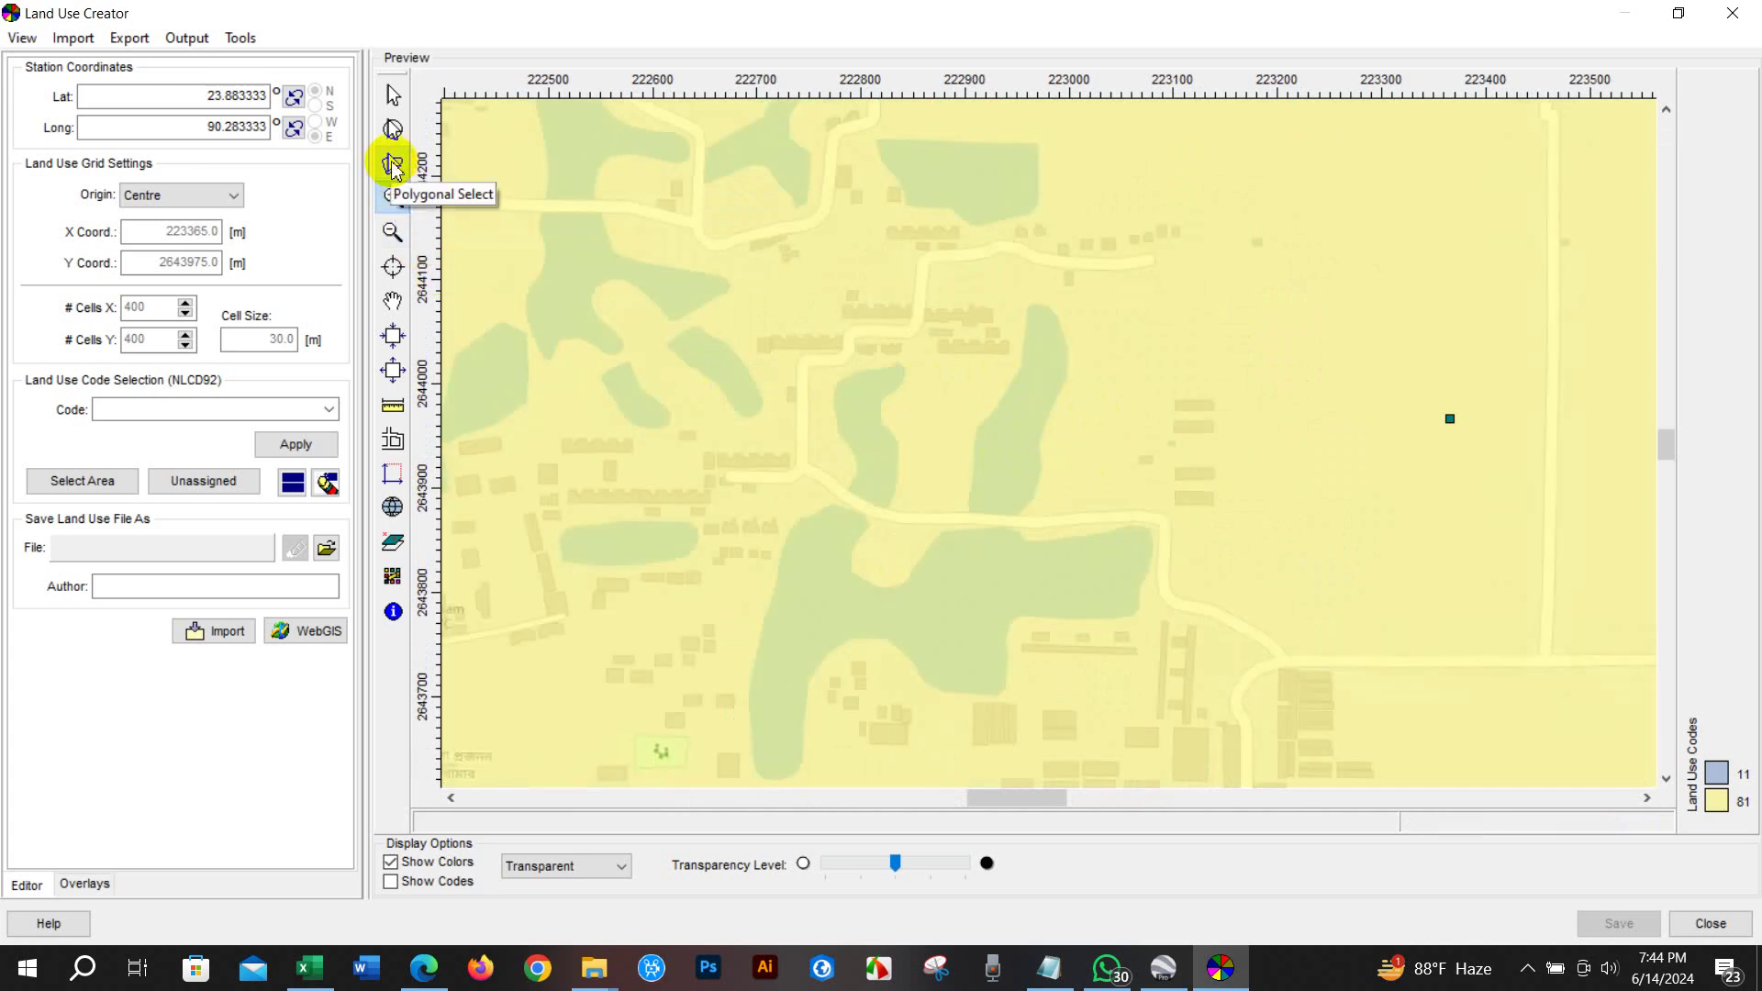
left_click(393, 165)
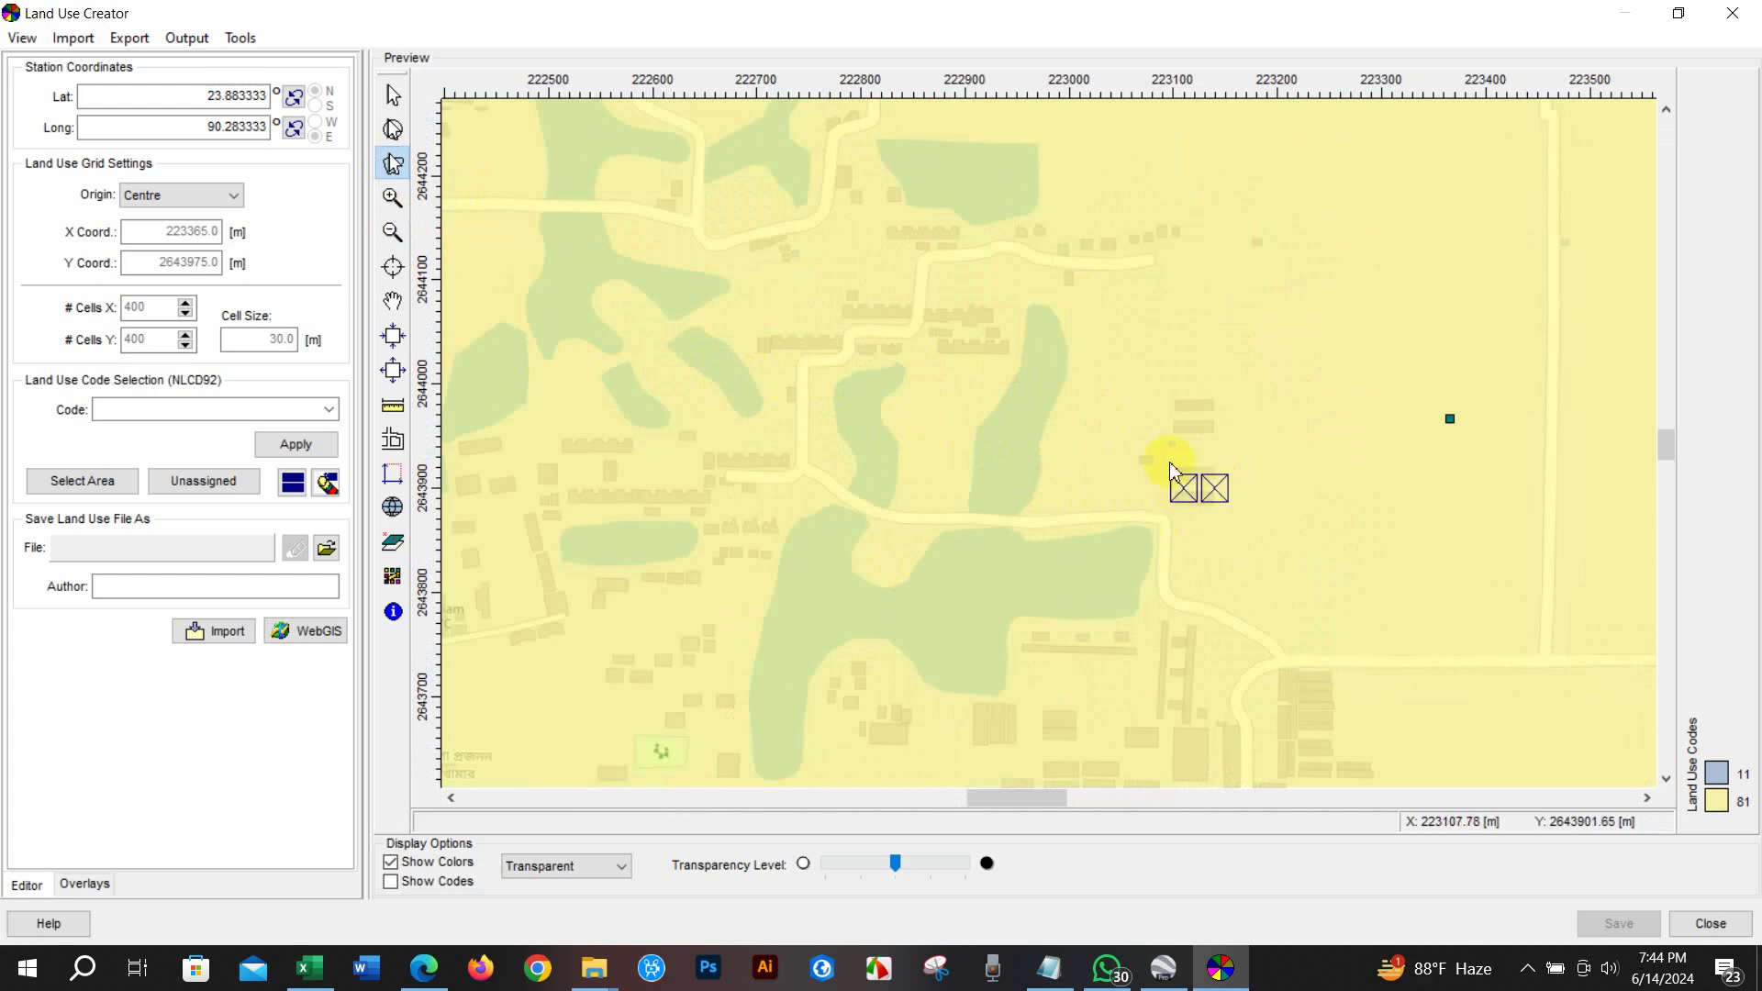
left_click(1214, 490)
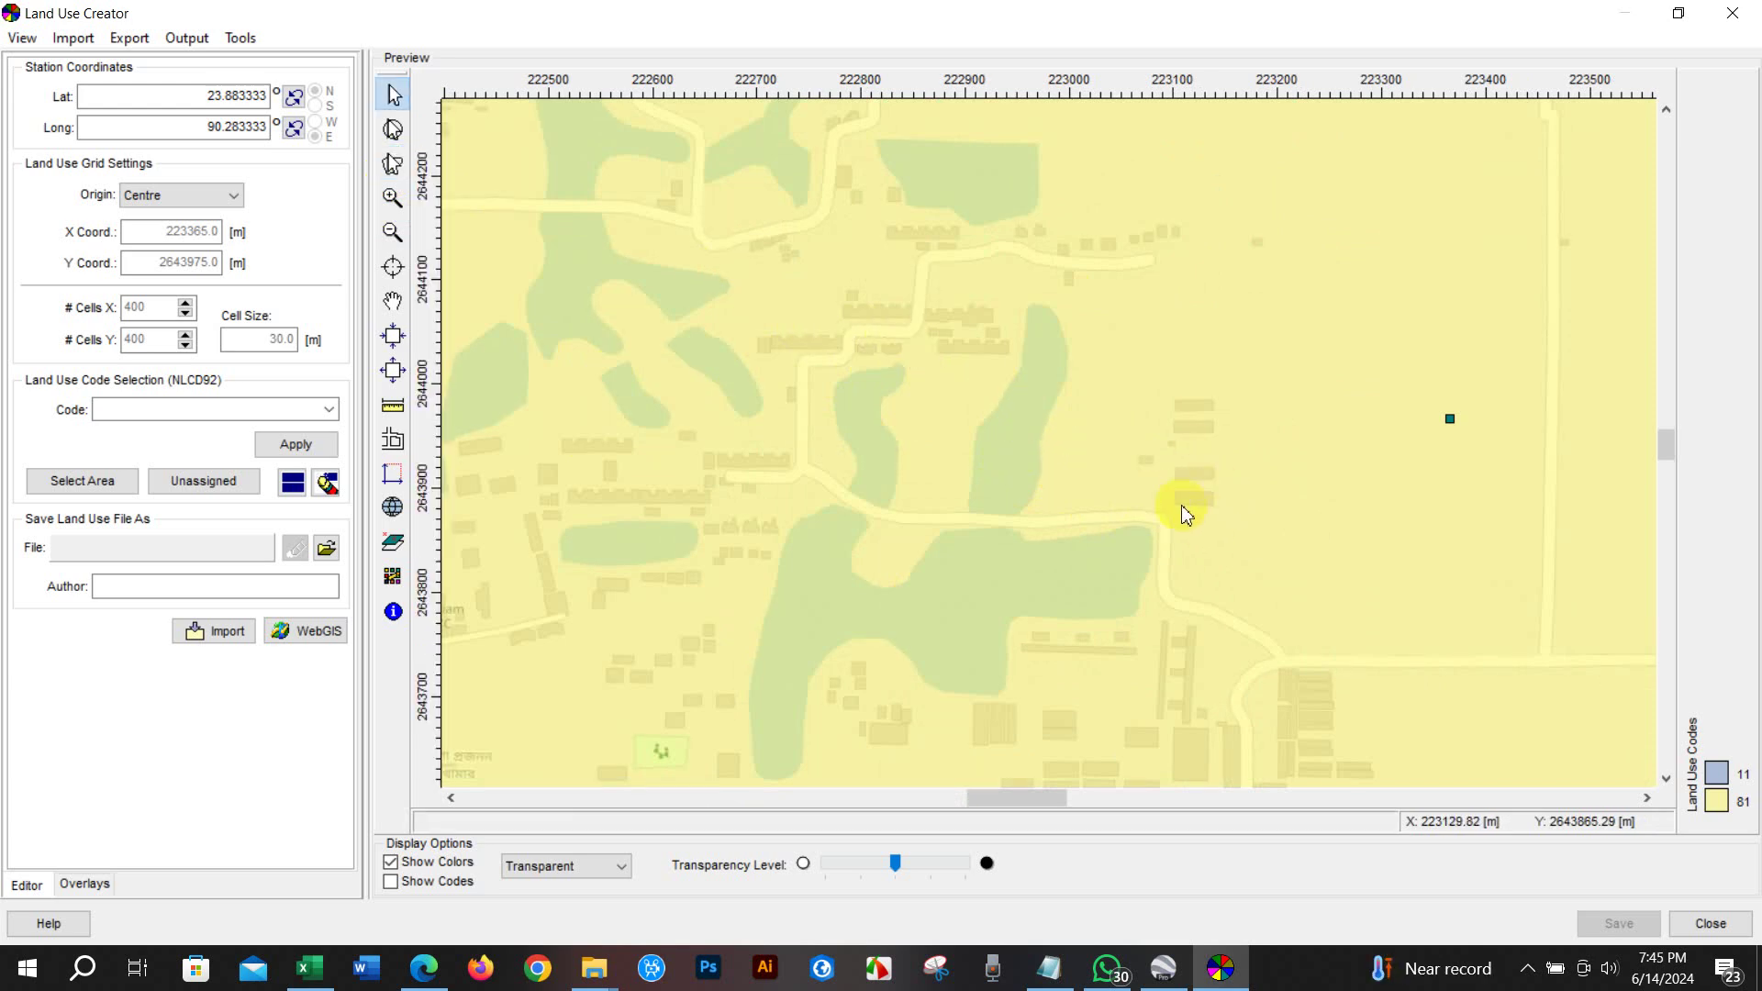
Examine the available NLCD92 land use codes without assigning one
left_click(303, 407)
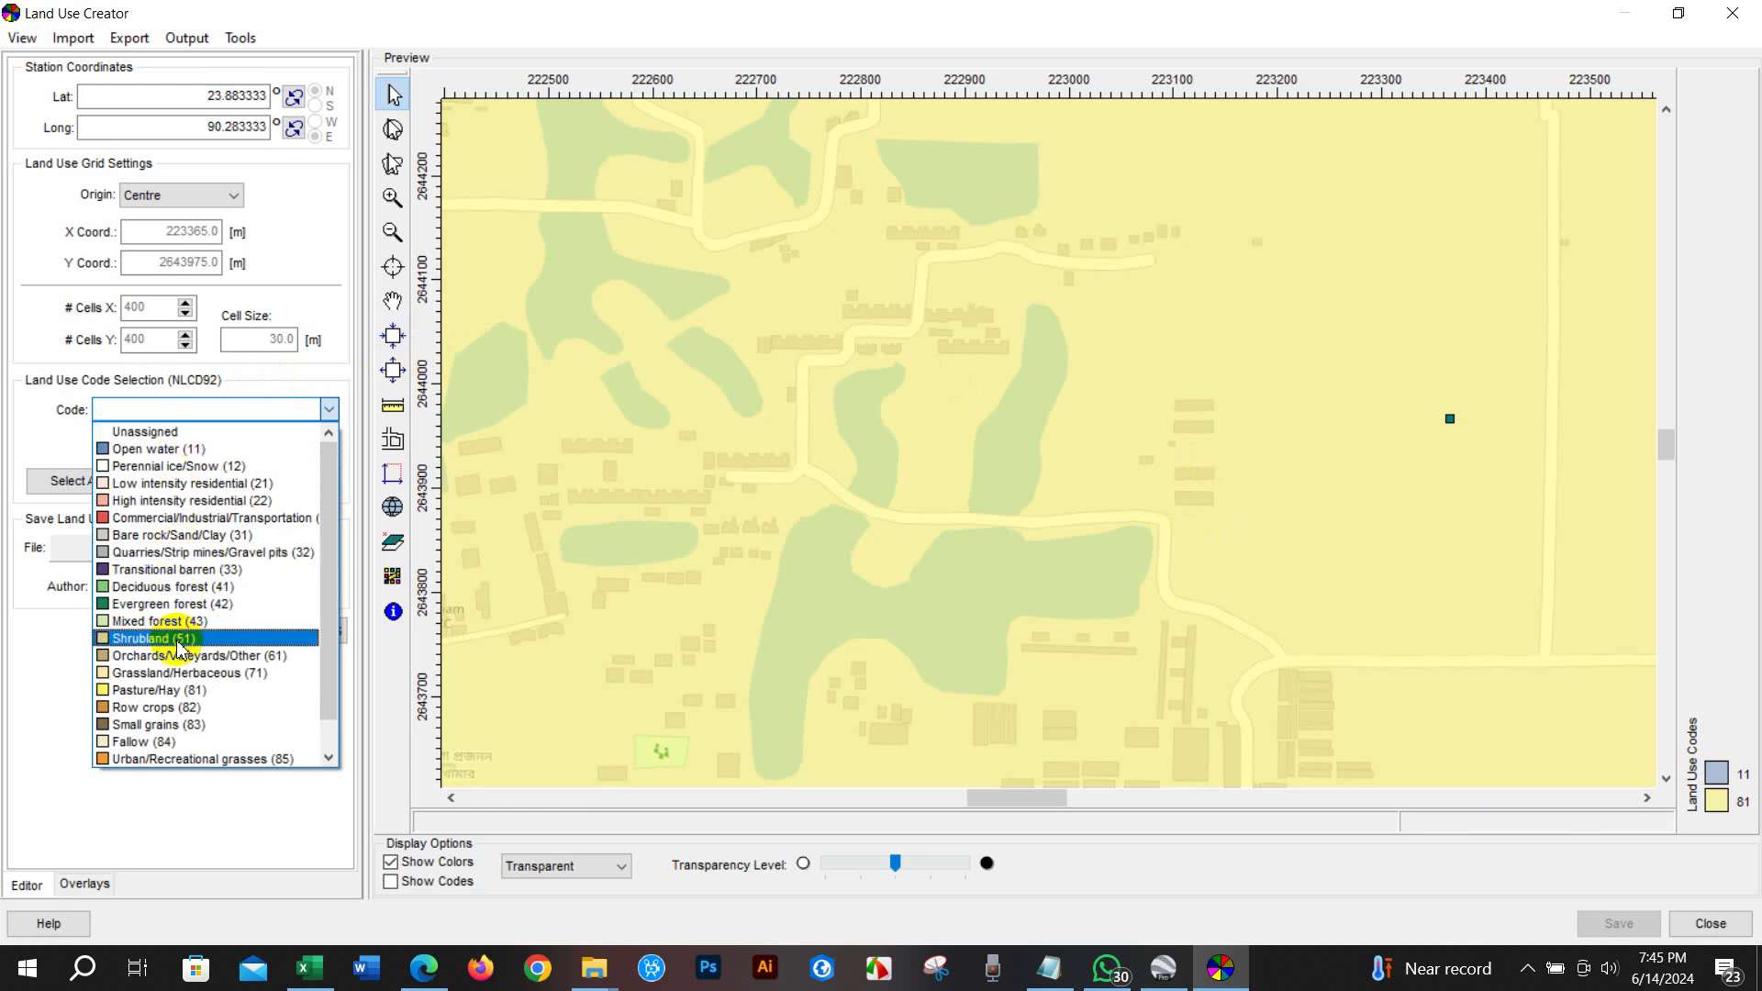
scroll(179, 647, "down", 1)
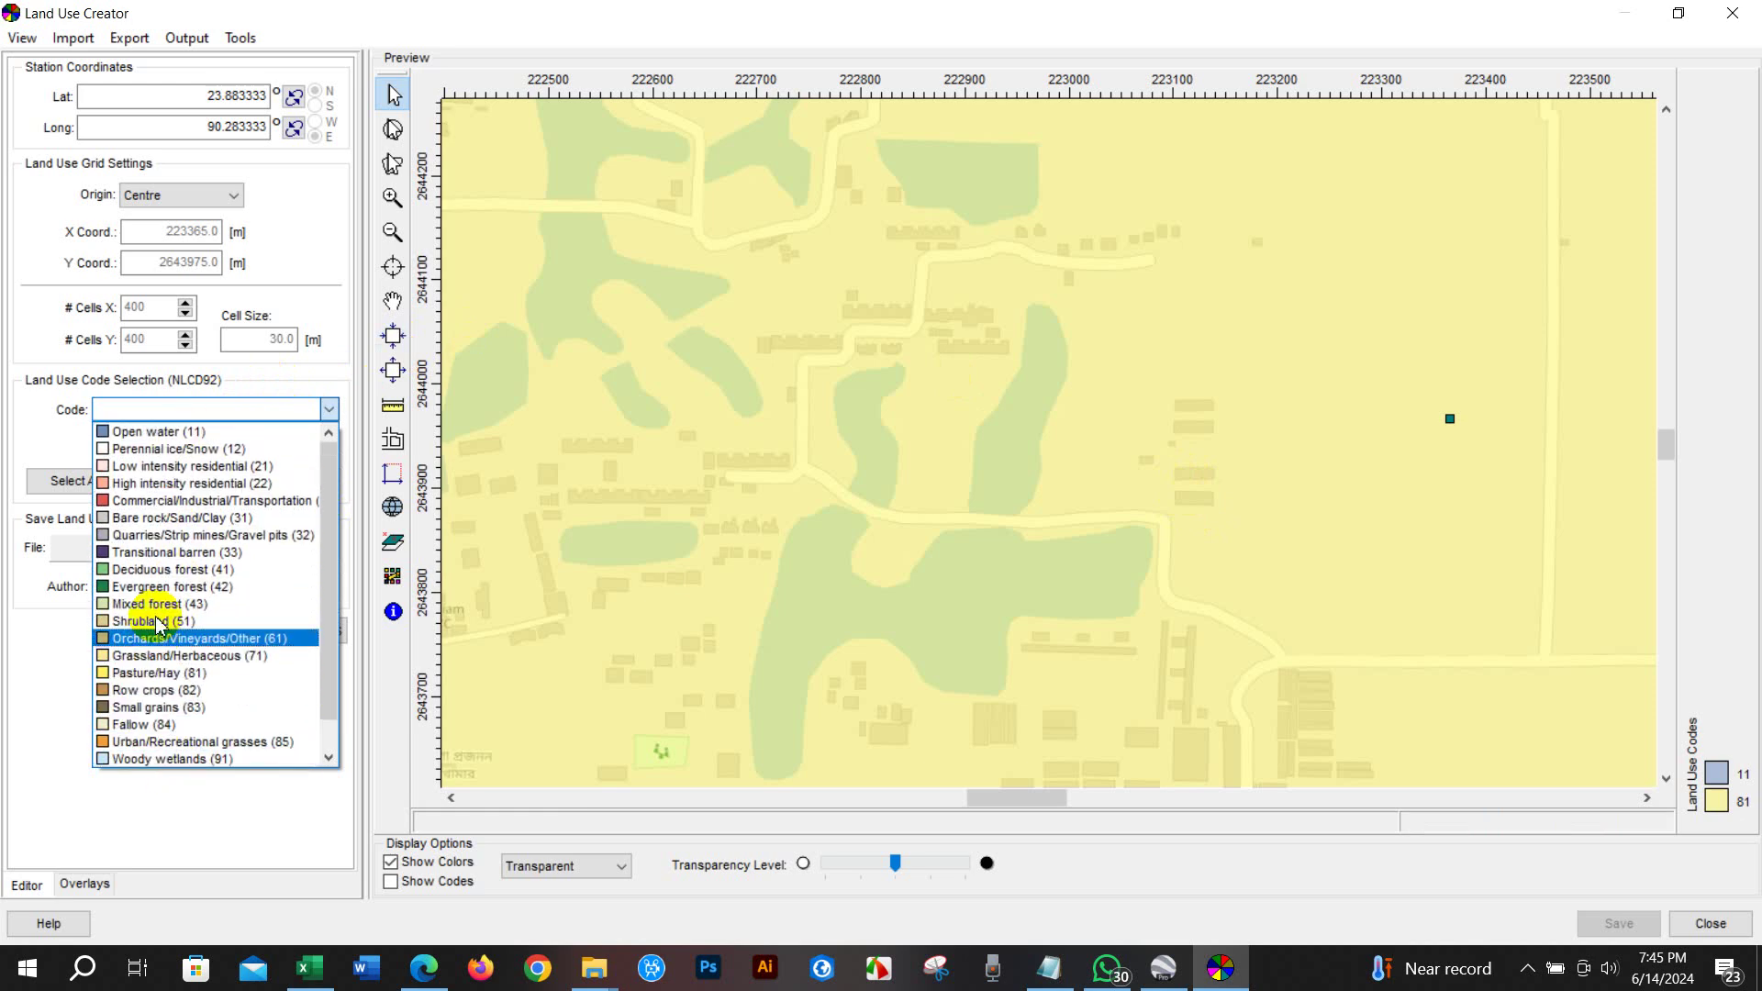
scroll(156, 588, "up", 1)
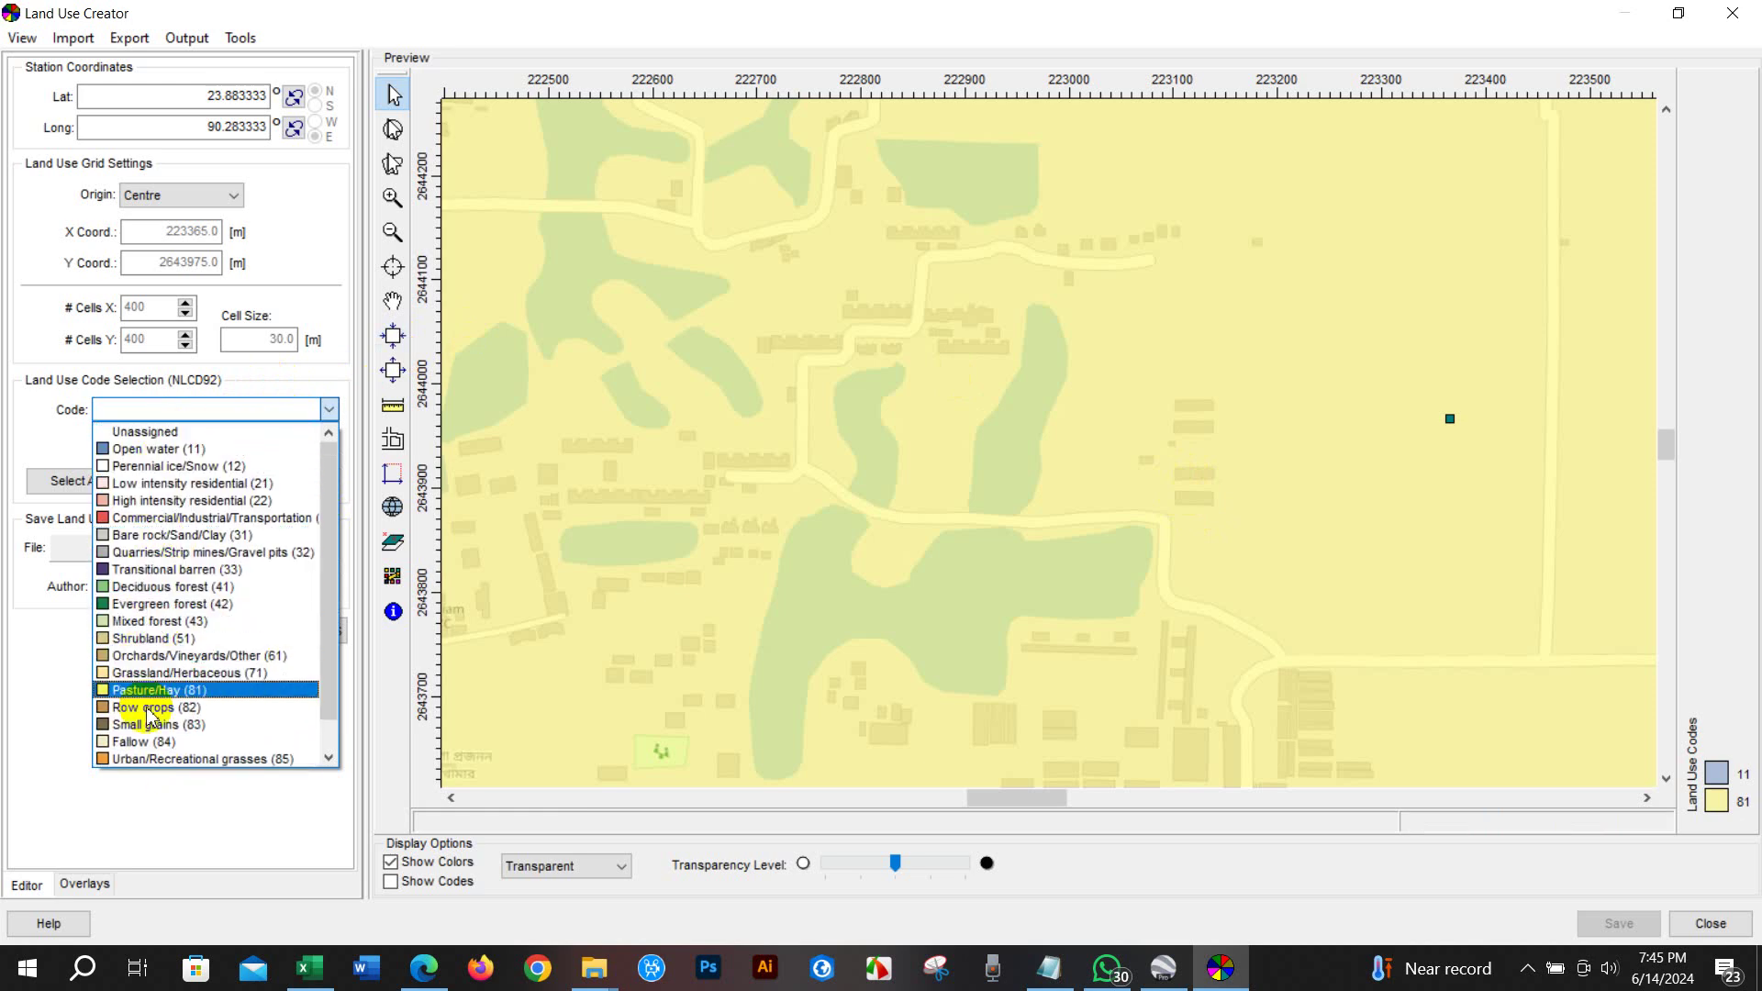
scroll(157, 743, "down", 2)
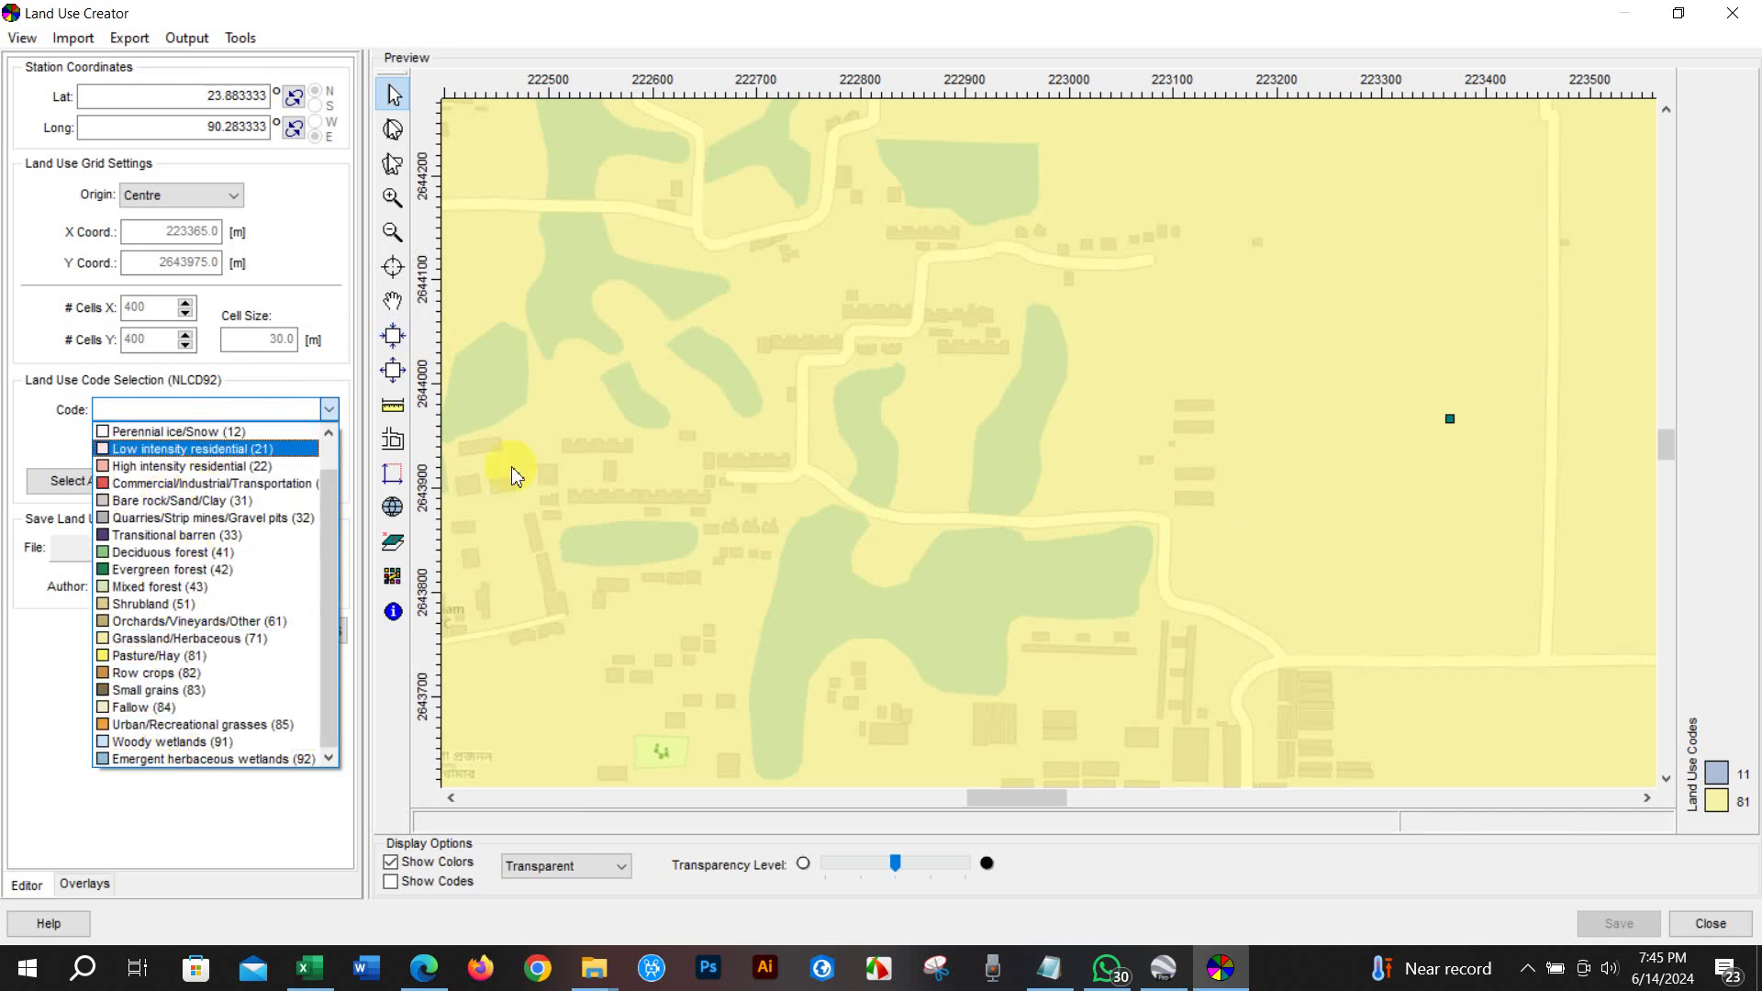
left_click(1000, 389)
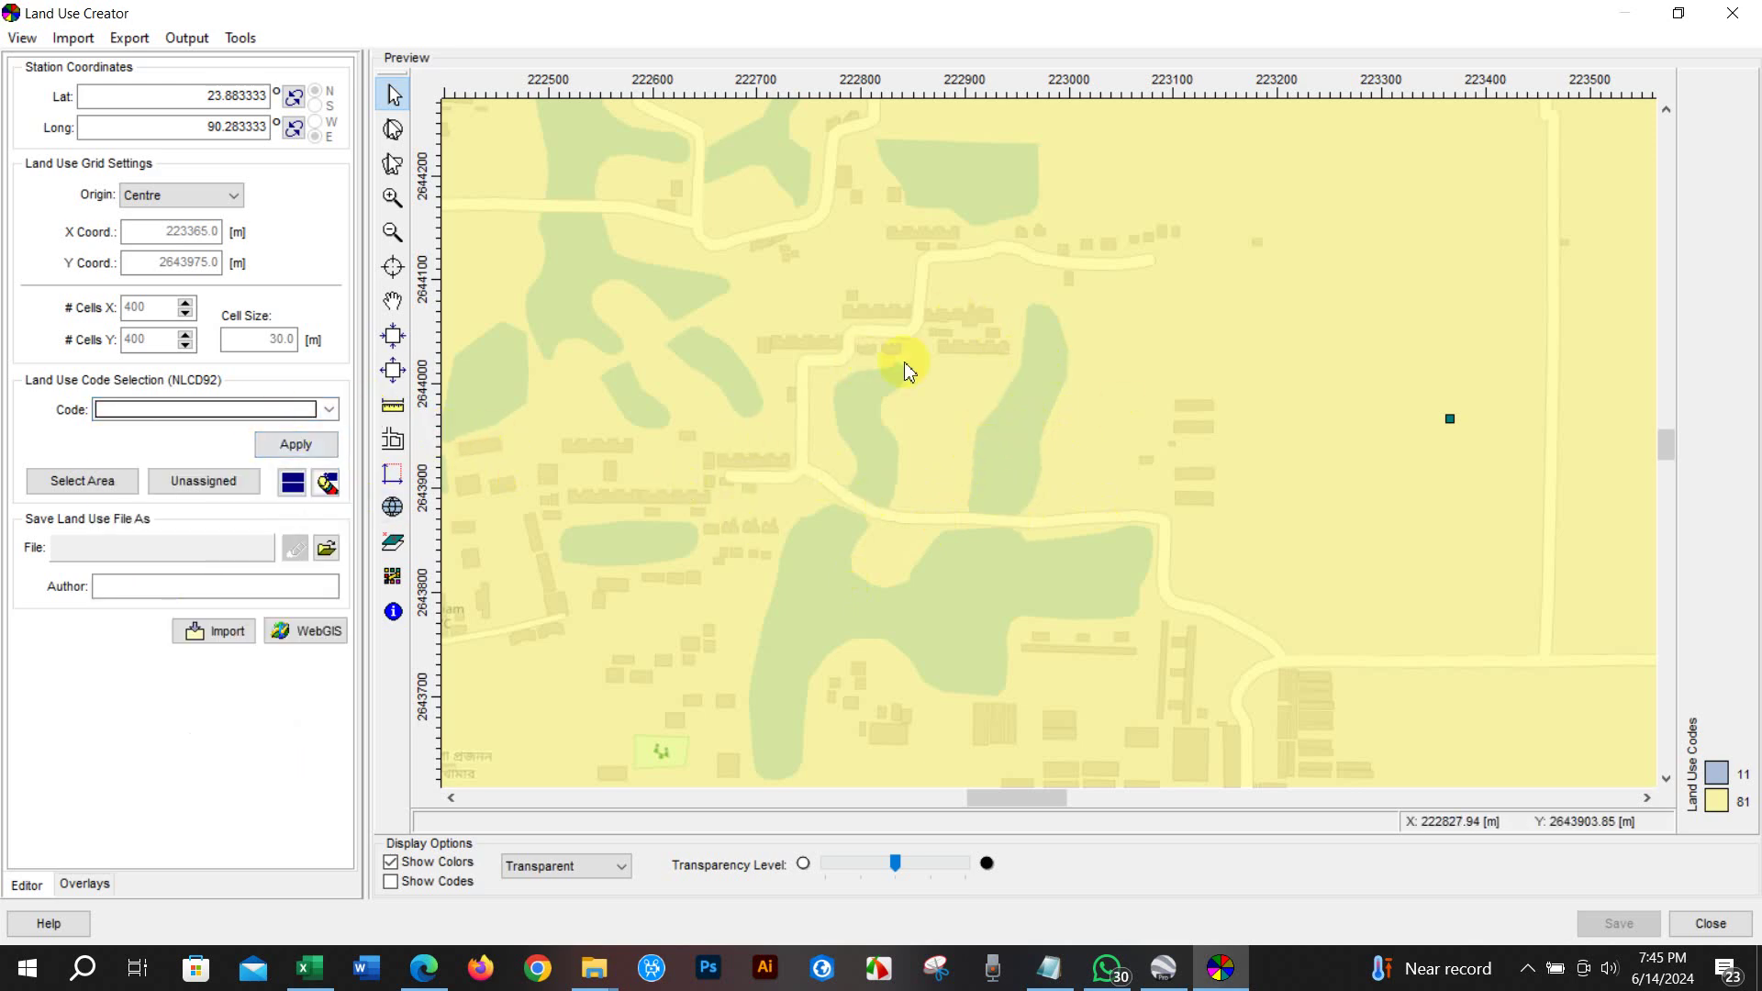
Restore the full map extent and specify tile1 in the AERMOD View Trial folder as the land use GeoTIFF file
left_click(393, 231)
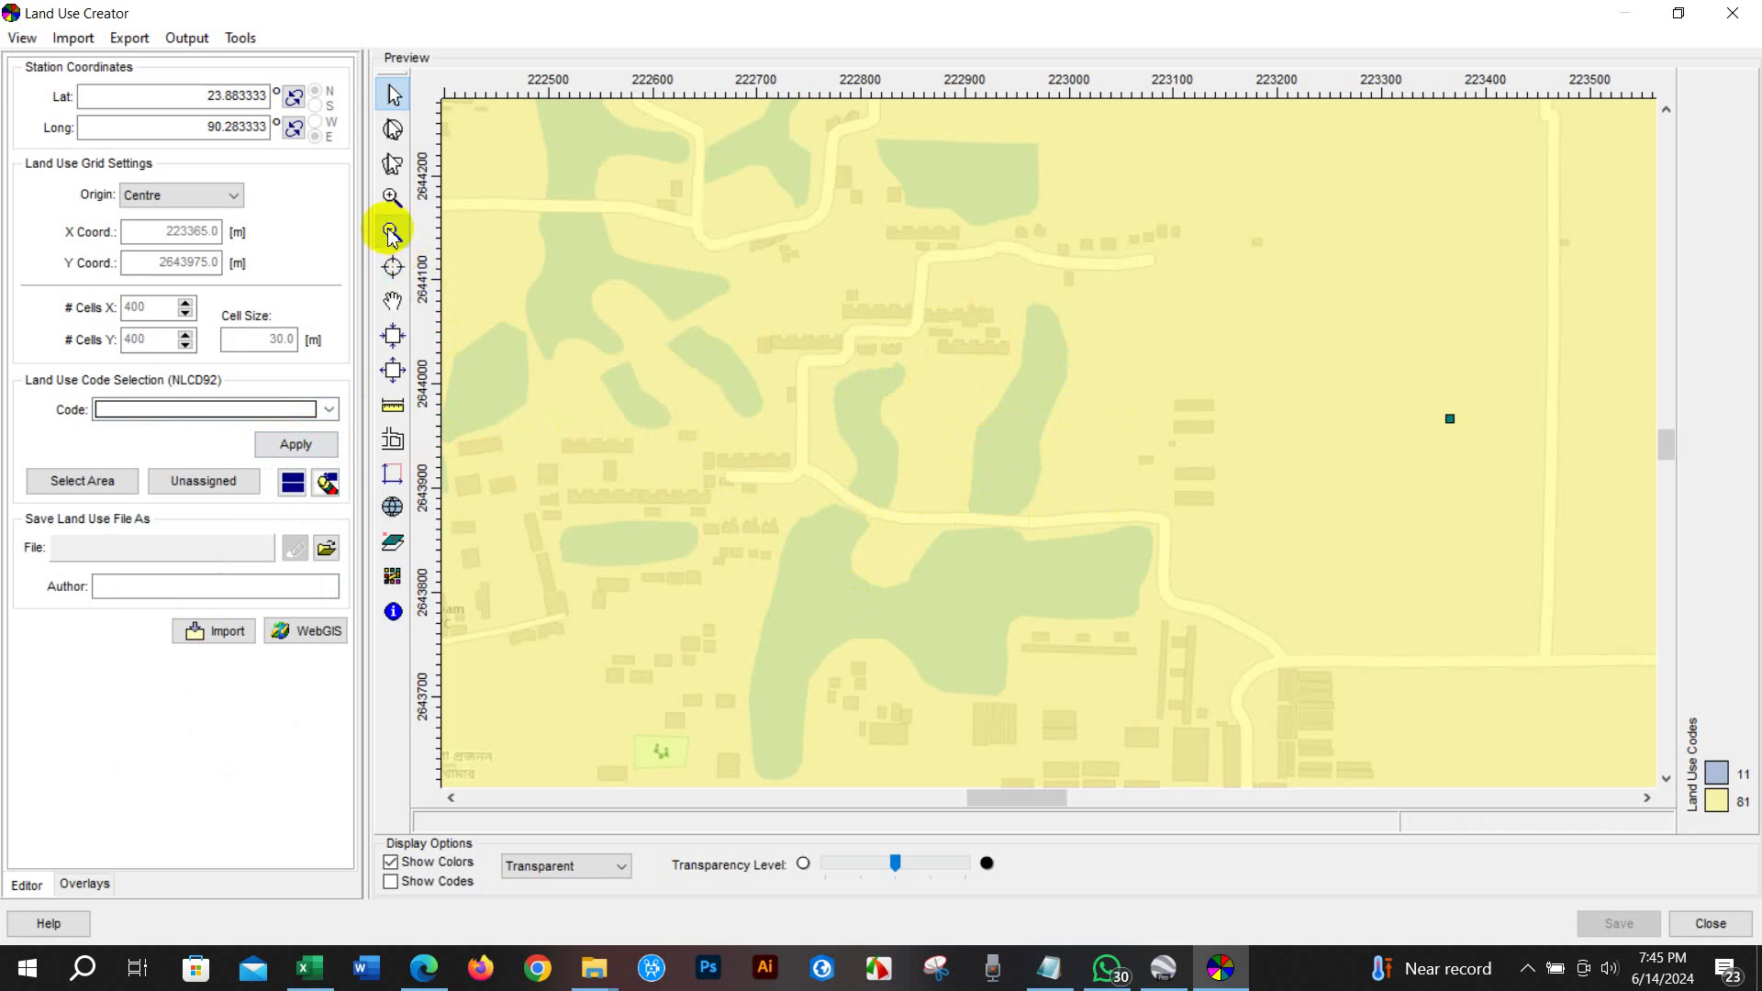
left_click(931, 446)
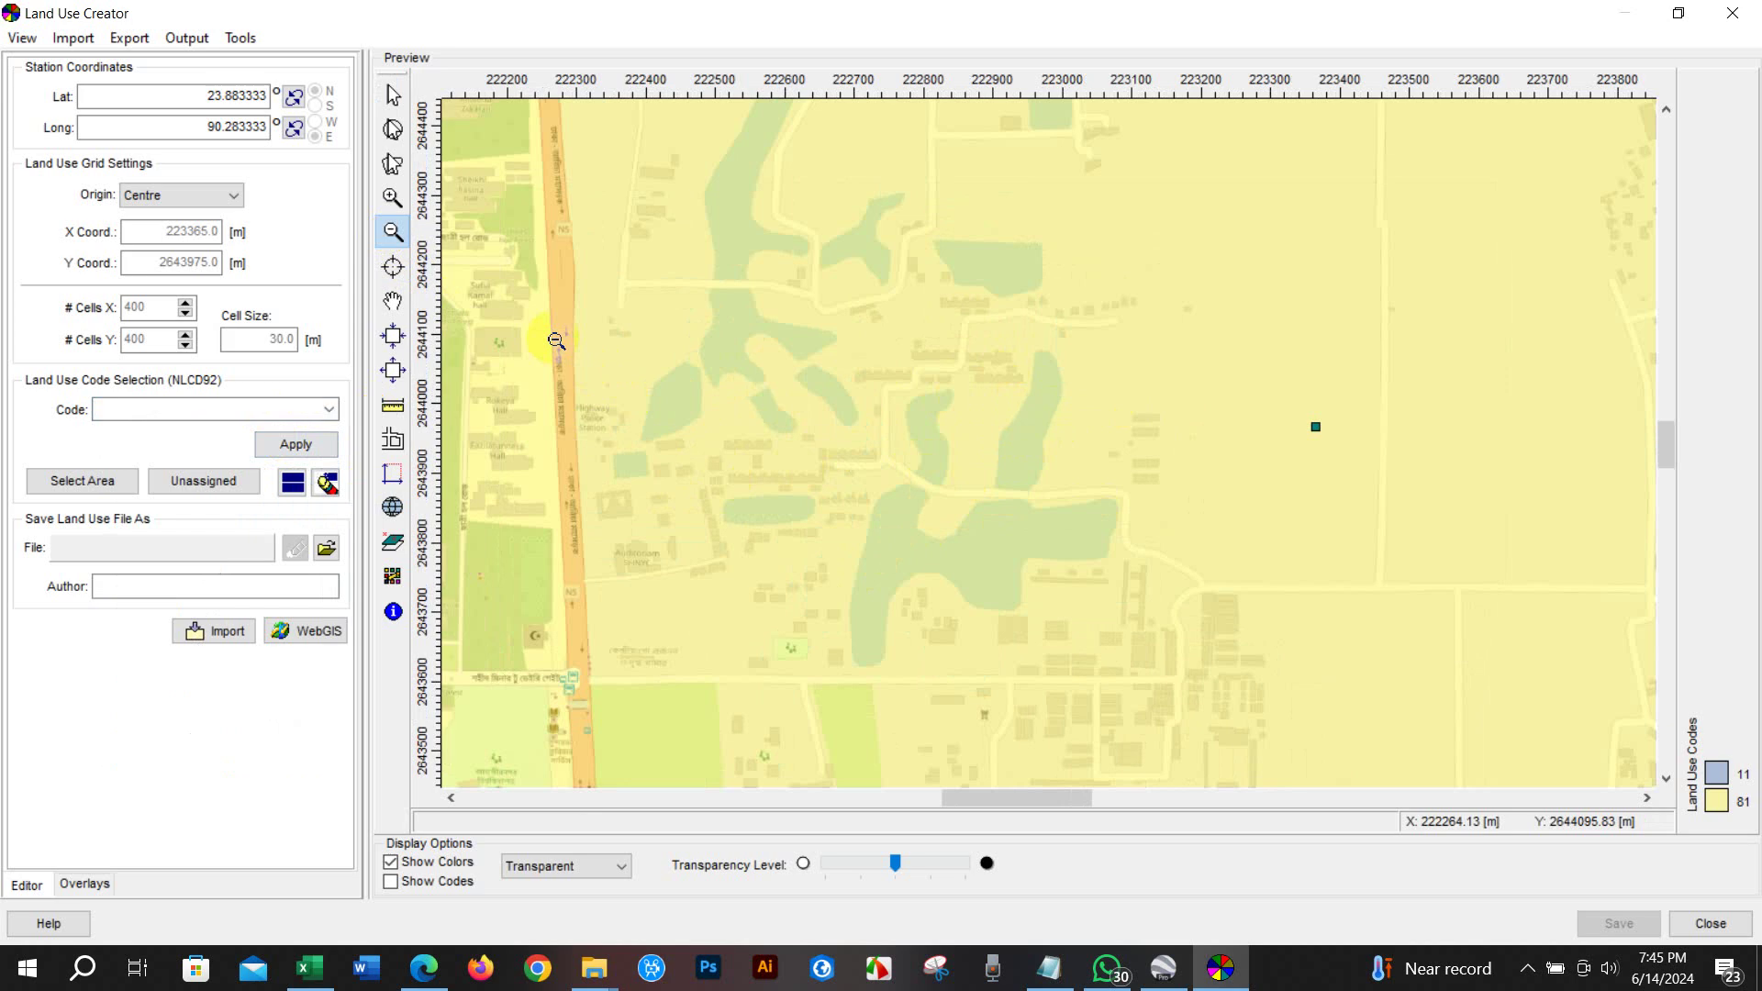
left_click(394, 336)
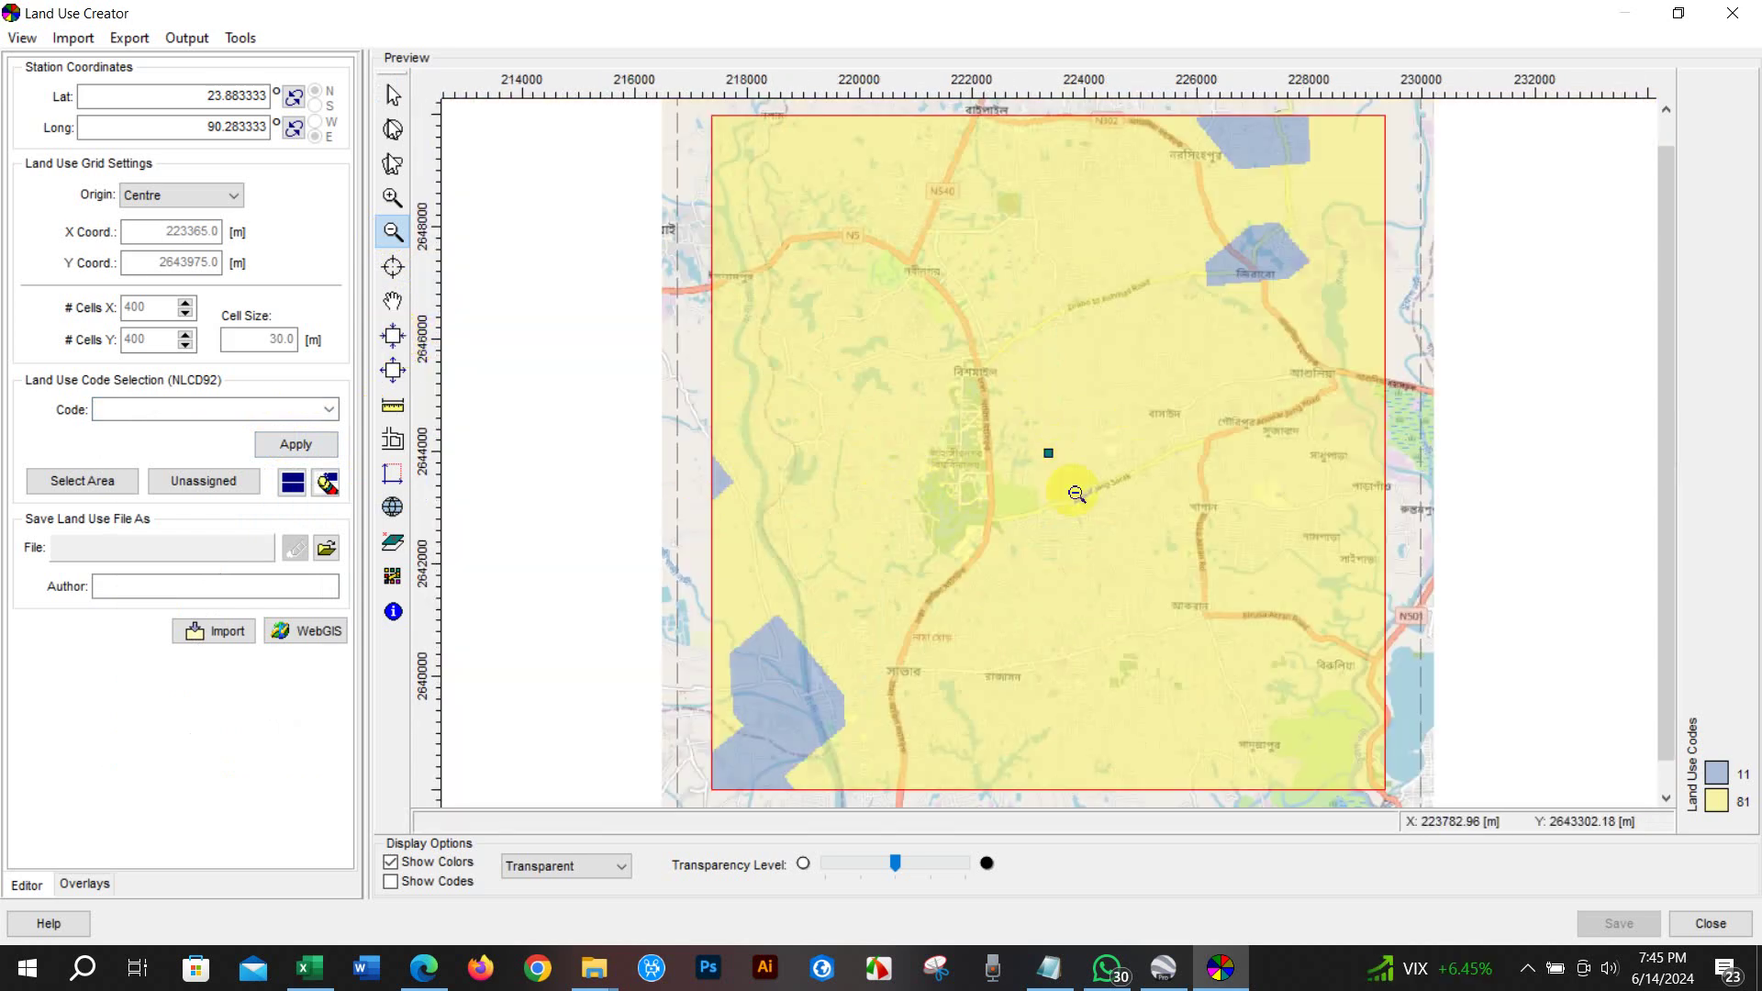
left_click(325, 550)
left_click(325, 550)
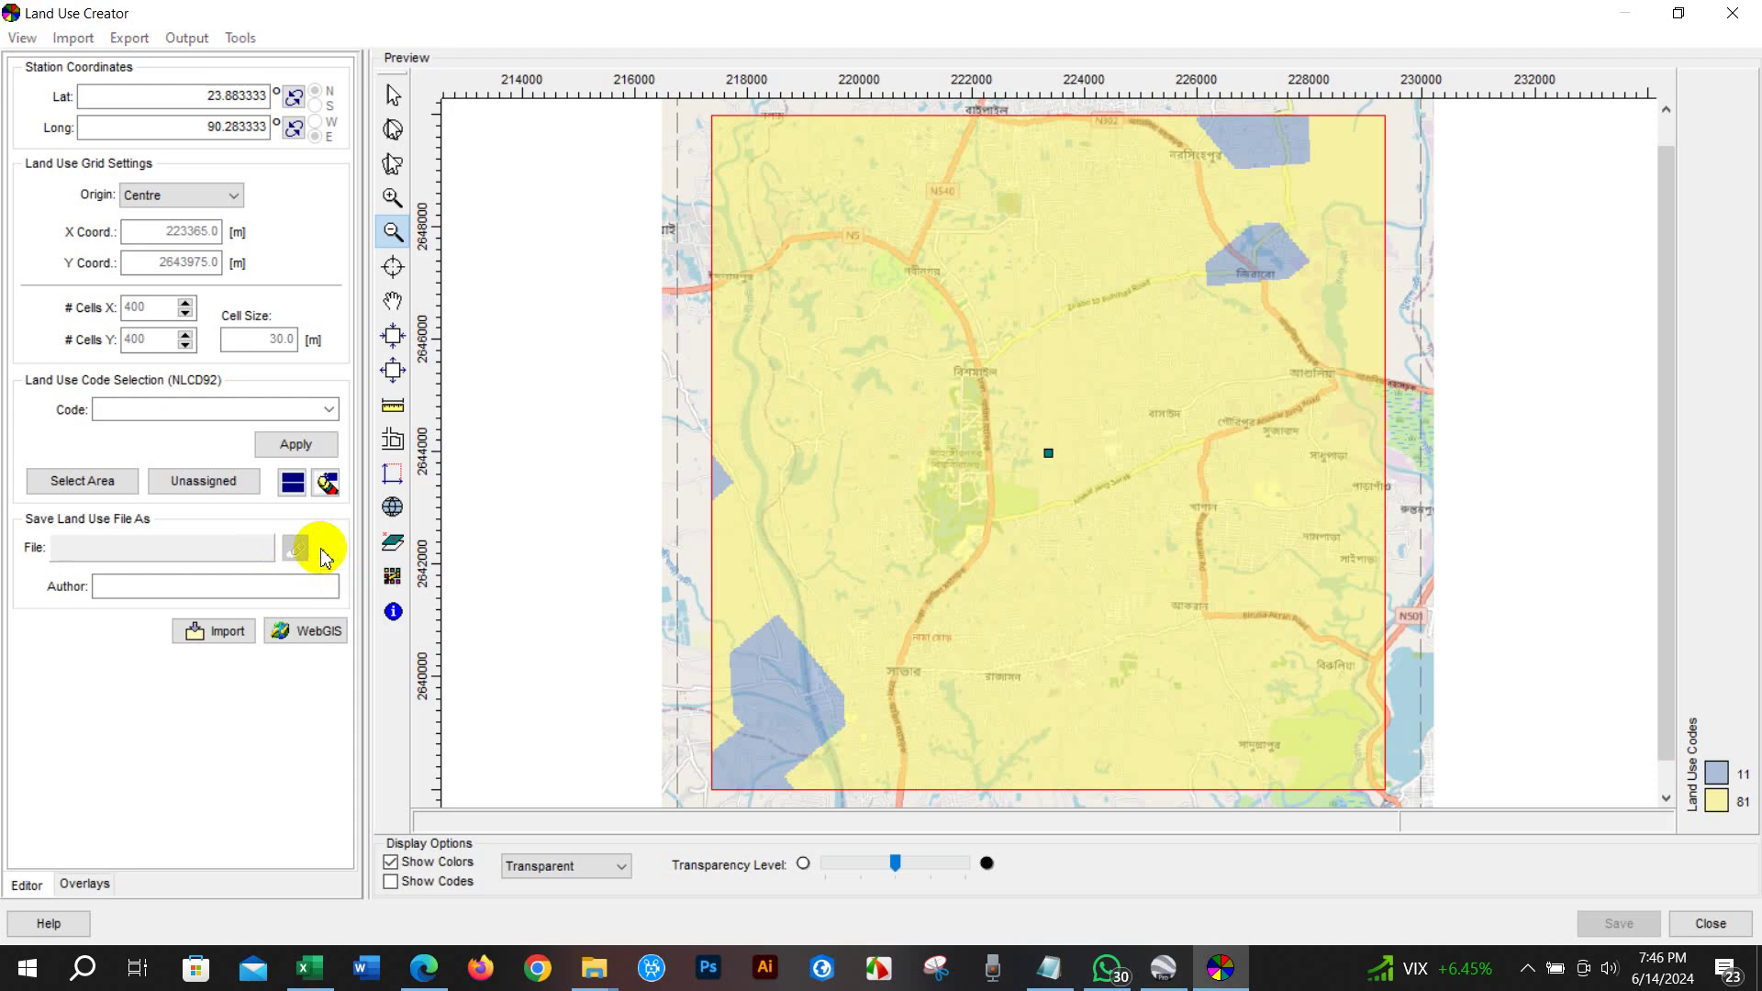
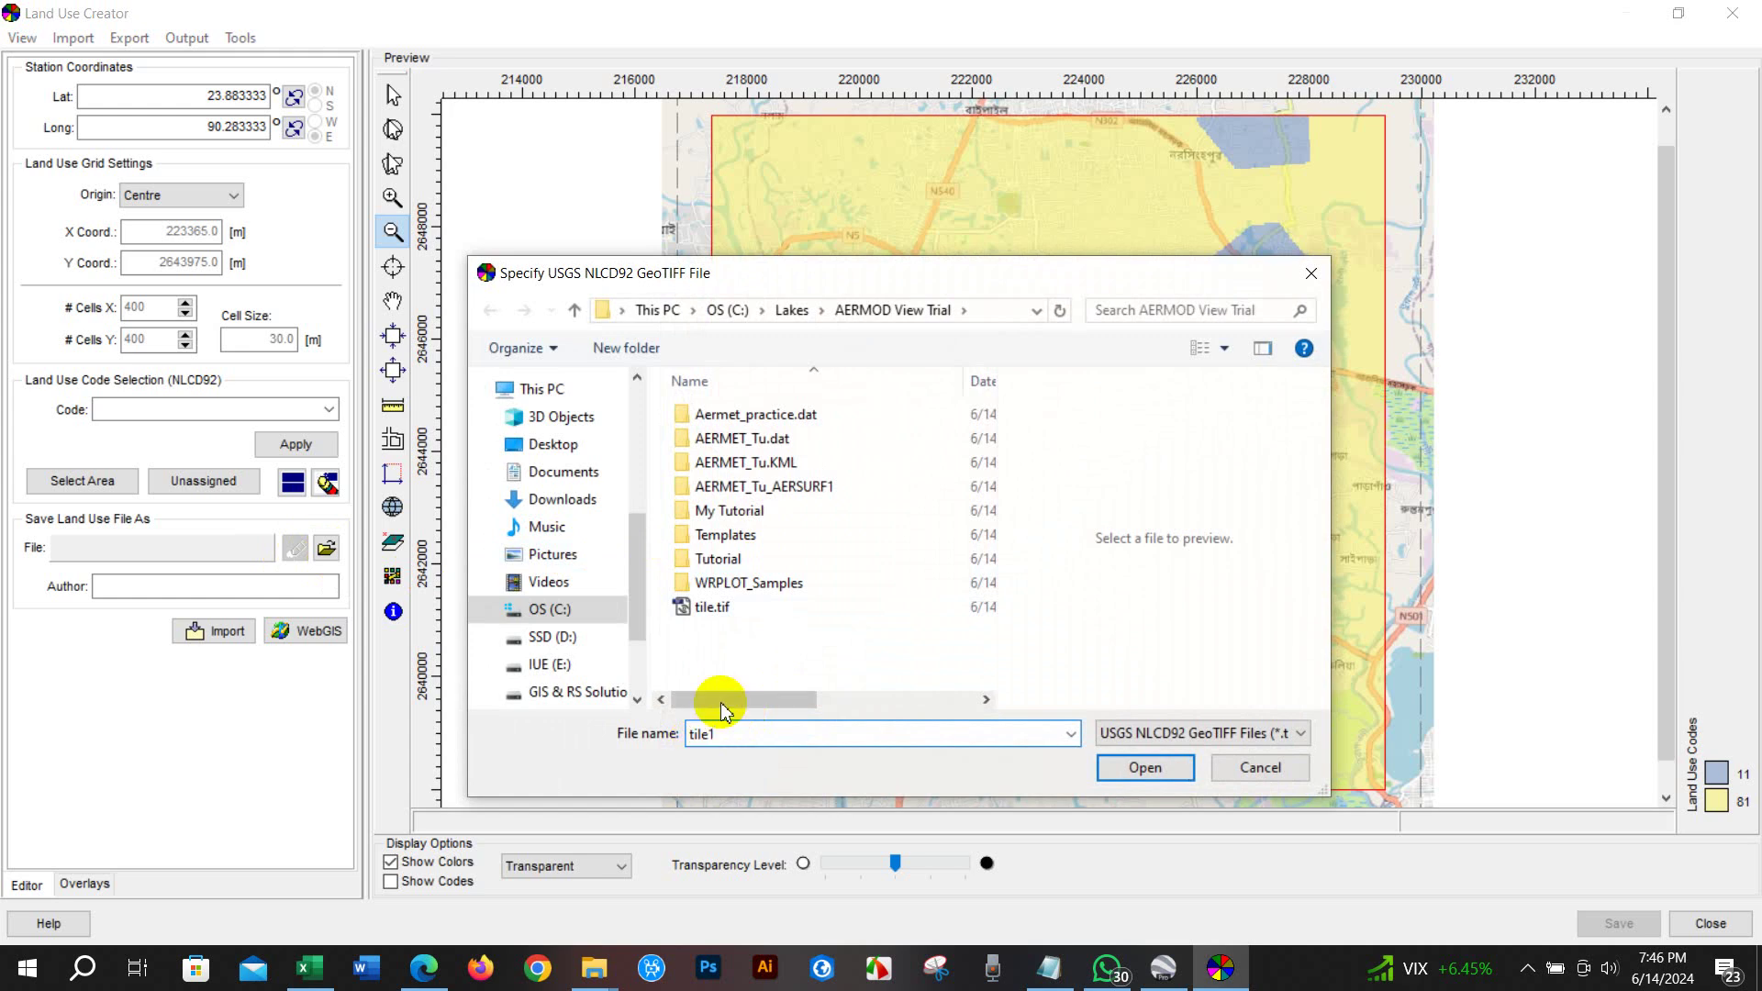
left_click(1146, 767)
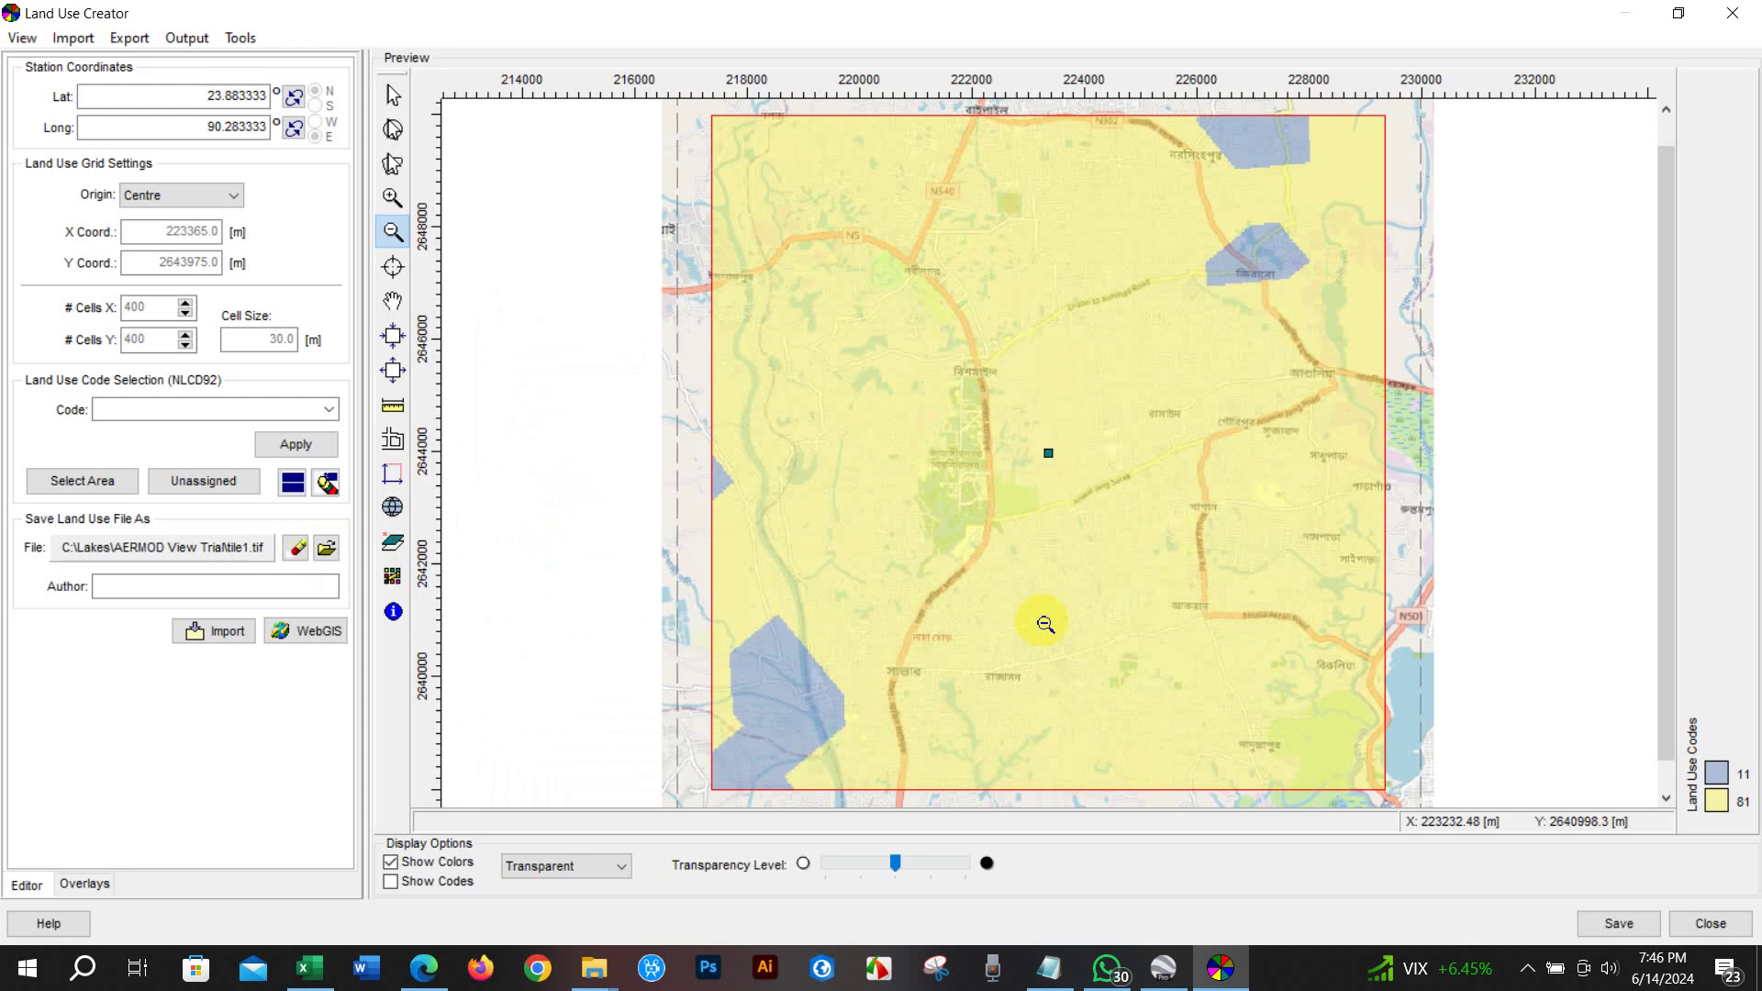
Save the land use file, overwriting the existing one, and close the Land Use Creator
left_click(1581, 925)
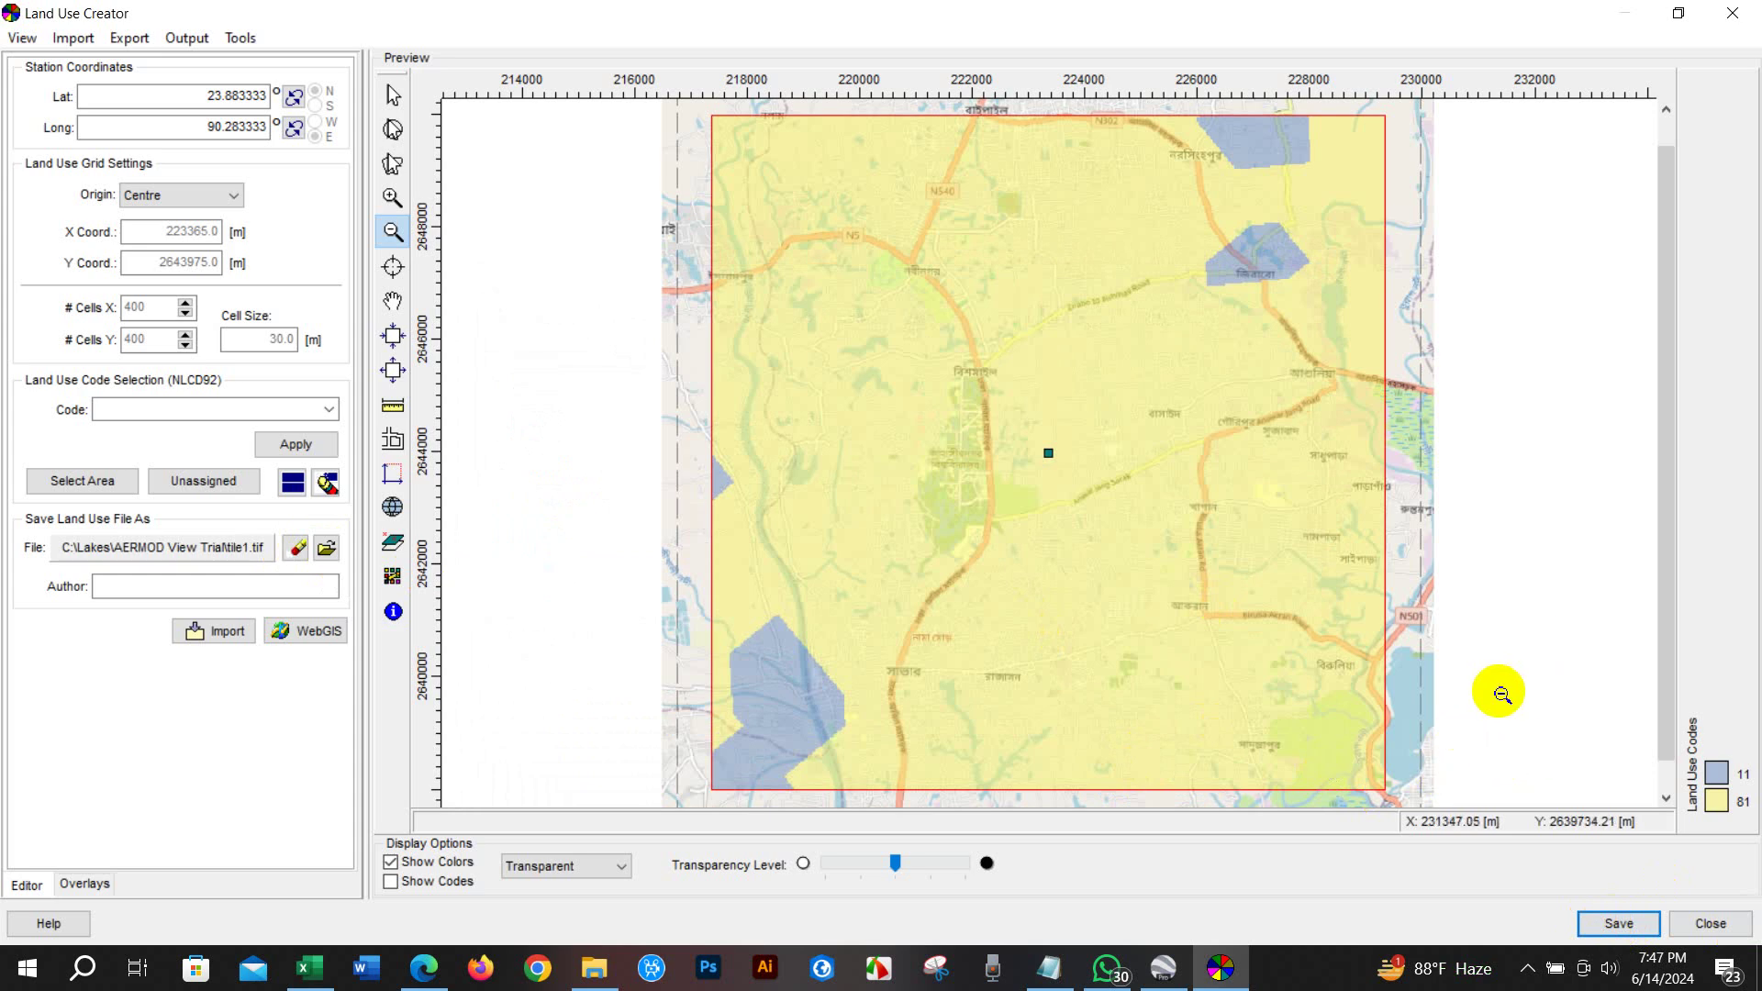
left_click(1610, 923)
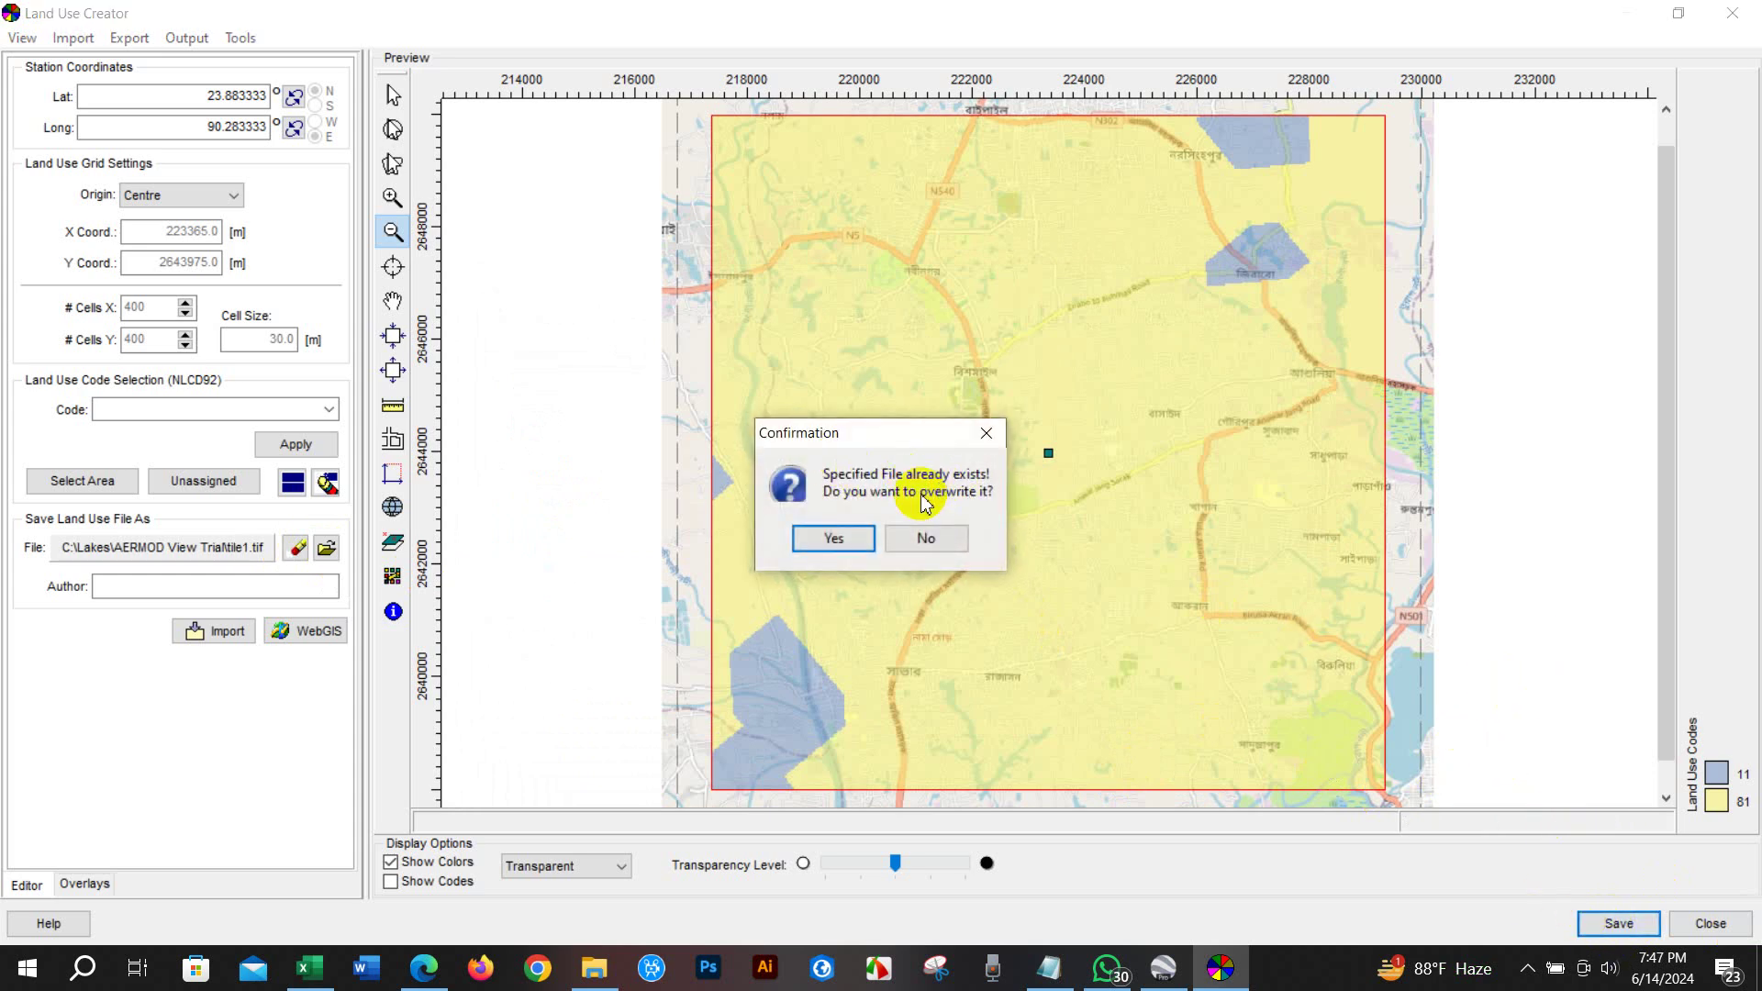
left_click(837, 540)
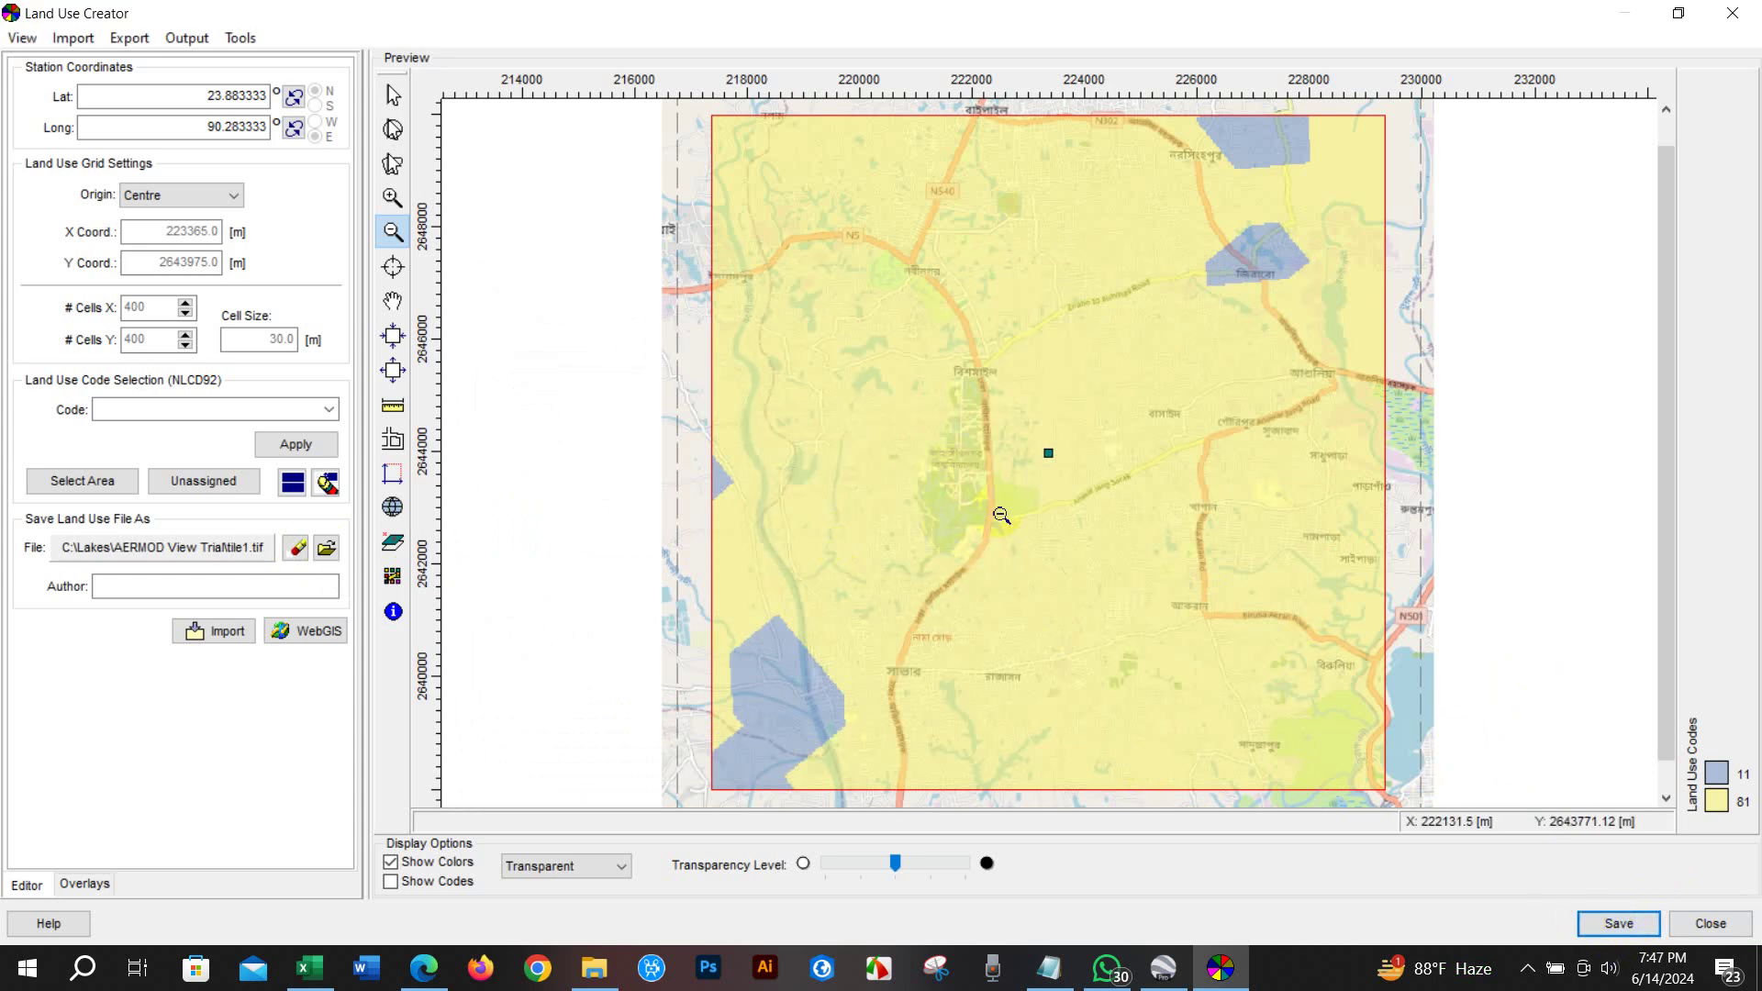
left_click(1693, 924)
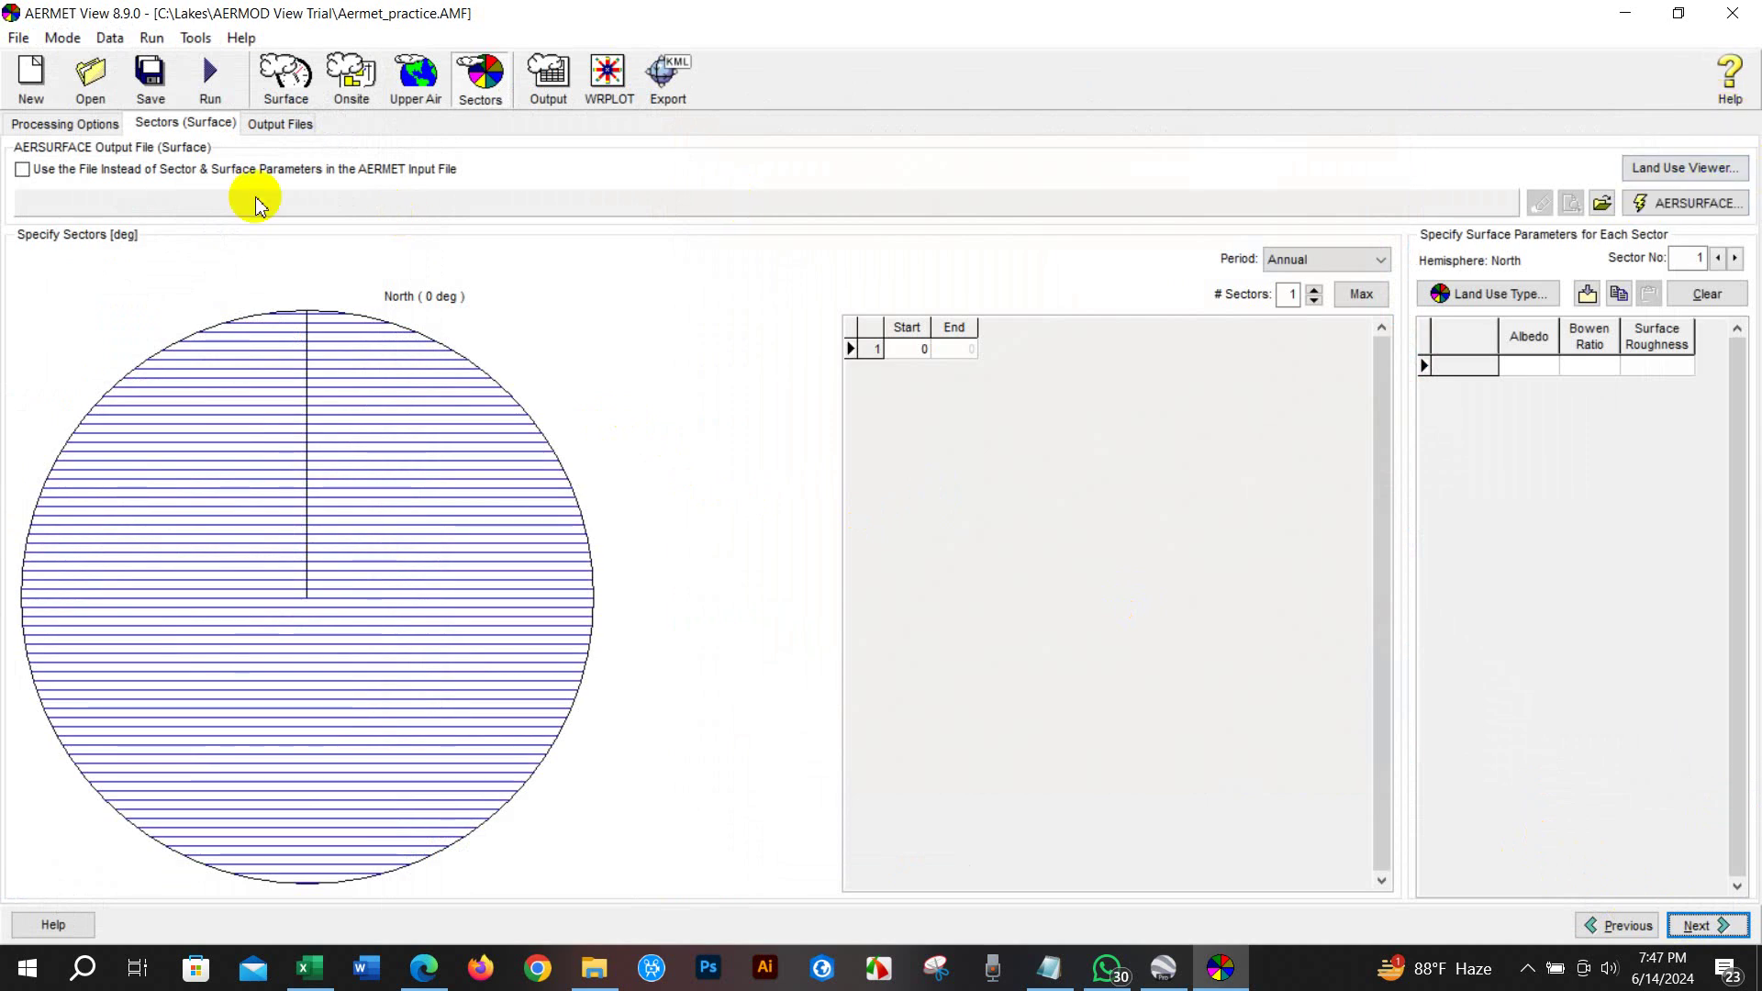
Open the AERSURFACE utility and load tile1.tif as the land cover data file in USGS NLCD92 (GeoTIFF) format
left_click(1704, 211)
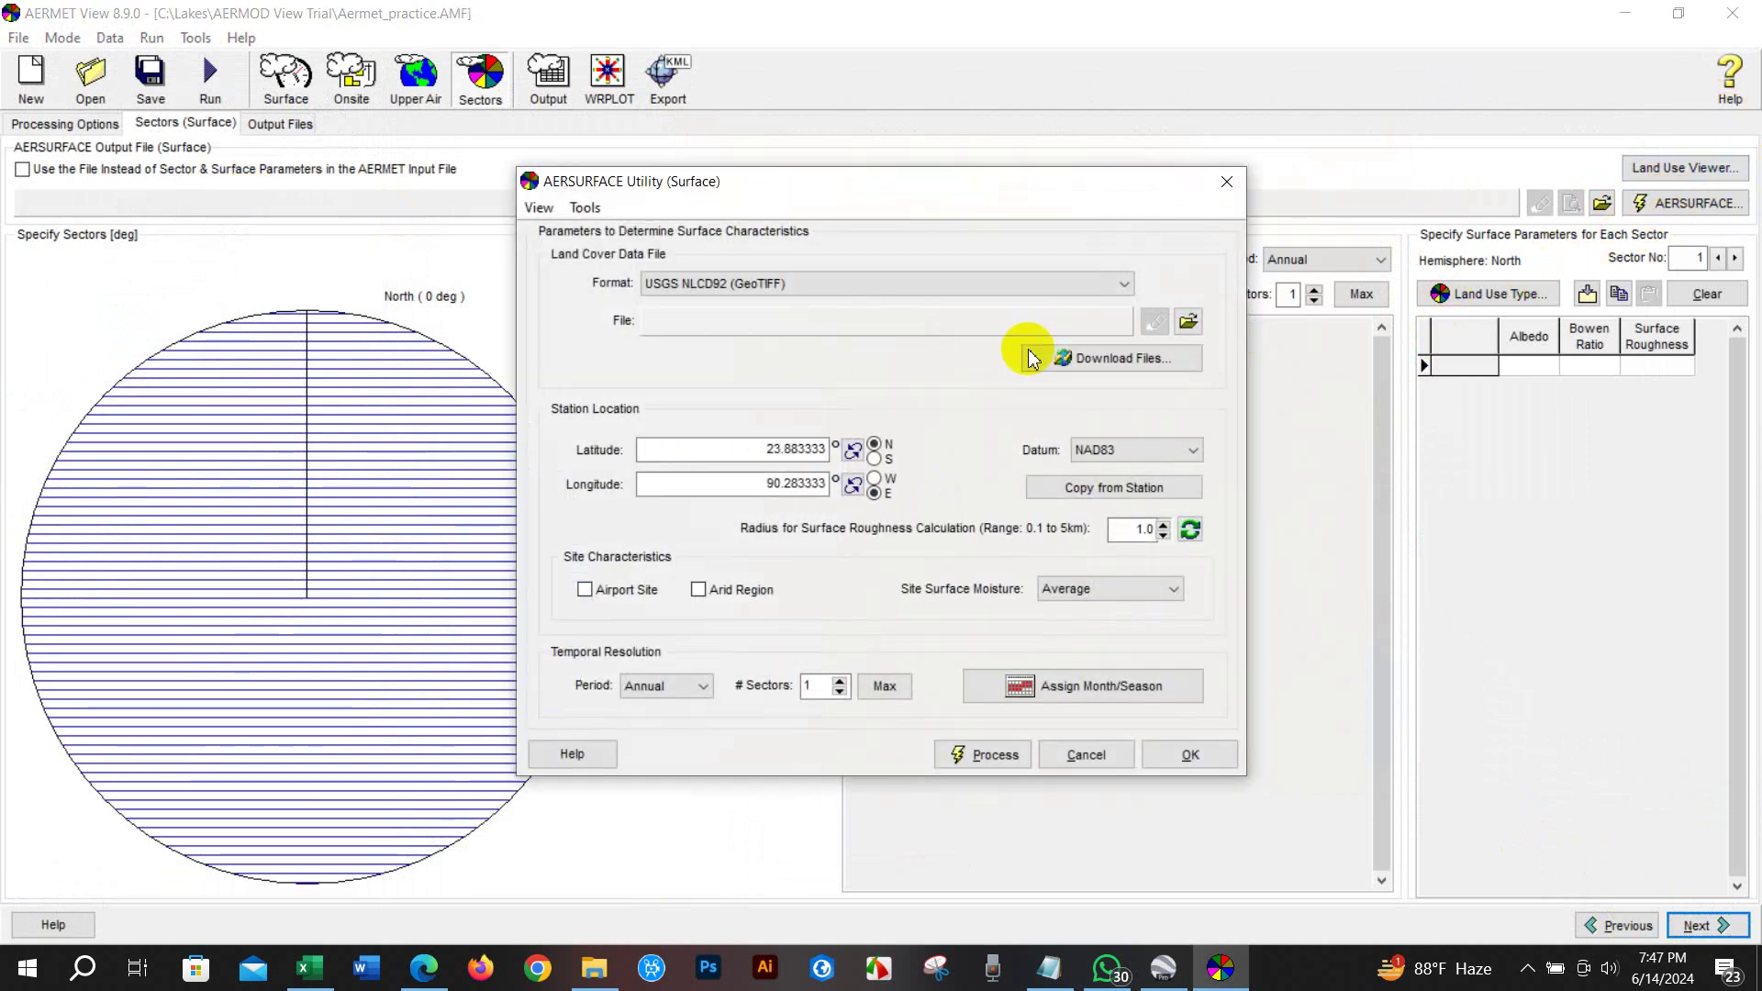
left_click(771, 280)
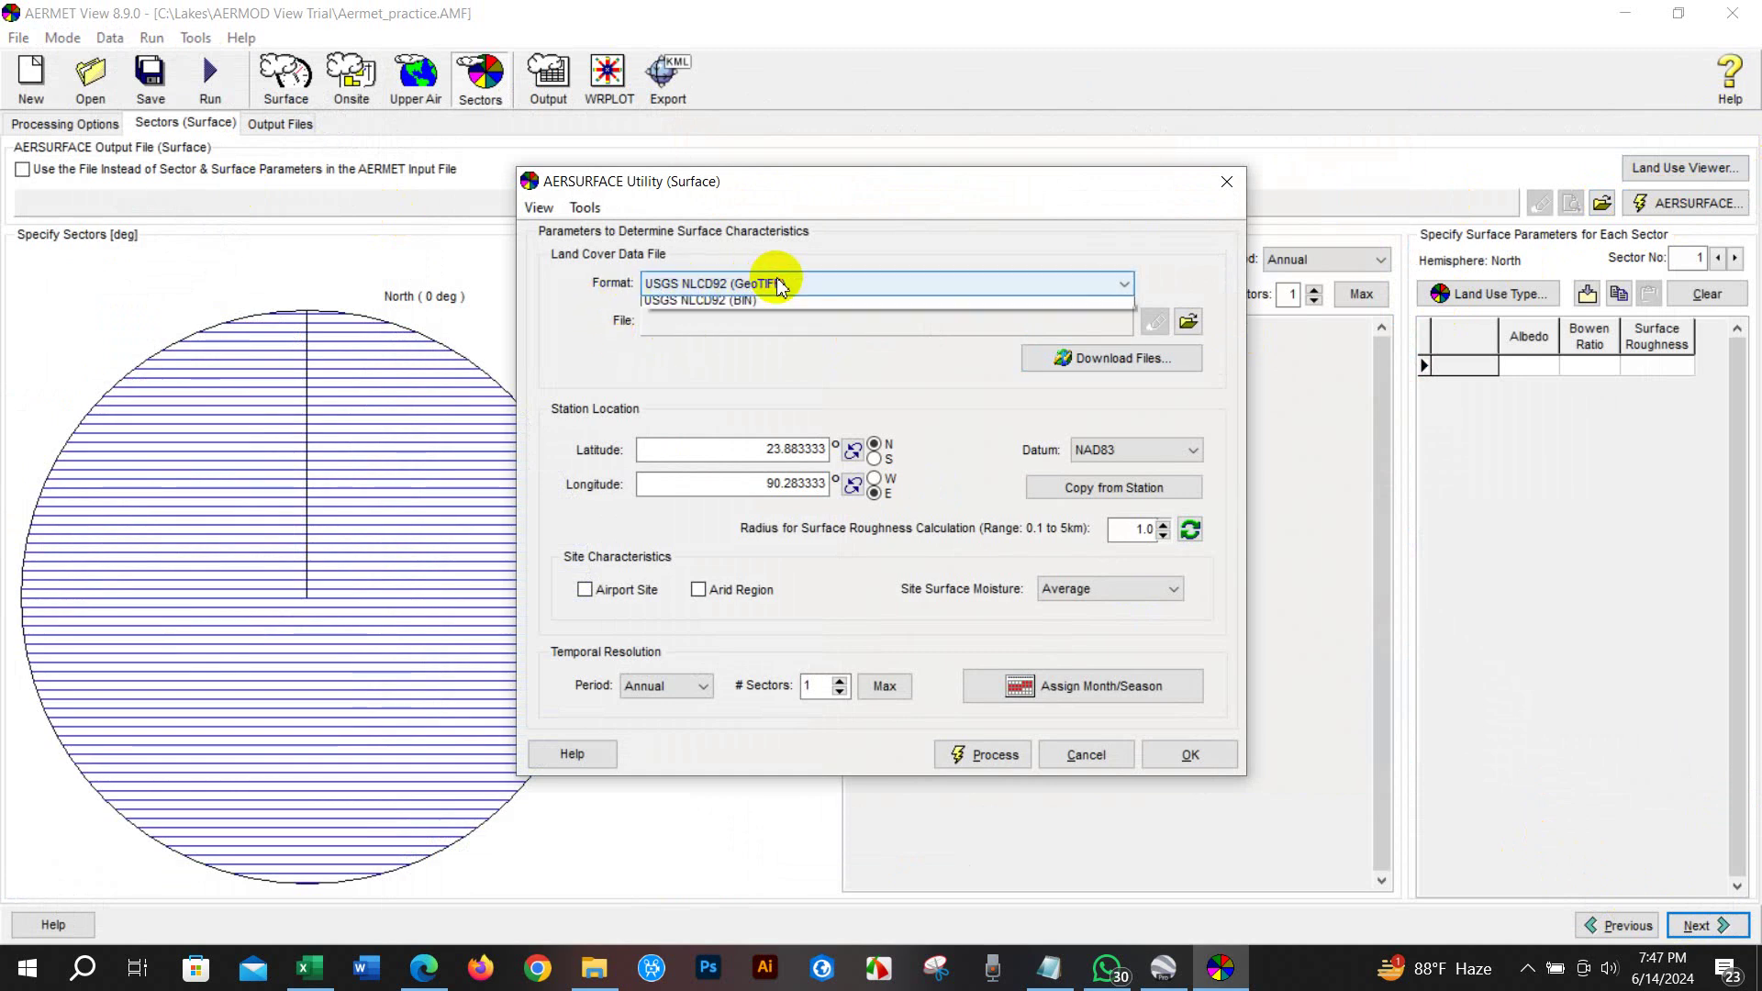
left_click(759, 294)
left_click(1188, 323)
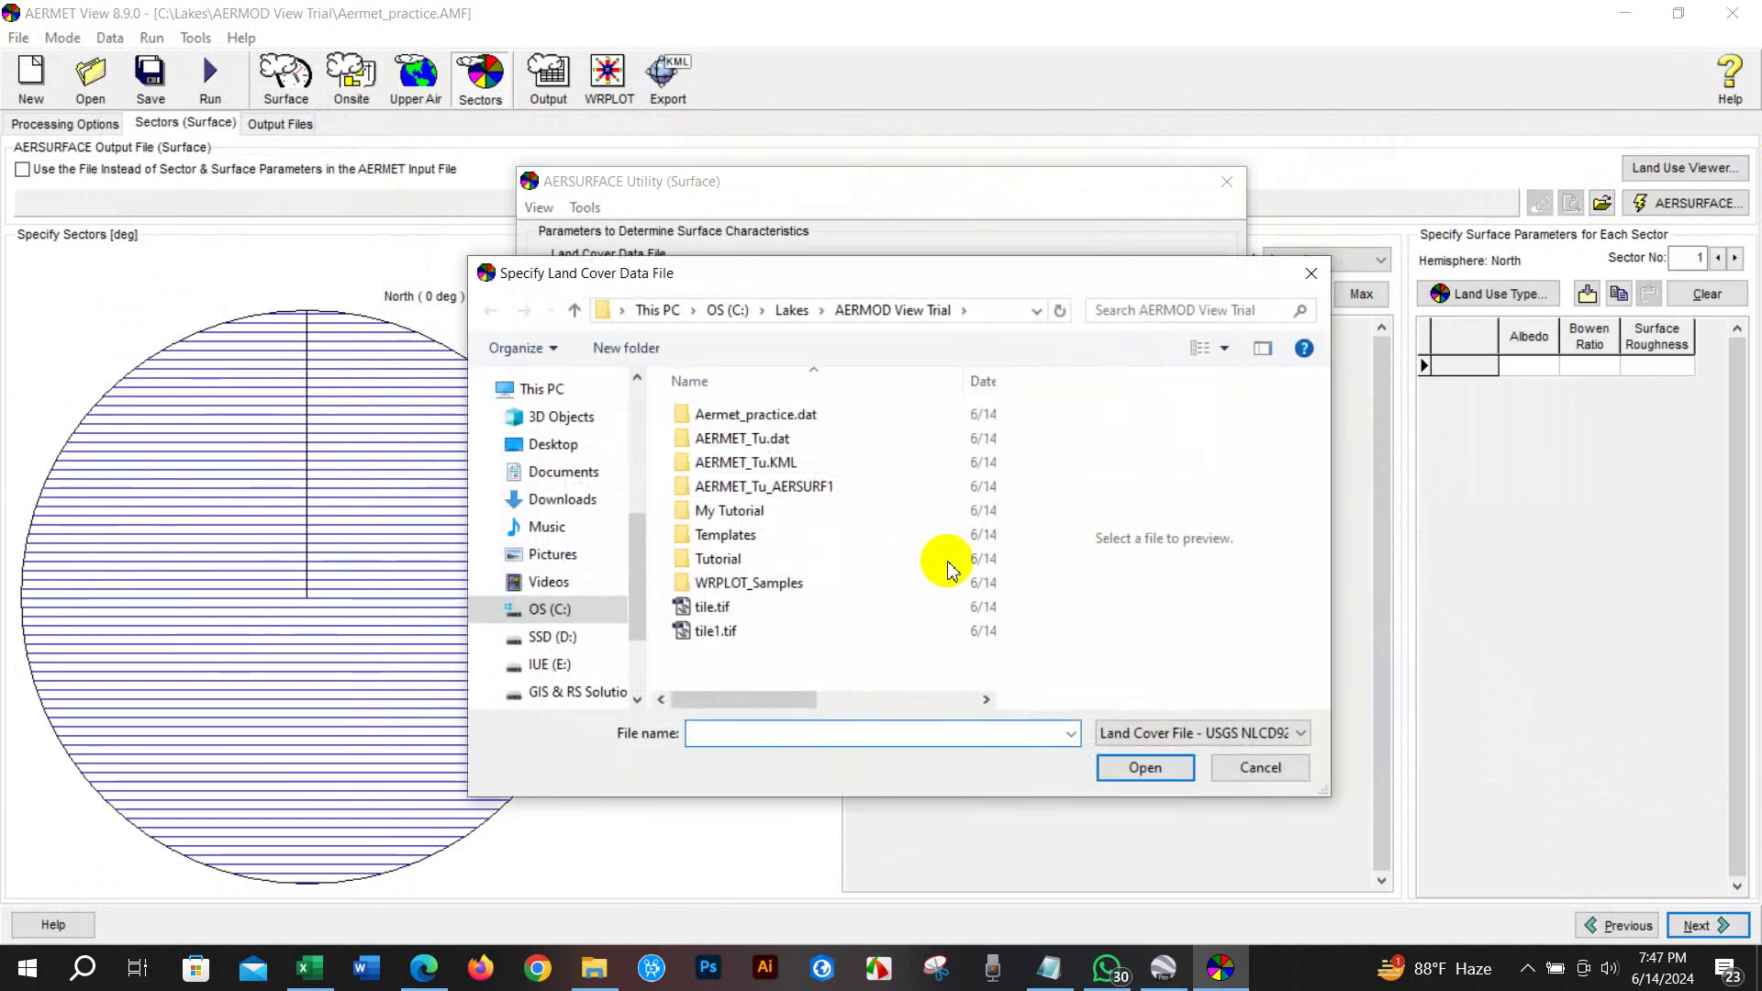
left_click(708, 633)
left_click(1147, 769)
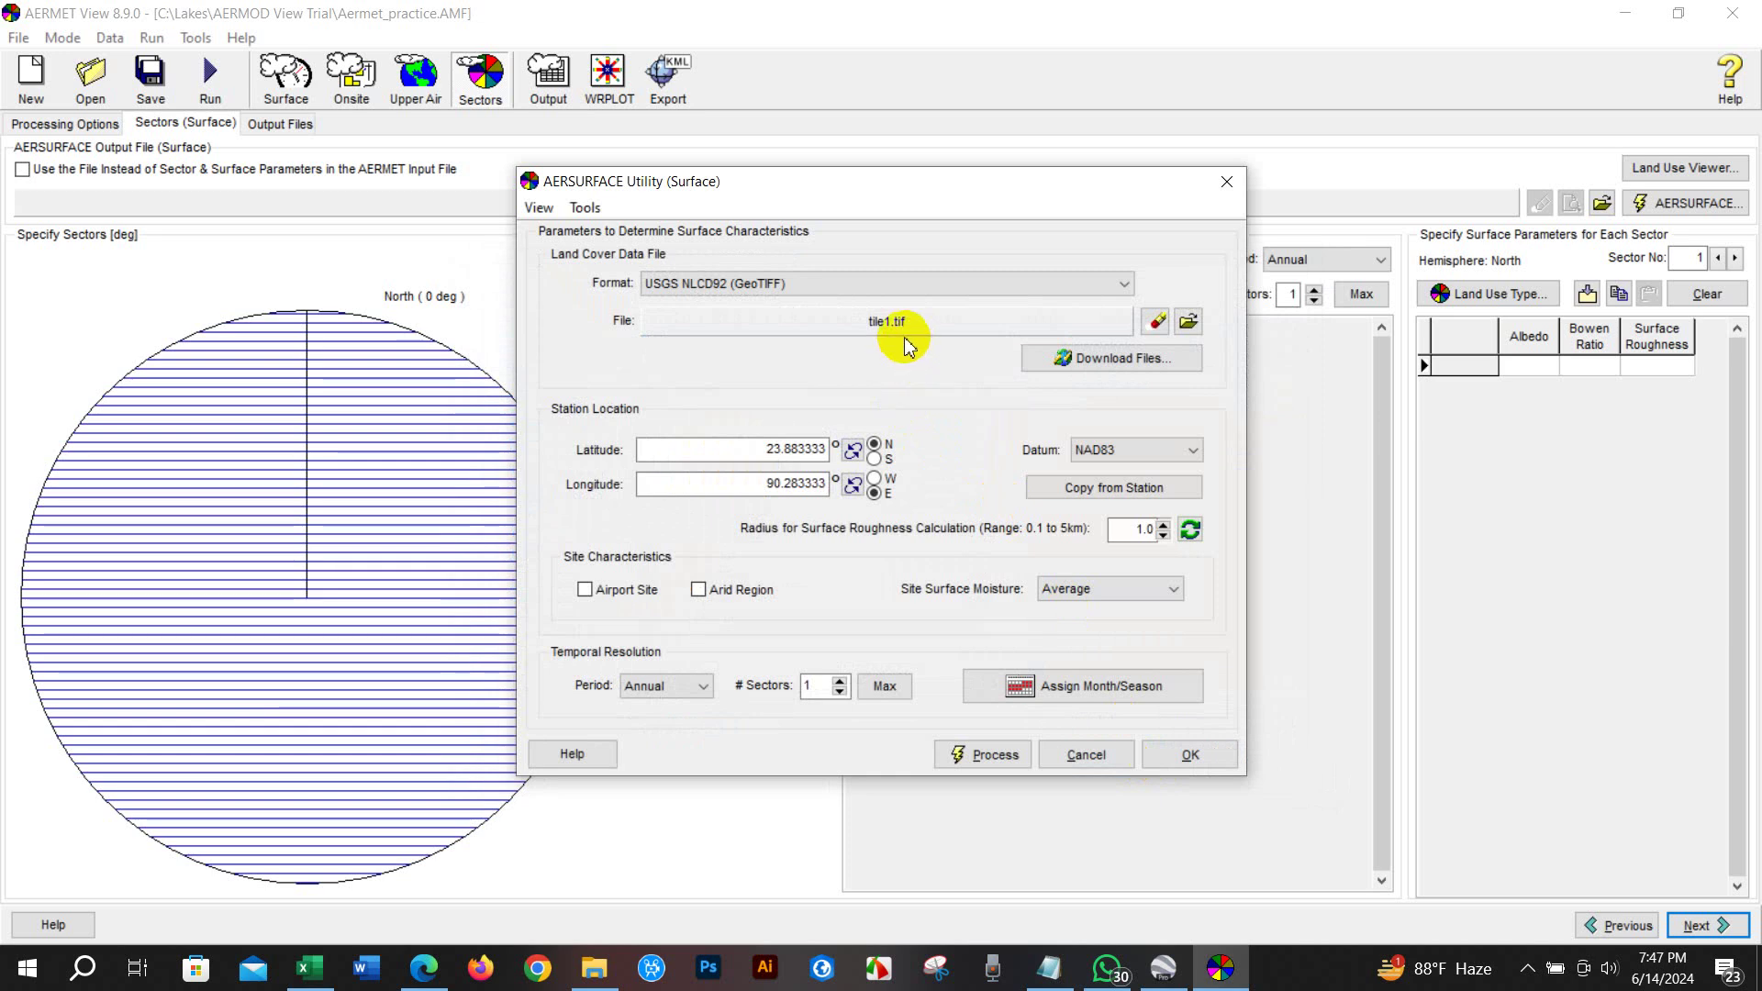
Process the surface characteristics with datum NAD83, skip viewing the result files and accept the AERSURFACE output
left_click(1121, 452)
left_click(1119, 456)
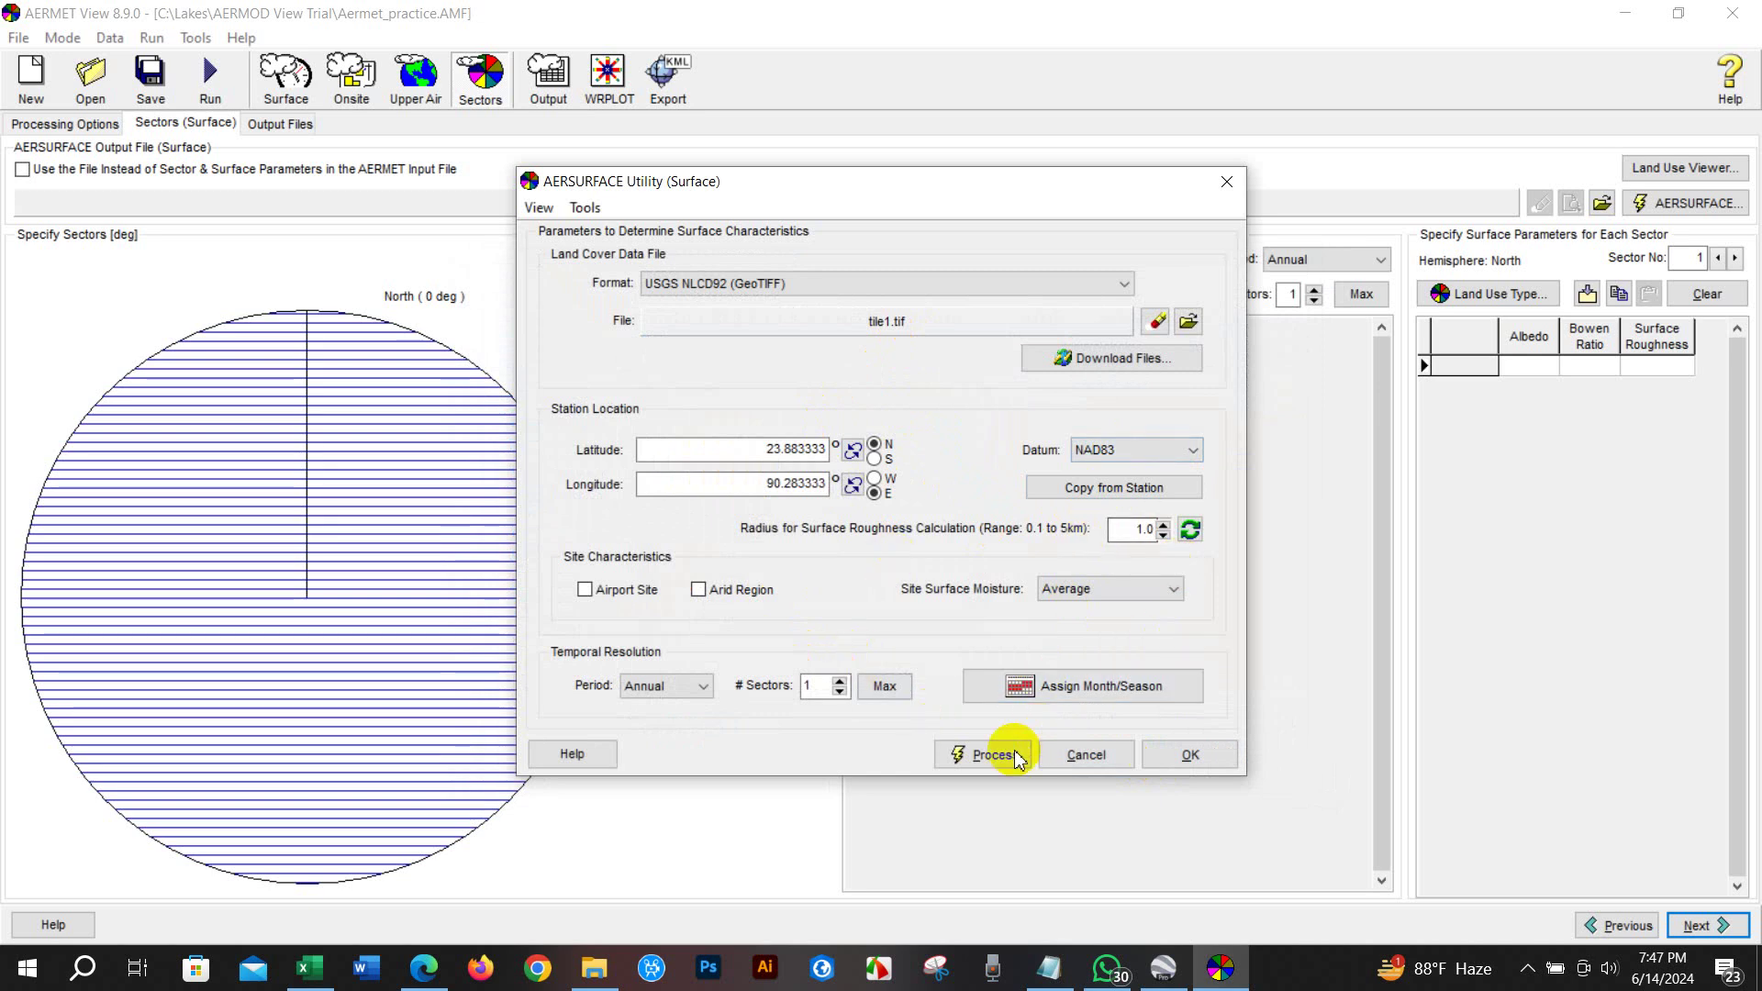
left_click(984, 758)
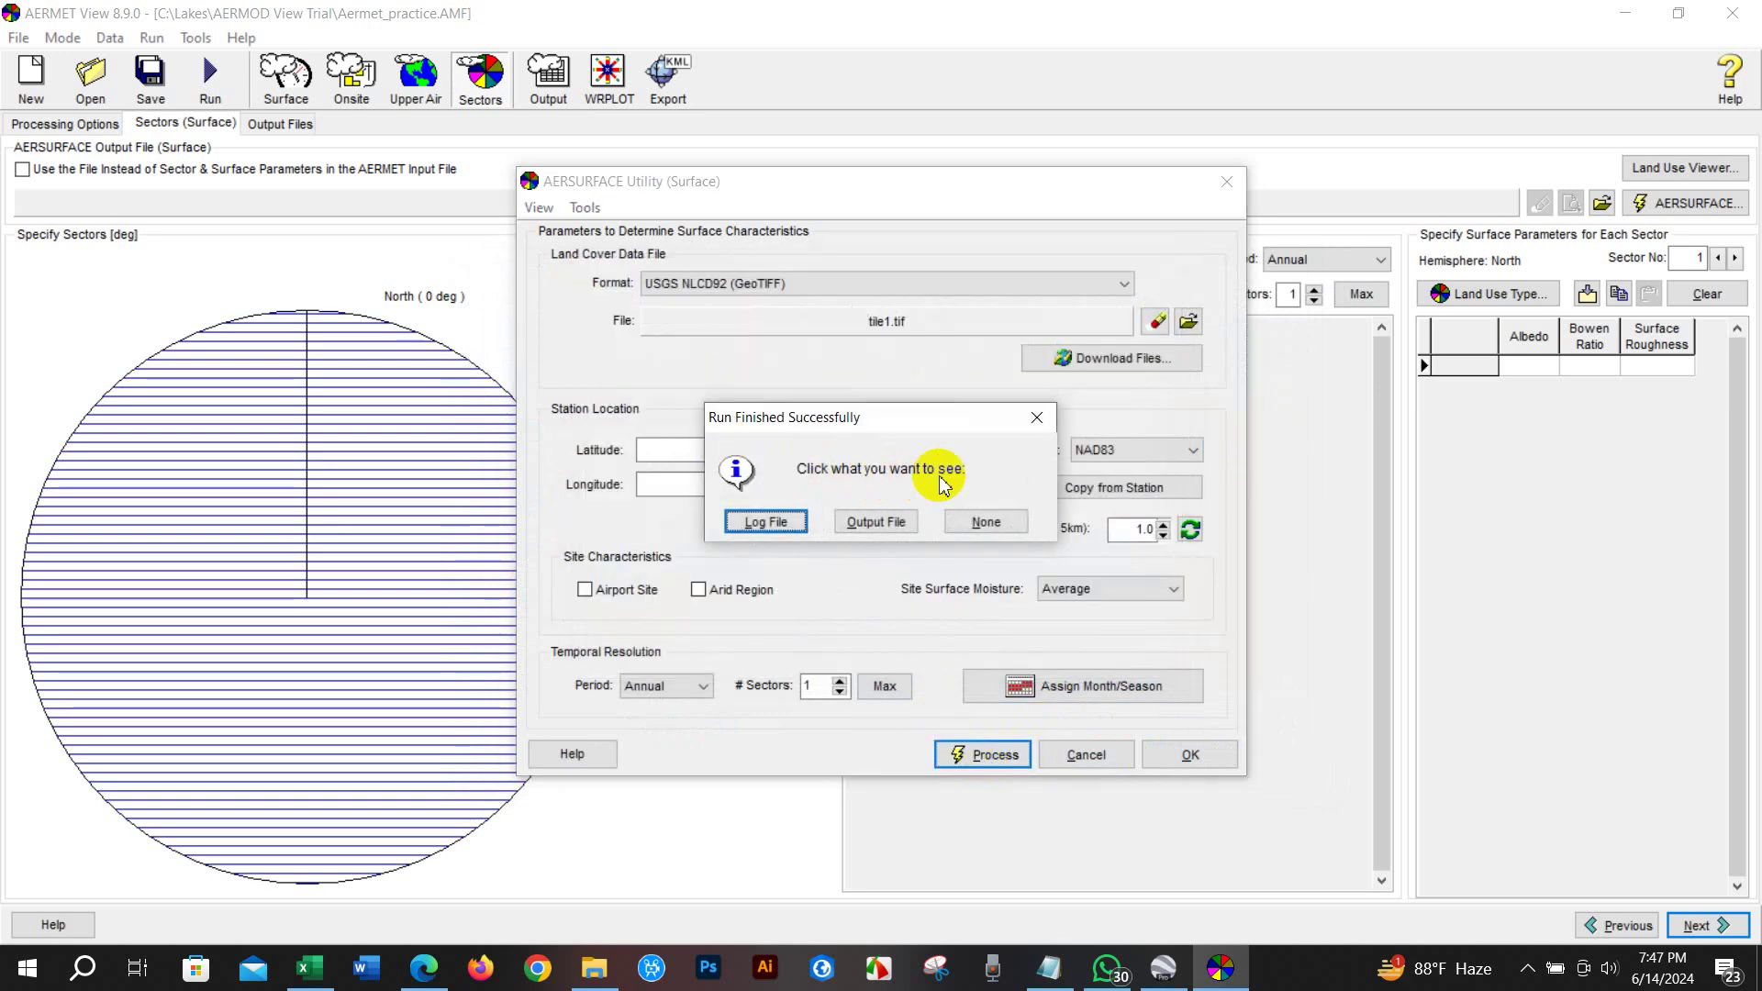
left_click(986, 522)
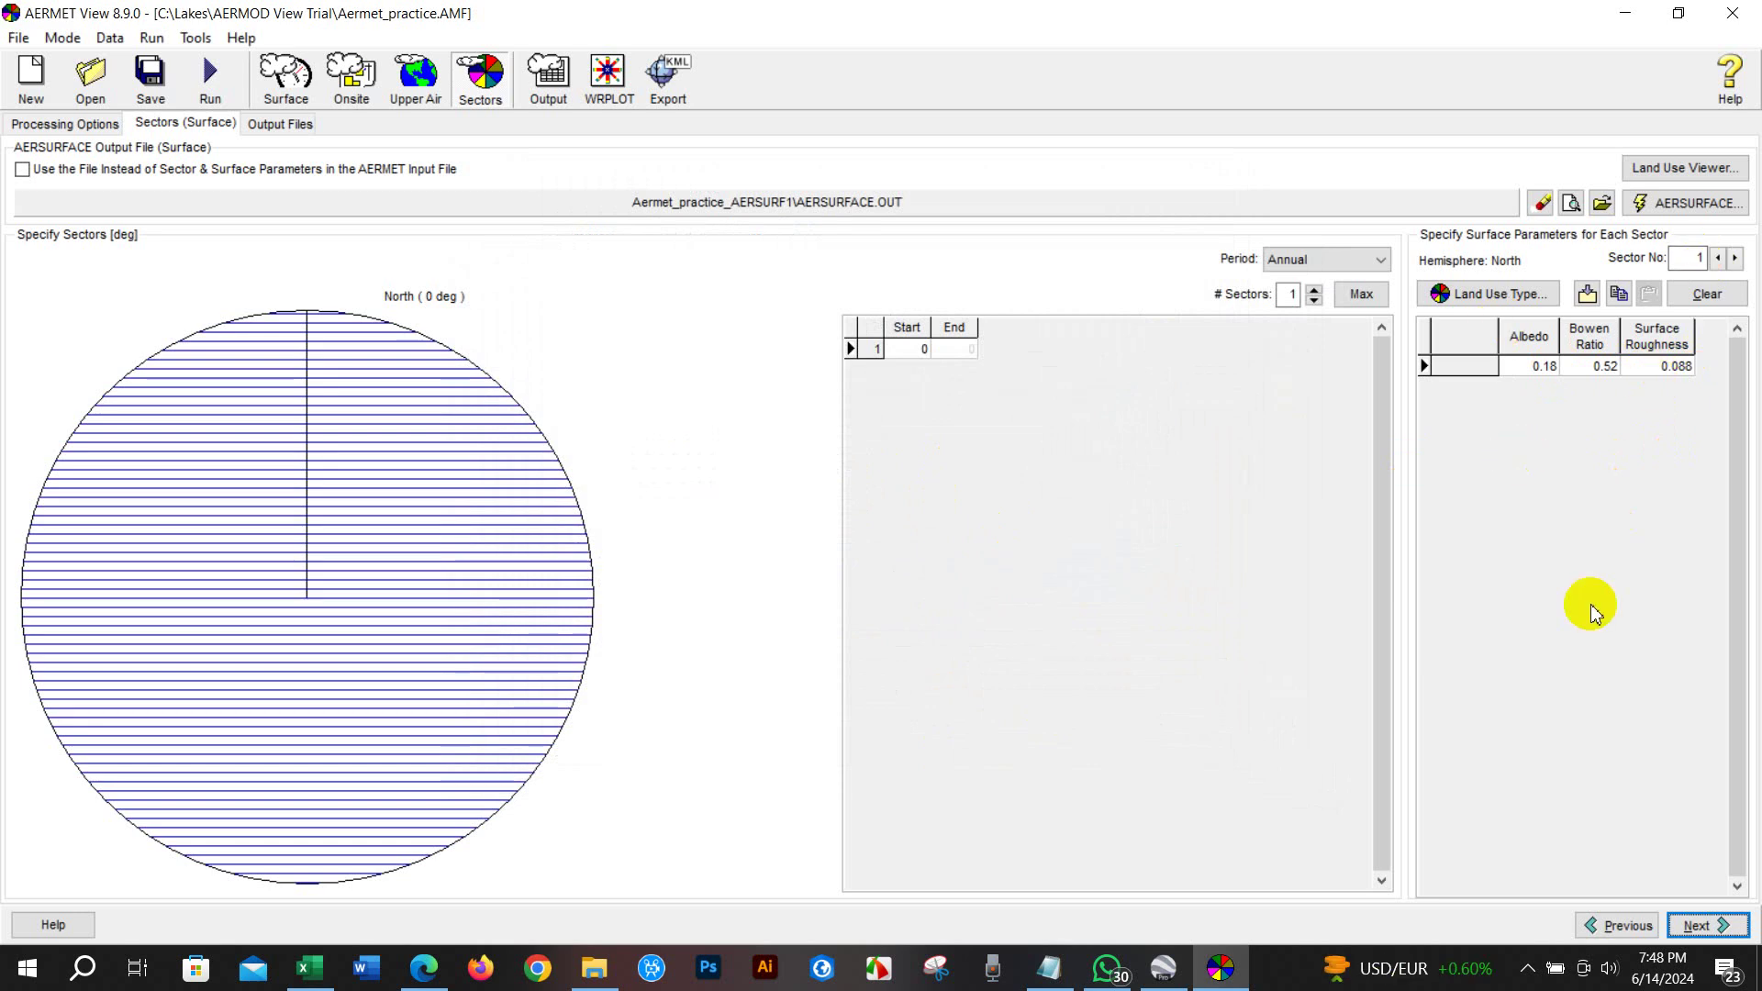
Proceed to the AERMET output files and run AERMET for the project
left_click(1695, 926)
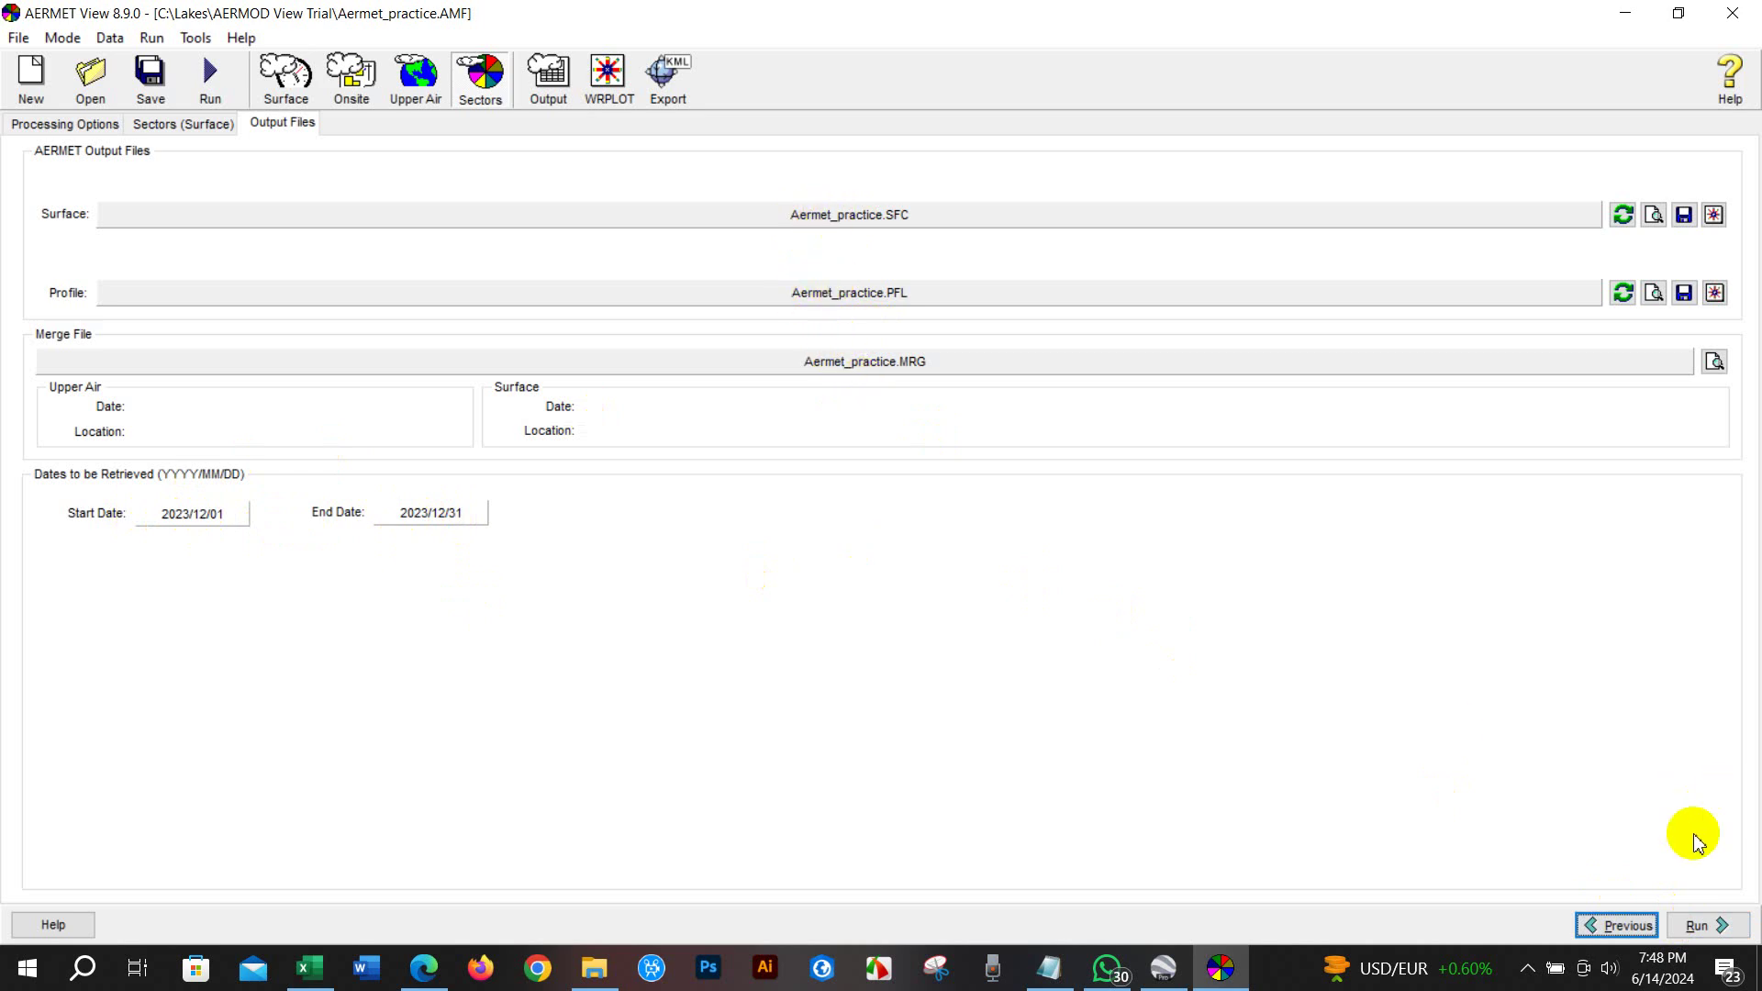
left_click(1708, 926)
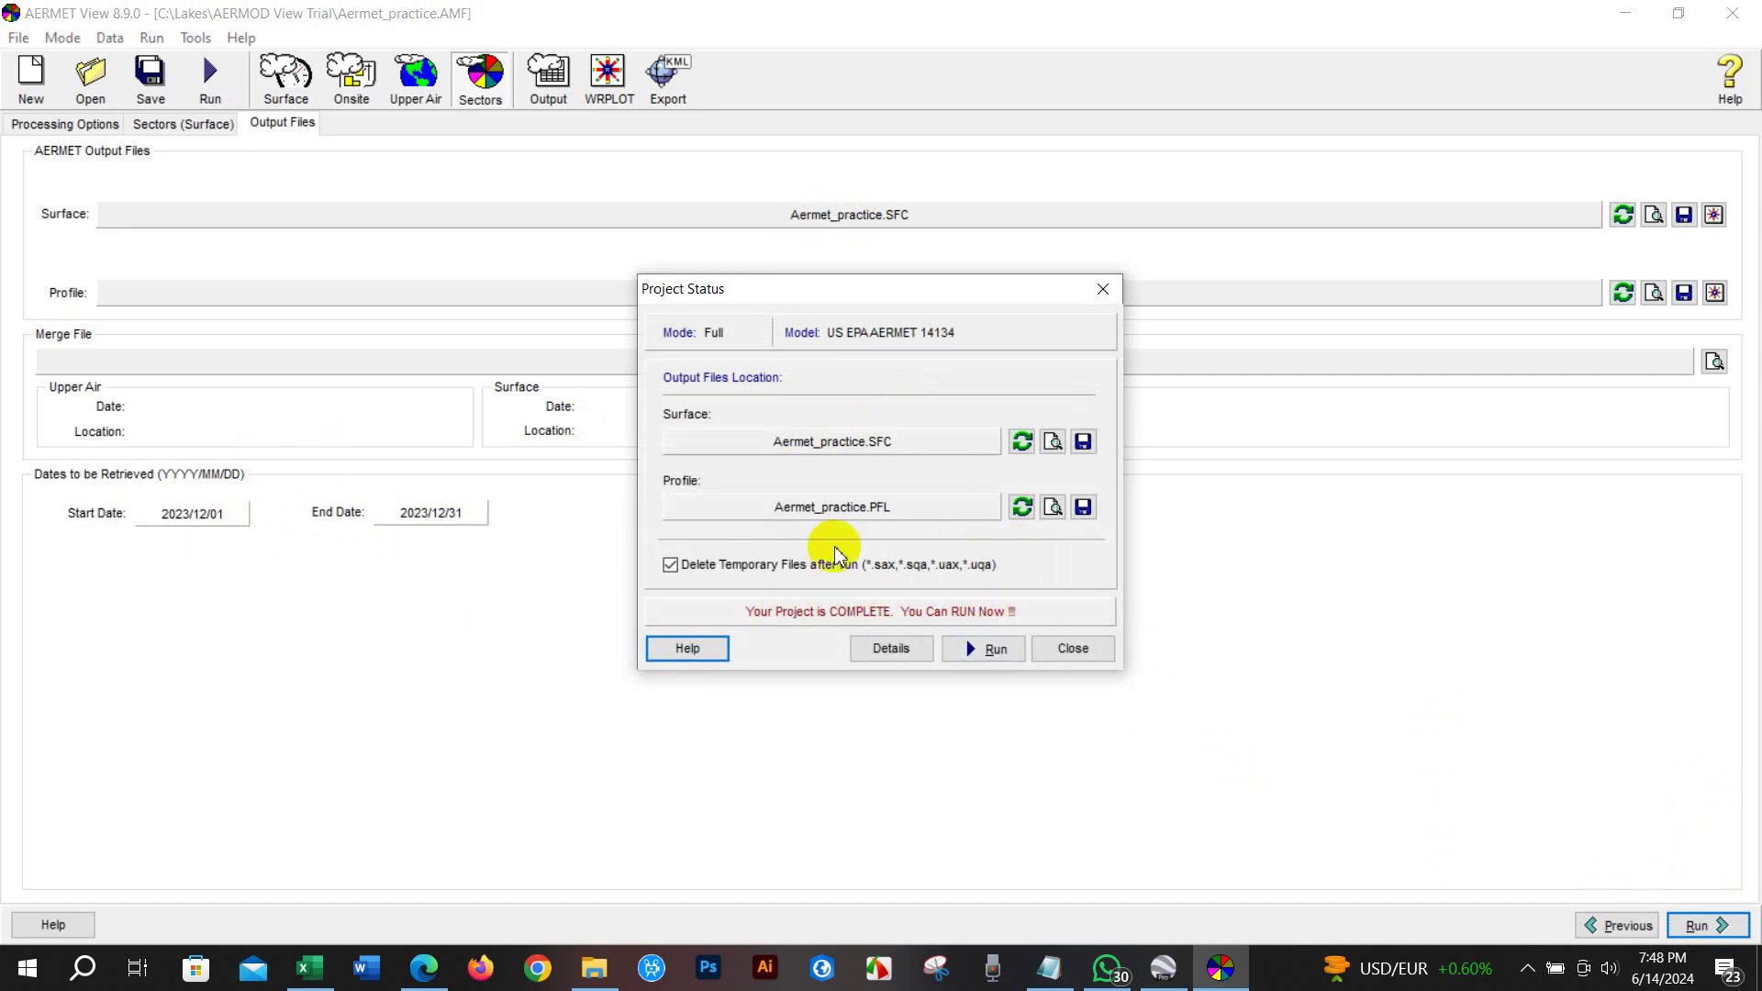
left_click(985, 651)
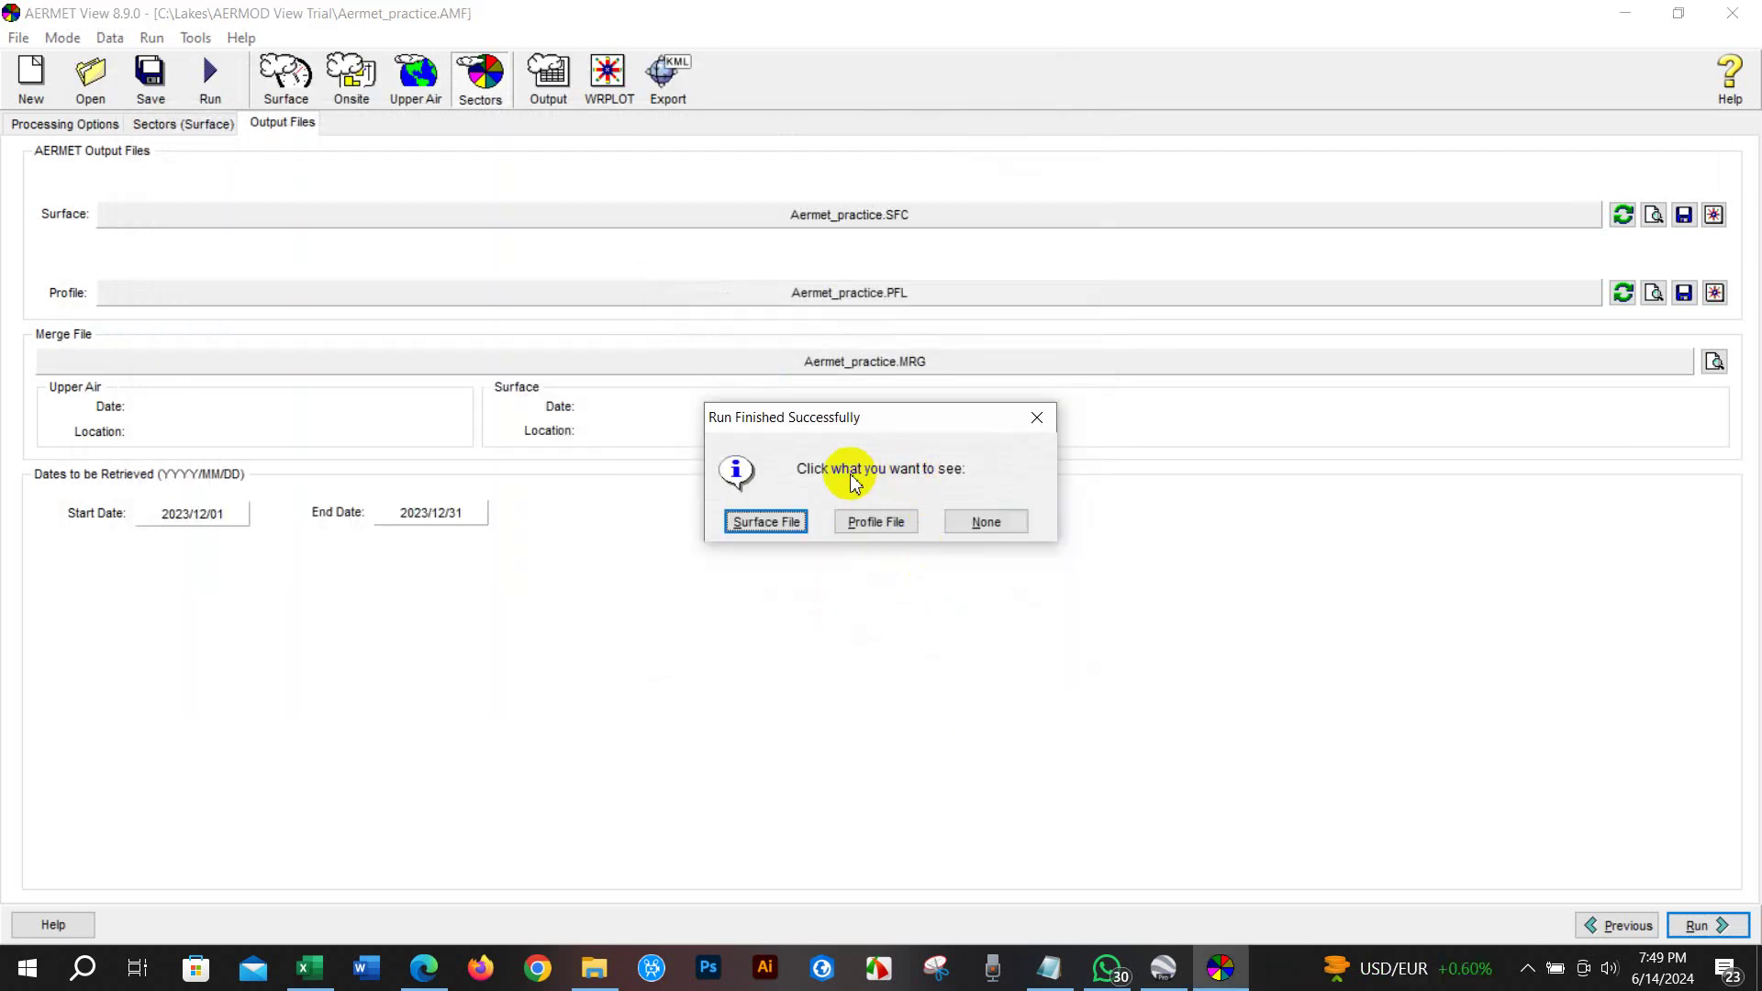
Review the hourly records of the generated surface file Aermet_practice.SFC from start to end and close it
left_click(773, 525)
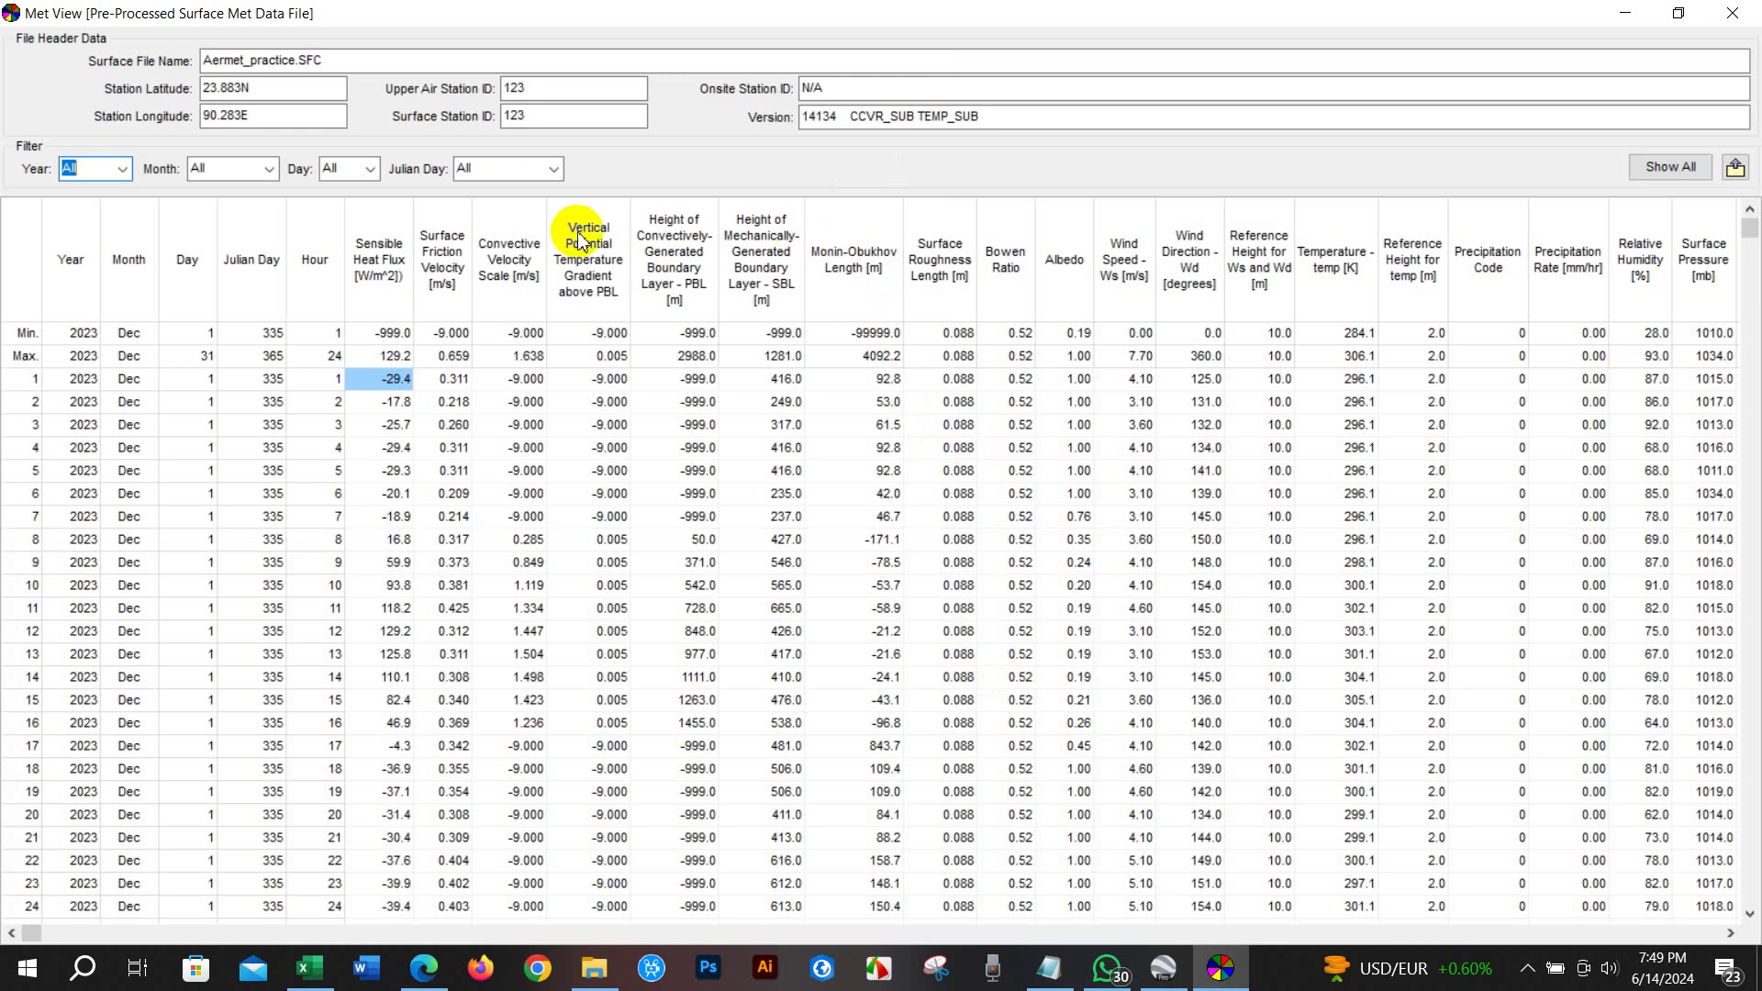
left_click_drag(1750, 234, 1750, 766)
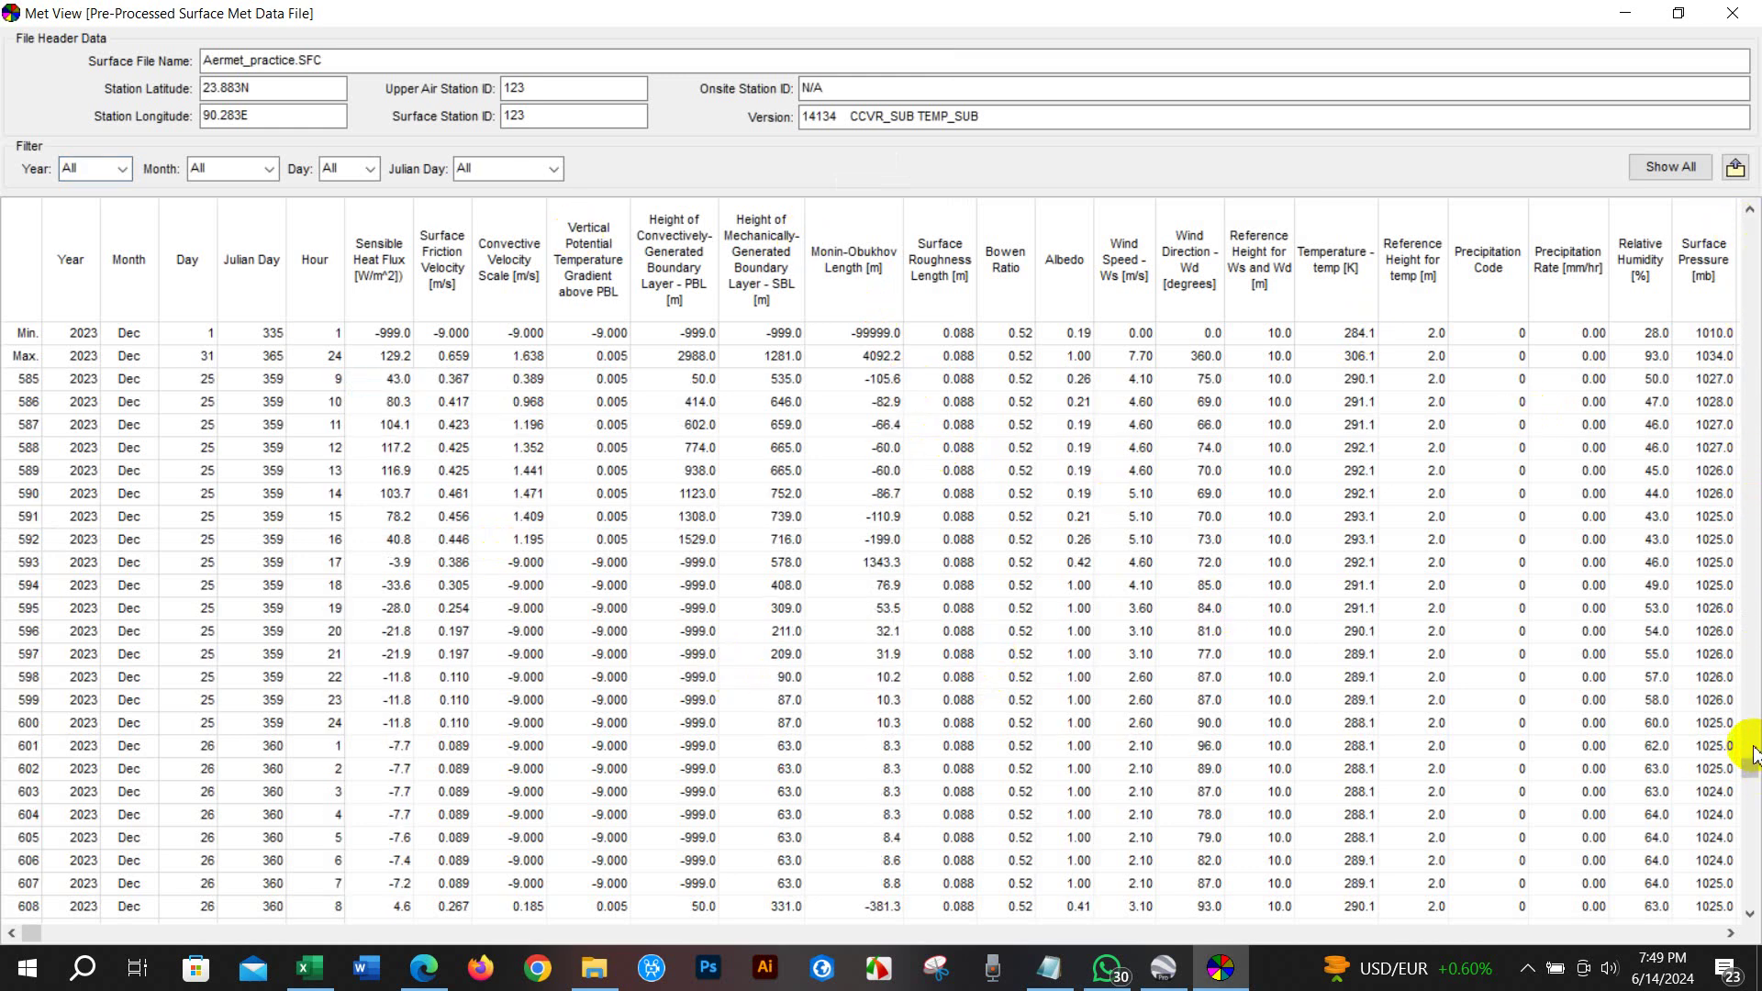
left_click_drag(1754, 837, 1755, 895)
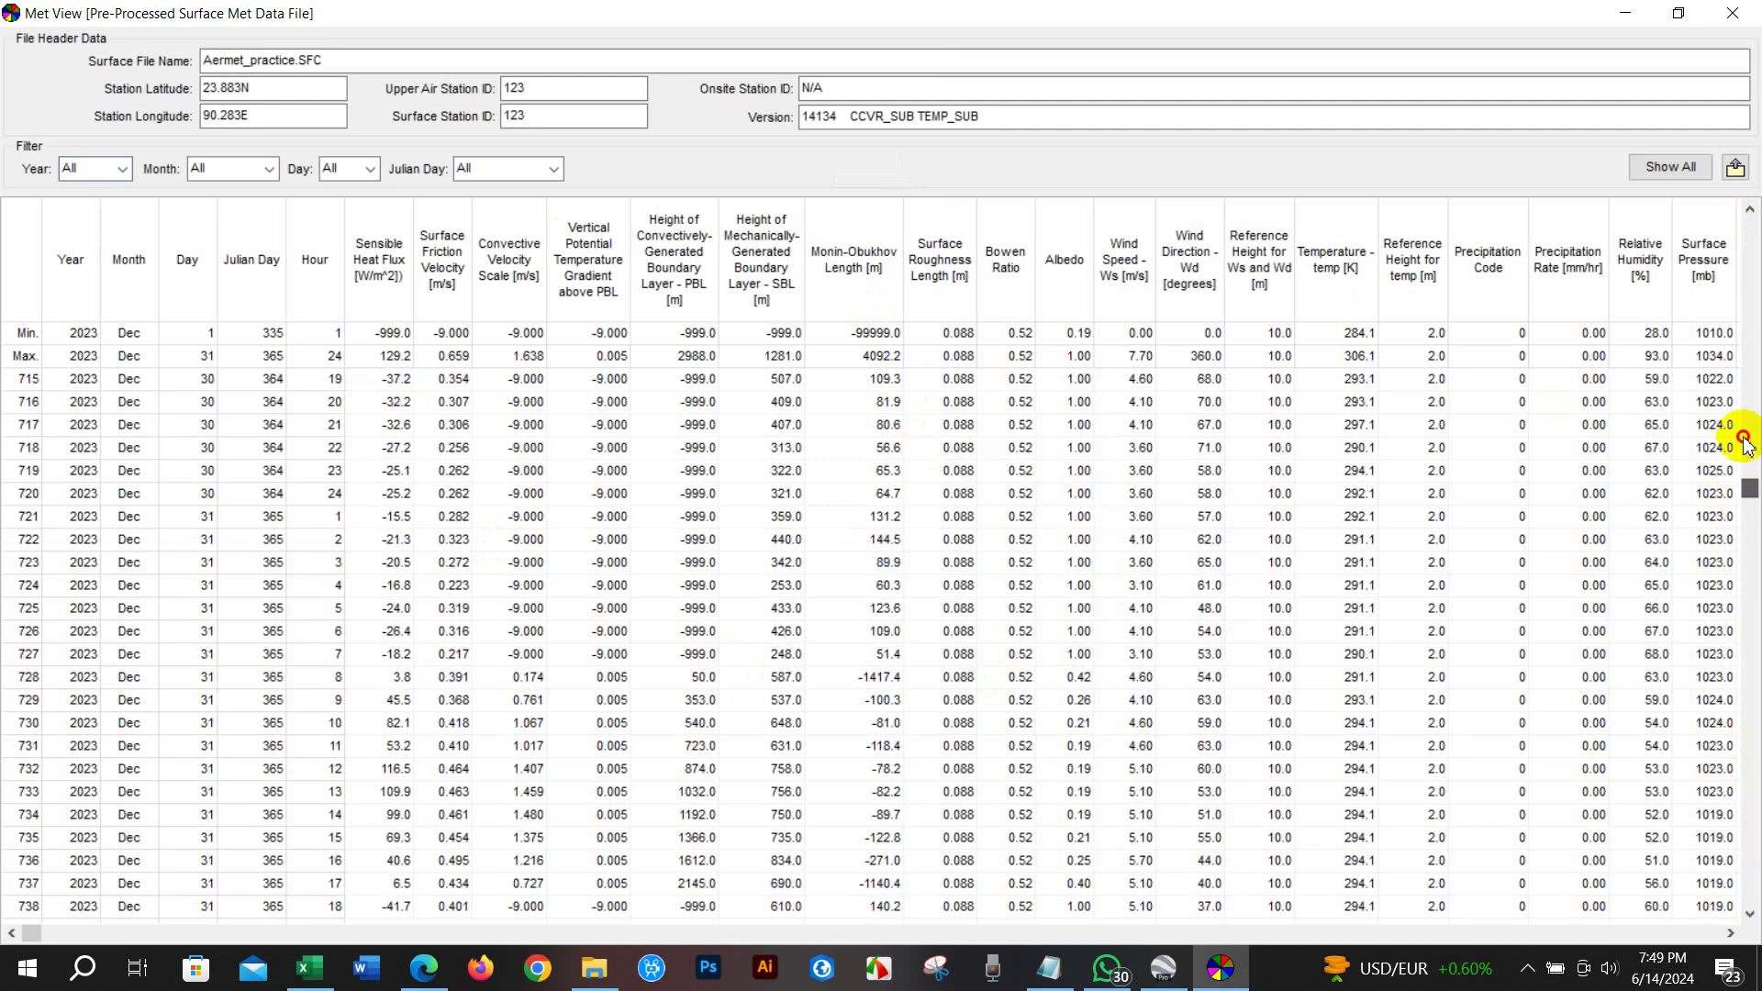
left_click_drag(1750, 230, 1750, 227)
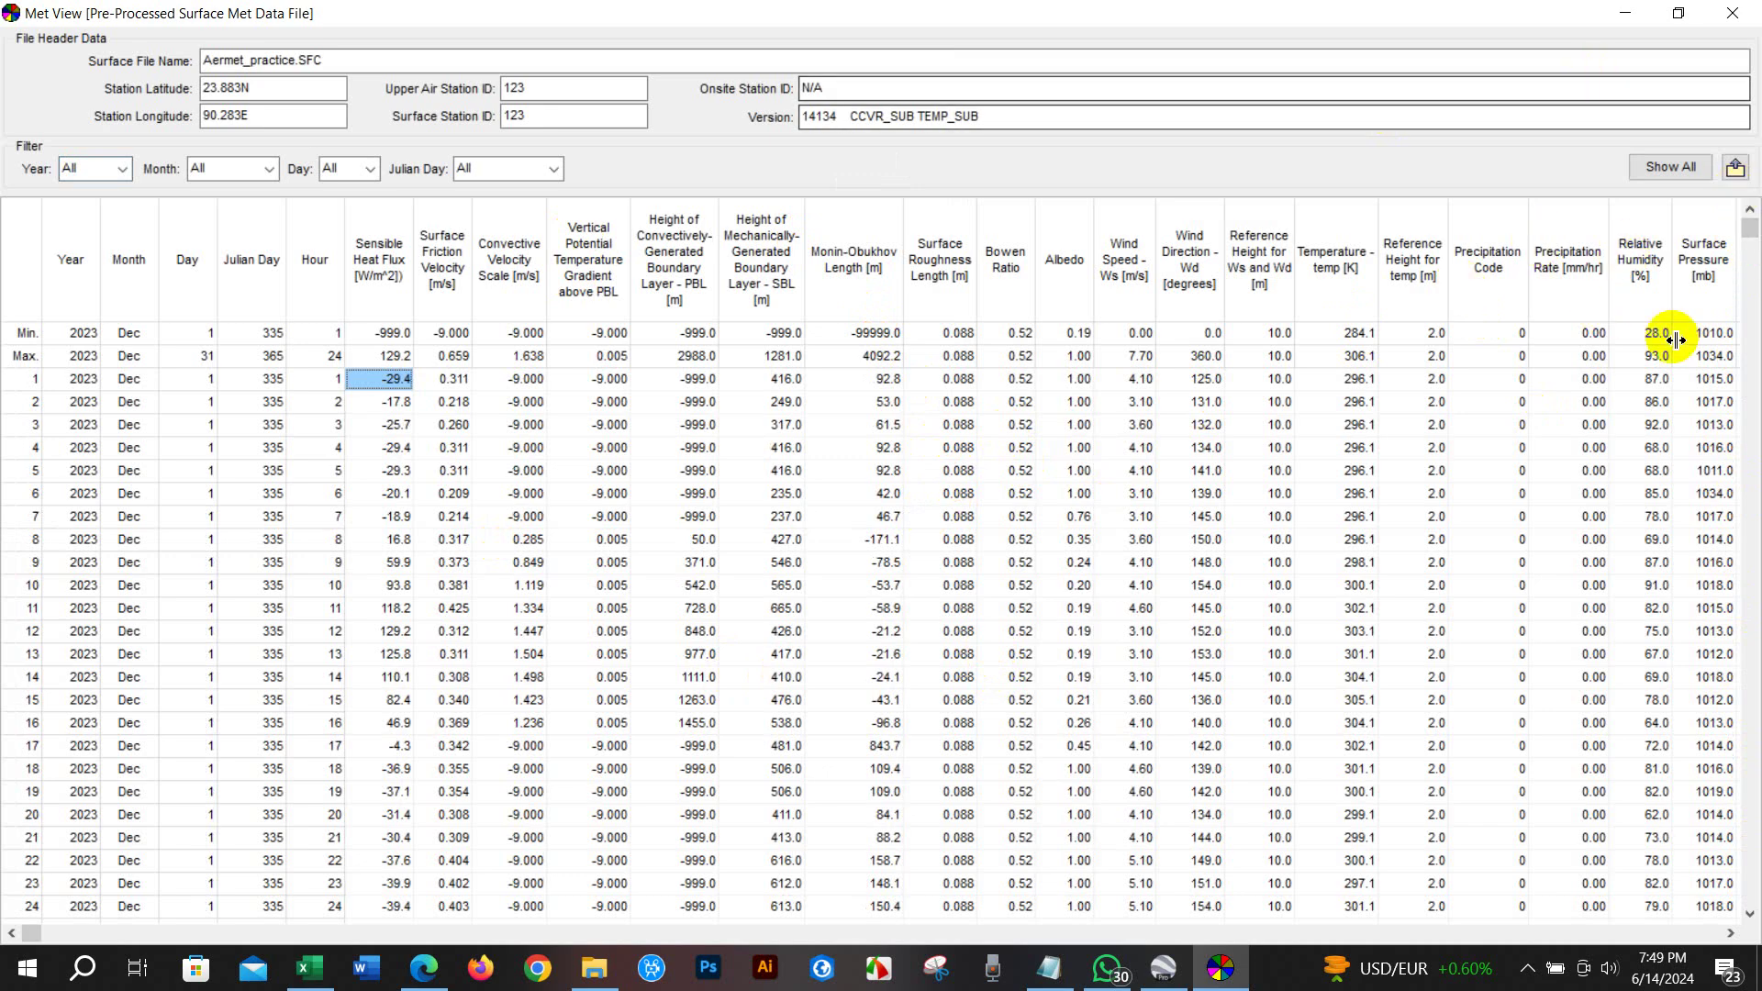
left_click(1726, 21)
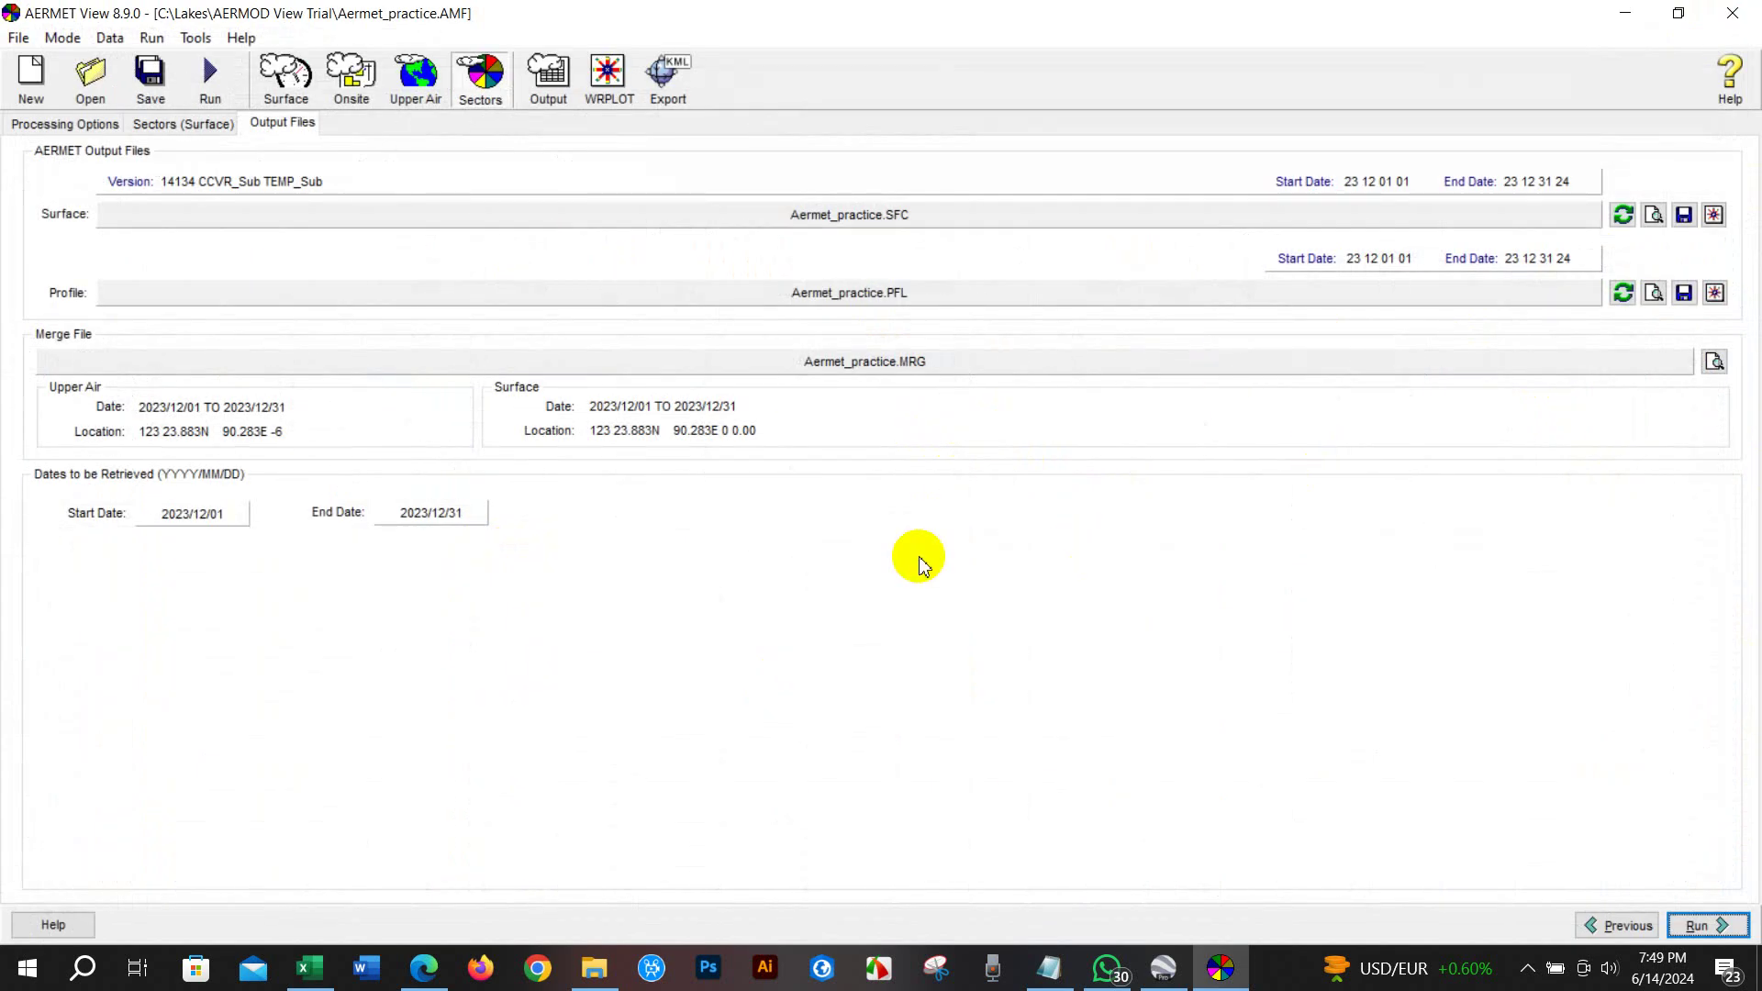
Open the wind rose in WRPLOT View, set its units to m/s and preview Flow Vector before restoring Direction (blowing from)
left_click(605, 83)
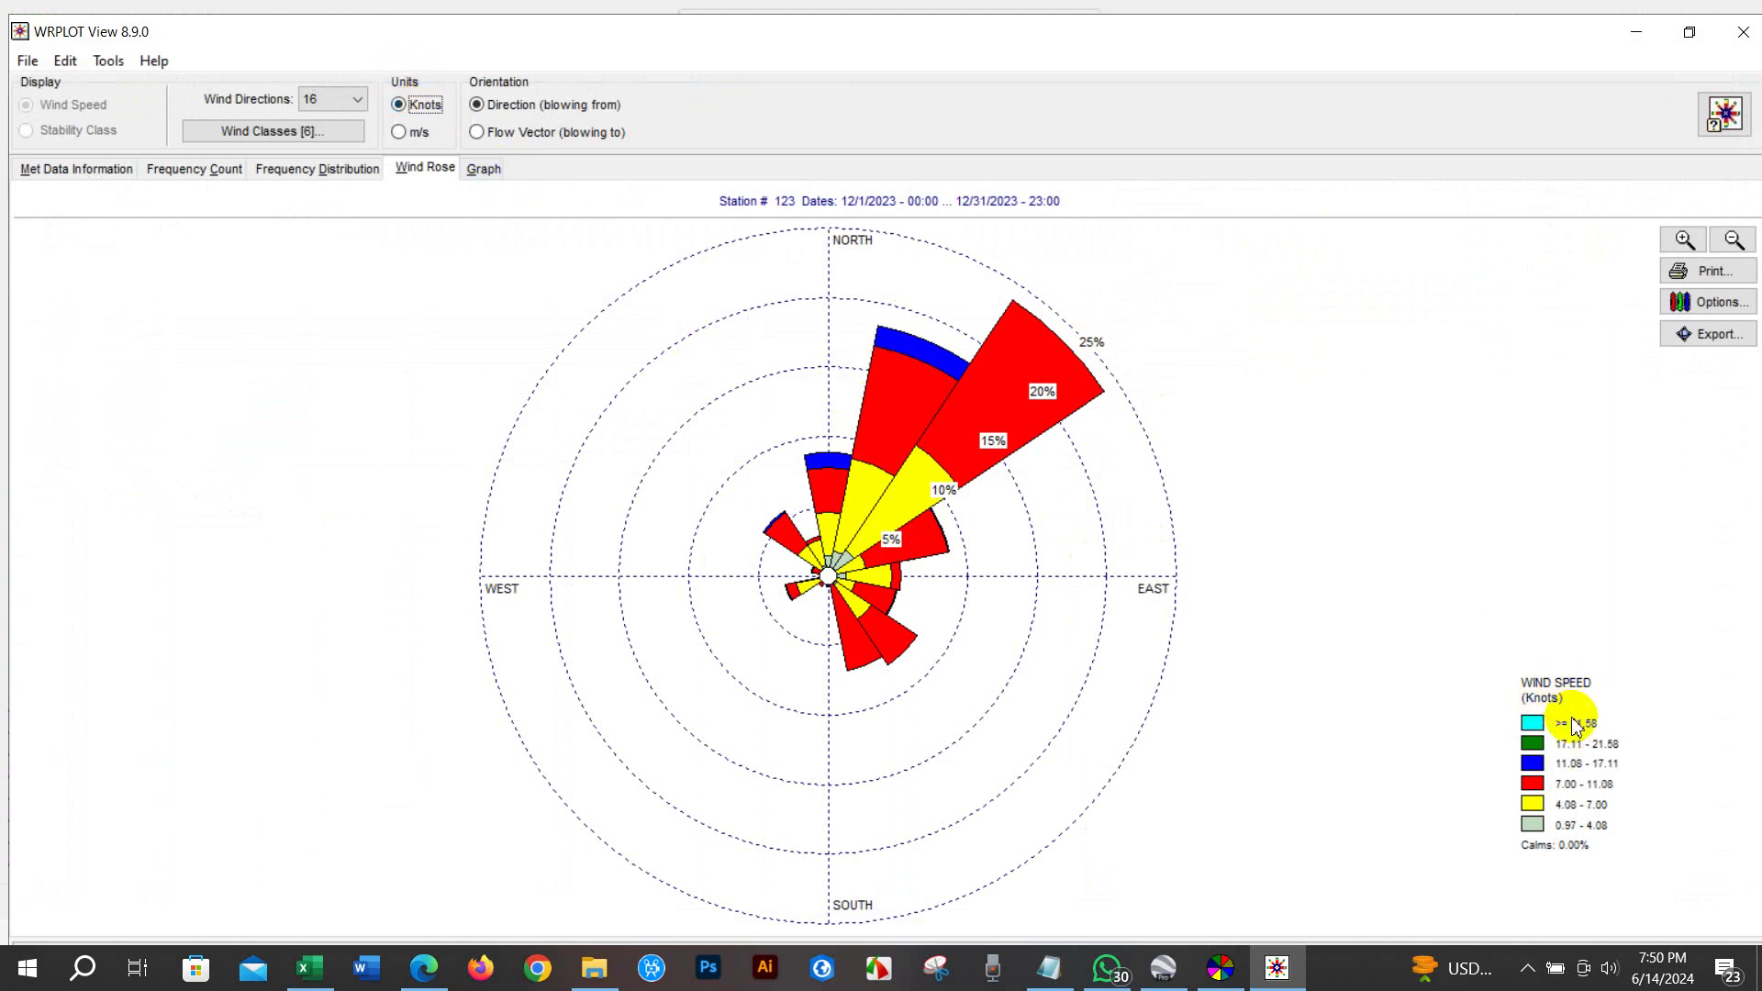
left_click(400, 133)
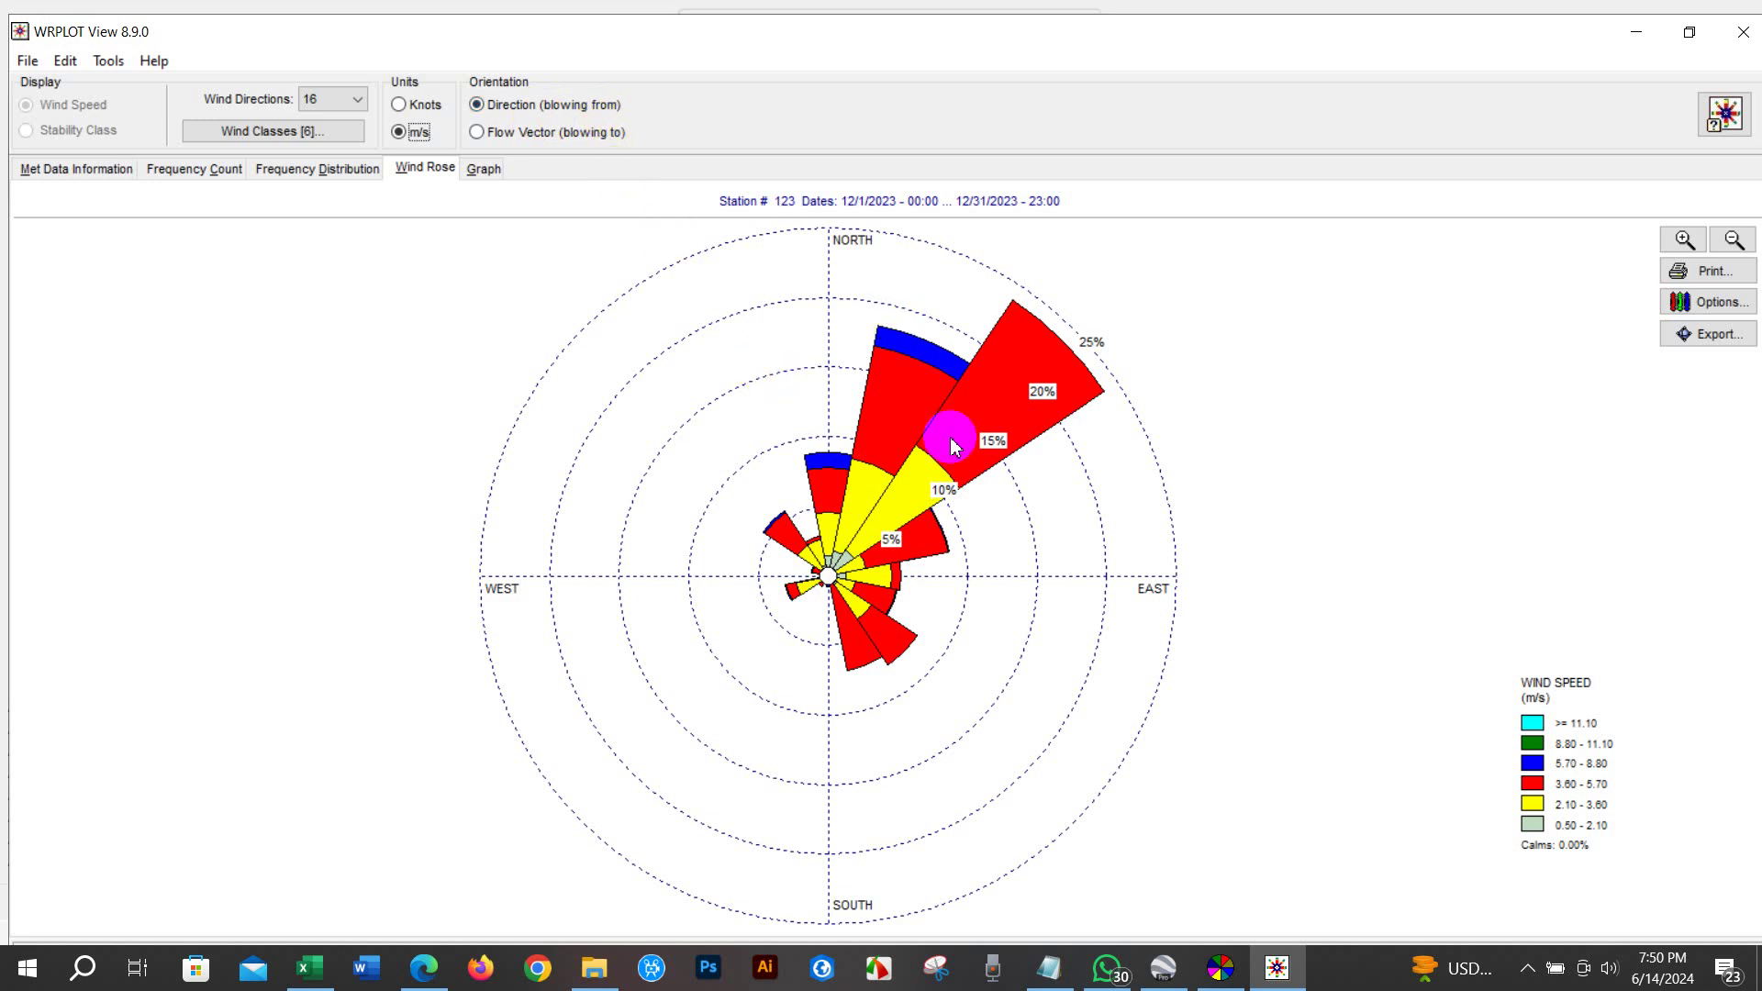
left_click(476, 134)
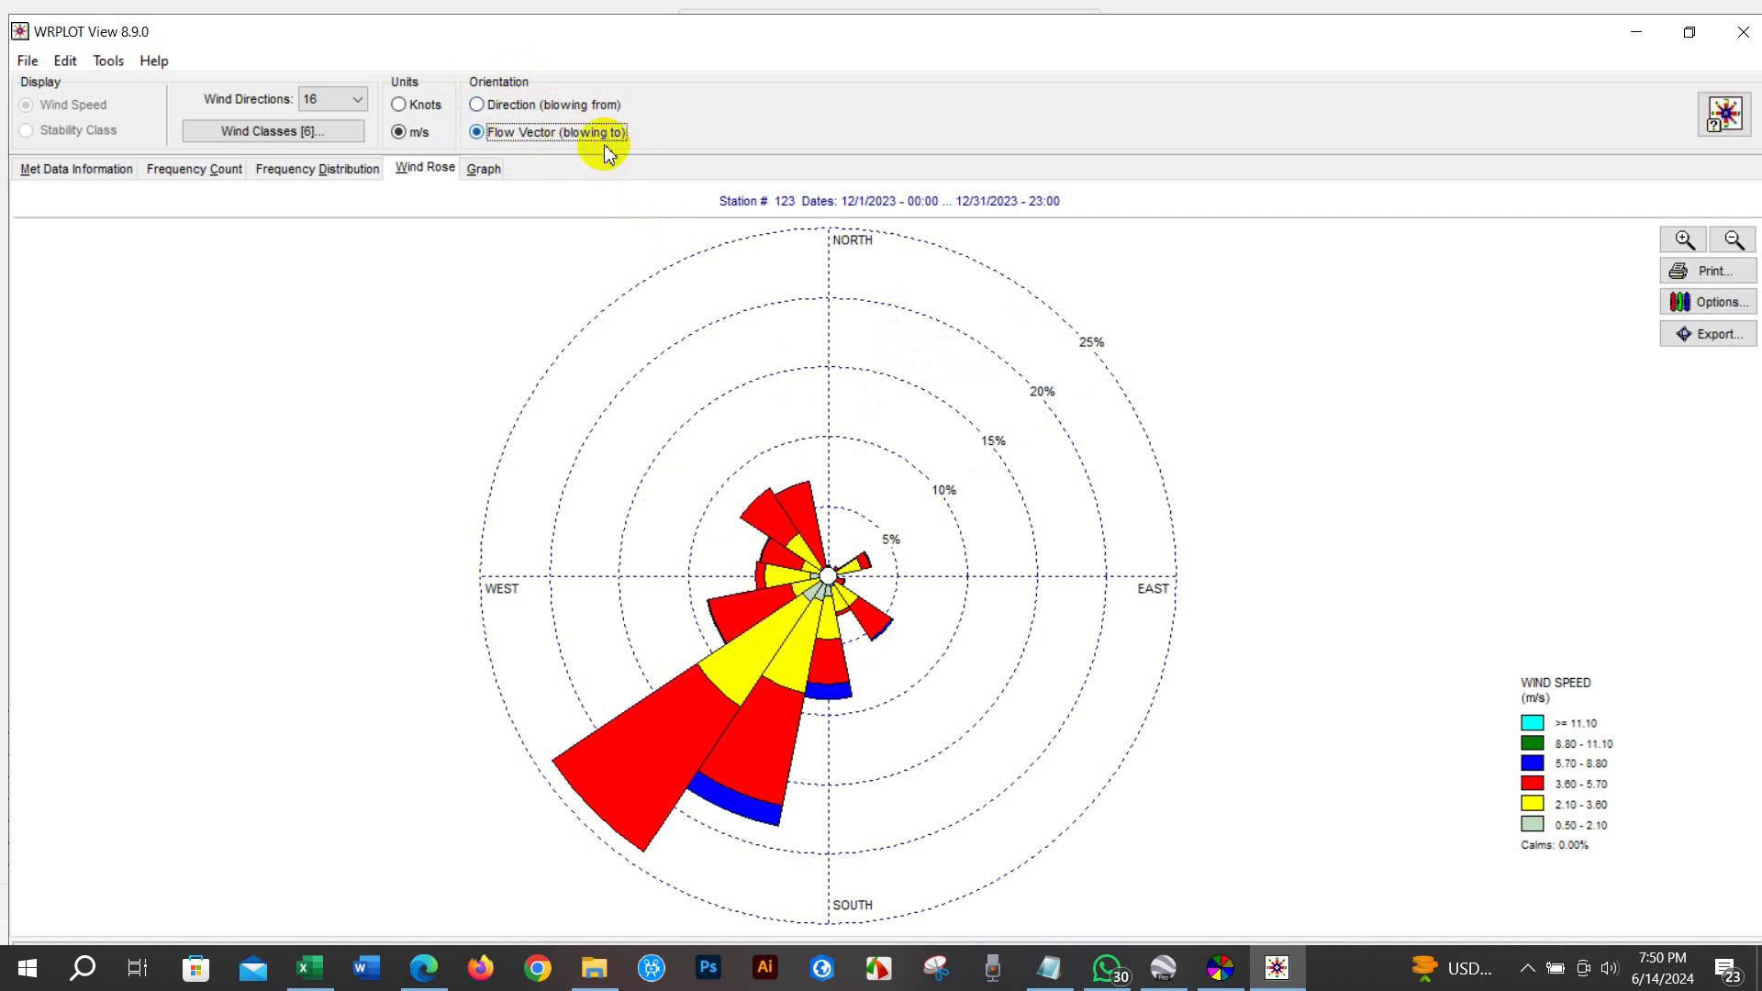
left_click(477, 106)
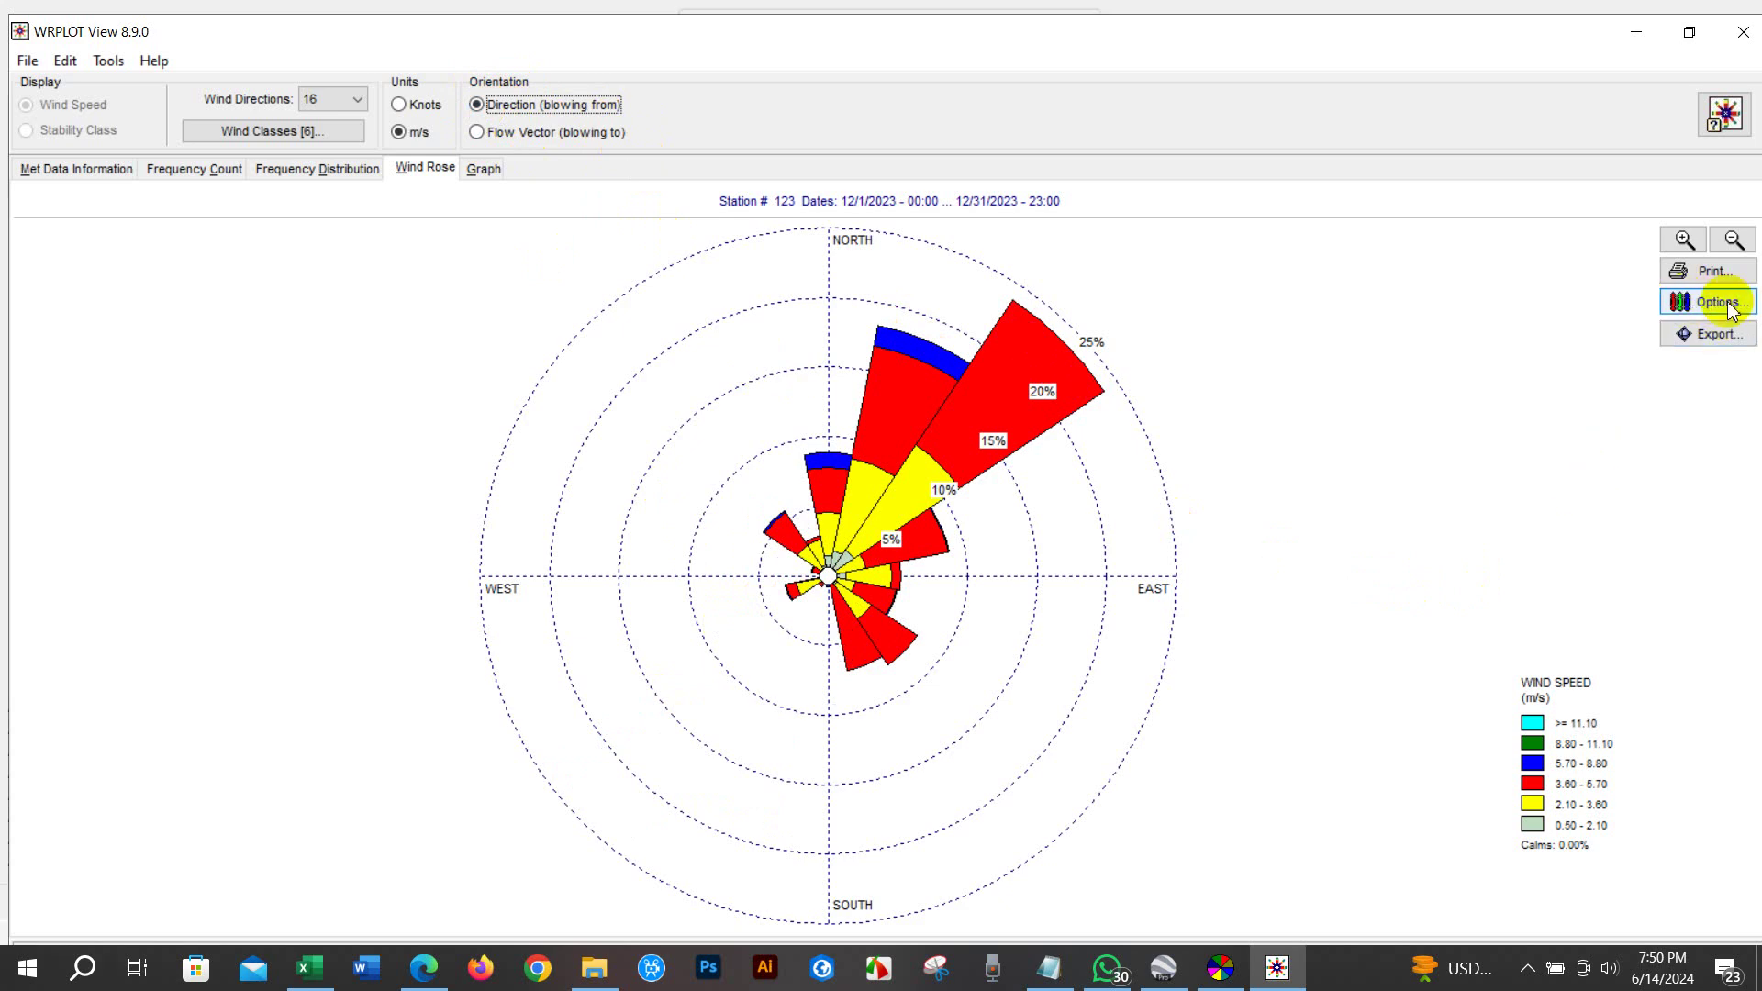
Open the wind rose options beside the plot and apply the Earth colour palette
left_click(1716, 306)
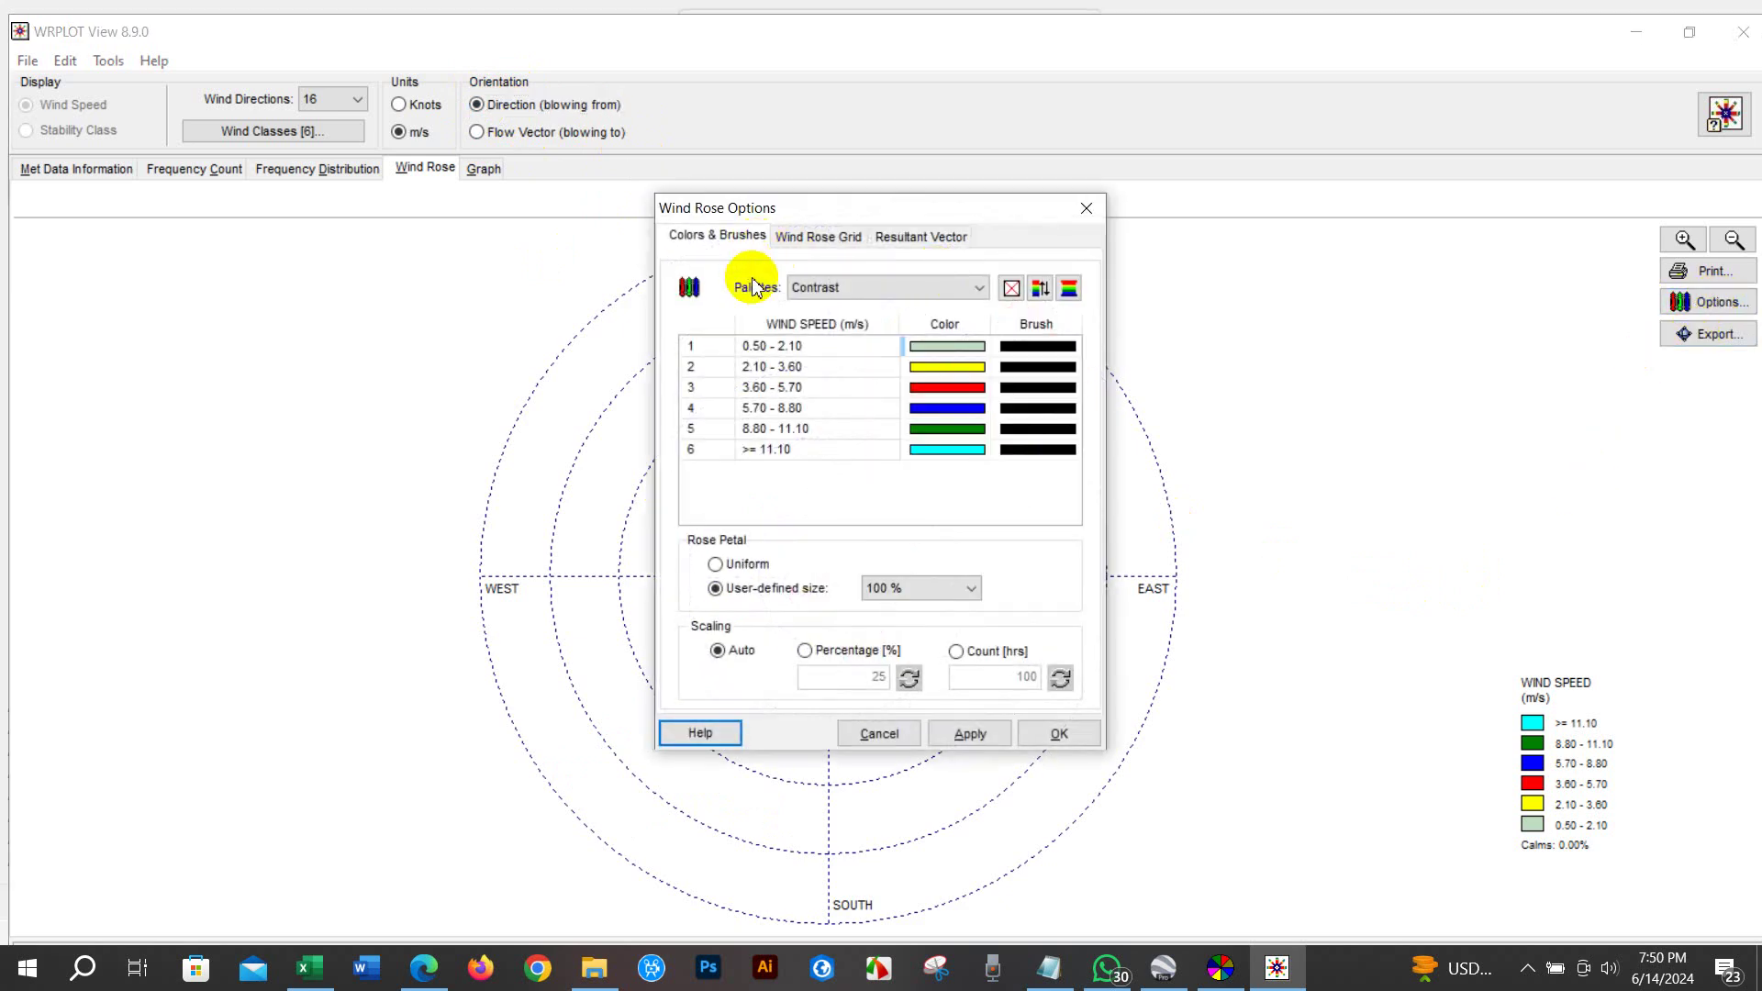
left_click_drag(884, 209, 1266, 71)
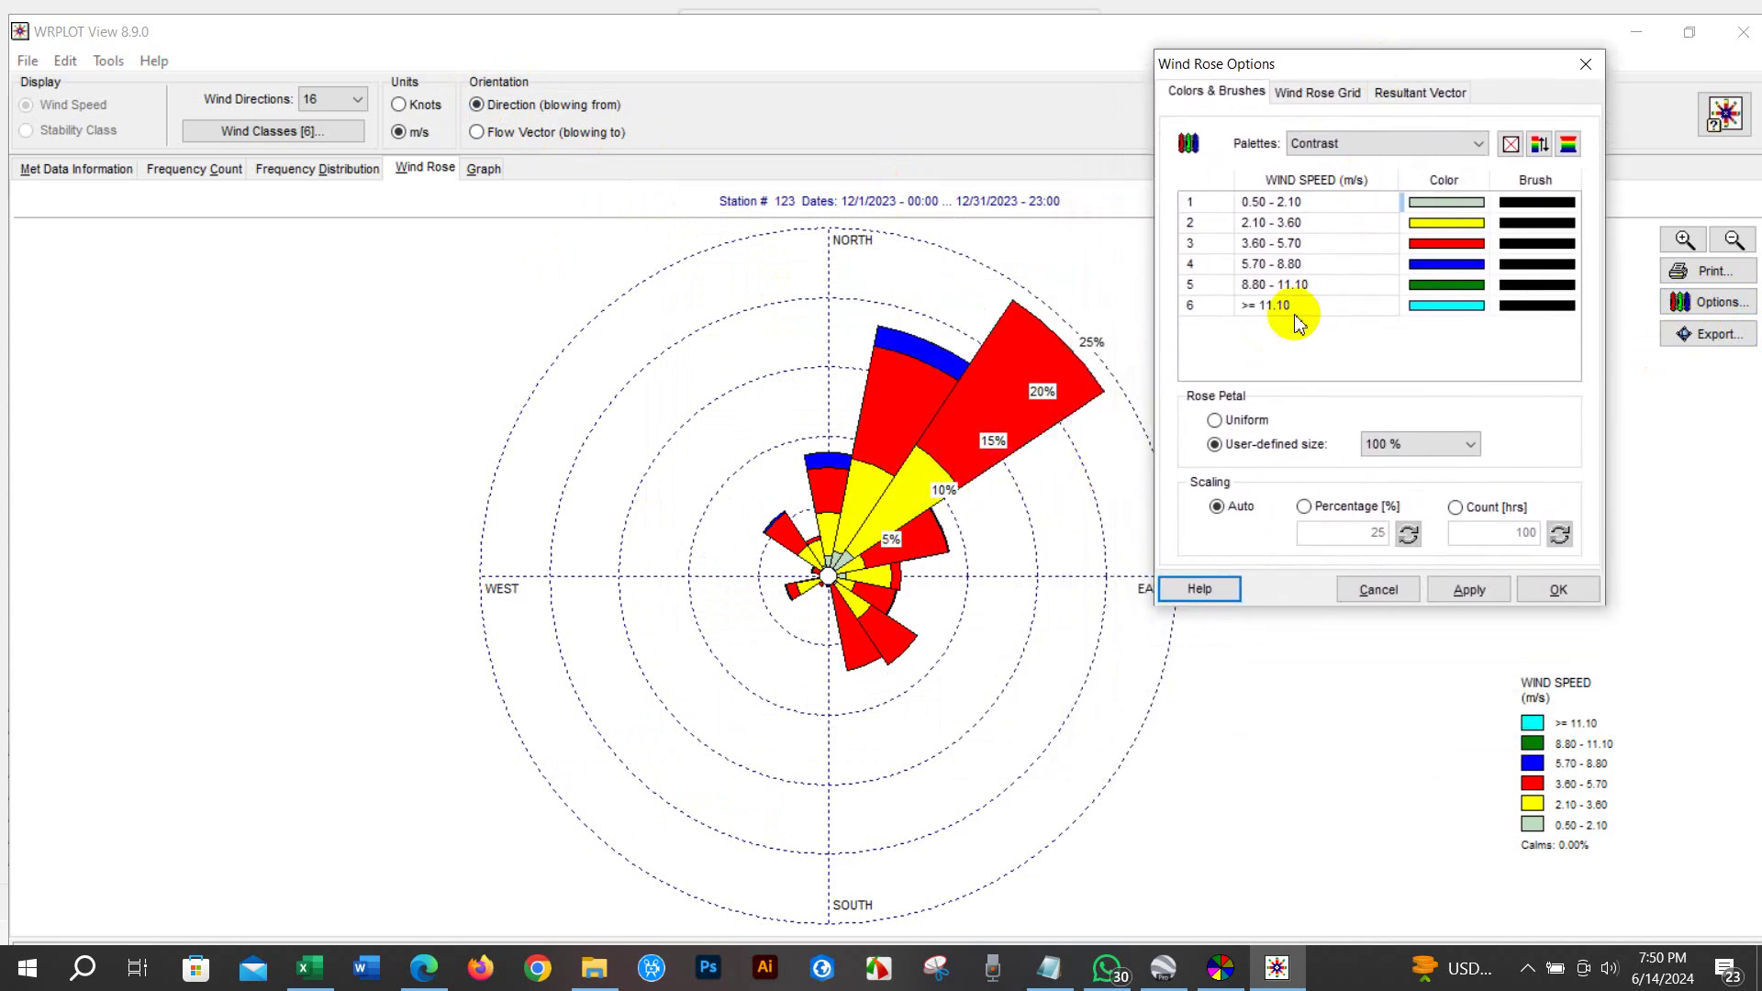
left_click(1430, 149)
left_click(1320, 174)
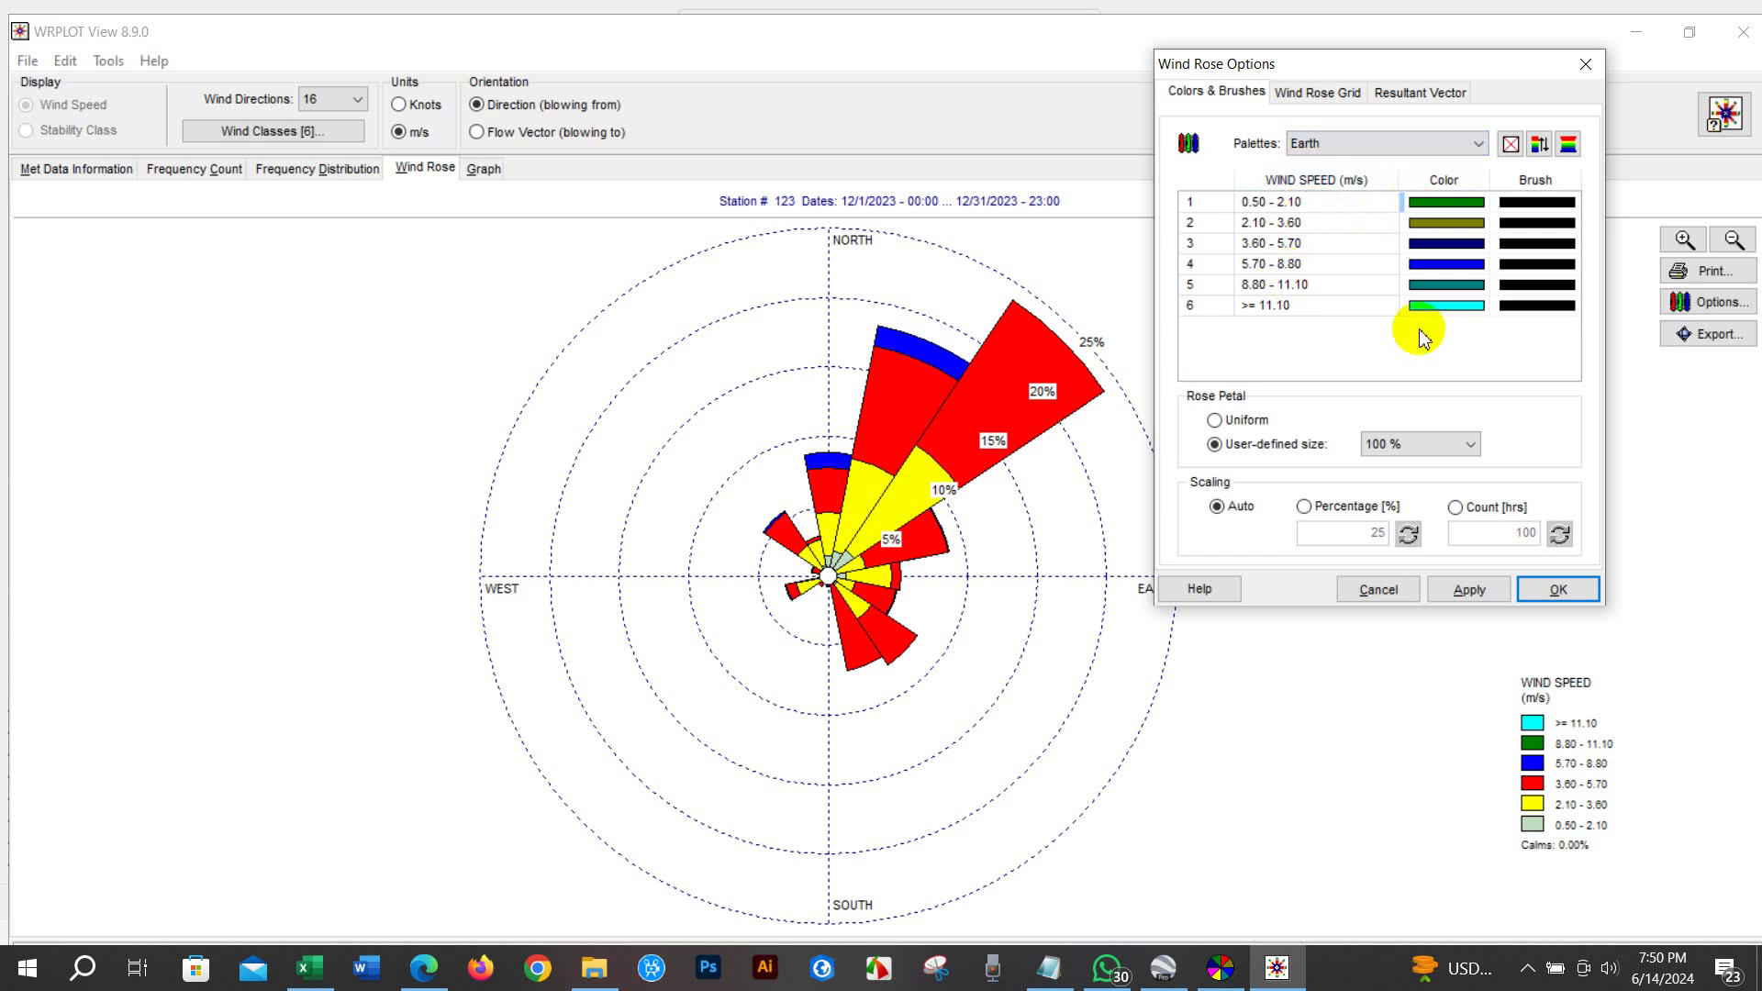
left_click(1469, 590)
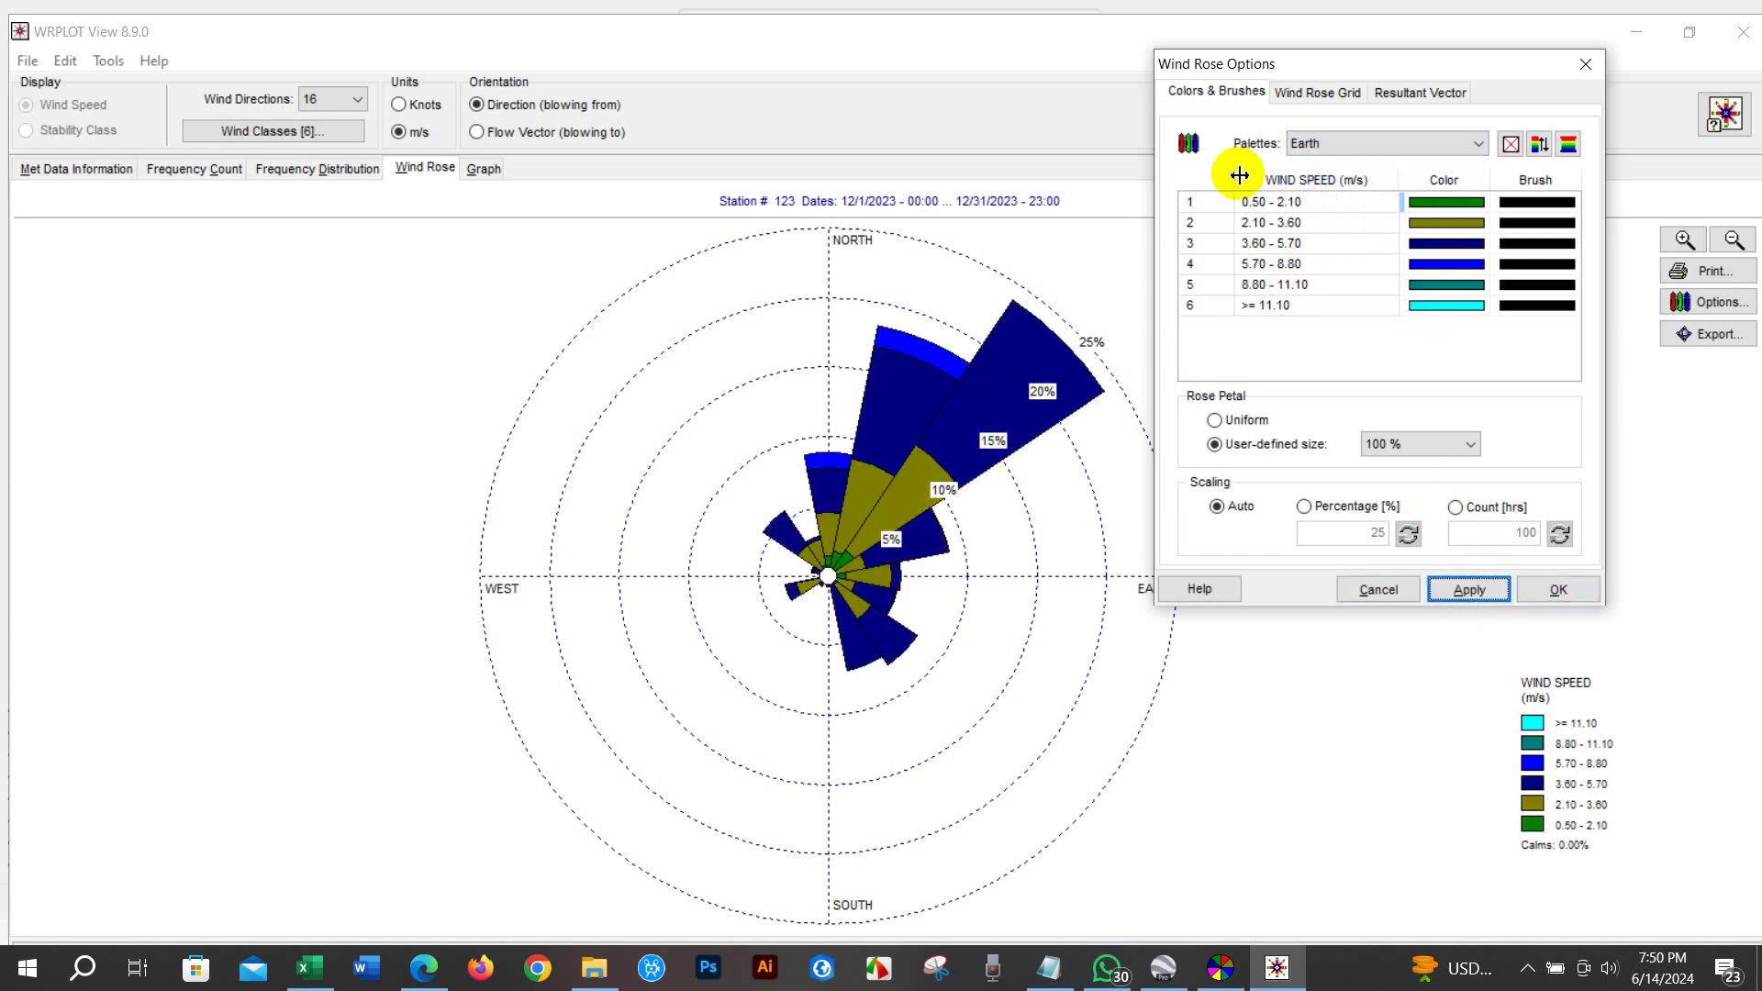
Try the Rainbow and Peacock colour palettes on the wind rose
left_click(1337, 145)
left_click(1321, 190)
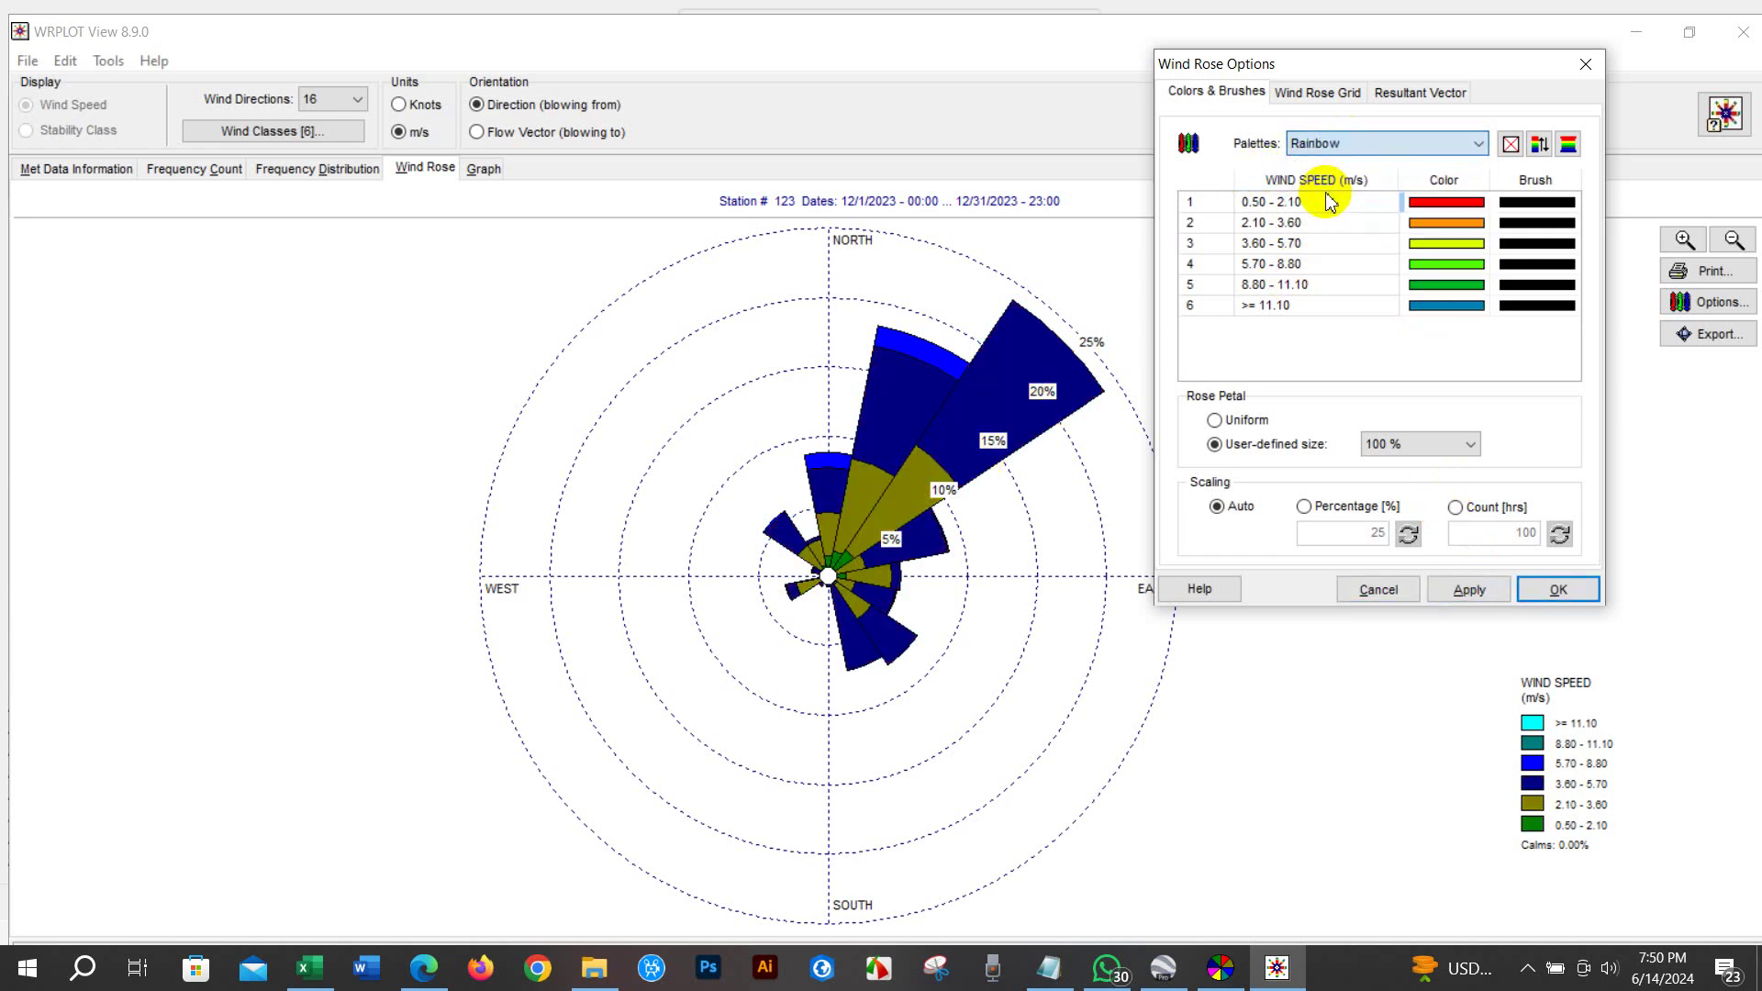
left_click(1470, 590)
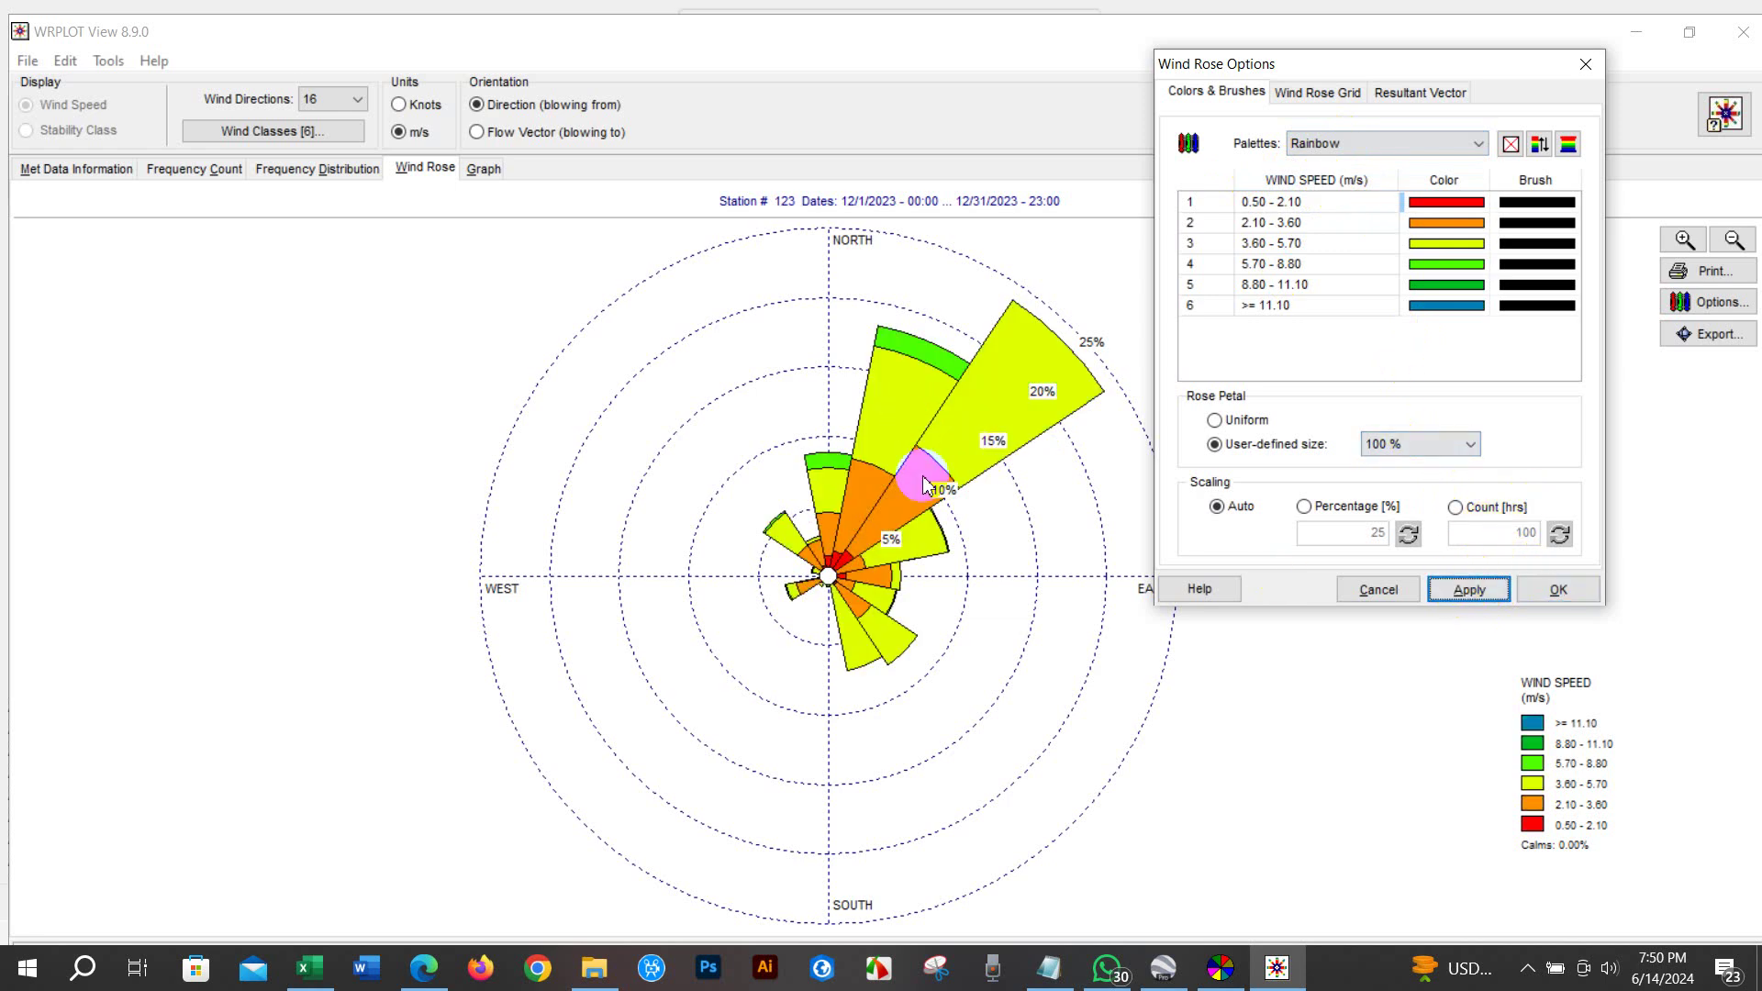
left_click(1321, 145)
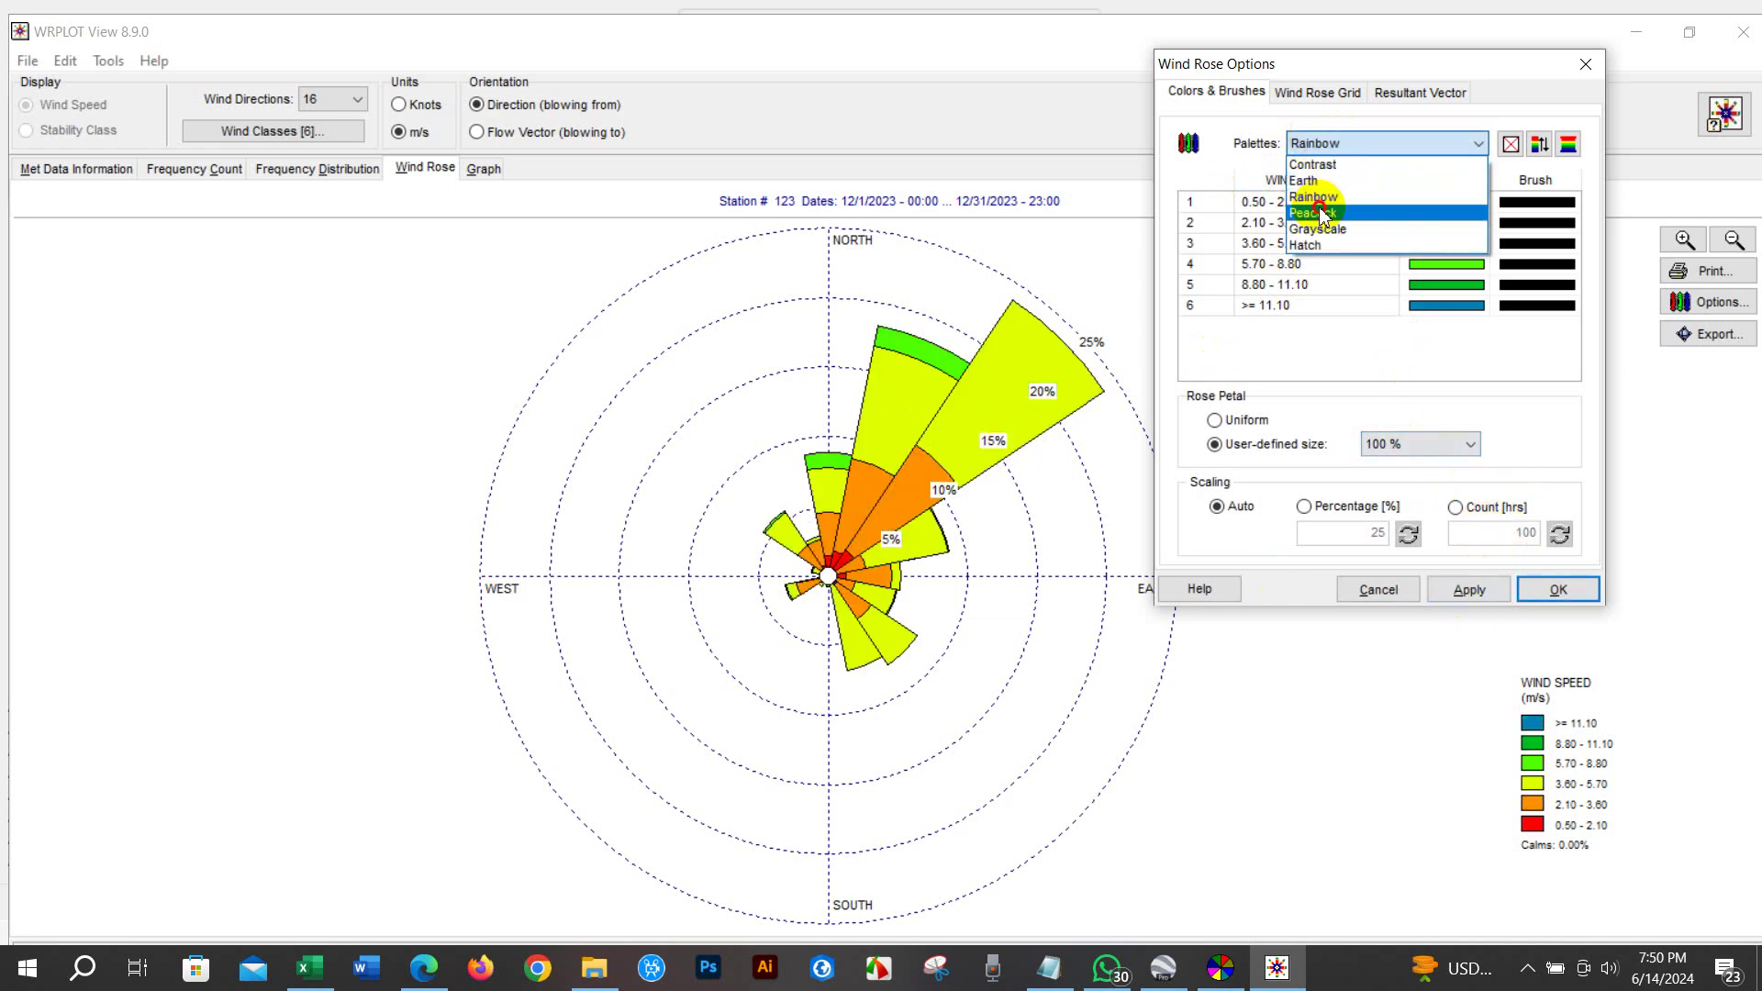
left_click(1322, 214)
left_click(1468, 588)
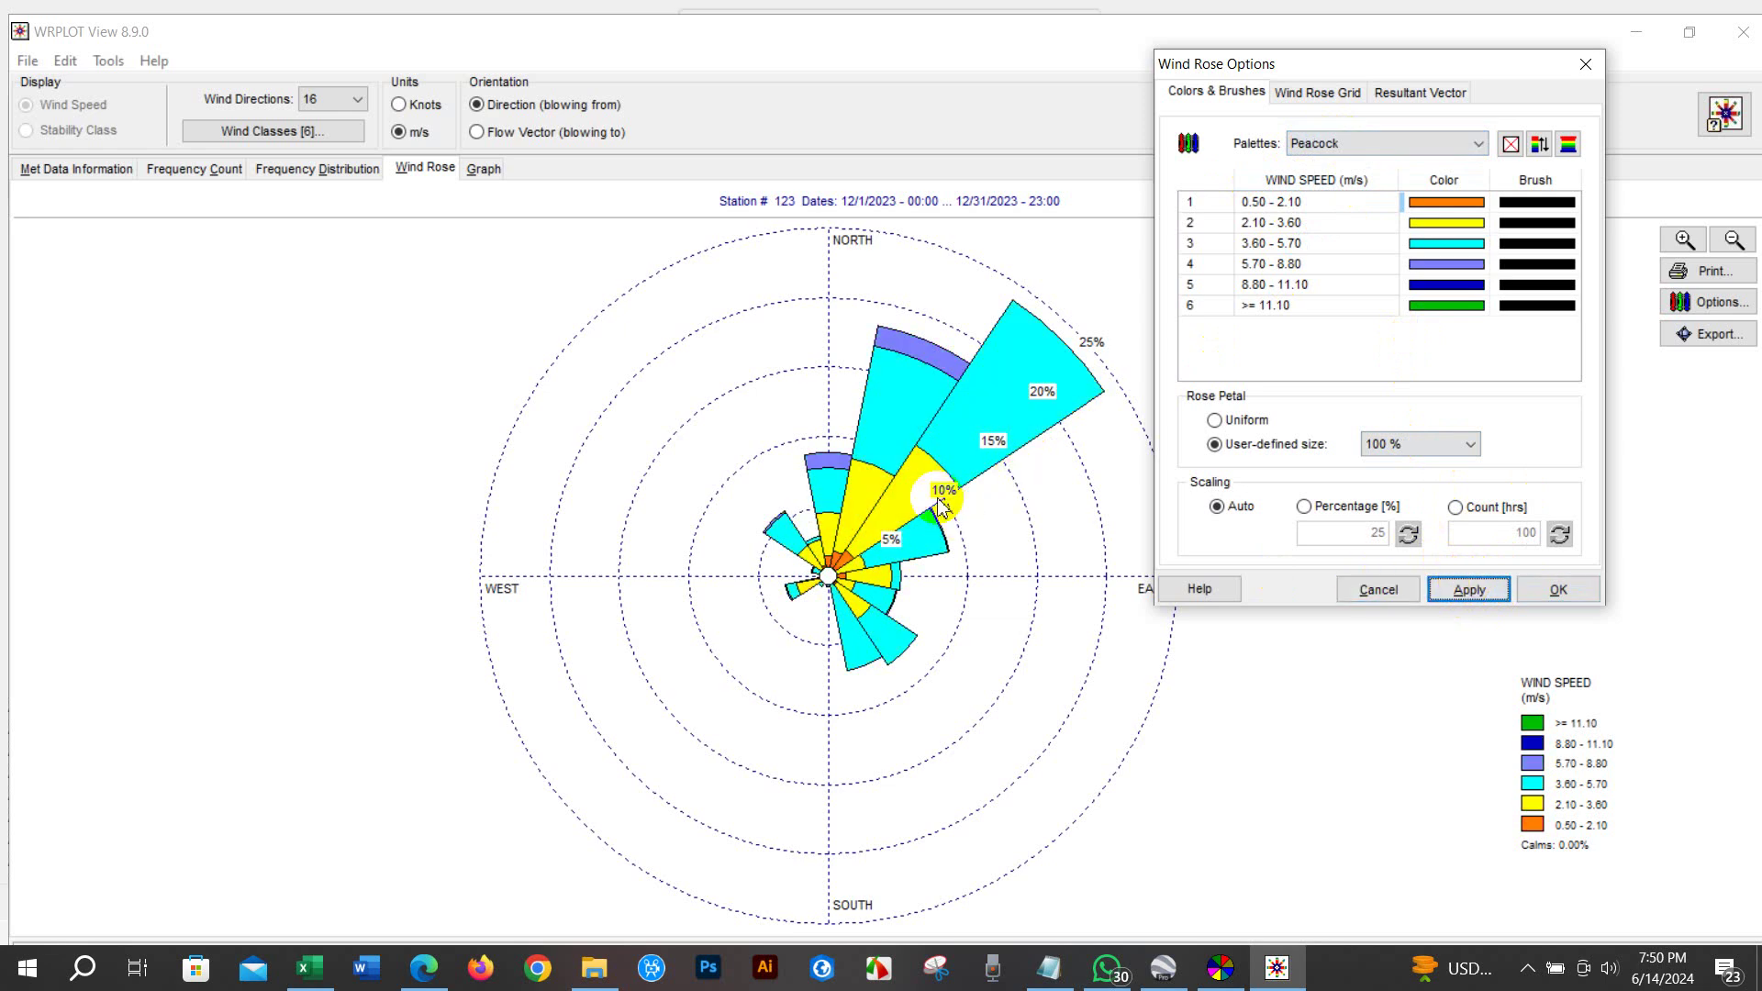
Return the wind rose colours to the Contrast palette
left_click(1330, 144)
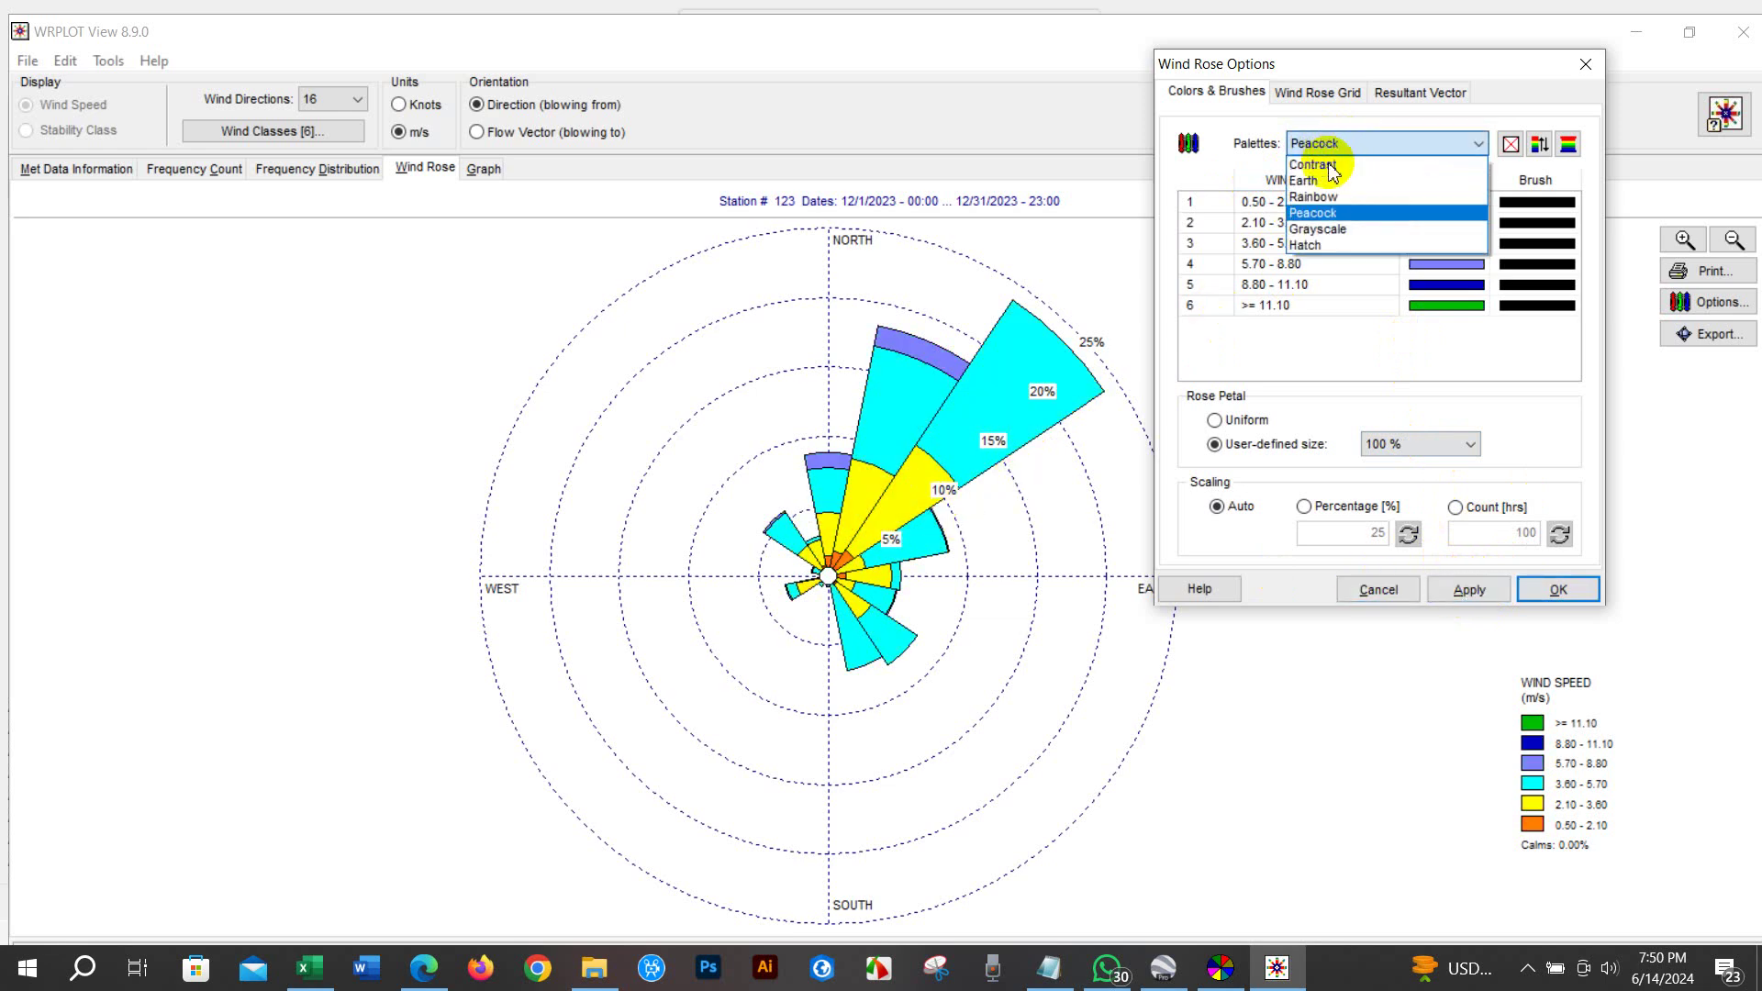
left_click(1330, 166)
left_click(1467, 589)
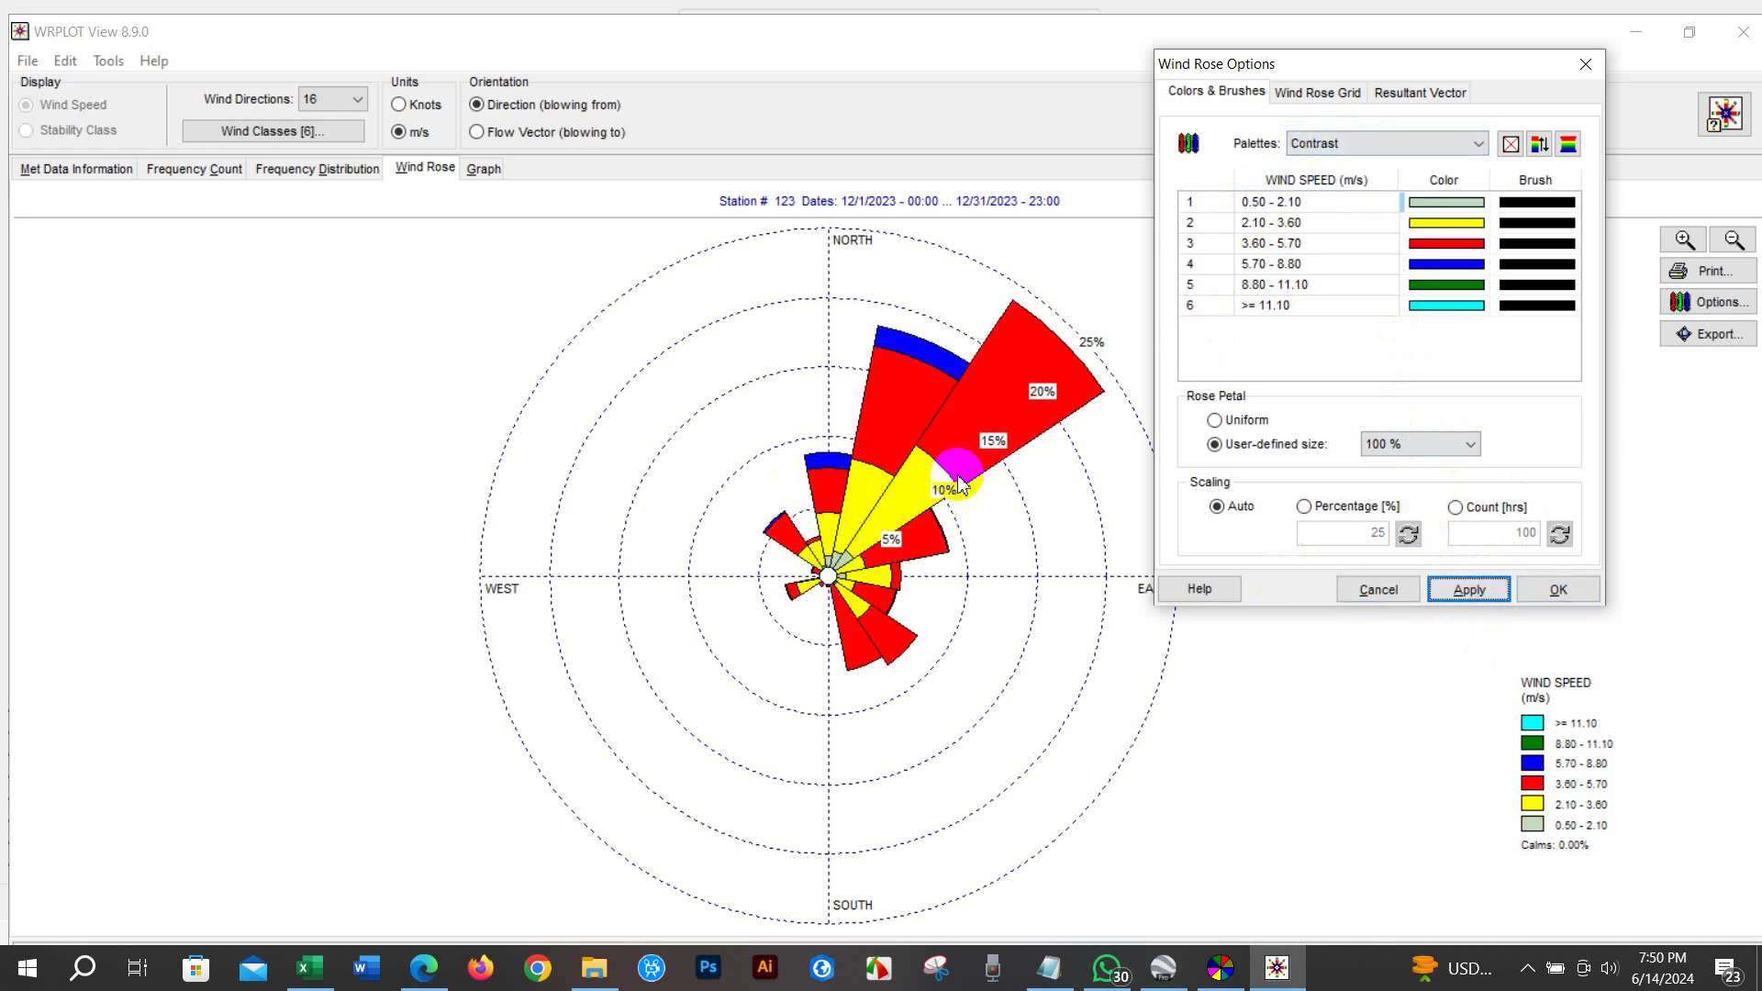
Set the wind rose grid label font size to 10 and apply it, keeping the existing line style and width
left_click(1314, 99)
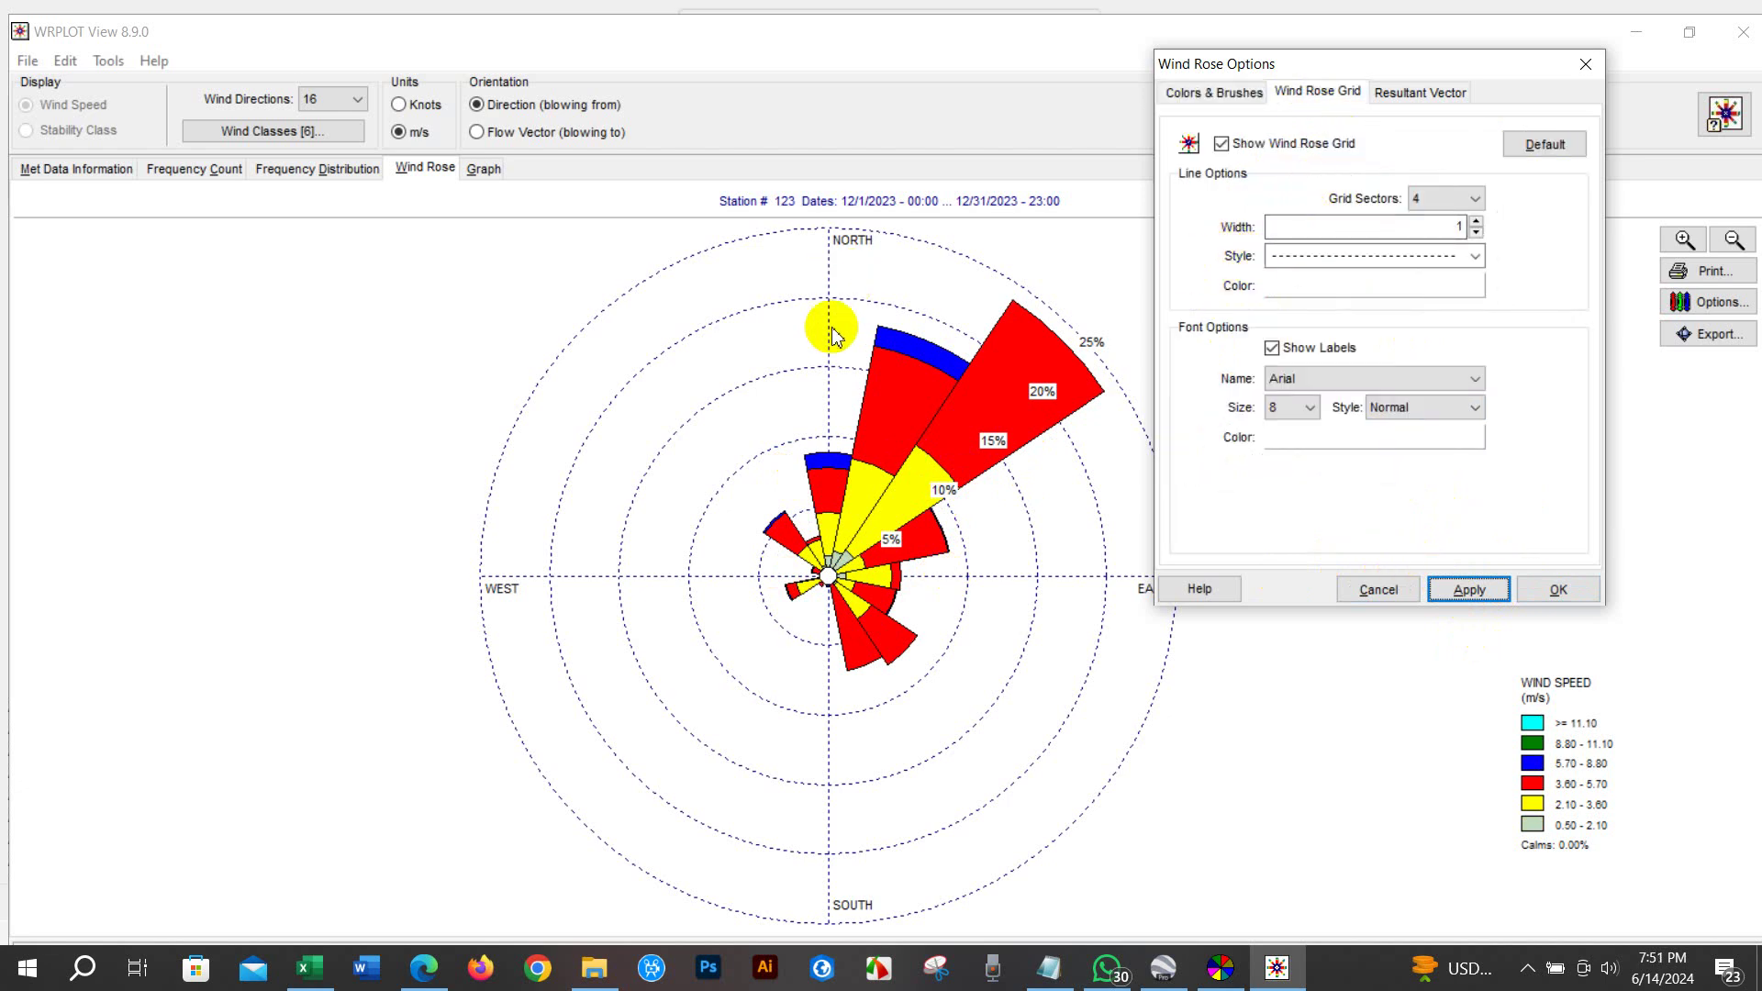
left_click(1294, 256)
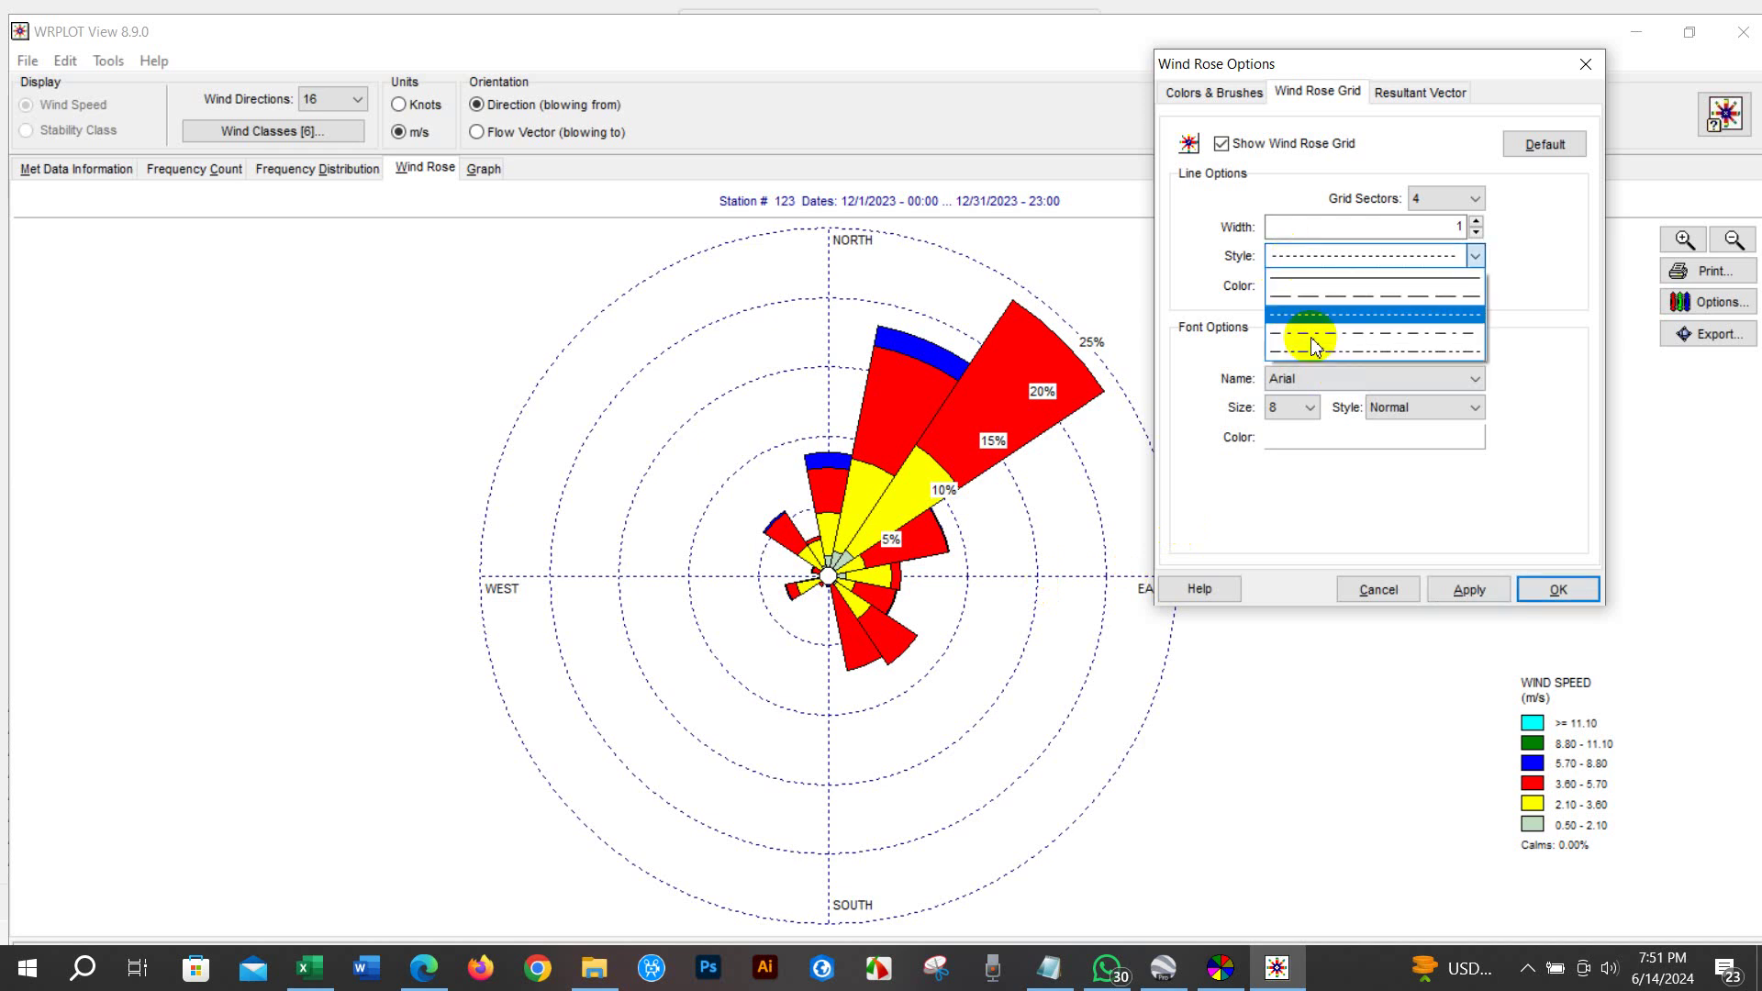
left_click(1180, 262)
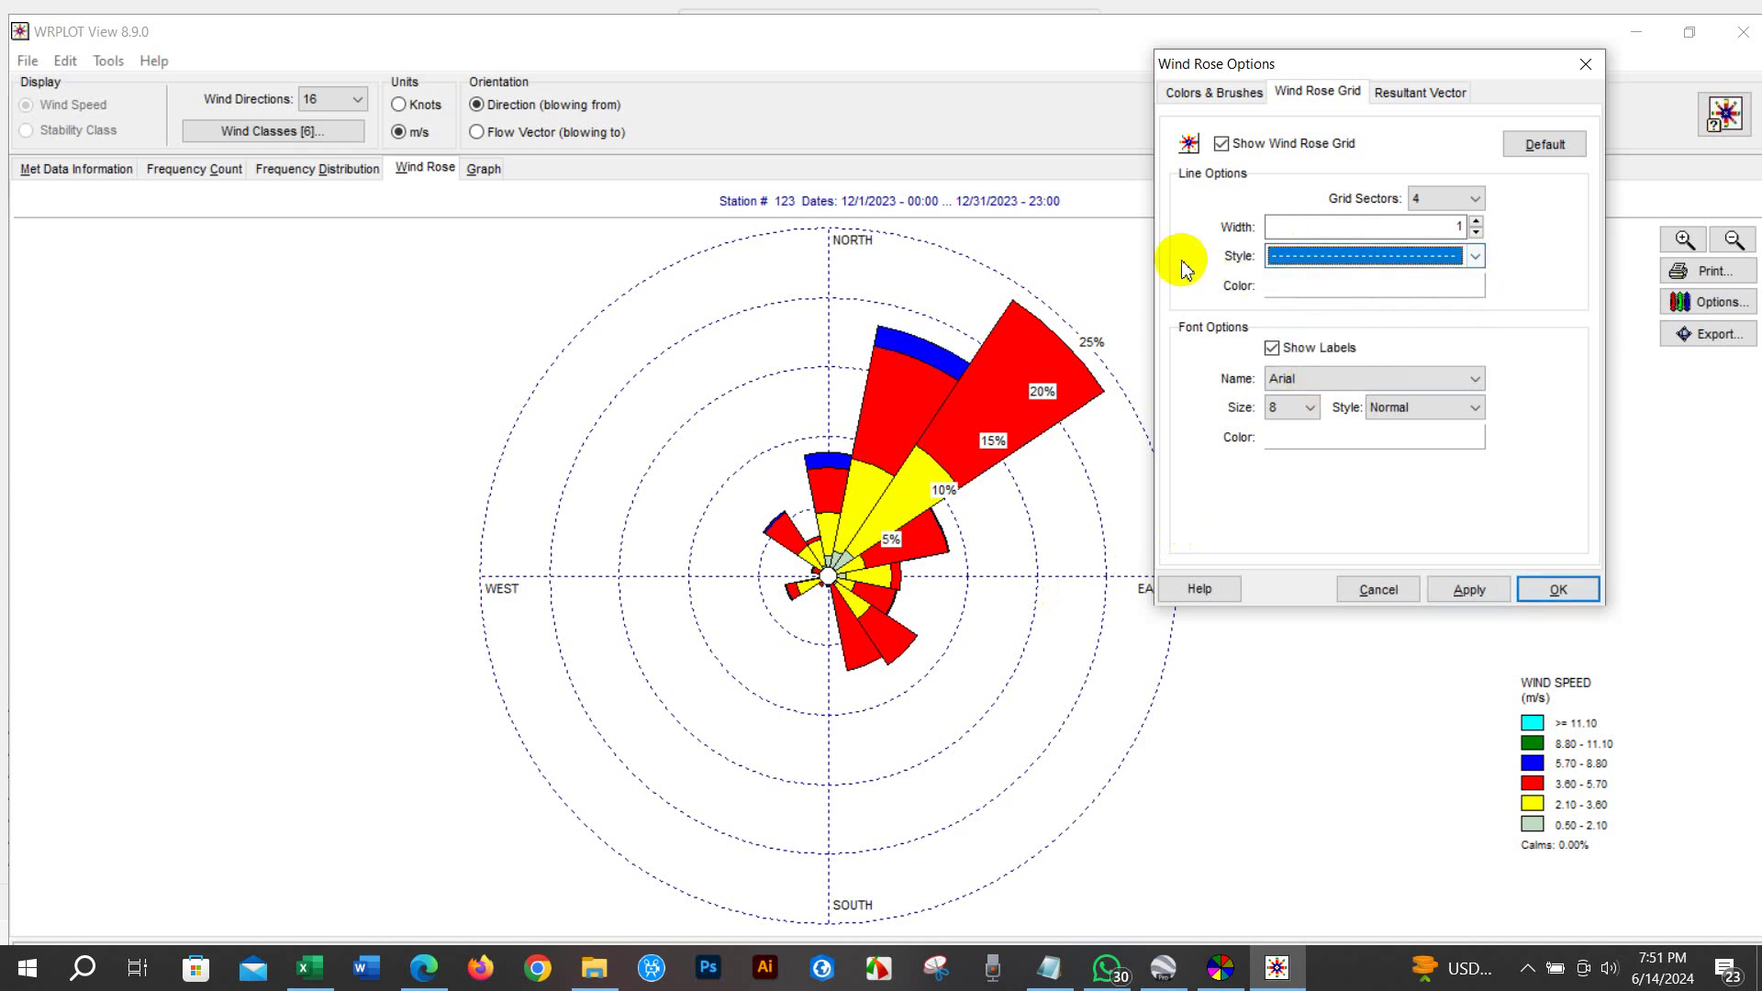
left_click(1443, 227)
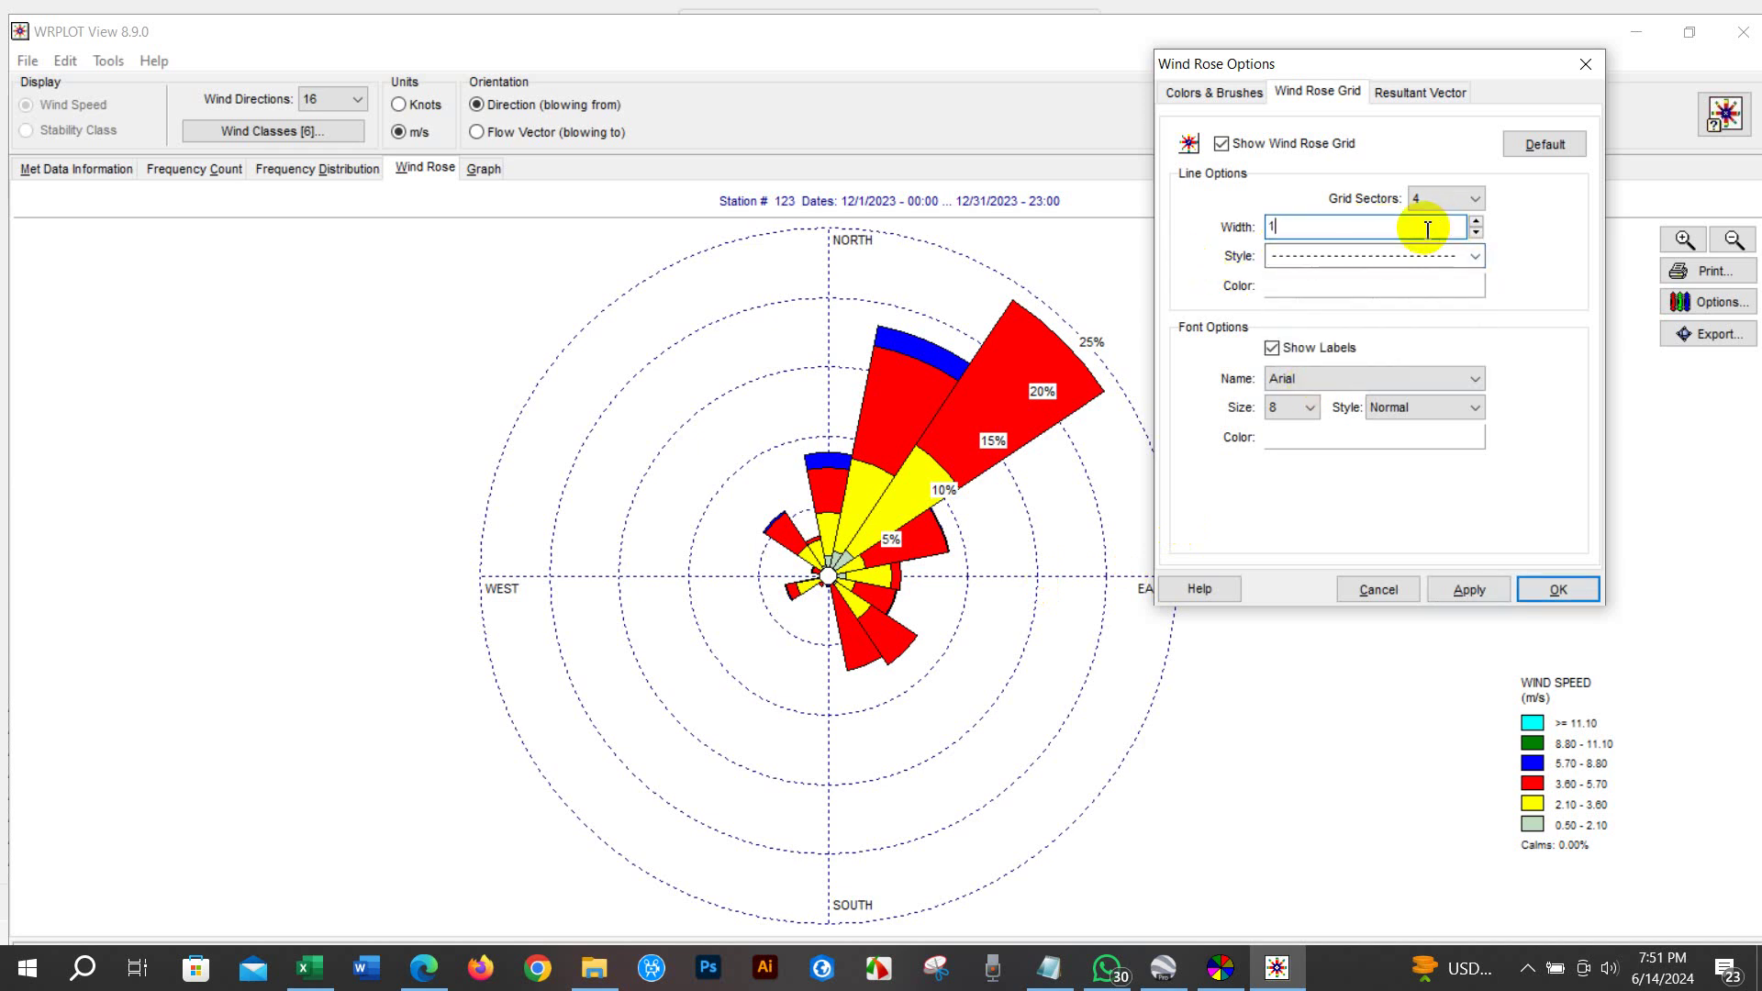
left_click(1293, 408)
left_click(1289, 462)
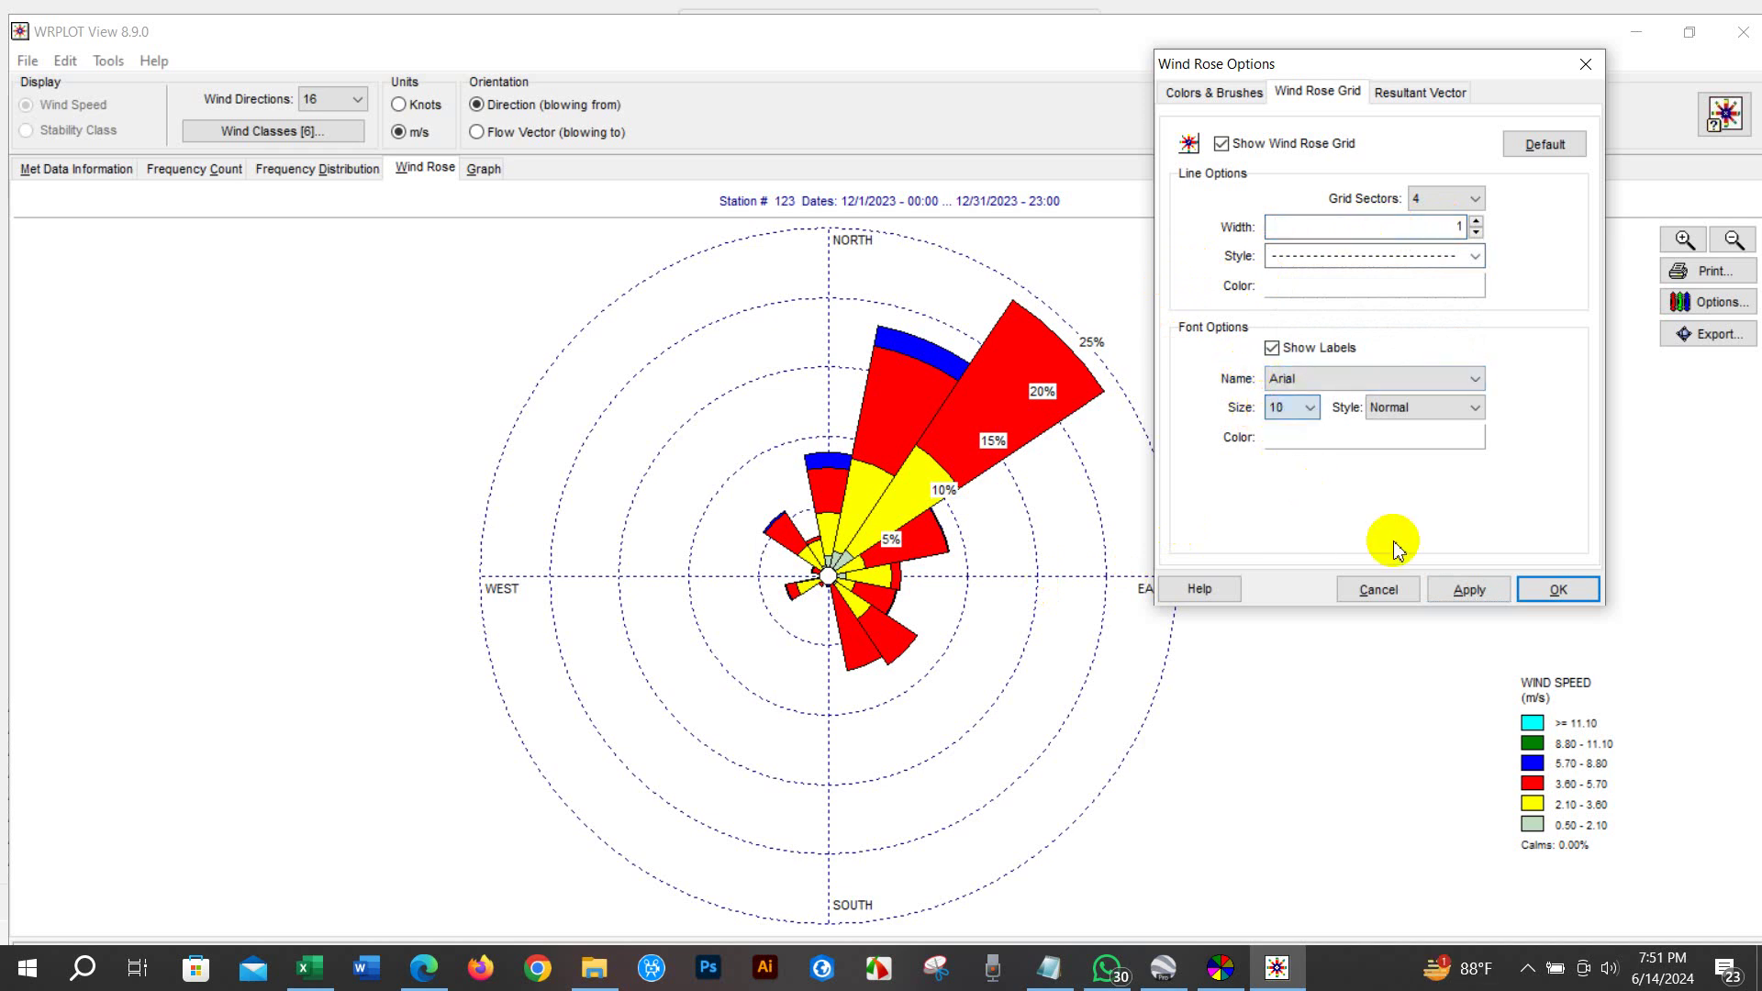
left_click(1470, 590)
left_click(1044, 394)
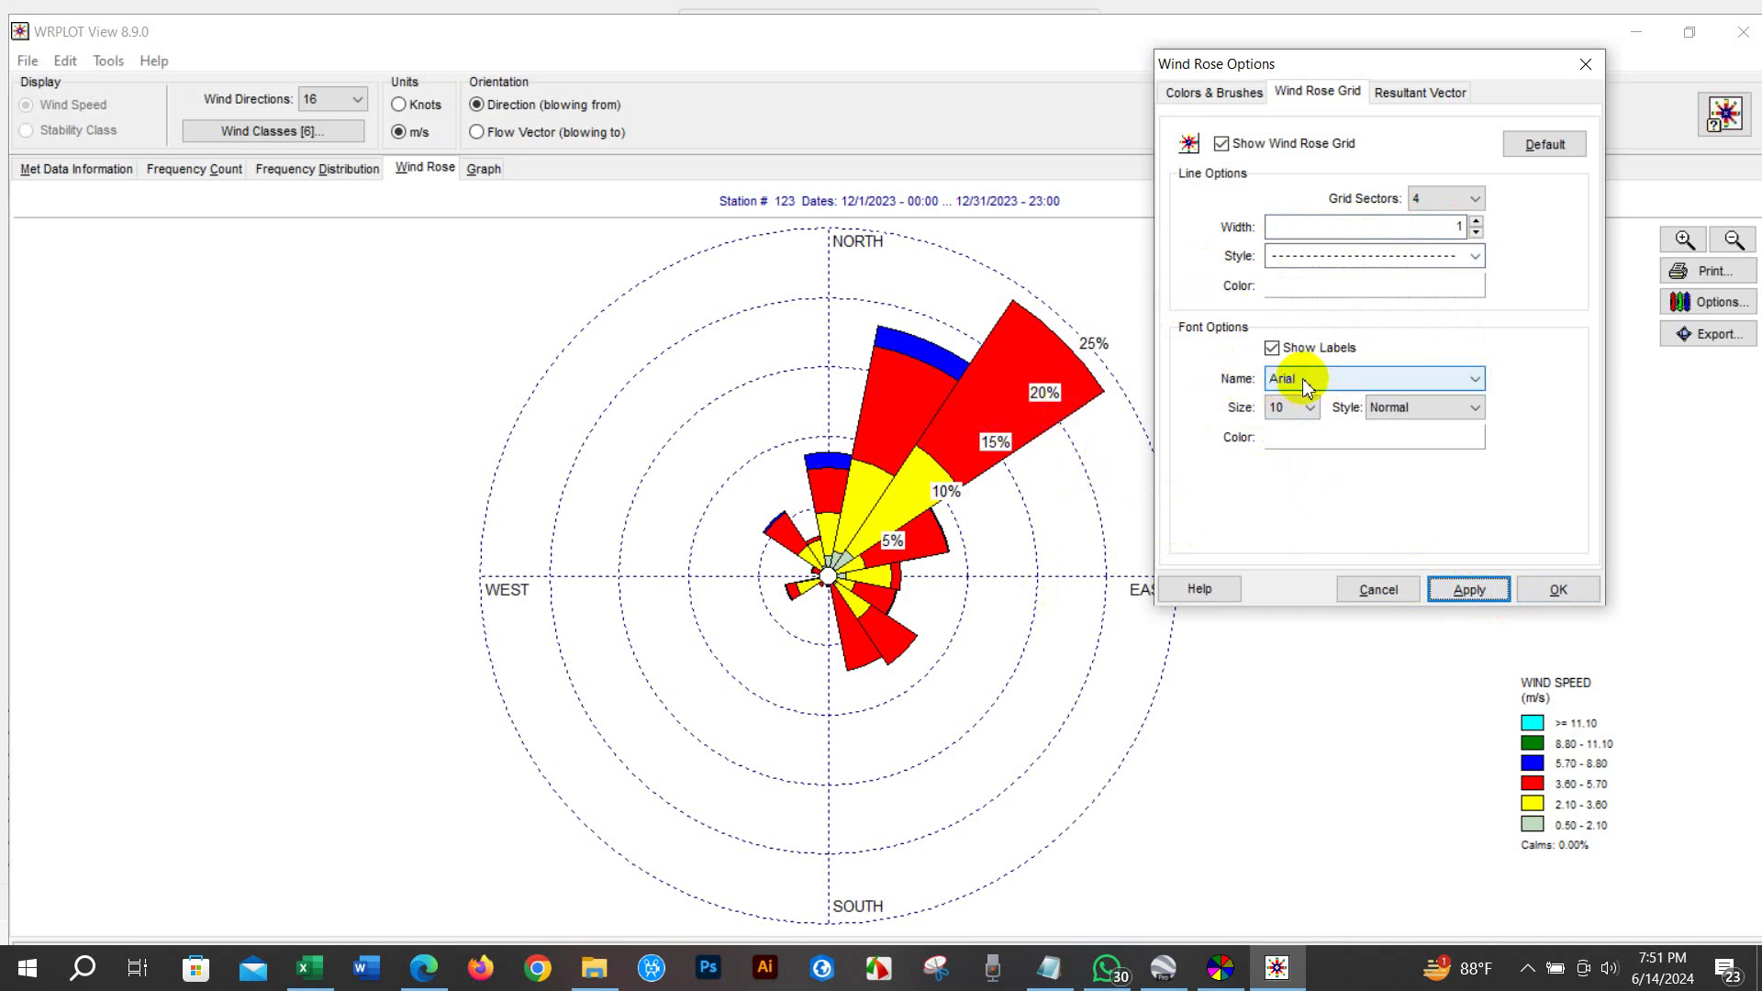
Preview the resultant unit vector on the wind rose, turn it off again and accept the wind rose options
left_click(1396, 91)
left_click(1222, 144)
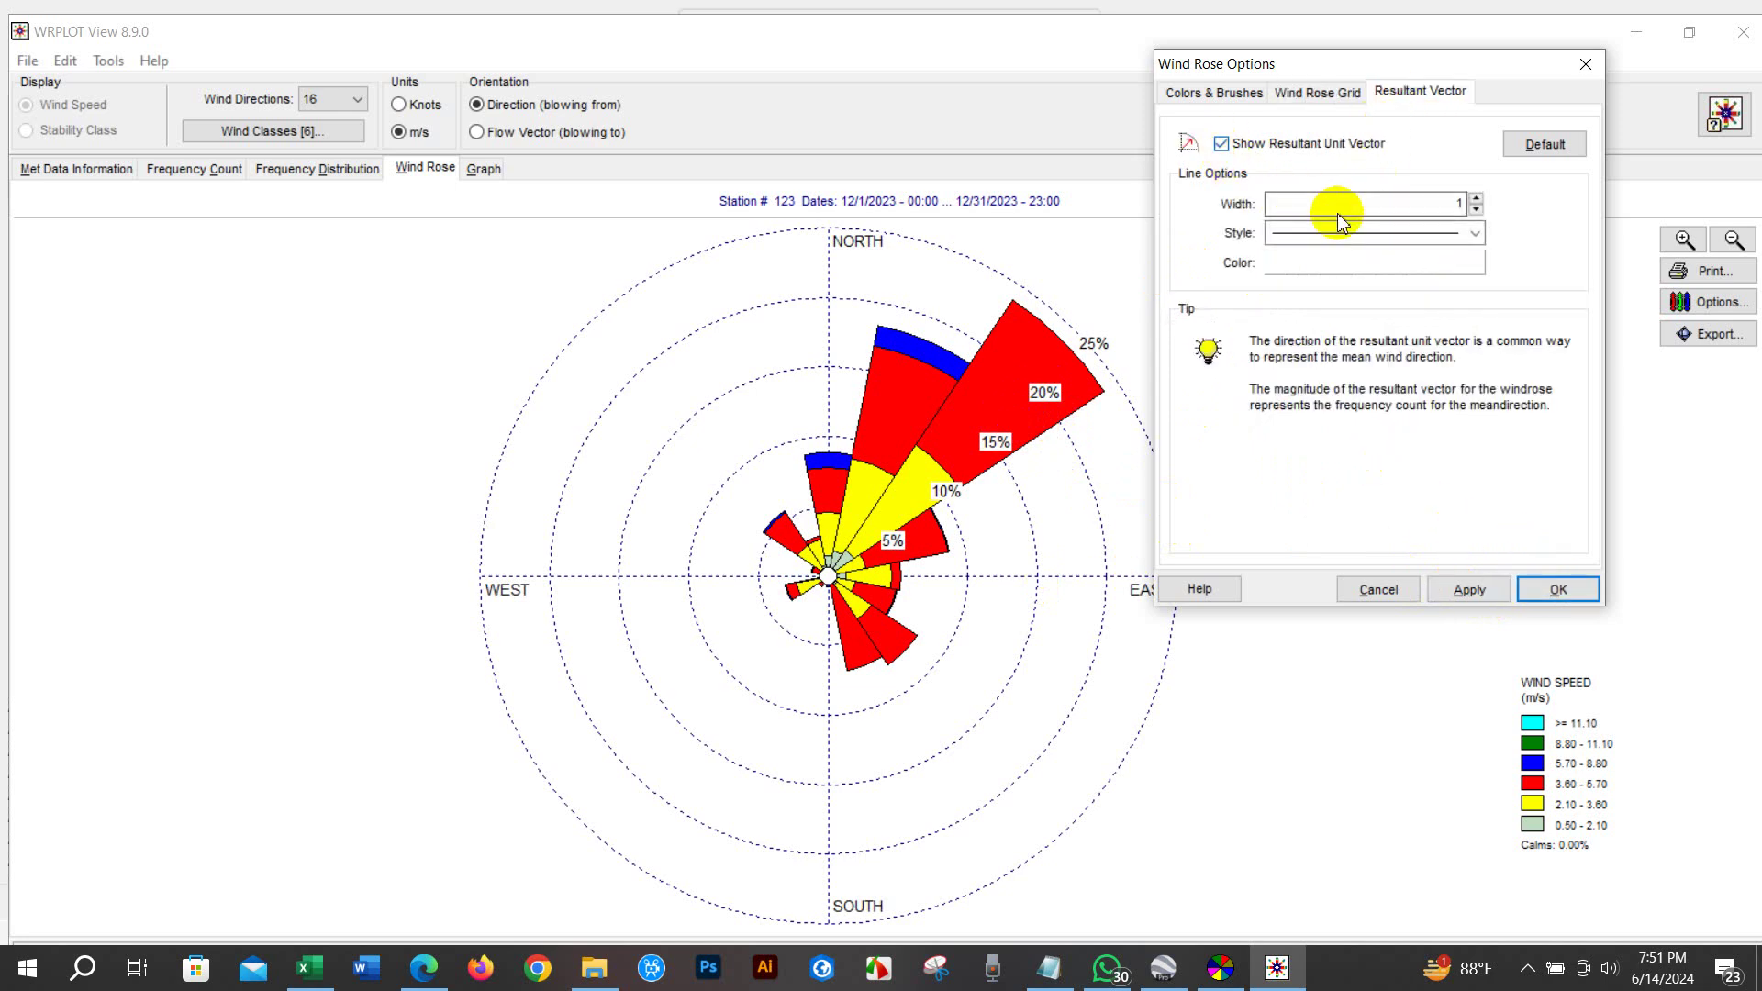
left_click(1470, 589)
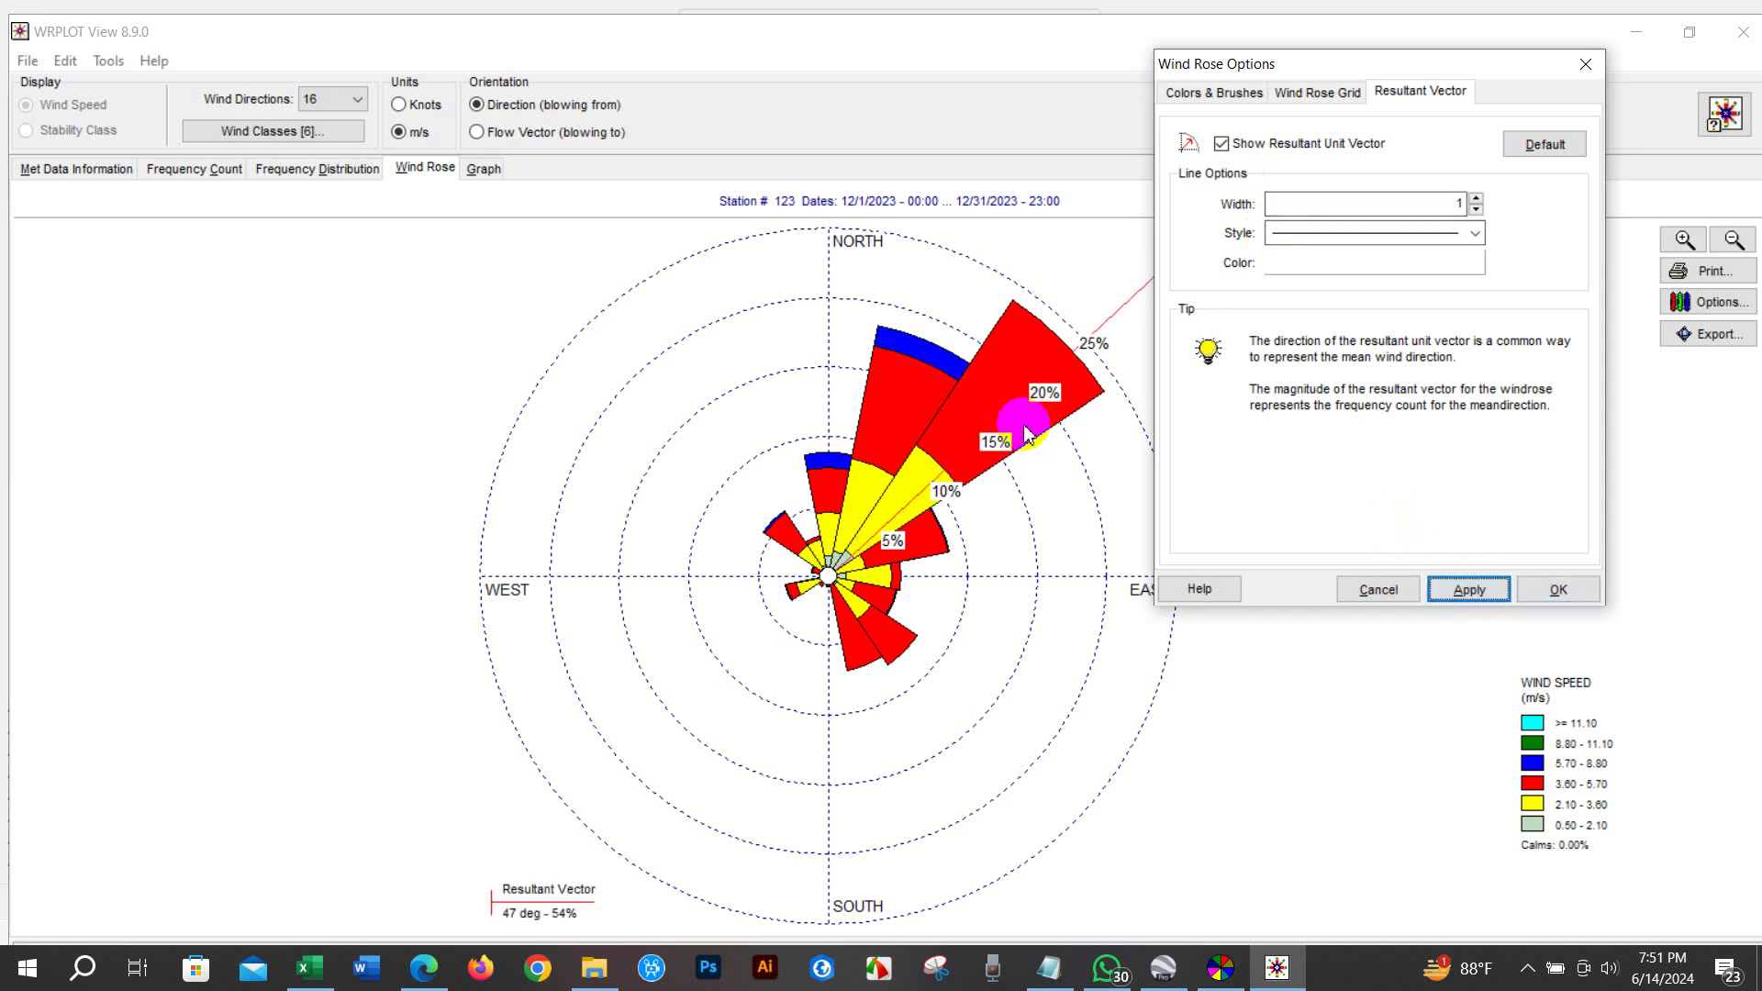
left_click(1222, 144)
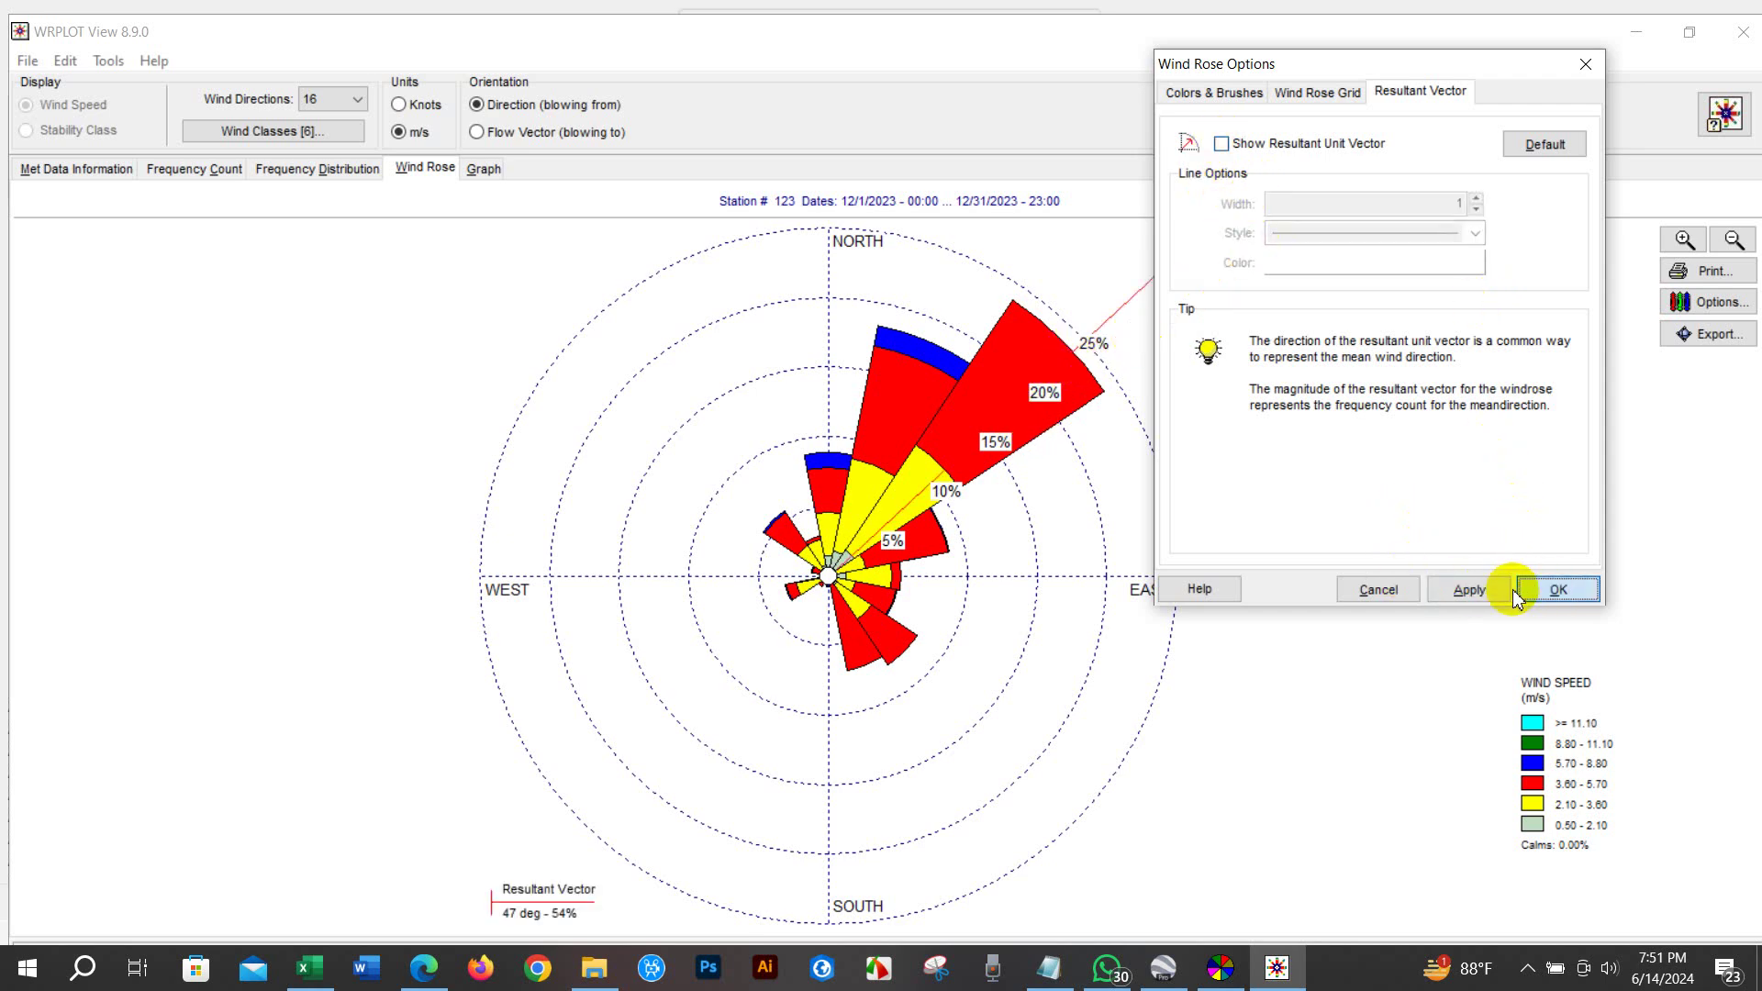
left_click(1551, 589)
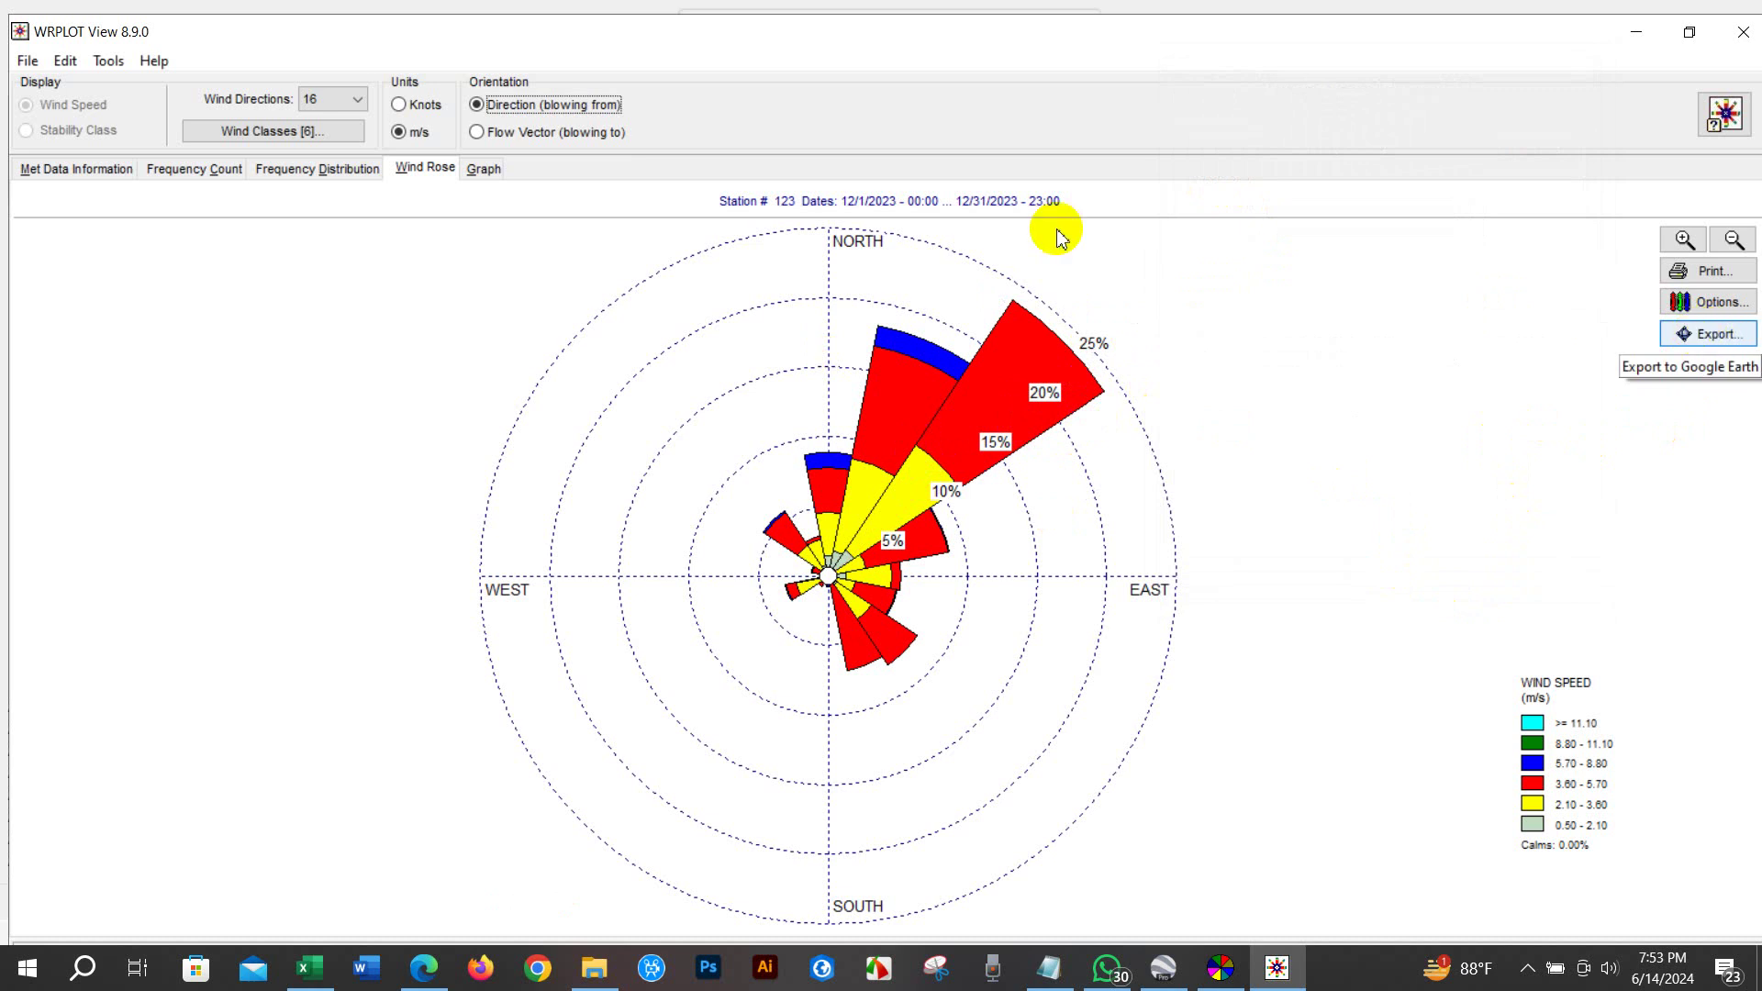
Examine the wind class frequency graph, the frequency distribution table and the frequency count table
left_click(481, 169)
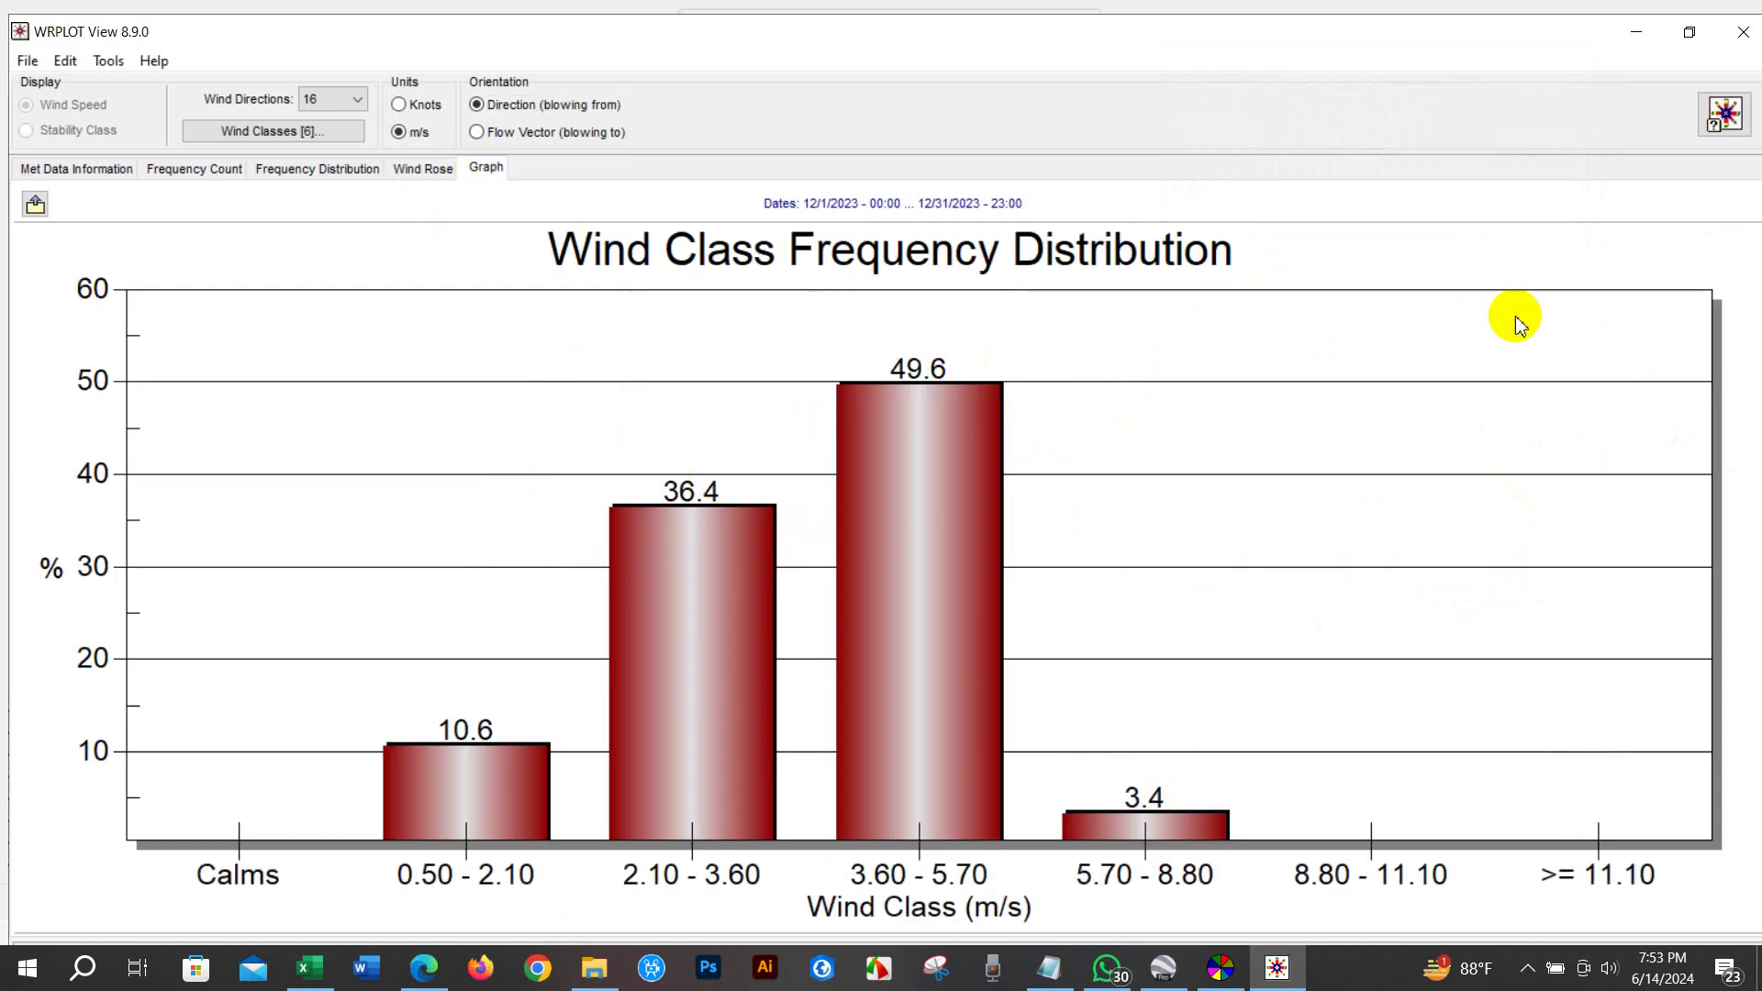
left_click(421, 190)
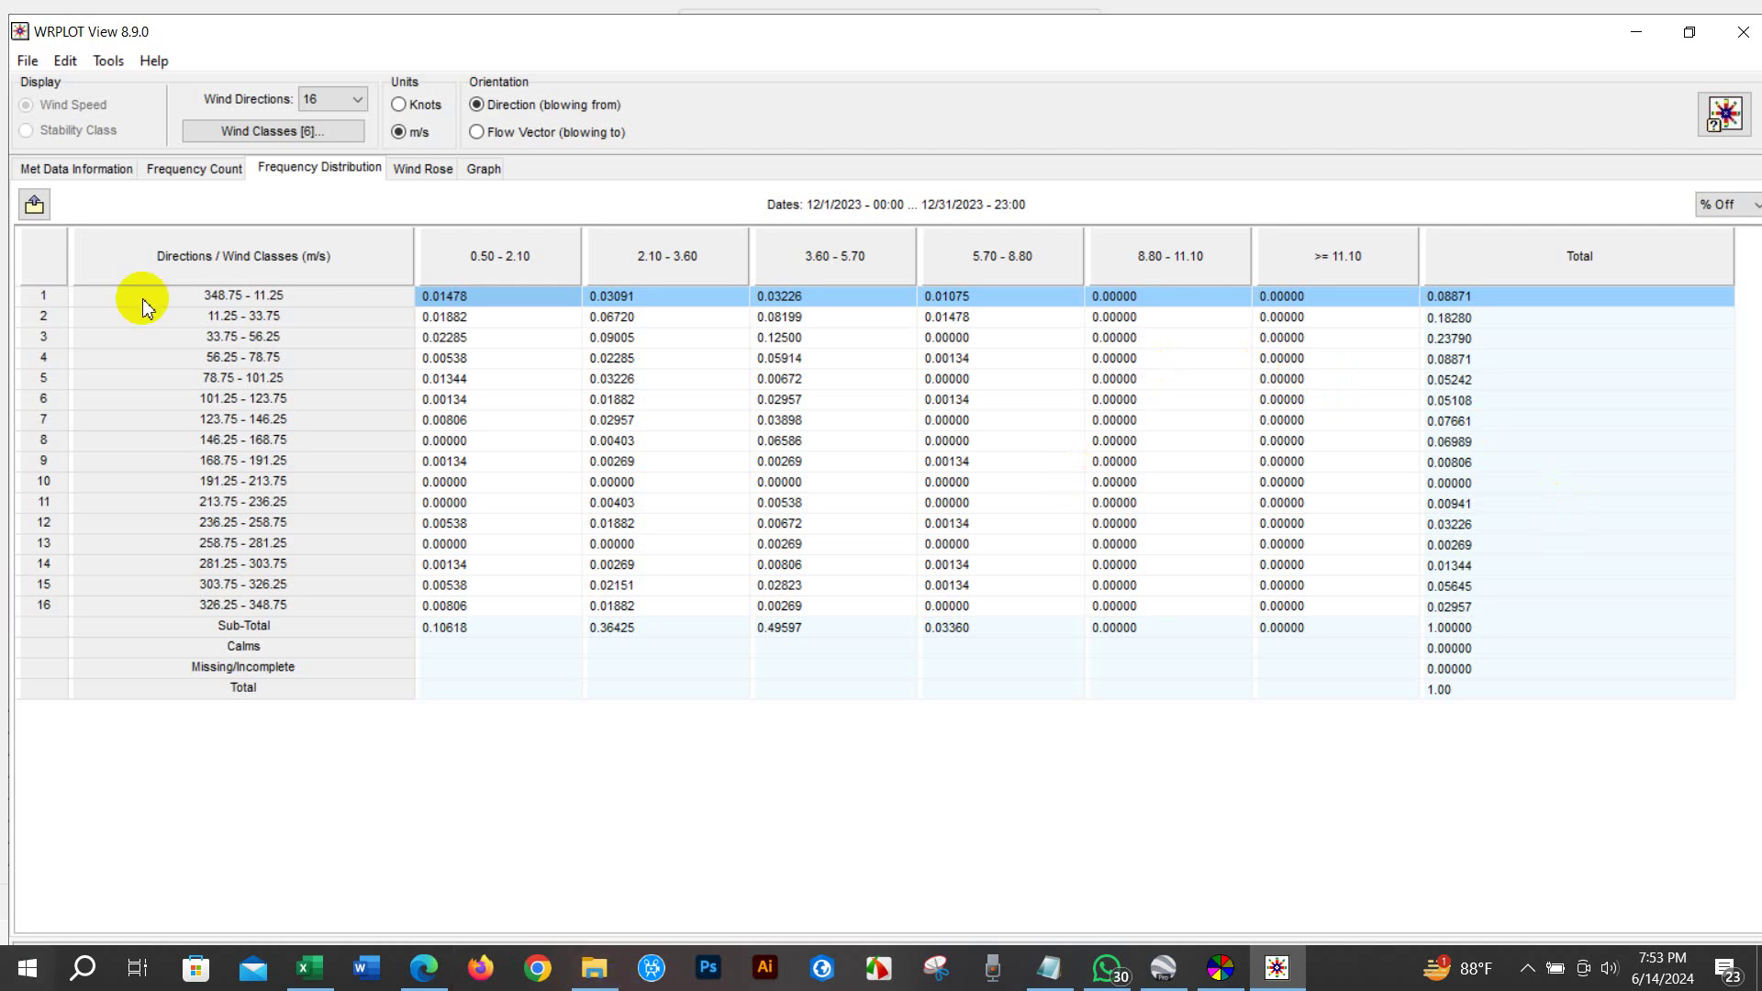
left_click(196, 169)
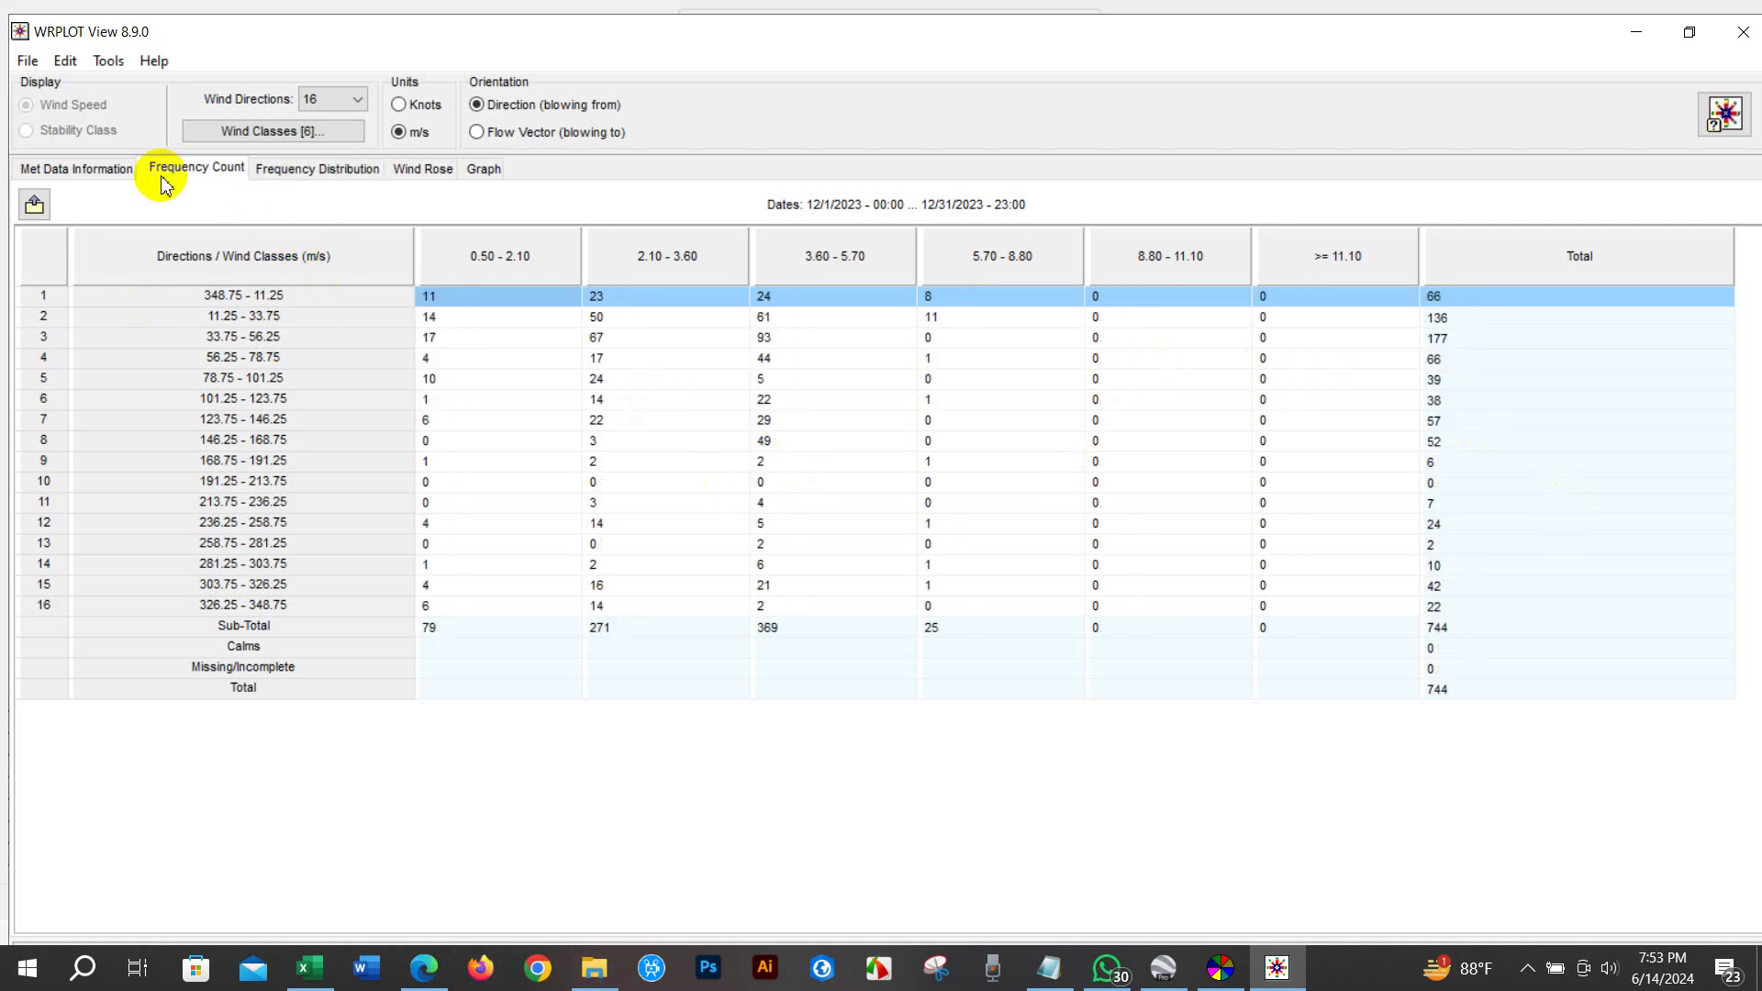
Review the met data information, frequency tables, graph and wind rose for the December data
left_click(68, 173)
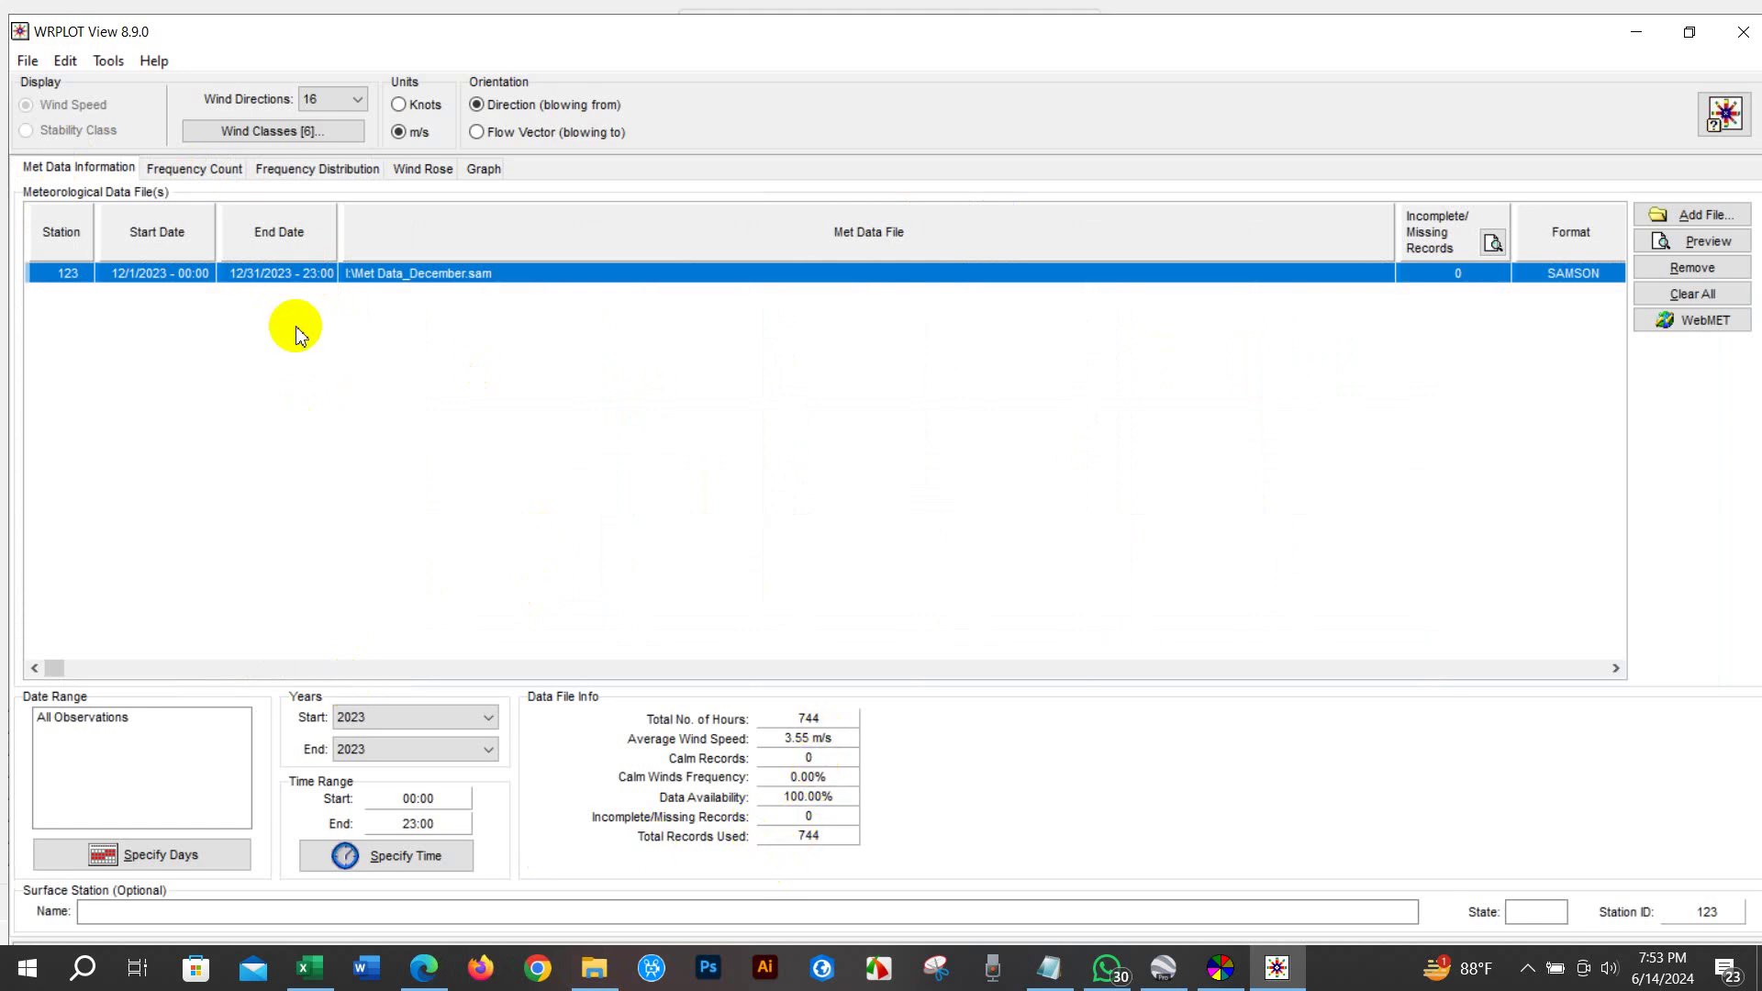
left_click(223, 176)
left_click(308, 184)
left_click(420, 171)
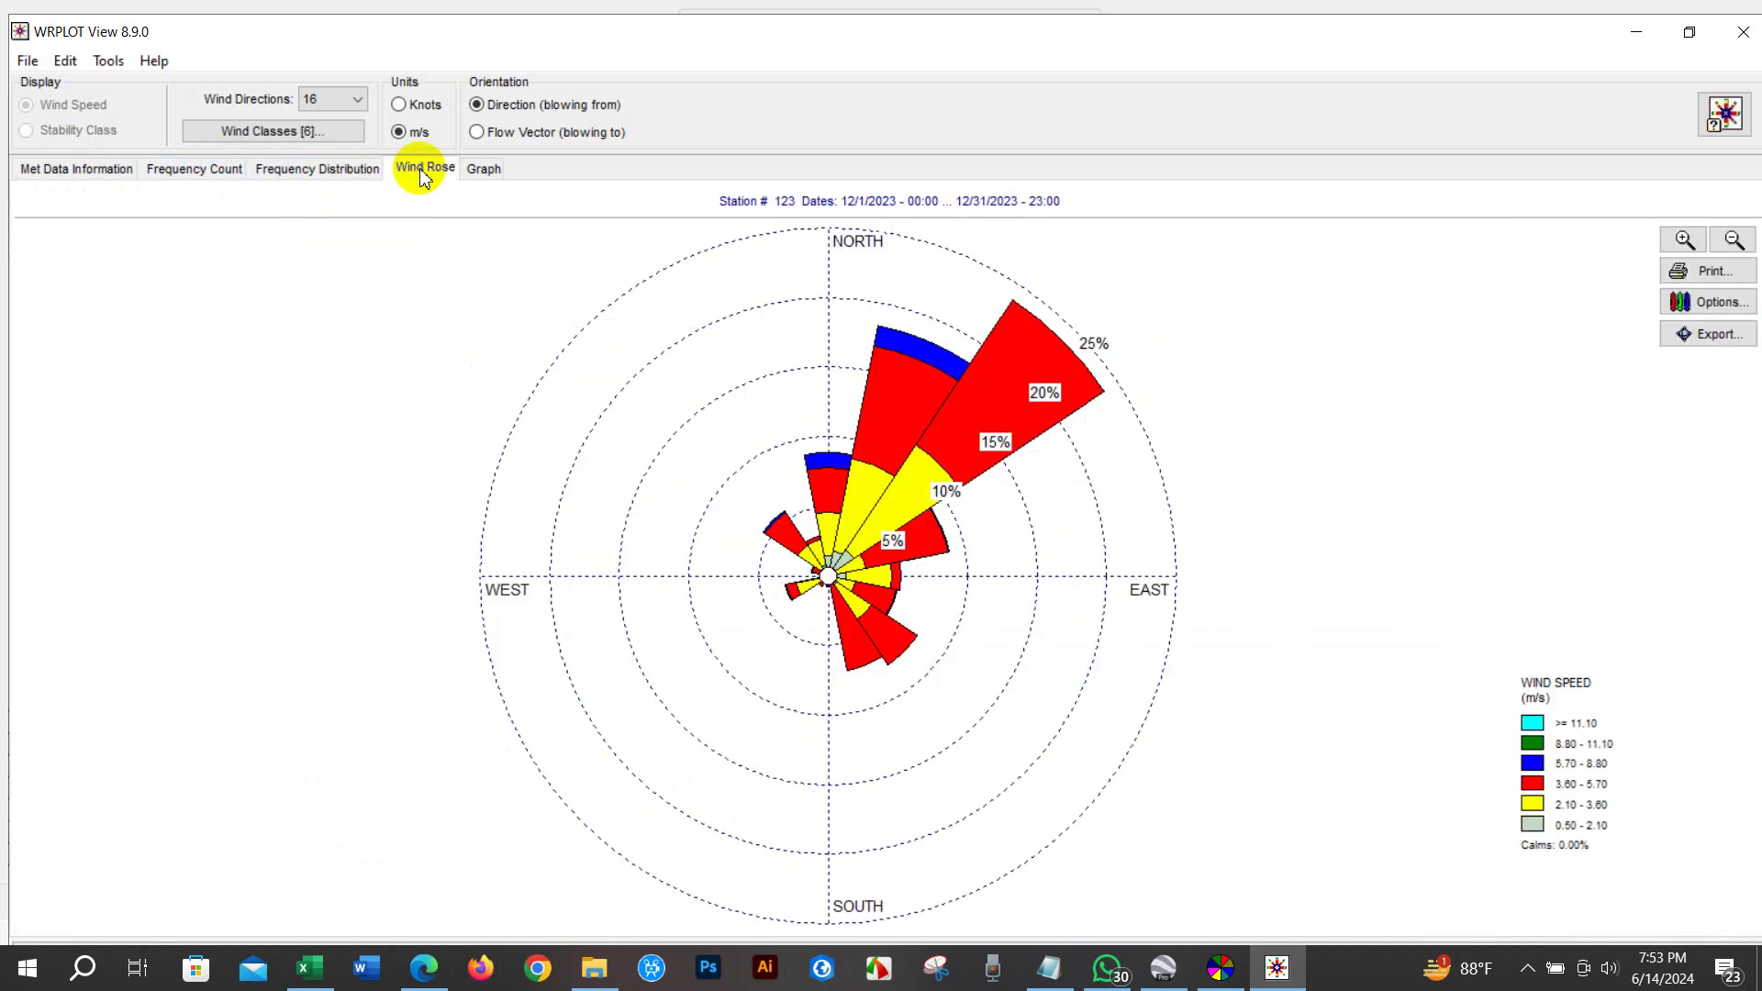
left_click(481, 174)
left_click(421, 172)
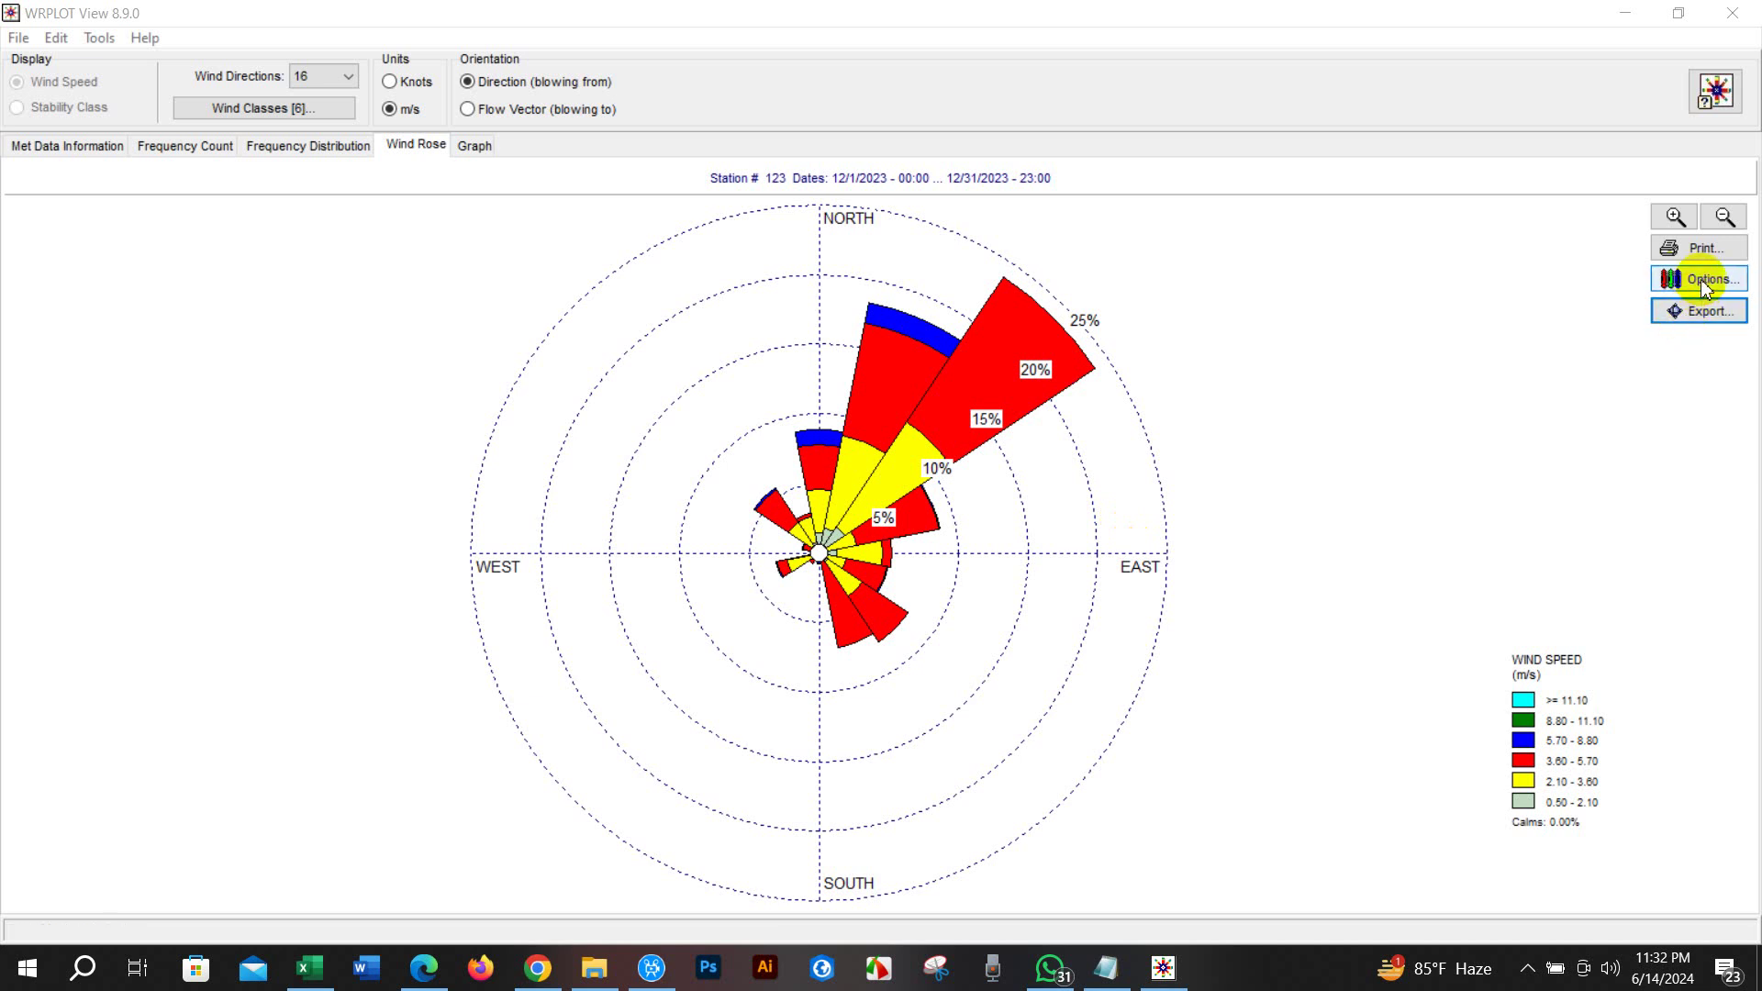
Show the resultant unit vector on the wind rose and accept the wind rose options
left_click(1699, 279)
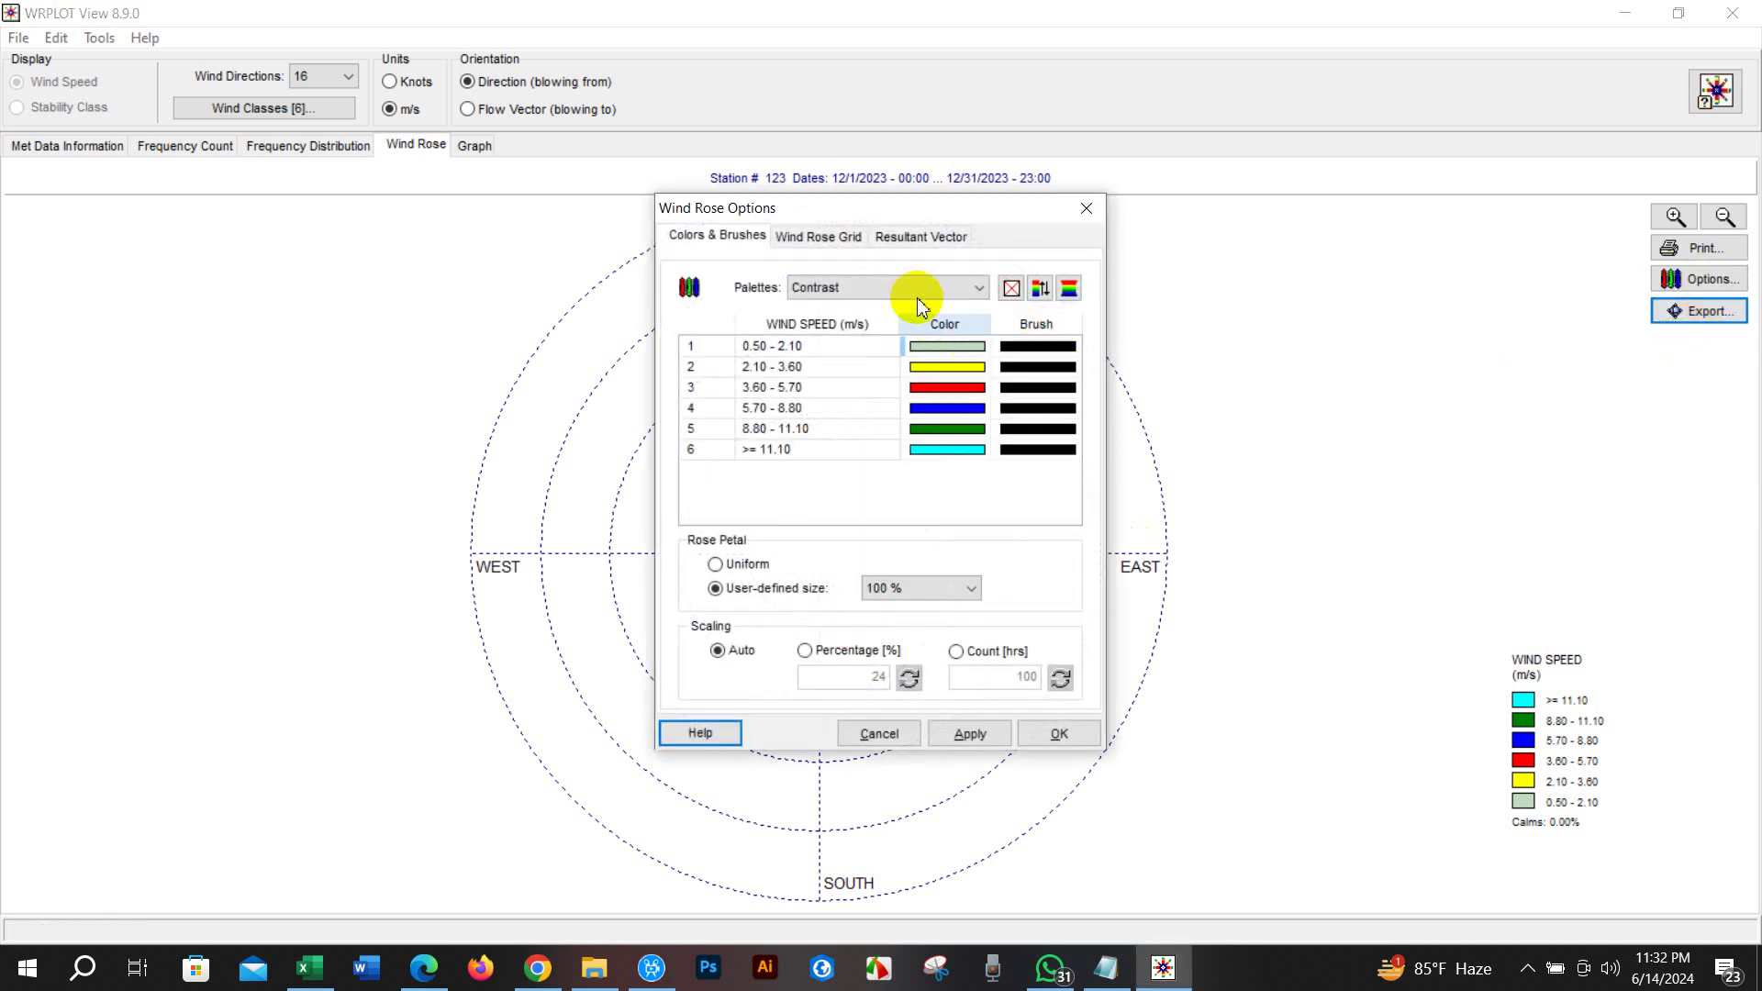
left_click(913, 238)
left_click(721, 290)
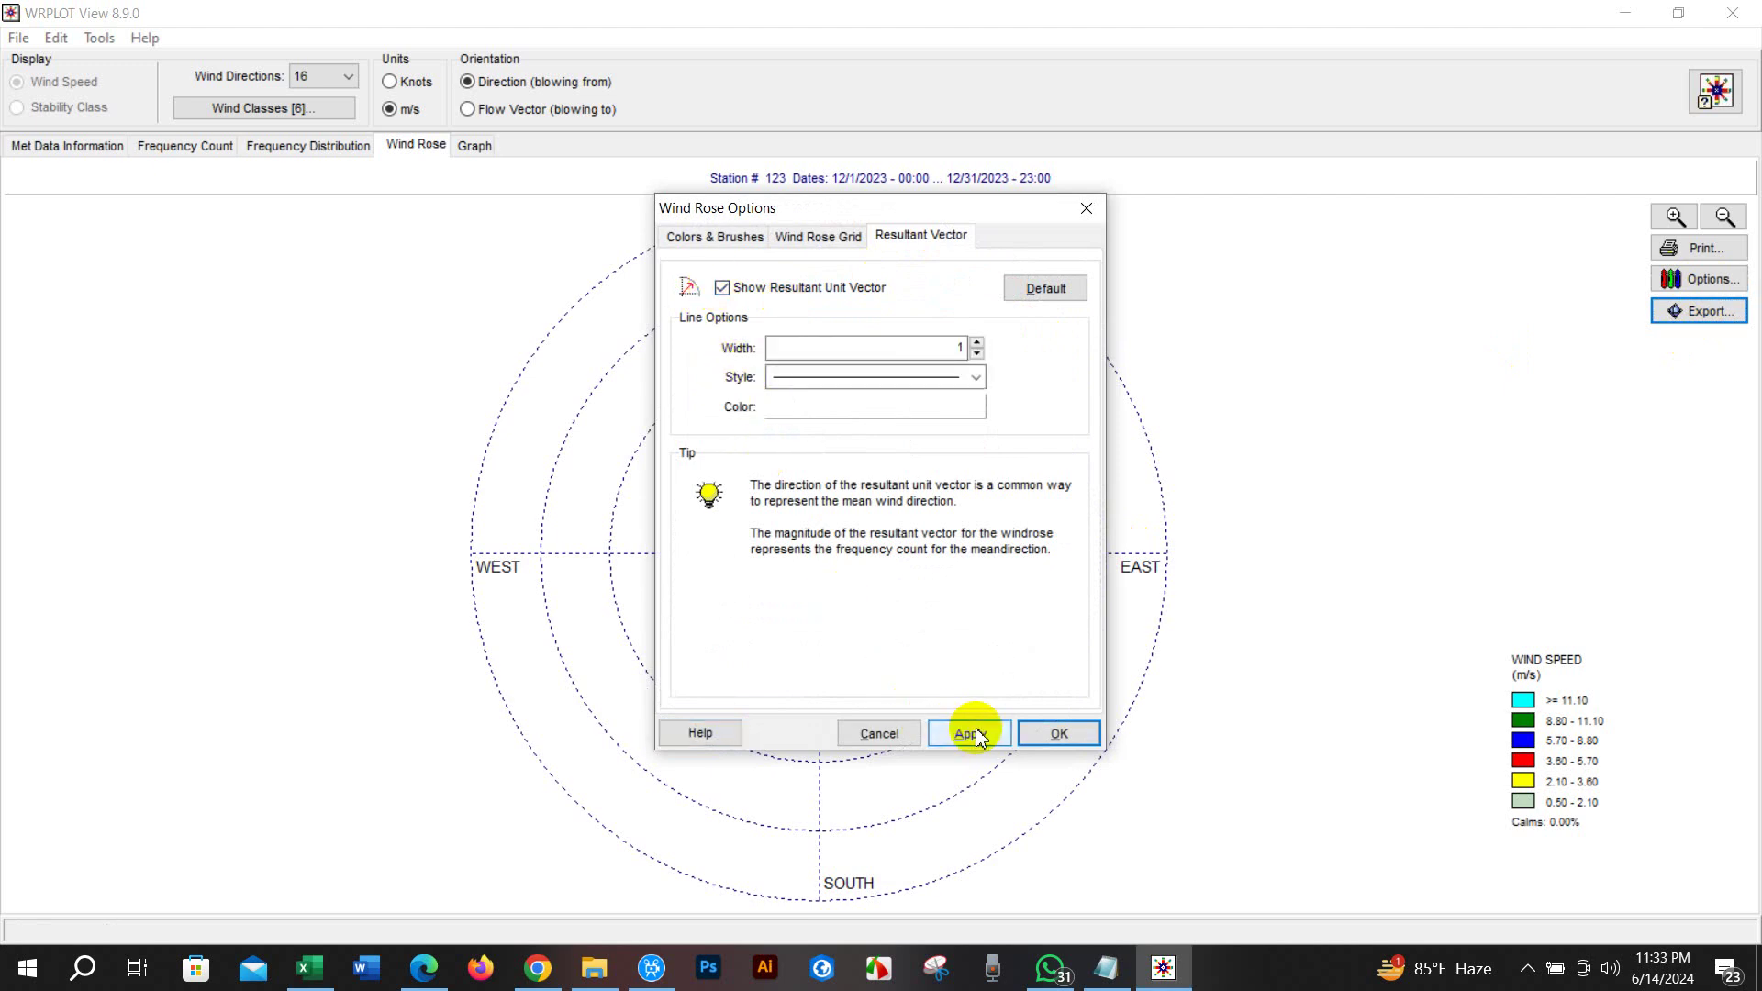
left_click(1057, 734)
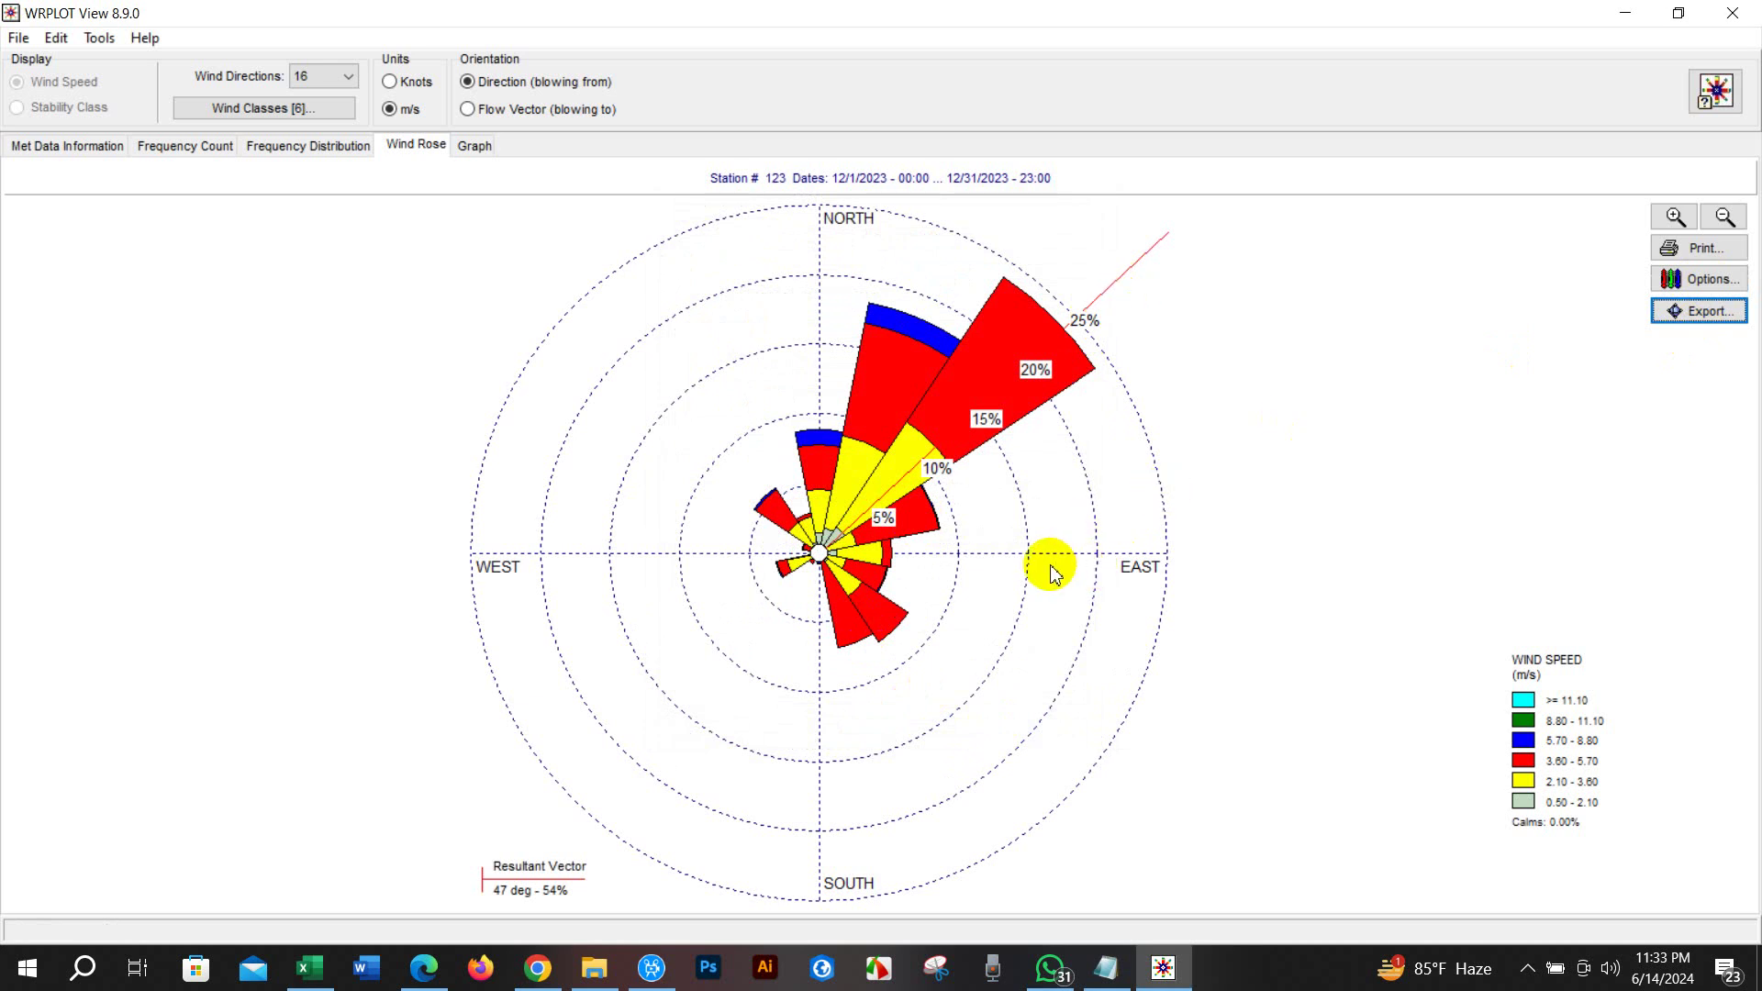
Review the rose plot location and style, export WindRose.kml with Google Earth launching automatically, and dismiss the start-up tips
left_click(1699, 312)
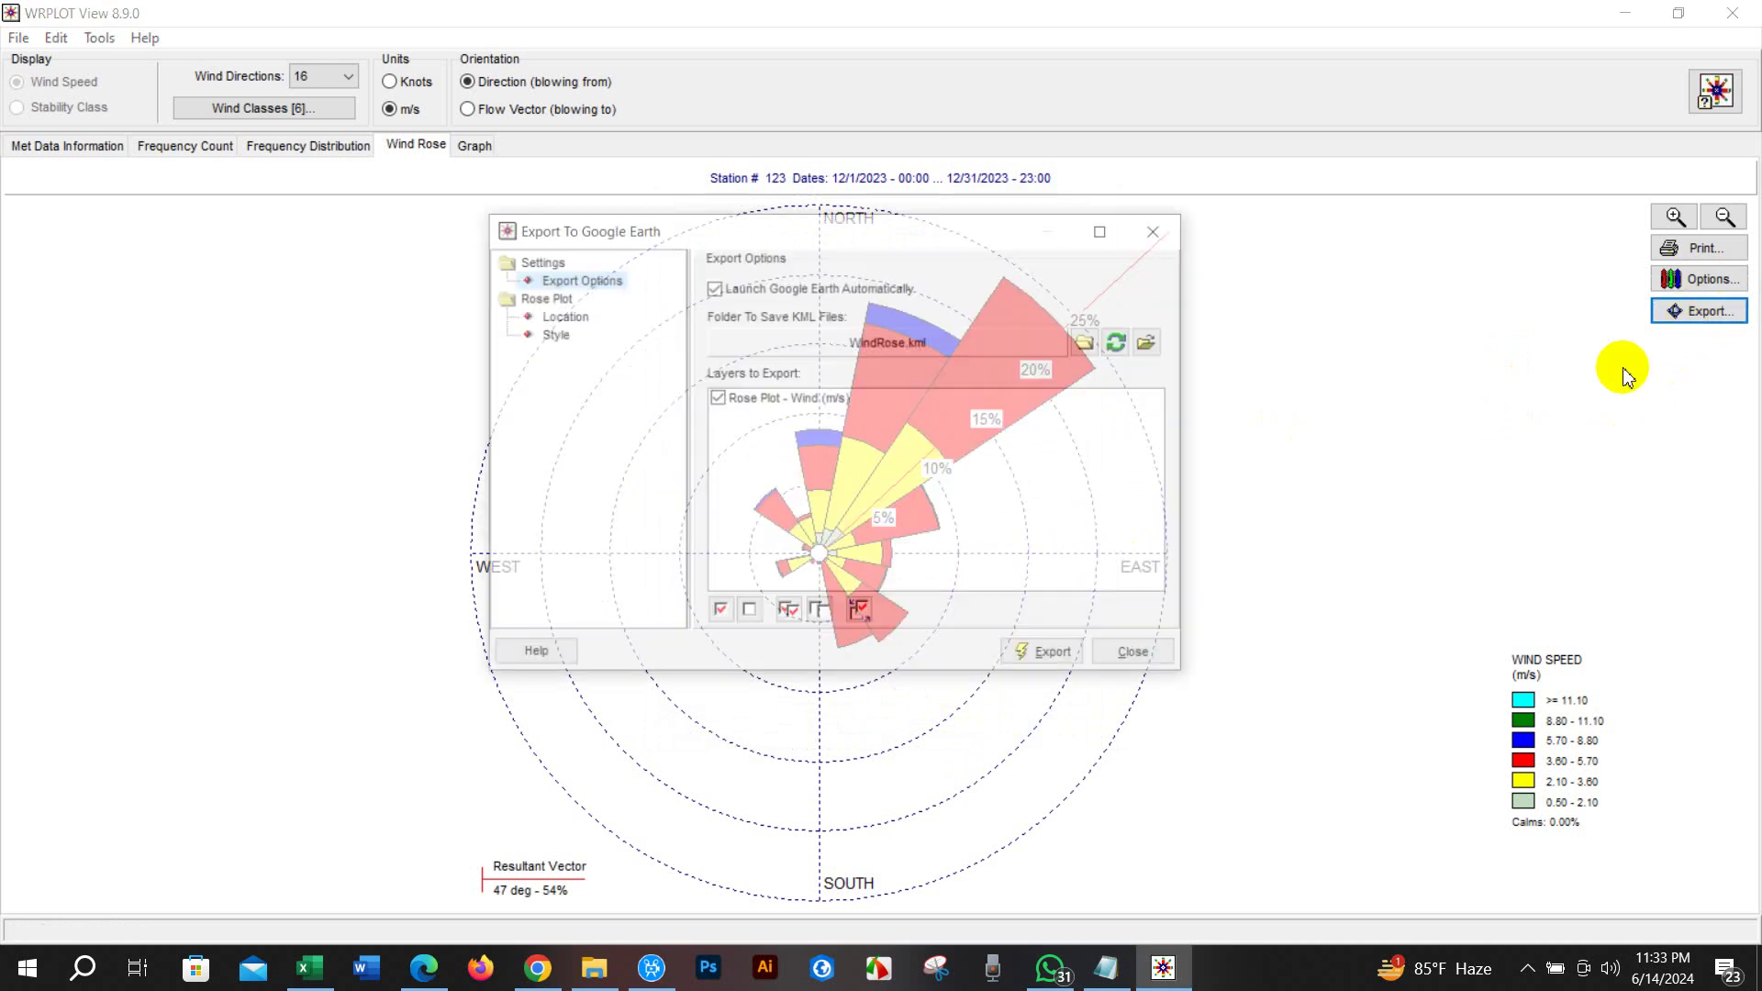
left_click(564, 321)
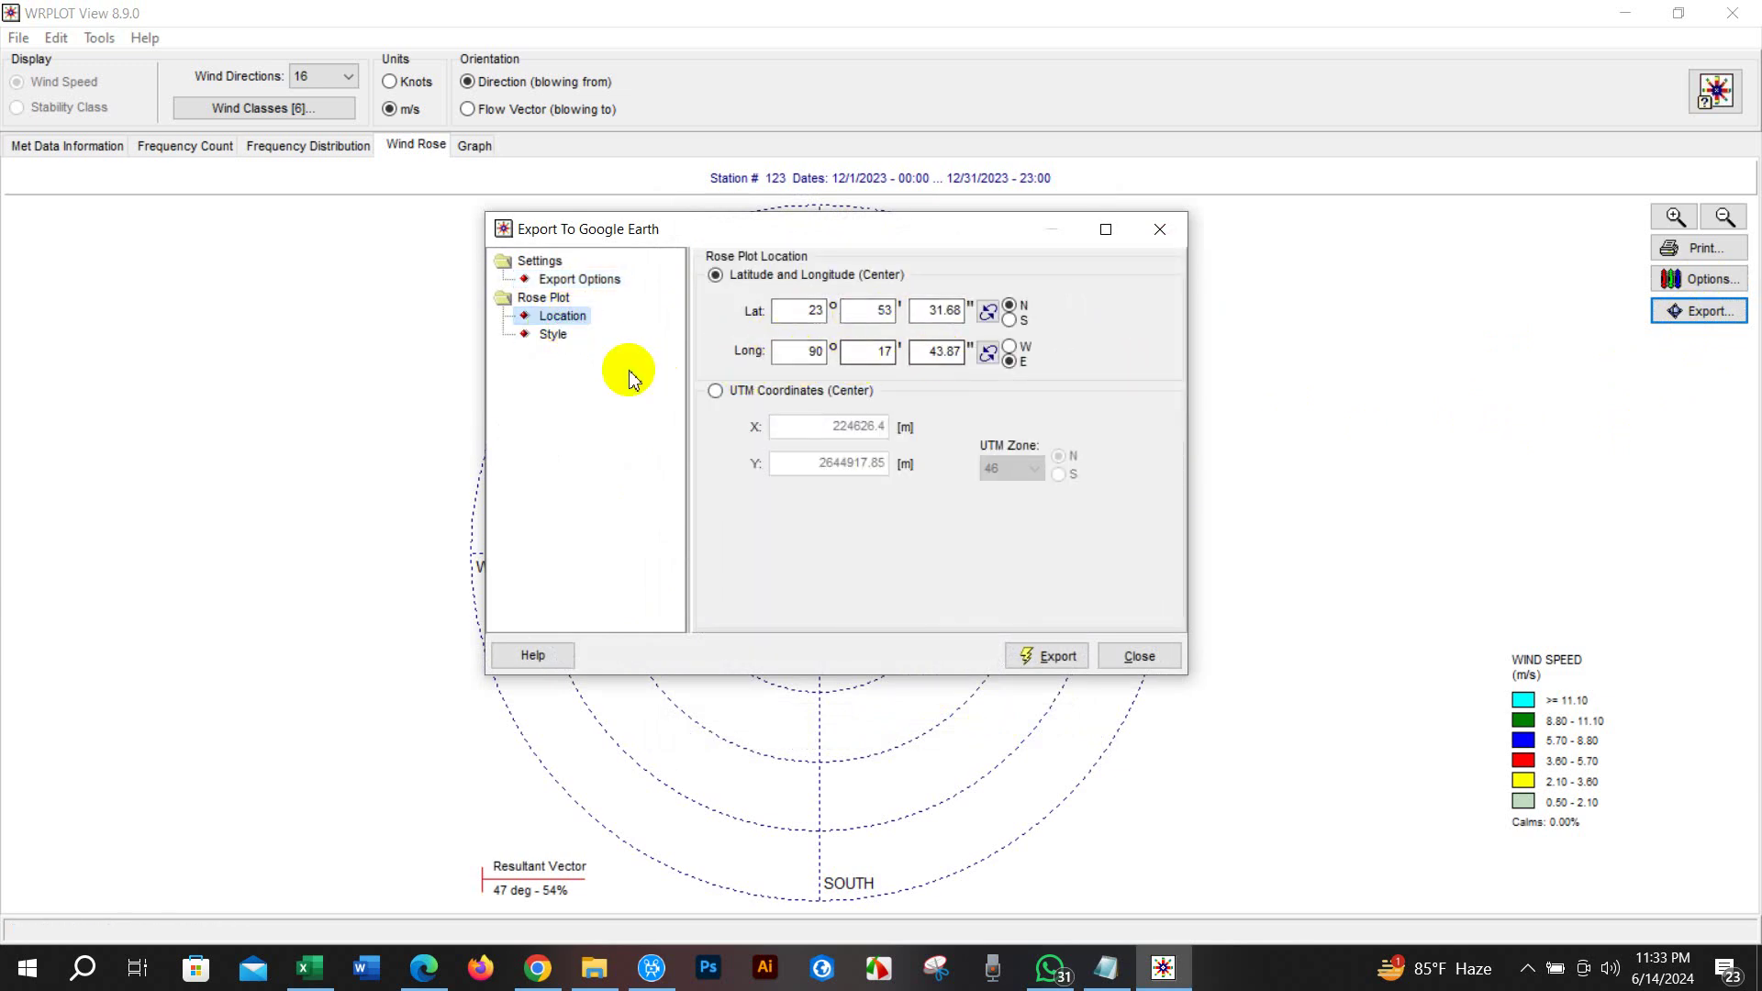
left_click(555, 336)
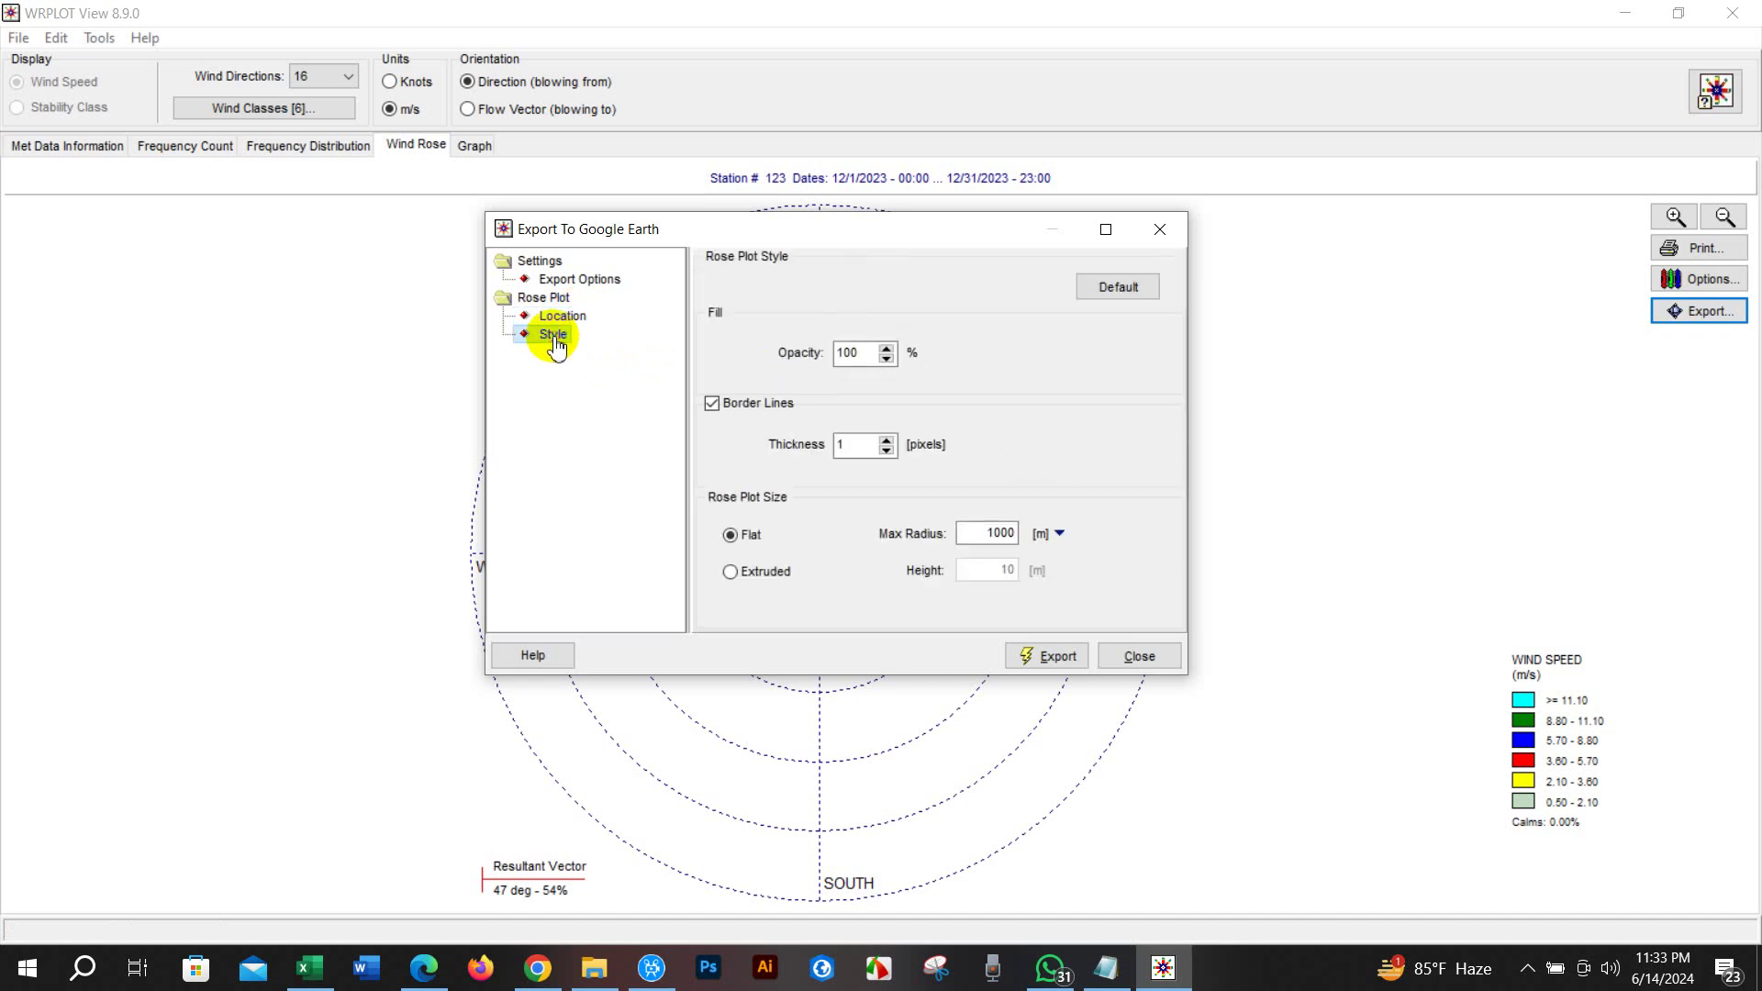
left_click(576, 280)
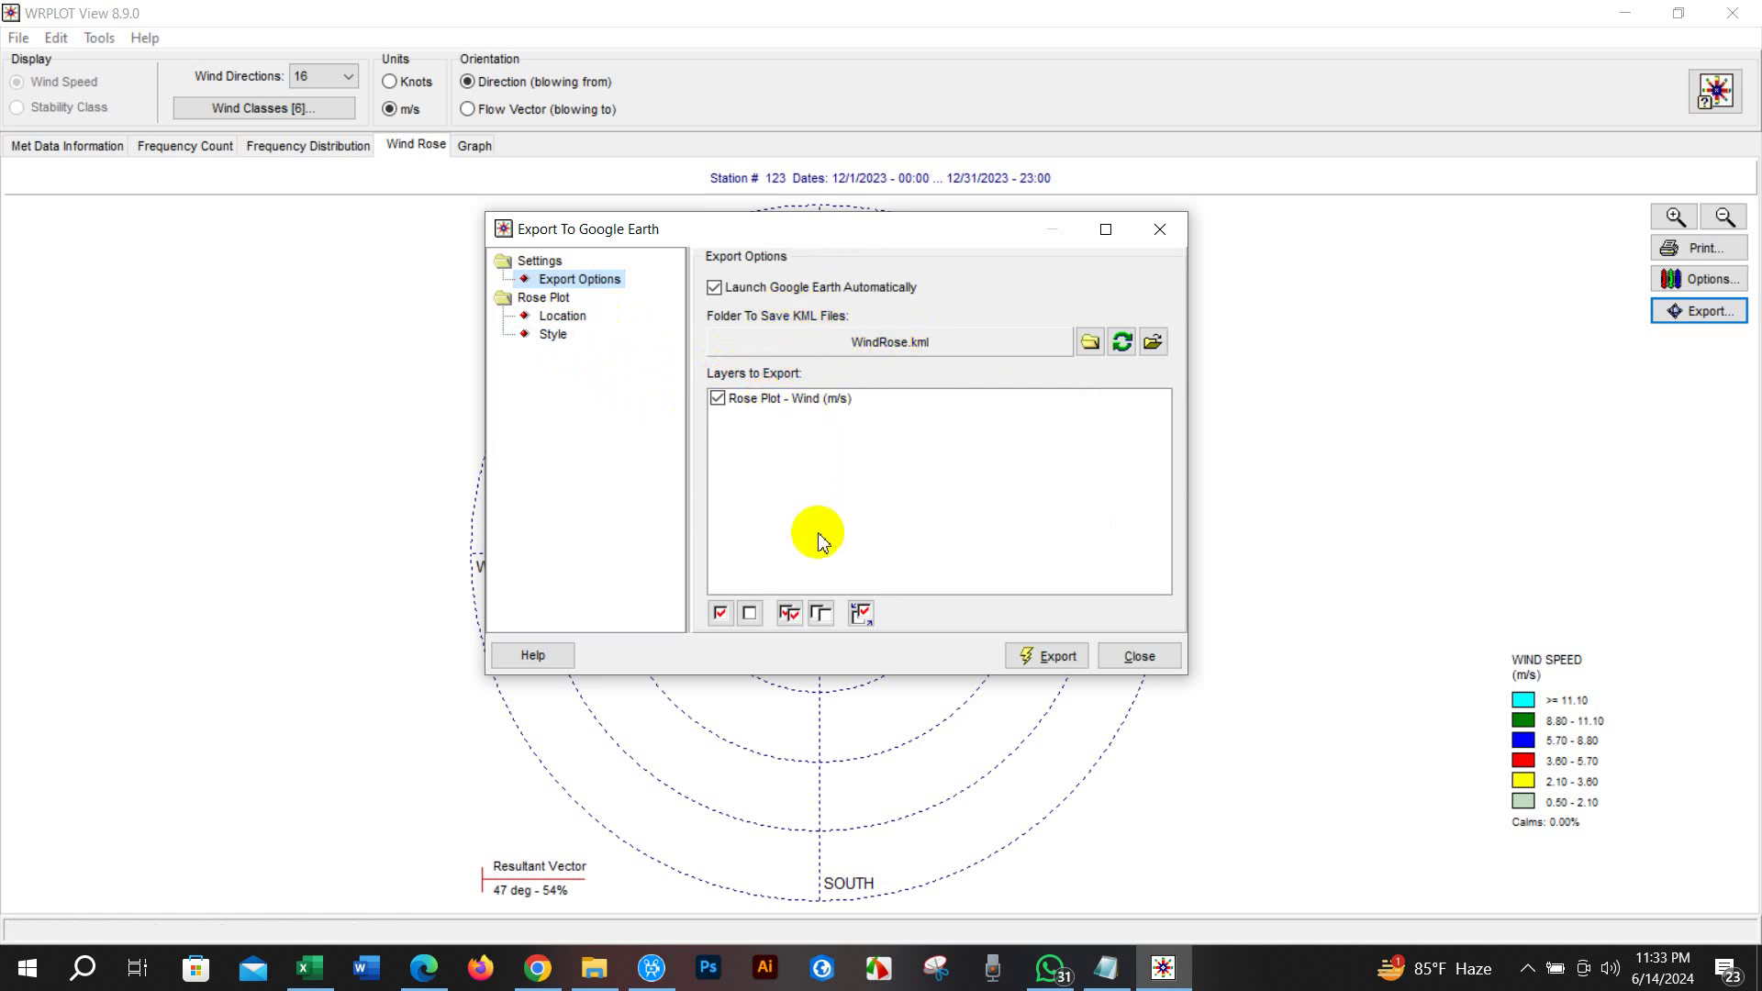
left_click(1063, 657)
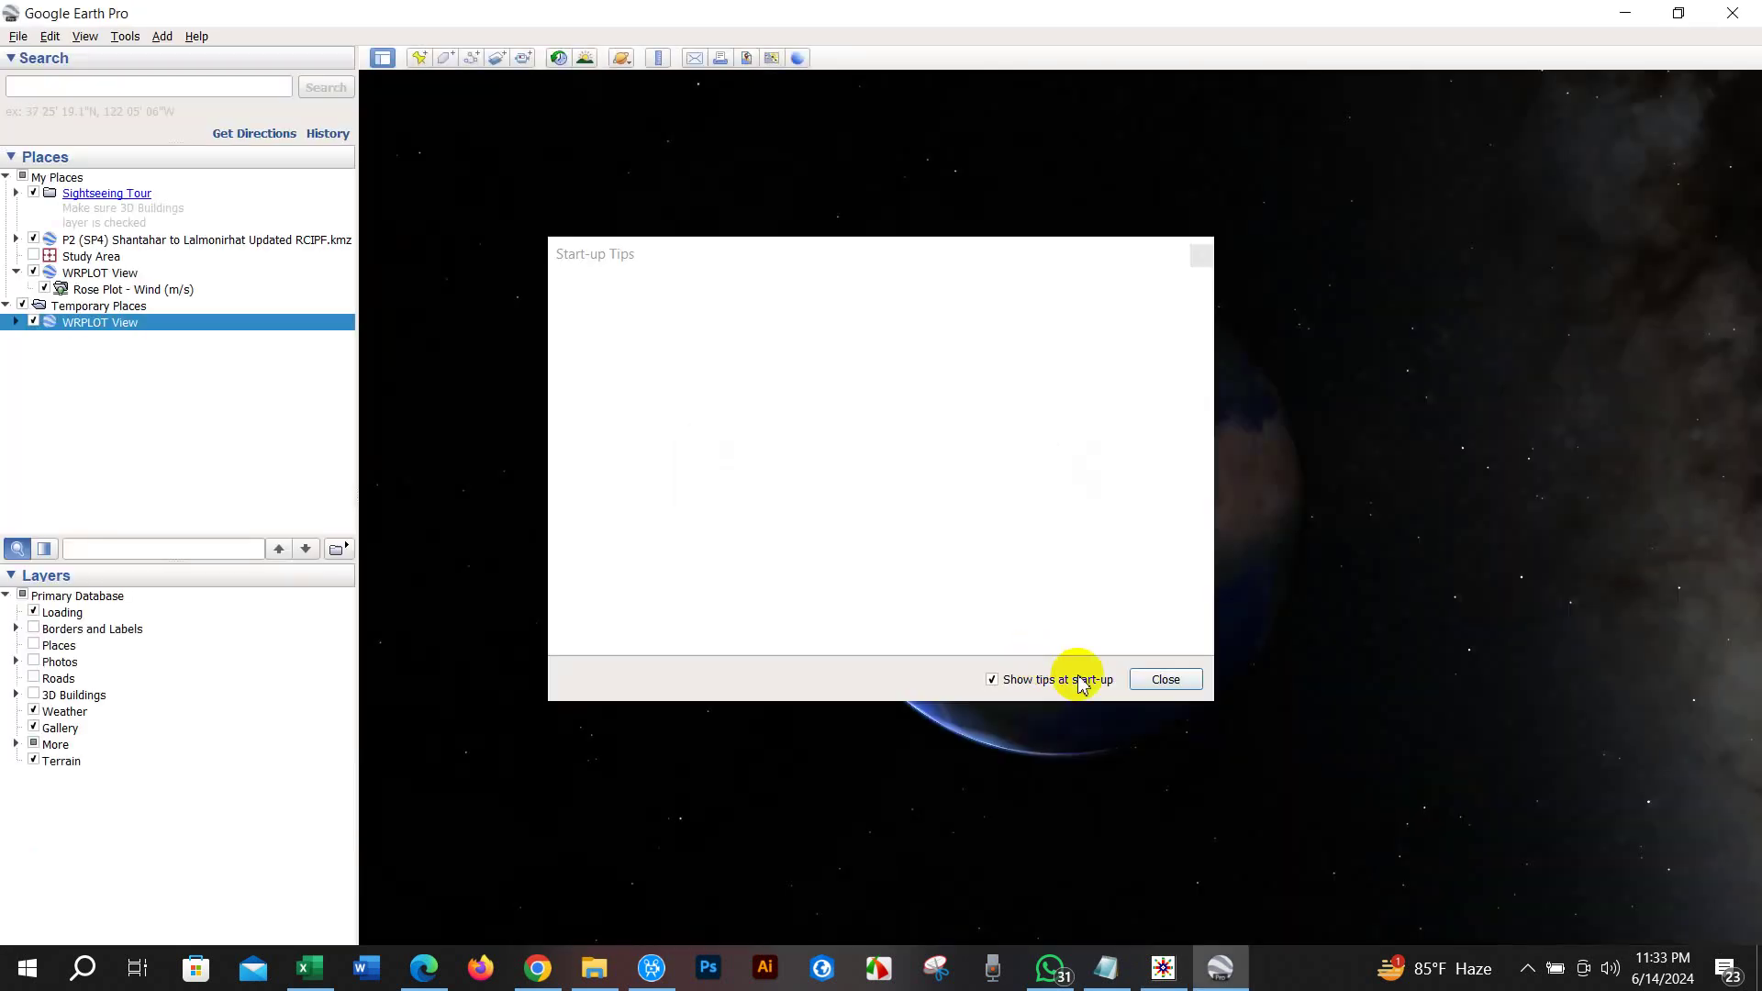
left_click(1159, 678)
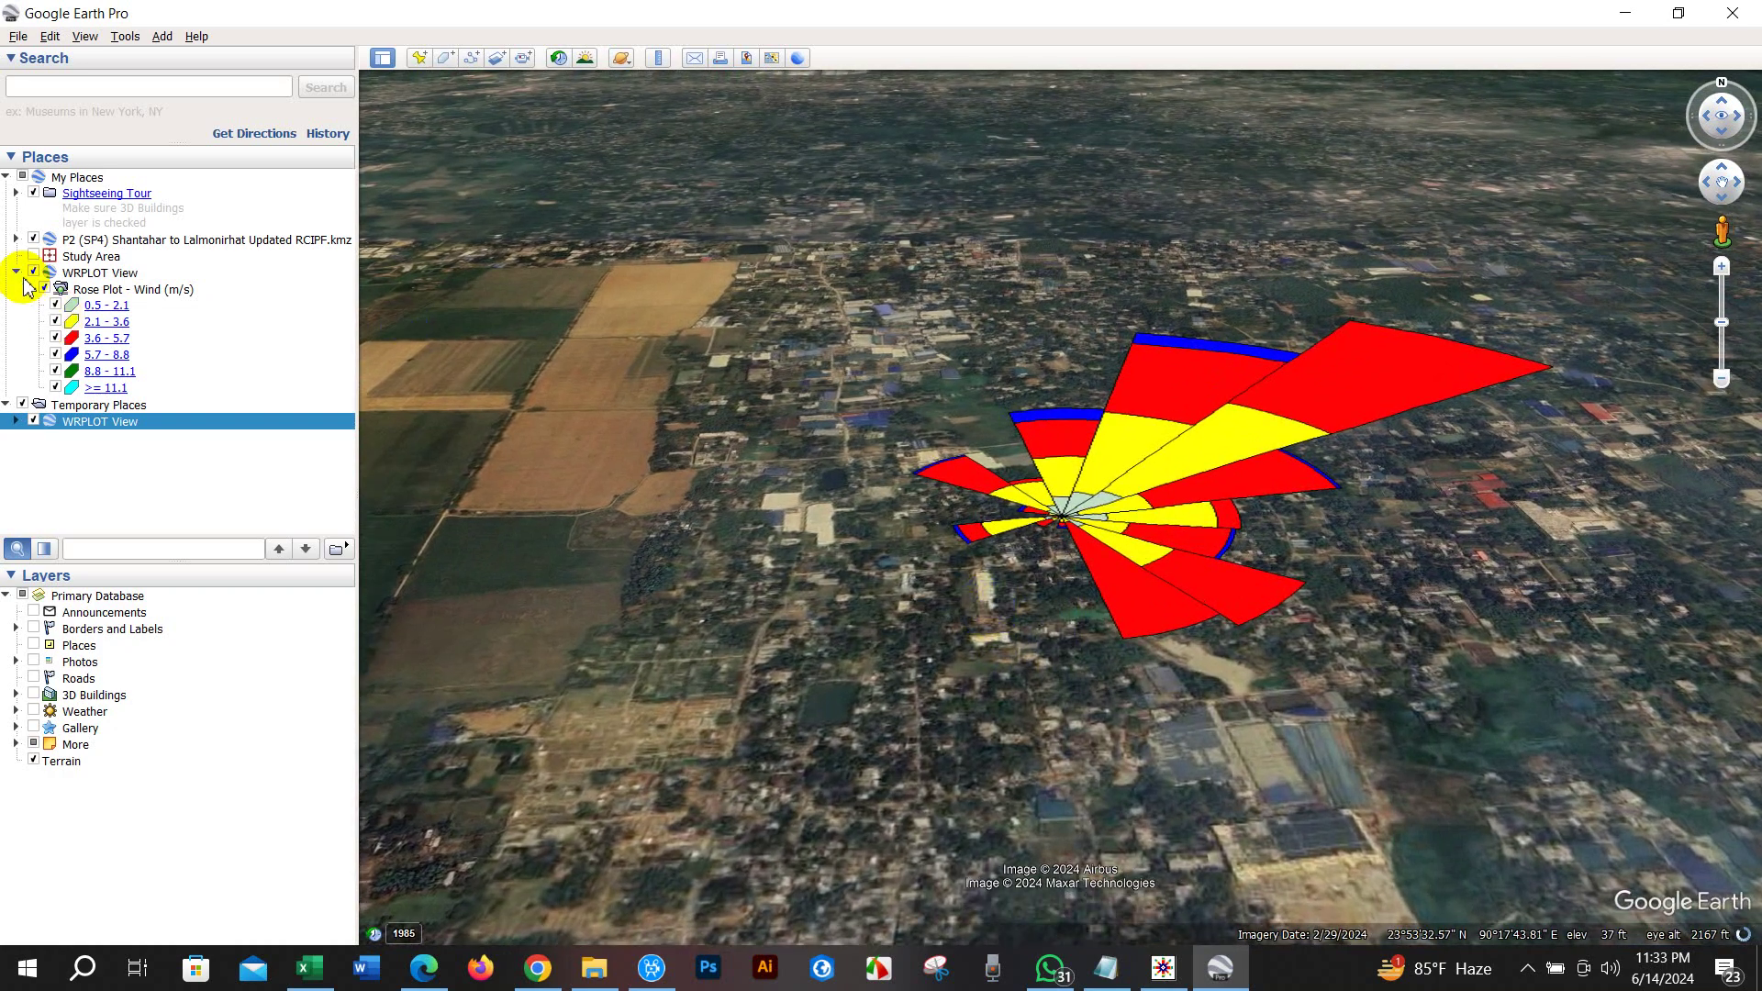
Hide the older WRPLOT View entry under My Places and expand and select the new one under Temporary Places
left_click(33, 274)
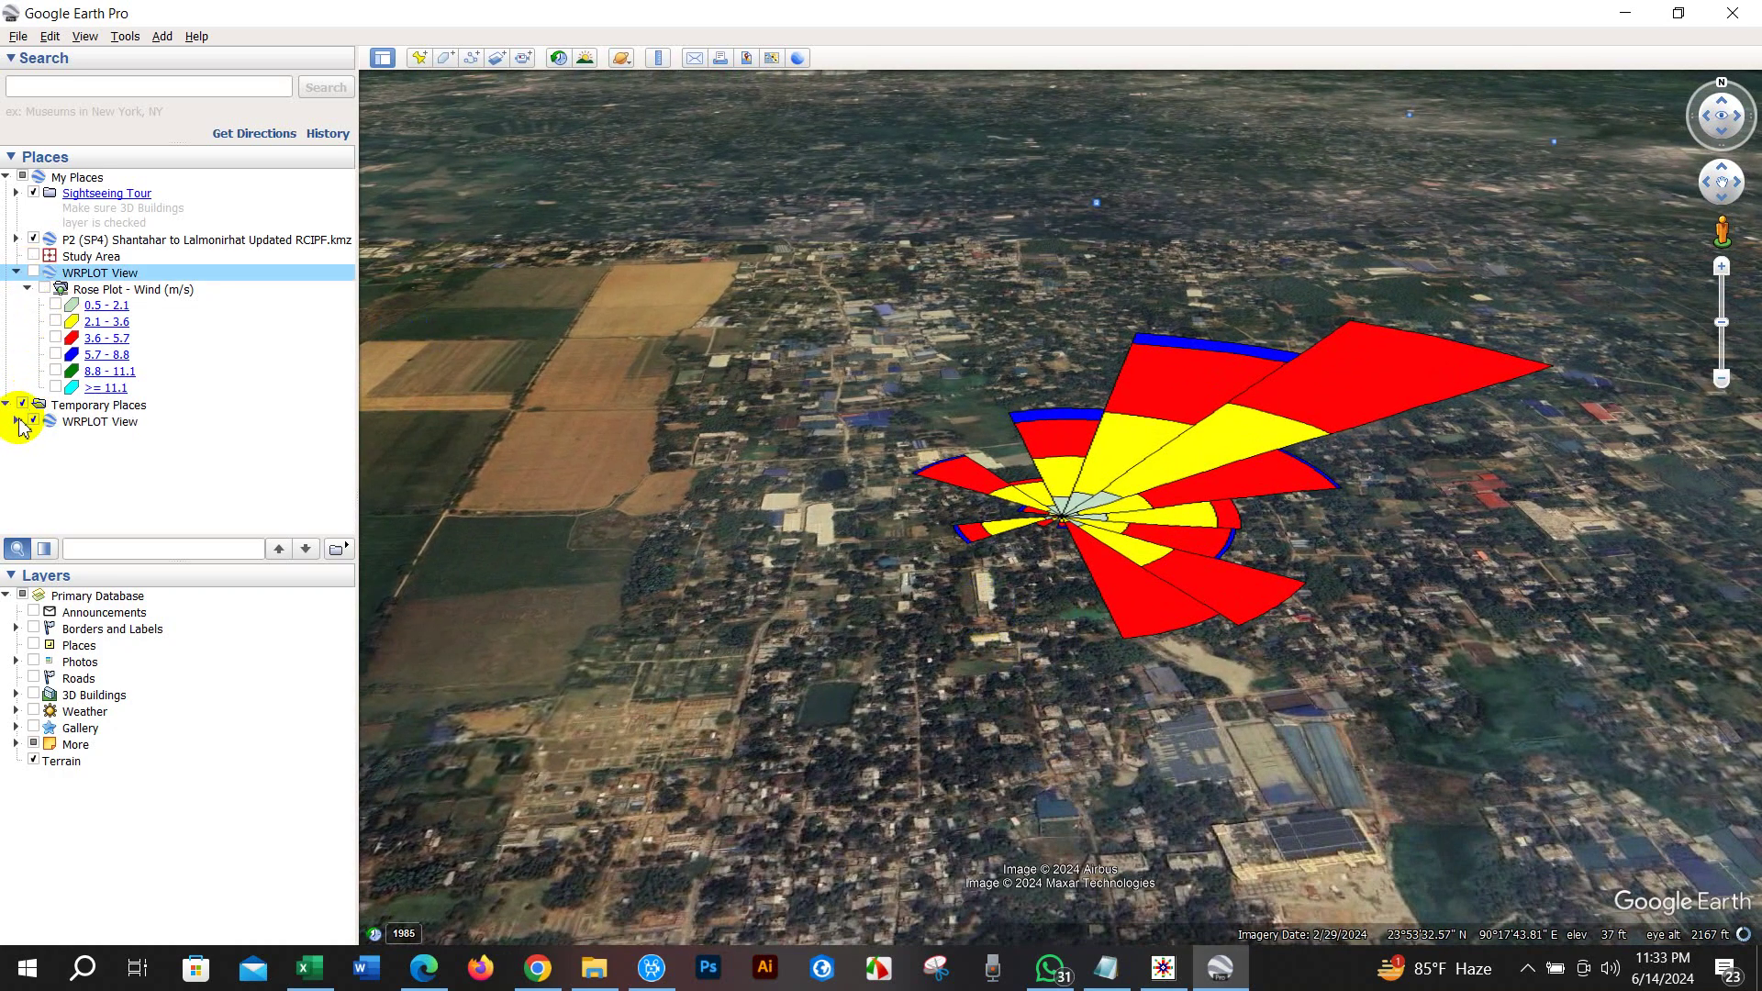
left_click(27, 439)
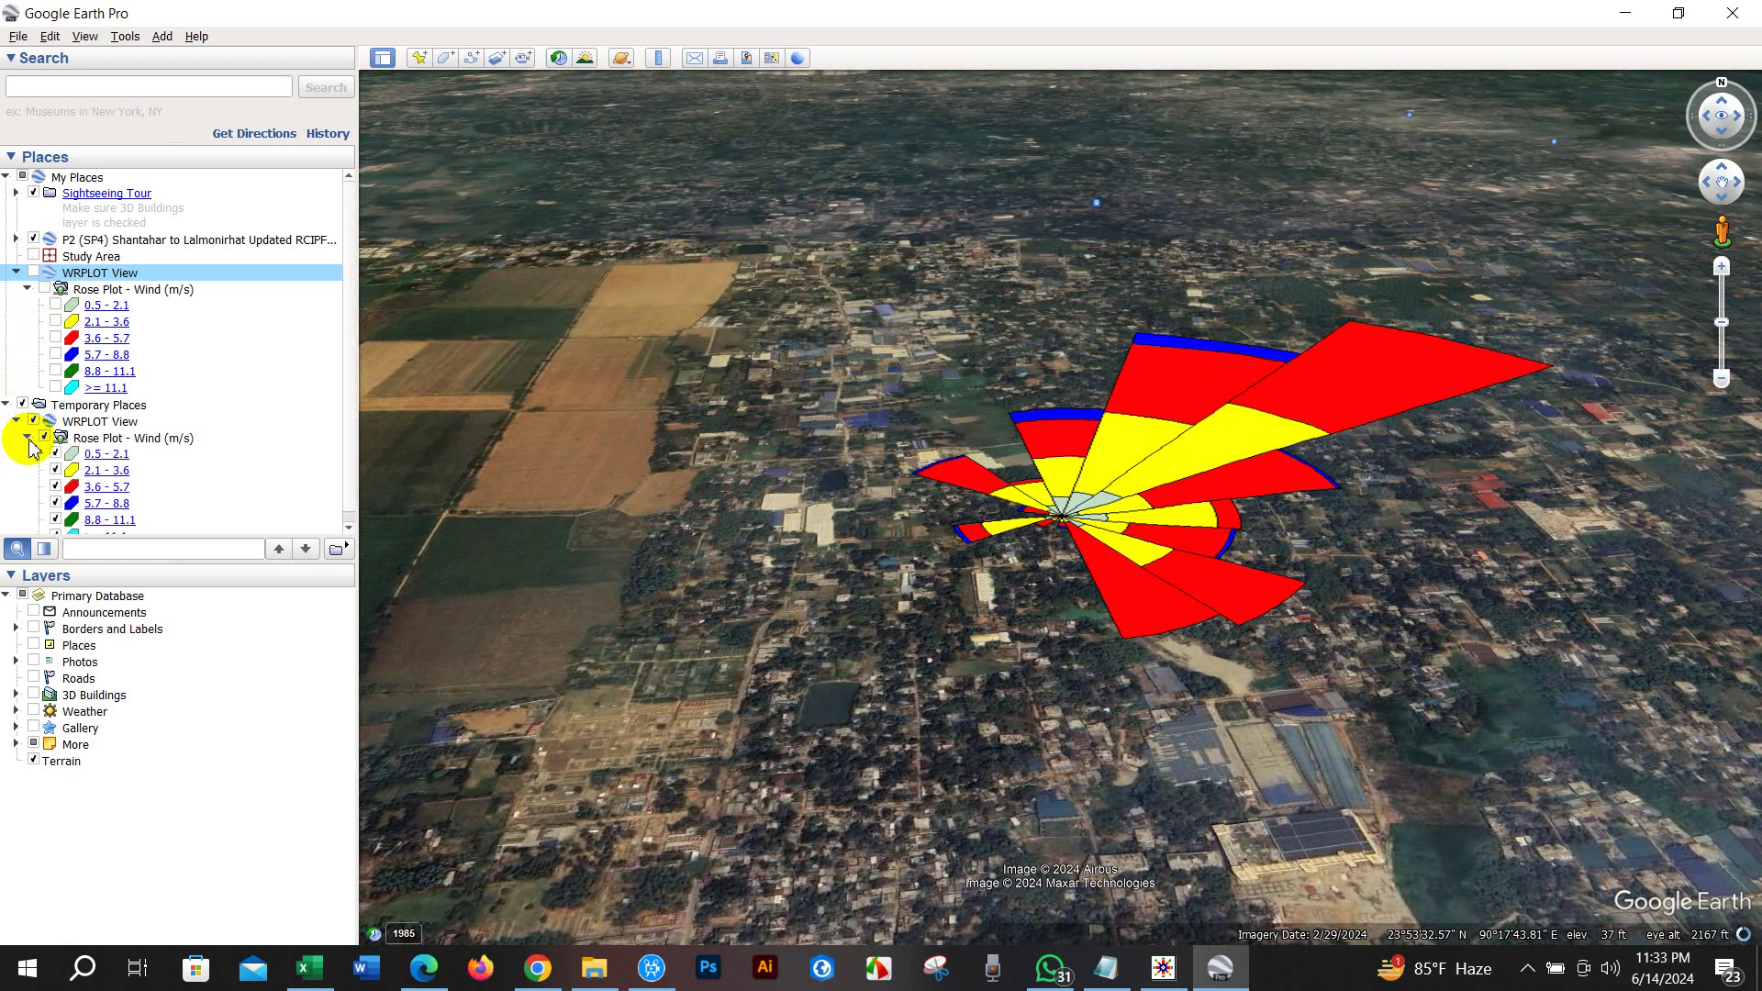
scroll(68, 488, "down", 1)
left_click(97, 411)
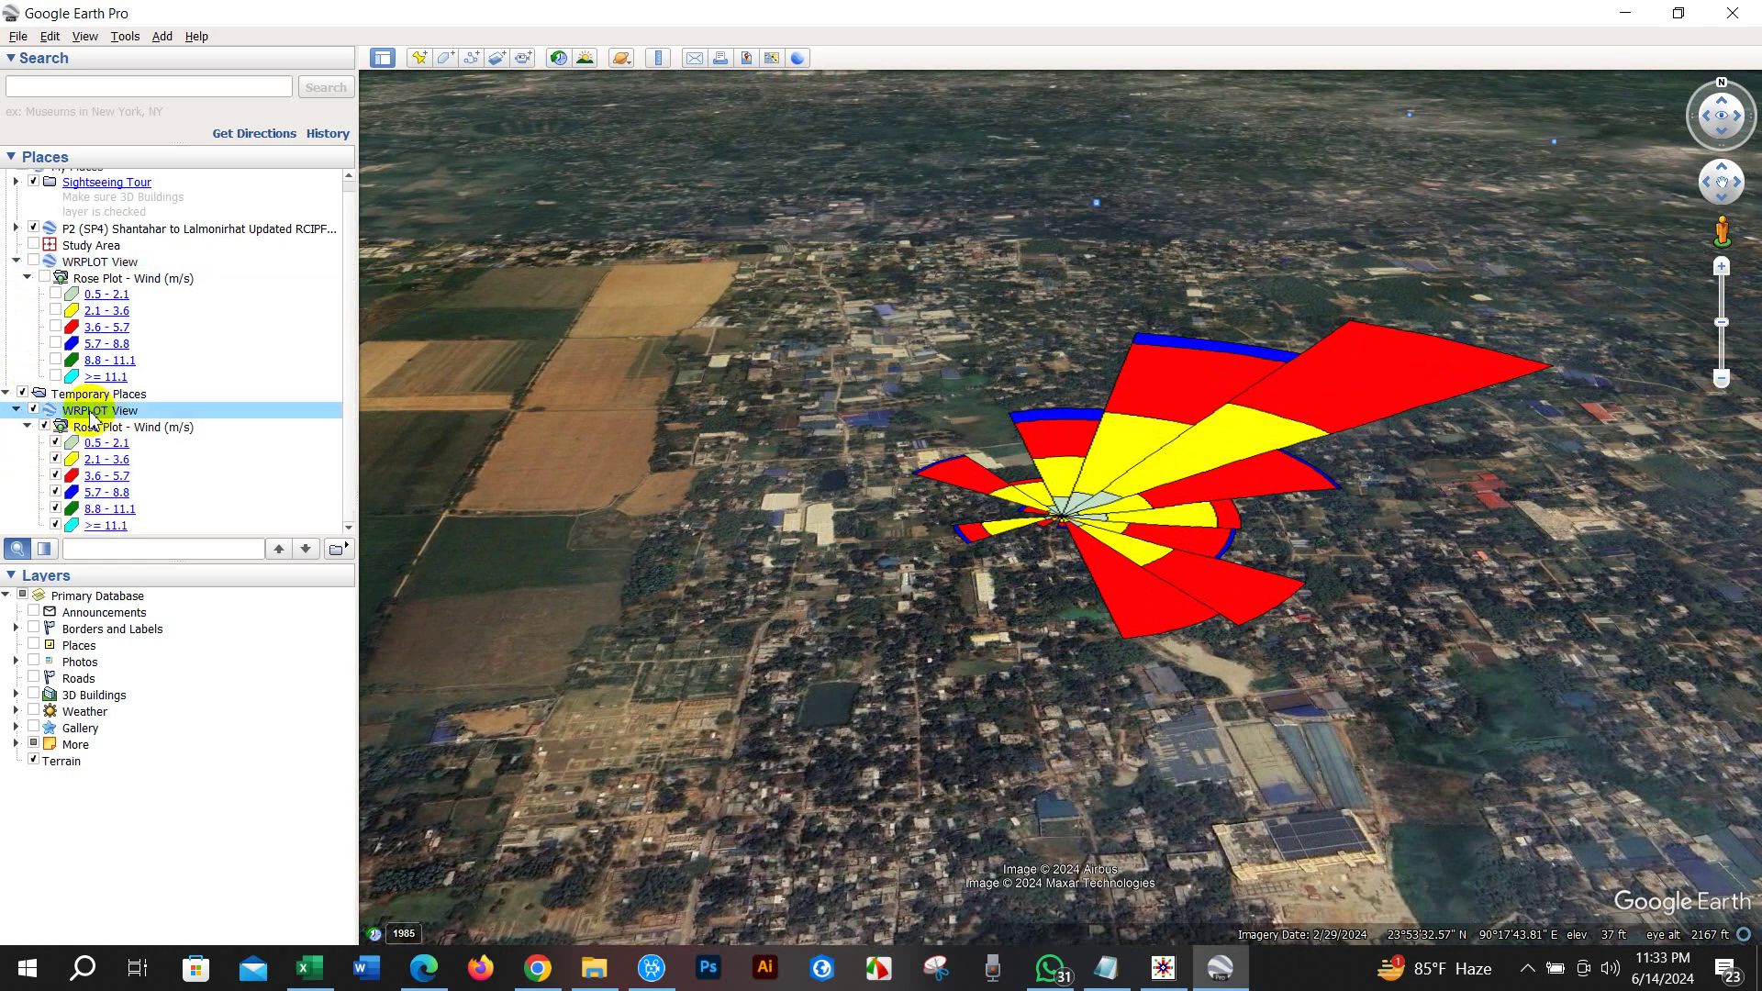
Examine the exported wind rose on the satellite map from directly above
left_click_drag(1004, 466, 838, 452)
mouse_move(1120, 601)
left_mouse_down()
mouse_move(1120, 692)
mouse_move(1109, 539)
mouse_move(1132, 649)
mouse_move(1062, 657)
mouse_move(1070, 590)
mouse_move(1153, 598)
left_mouse_up()
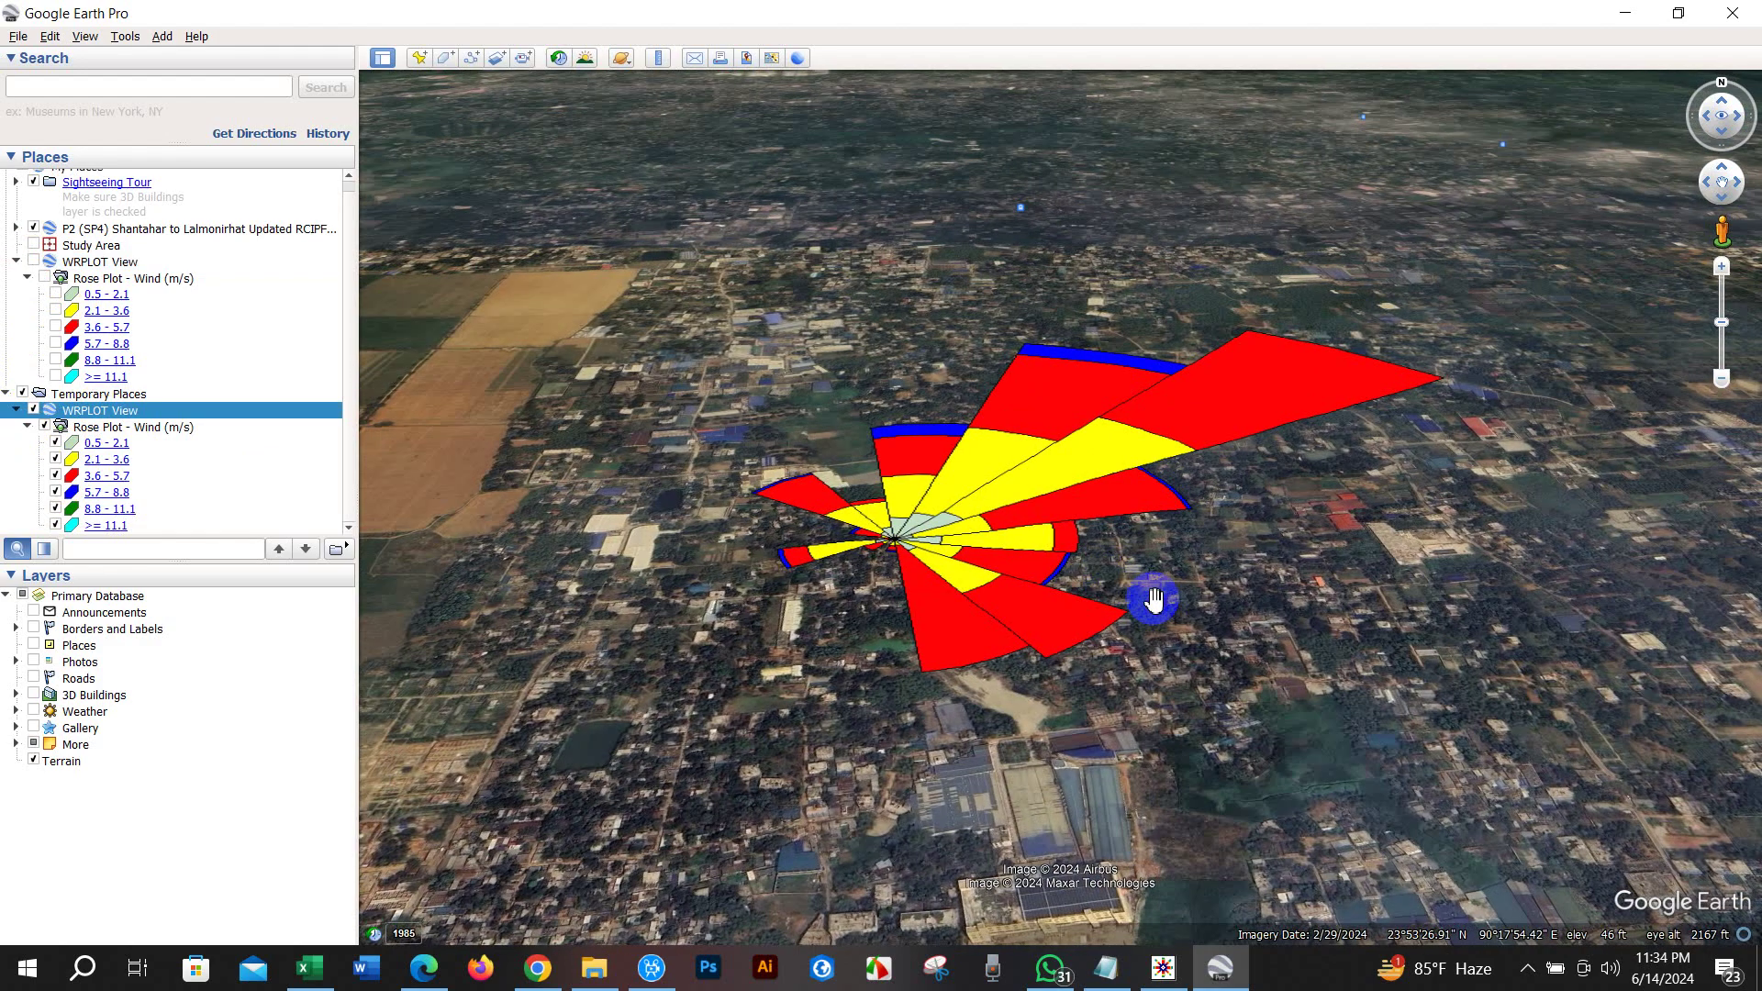
key("u")
scroll(1154, 599, "down", 3)
left_click_drag(1153, 598, 1101, 692)
scroll(1070, 672, "down", 3)
scroll(1058, 625, "up", 4)
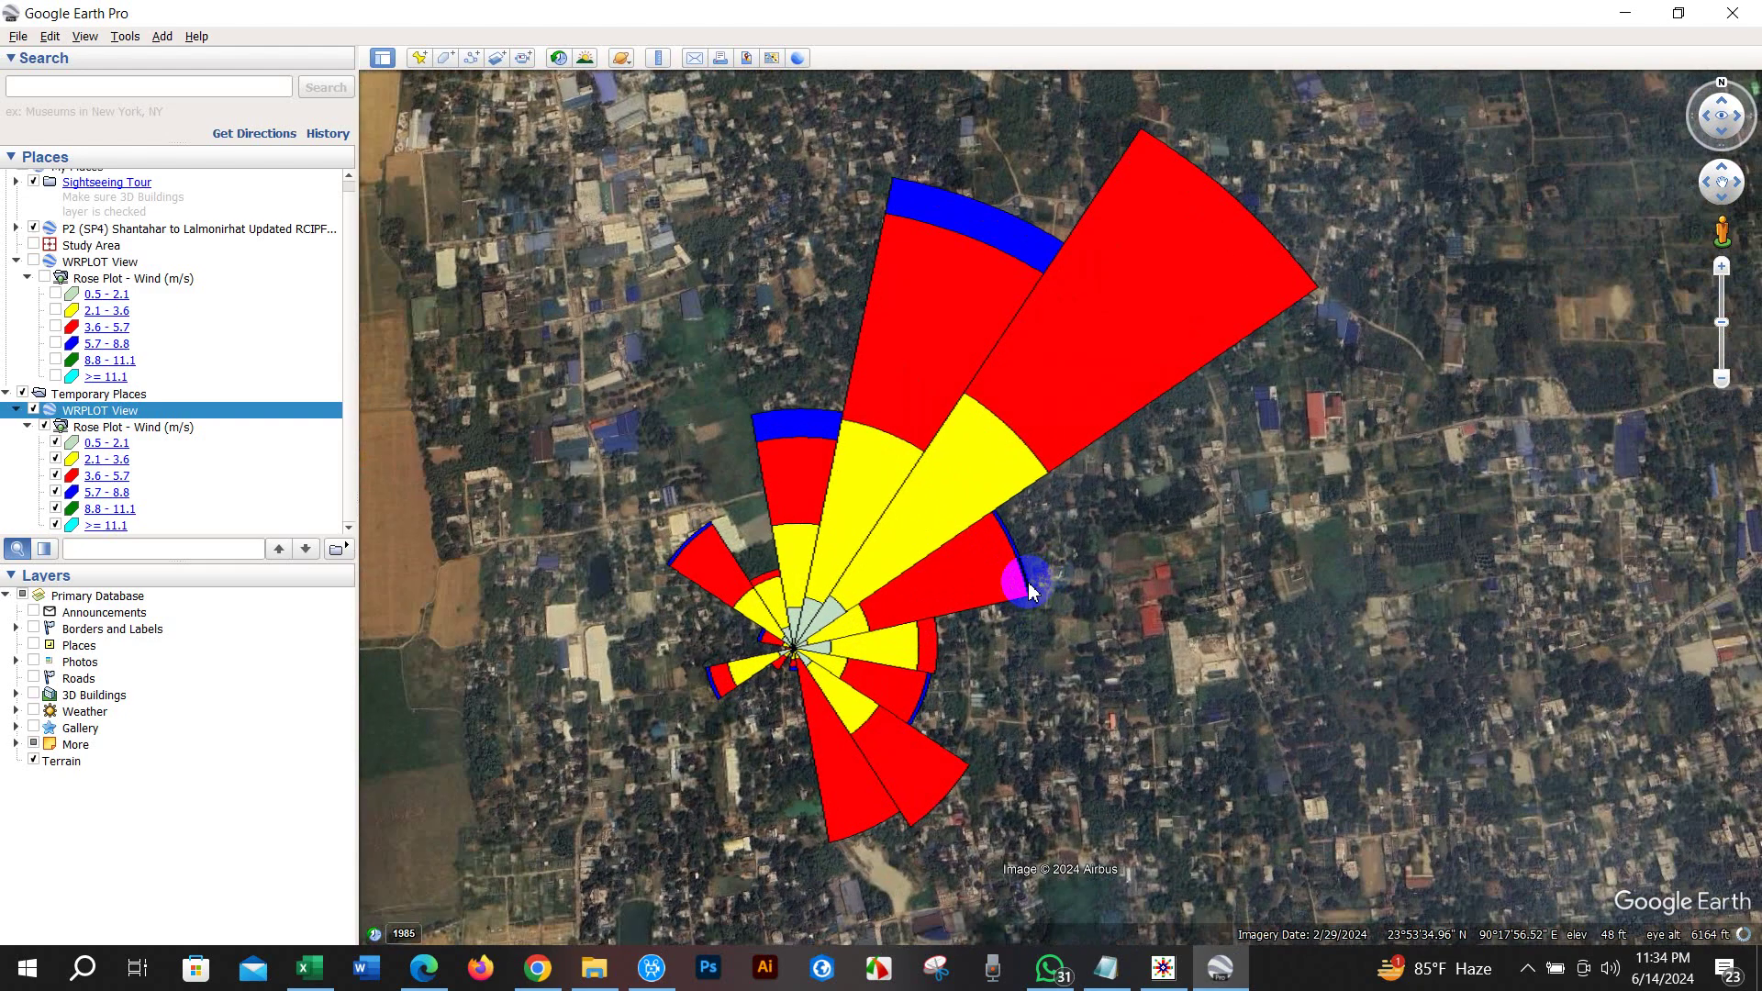
left_click_drag(1025, 605, 1084, 595)
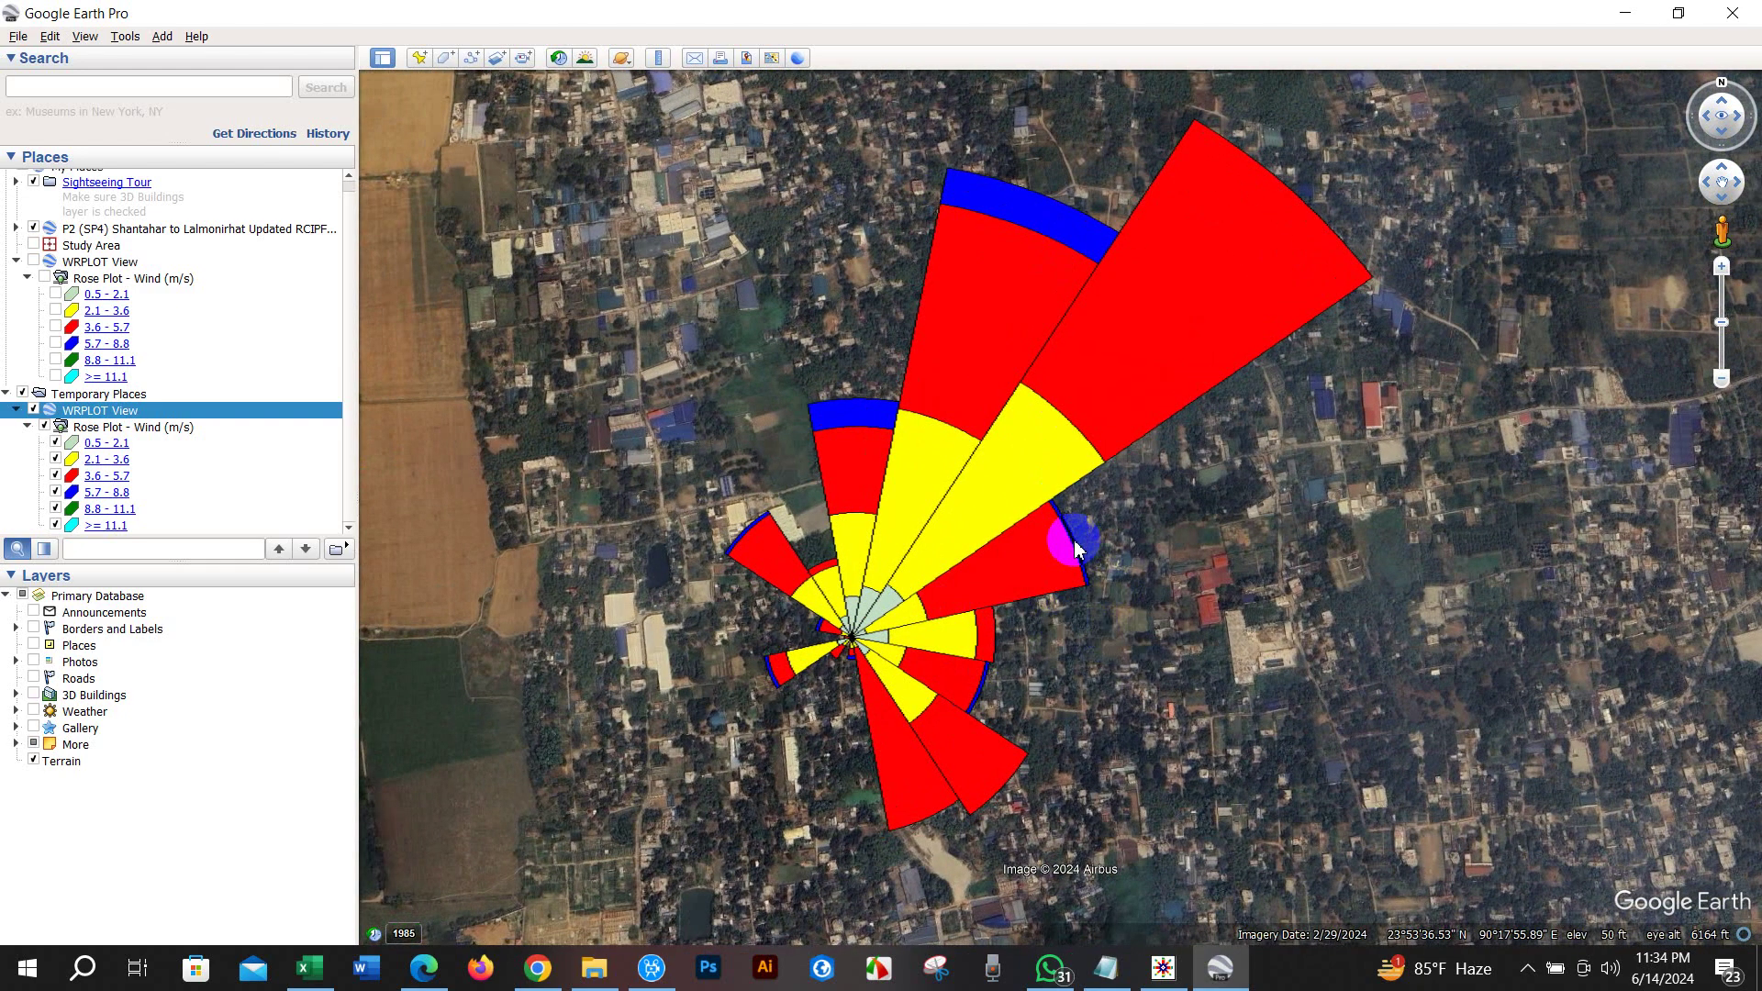
Display the place labels around the wind rose and turn them off again
left_click(33, 645)
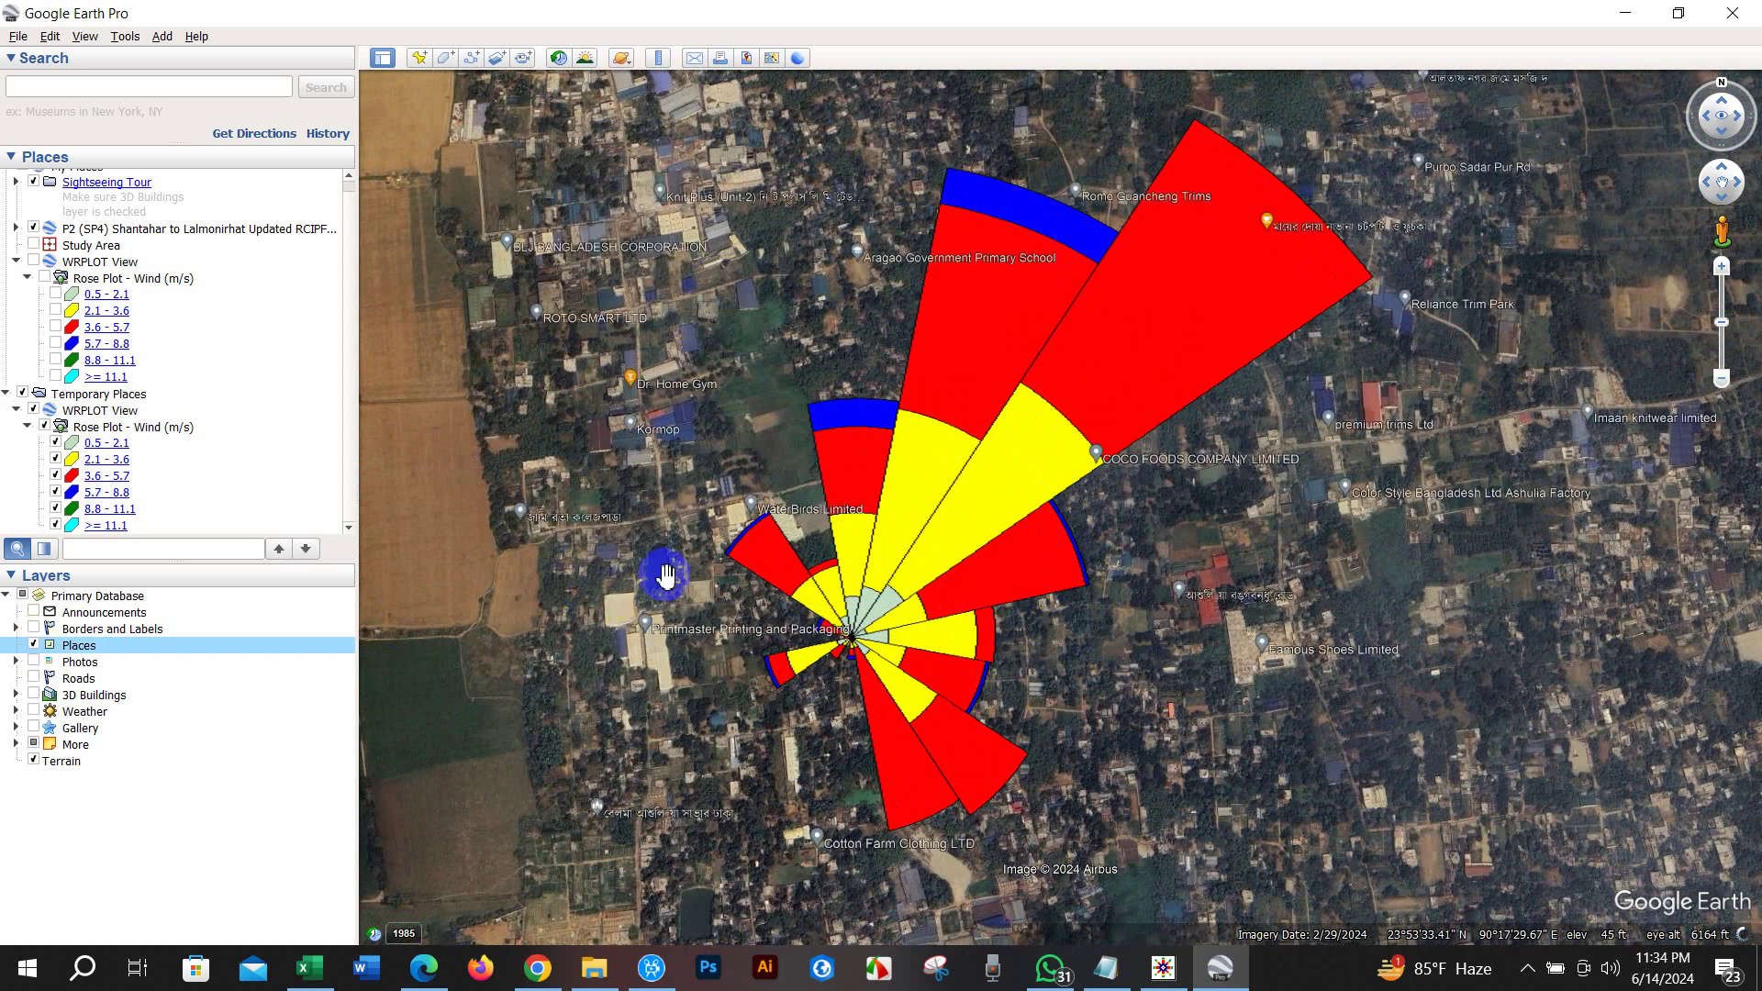
left_click(33, 646)
scroll(1105, 596, "down", 3)
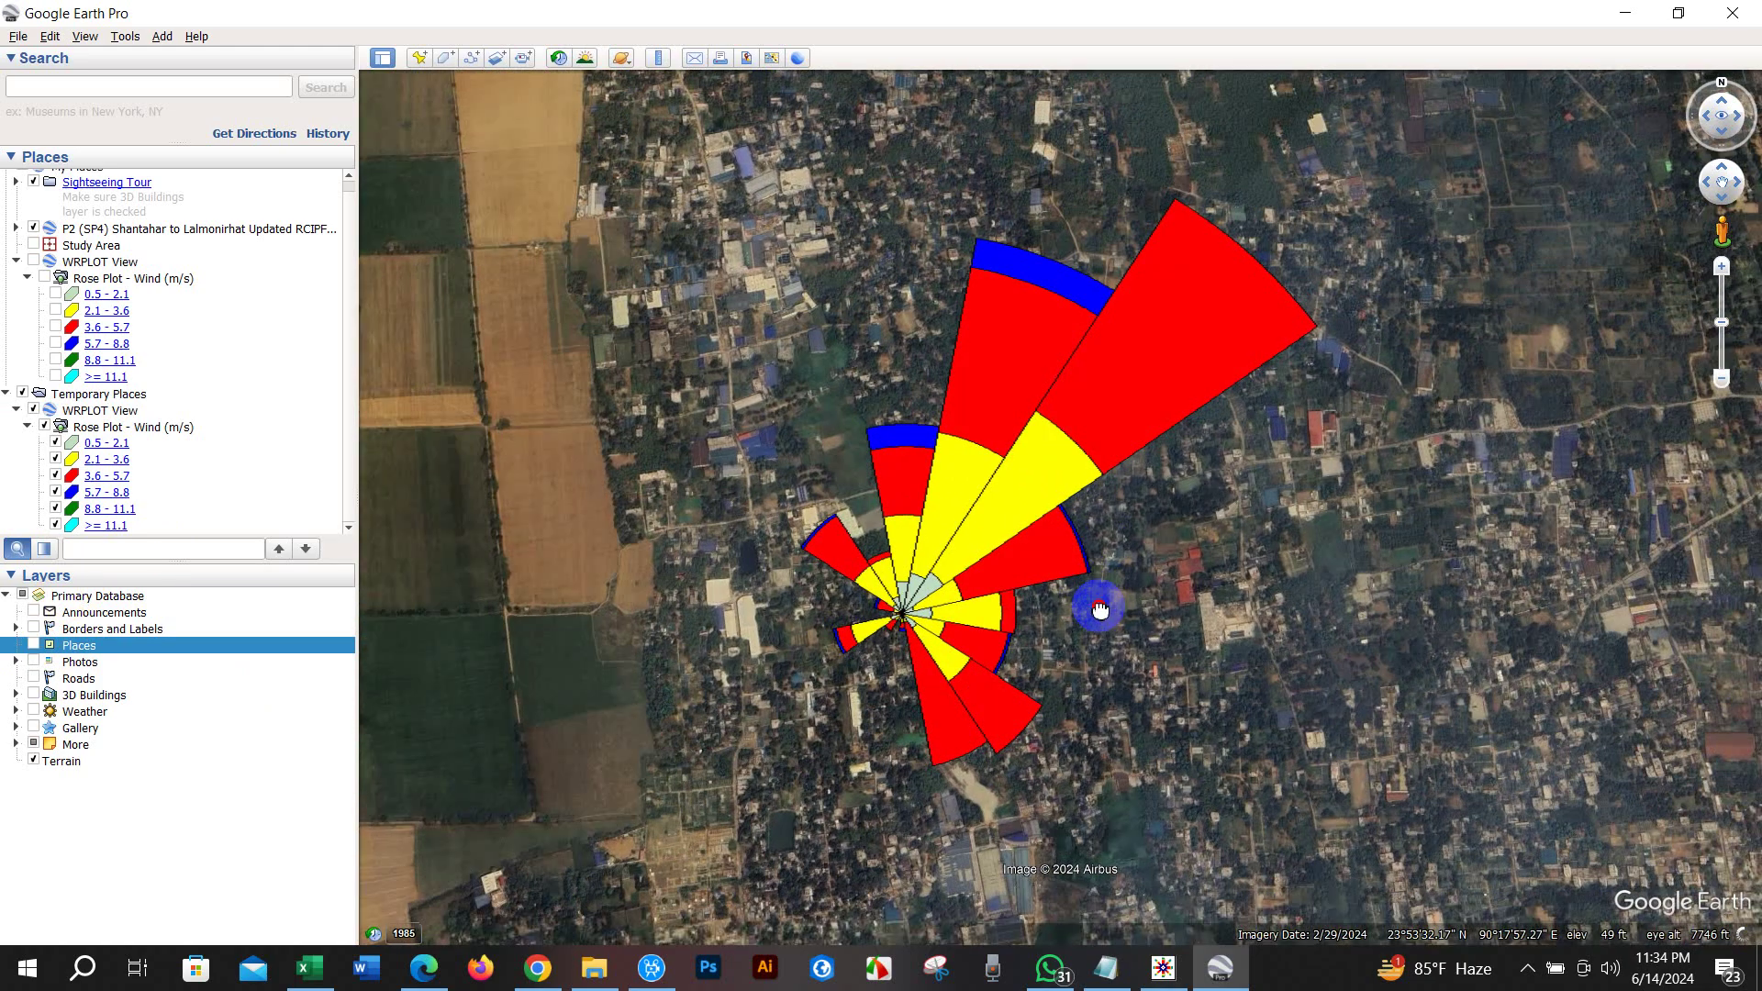
scroll(1101, 609, "down", 5)
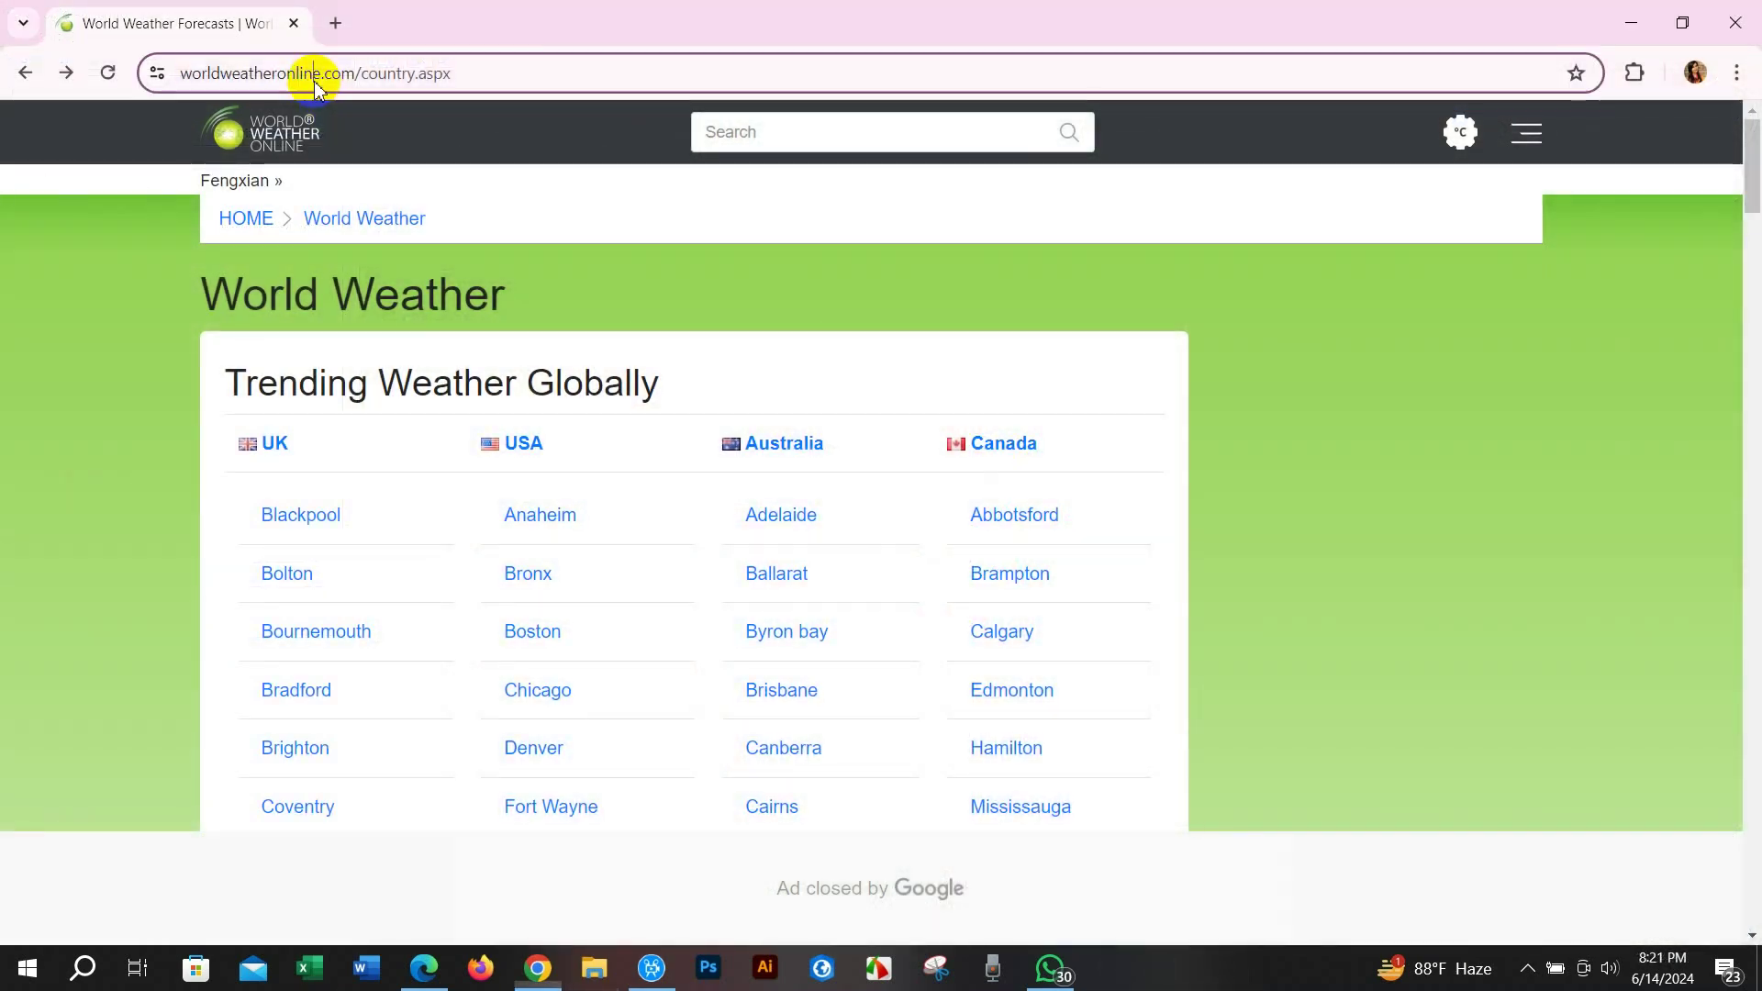
Switch to Chrome and copy the web address of the World Weather Online country page
left_click(312, 75)
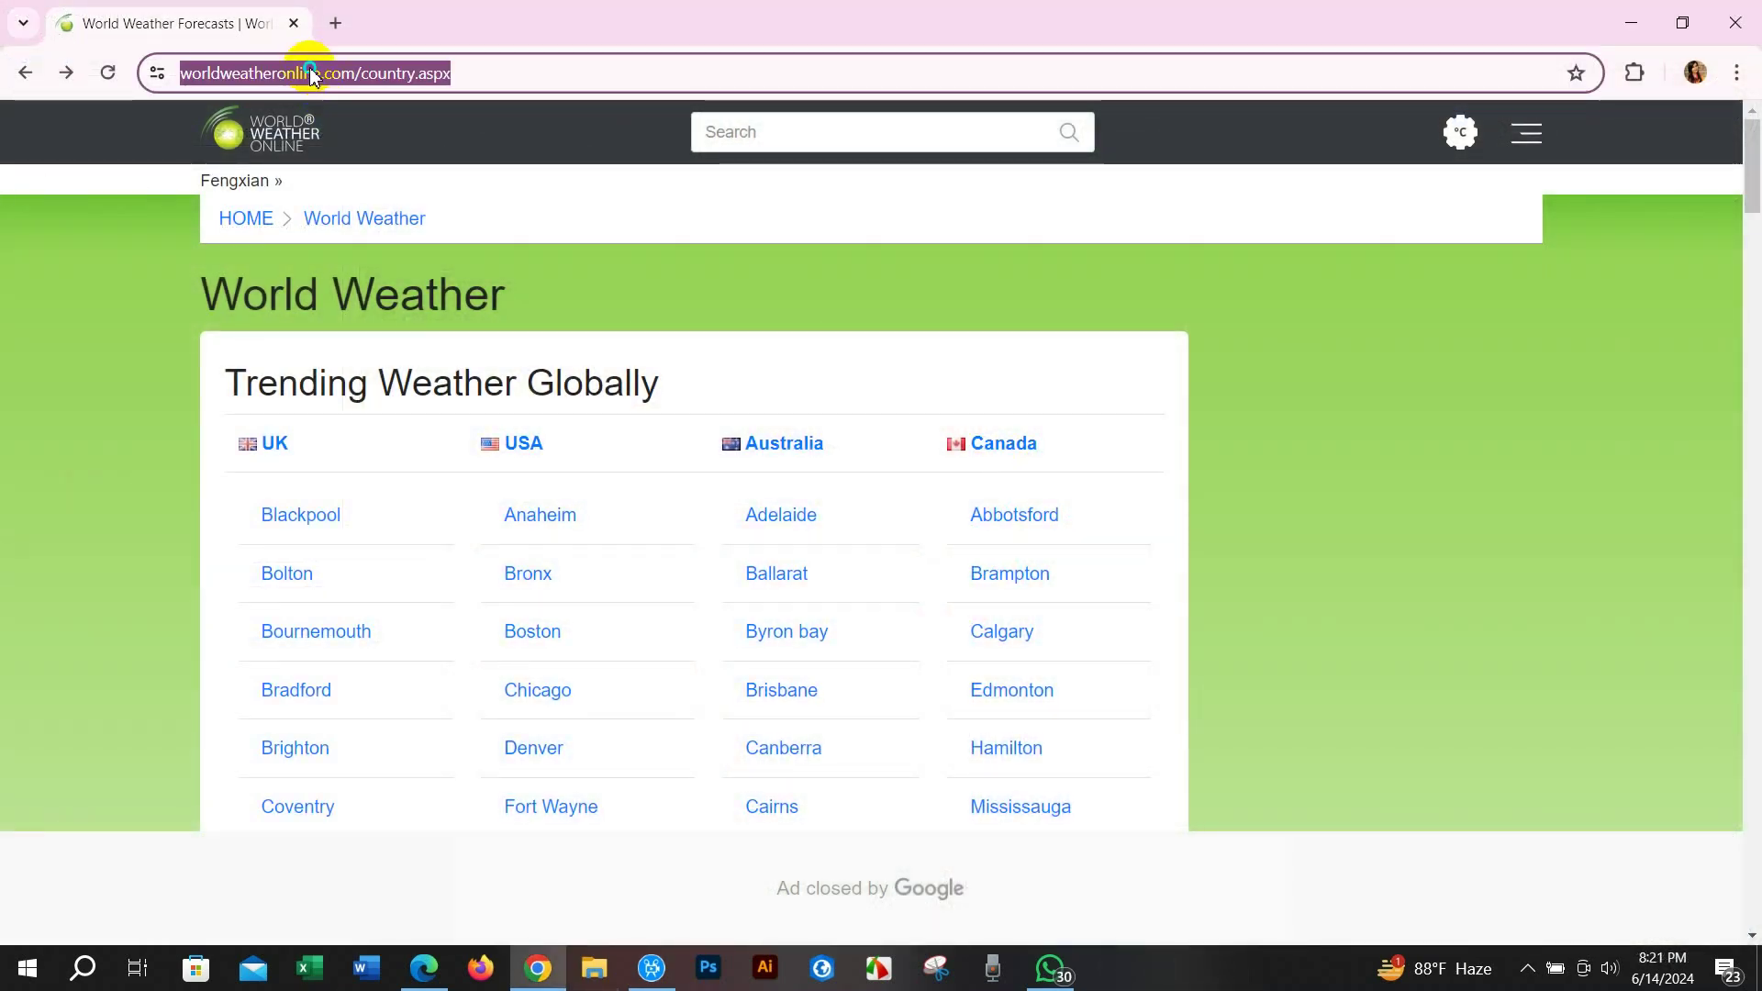
right_click(312, 75)
left_click(373, 275)
left_click(137, 314)
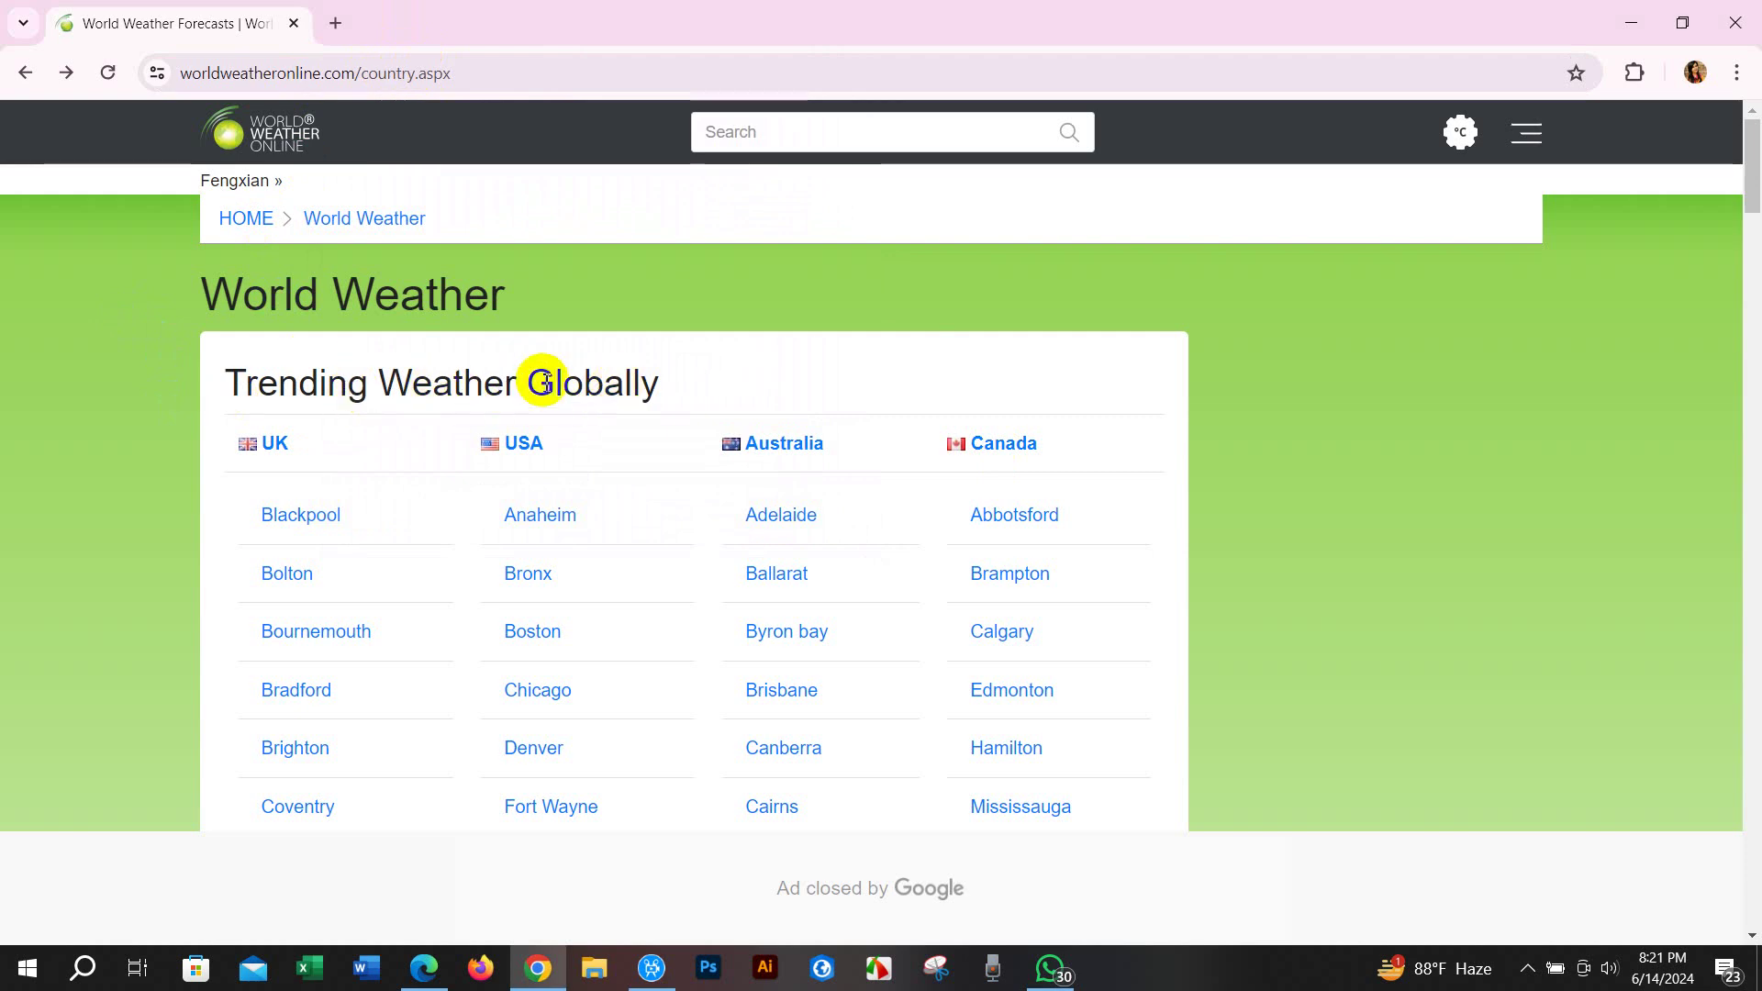
Look through the trending cities, location map and country list, and open the Bangladesh weather page
scroll(303, 358, "down", 2)
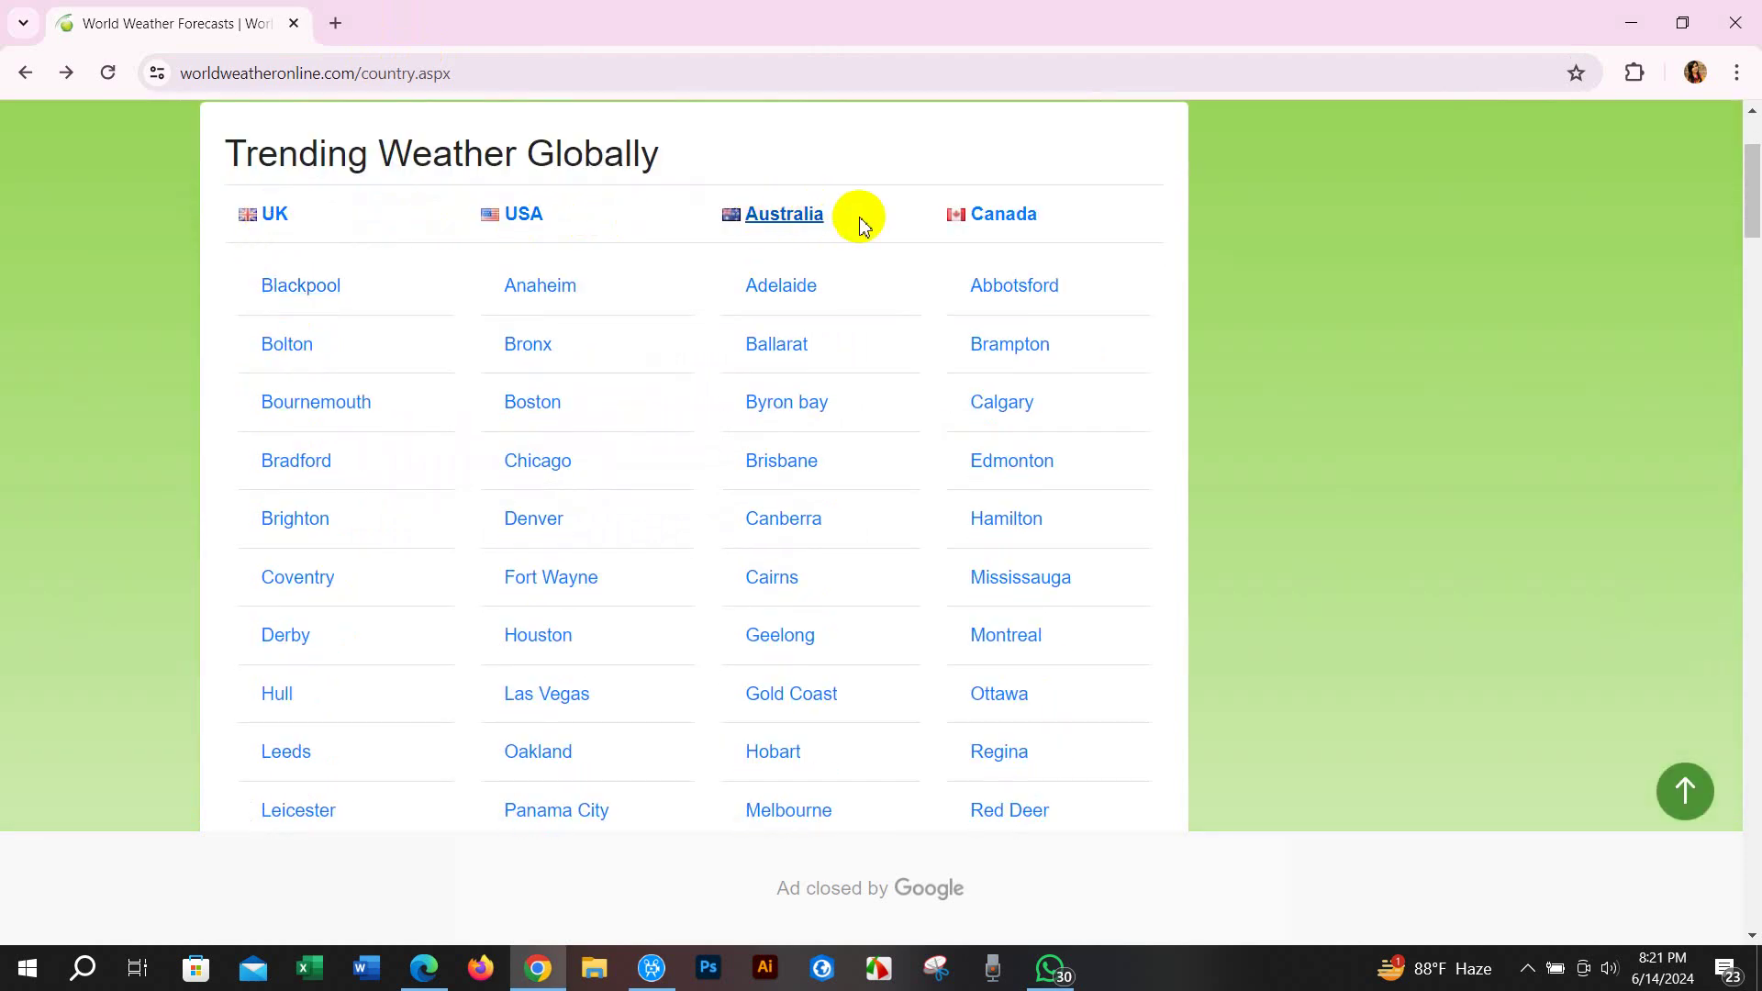
scroll(471, 303, "down", 2)
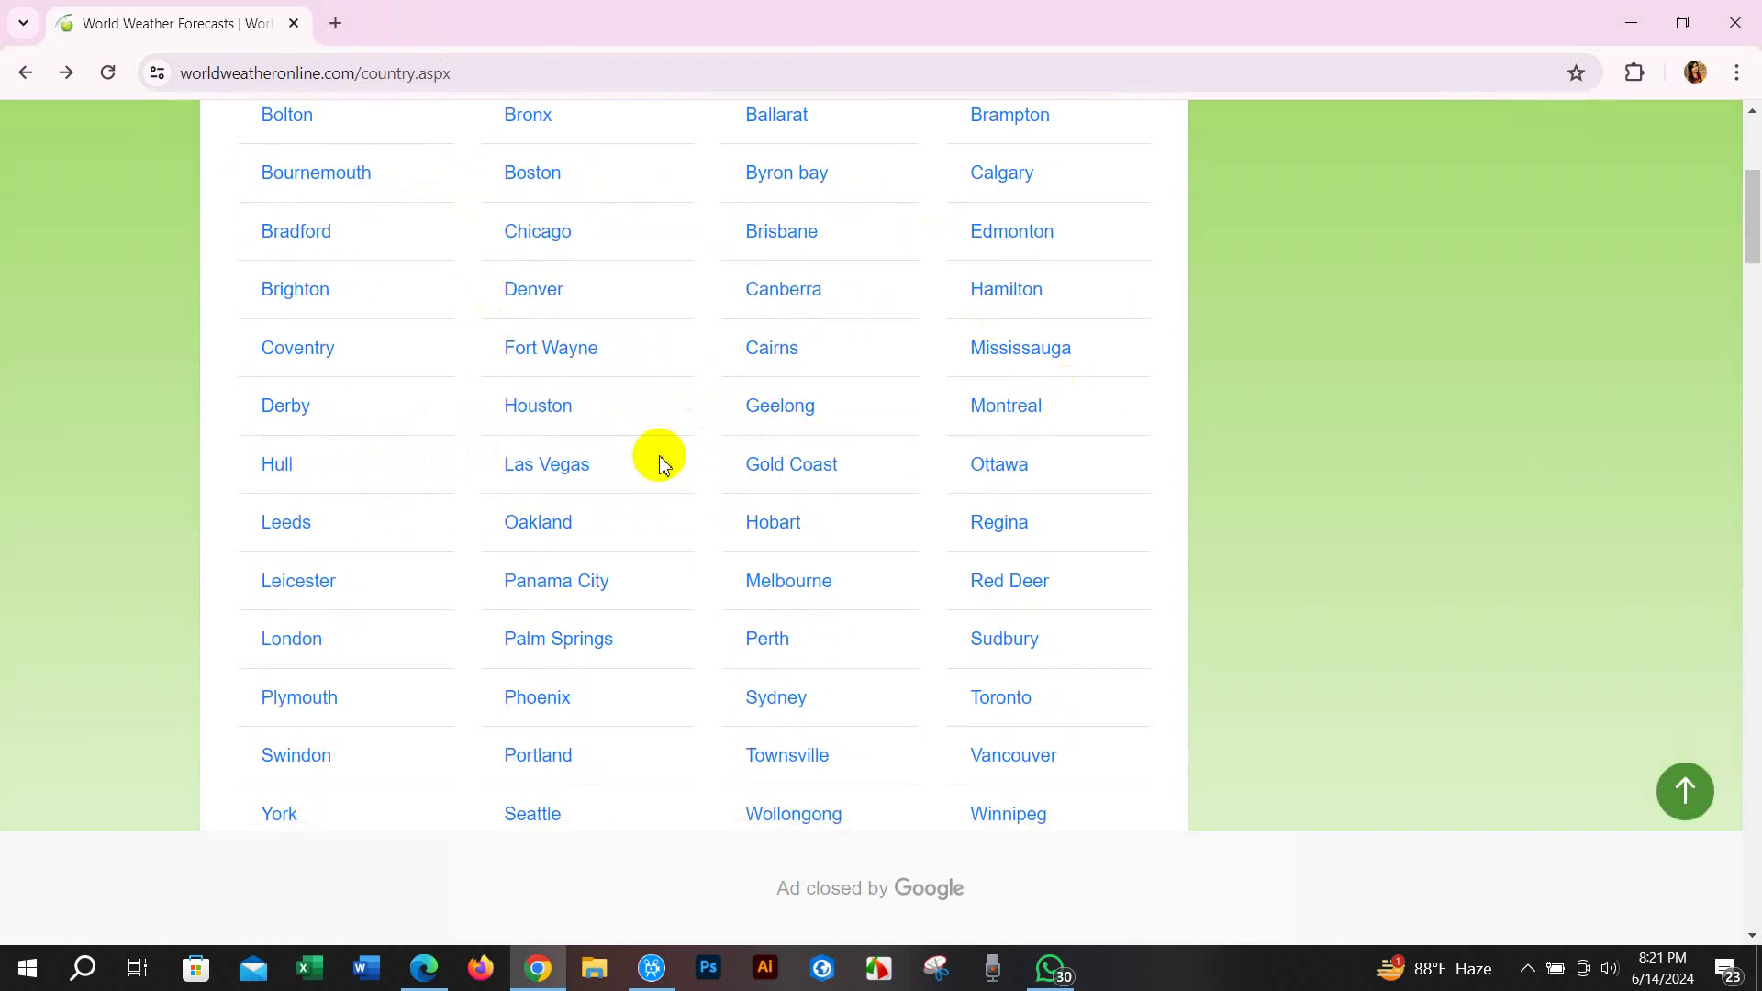
scroll(659, 459, "down", 6)
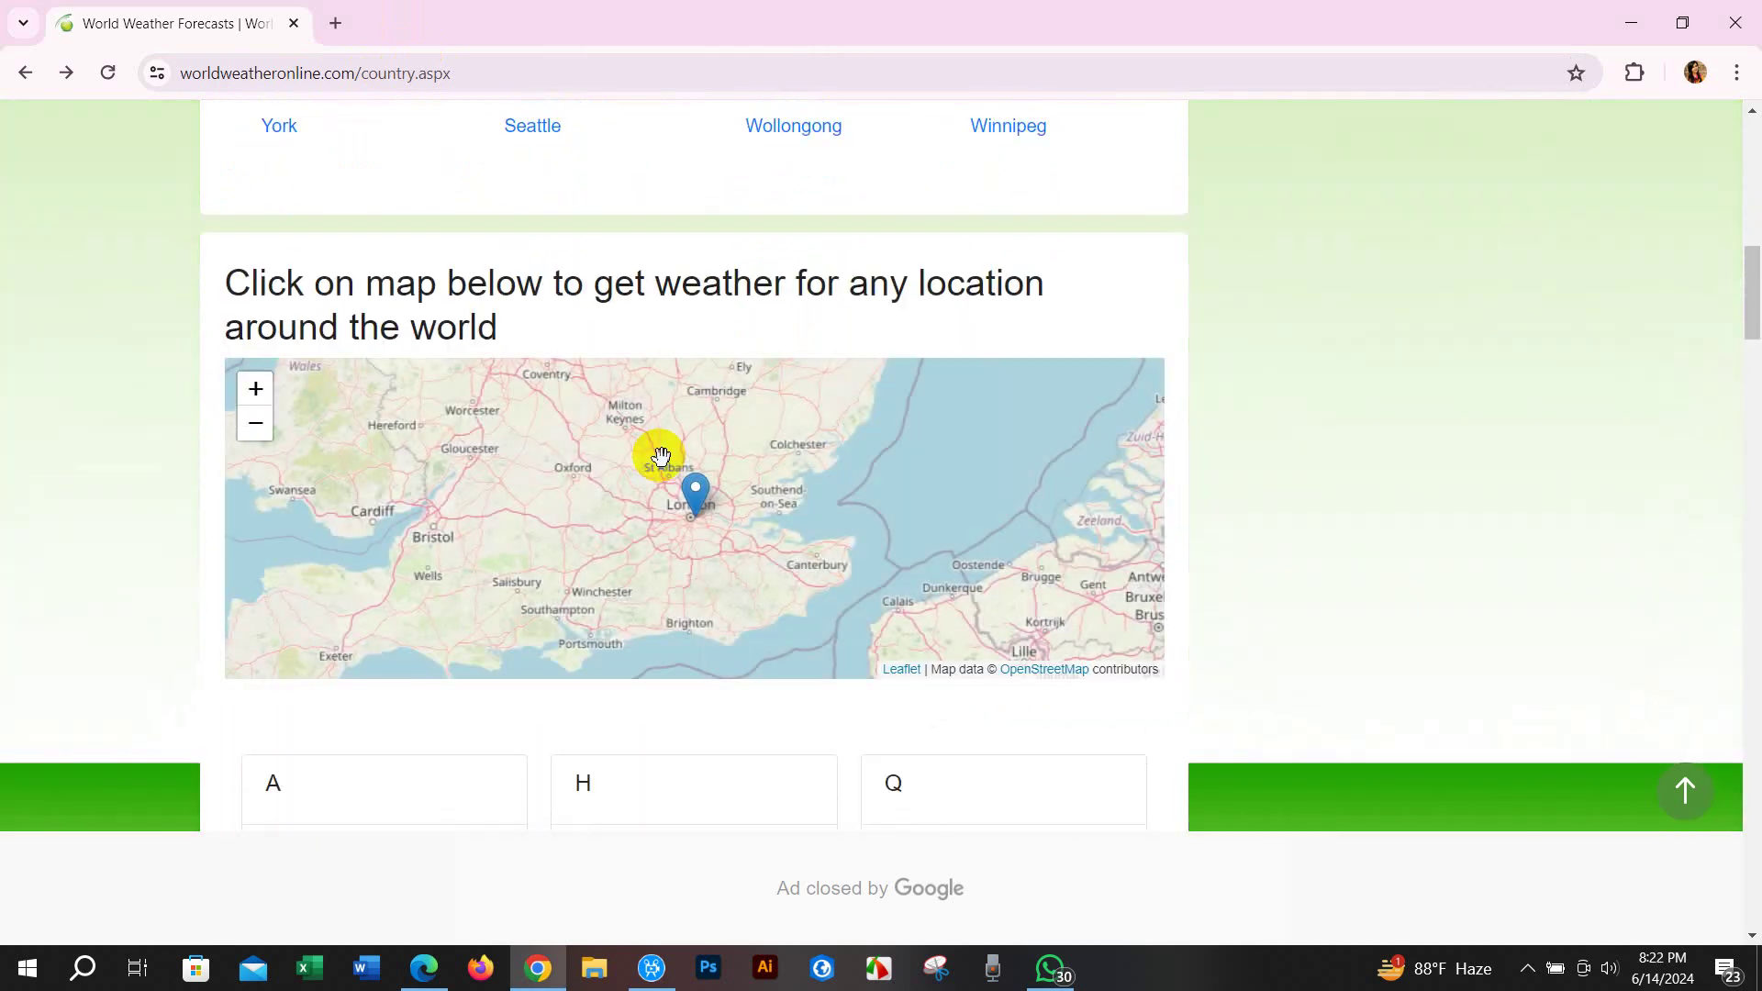
scroll(661, 456, "down", 1)
scroll(597, 368, "up", 1)
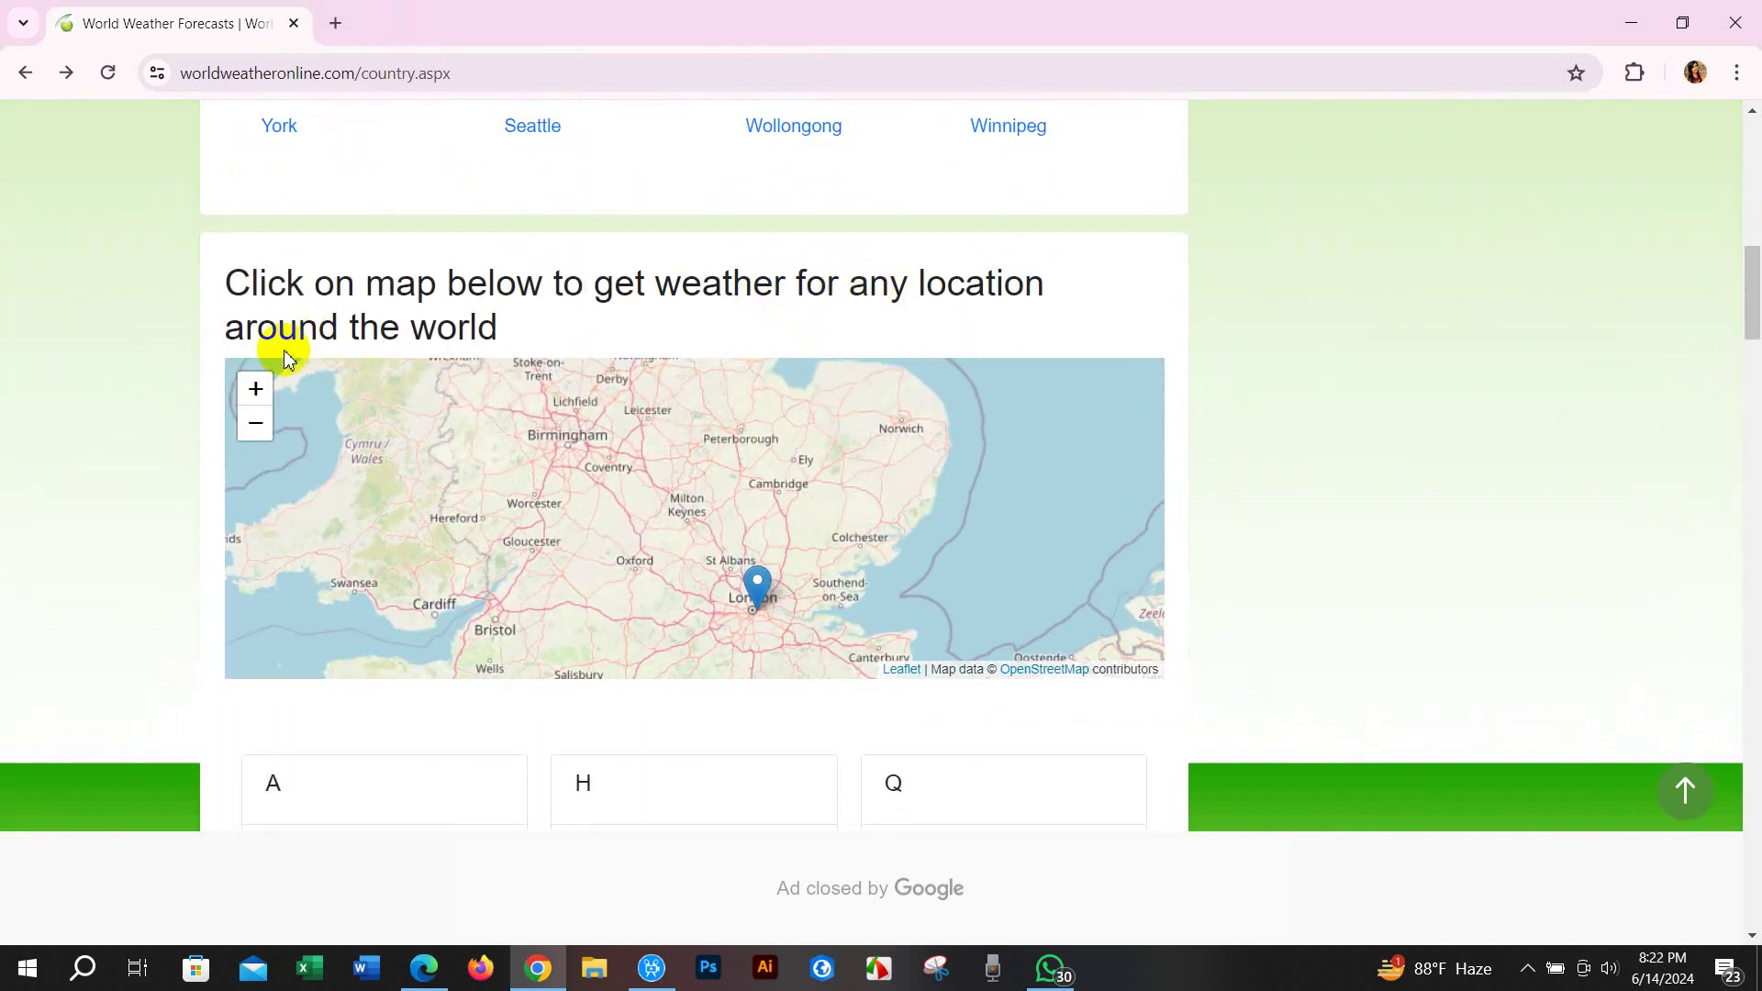
scroll(143, 446, "down", 6)
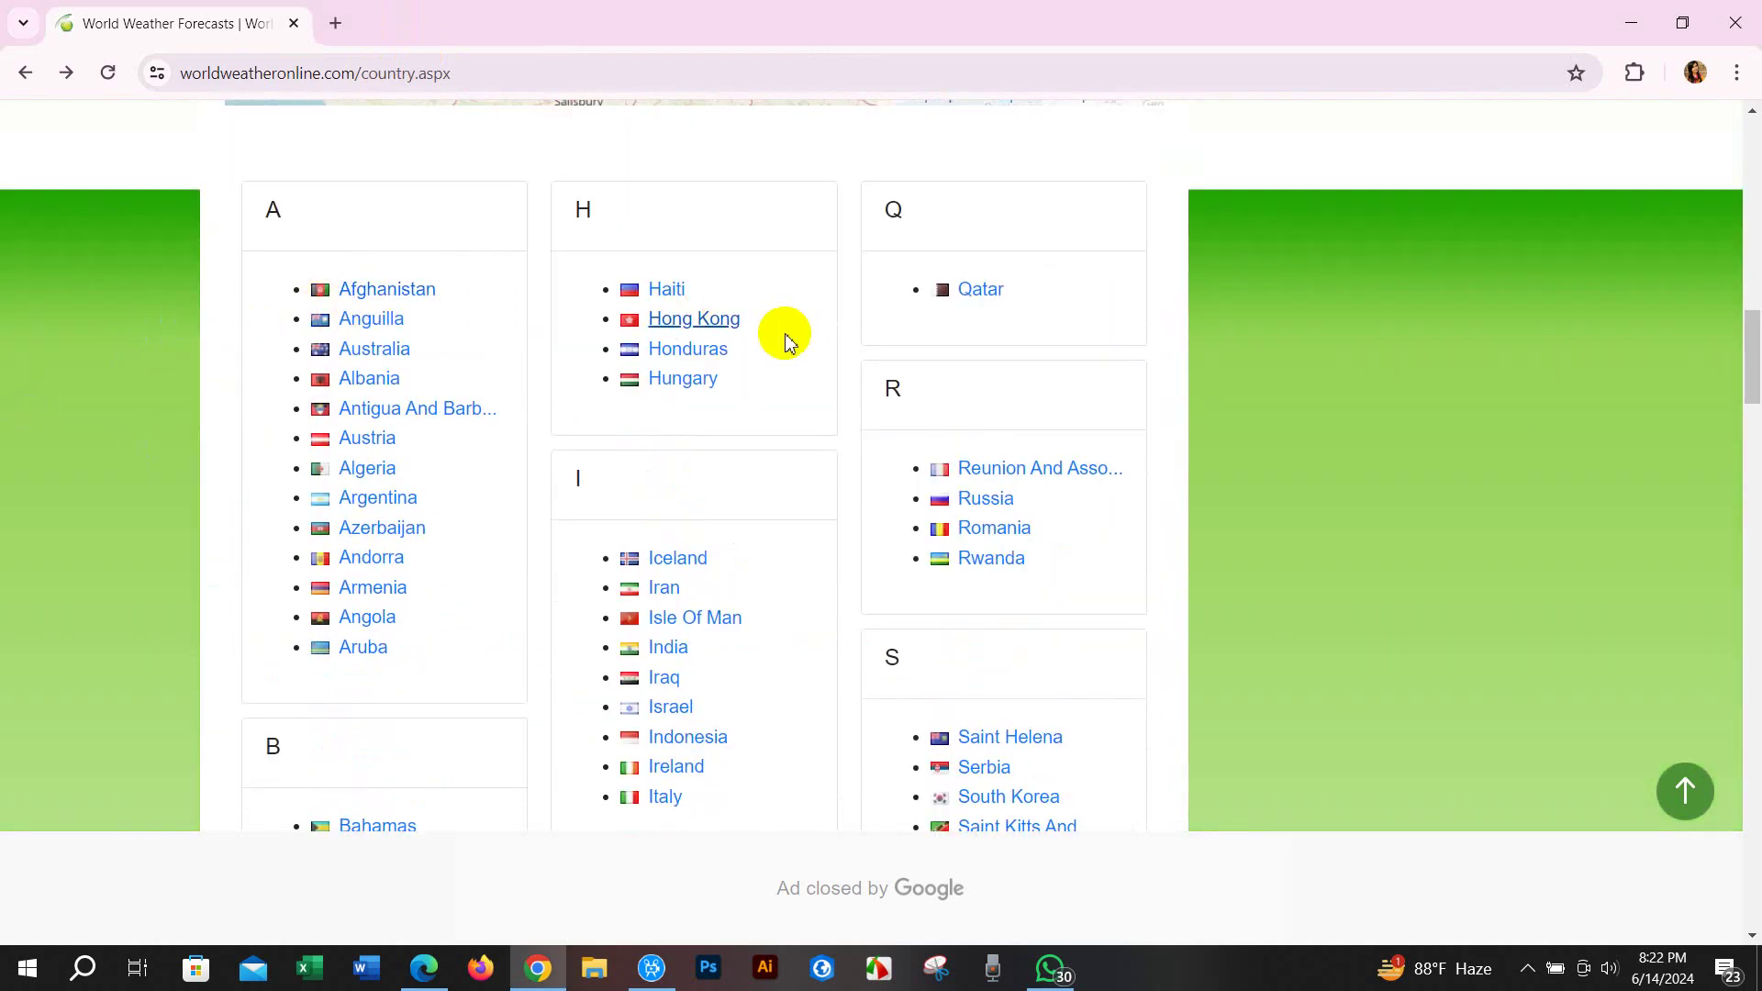
scroll(881, 548, "down", 3)
scroll(542, 546, "down", 12)
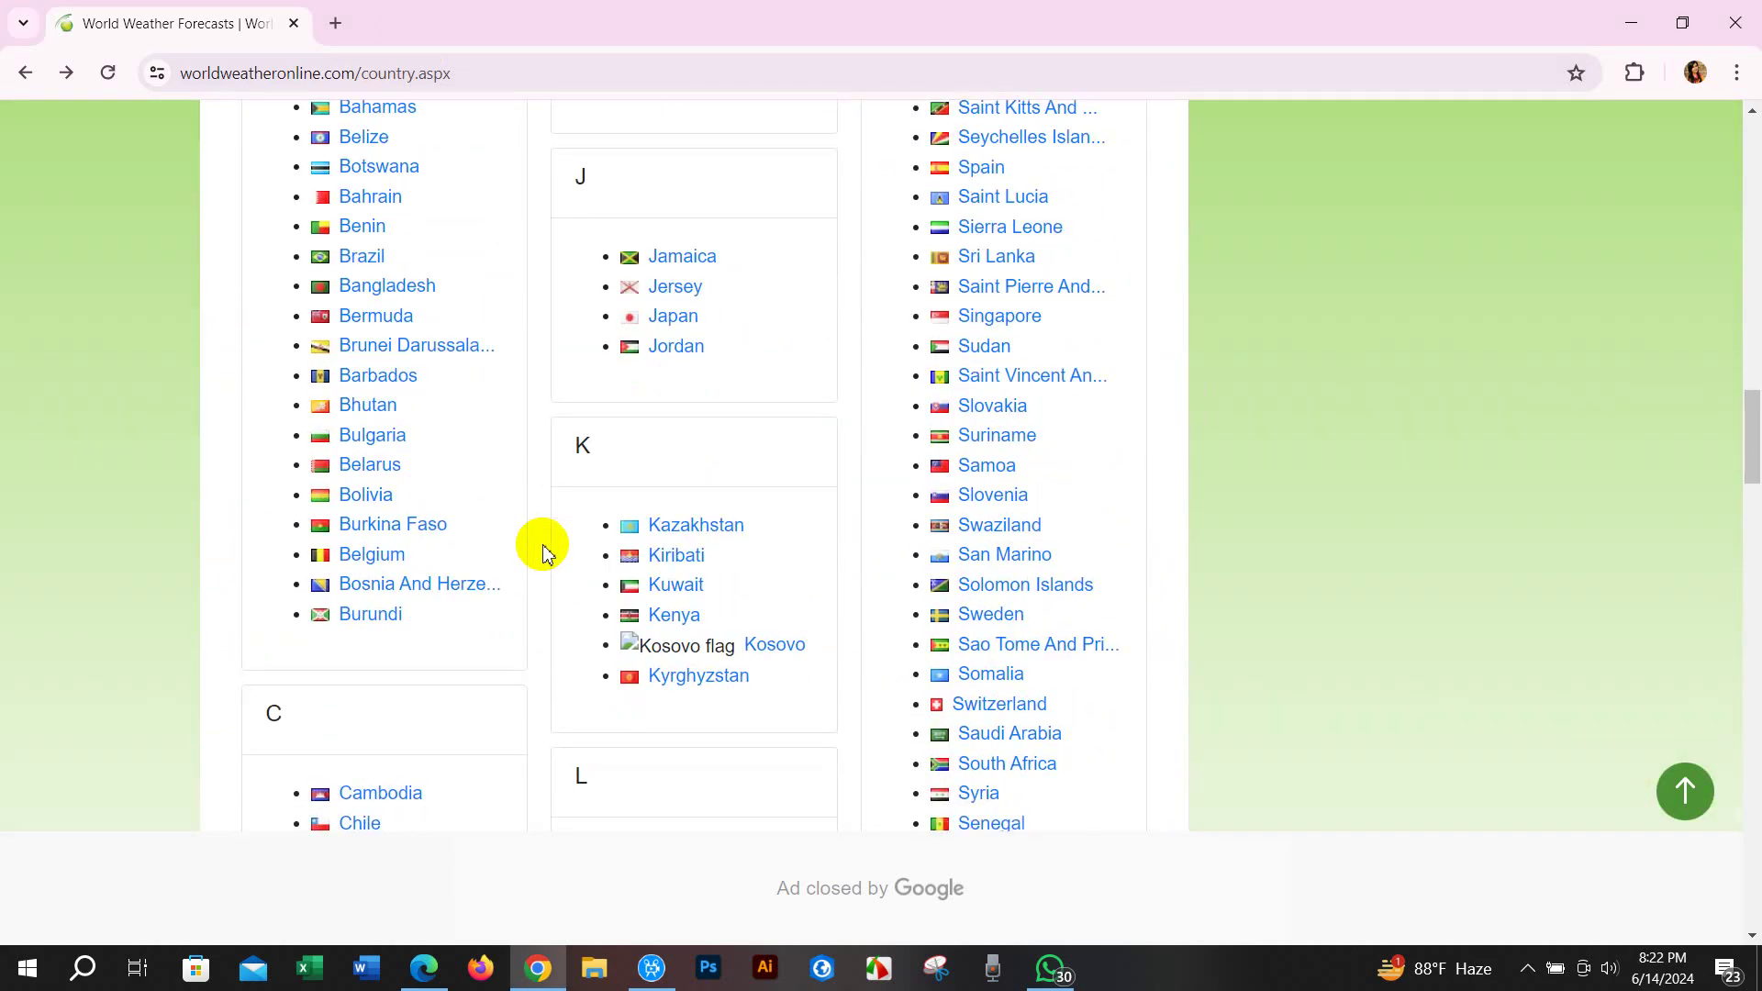
scroll(544, 553, "down", 20)
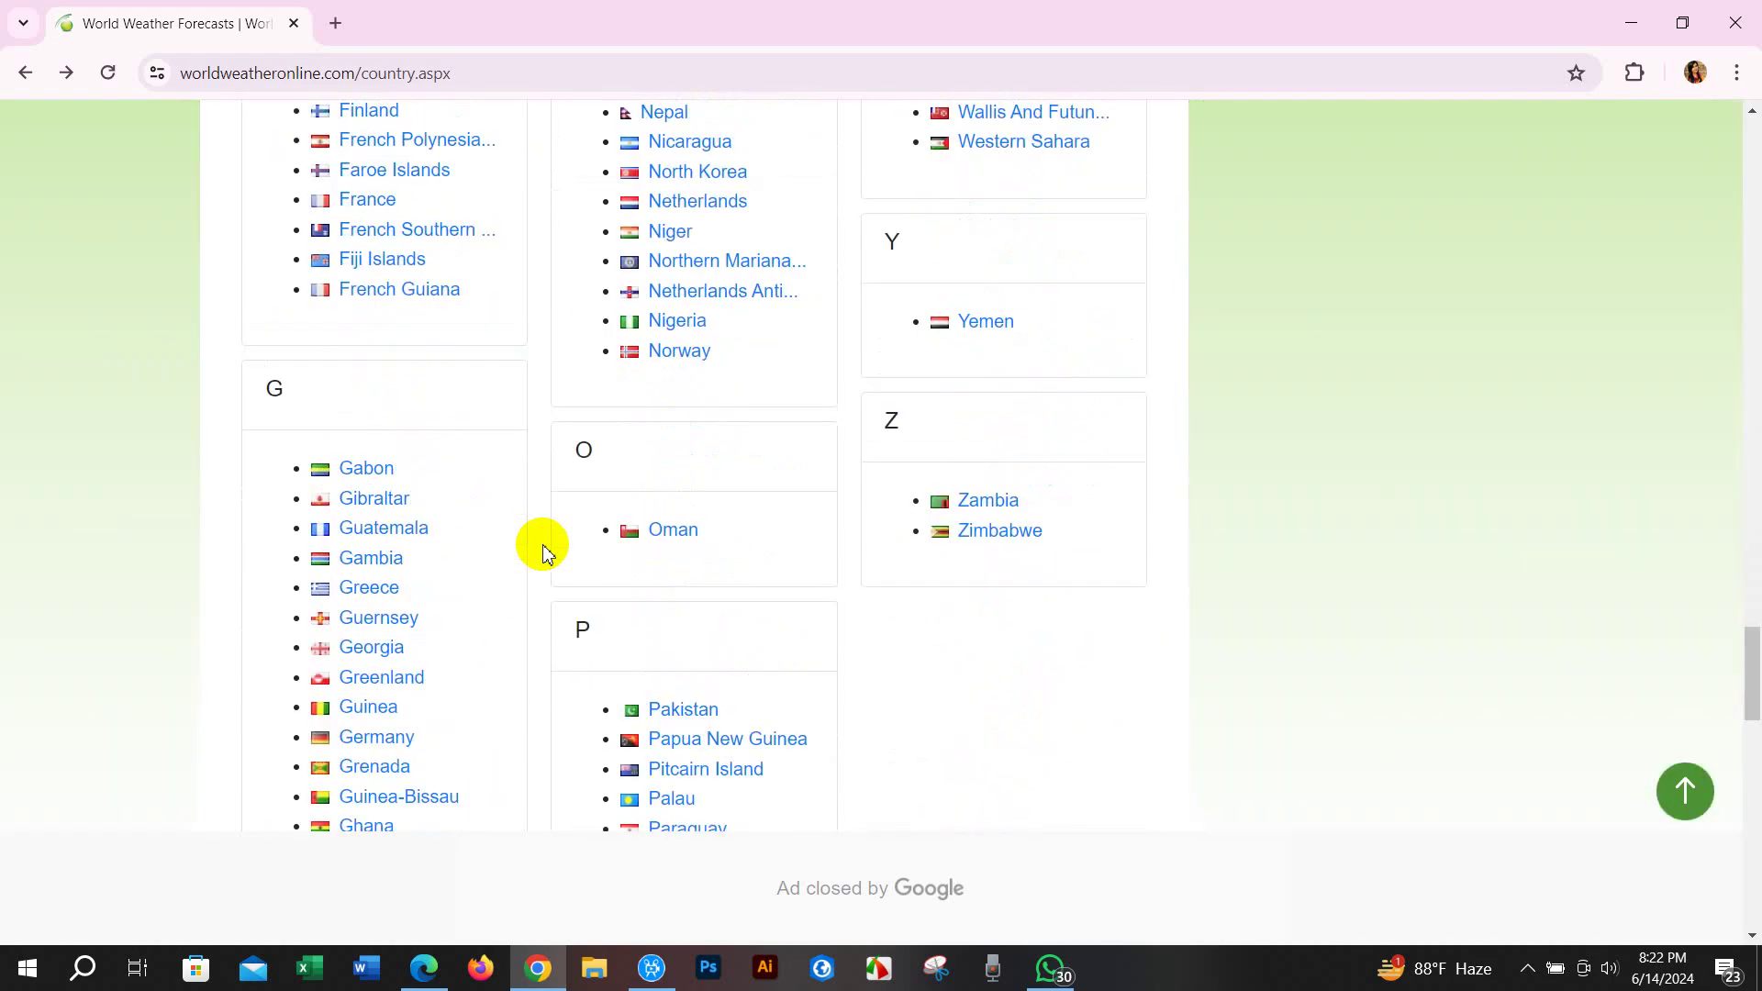
scroll(542, 551, "down", 2)
scroll(542, 551, "up", 20)
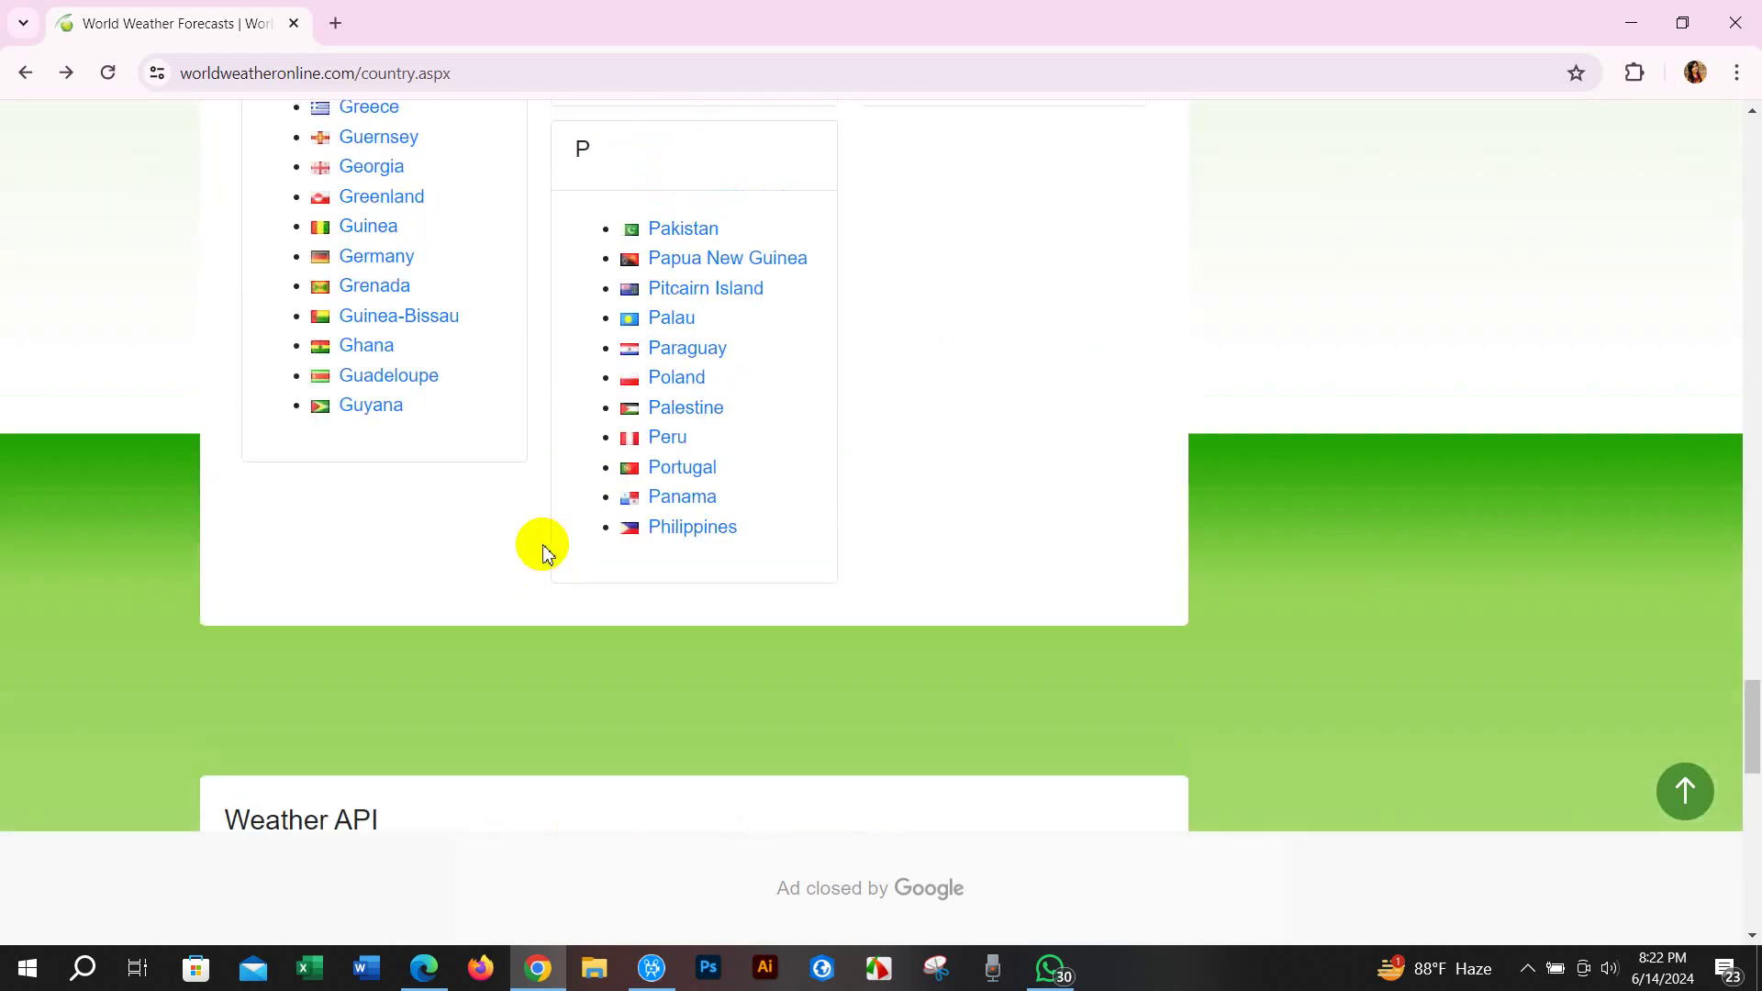
scroll(542, 550, "up", 12)
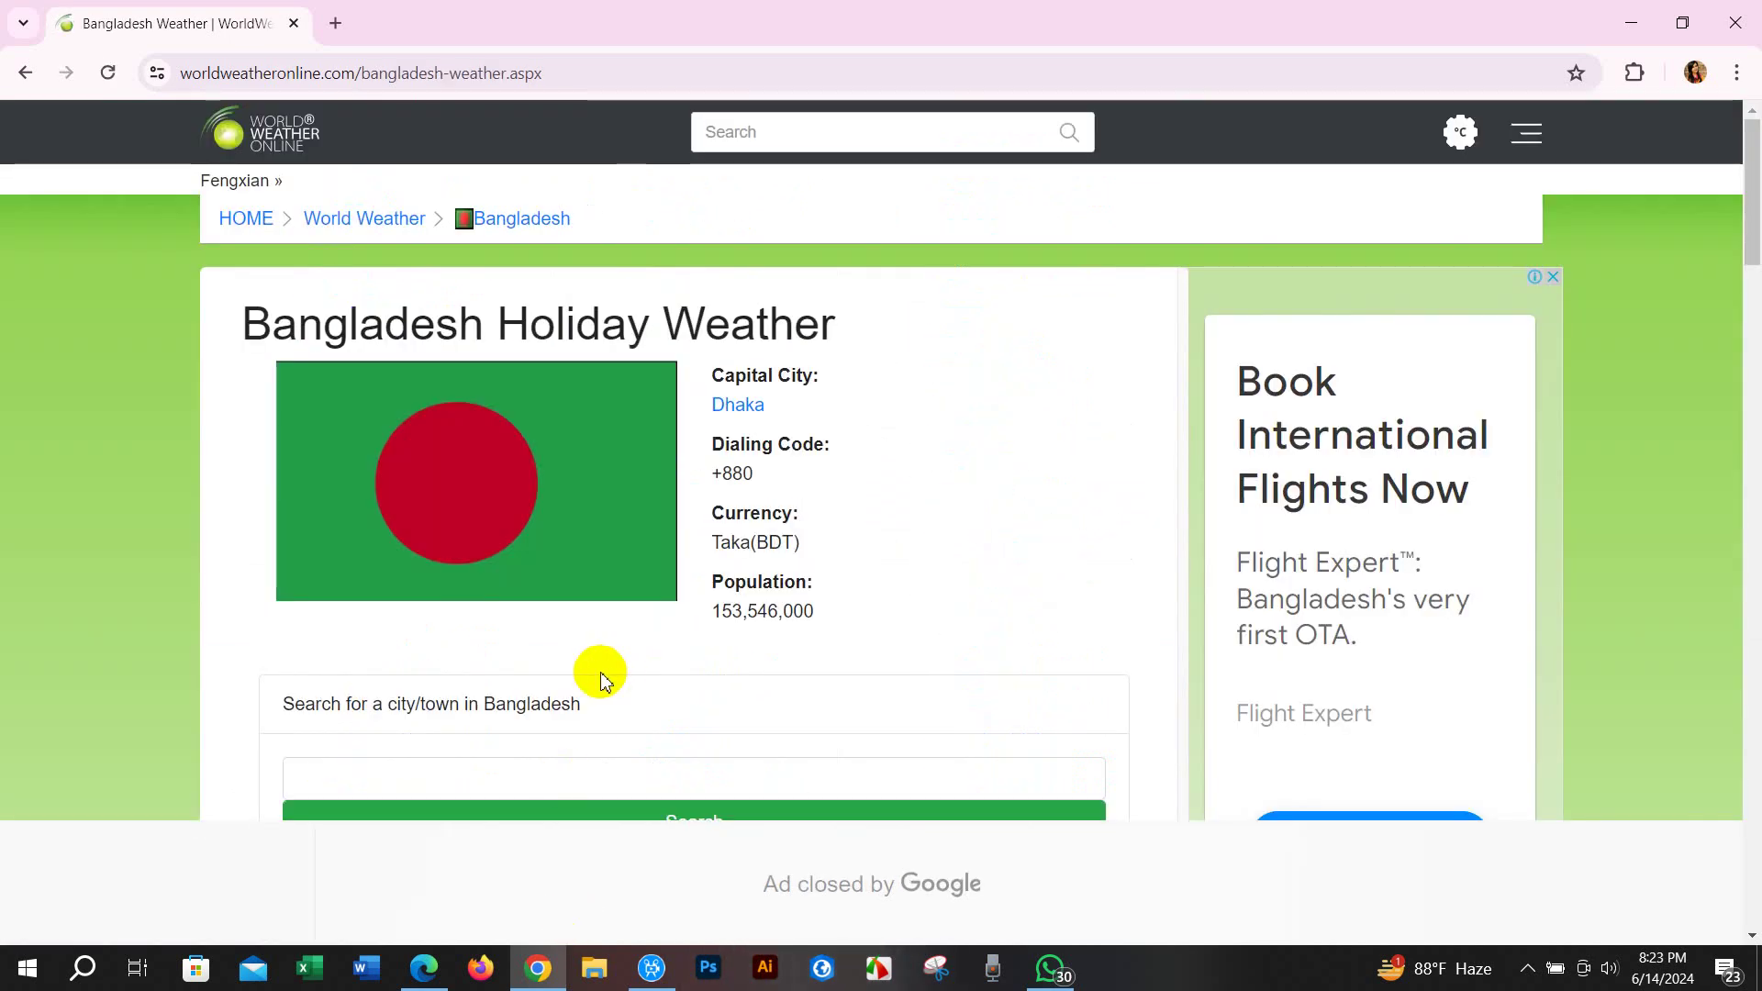
Find Dhaka in the list of Bangladesh cities and open its weather page
scroll(601, 679, "down", 7)
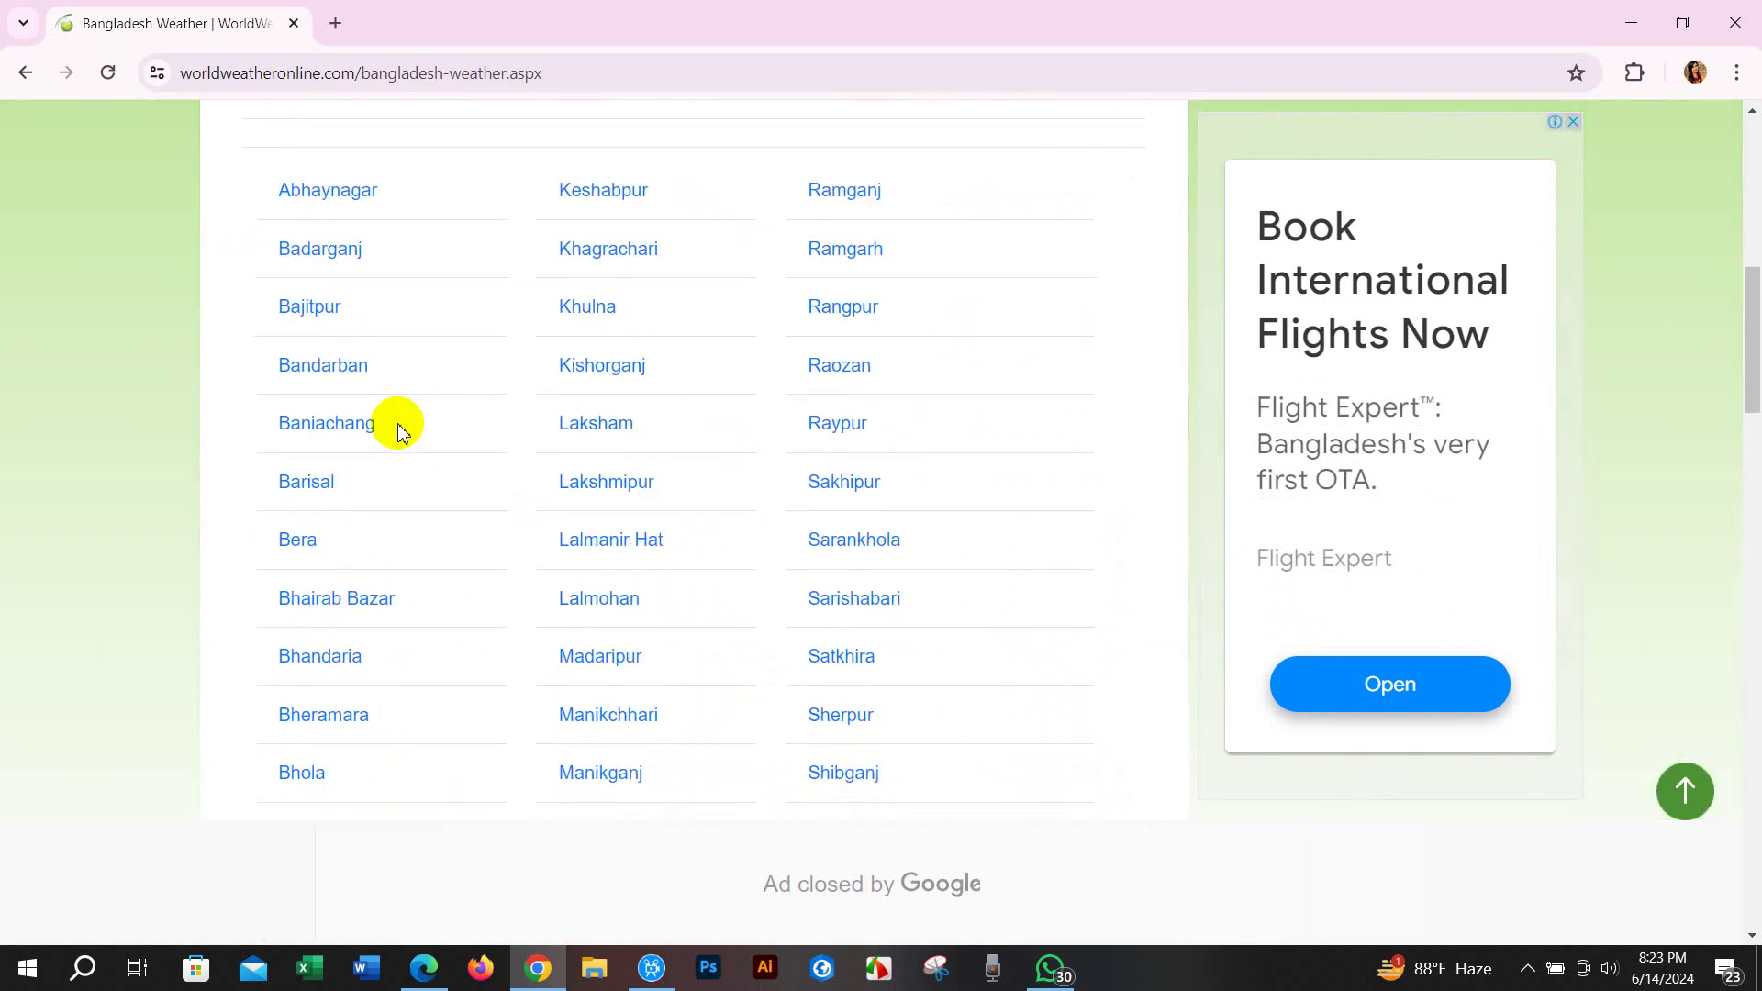
scroll(529, 364, "down", 1)
scroll(529, 364, "down", 3)
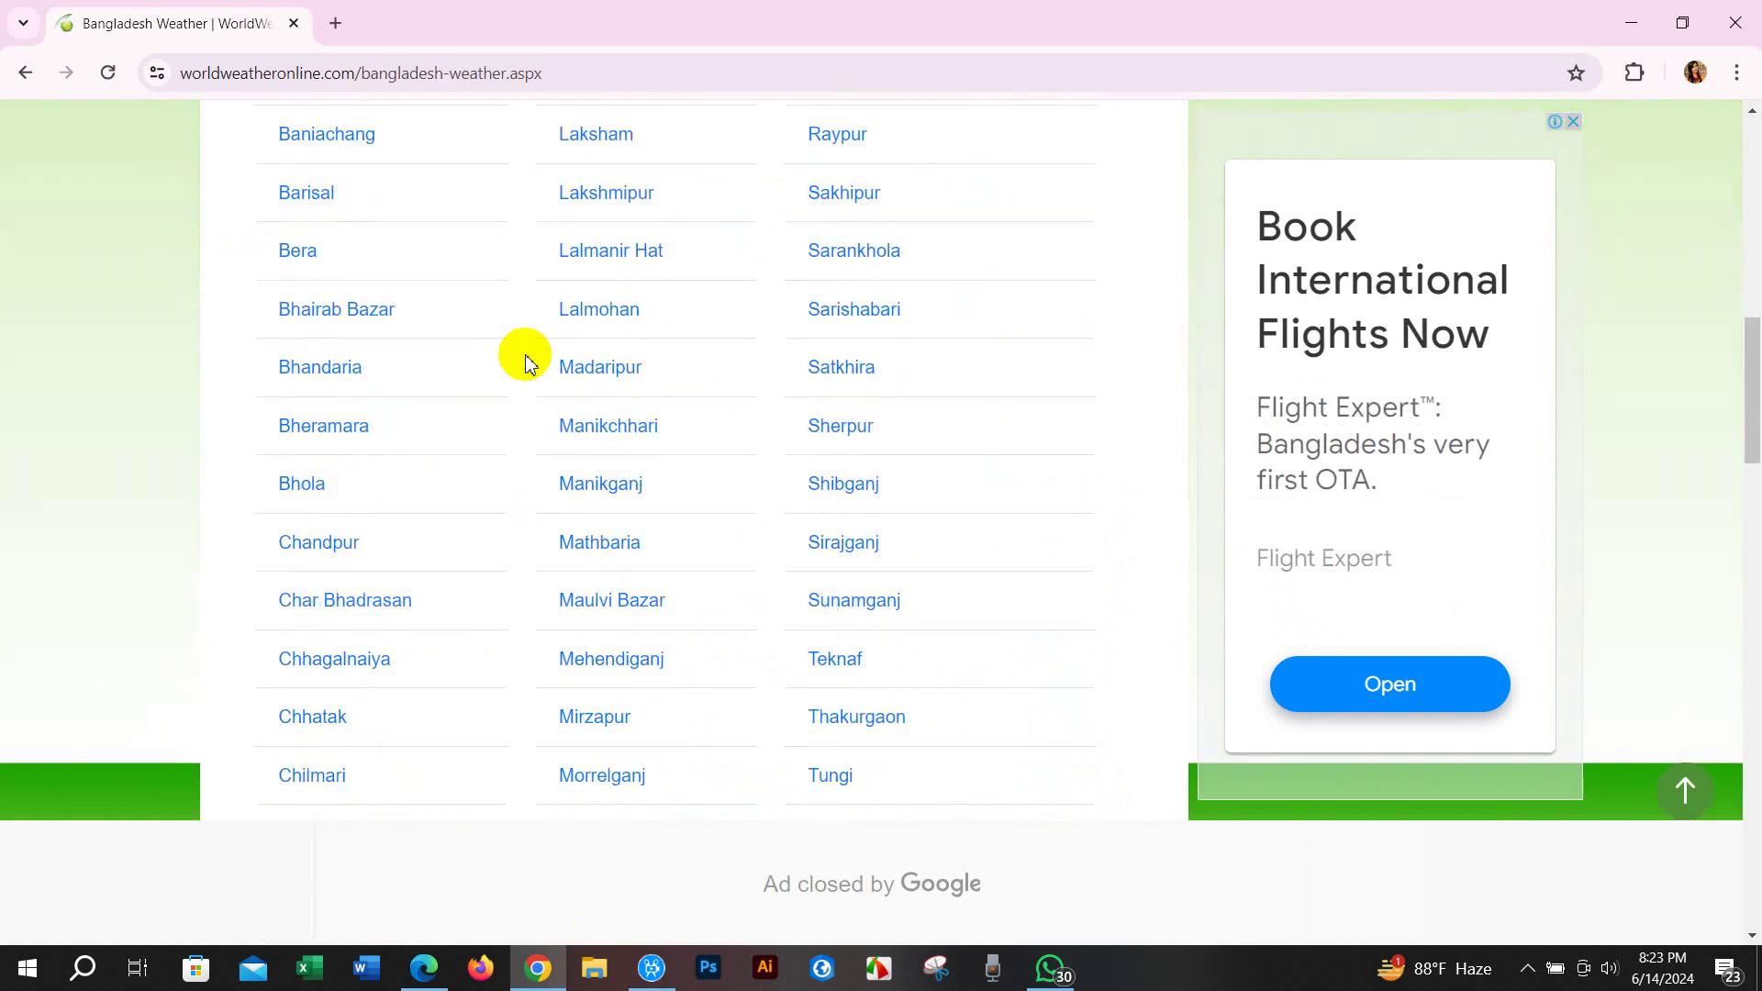
scroll(523, 359, "down", 4)
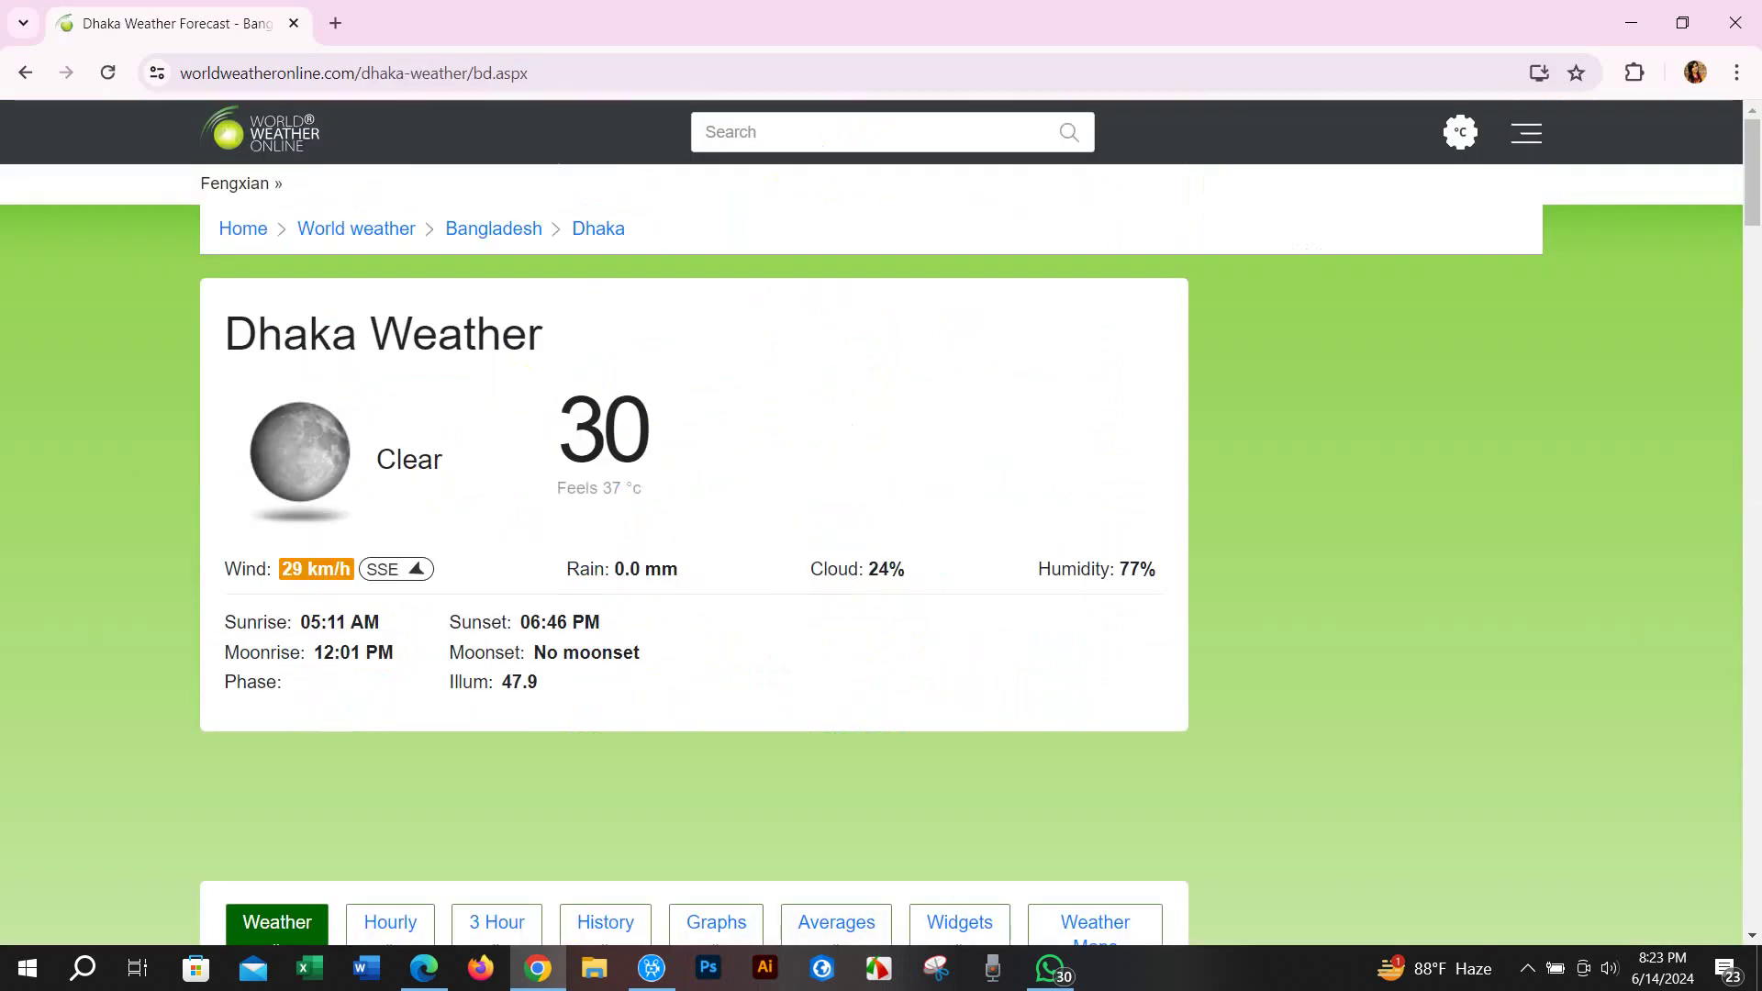
Look over Dhaka's current weather overview and open its hourly forecast
scroll(213, 530, "down", 1)
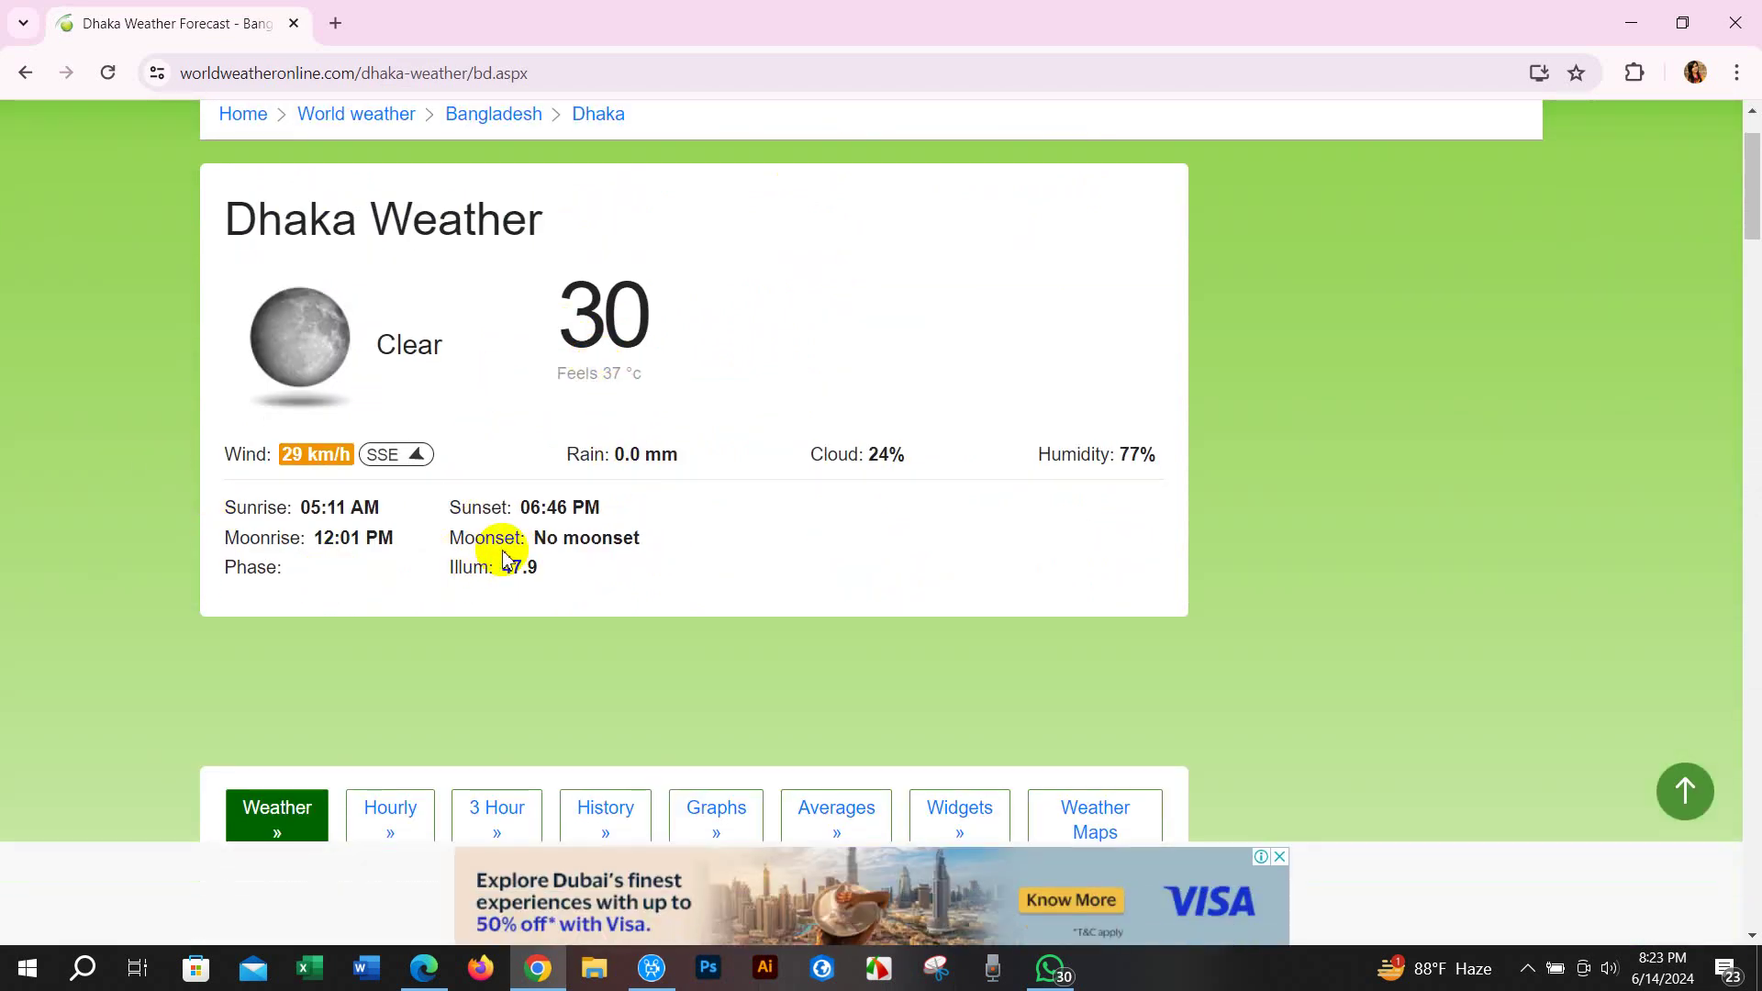
scroll(533, 556, "down", 7)
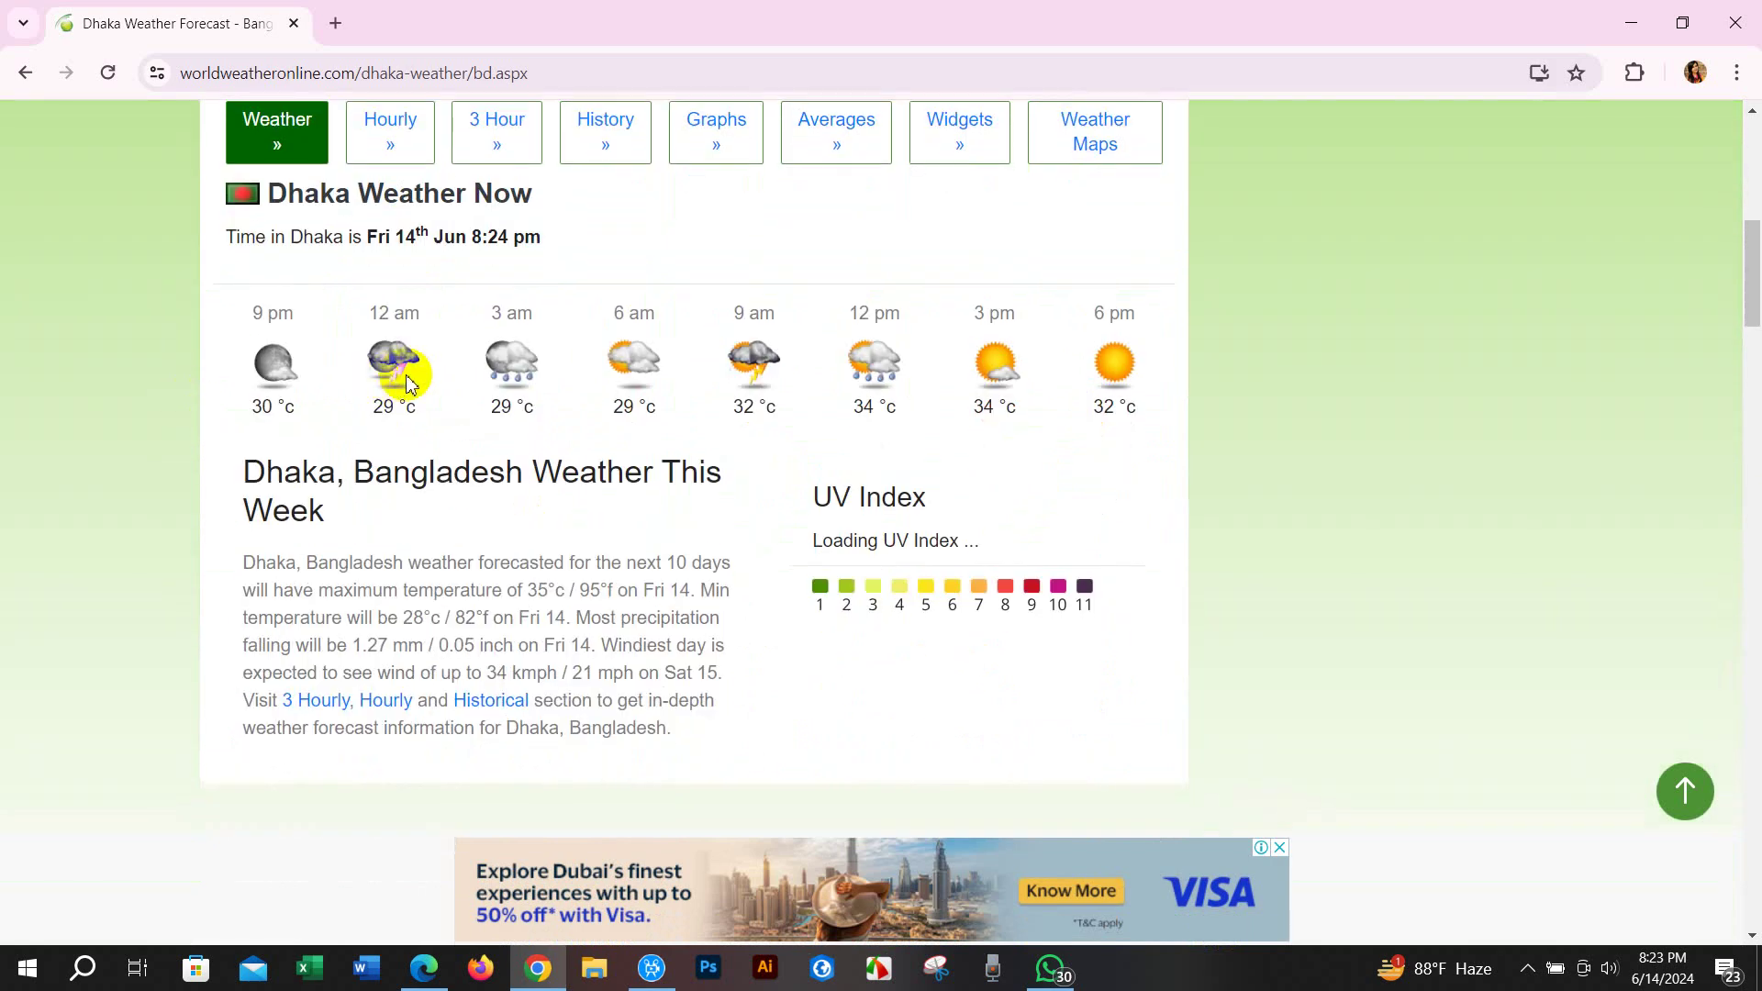
scroll(404, 362, "up", 2)
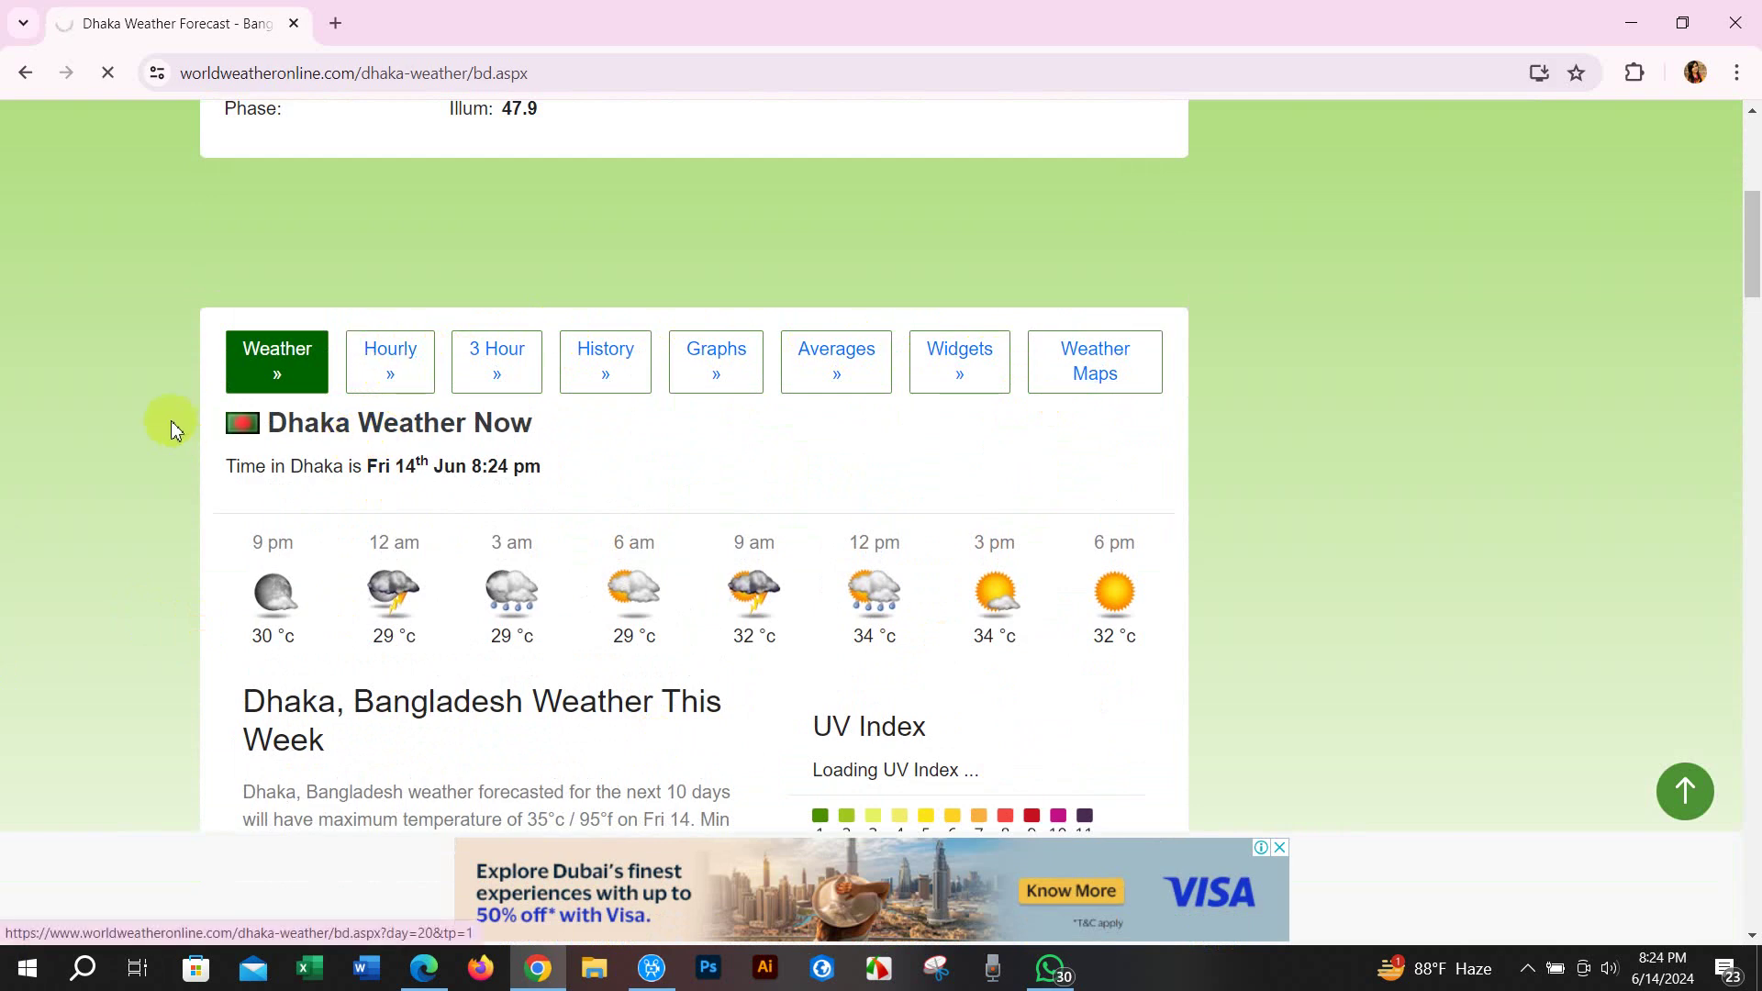
Examine Dhaka's hourly forecast tables, including rain, cloud, pressure and wind, from 14 June through 21 June 2024
scroll(70, 470, "down", 2)
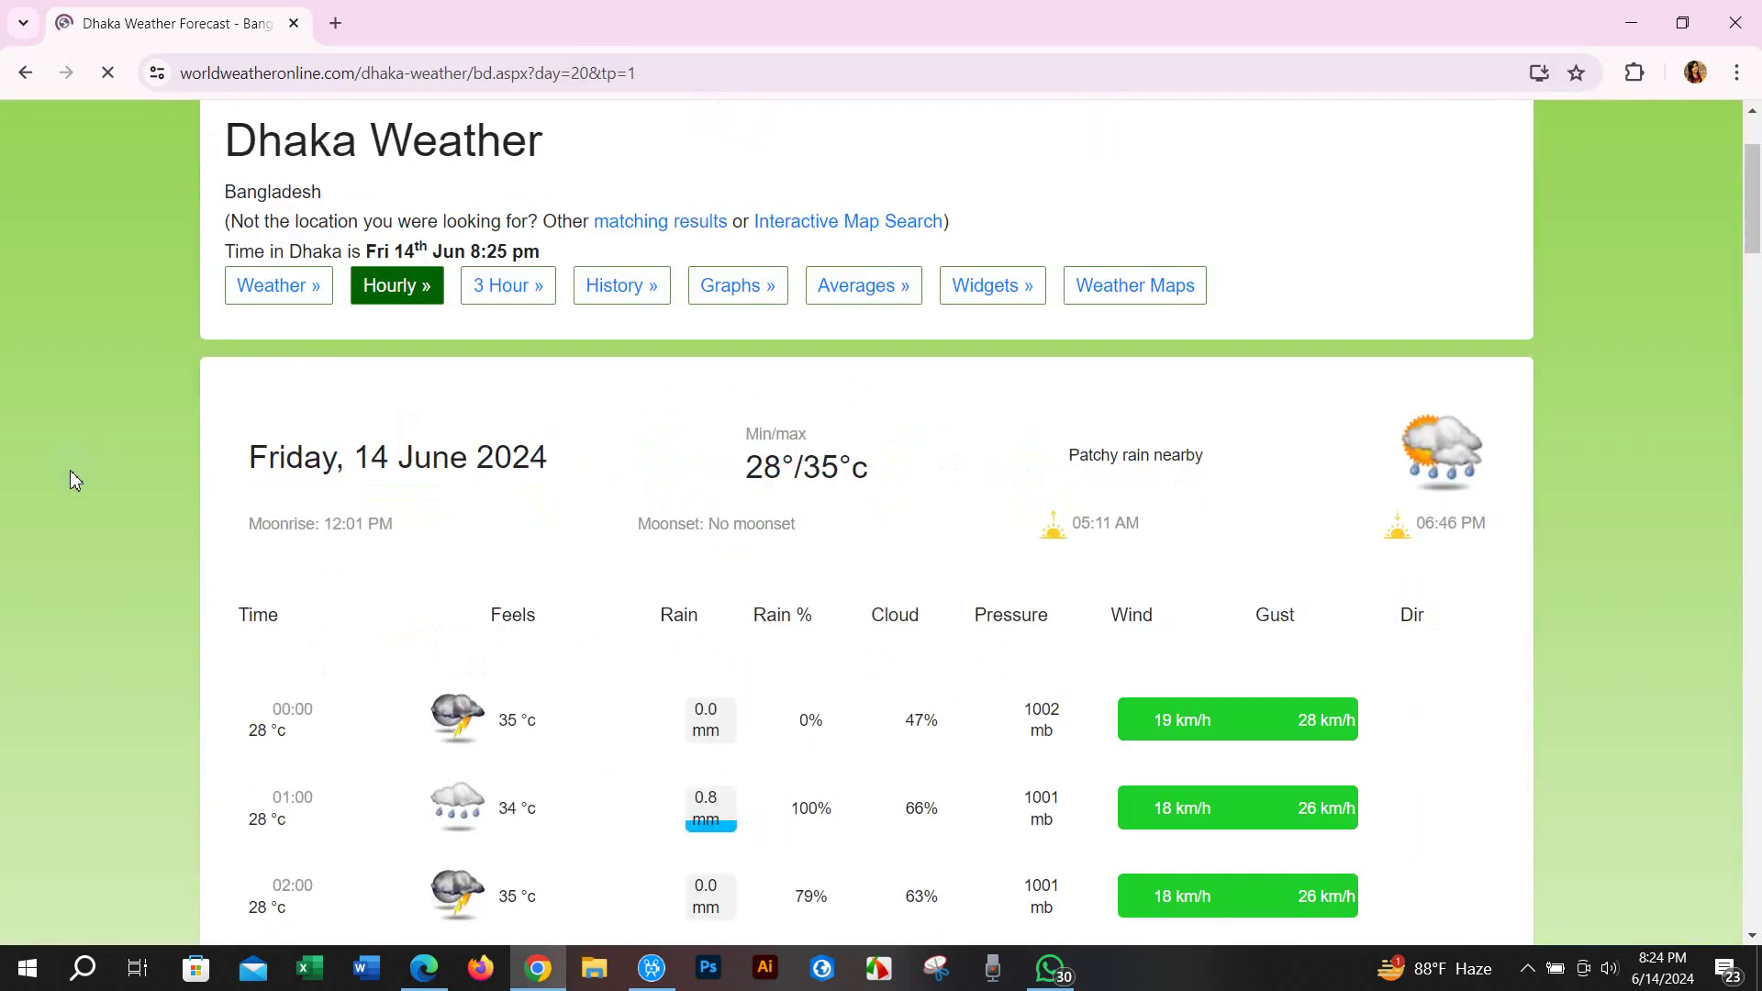
scroll(456, 261, "down", 3)
scroll(477, 422, "down", 1)
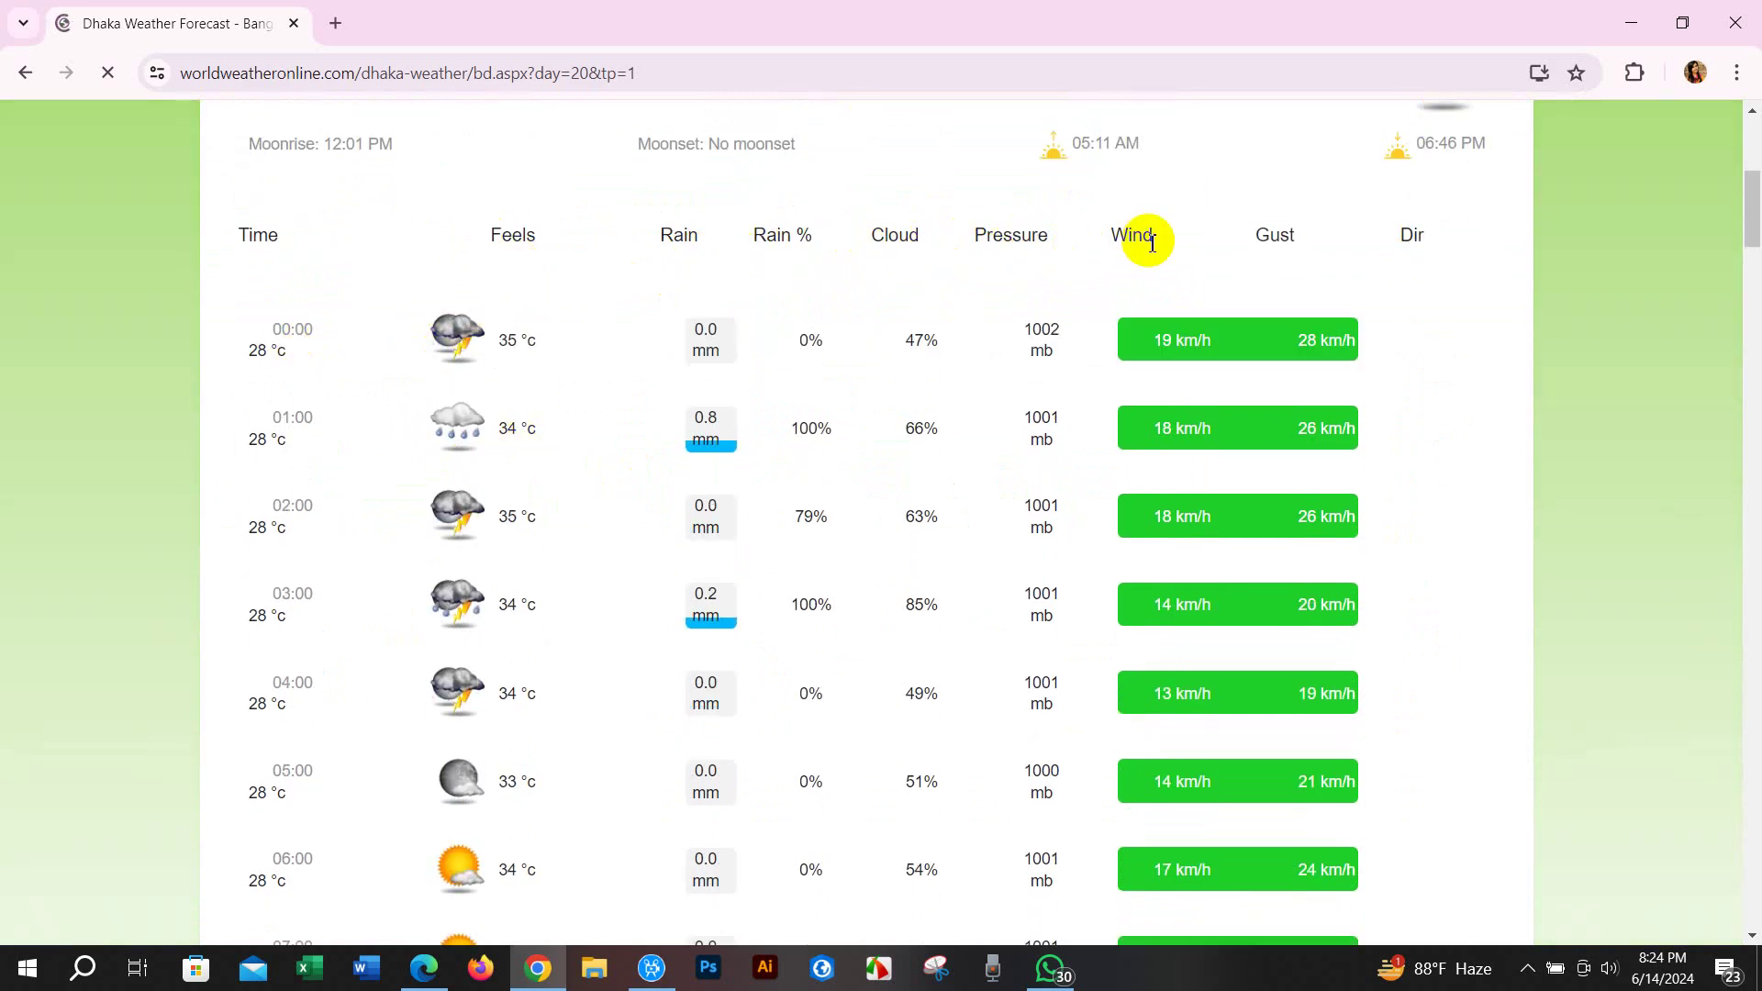
scroll(1007, 422, "down", 8)
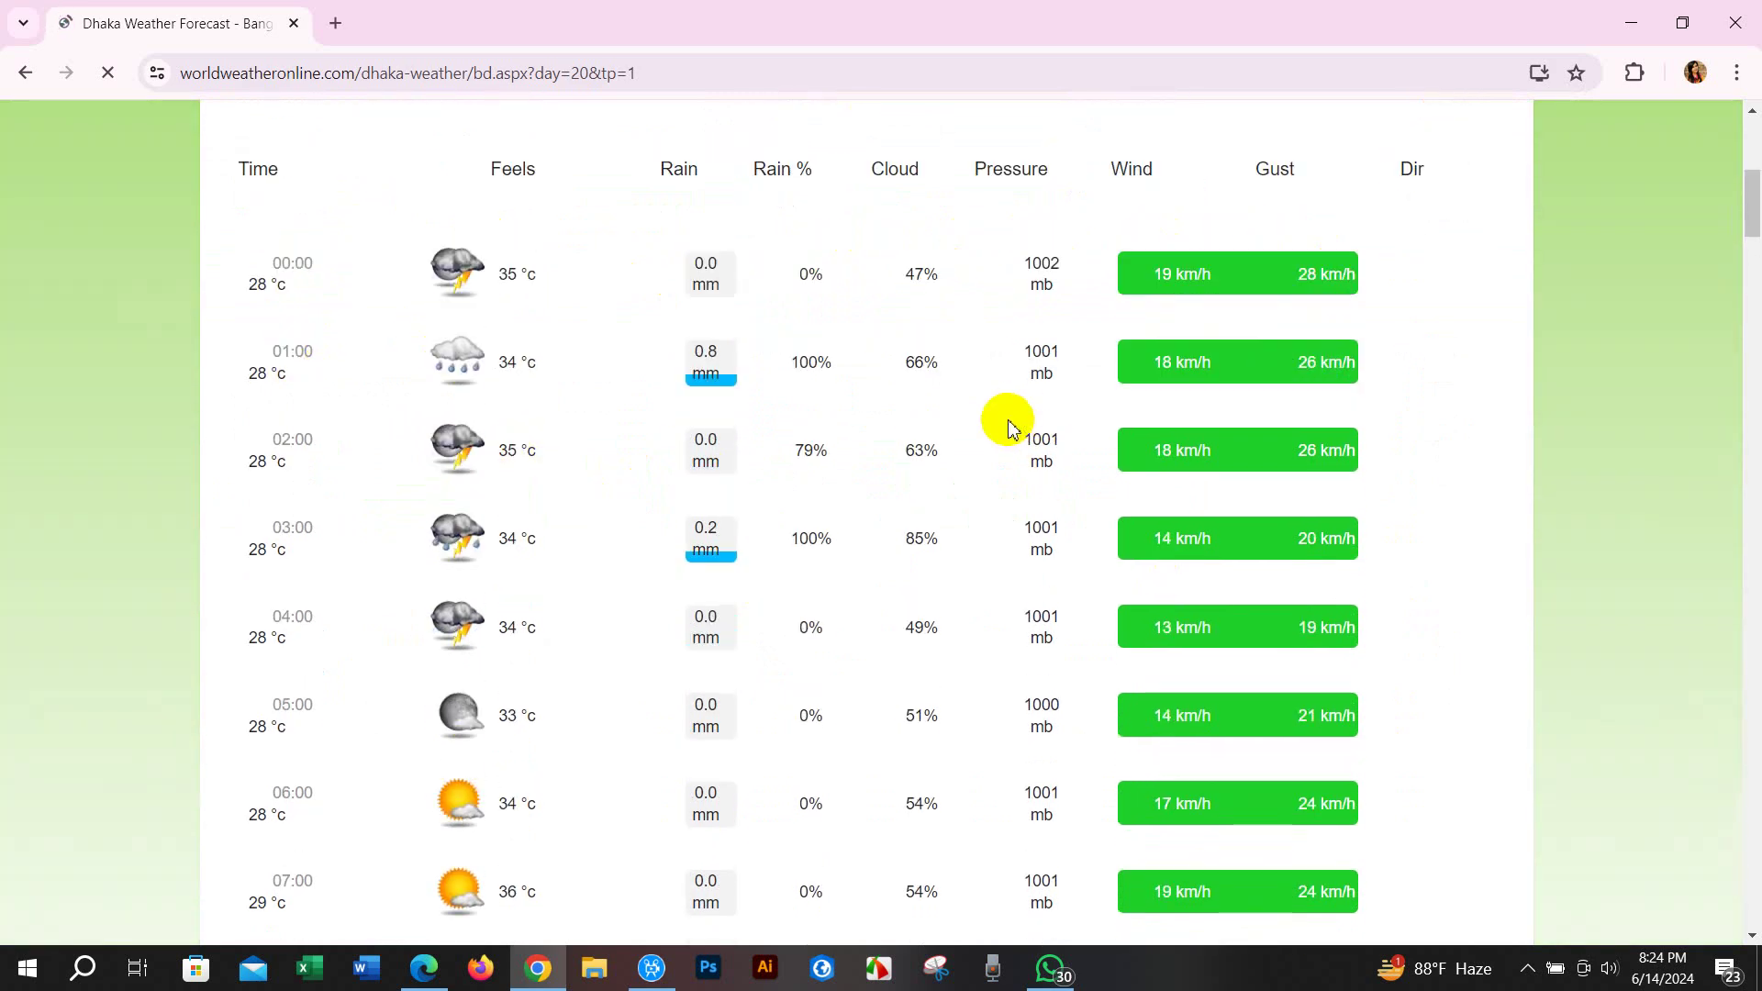
scroll(1007, 464, "down", 3)
scroll(1007, 466, "down", 6)
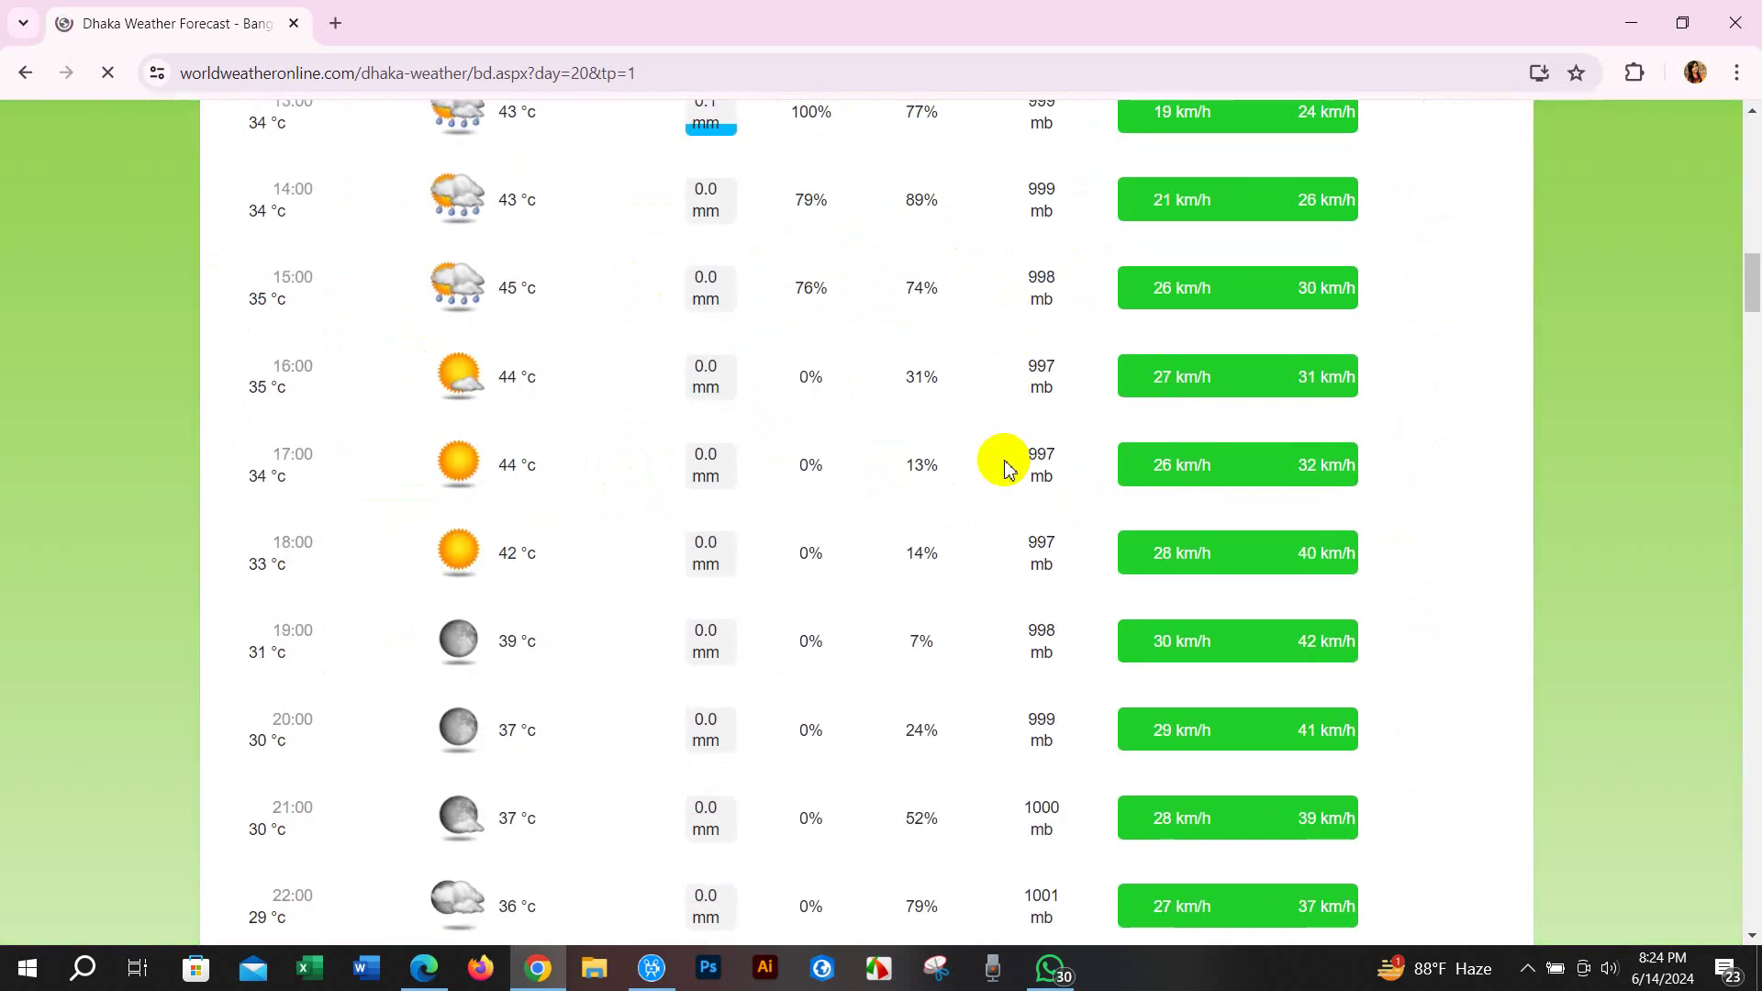
scroll(1007, 466, "up", 17)
scroll(982, 504, "up", 3)
scroll(967, 535, "down", 20)
scroll(863, 631, "down", 15)
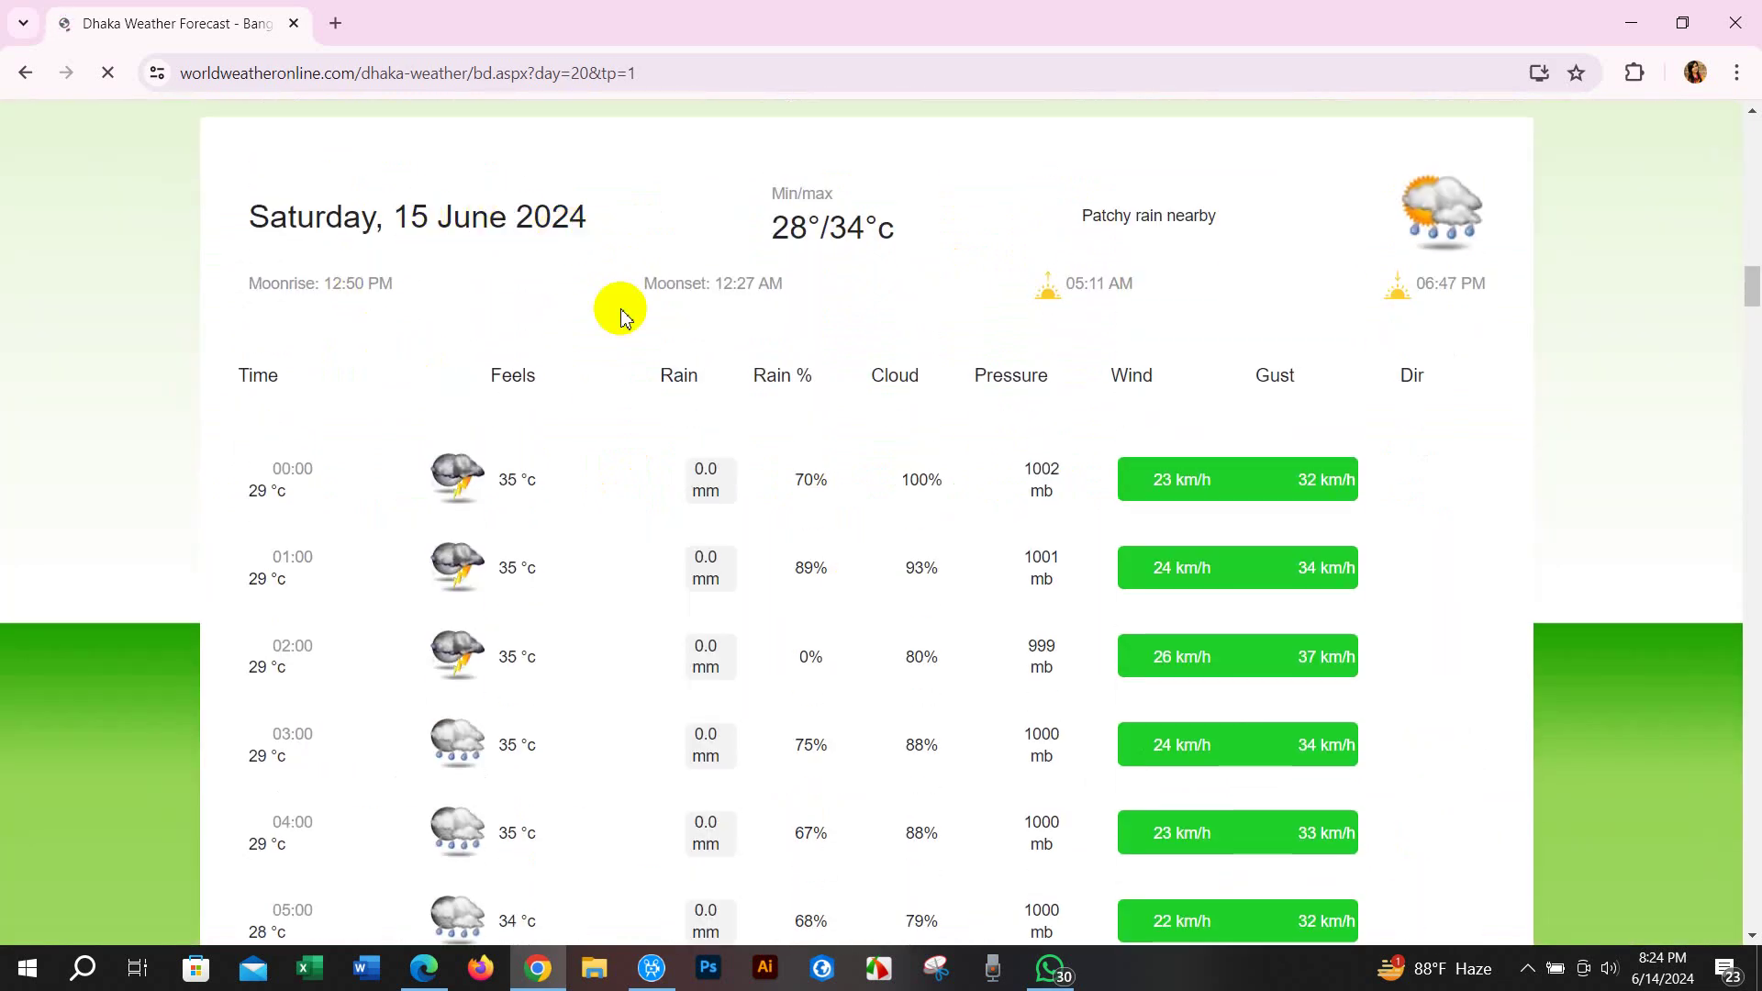
scroll(603, 417, "down", 20)
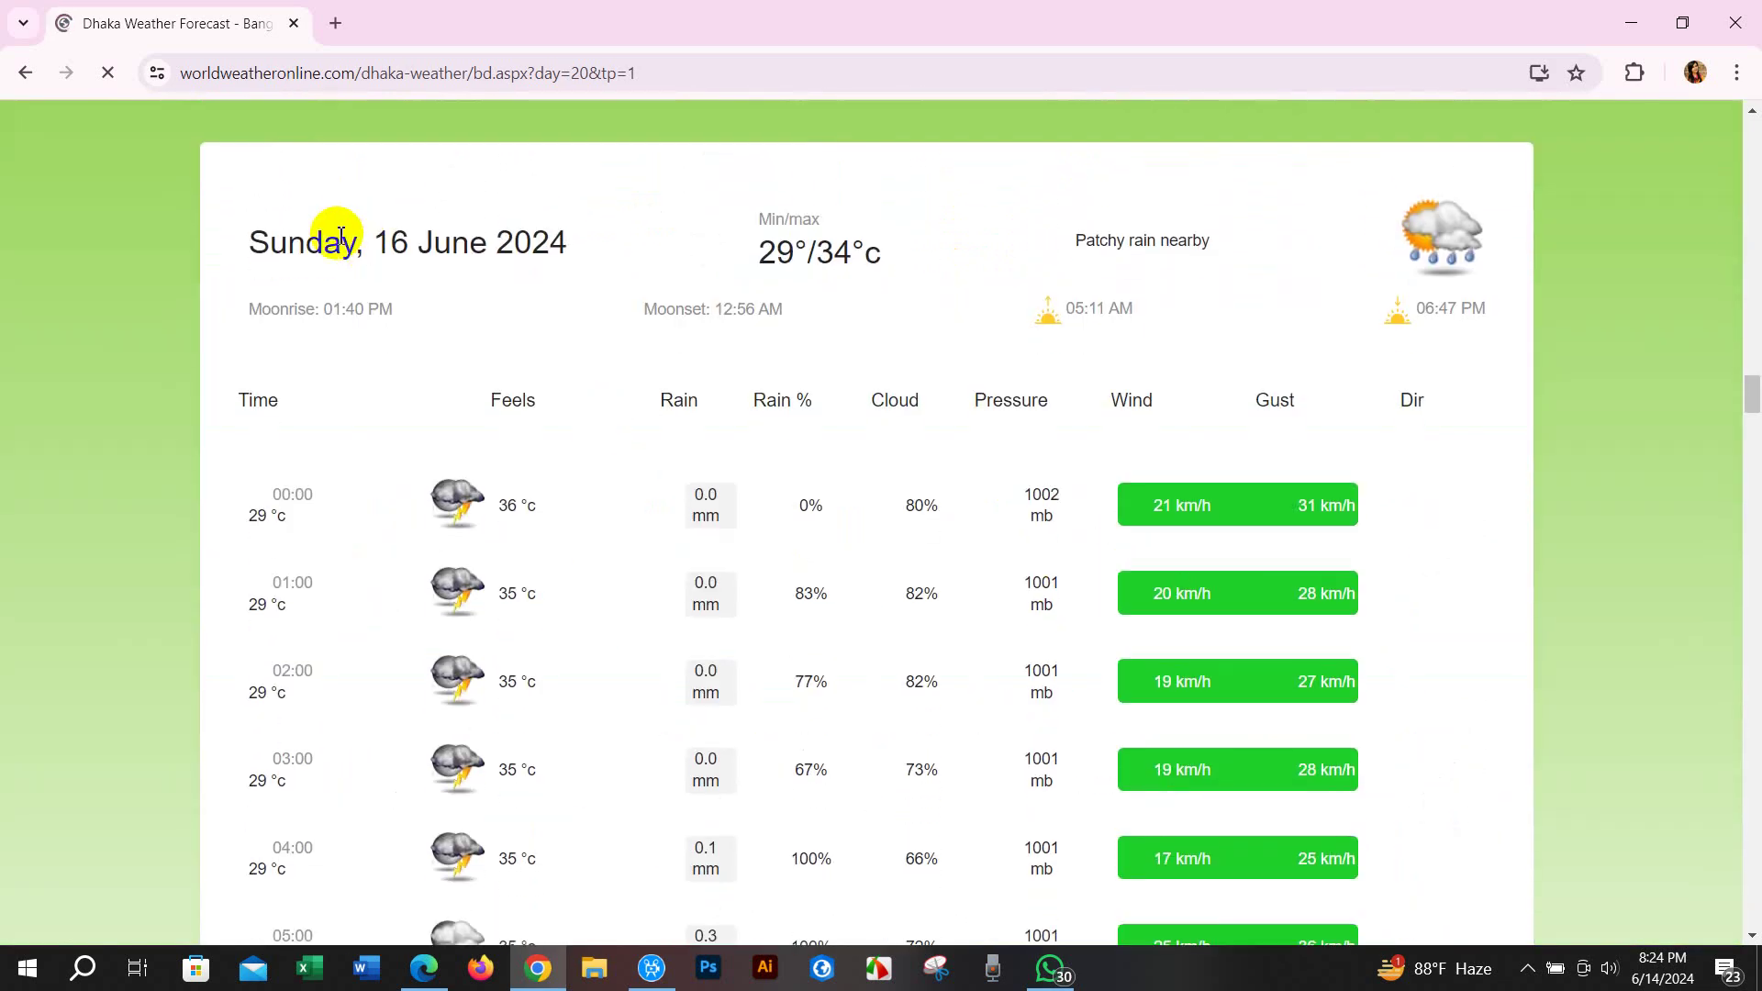
left_click_drag(1755, 390, 1755, 941)
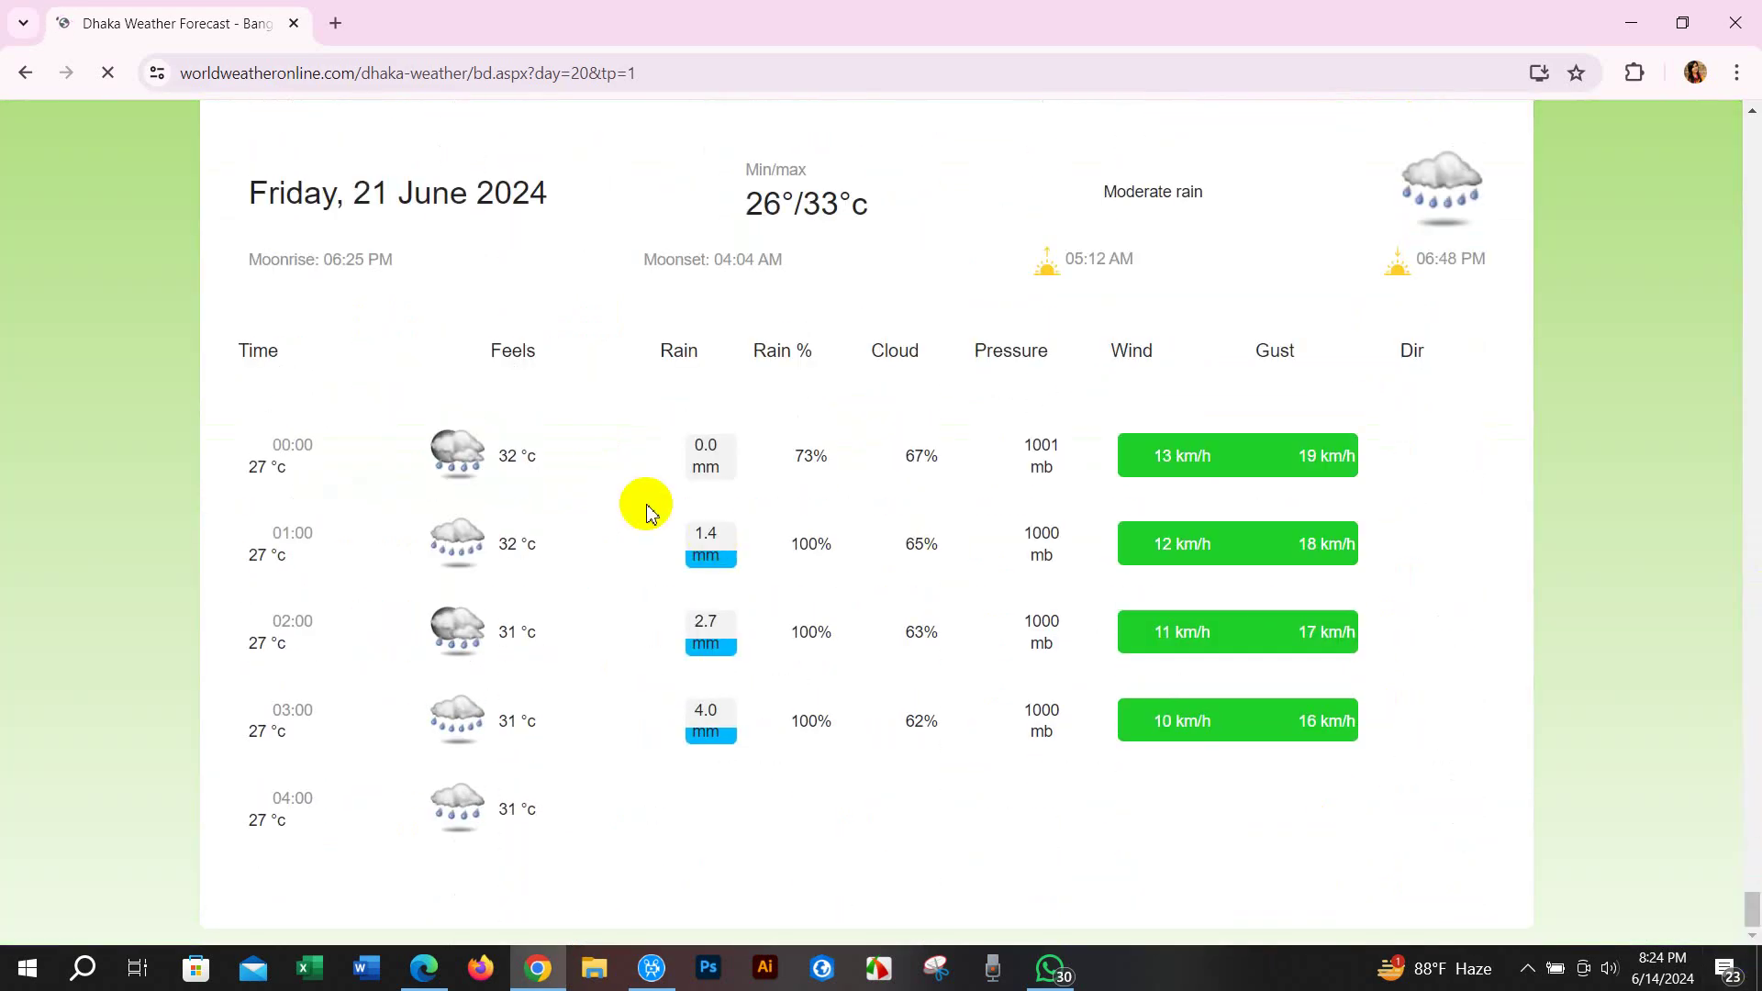
scroll(606, 507, "down", 15)
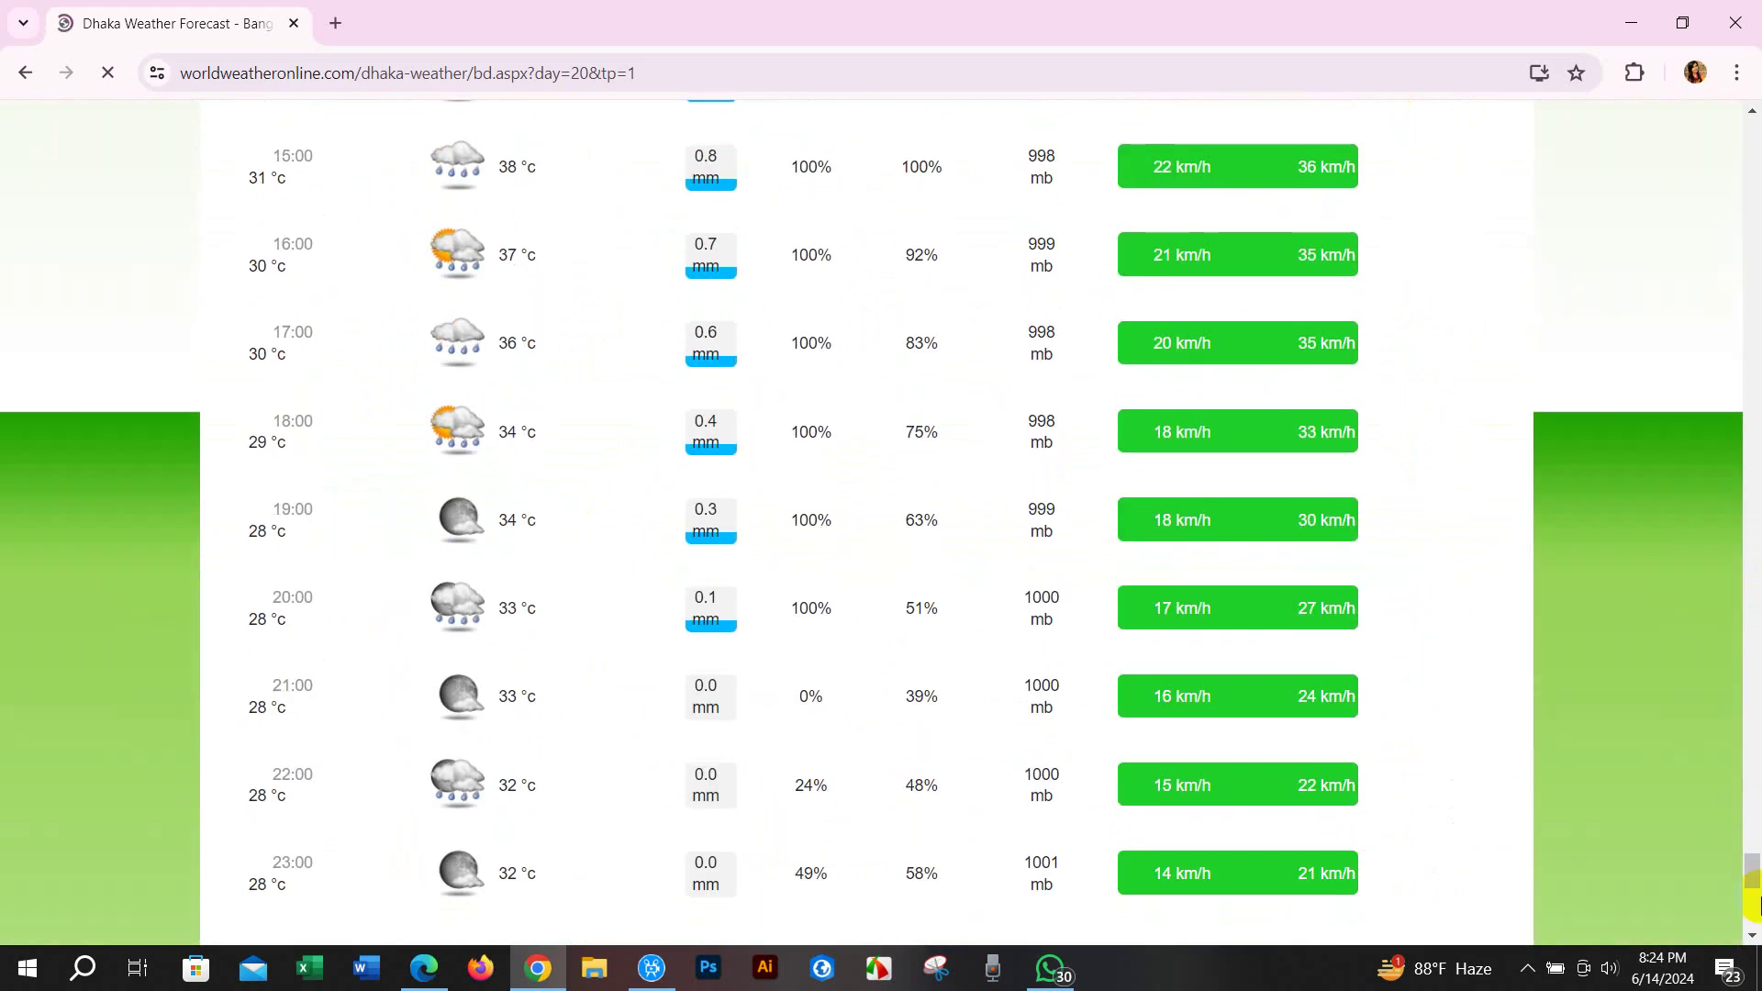
left_click_drag(1753, 872, 1643, 147)
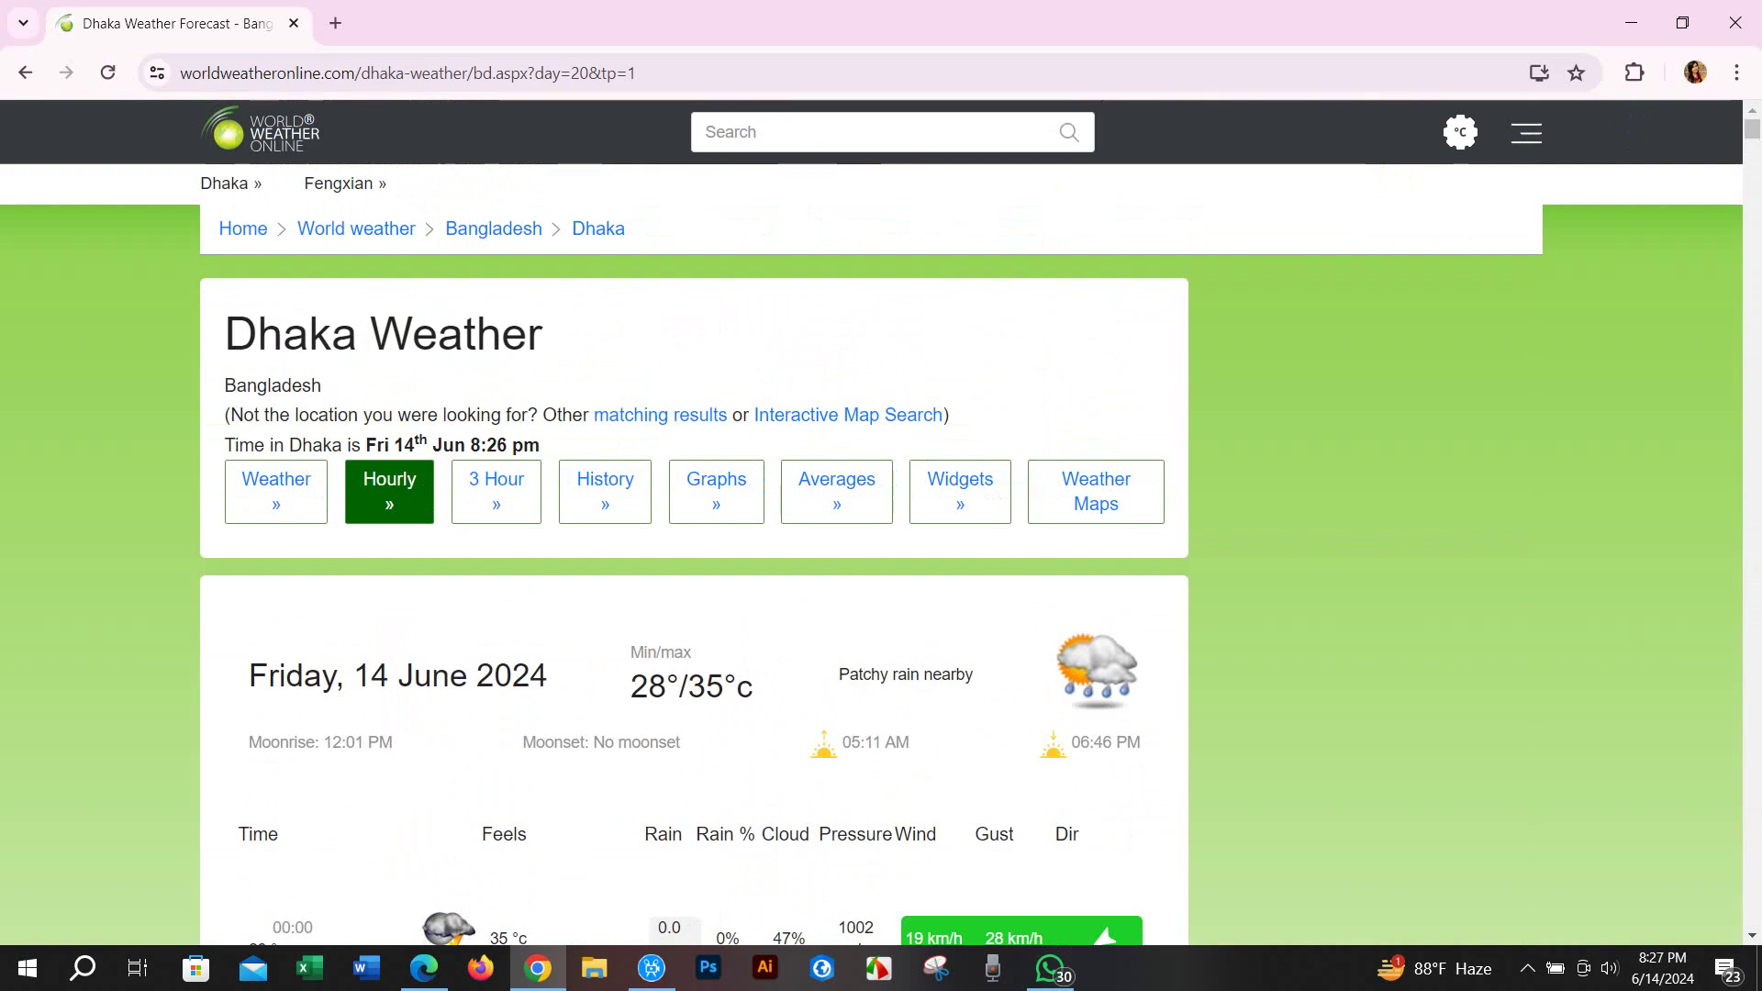
Return to Dhaka's main weather page and open the Buy Historical Weather Data page from its additional weather options
scroll(184, 495, "down", 3)
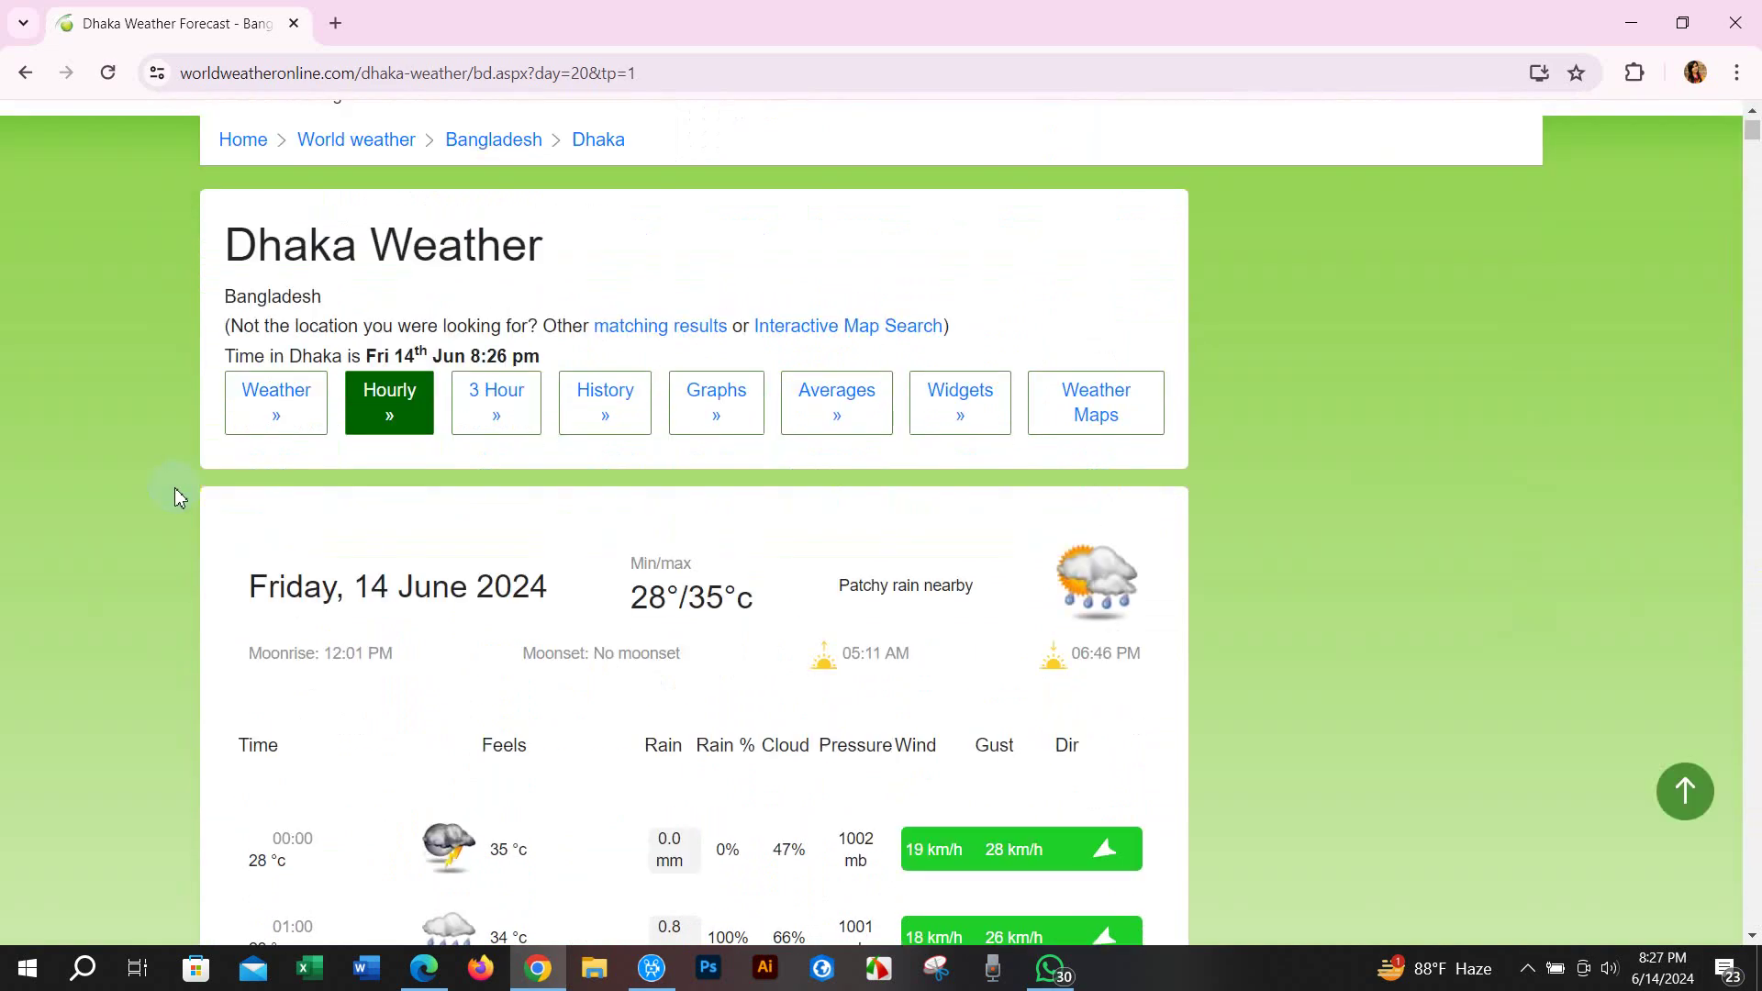
left_click(275, 262)
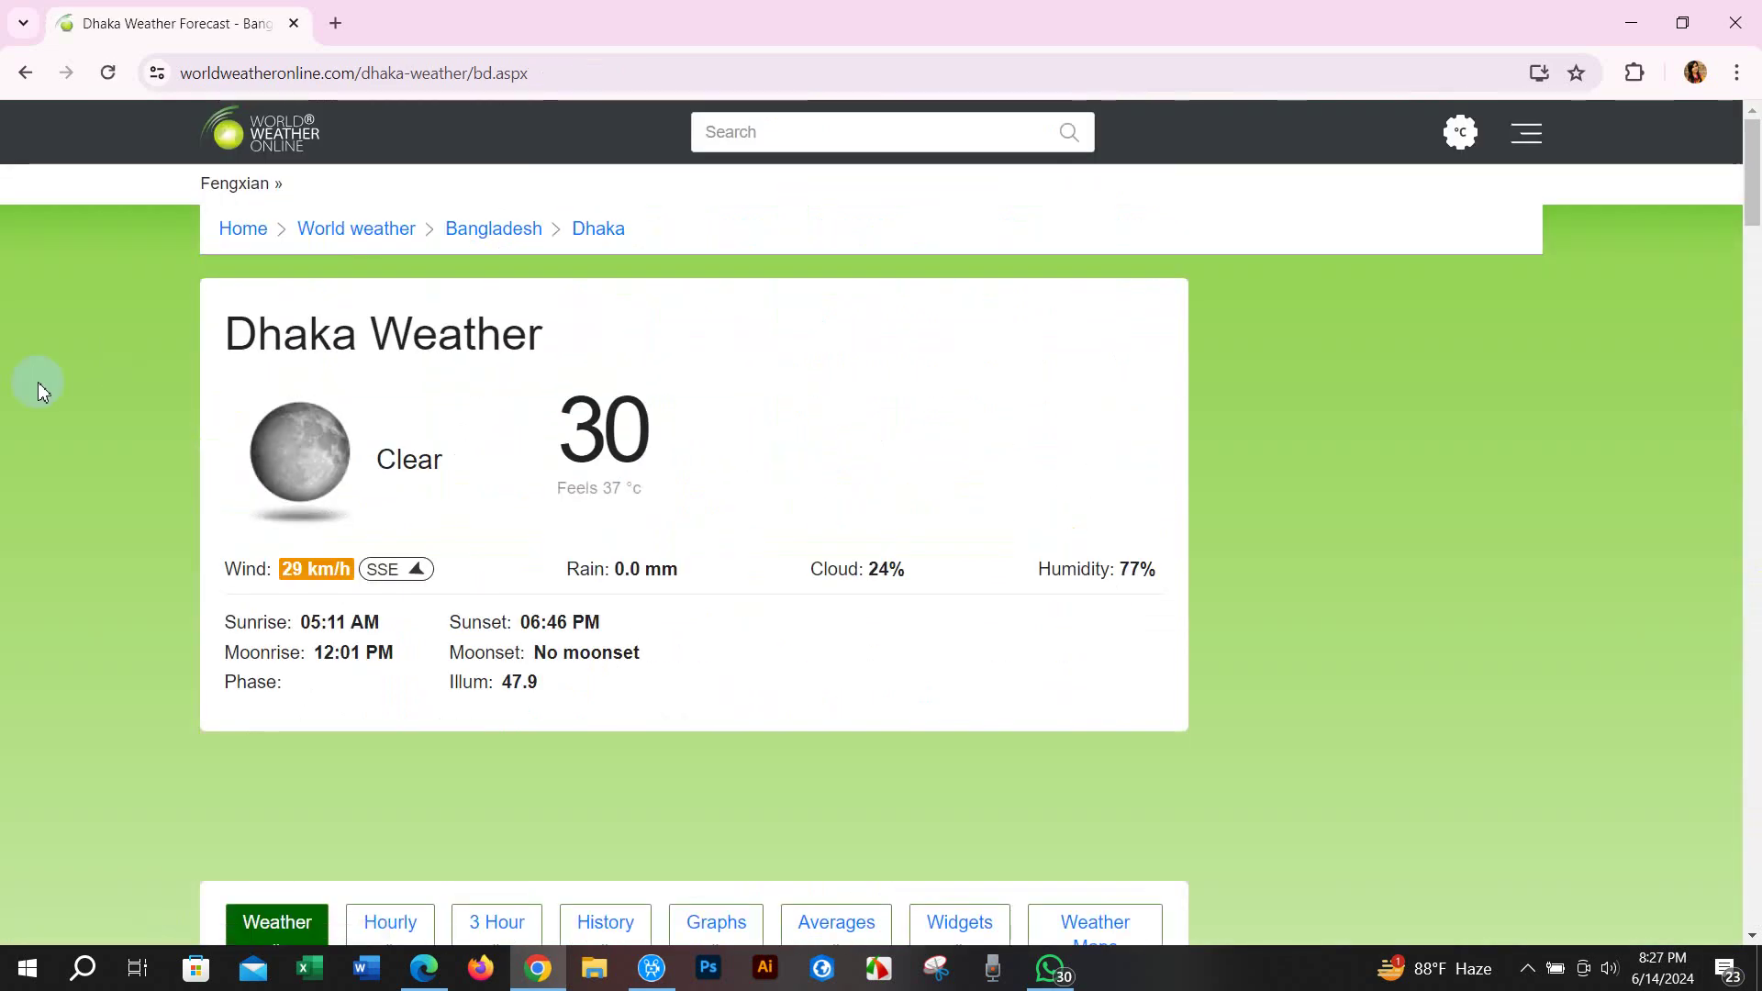
scroll(102, 405, "down", 10)
scroll(115, 426, "down", 20)
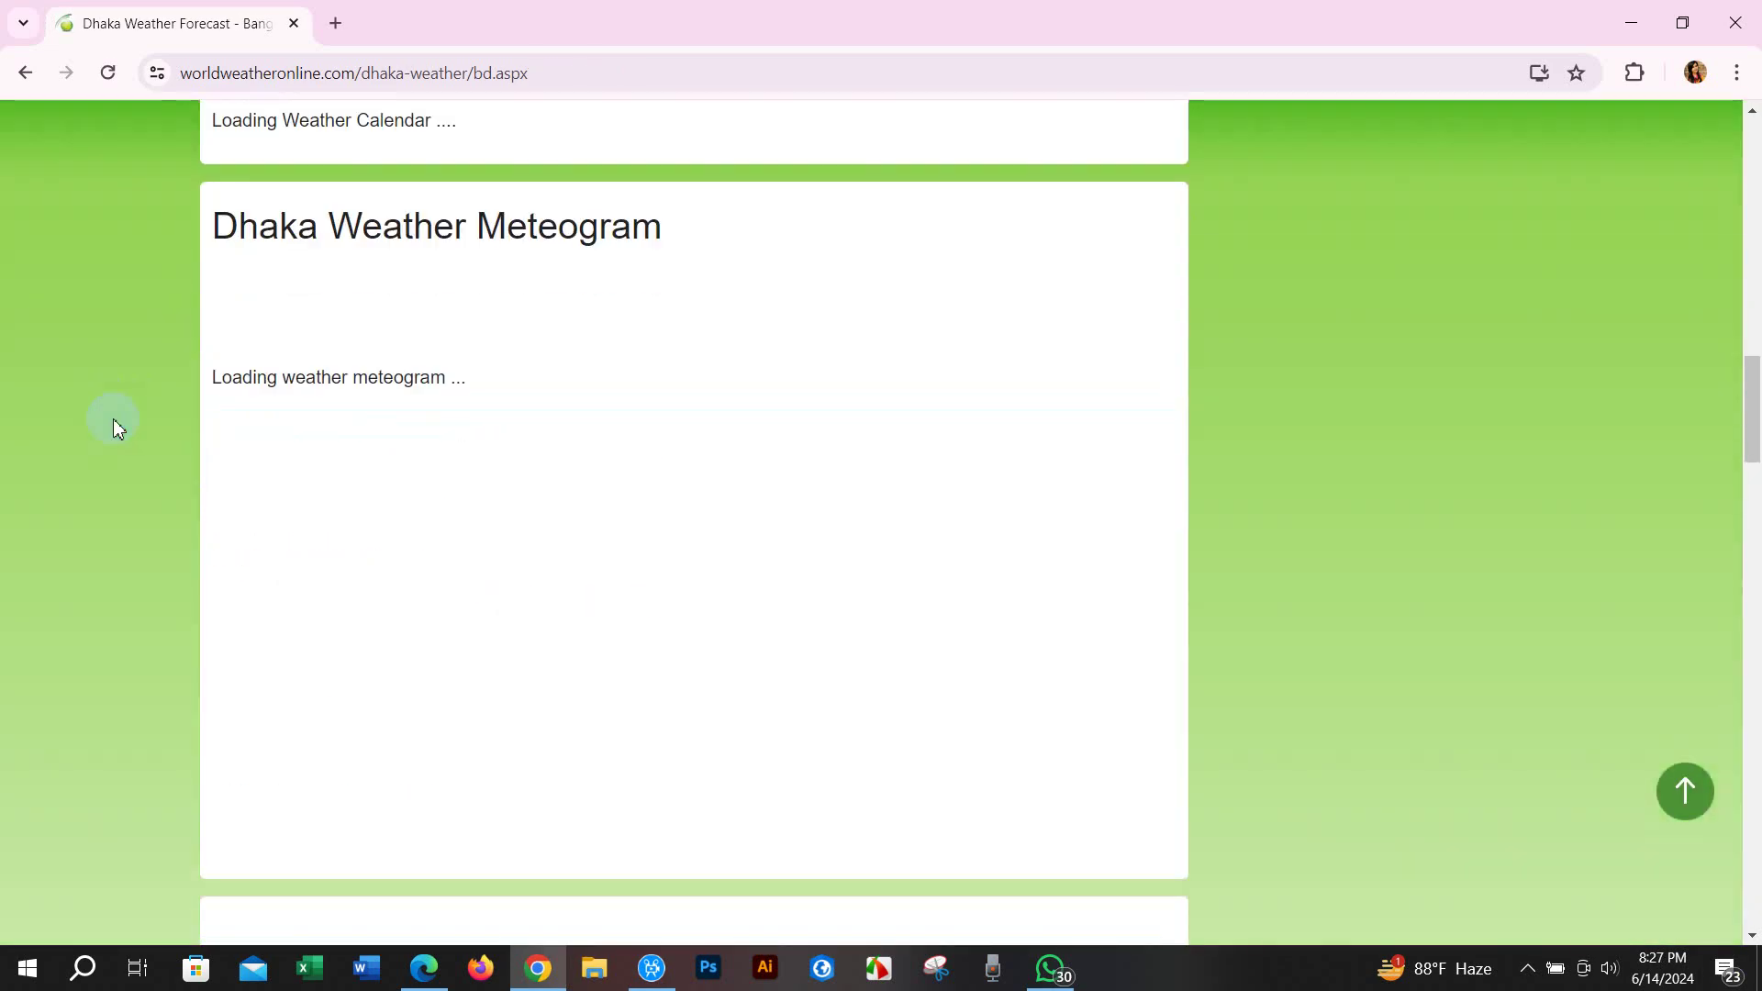
scroll(113, 418, "down", 12)
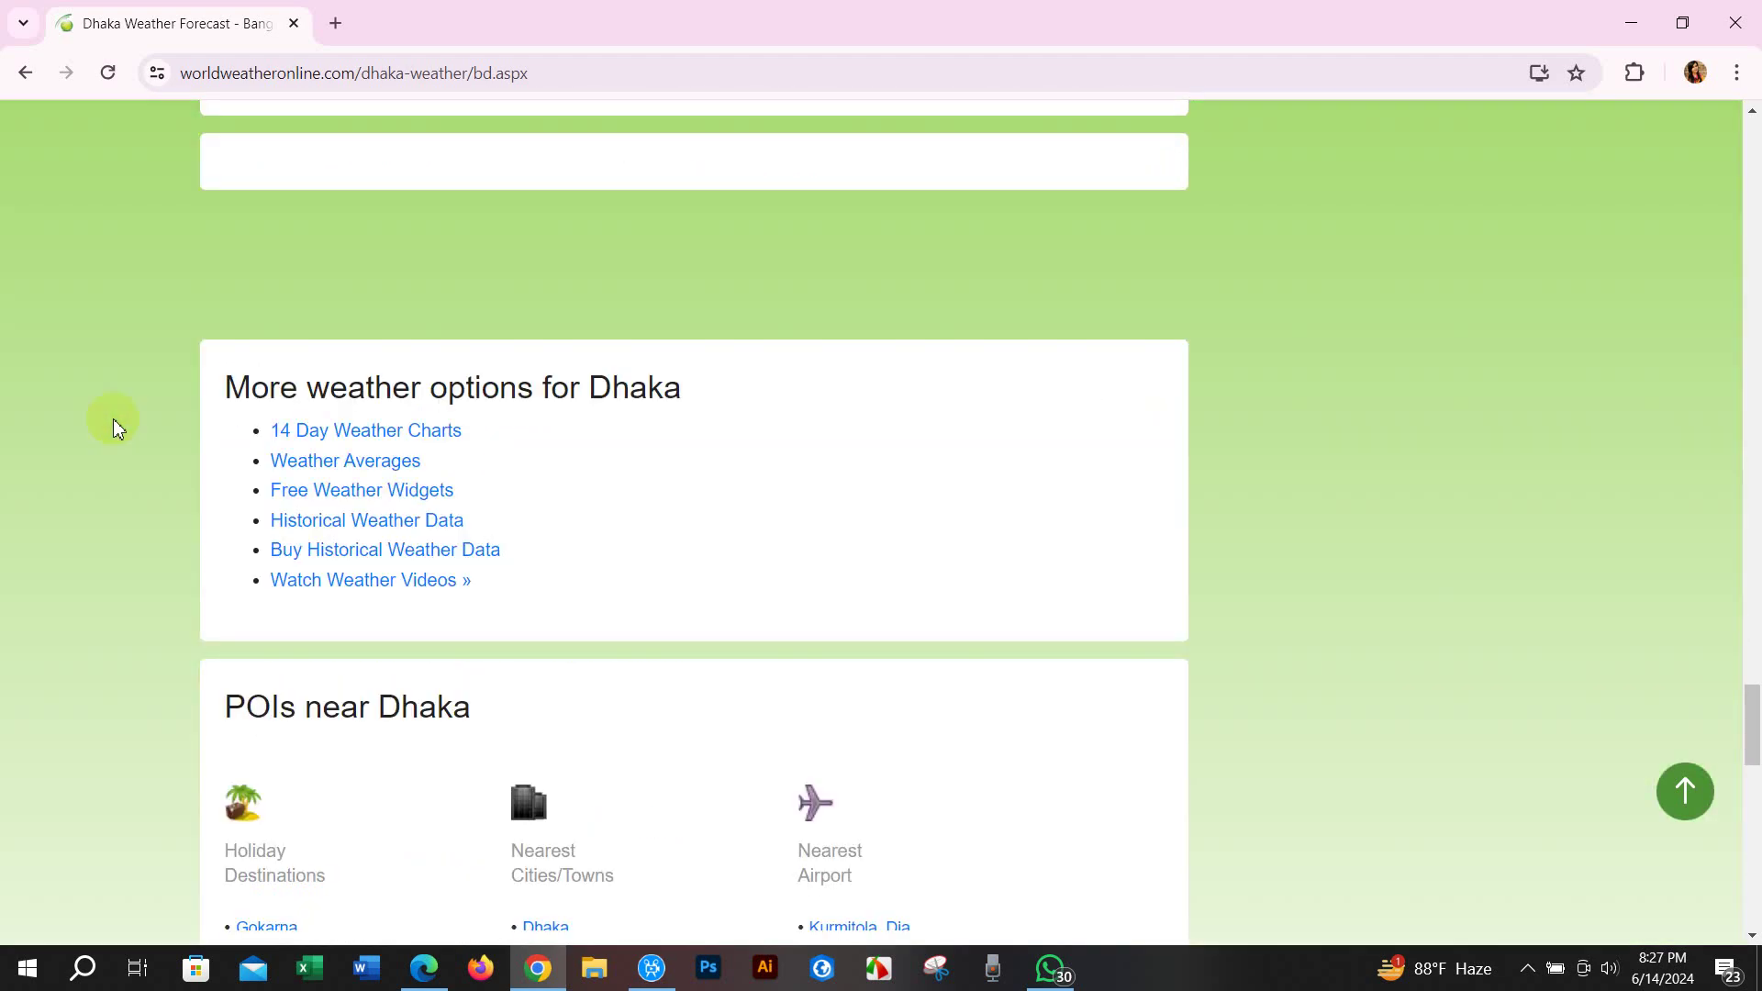
left_click(367, 537)
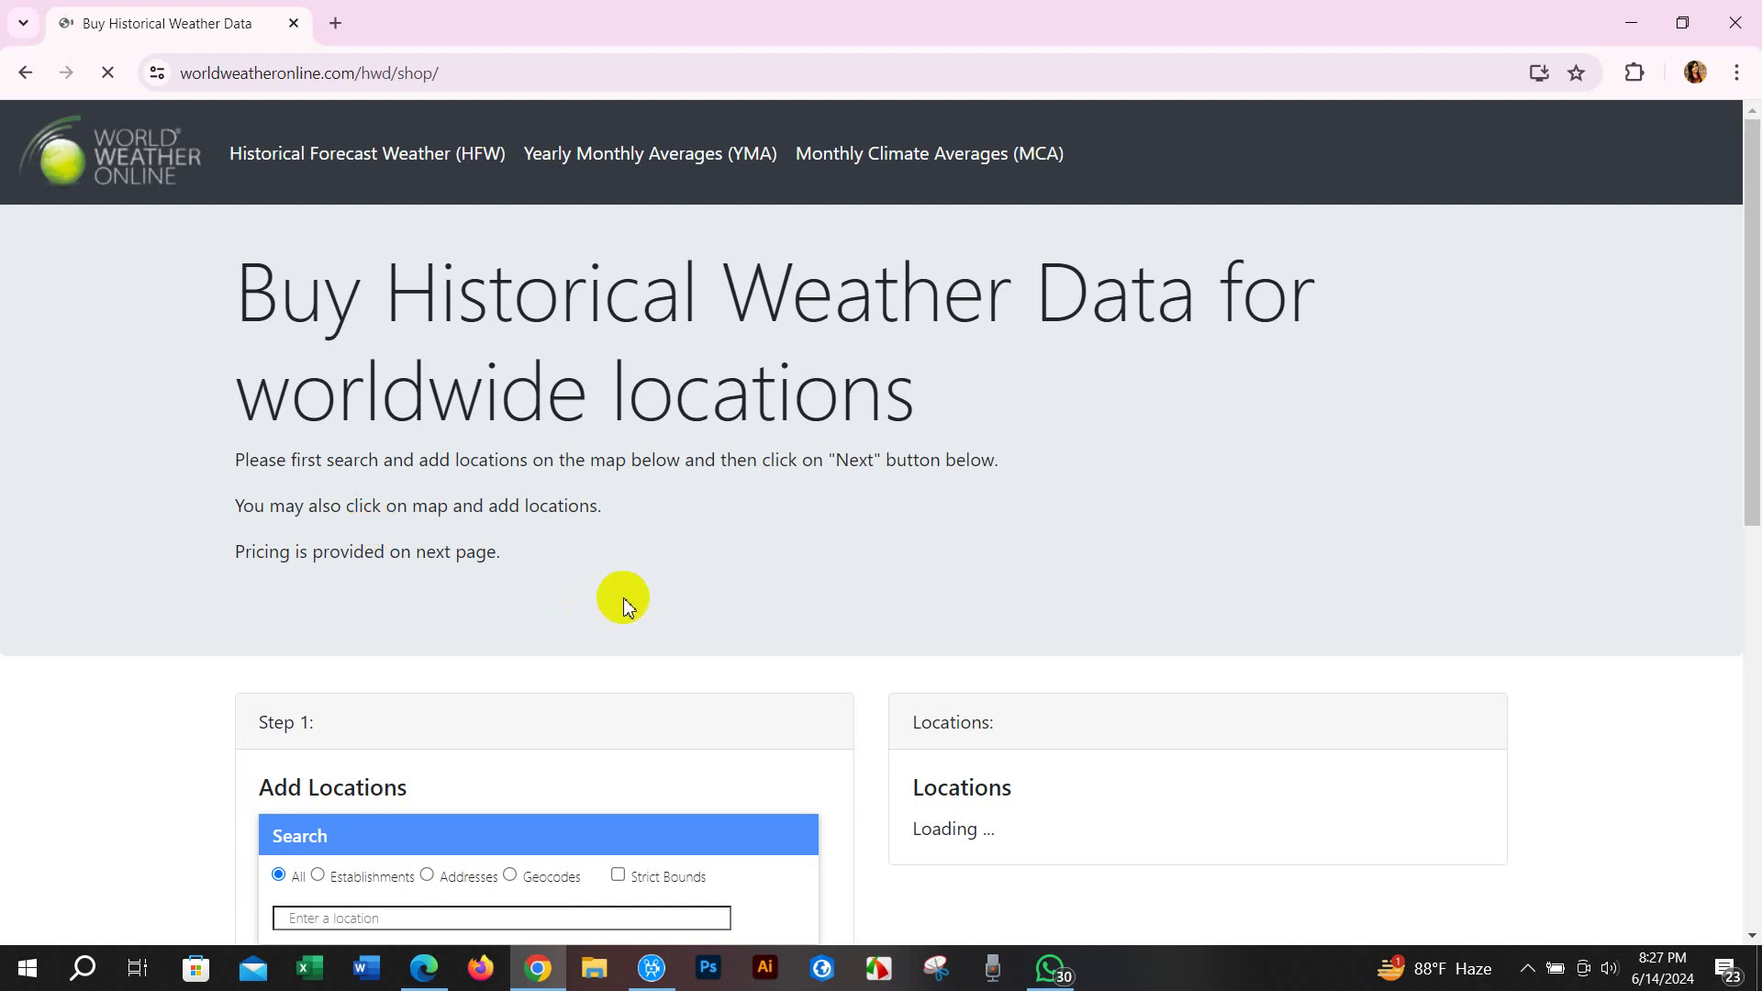
Expand the Add Locations map to full screen and bring Bangladesh into view instead of Sydney
scroll(188, 486, "down", 5)
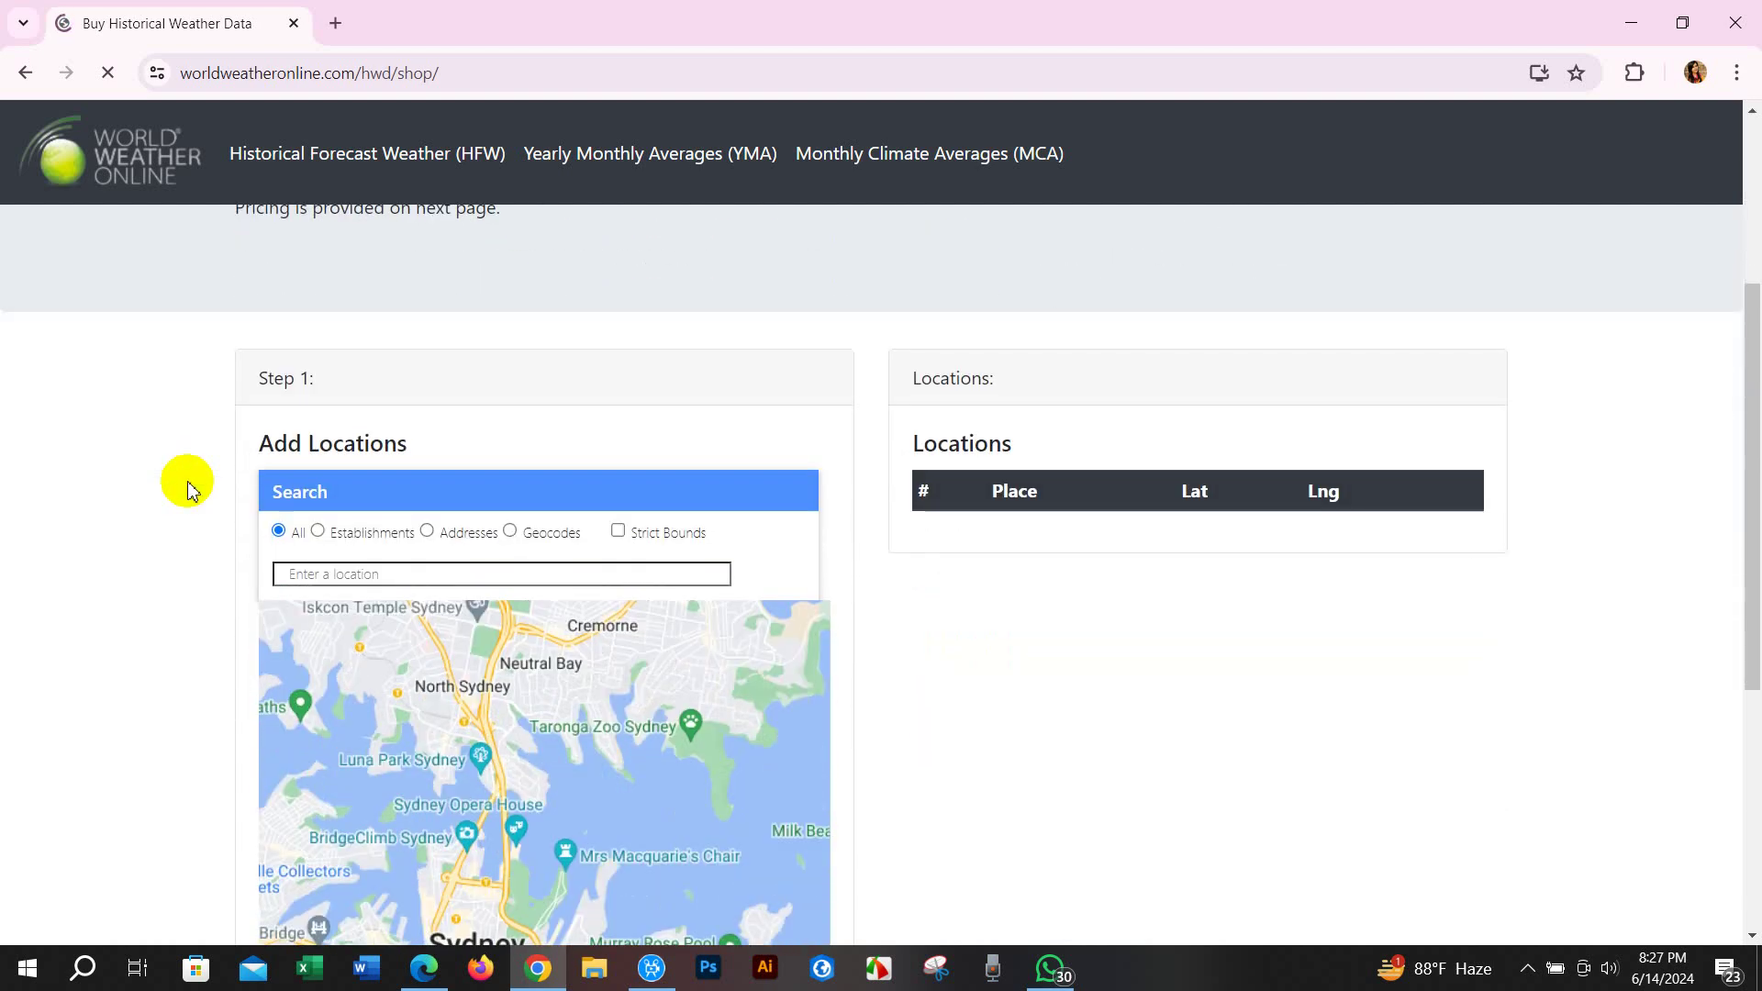
scroll(188, 487, "down", 1)
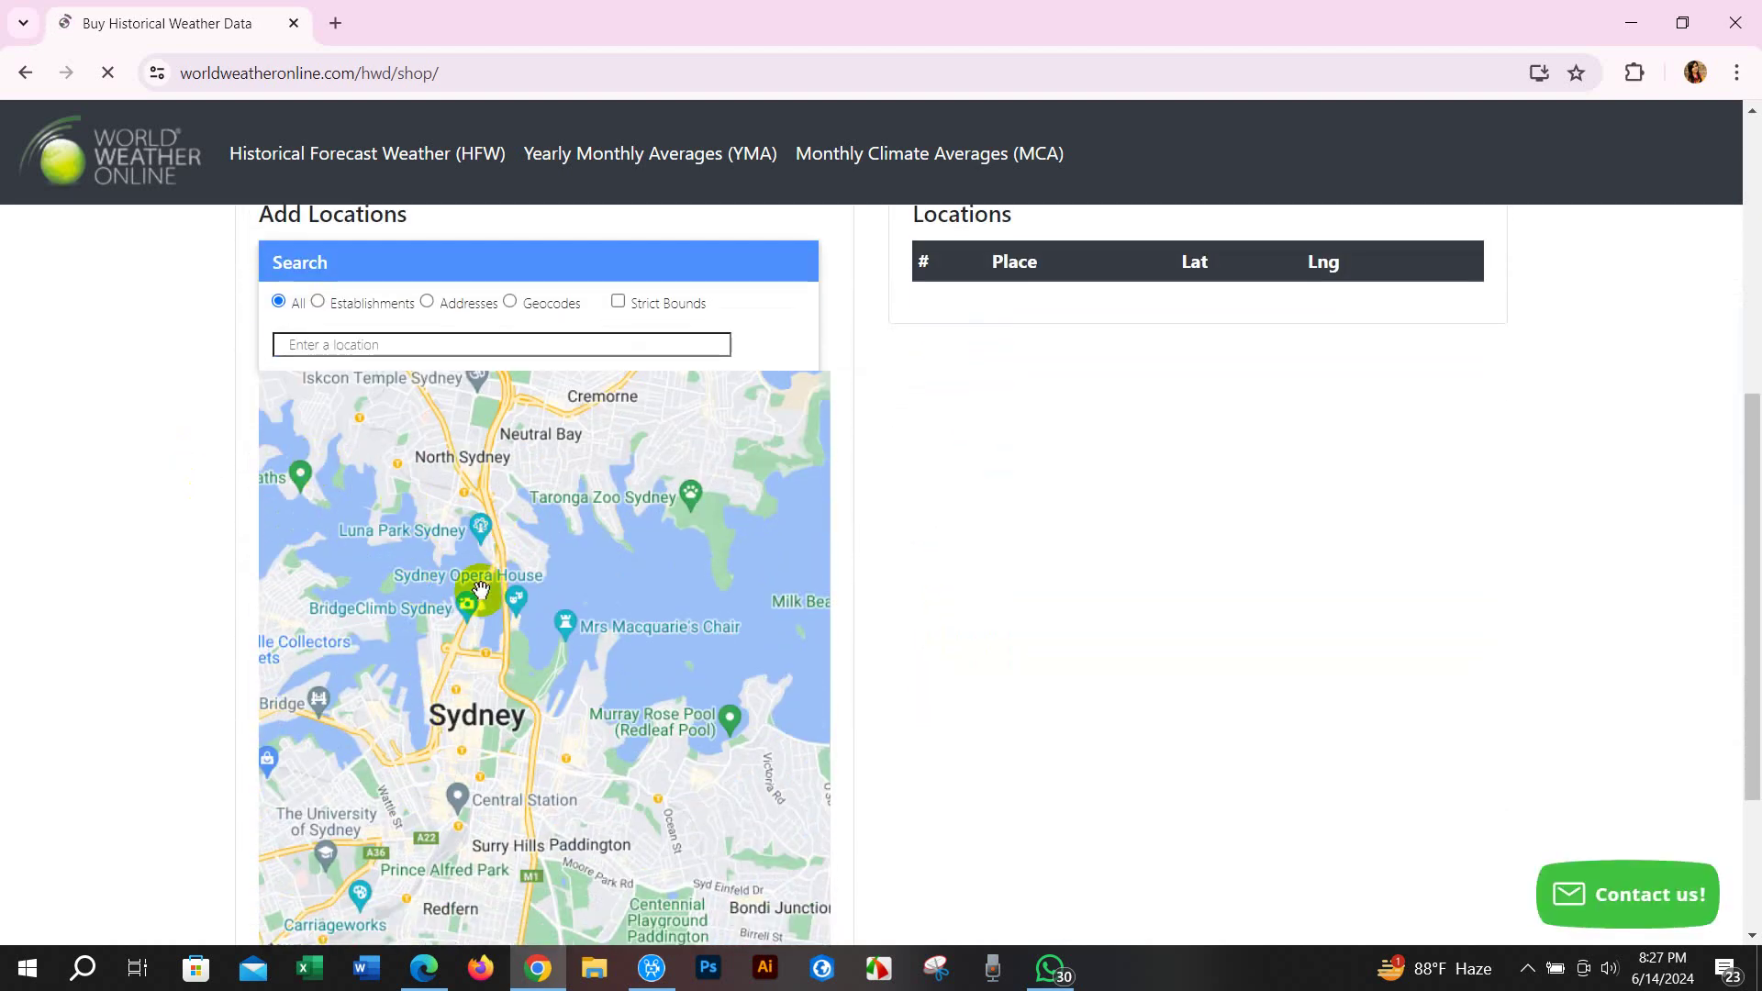
scroll(490, 585, "down", 1)
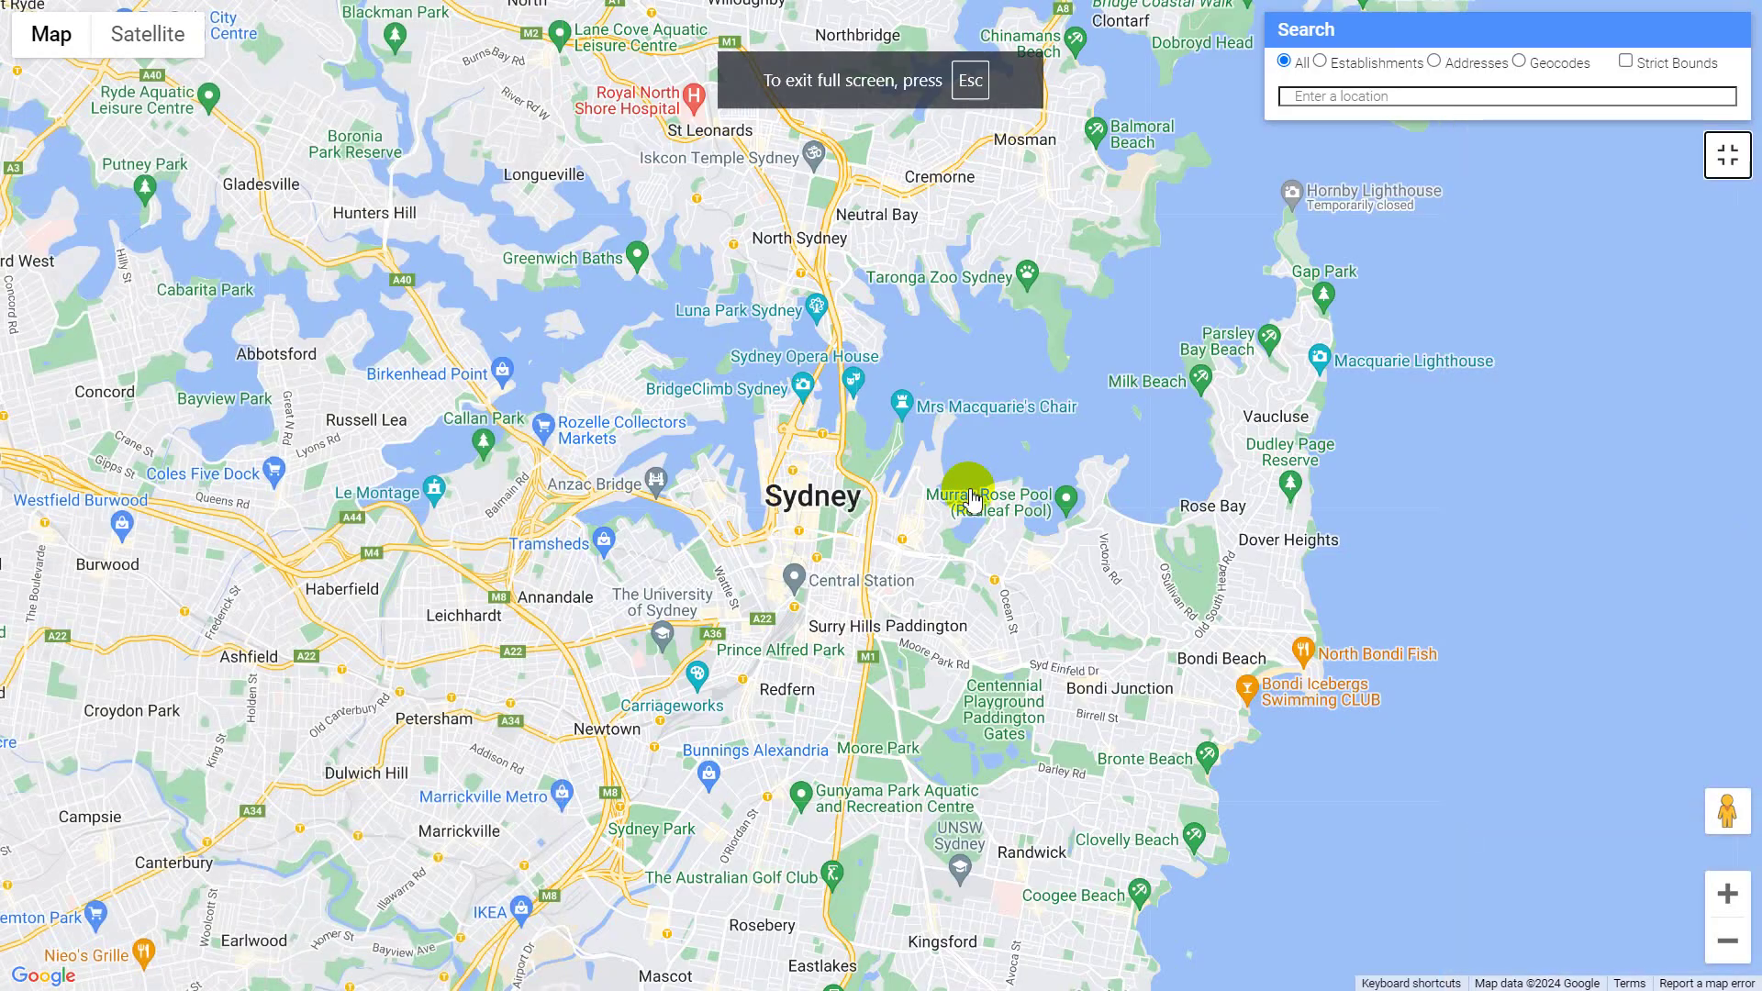
scroll(973, 500, "up", 1)
scroll(973, 500, "down", 2)
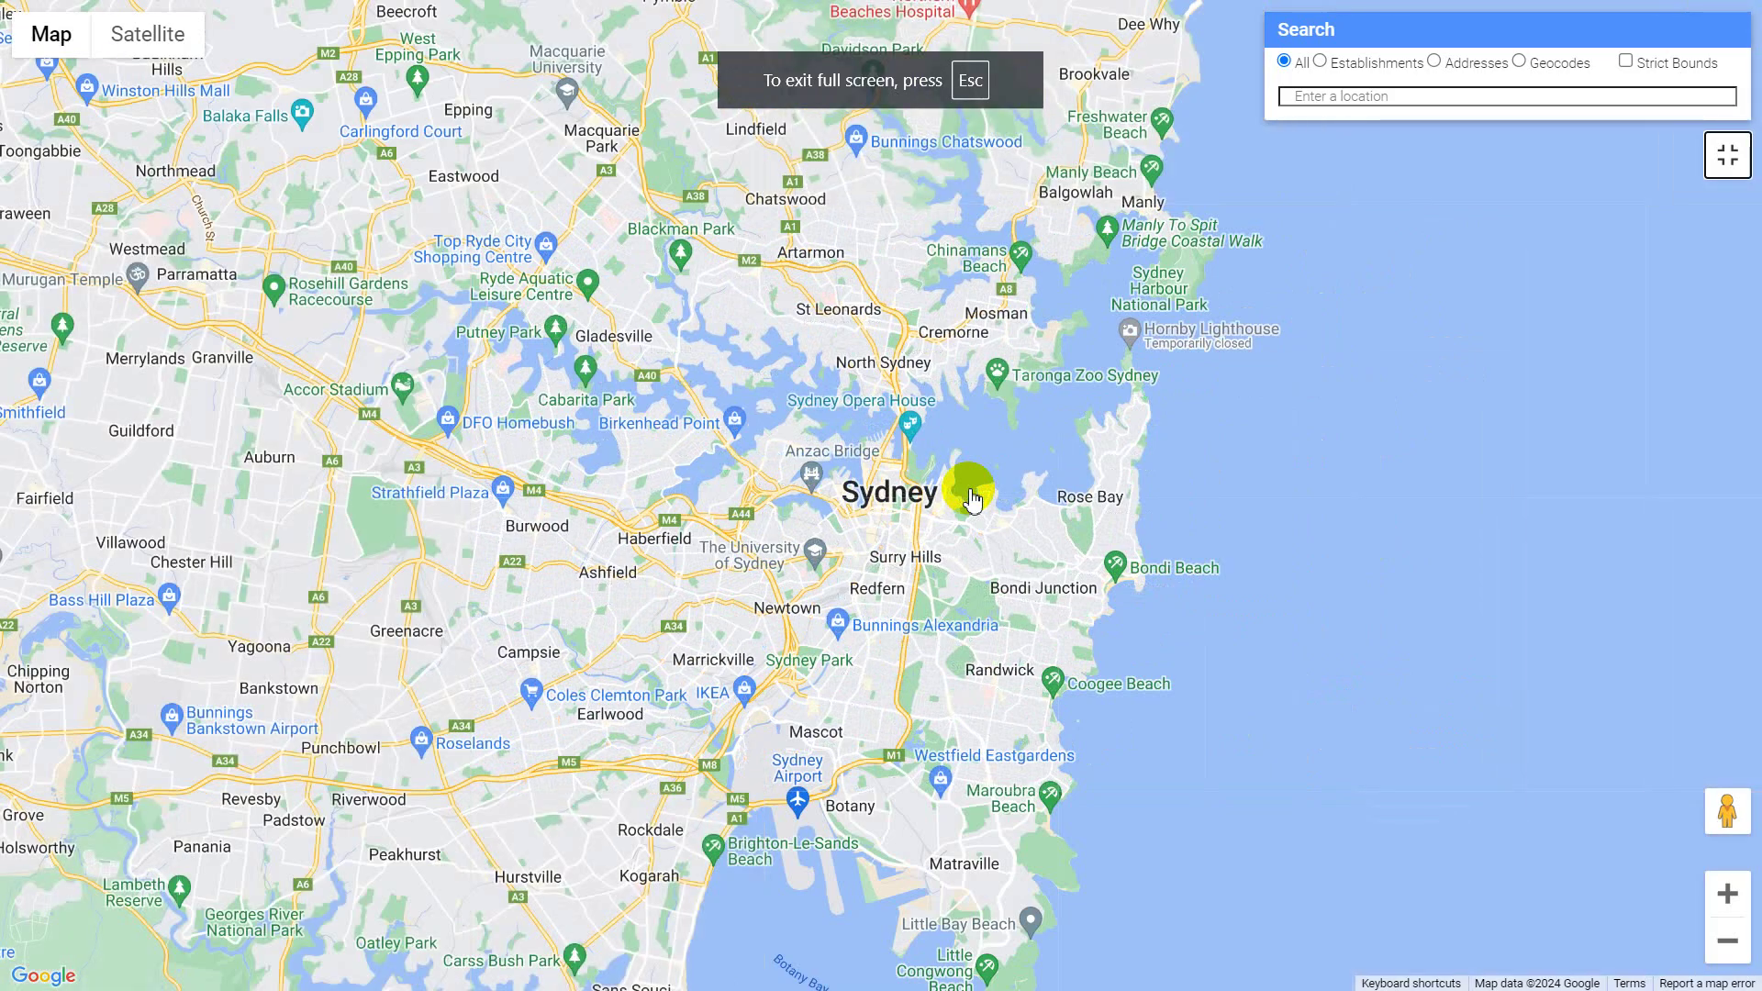
scroll(973, 500, "down", 3)
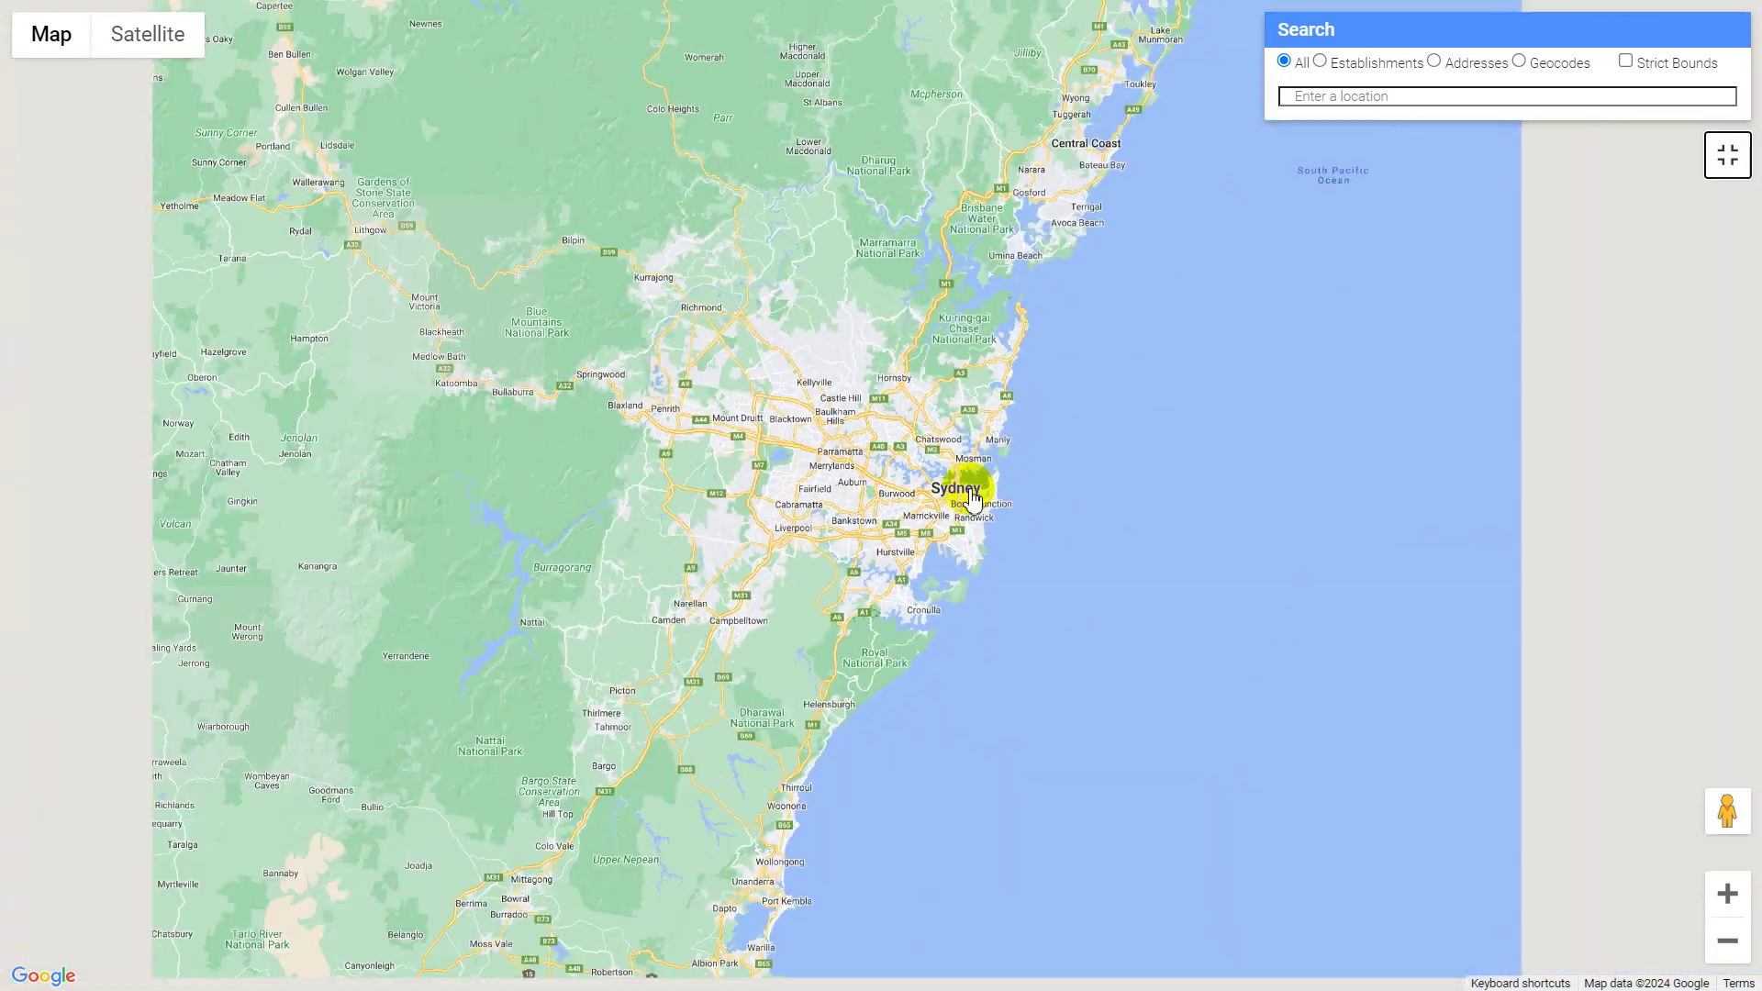
scroll(972, 500, "down", 3)
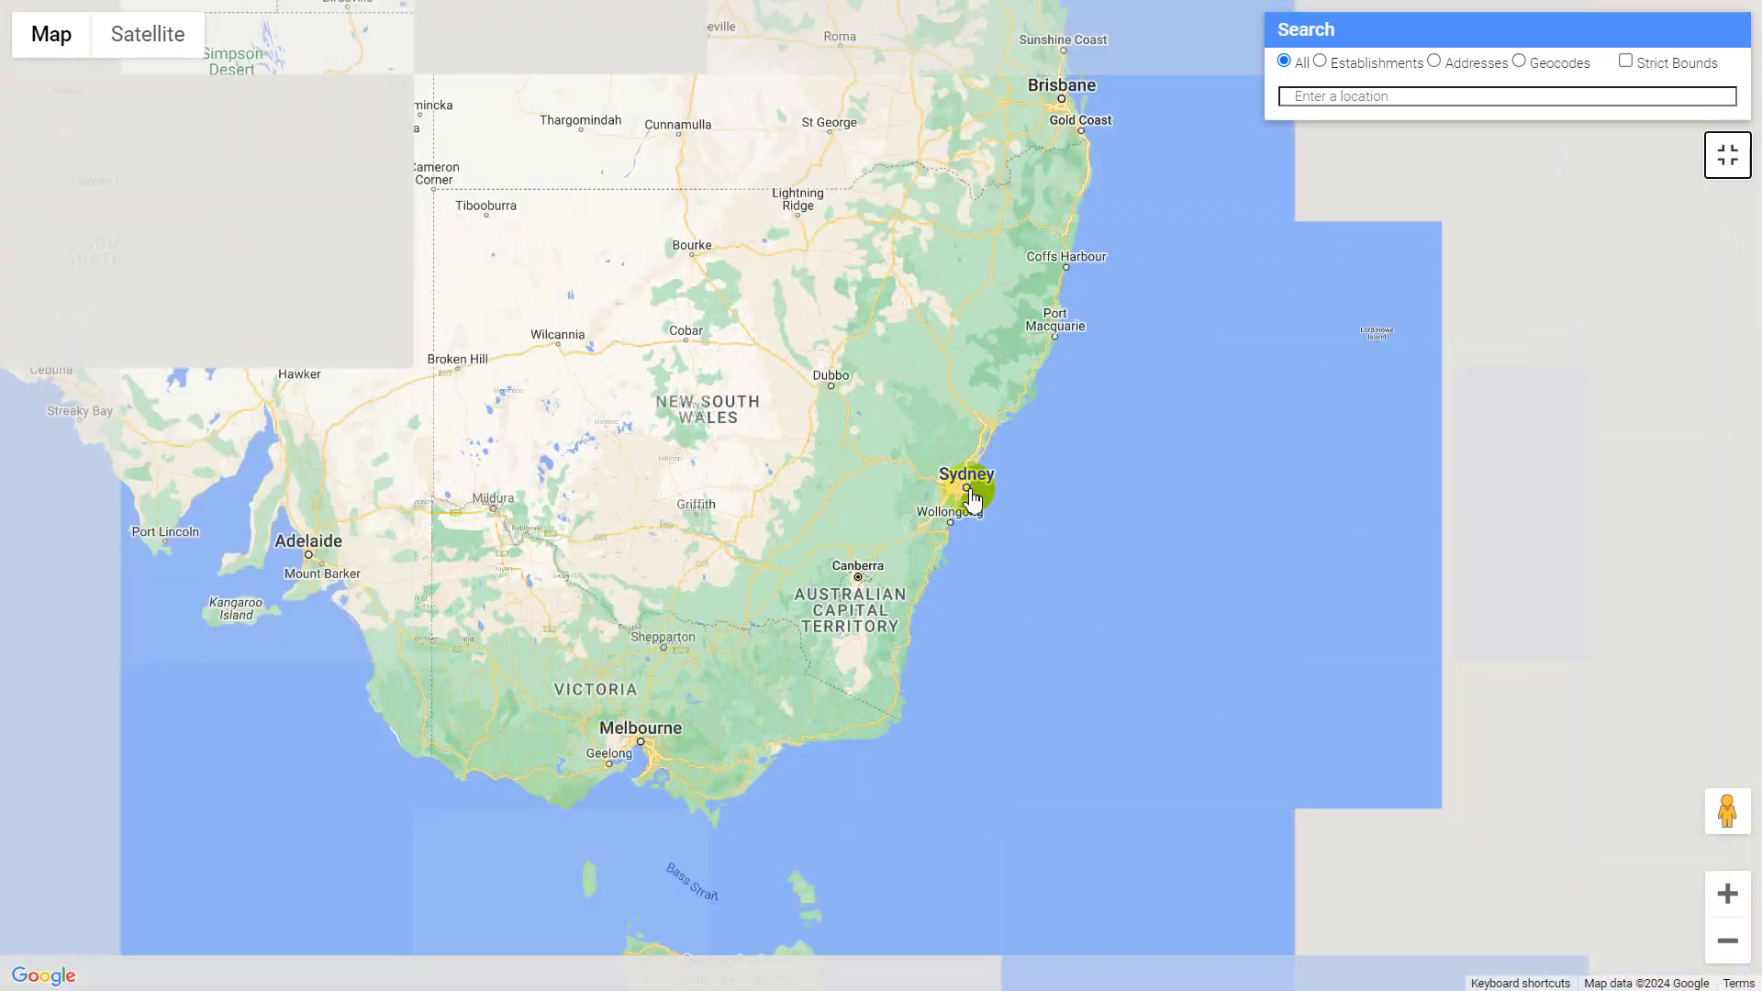
scroll(973, 500, "down", 4)
scroll(716, 398, "up", 1)
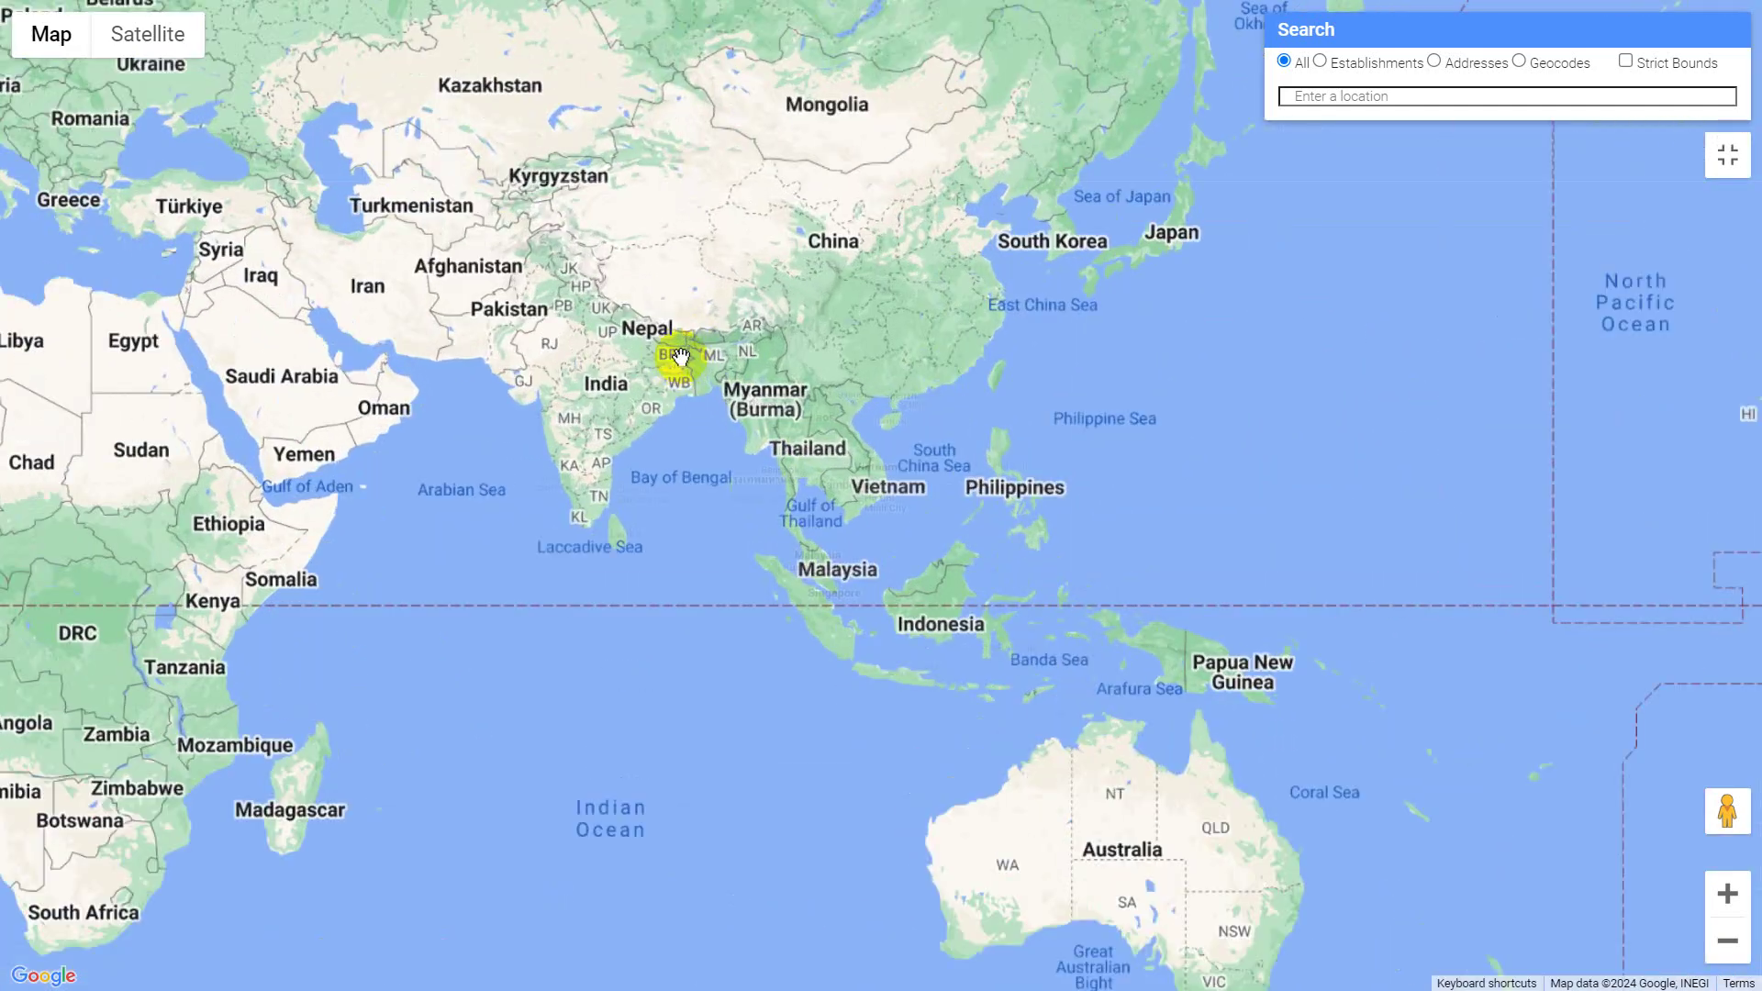
scroll(680, 356, "up", 3)
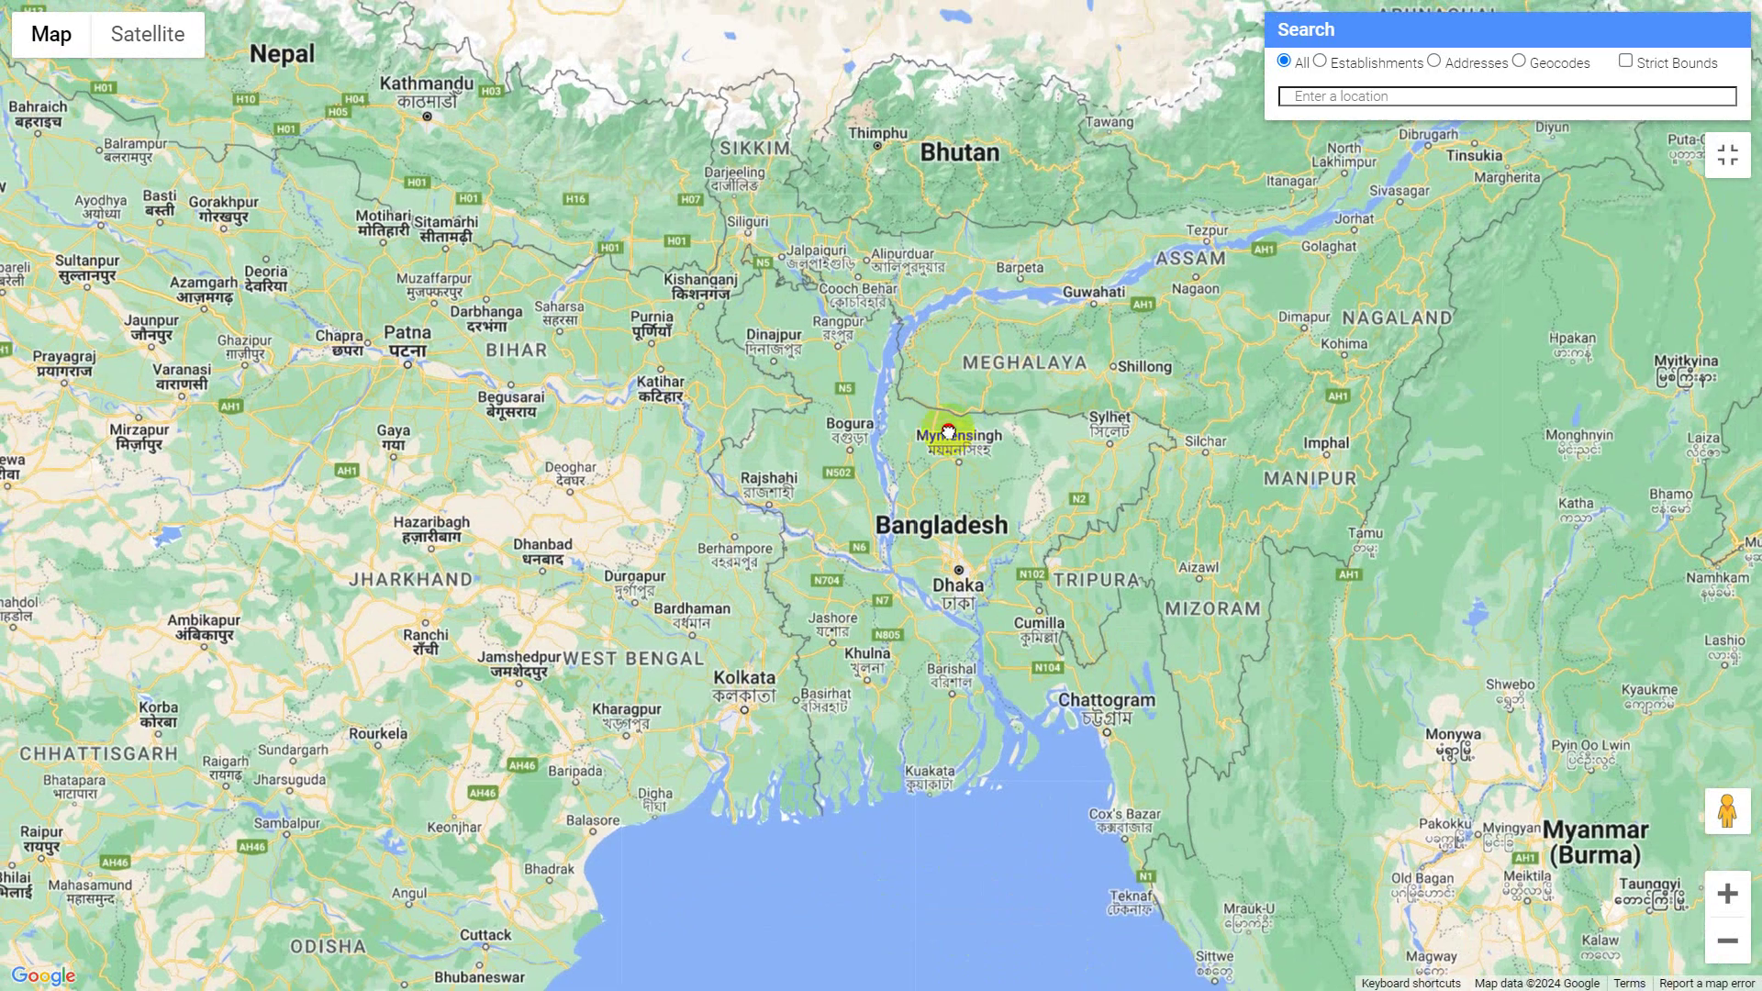
Place a map marker beside Khanka Galibya Rd west of Dhaka, and leave the full-screen map
scroll(963, 569, "up", 2)
scroll(838, 528, "up", 5)
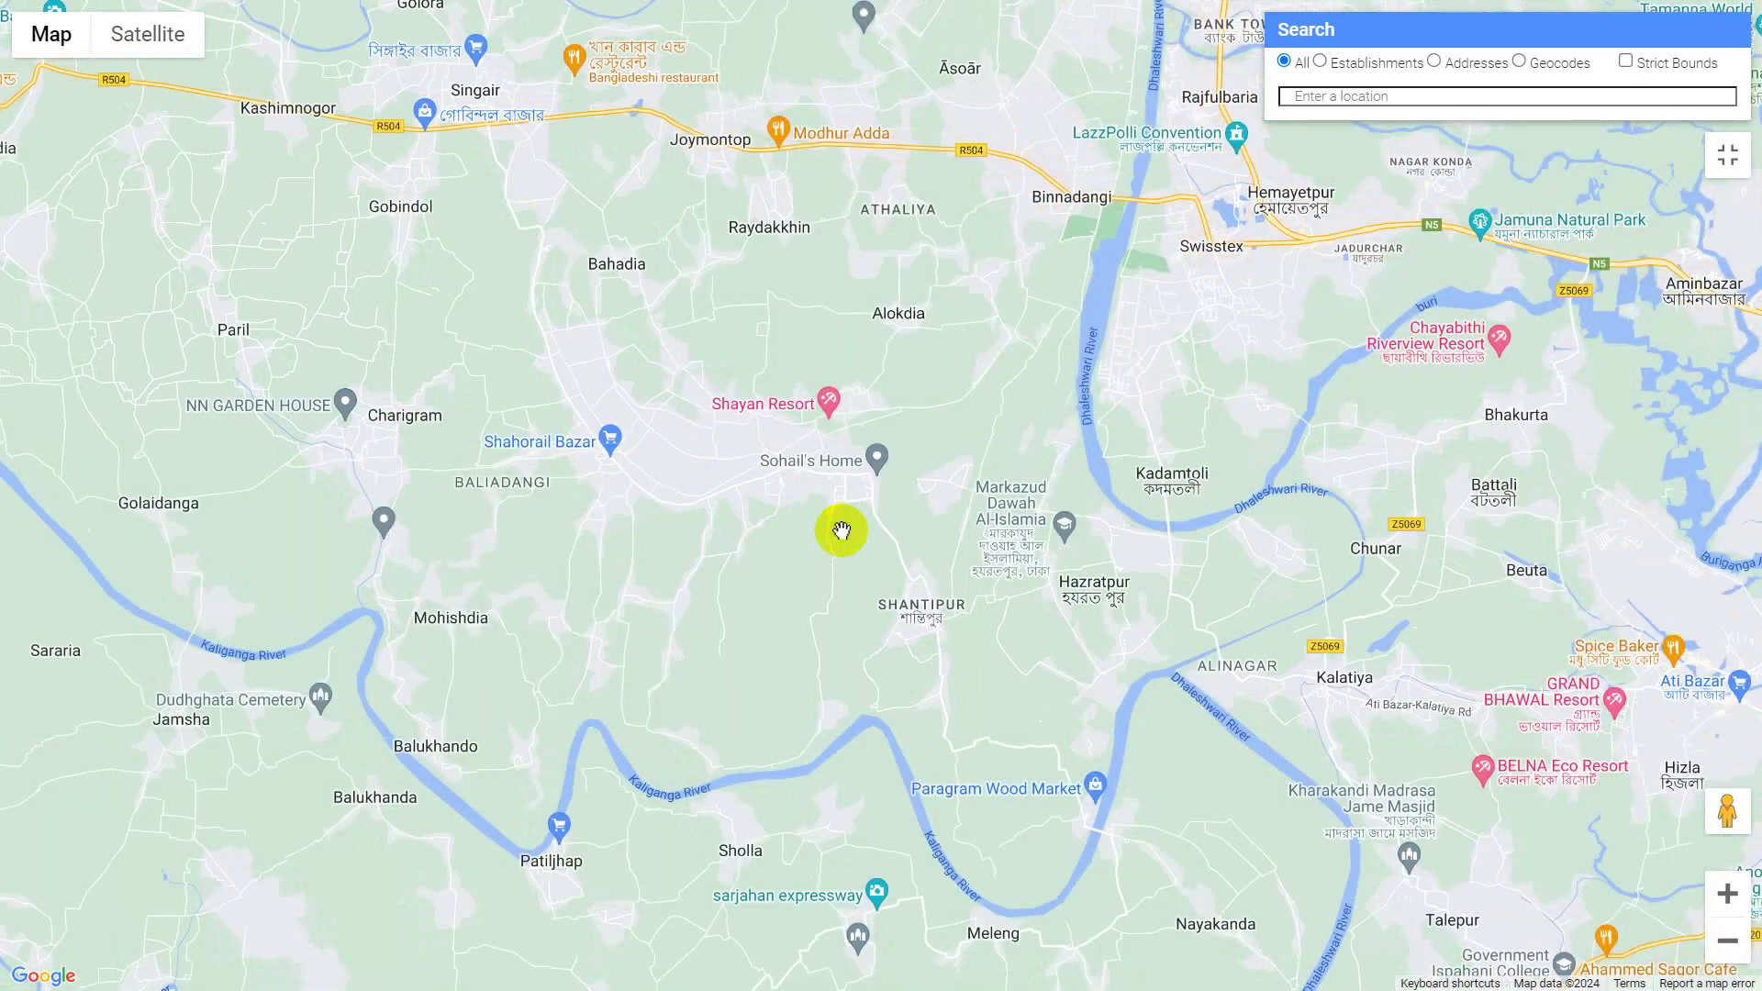
scroll(761, 518, "up", 2)
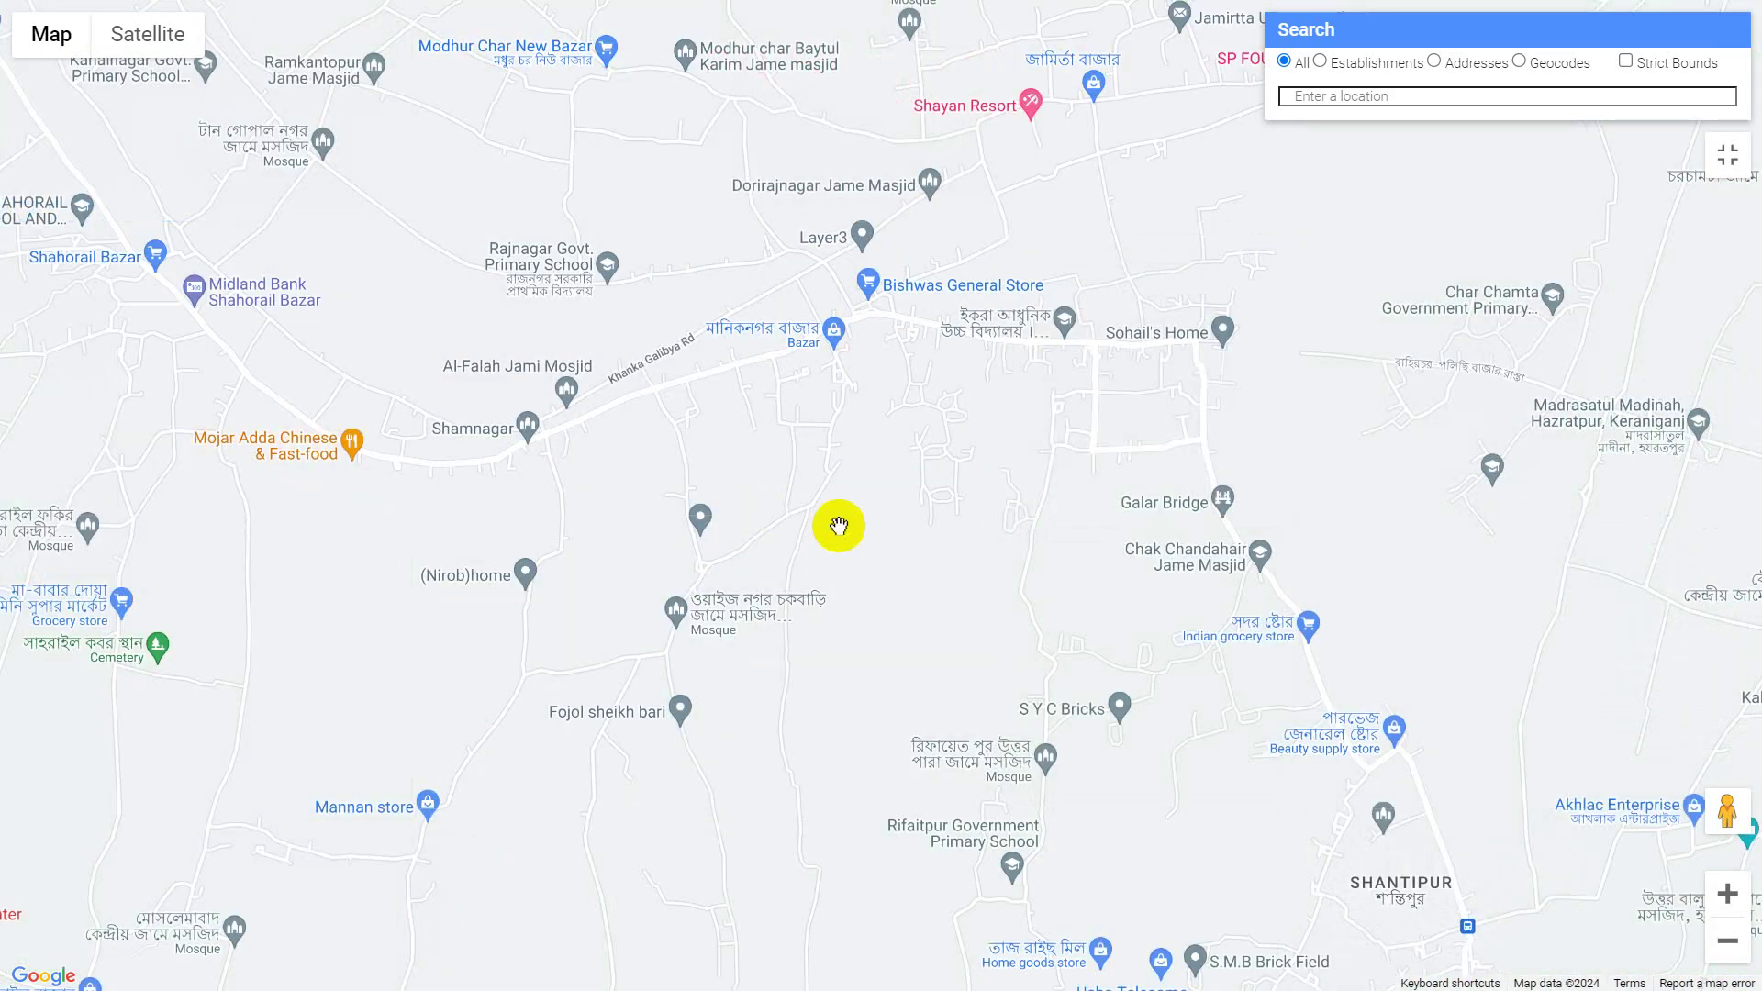
scroll(839, 526, "up", 1)
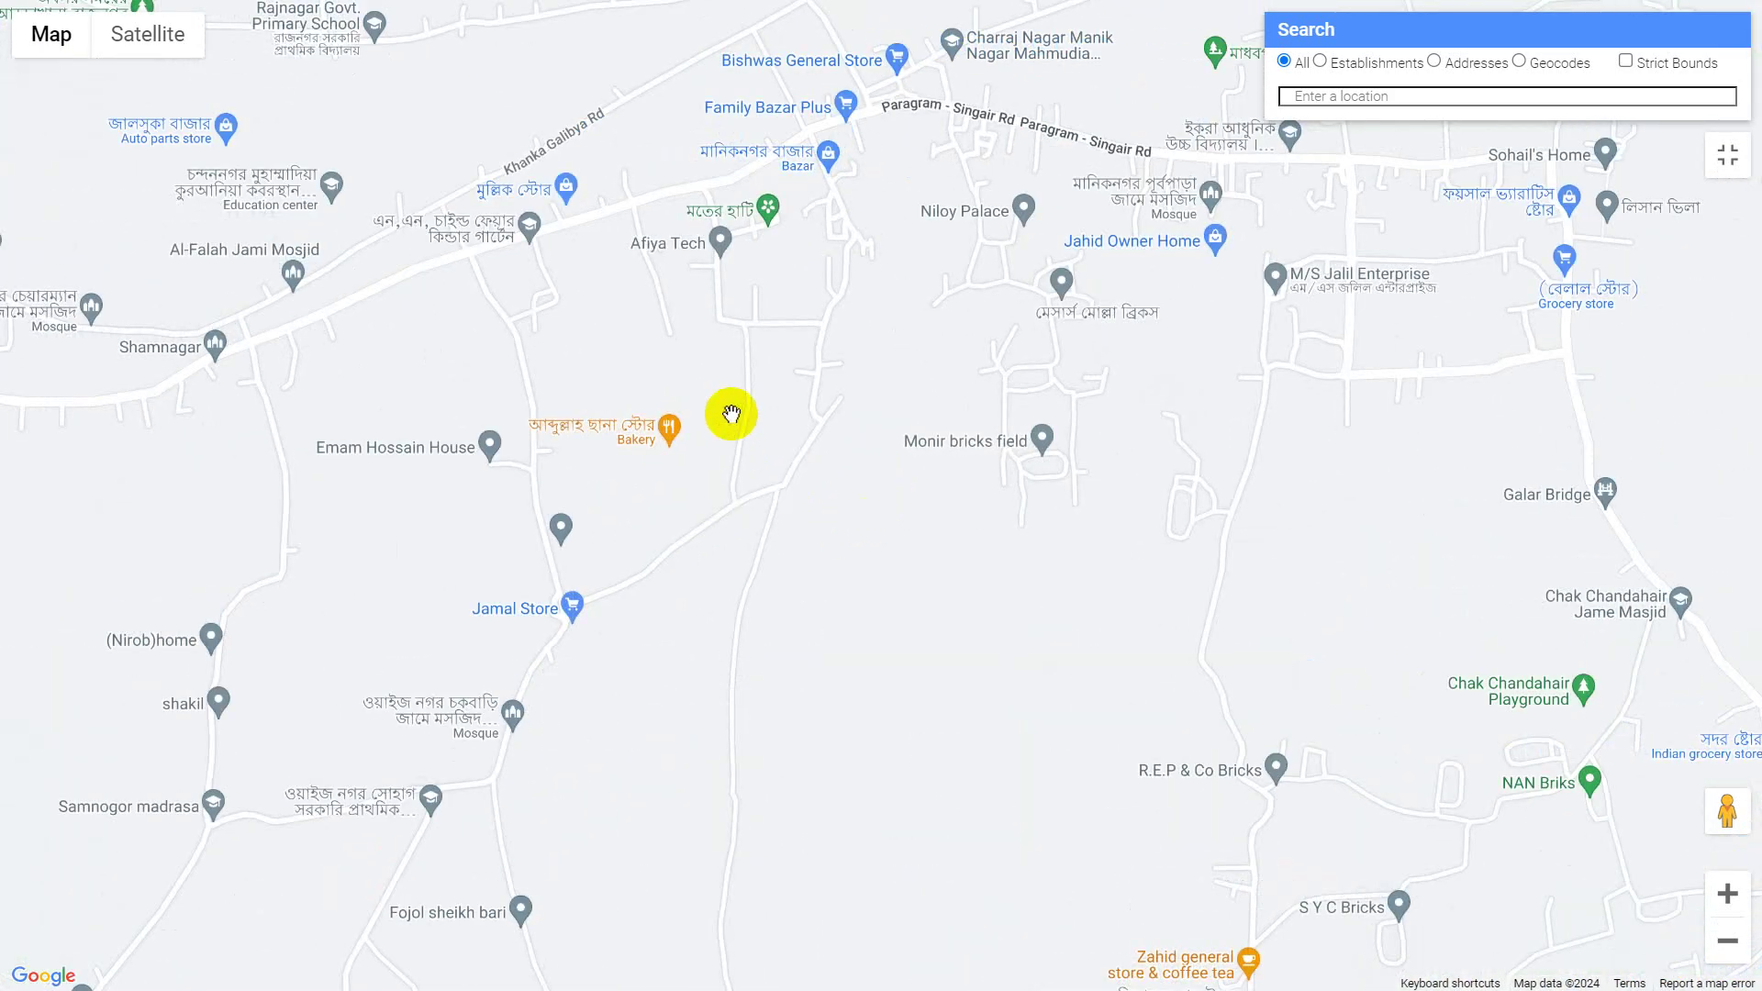
left_click_drag(728, 409, 928, 554)
left_click(635, 479)
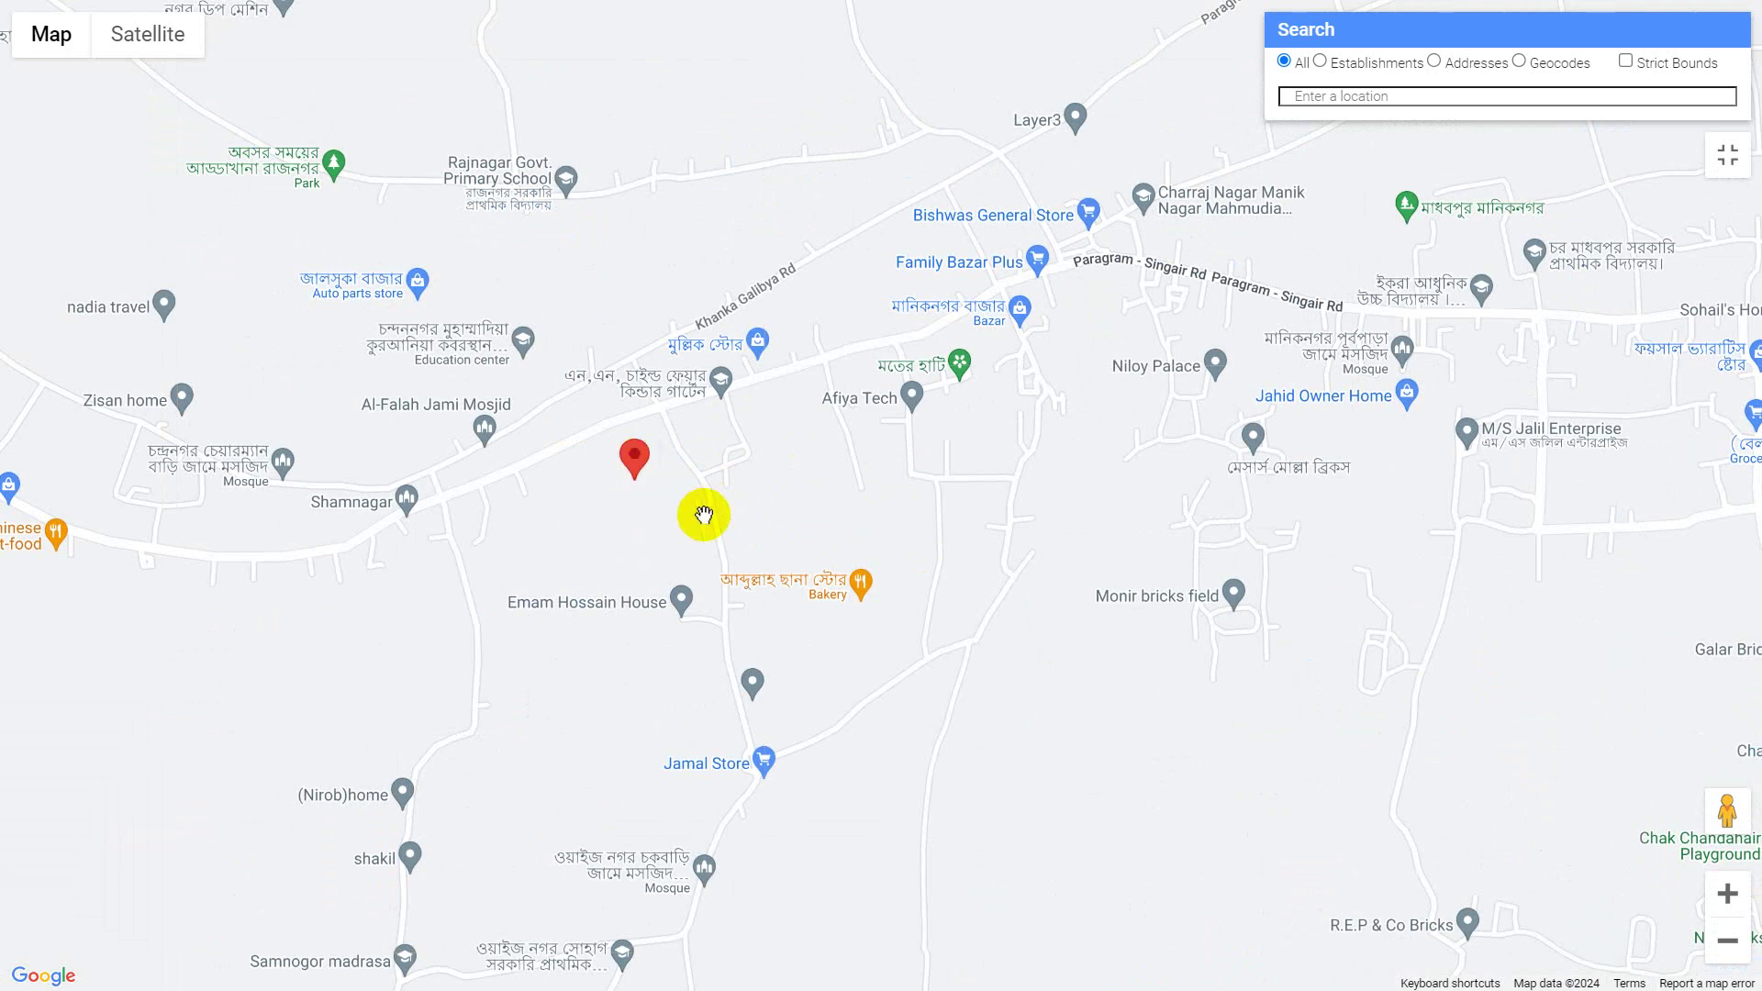
scroll(704, 515, "down", 1)
left_click(1725, 156)
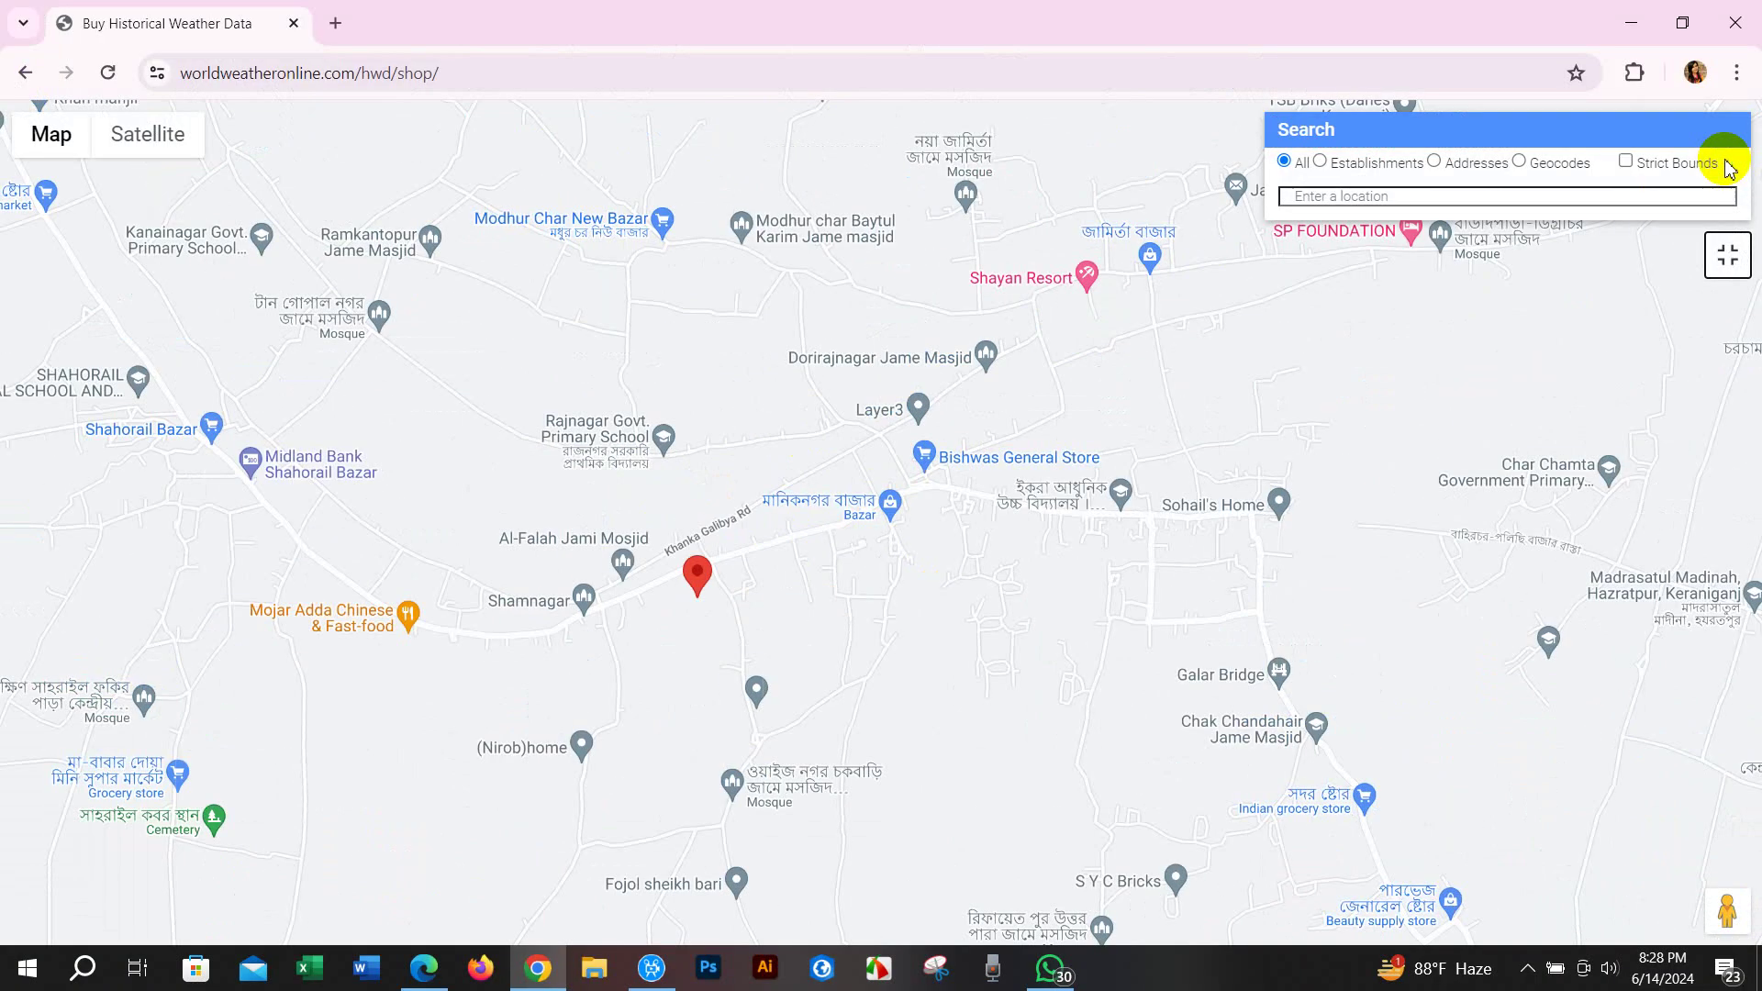
Place the marker west of Mohammadpur at about 23.763, 90.321 and add that point to the locations list
scroll(424, 649, "down", 3)
left_click(425, 649)
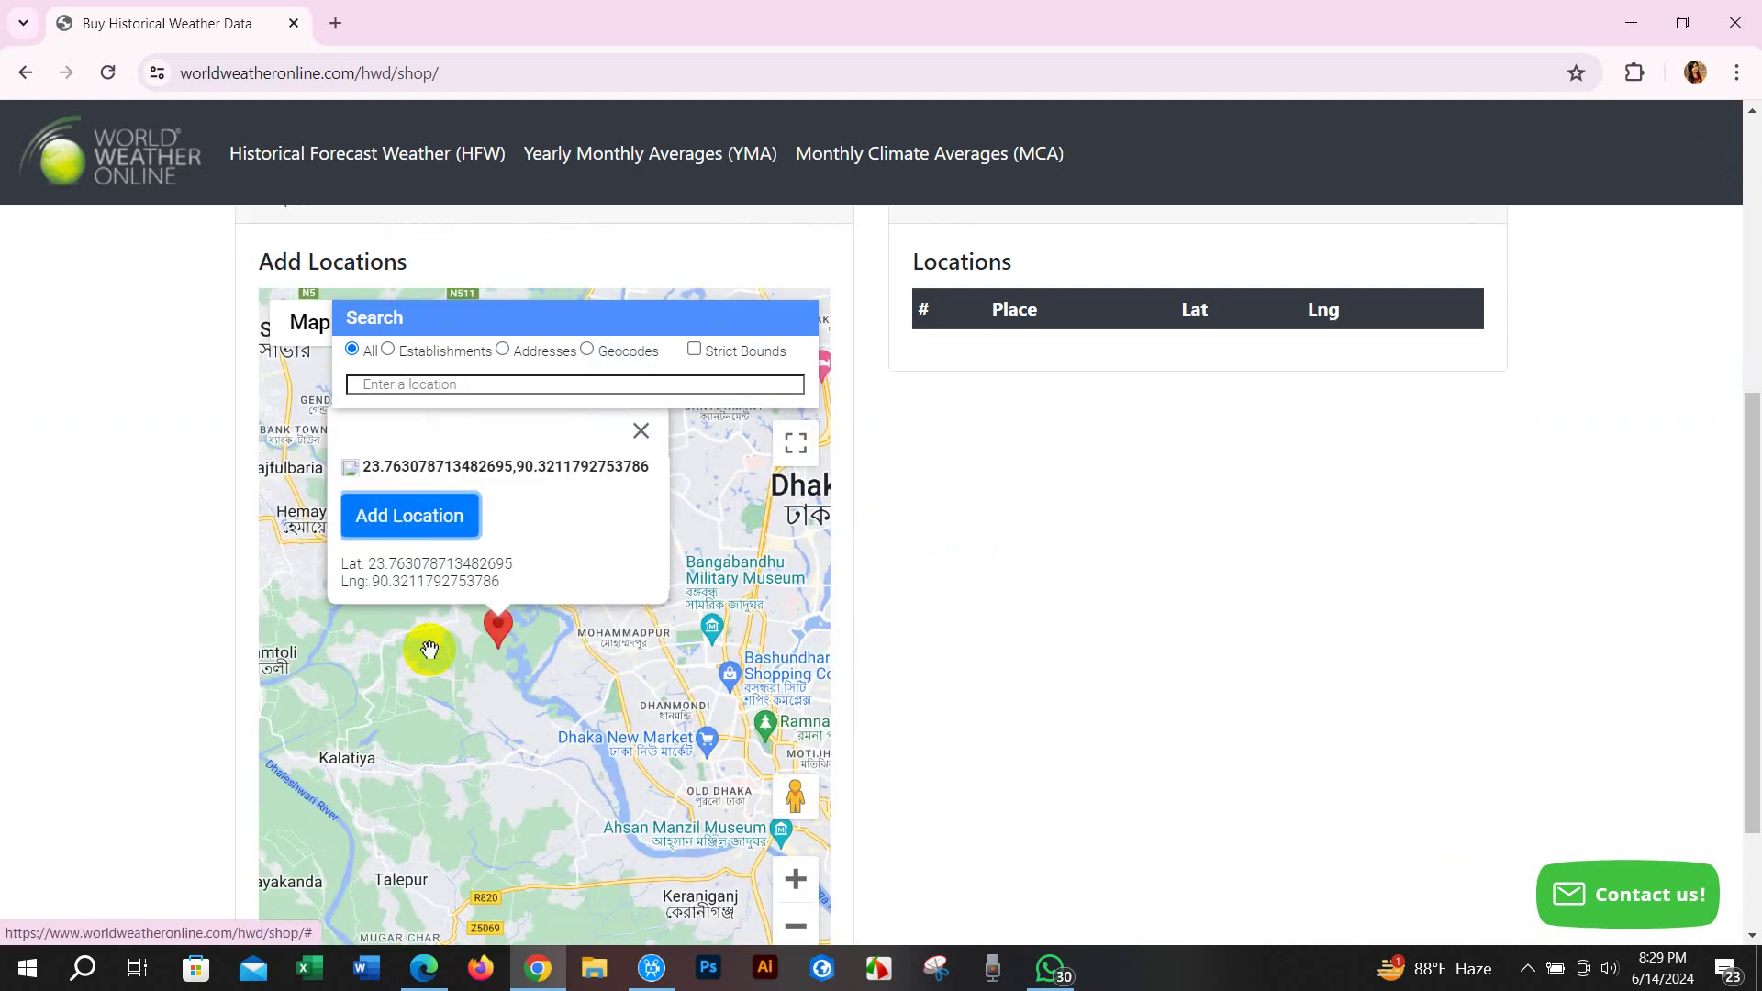
left_click(407, 523)
scroll(177, 620, "down", 5)
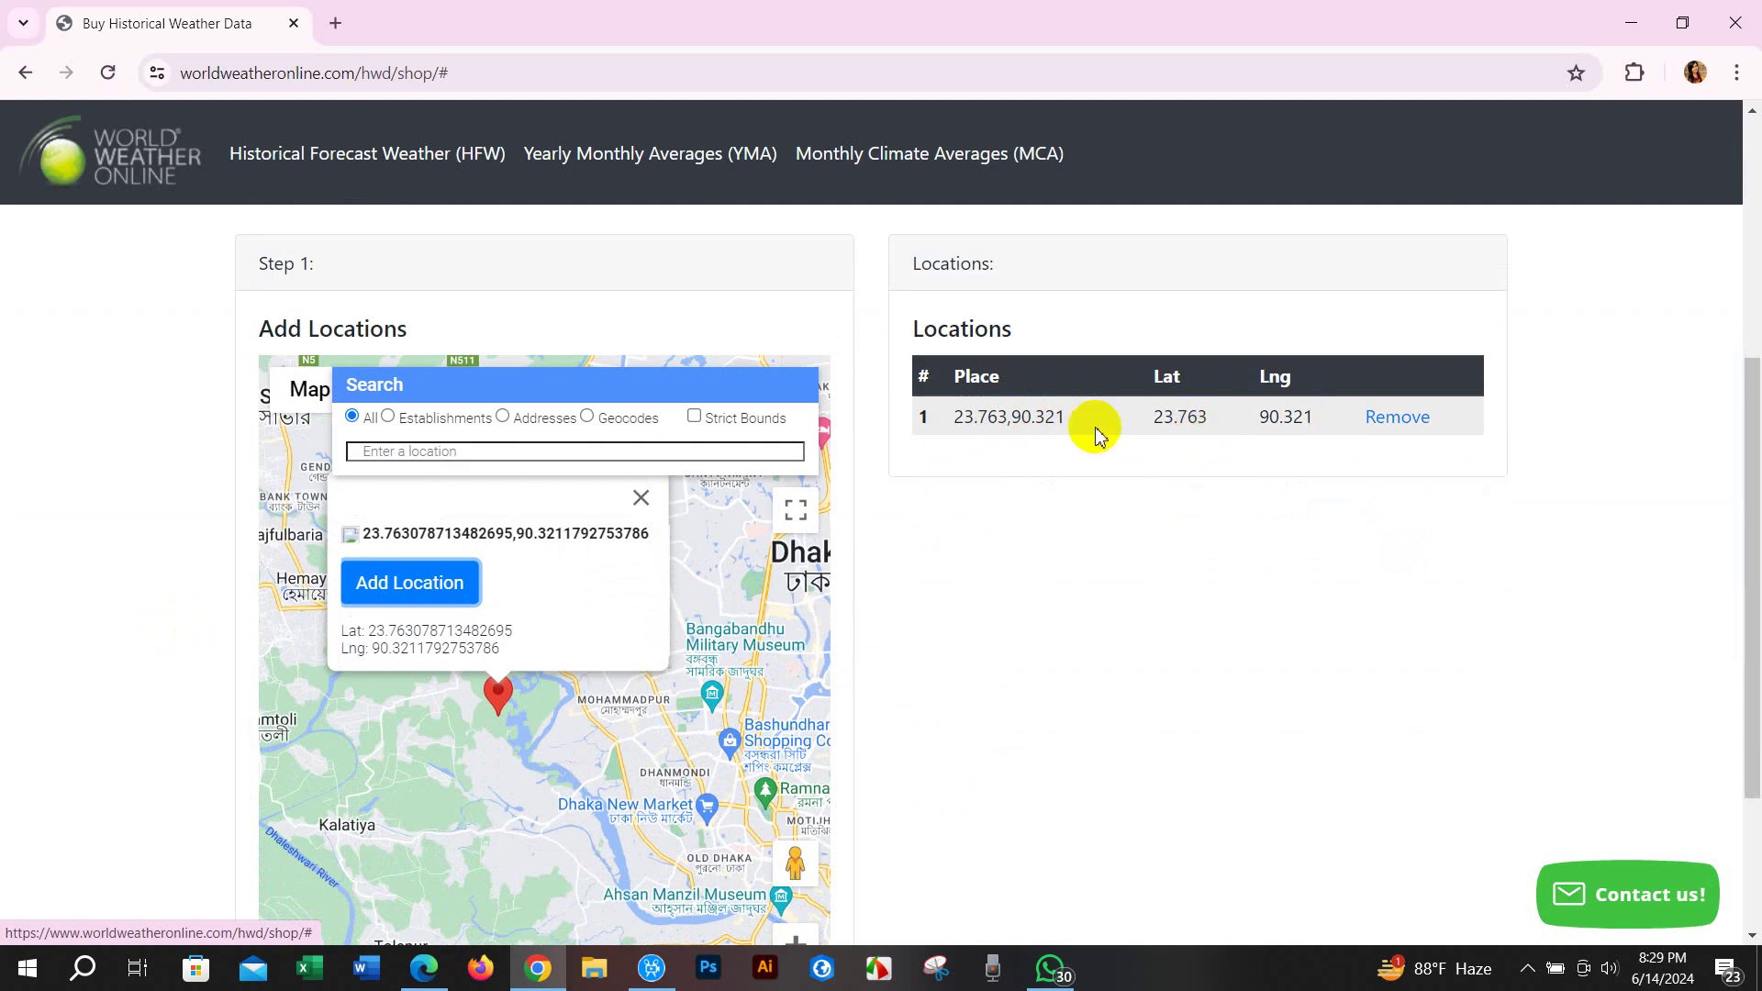
Review the added location entry and proceed to the service selection and payment step
scroll(931, 551, "down", 3)
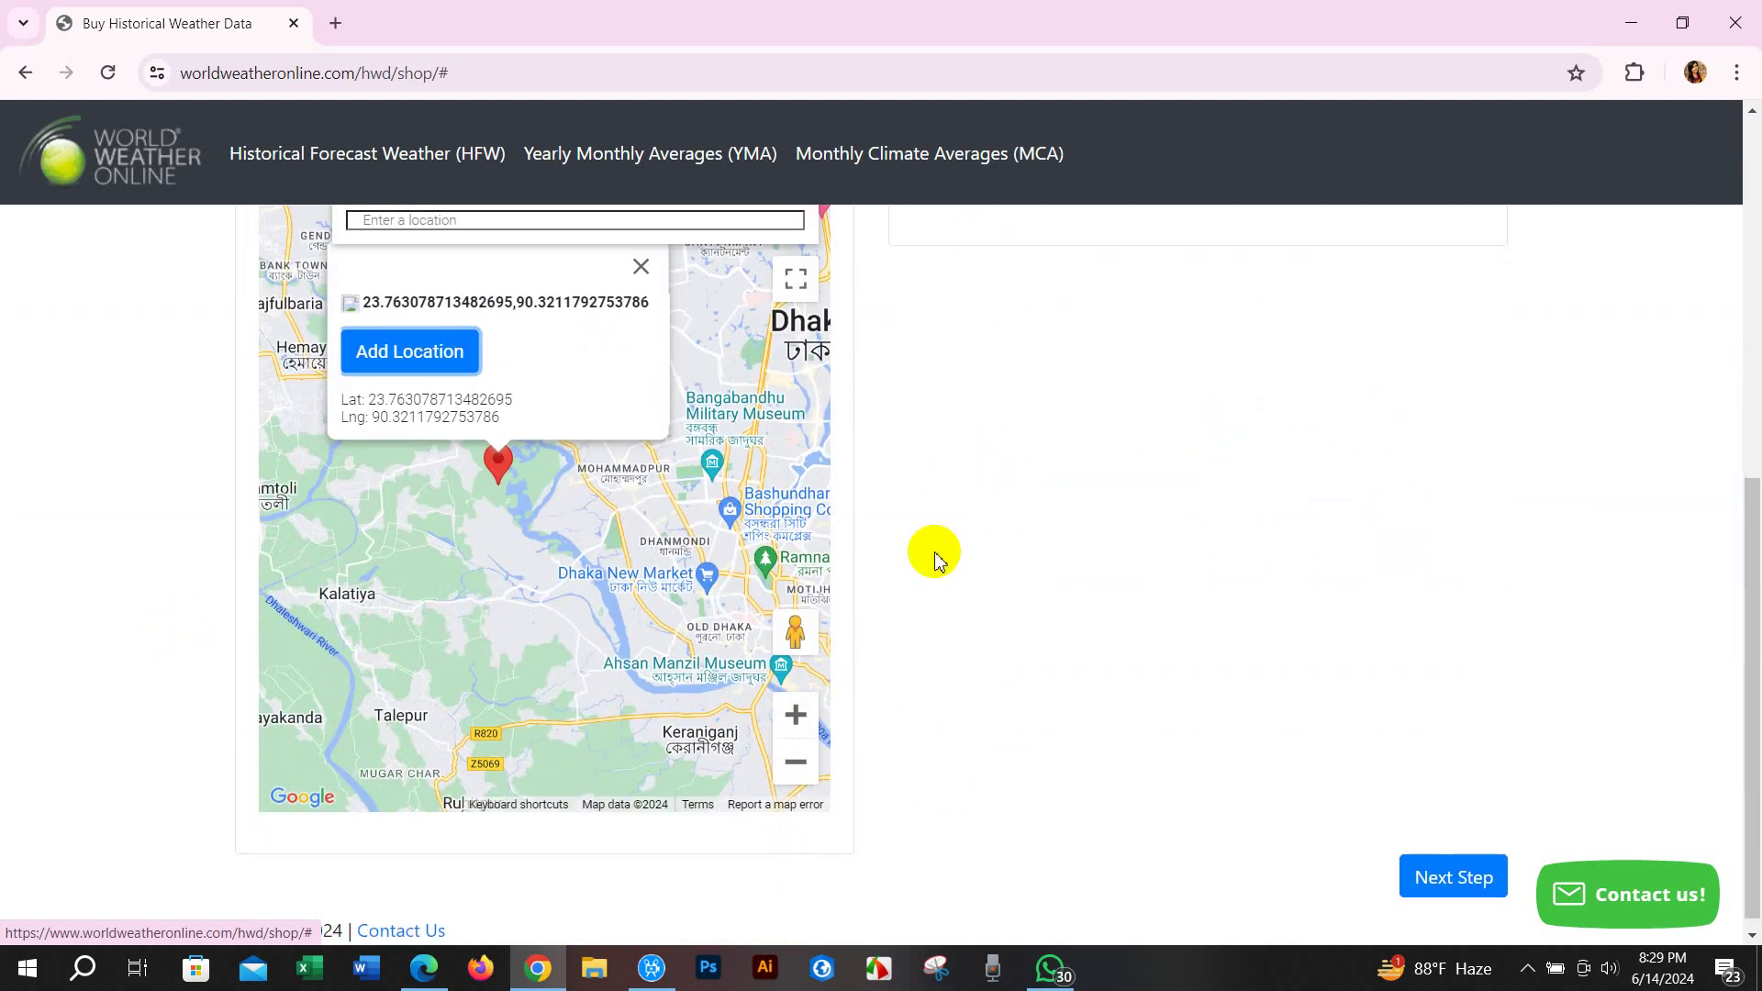
scroll(727, 582, "up", 5)
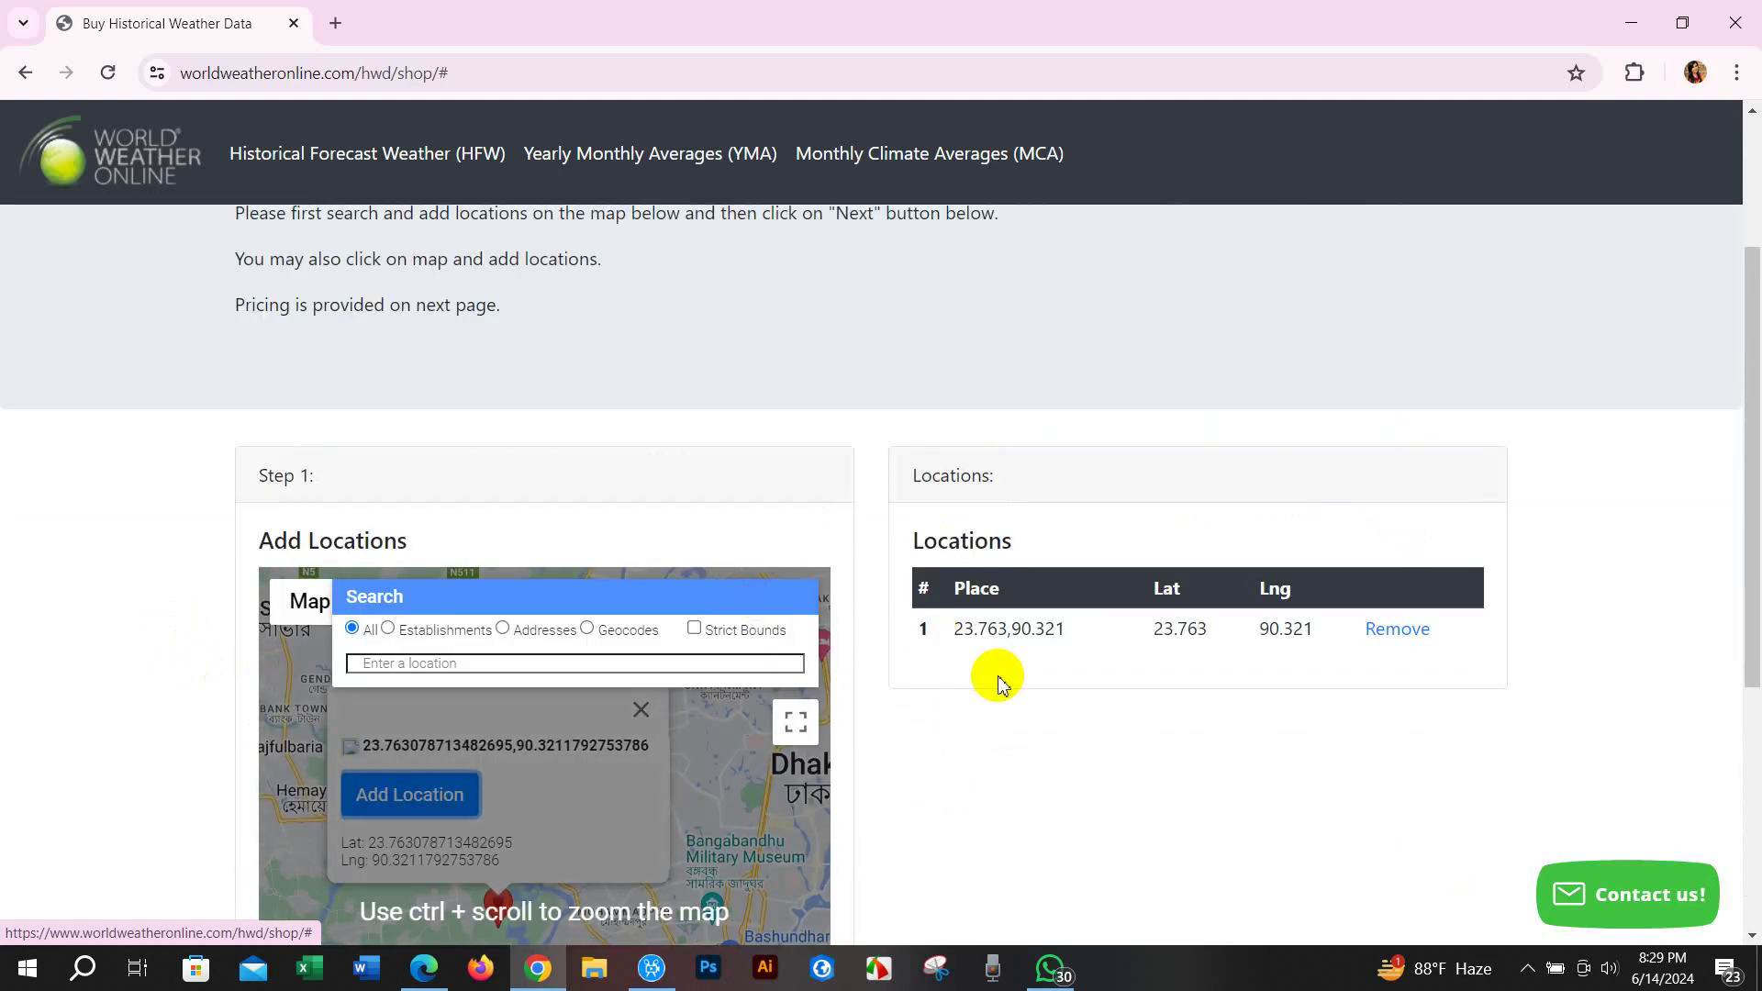
scroll(1000, 677, "down", 4)
scroll(999, 684, "down", 1)
left_click(1454, 862)
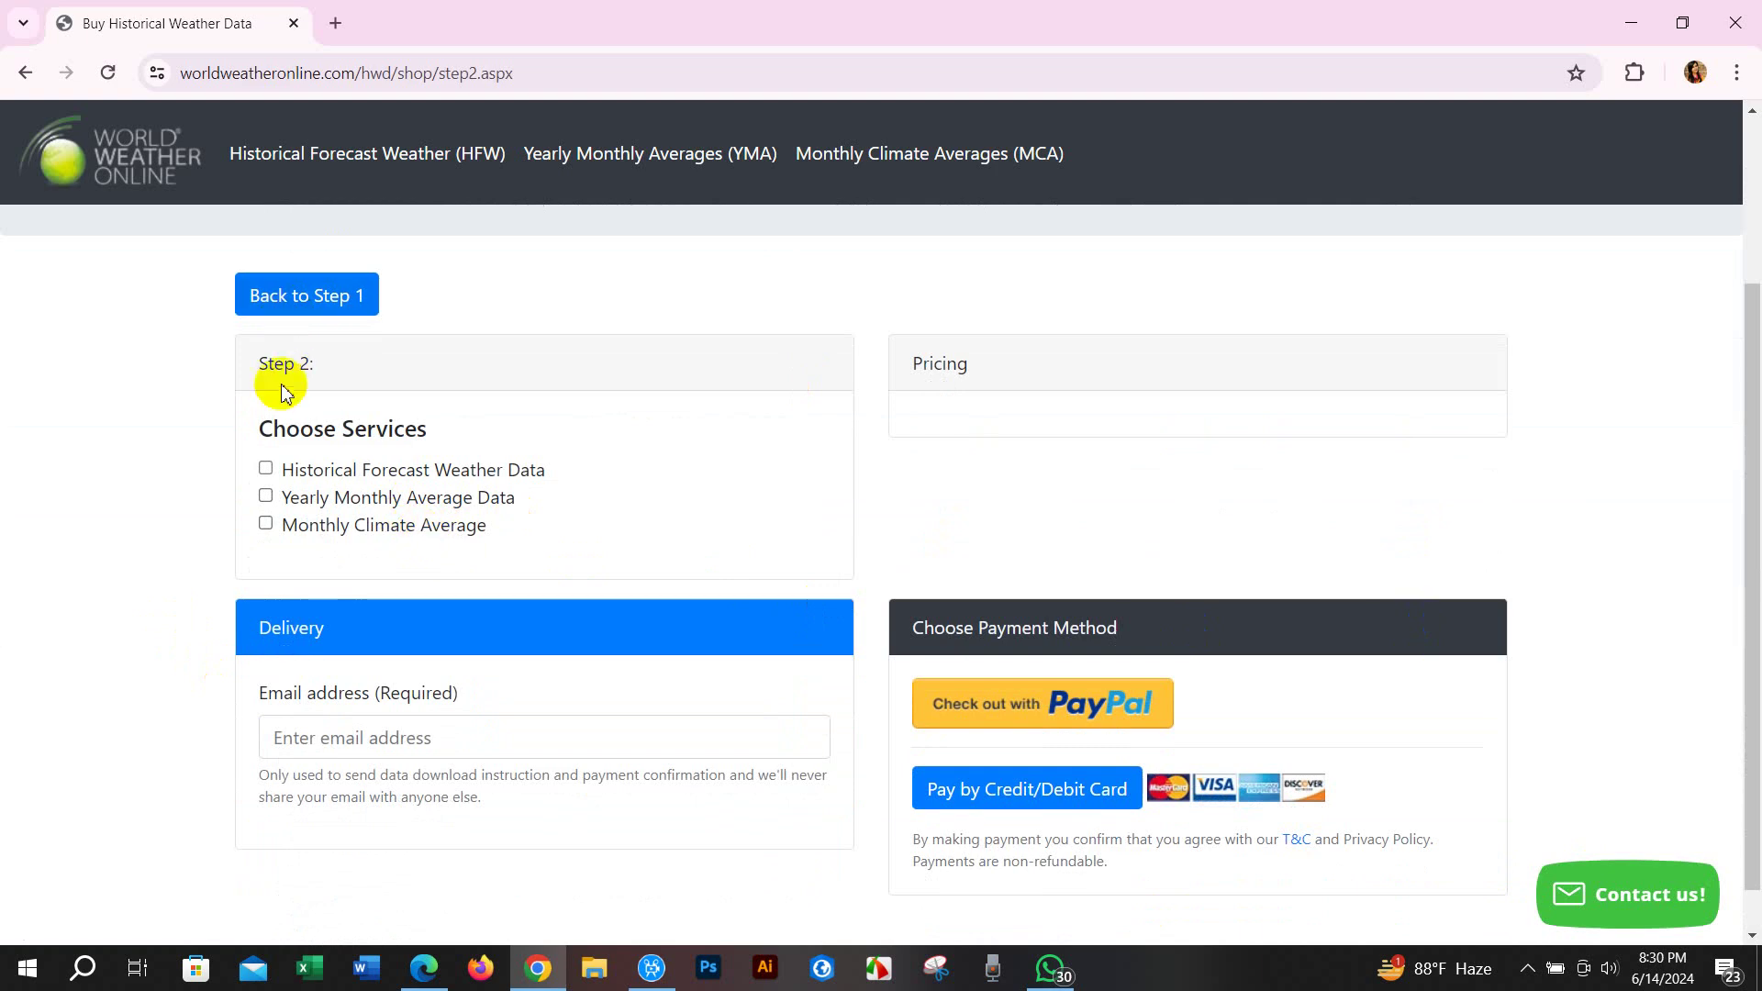
Choose the Historical Forecast Weather Data service and change the month of its From date to December
left_click(265, 470)
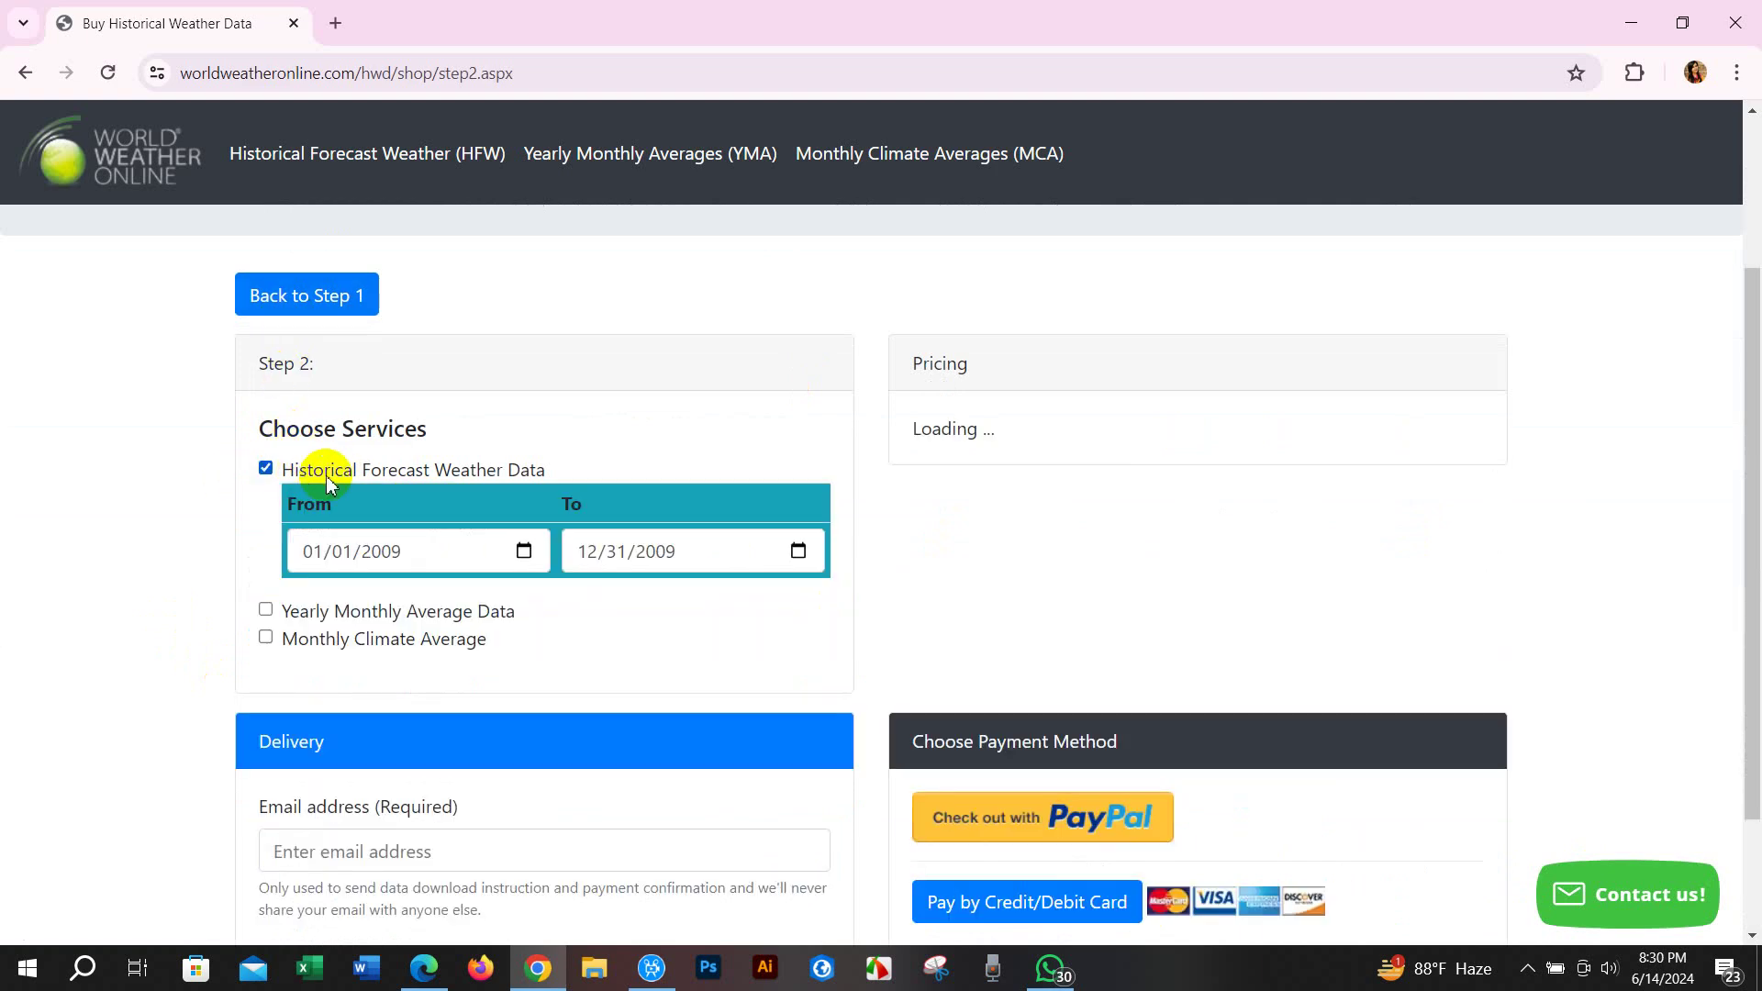
left_click(520, 552)
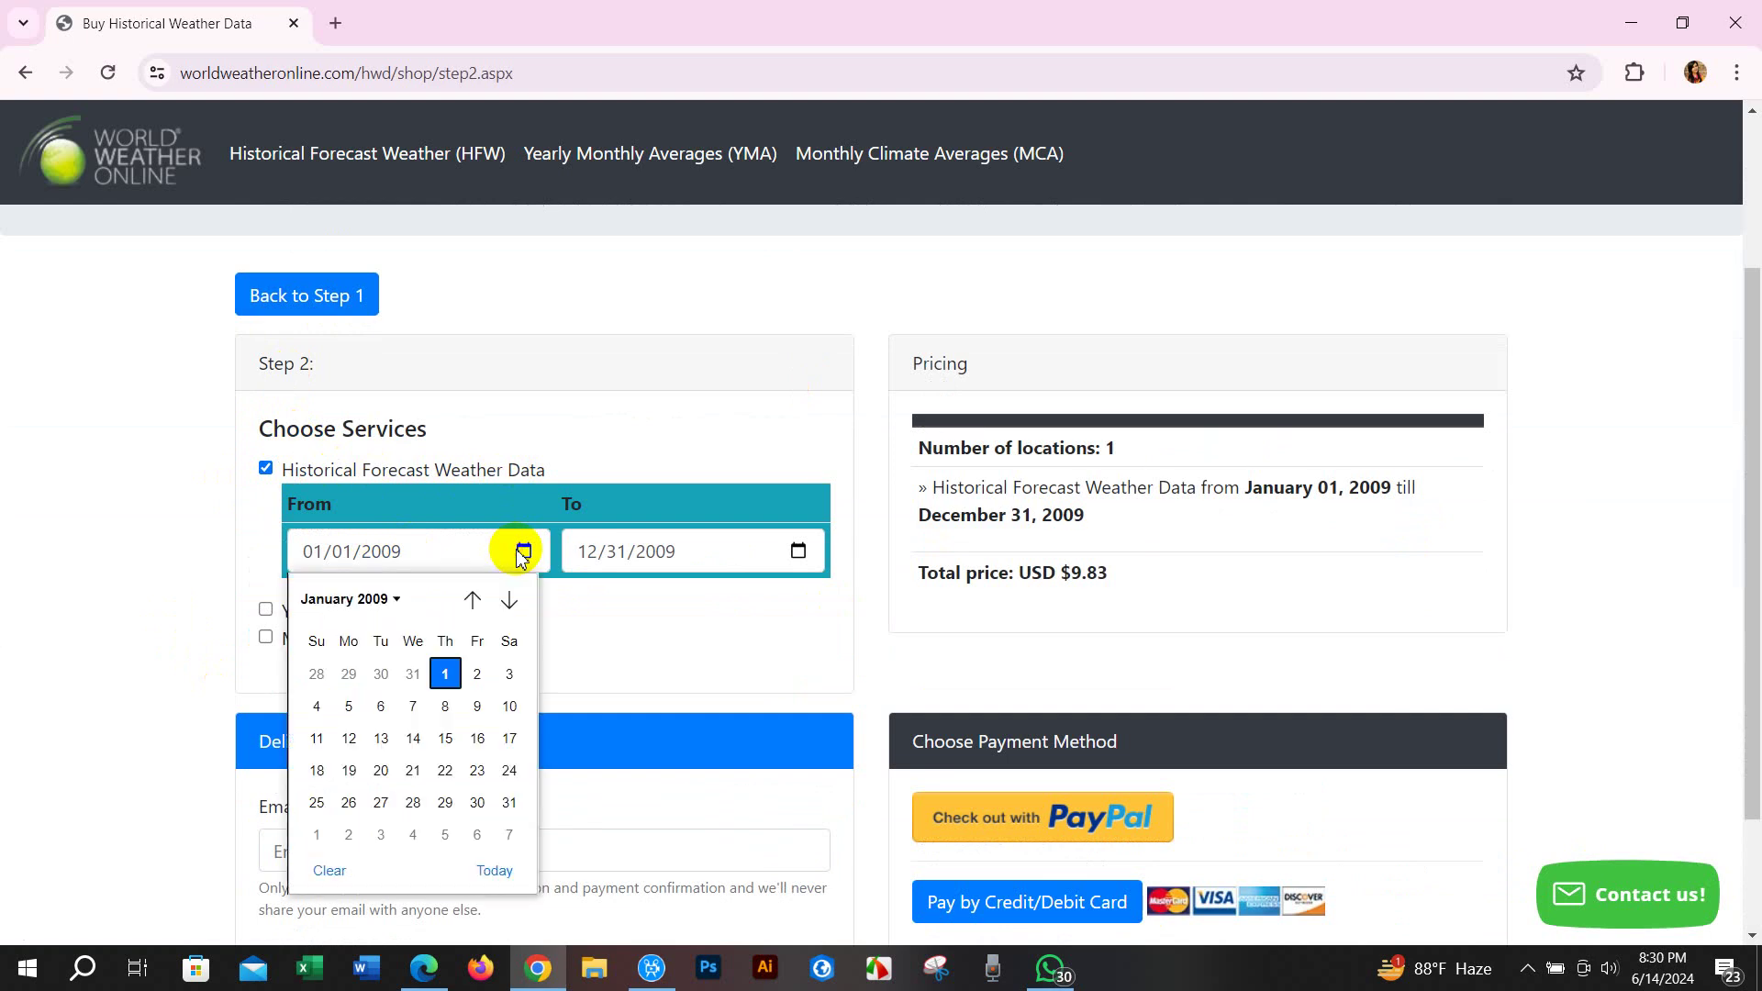
left_click(396, 601)
left_click(477, 745)
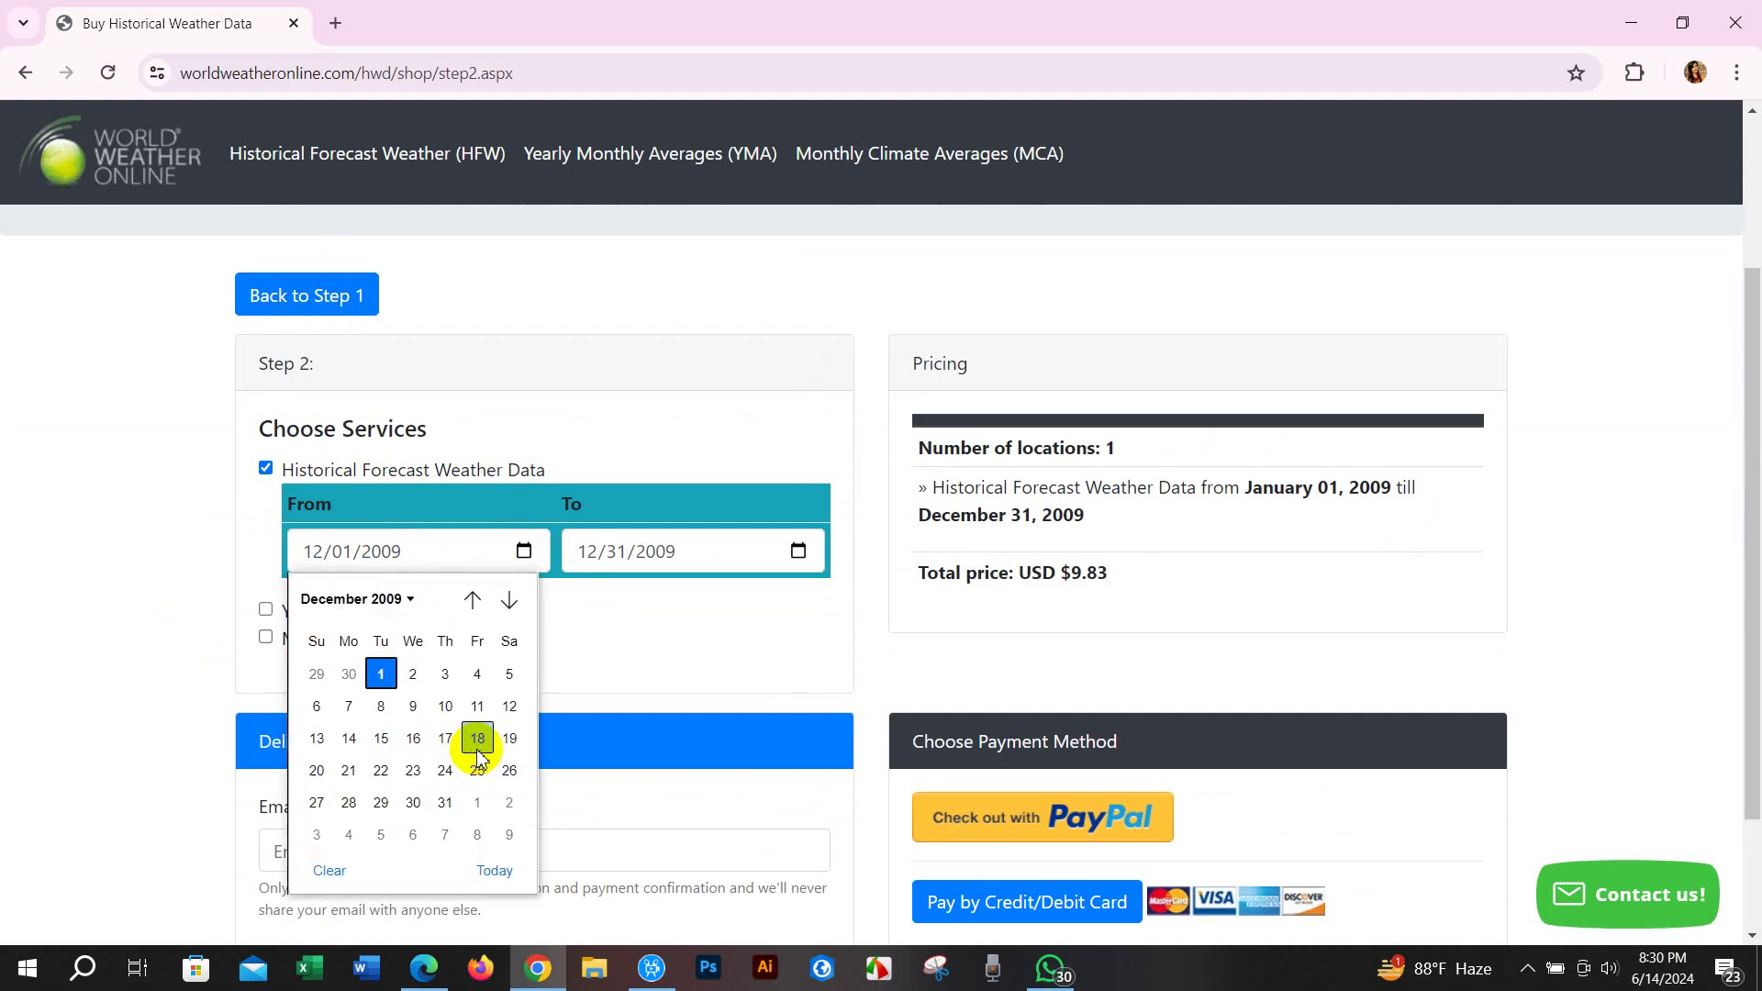
Set the From date of the historical forecast data to December 1, 2023
left_click(407, 599)
scroll(339, 854, "down", 3)
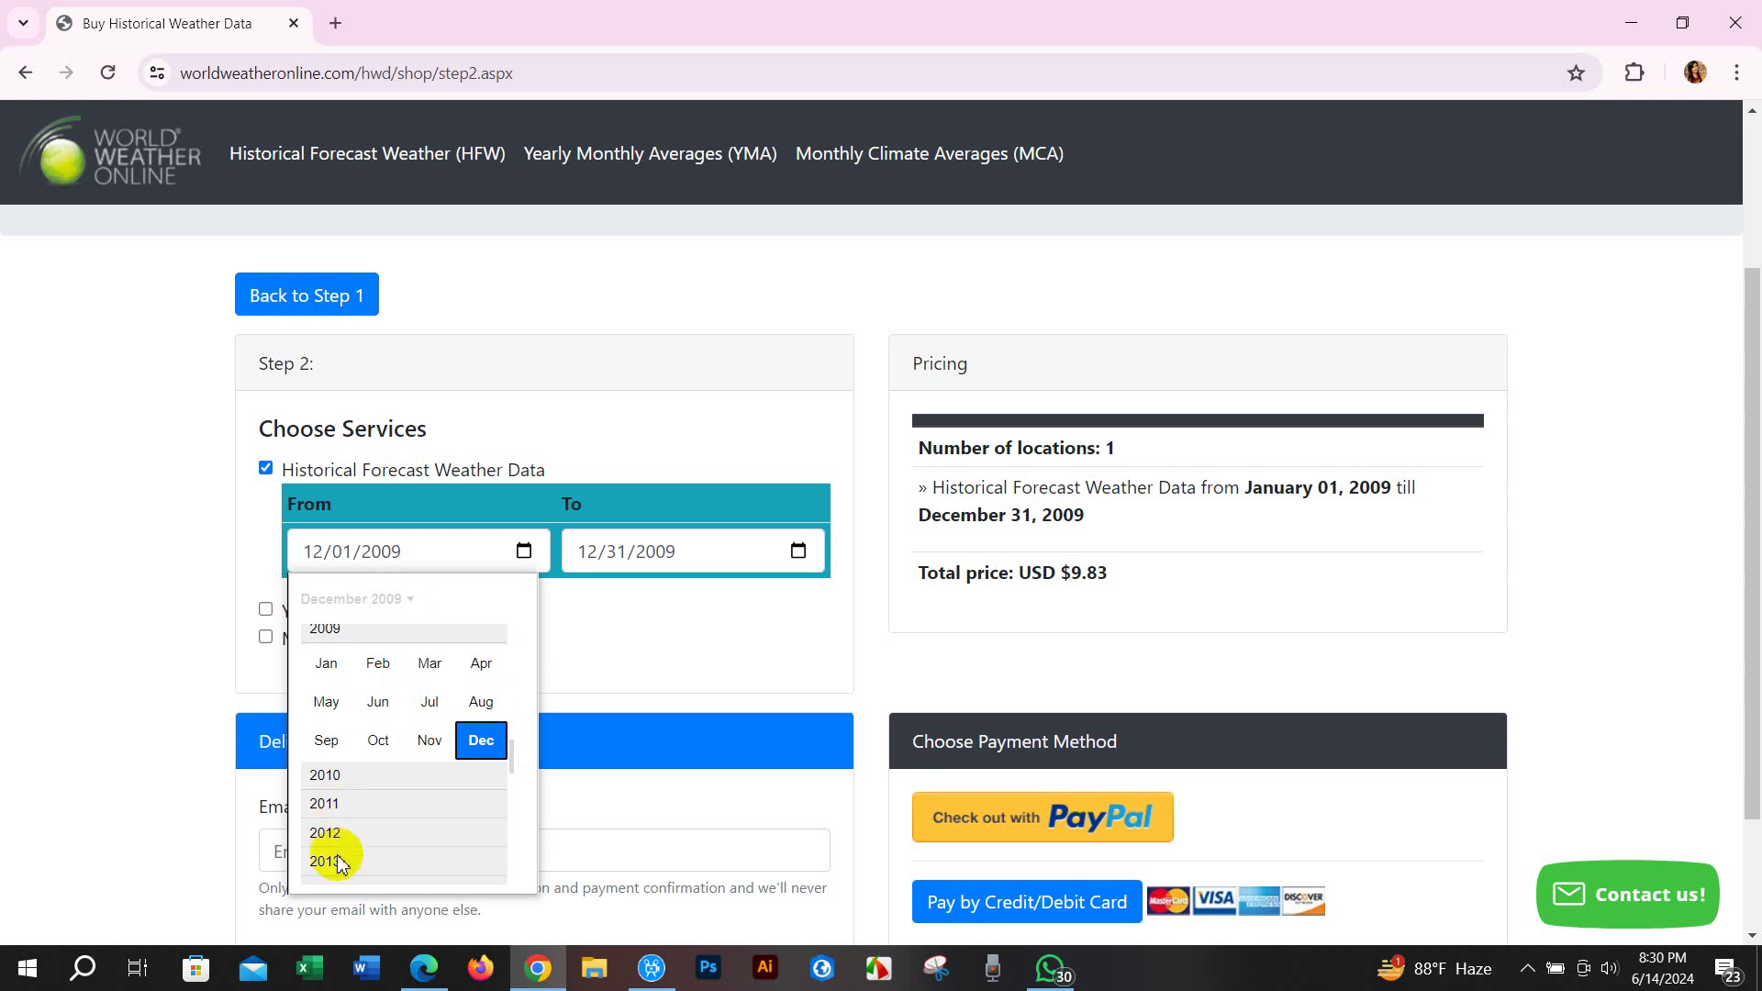
scroll(339, 854, "down", 2)
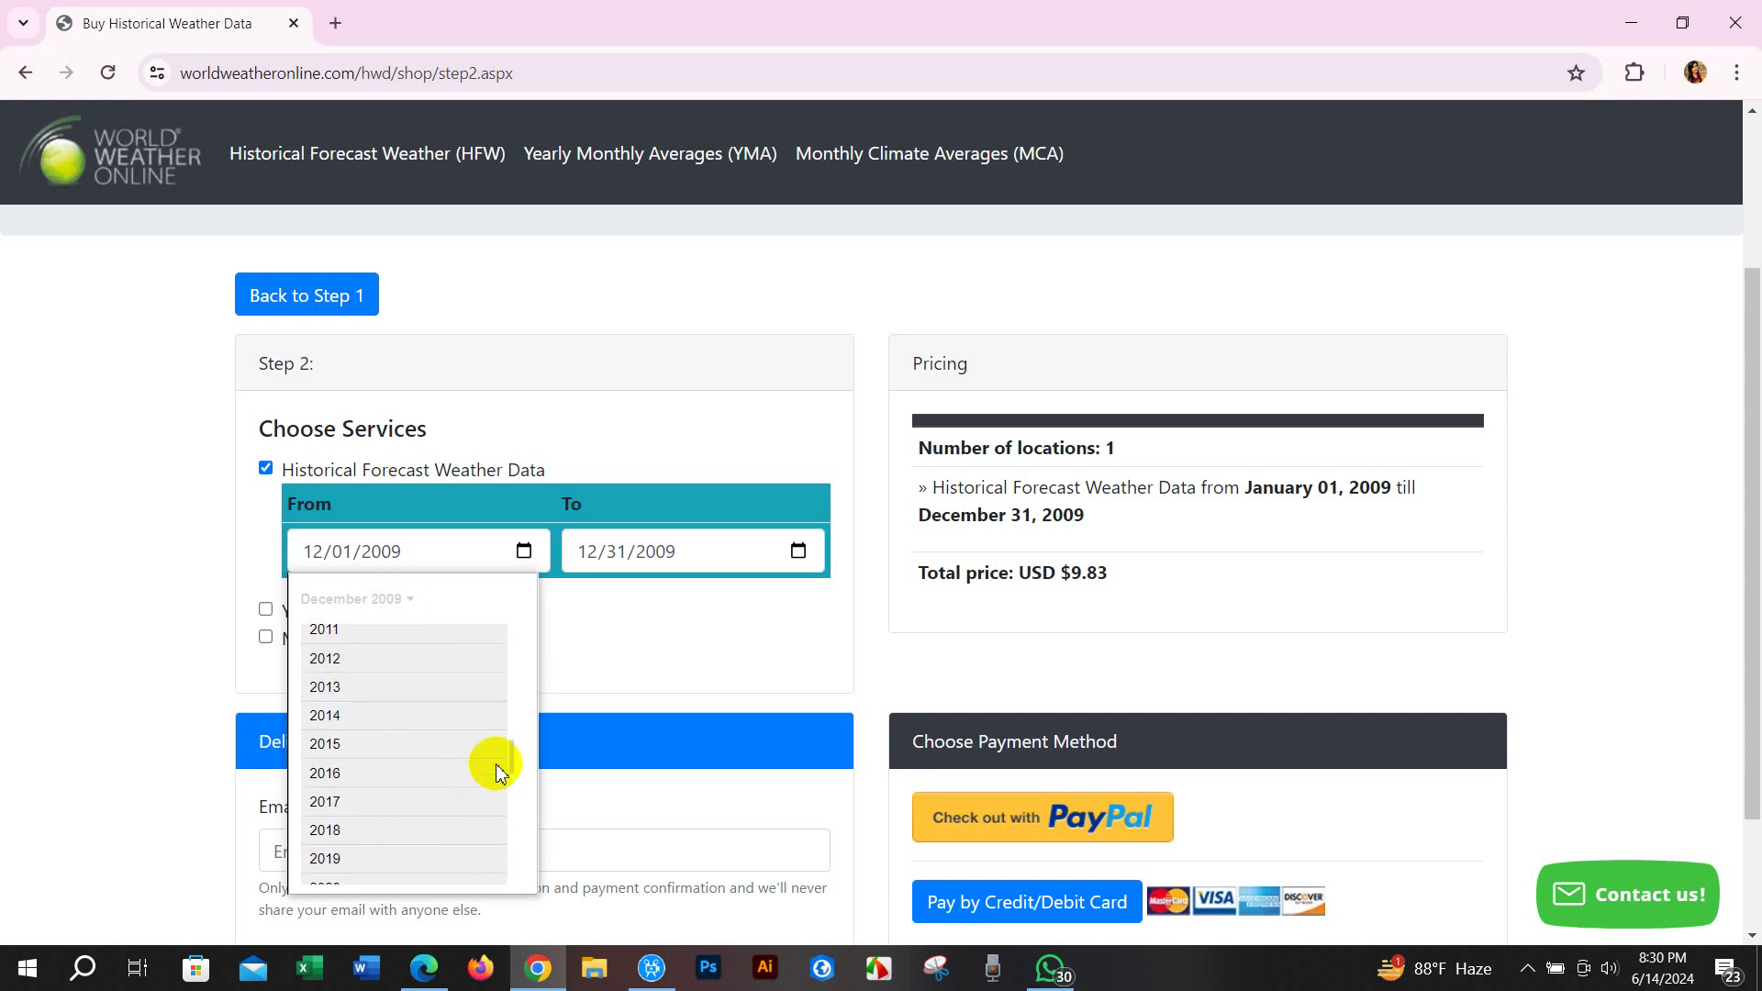
scroll(511, 845, "down", 3)
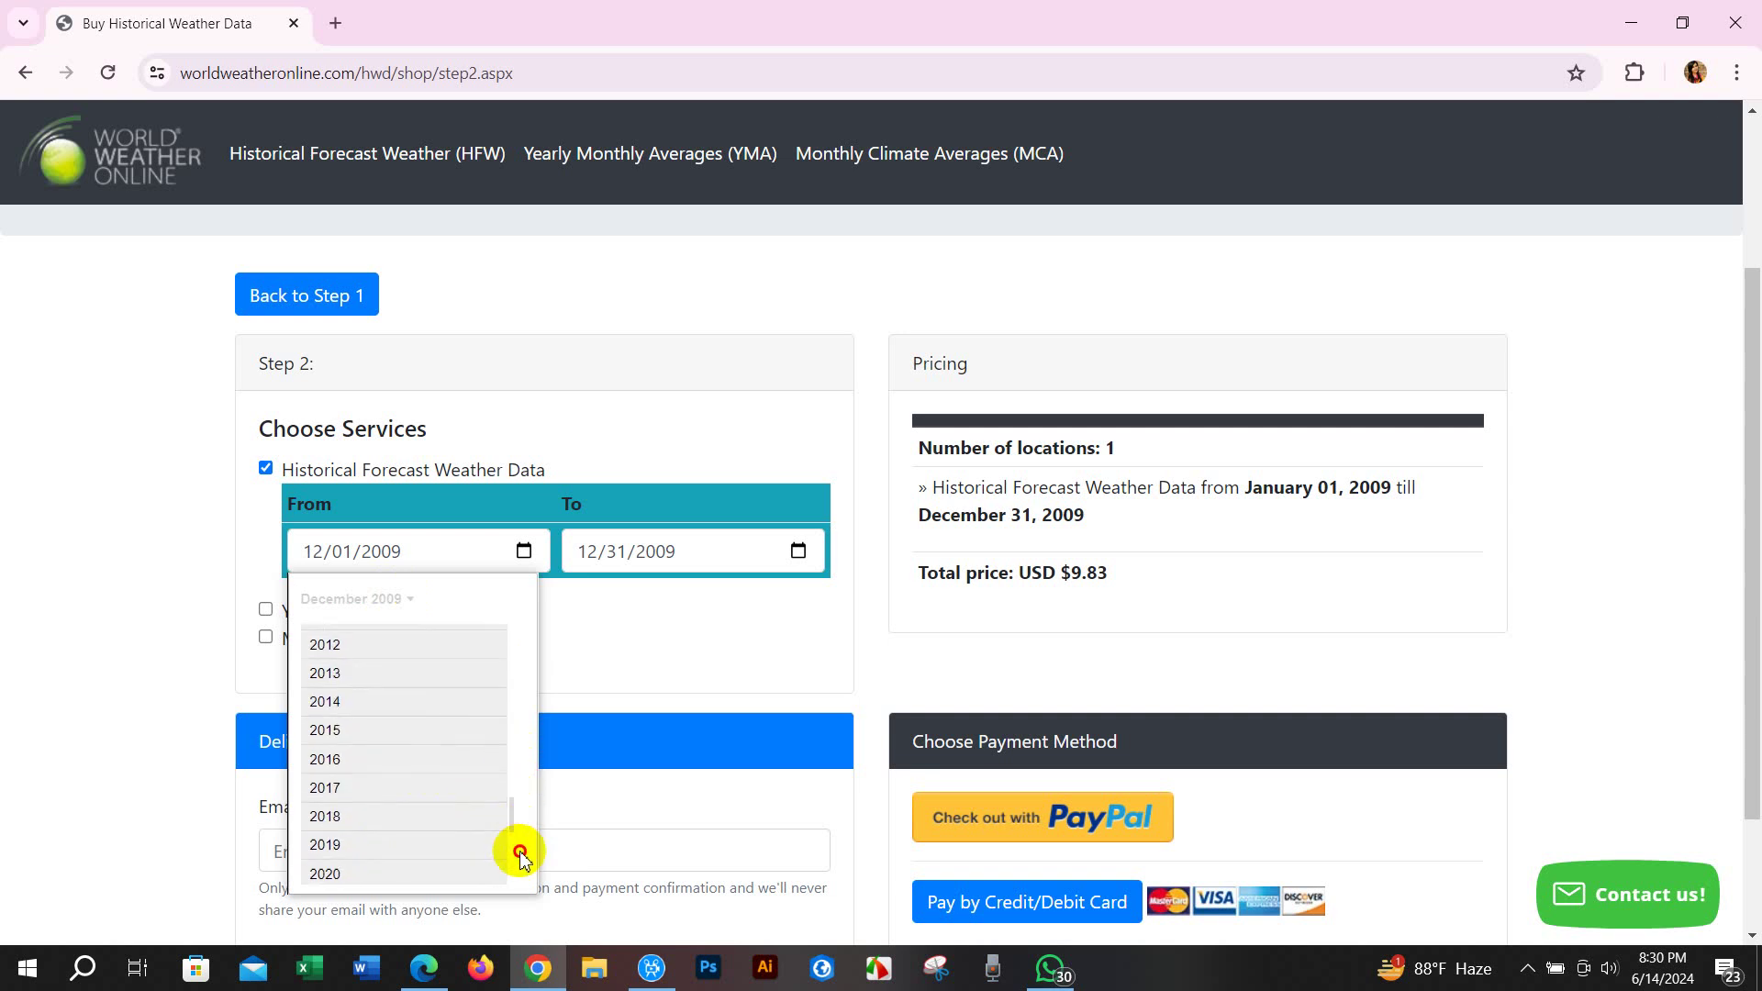
left_click(323, 862)
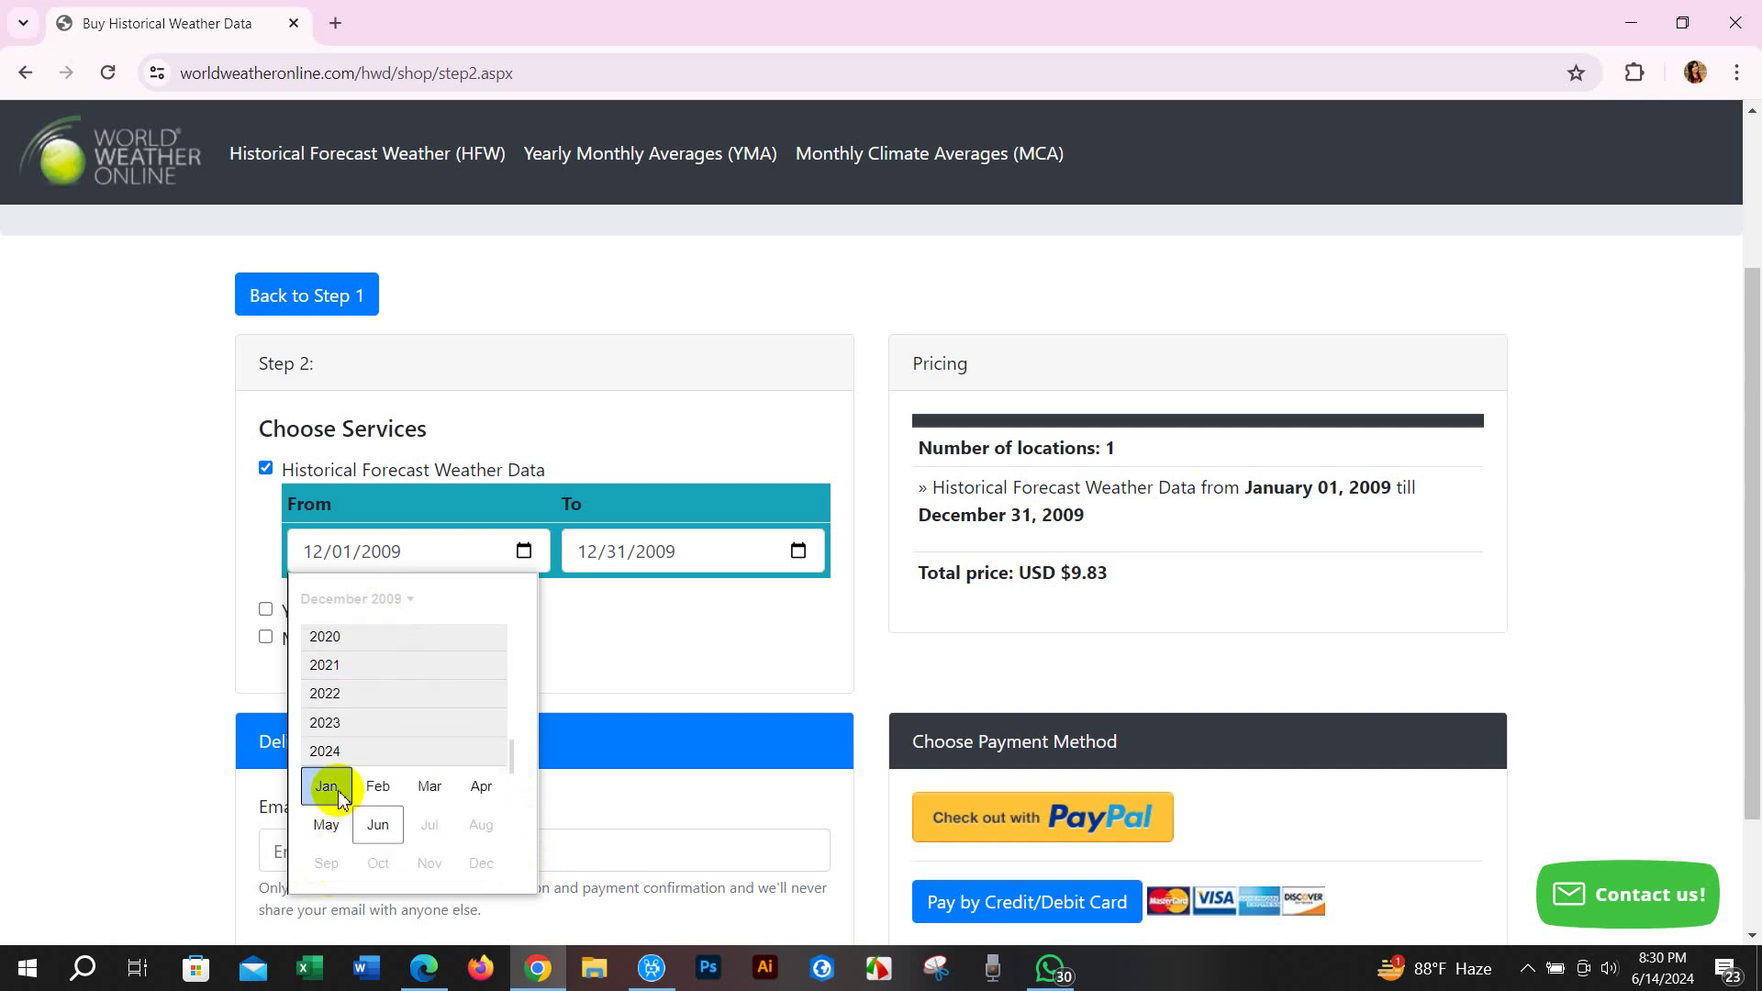
left_click(326, 723)
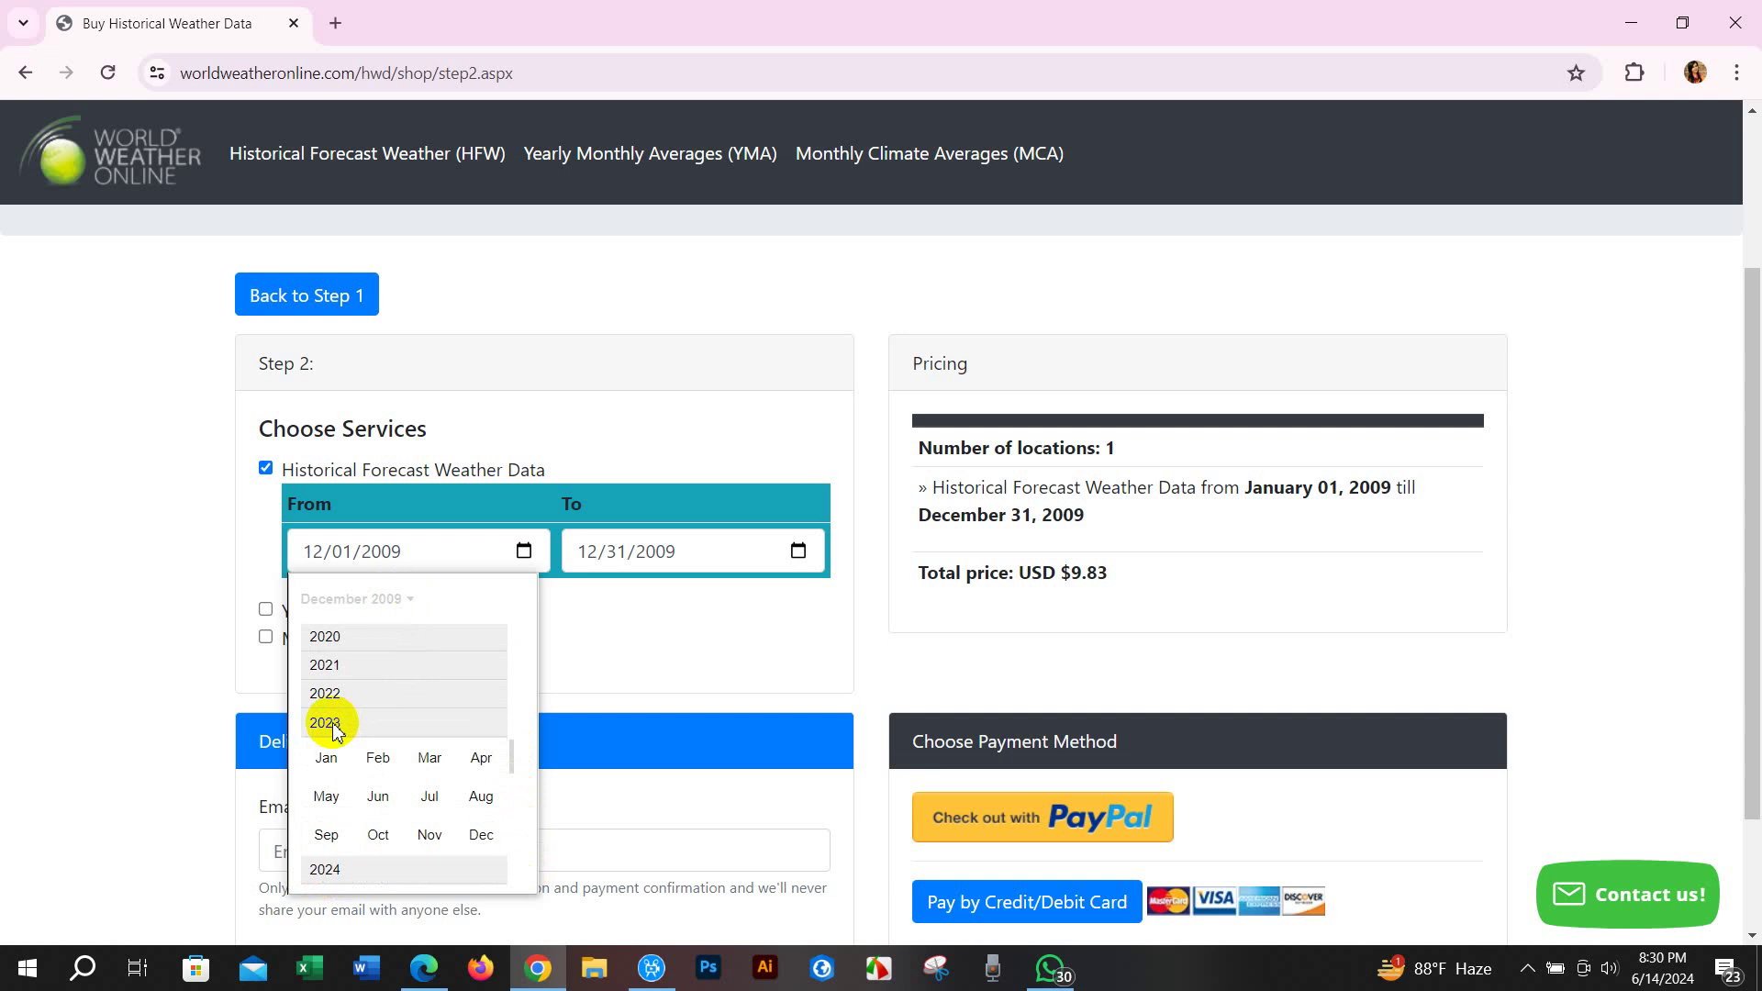
left_click(326, 695)
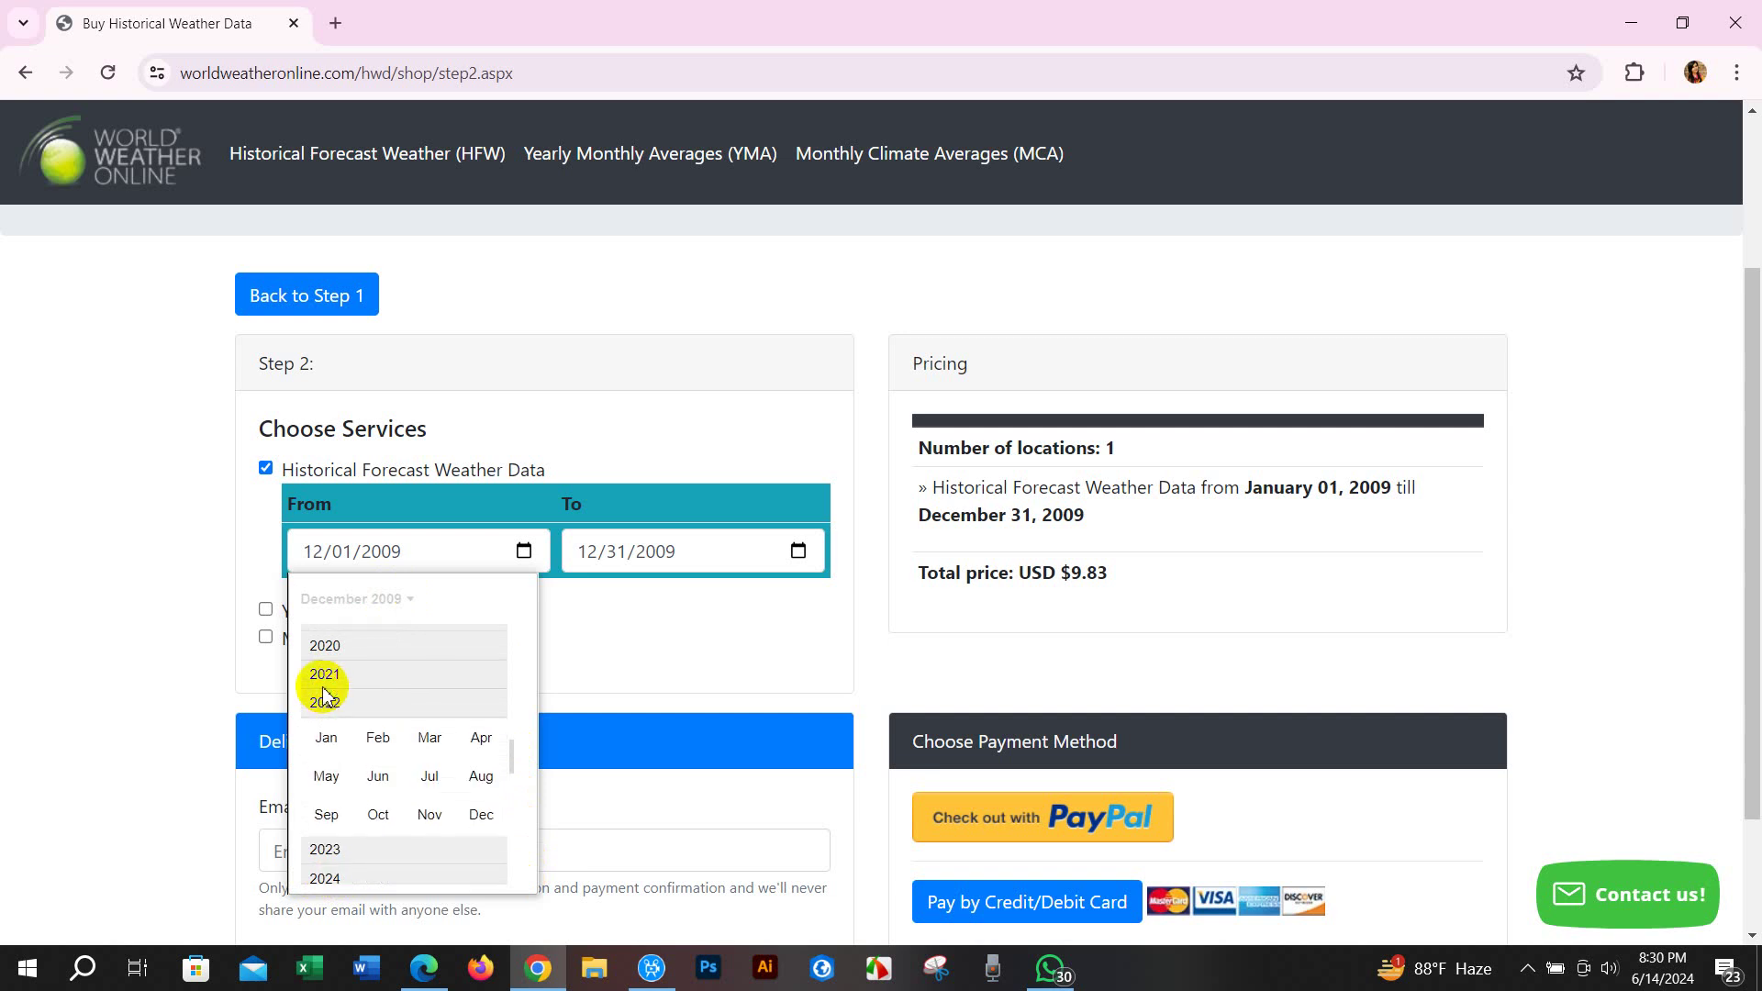
left_click(327, 842)
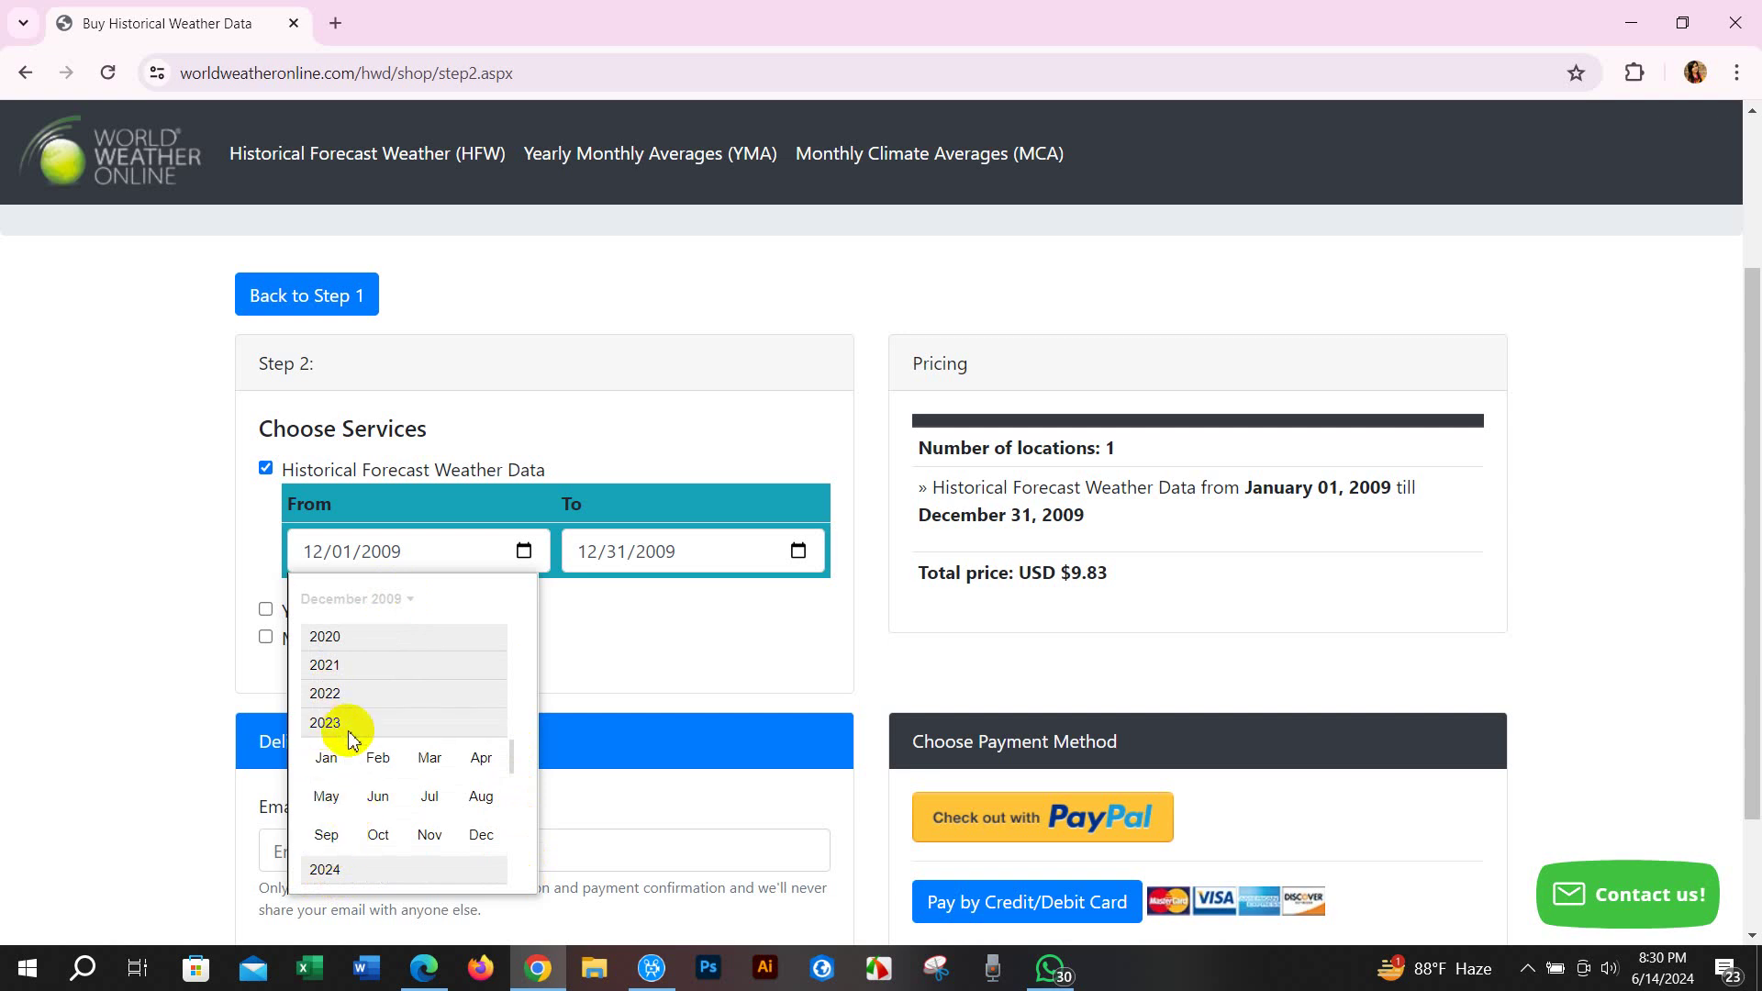
left_click(481, 834)
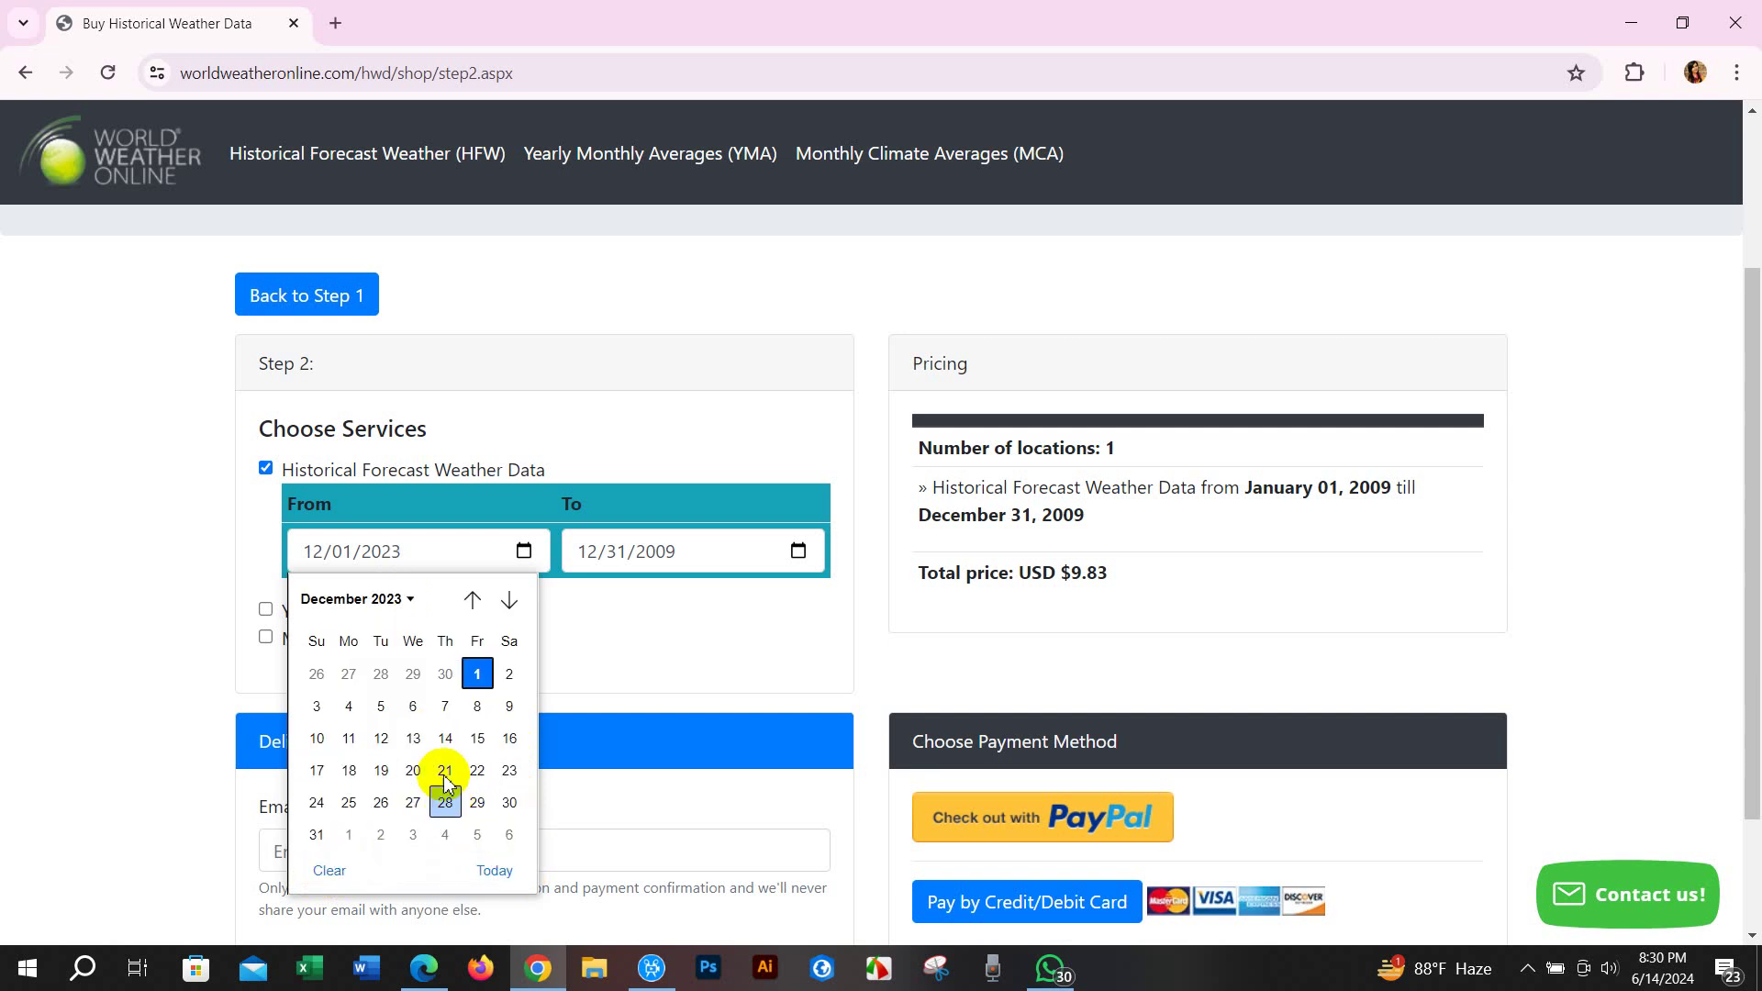
left_click(478, 675)
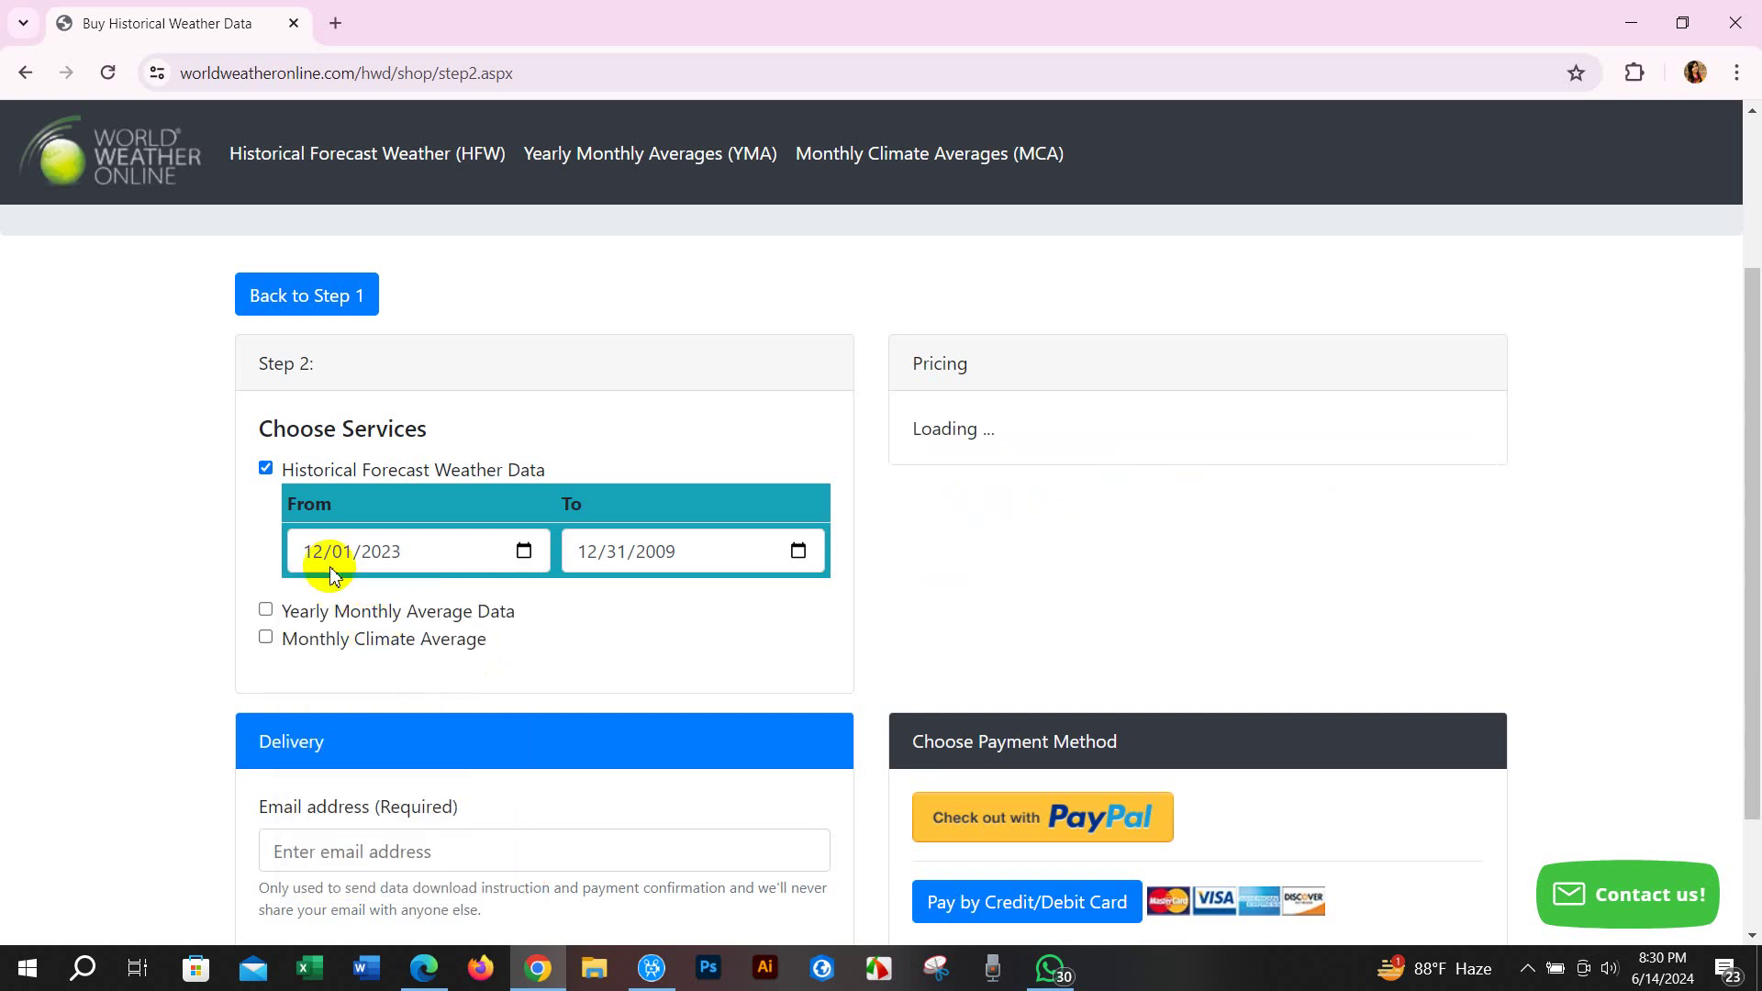
Set the To date of the historical forecast data to 12/31/2023 and update the pricing
left_click(797, 550)
left_click(684, 600)
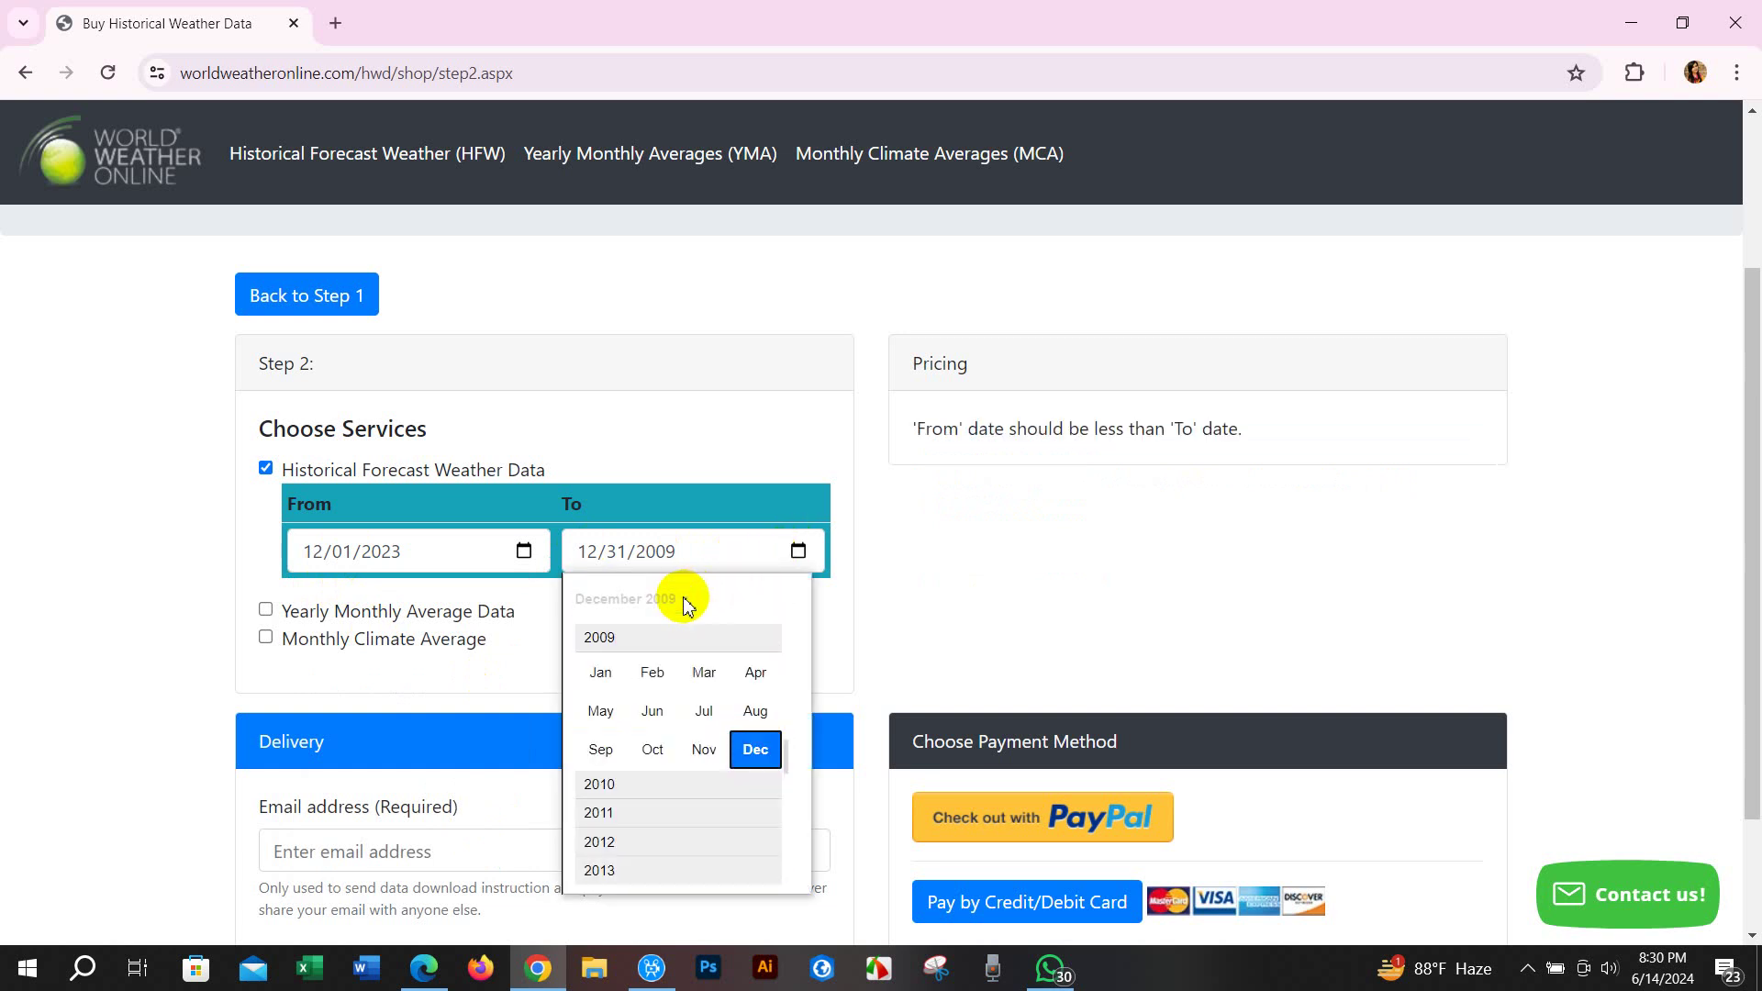
left_click(754, 751)
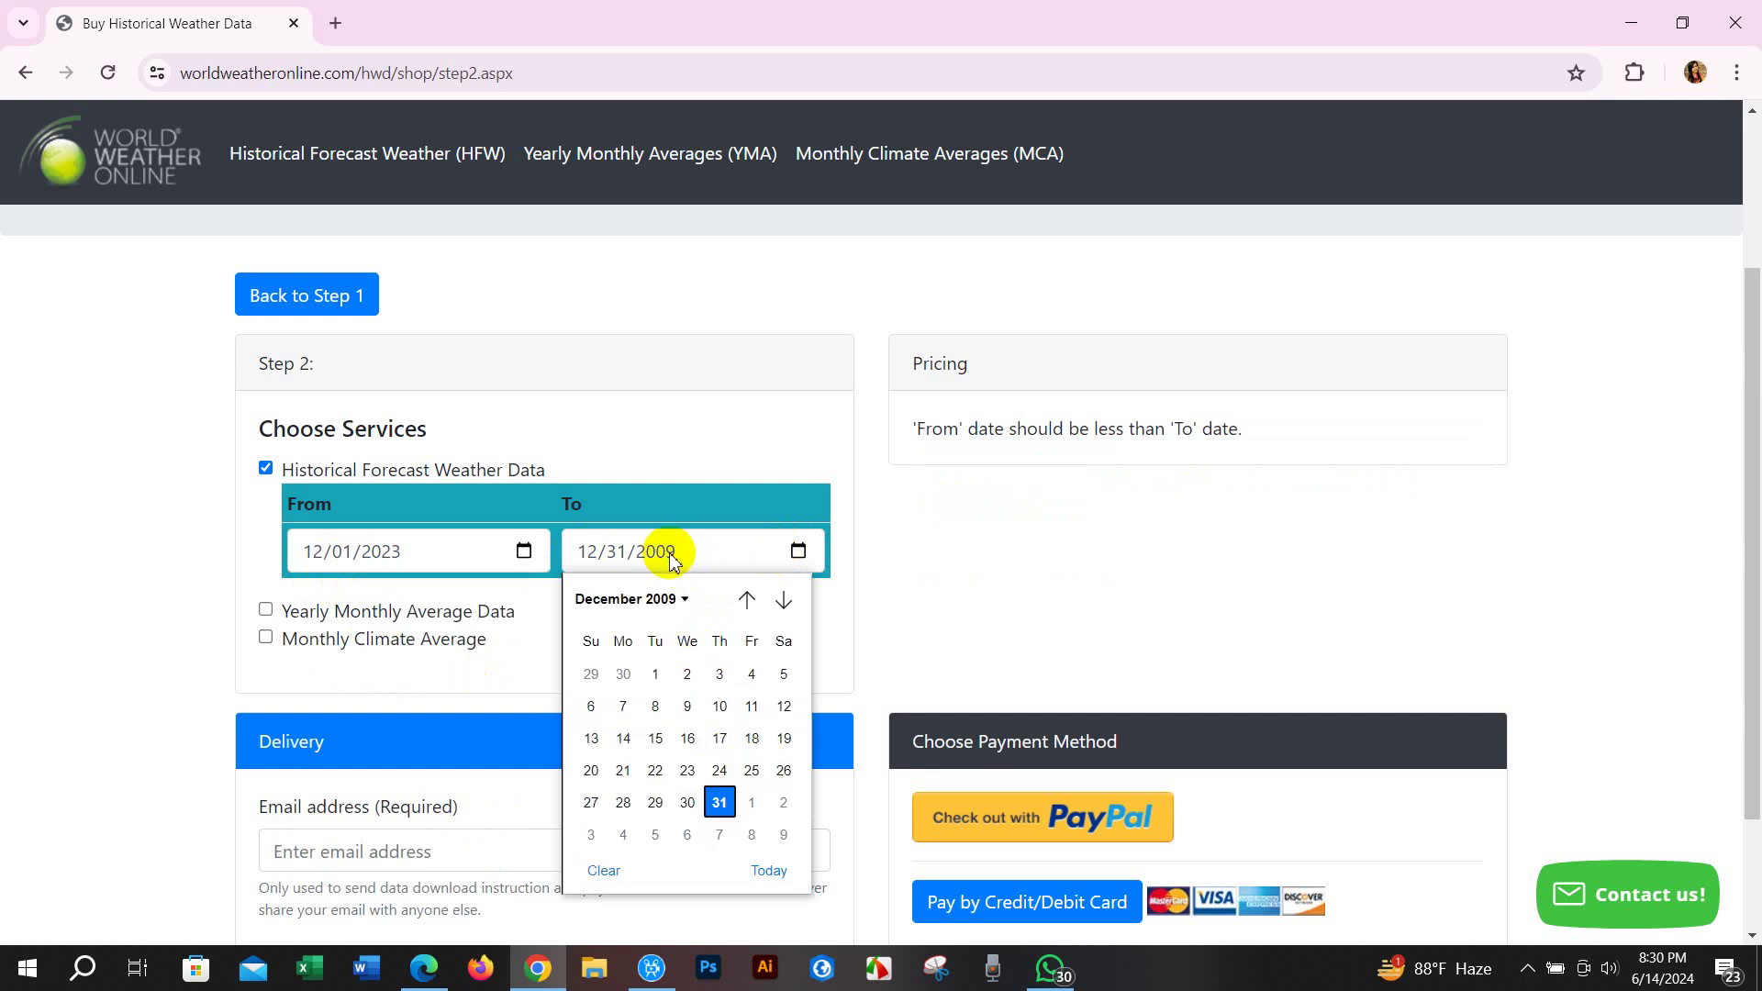
type("2023")
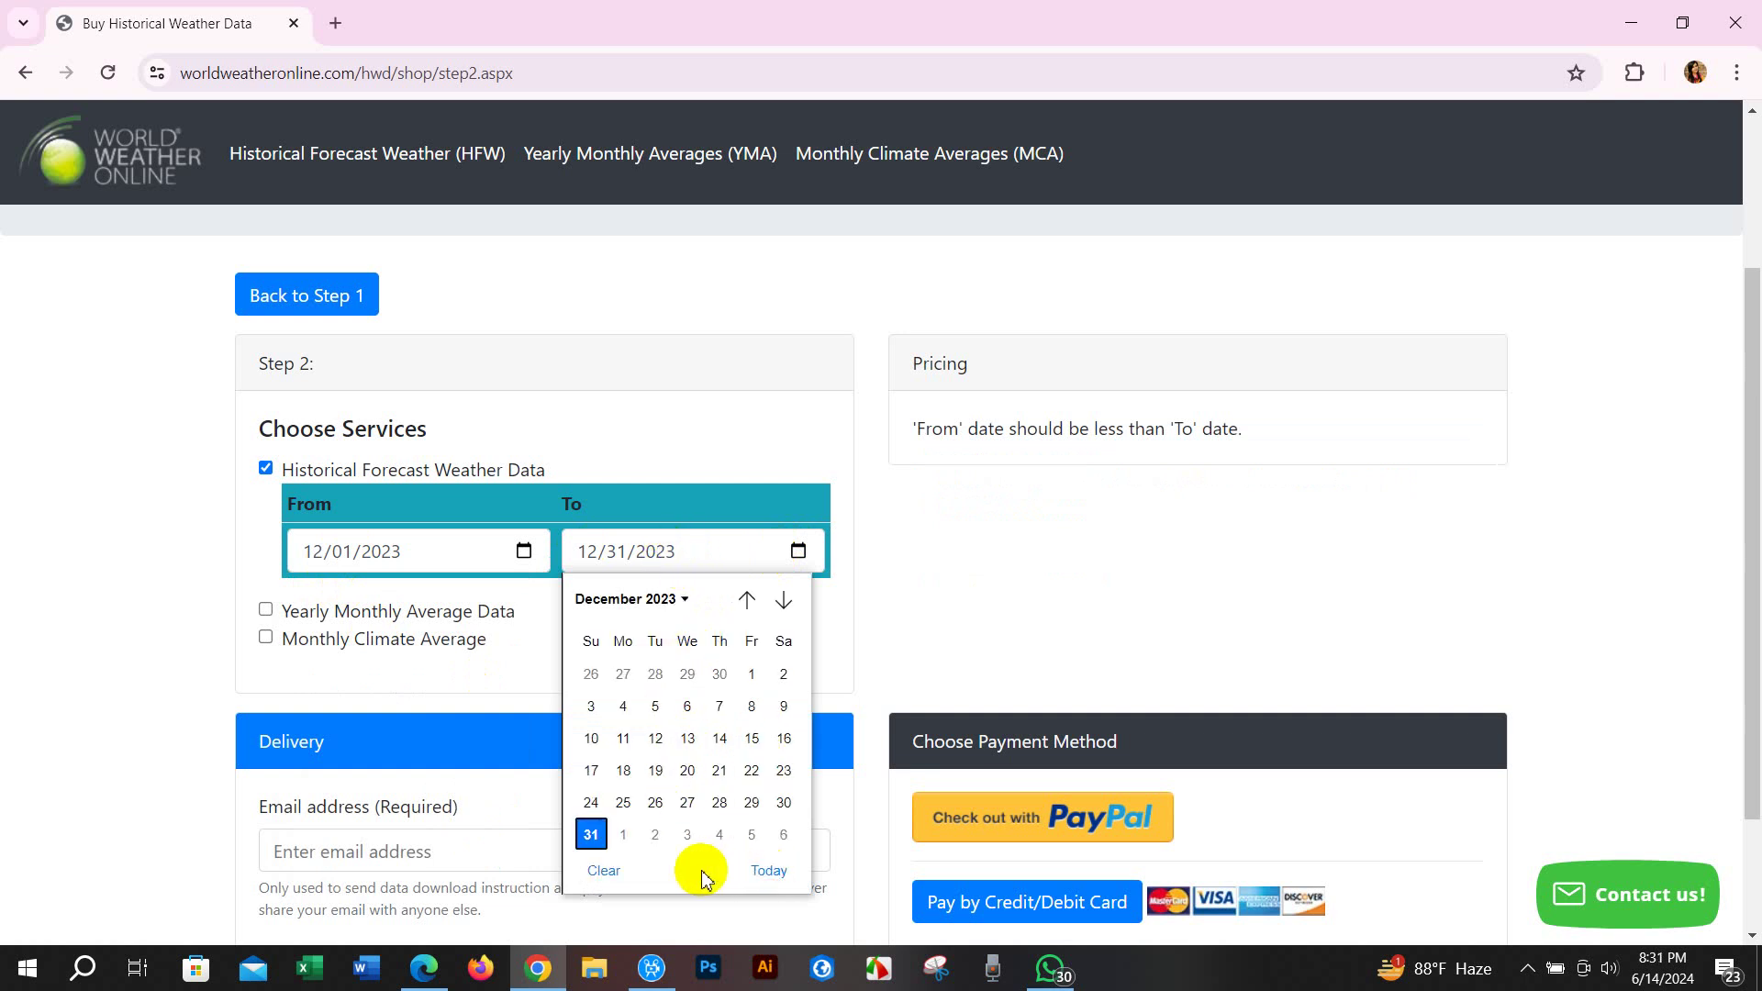
left_click(719, 553)
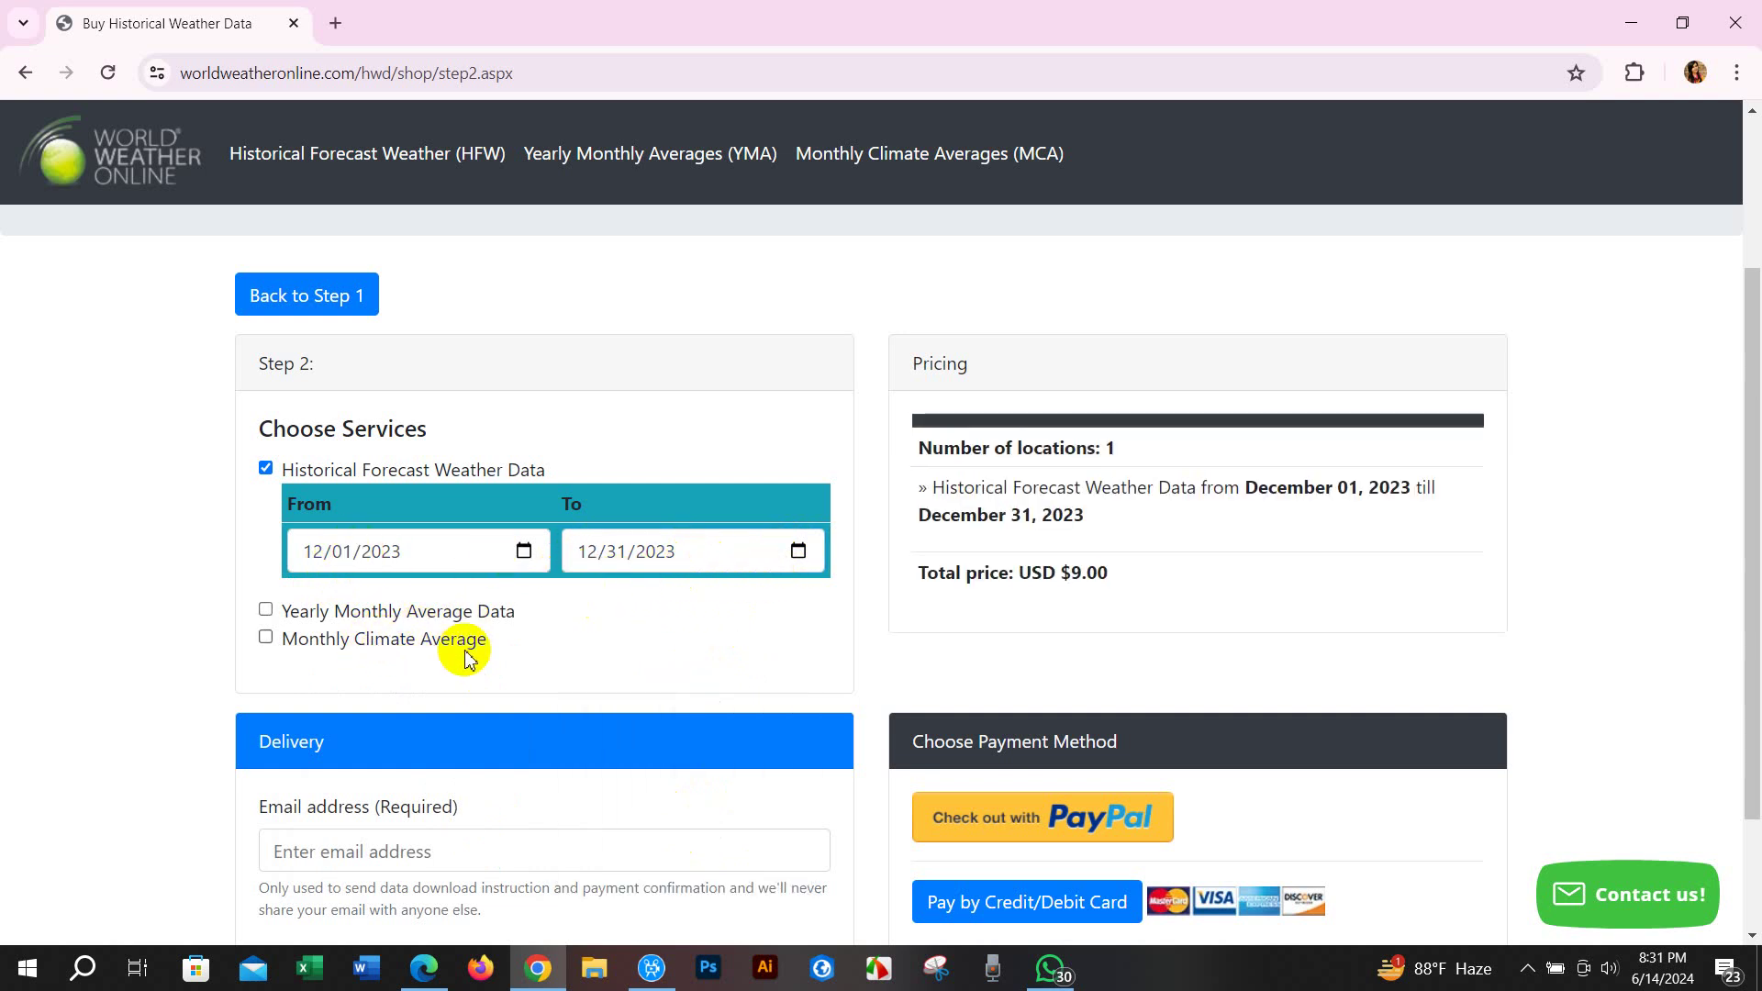
Review the order's date range and total price, the delivery e-mail requirement, and the available payment methods
scroll(496, 689, "down", 2)
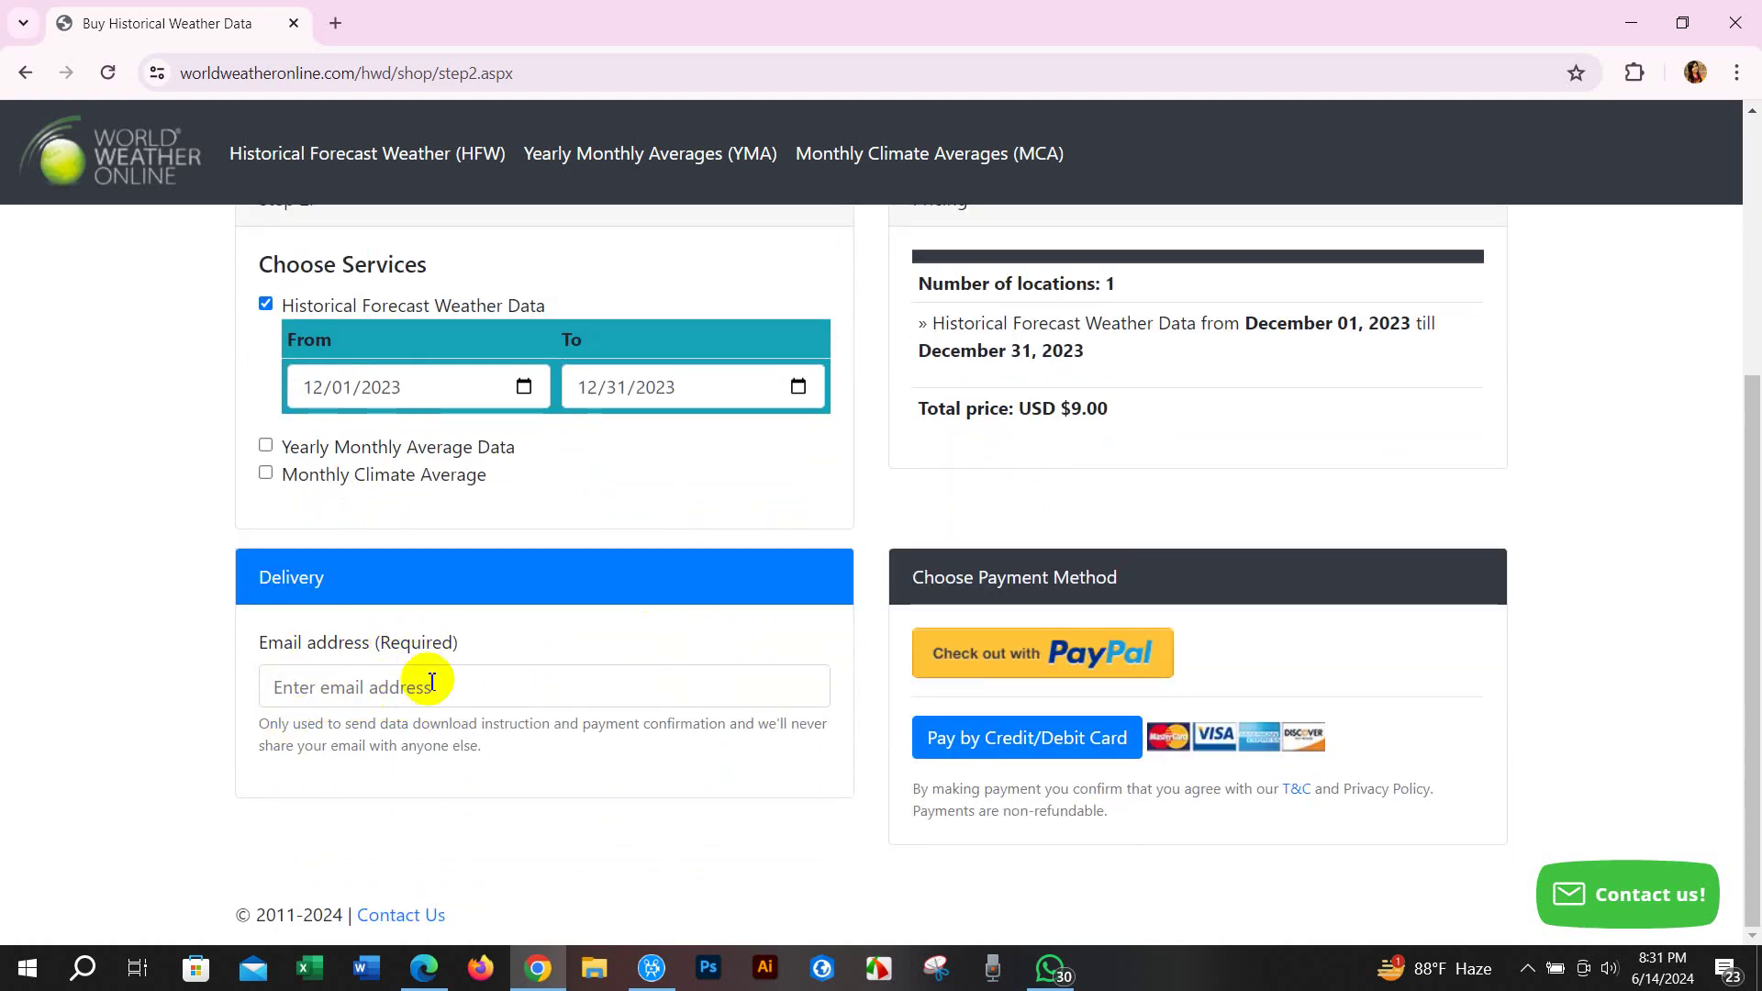
scroll(877, 573, "up", 3)
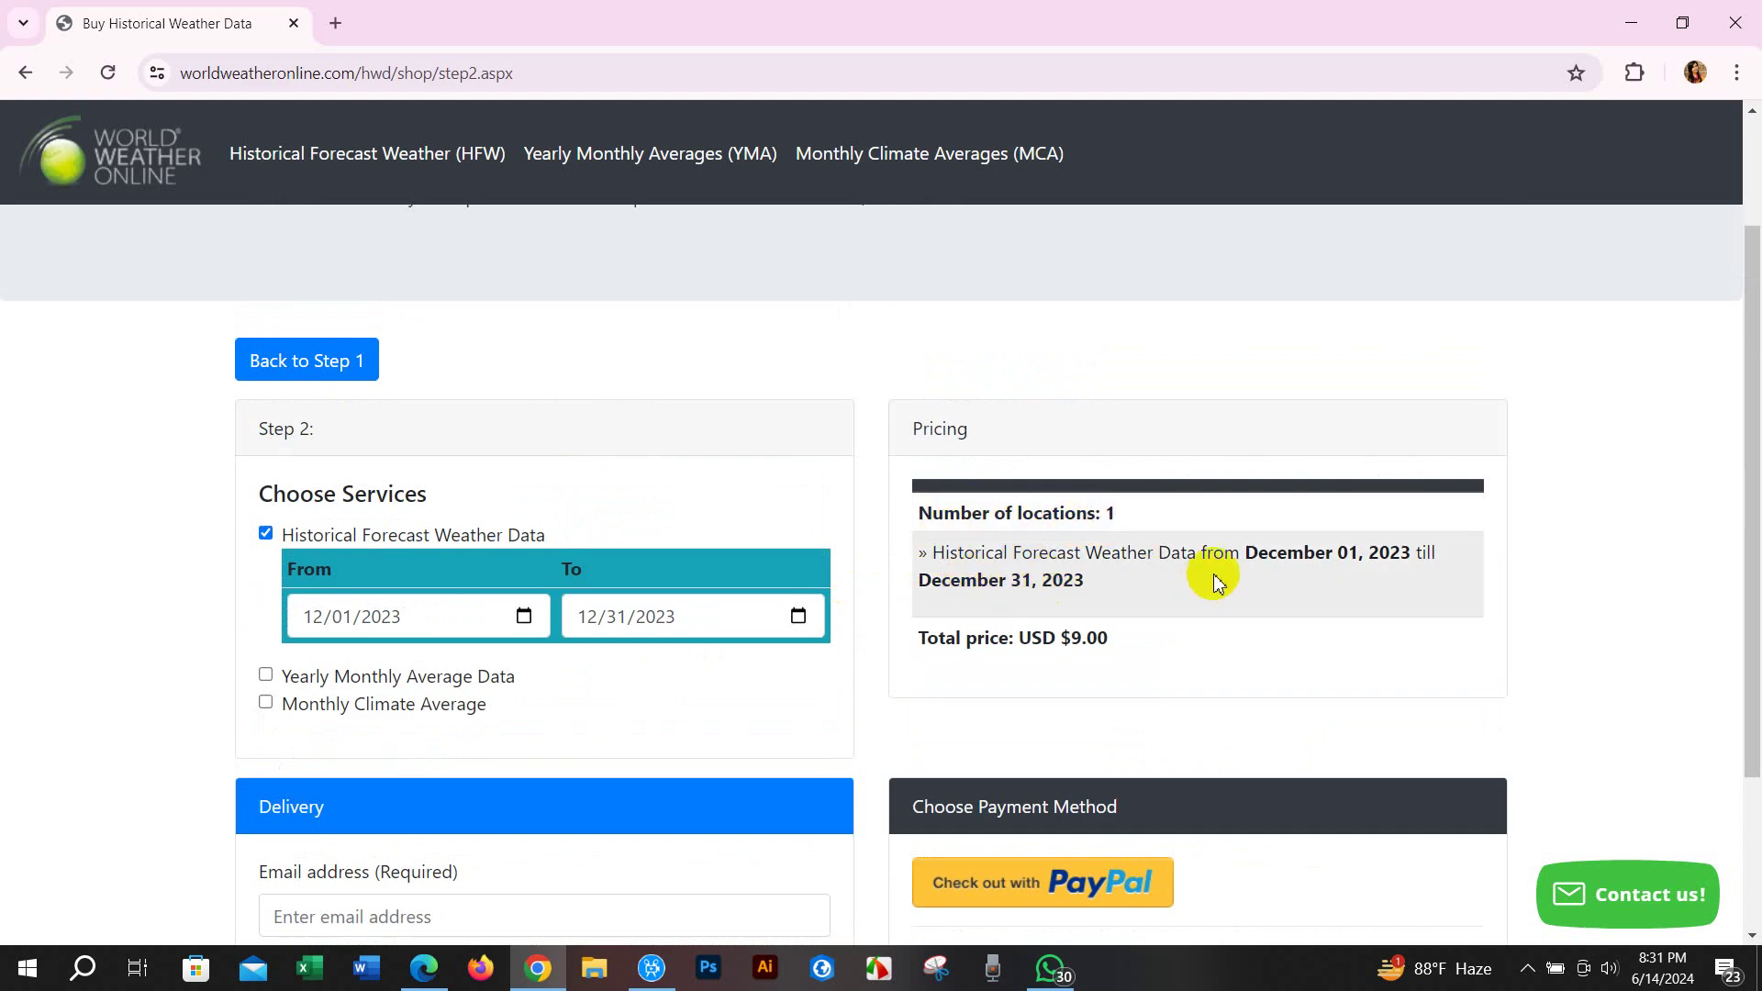
left_click_drag(1244, 549, 1251, 590)
left_click(1018, 605)
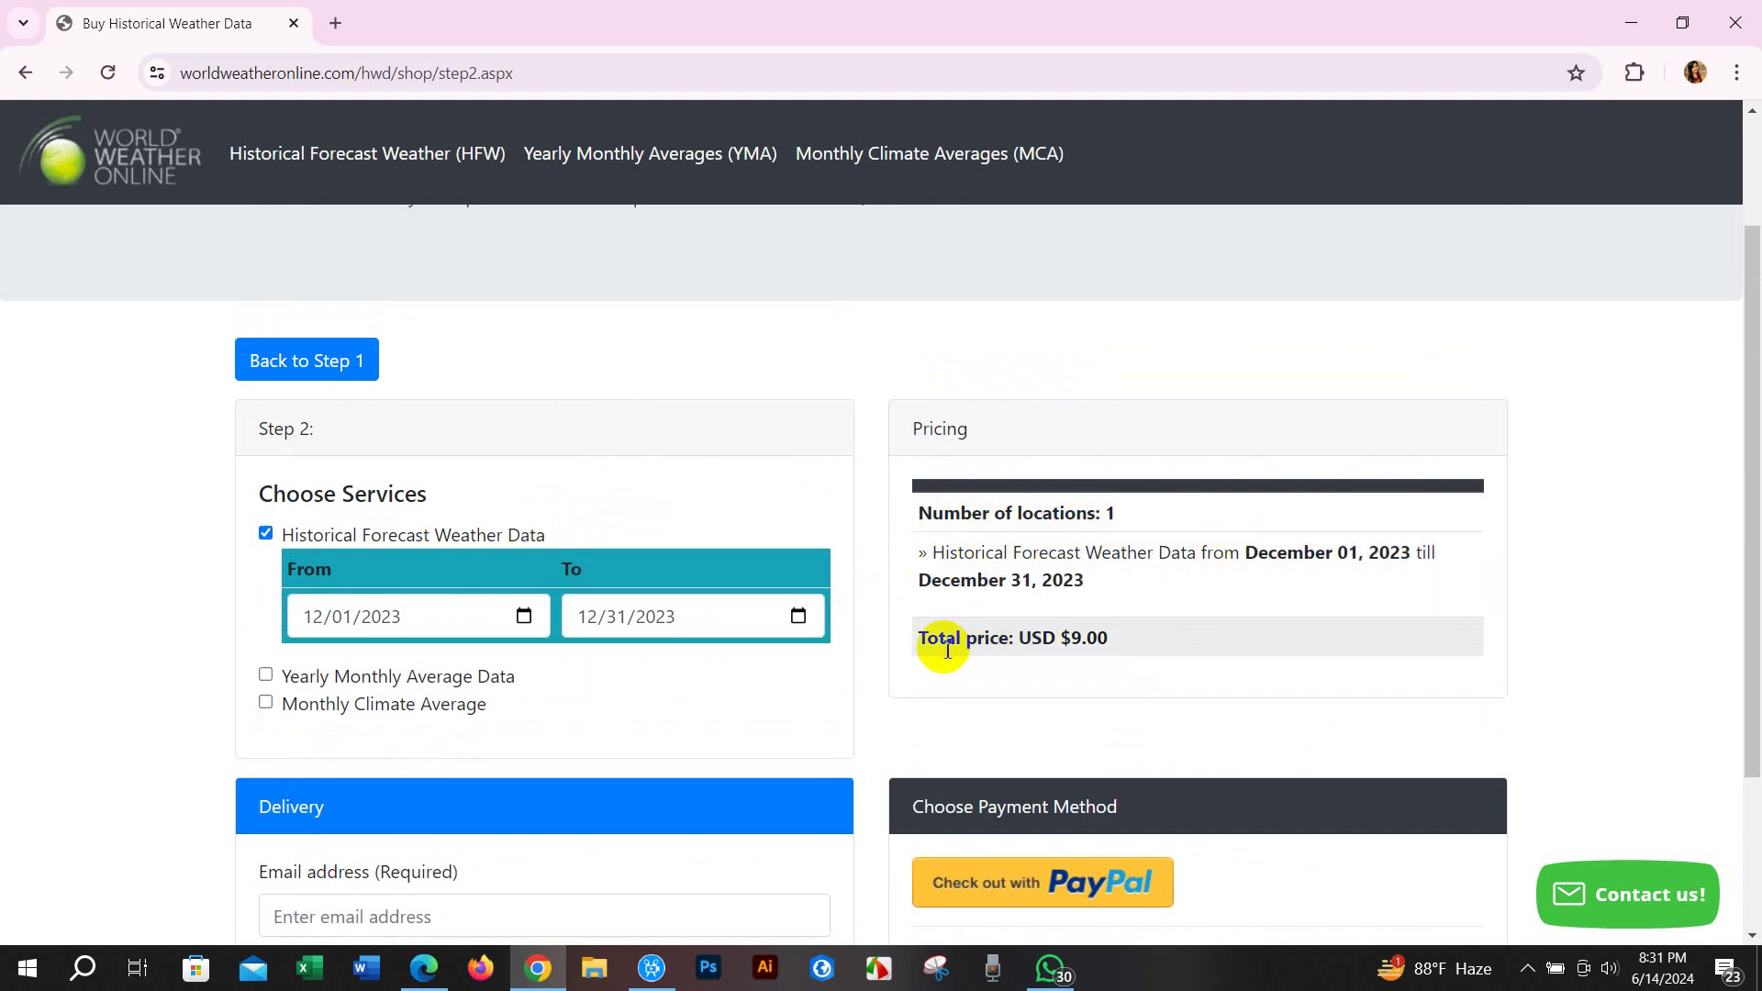
left_click_drag(921, 638, 1153, 653)
left_click(1009, 659)
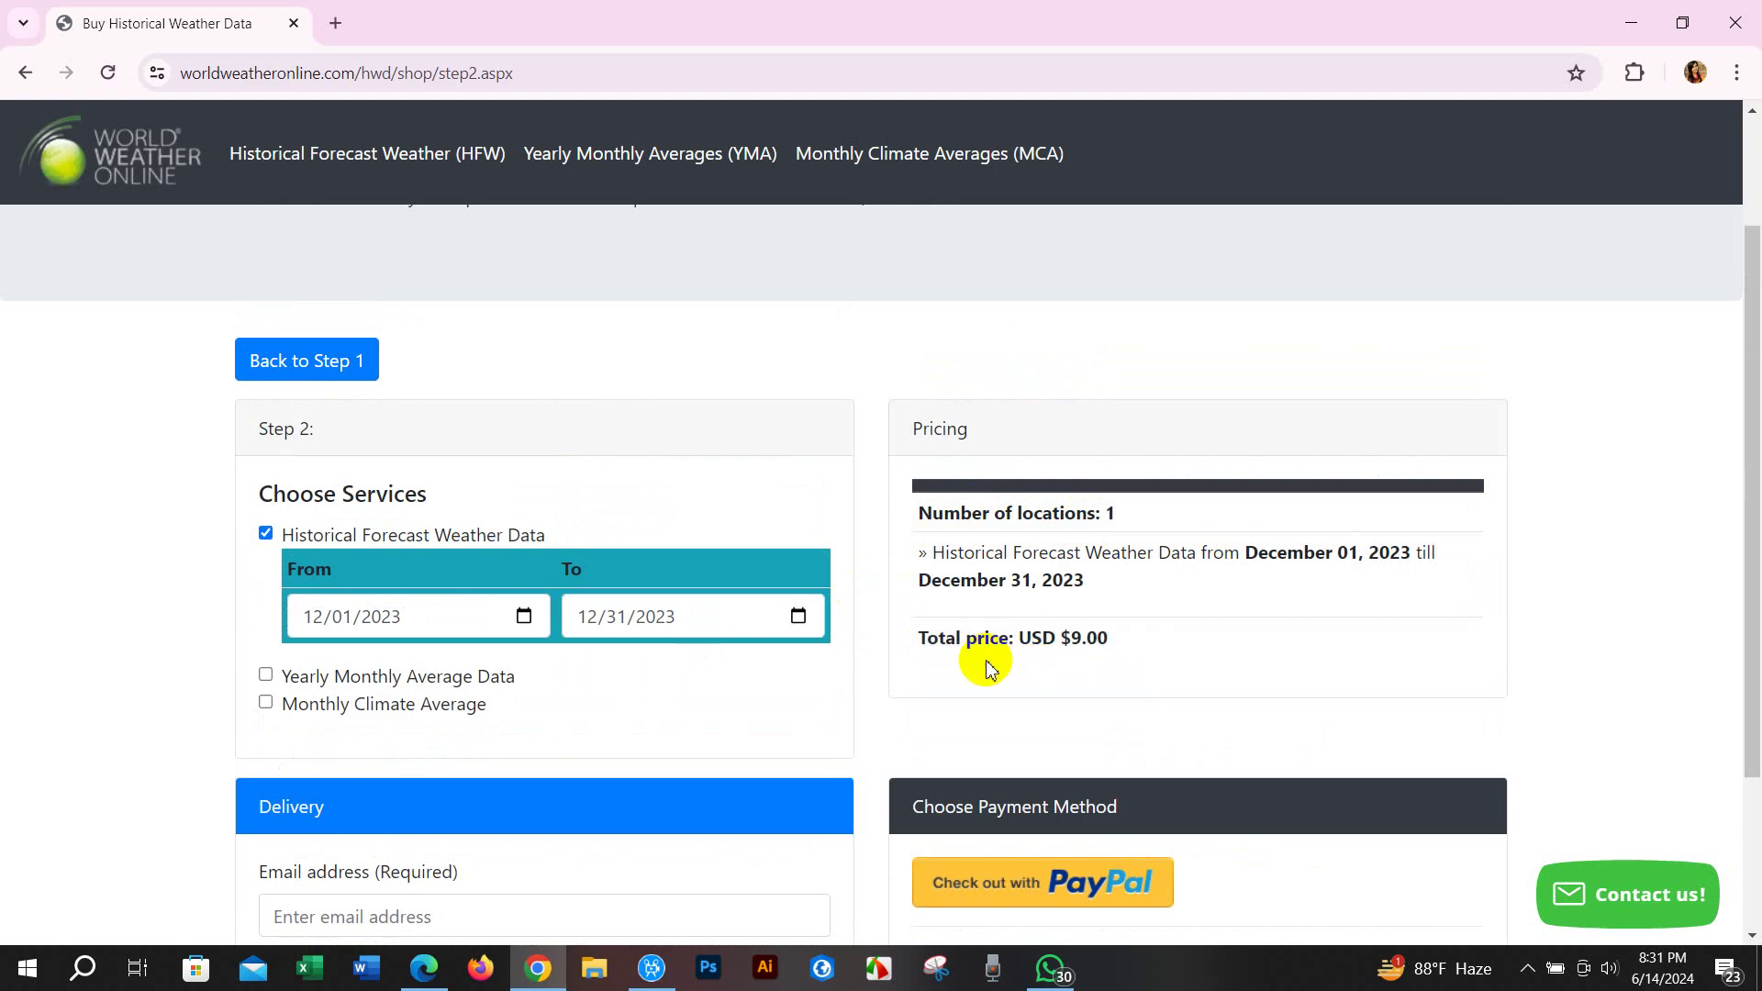
scroll(989, 668, "down", 3)
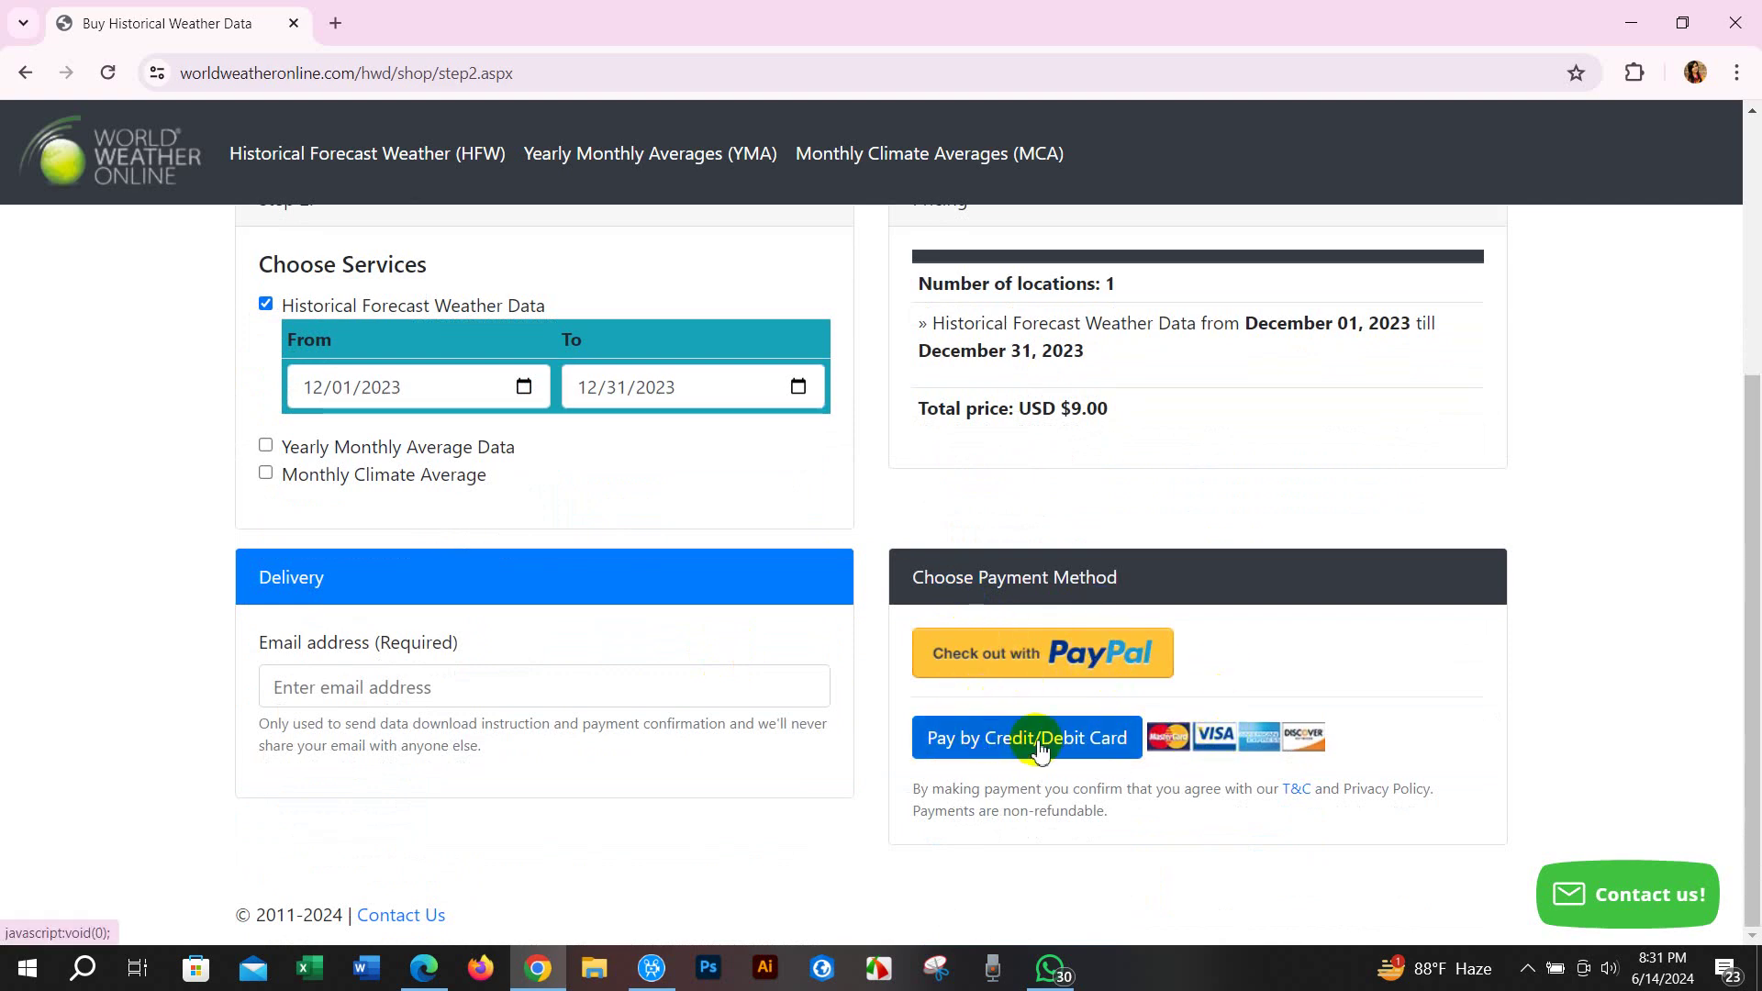
scroll(713, 737, "up", 5)
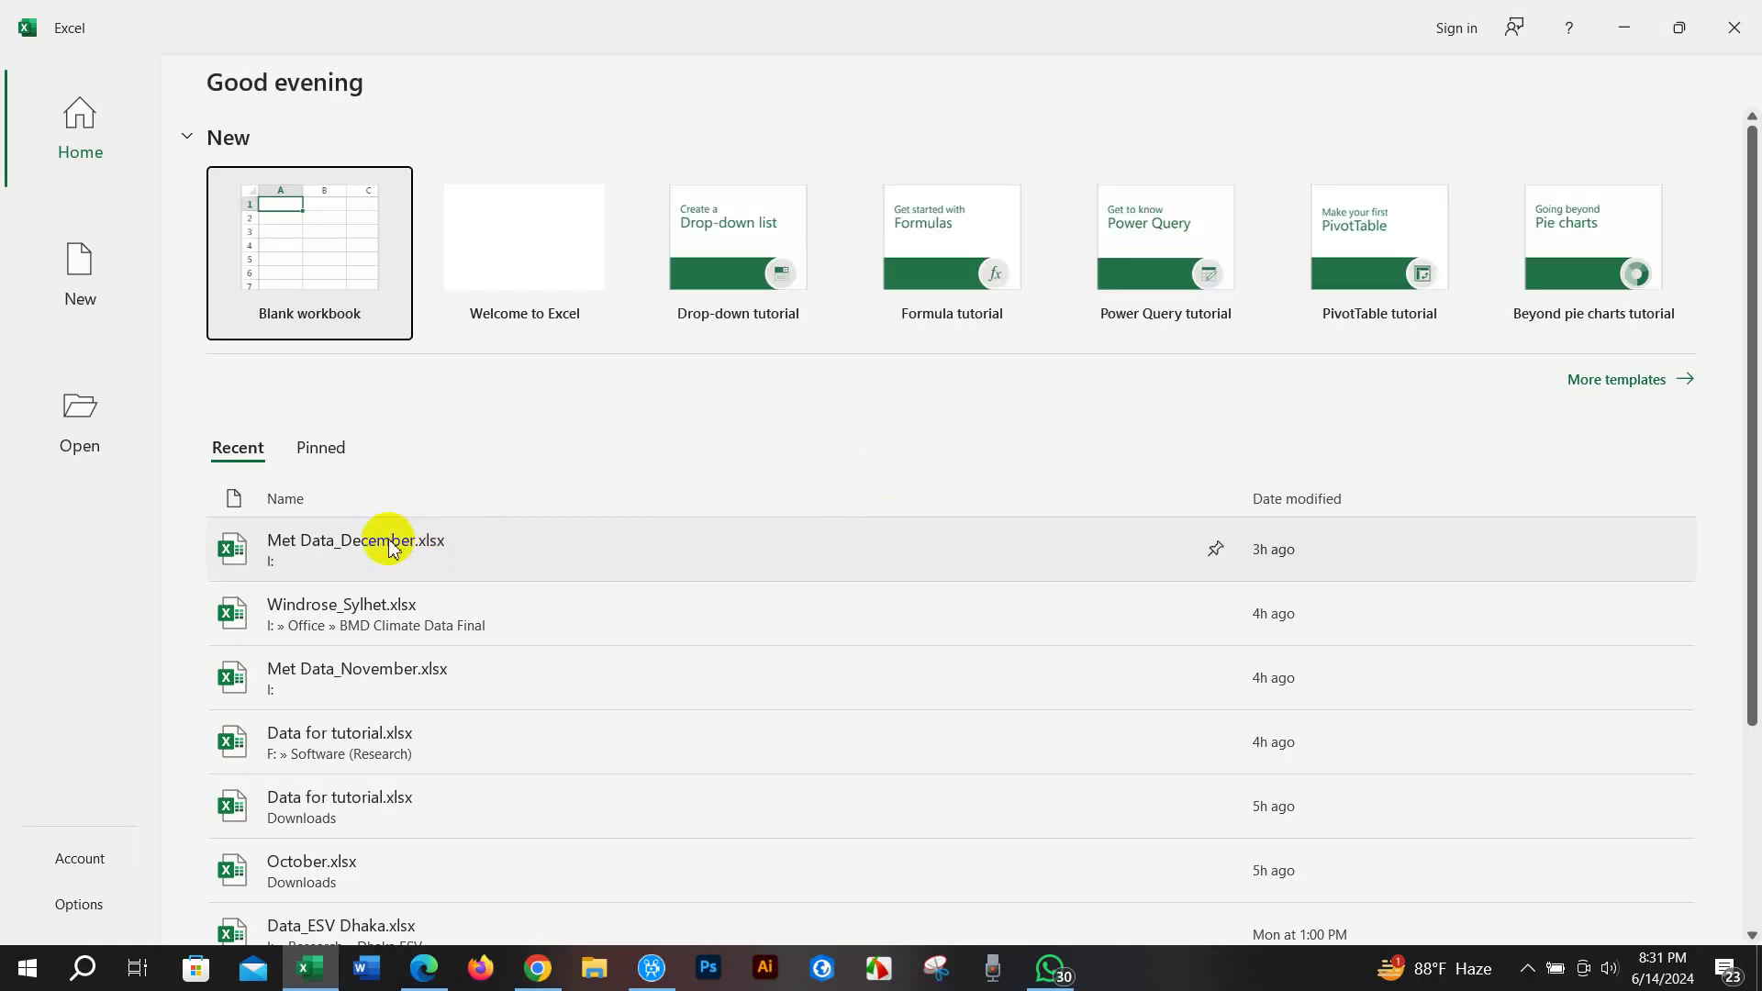
Open Met Data_December.xlsx in Excel, look through its hourly weather records, and return to the weather data order in Chrome
left_click(393, 547)
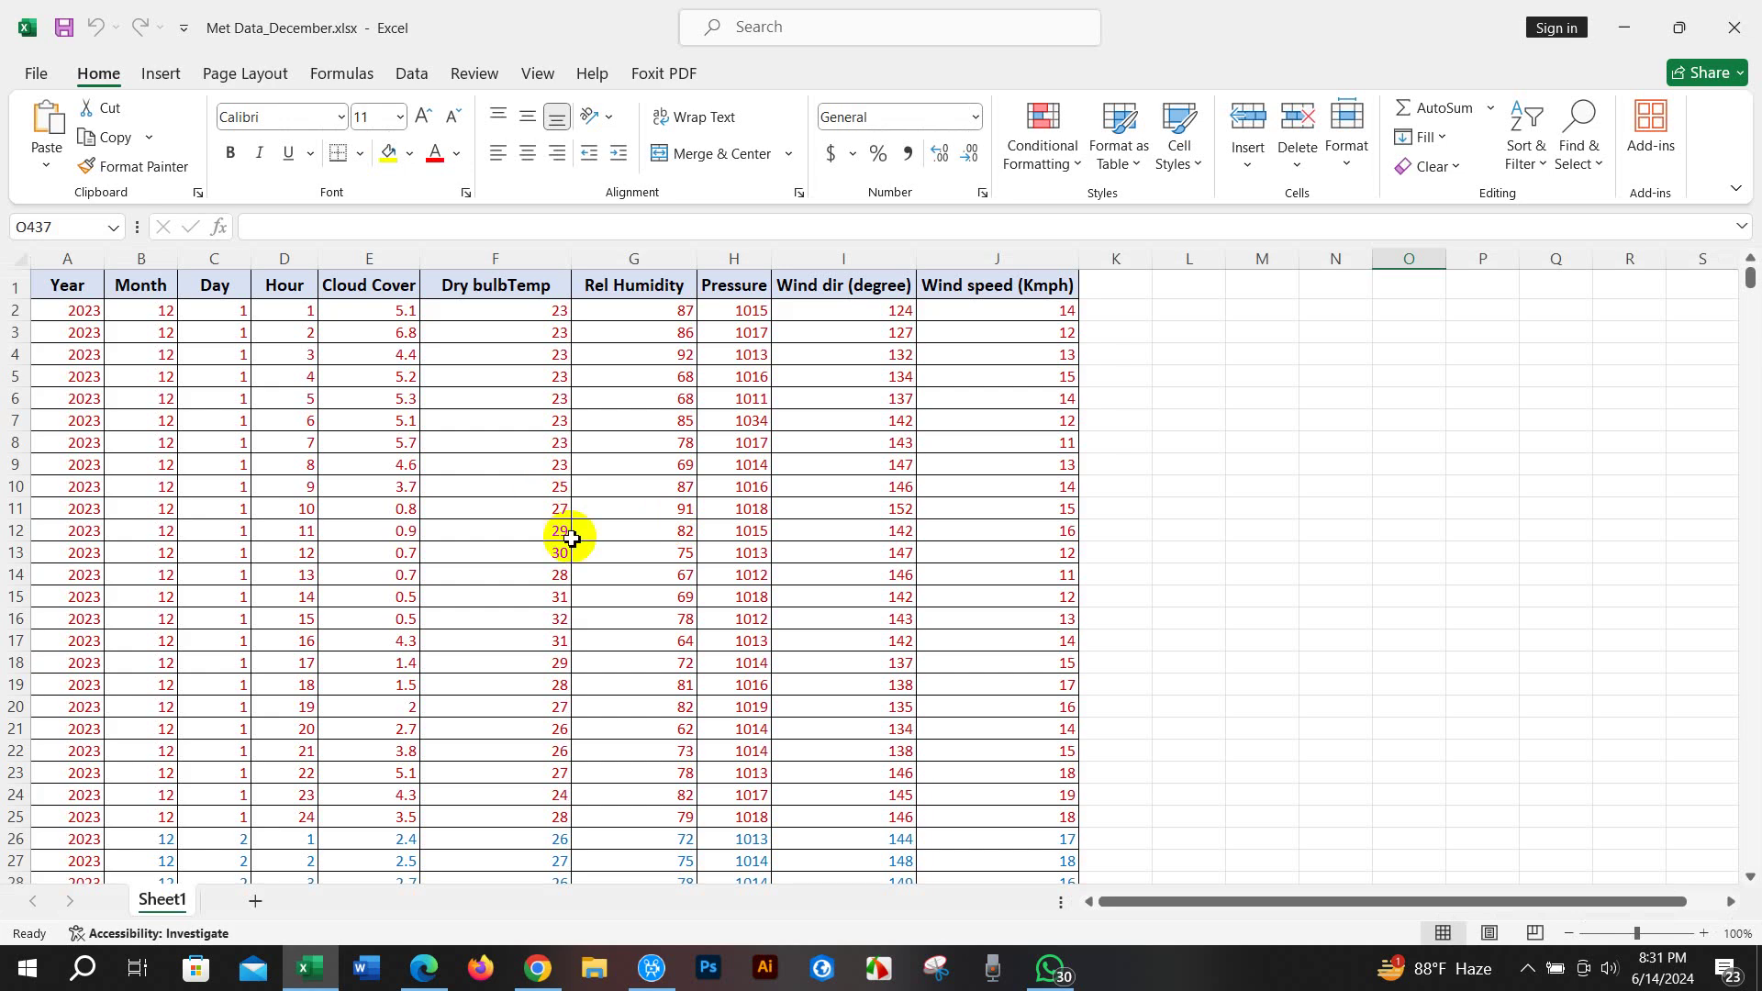
scroll(570, 538, "down", 4)
scroll(571, 539, "down", 5)
scroll(569, 532, "up", 9)
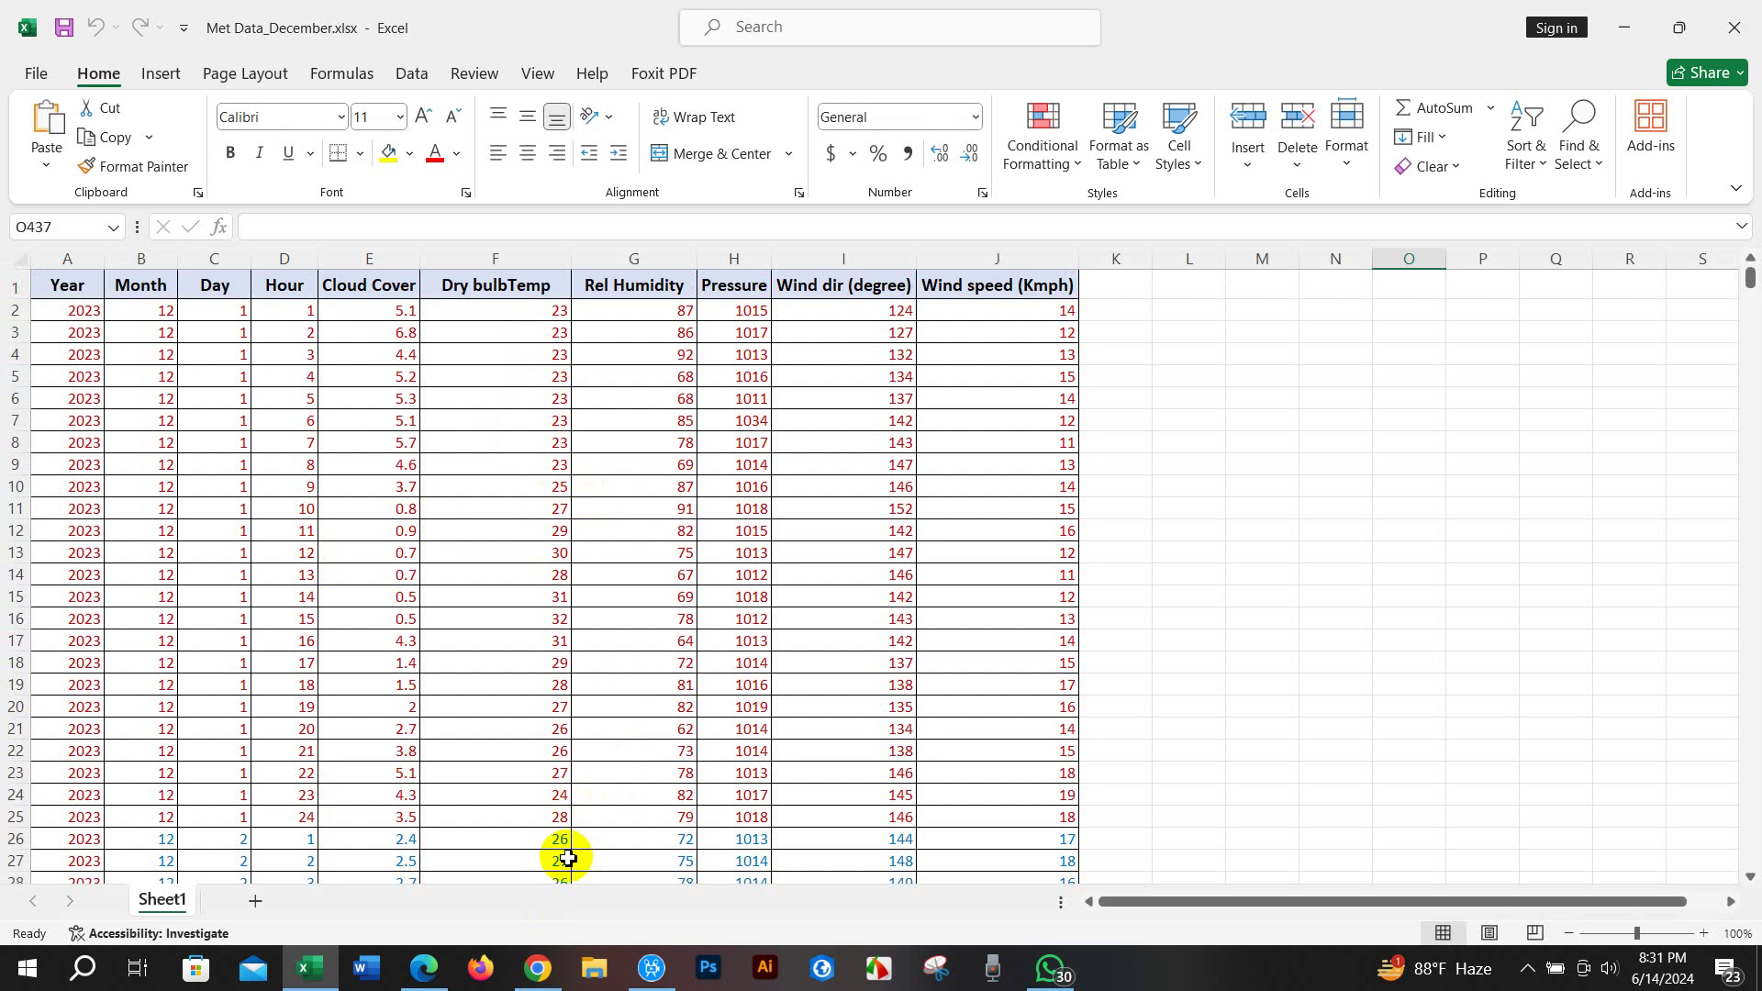
left_click(538, 968)
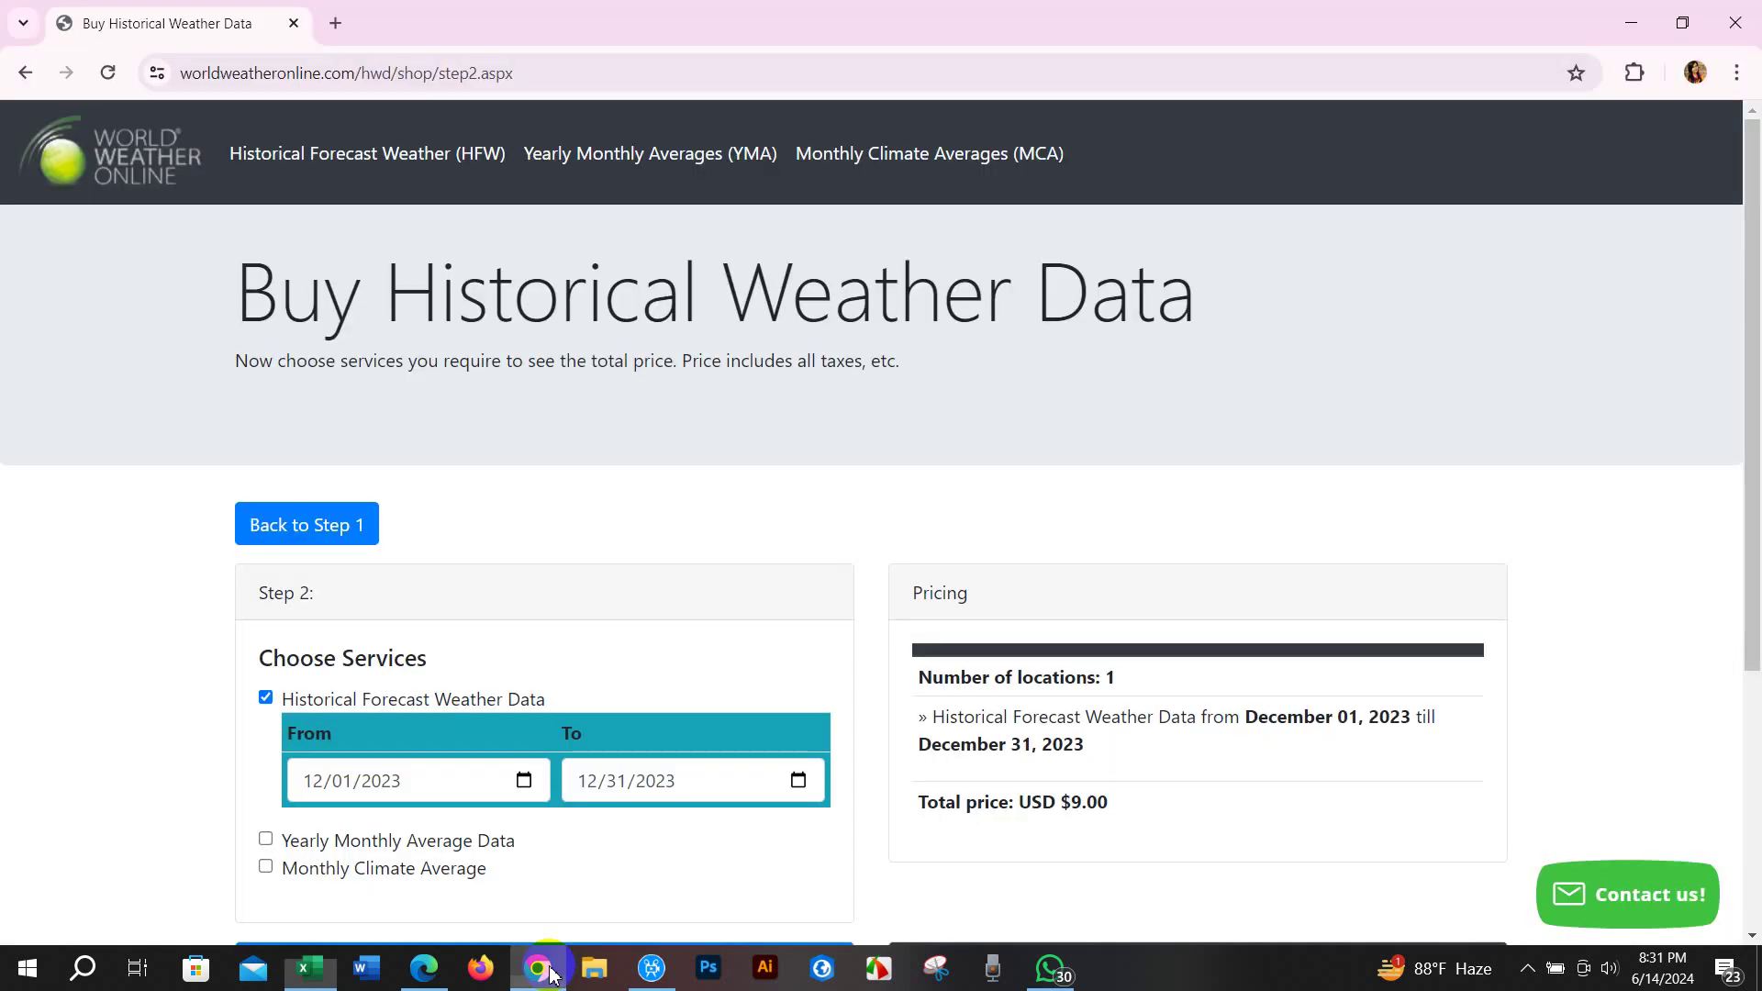